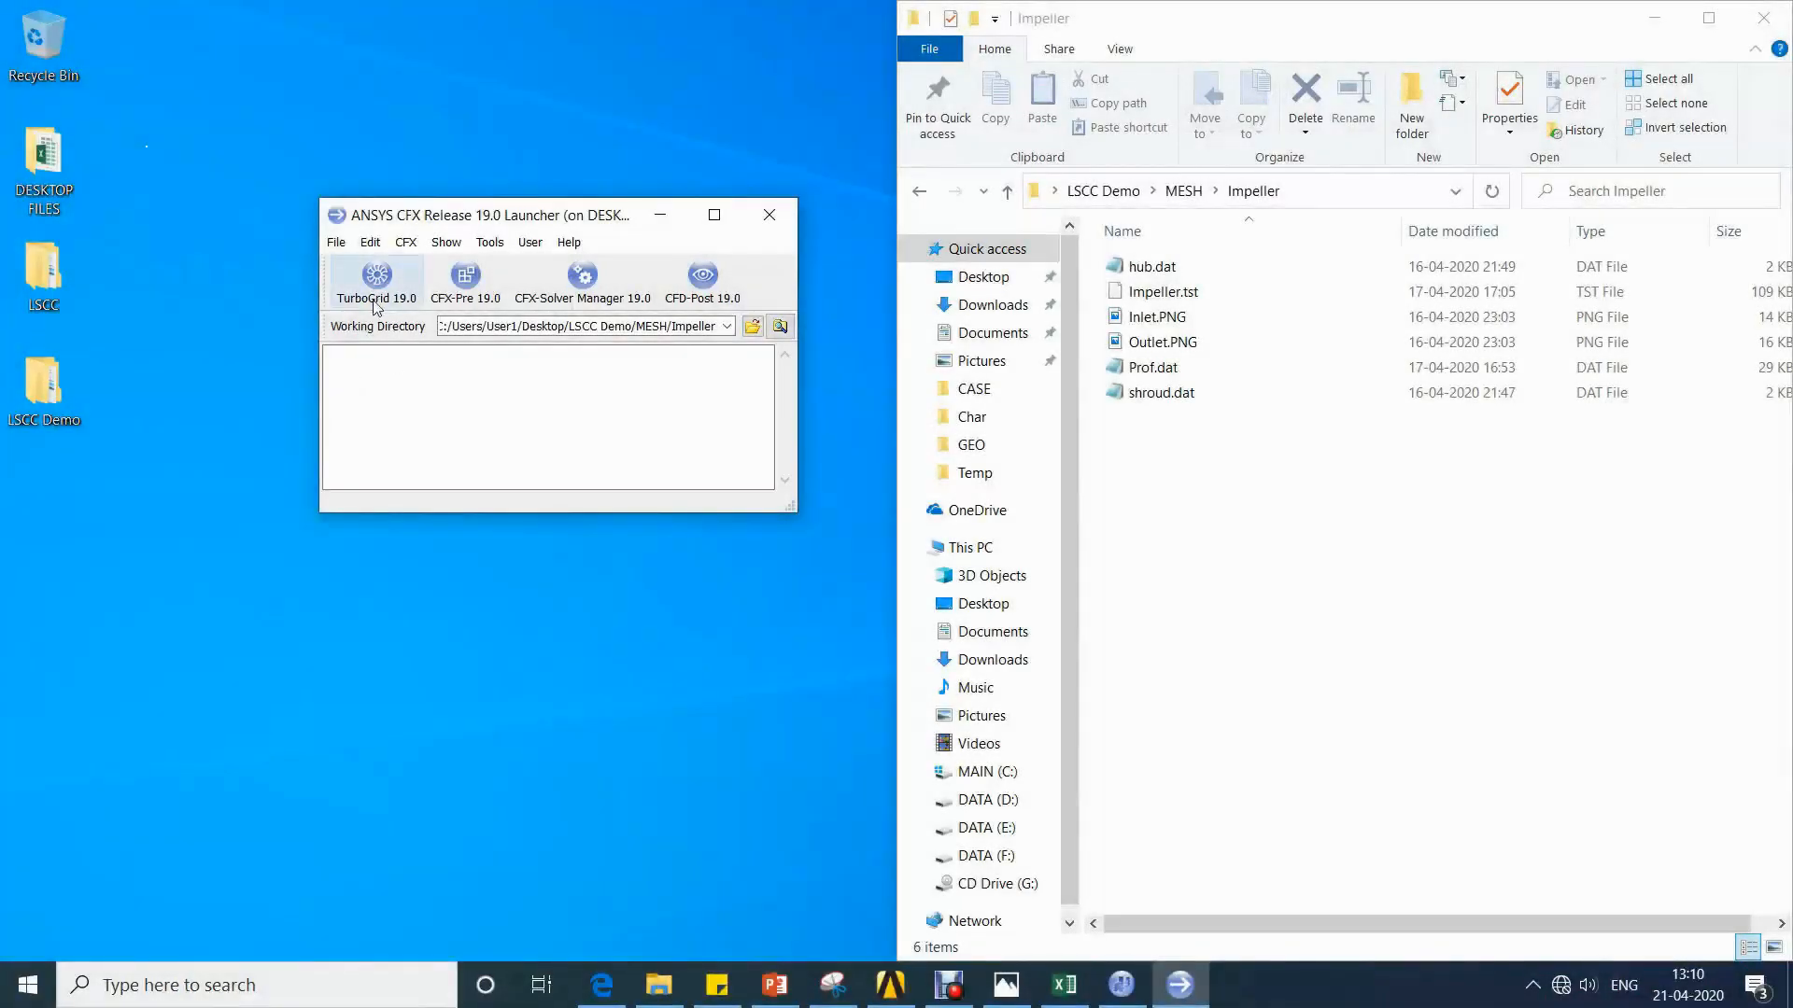
# Launch TurboGrid and define the machine data with 20 bladesets, rotation axis X and machine type Centrifugal Compressor.
pyautogui.click(383, 282)
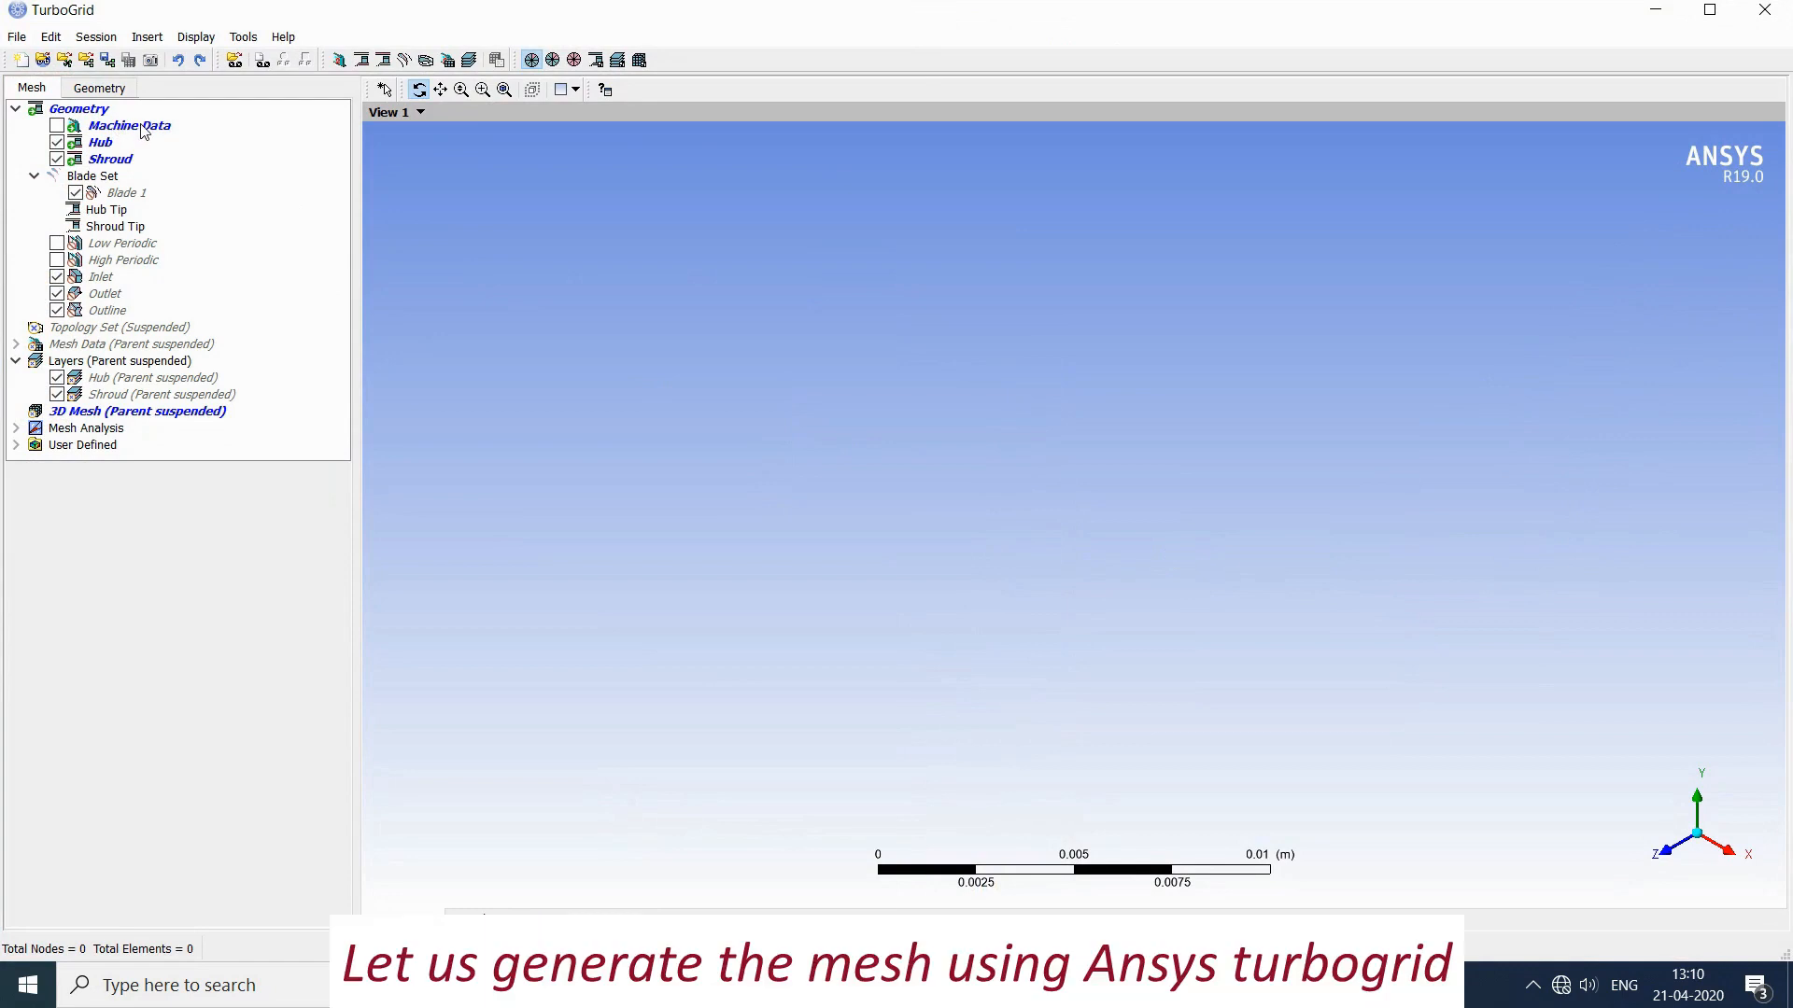
pyautogui.doubleClick(141, 128)
pyautogui.click(138, 576)
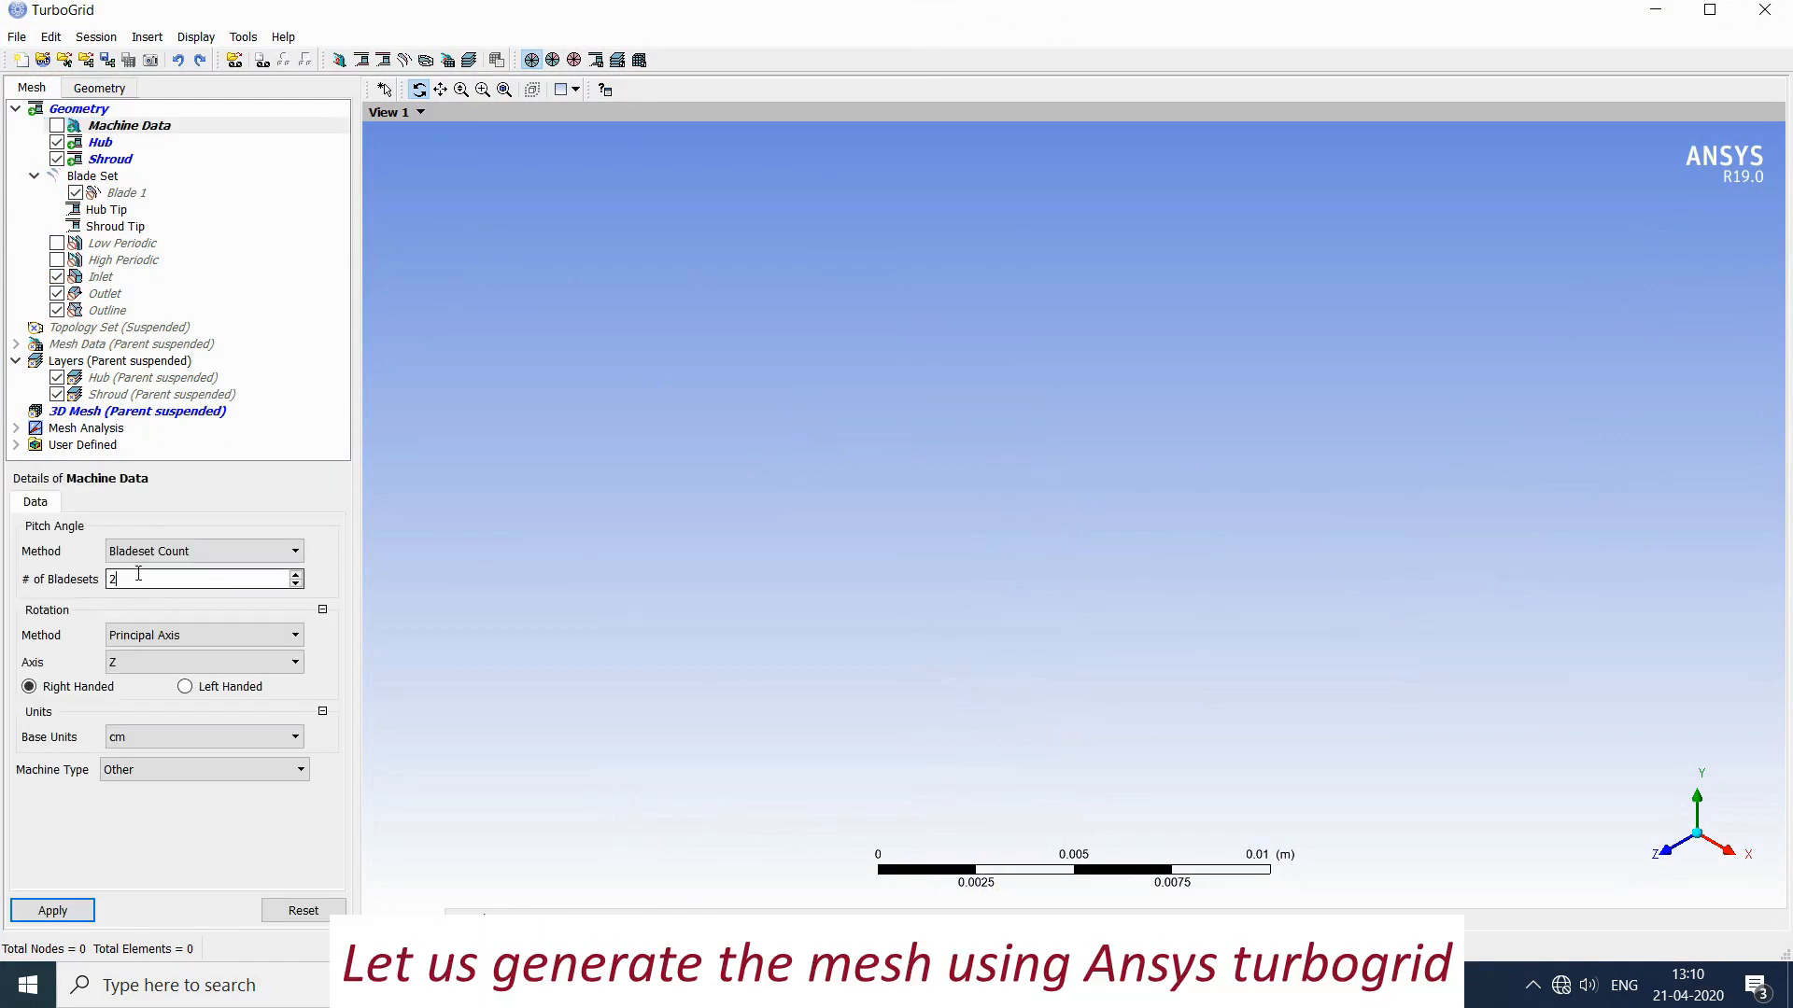
pyautogui.write('20')
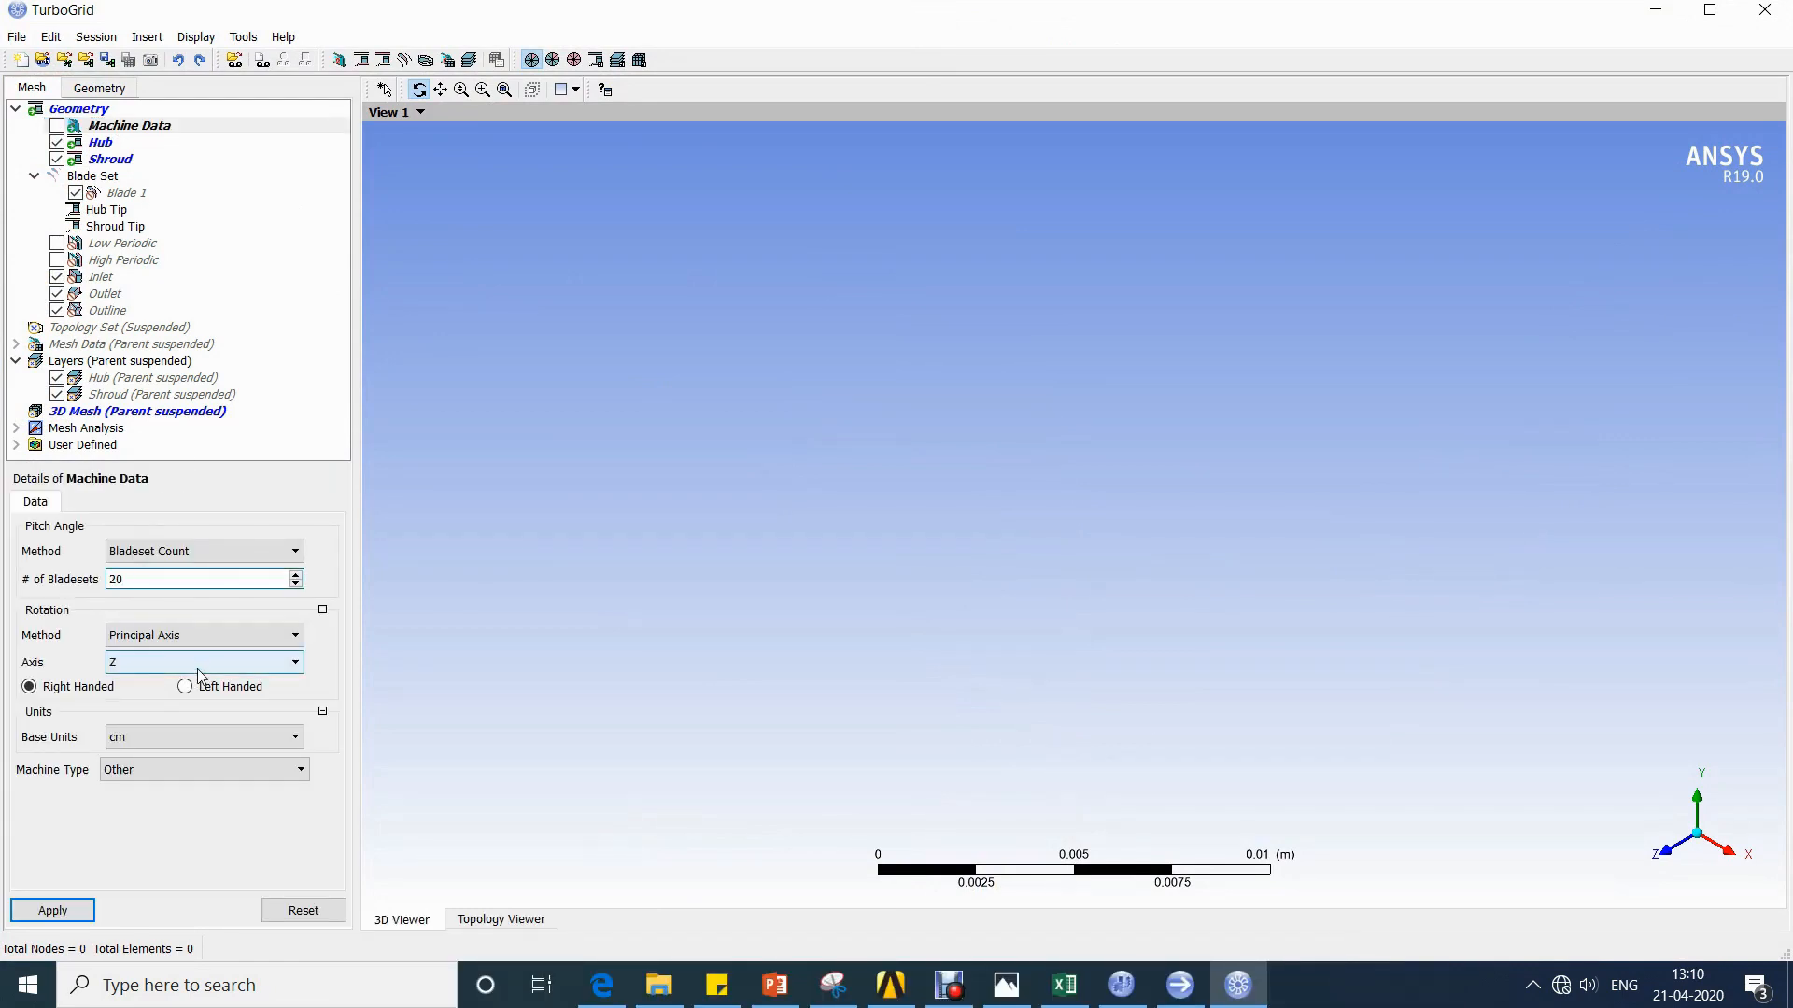
pyautogui.click(200, 662)
pyautogui.click(168, 681)
pyautogui.click(168, 769)
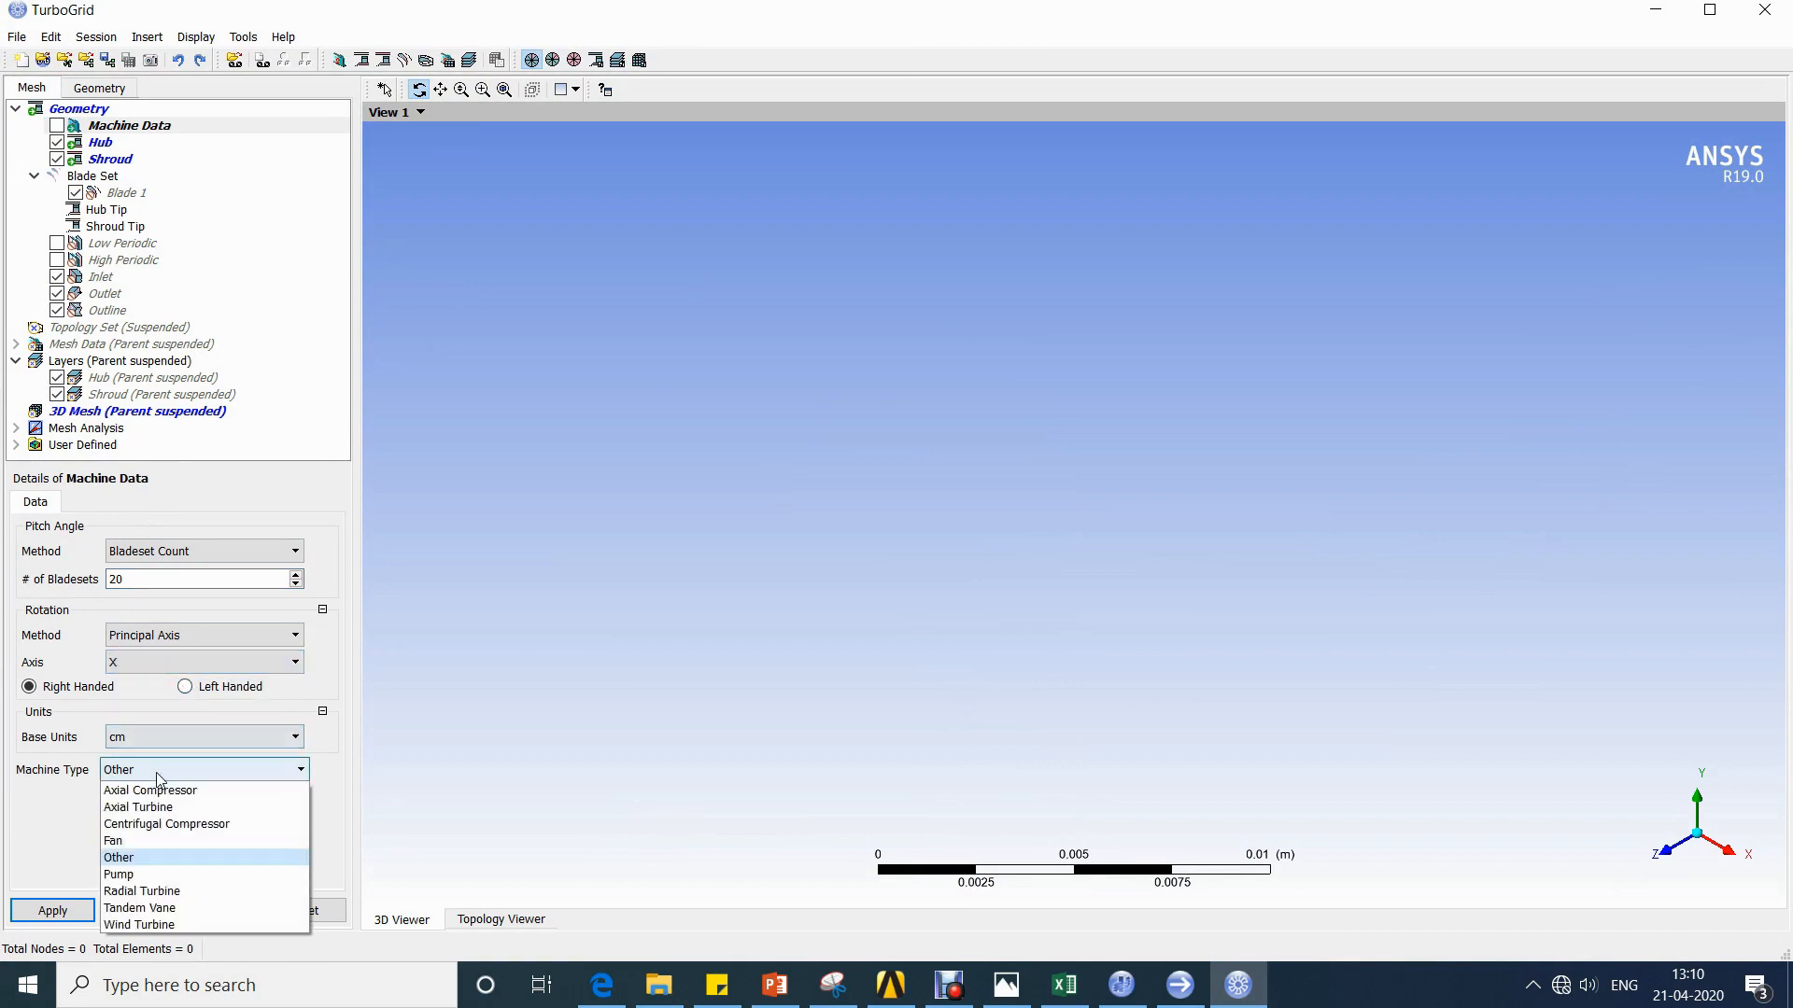
pyautogui.click(159, 820)
pyautogui.click(54, 910)
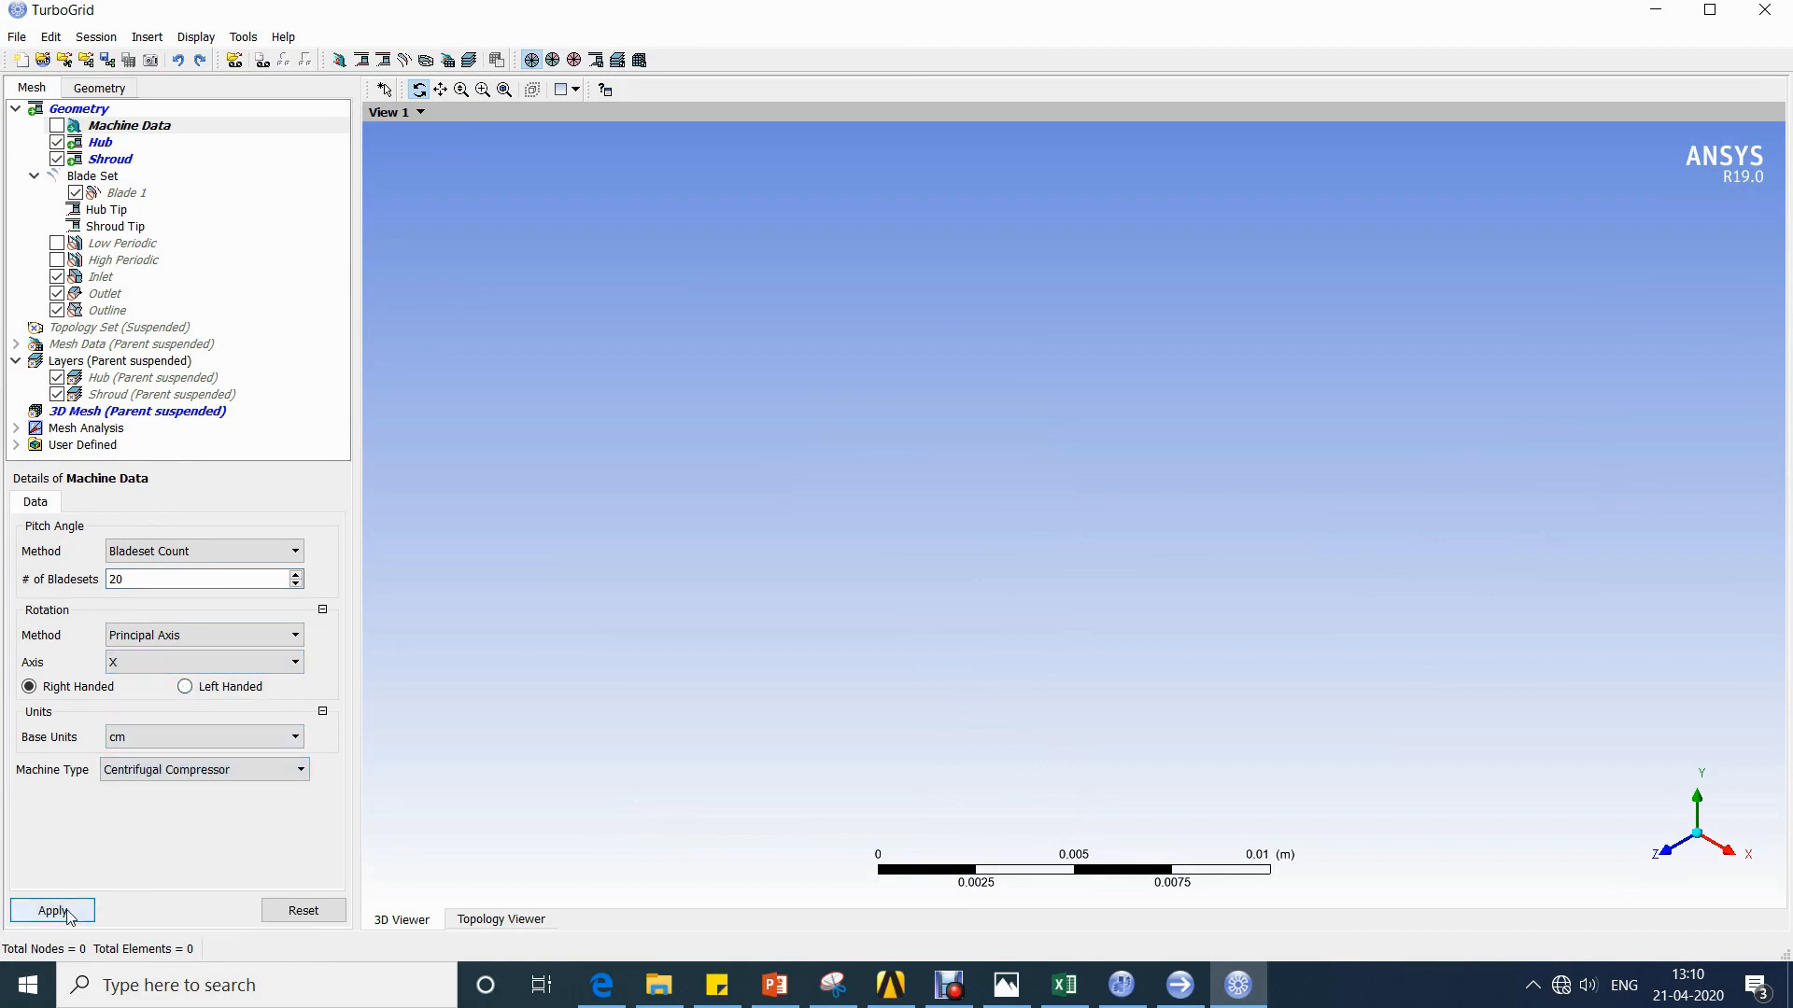
# Define the hub from hub.dat in the LSCC Demo MESH Impeller folder, with length units in cm, and apply it.
pyautogui.click(118, 147)
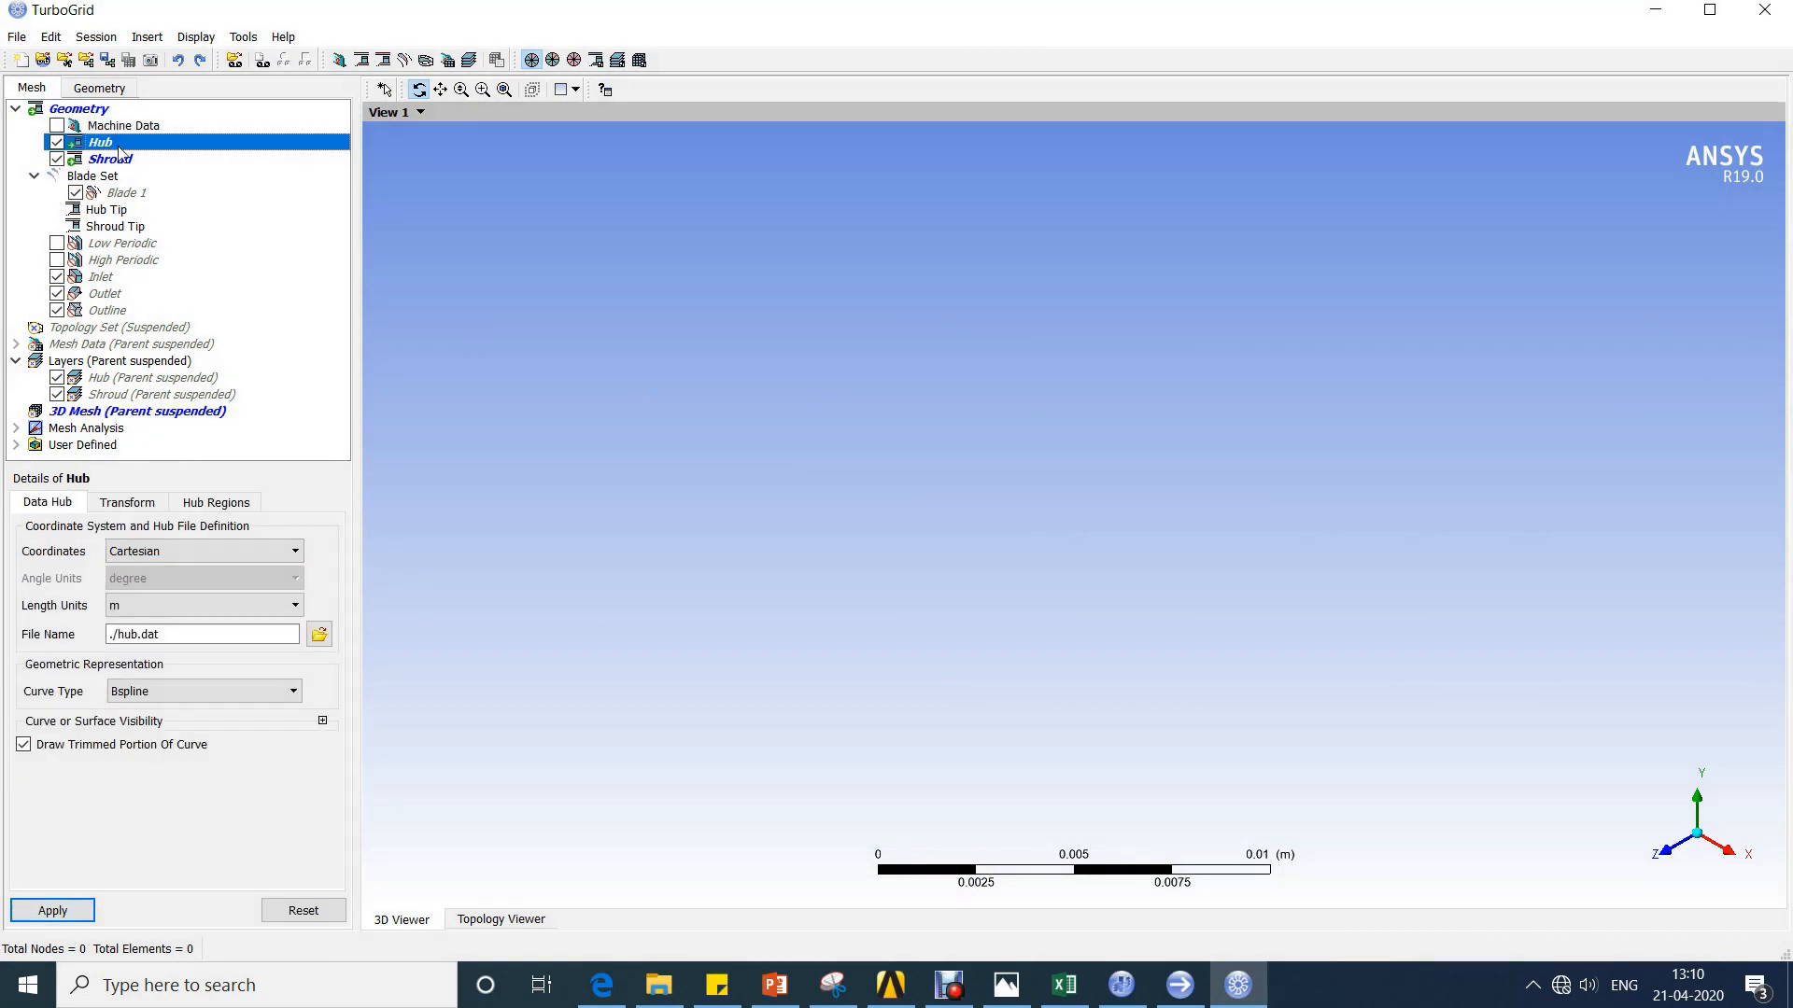
pyautogui.click(201, 605)
pyautogui.click(193, 646)
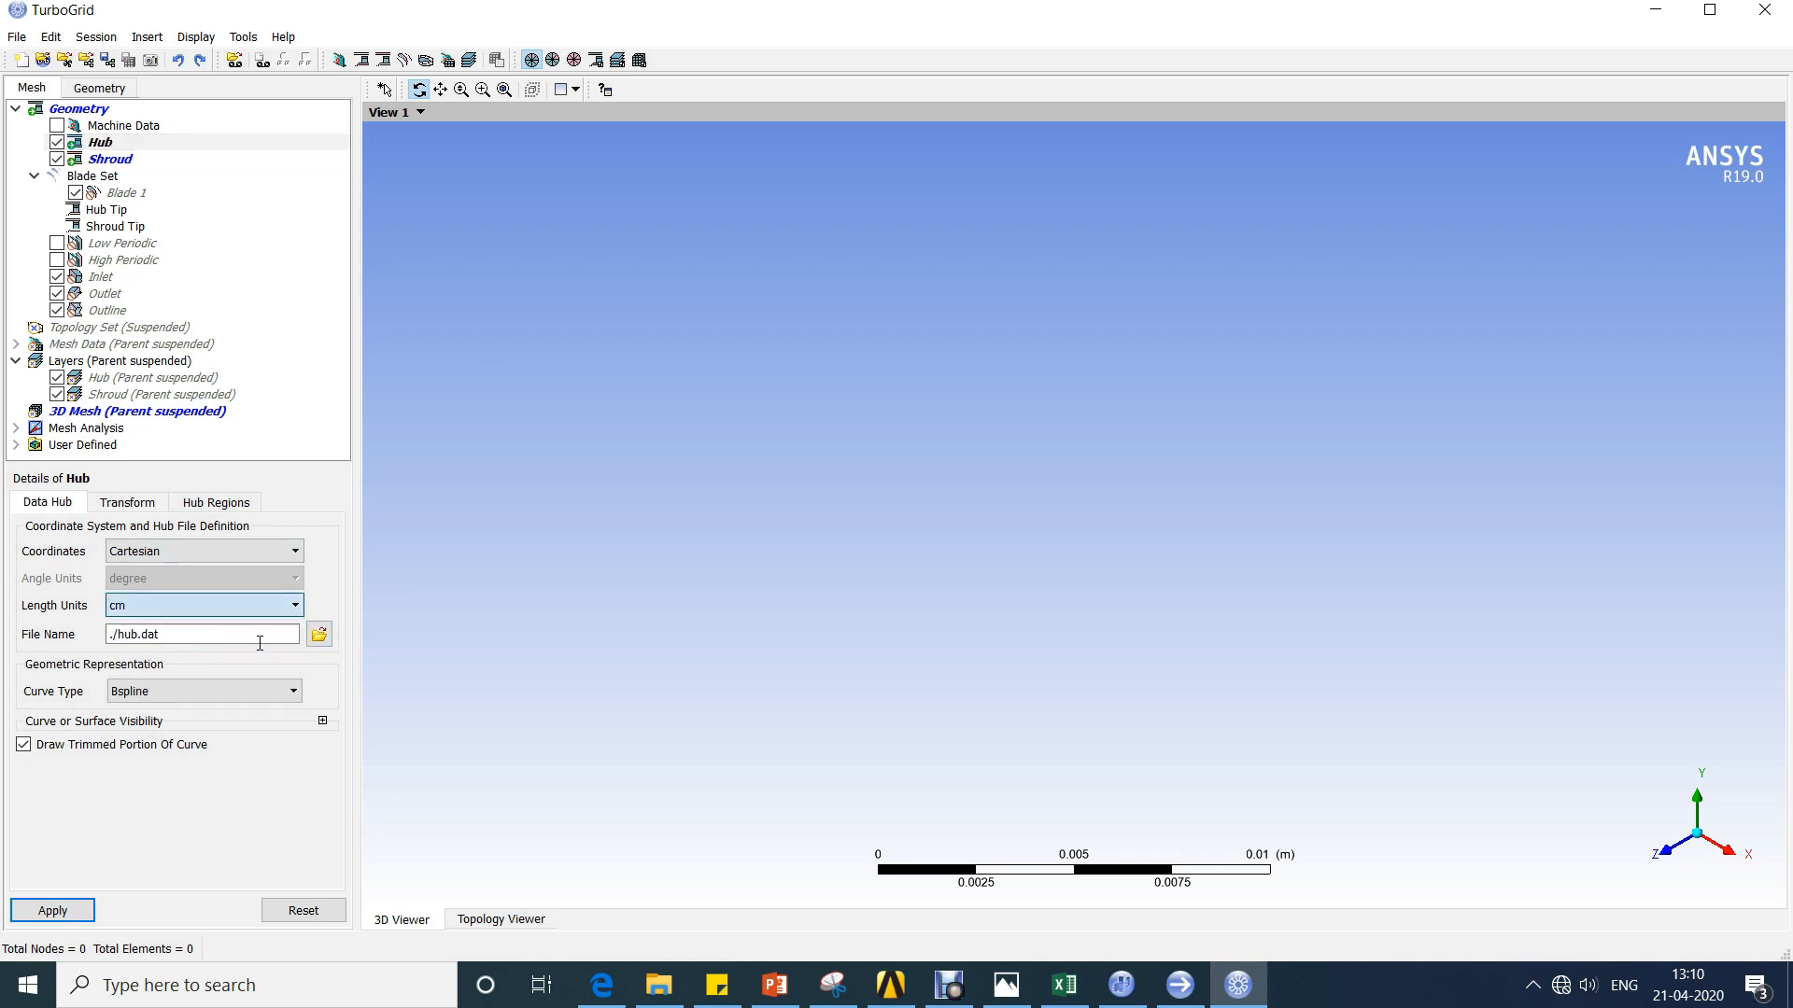
pyautogui.click(319, 634)
pyautogui.write('C:\\Users\\User1\\Desktop\\LSCC Demo\\MESH\\Impeller')
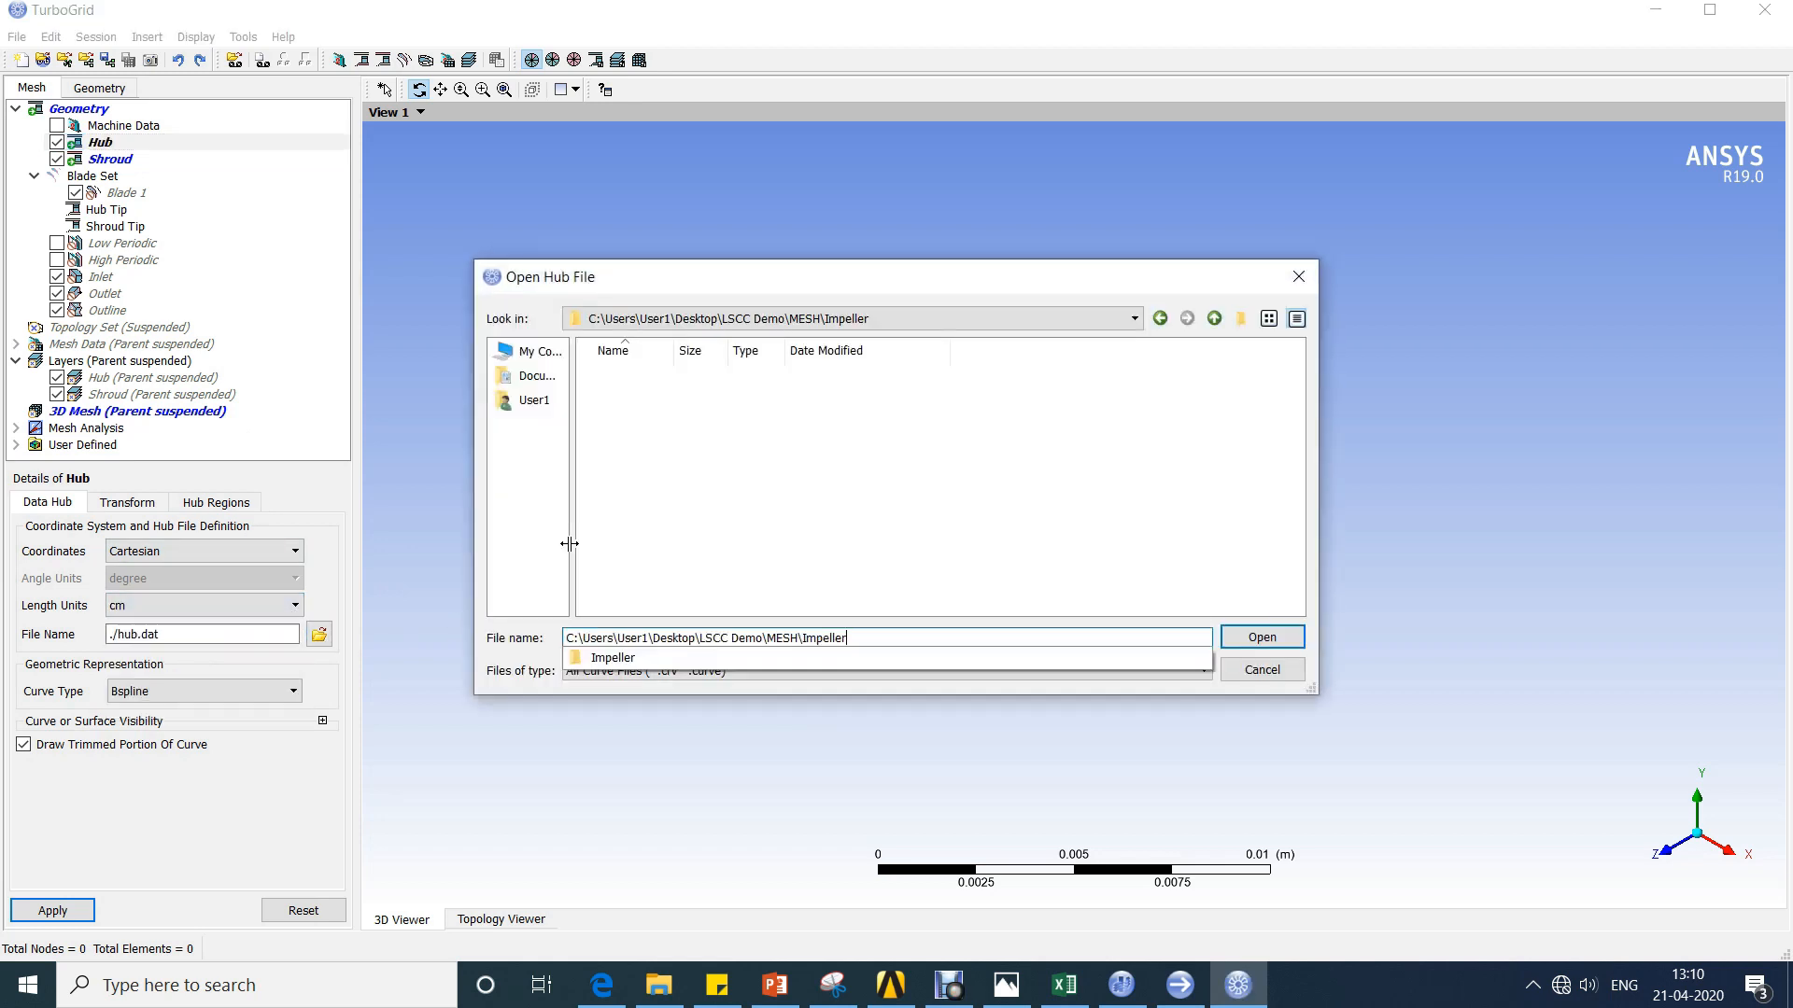
pyautogui.click(635, 670)
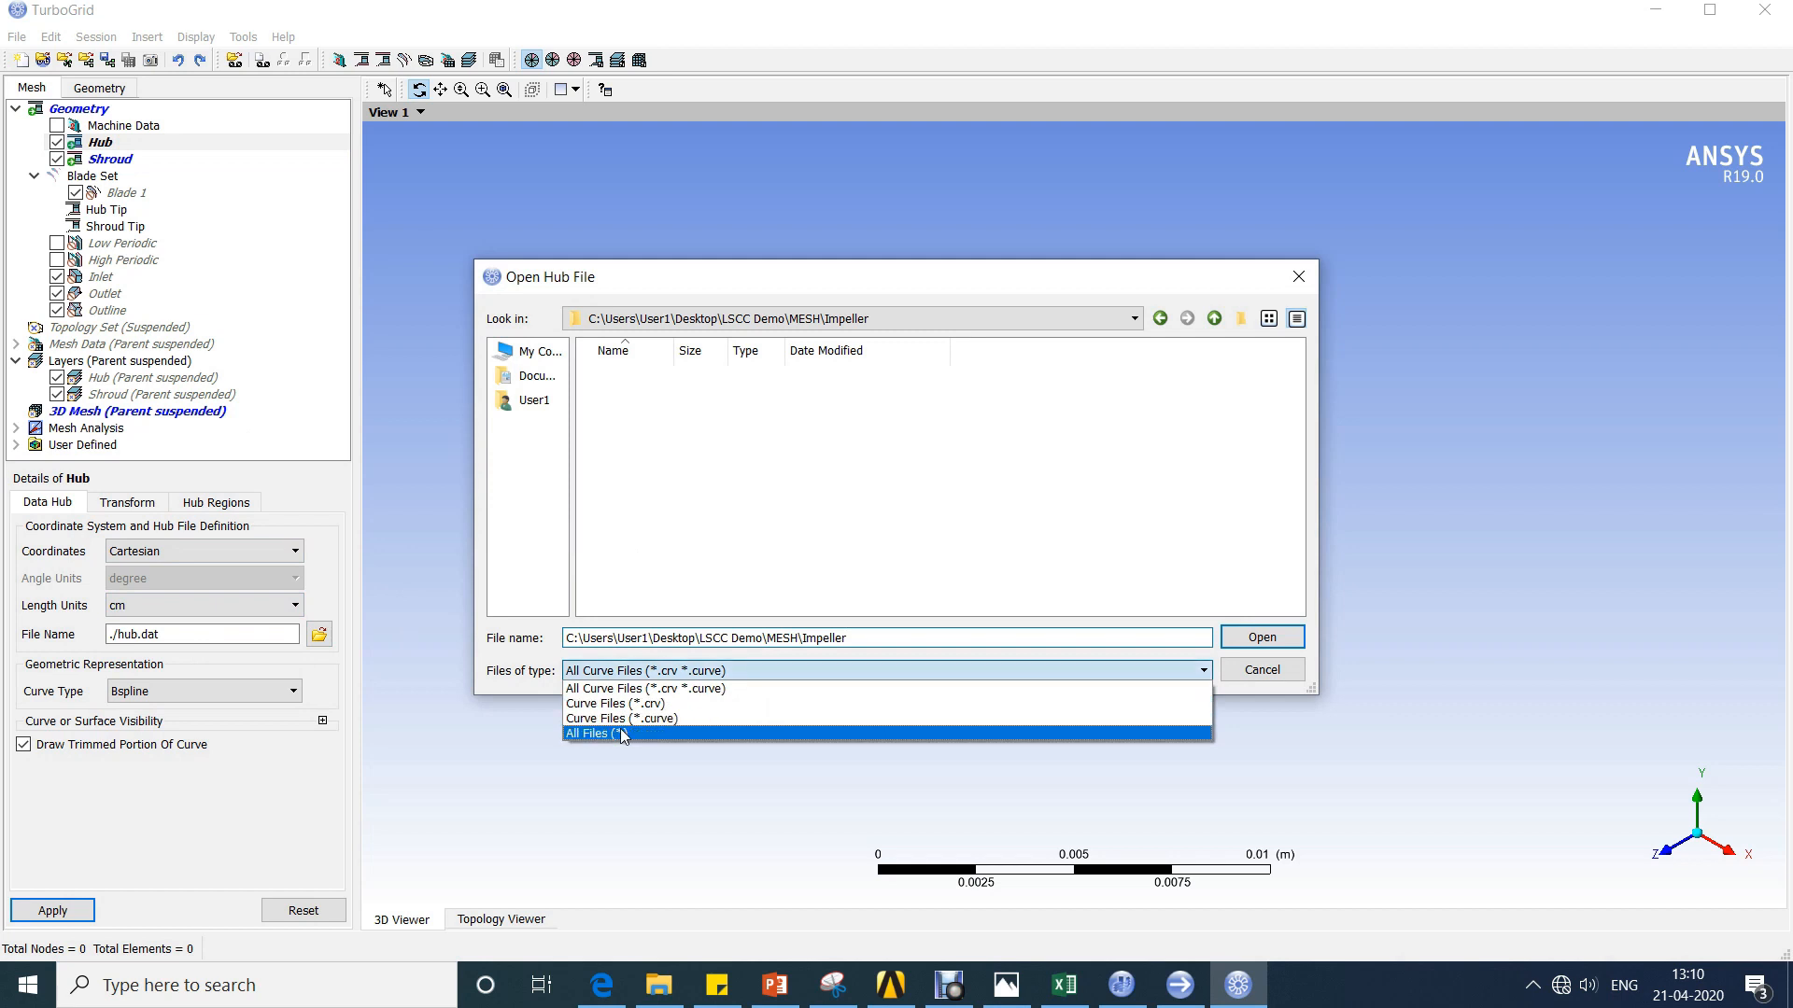
pyautogui.click(624, 731)
pyautogui.doubleClick(623, 381)
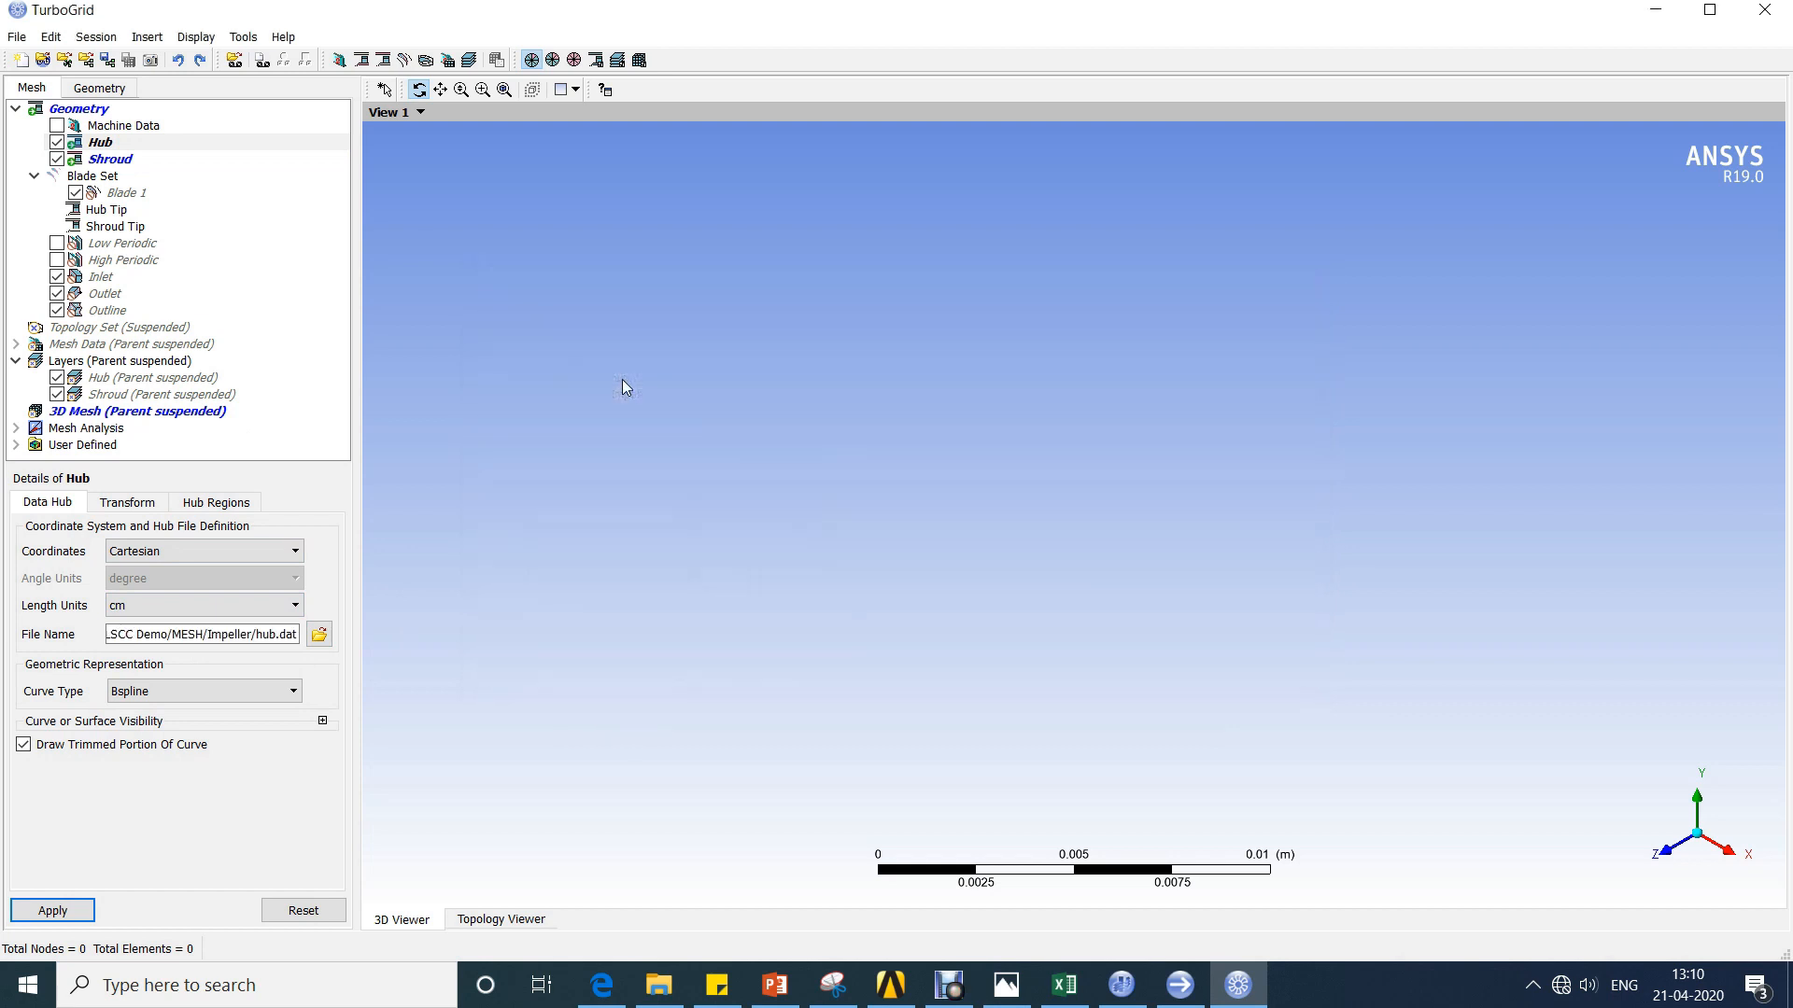
pyautogui.click(58, 911)
pyautogui.moveTo(989, 500); pyautogui.dragTo(1087, 498)
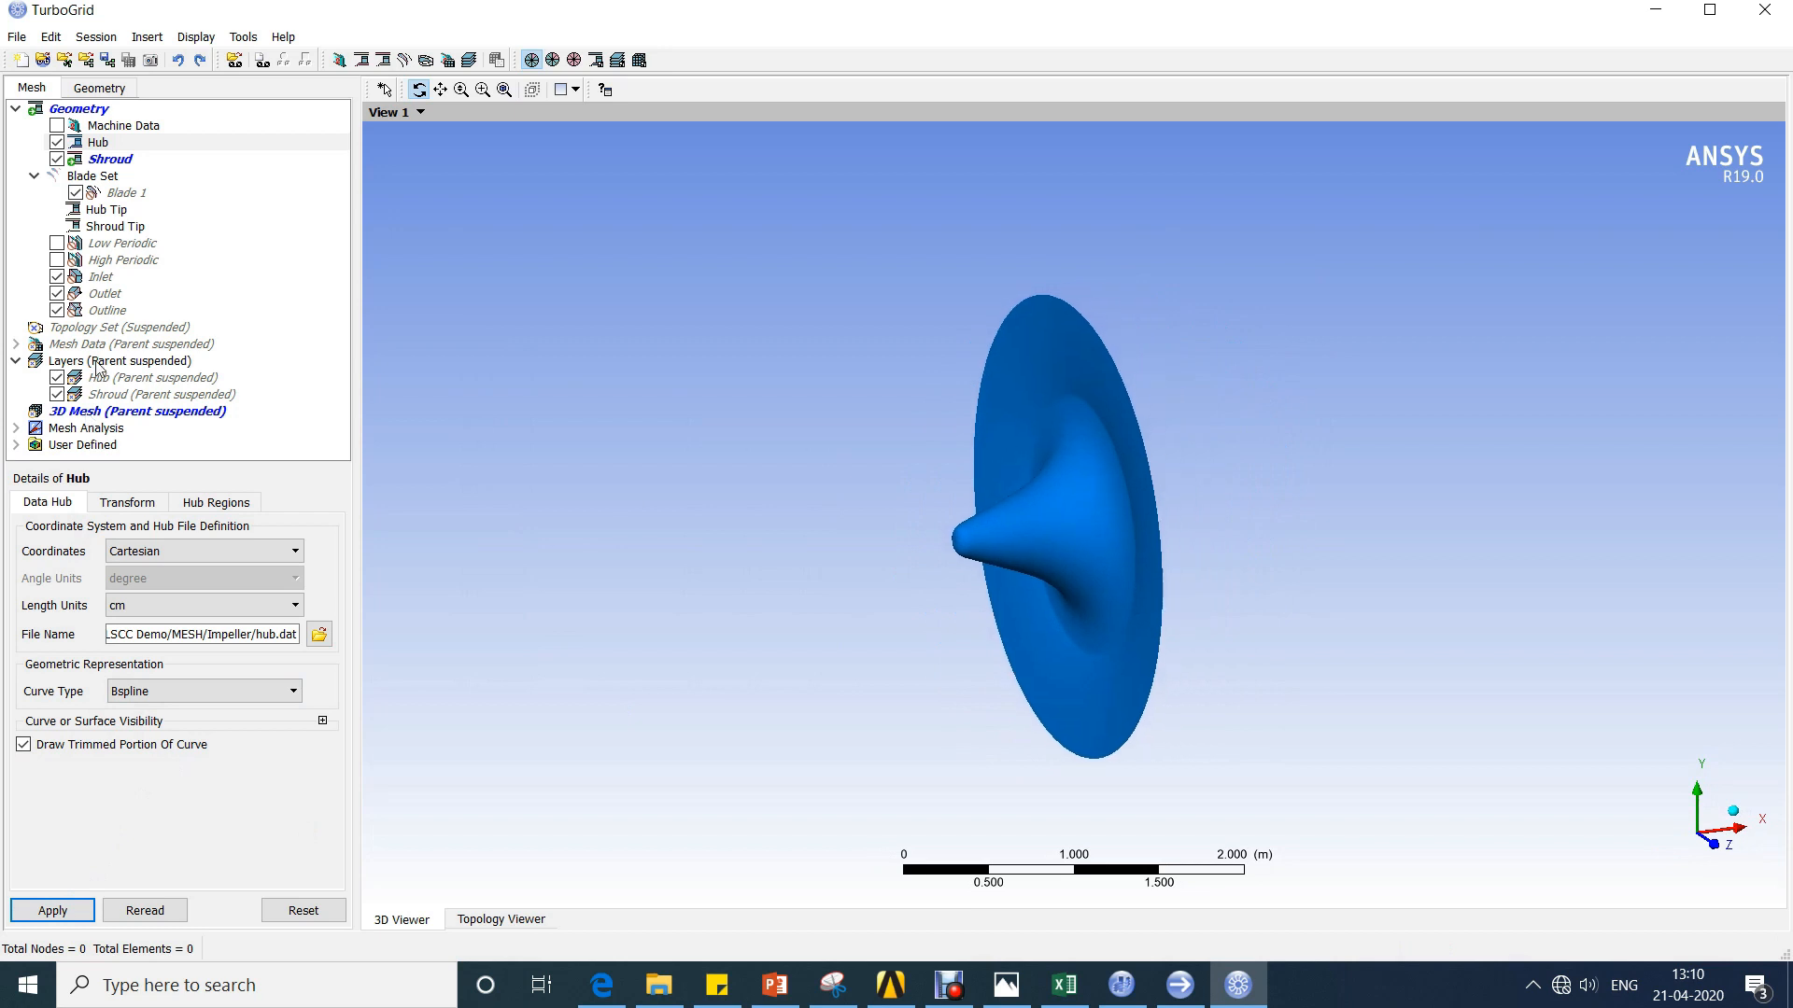
# Set the shroud's length units to cm and apply its definition from shroud.dat.
pyautogui.click(133, 161)
pyautogui.click(245, 607)
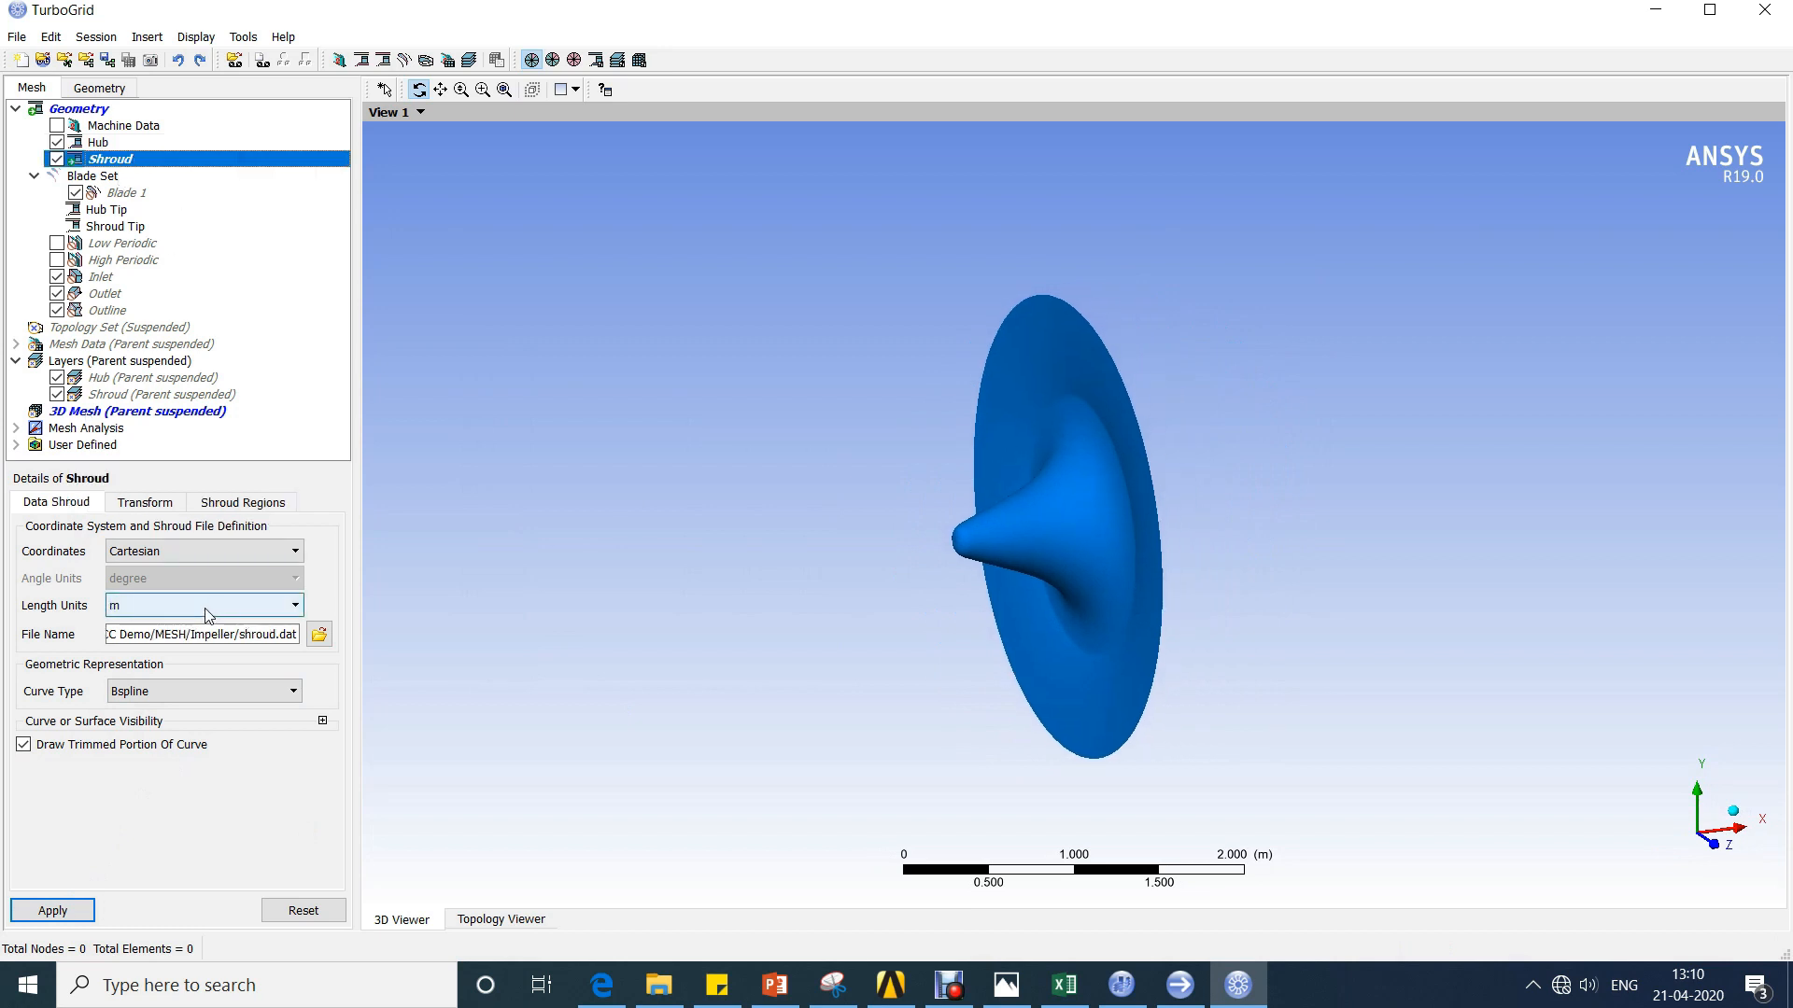
pyautogui.click(263, 642)
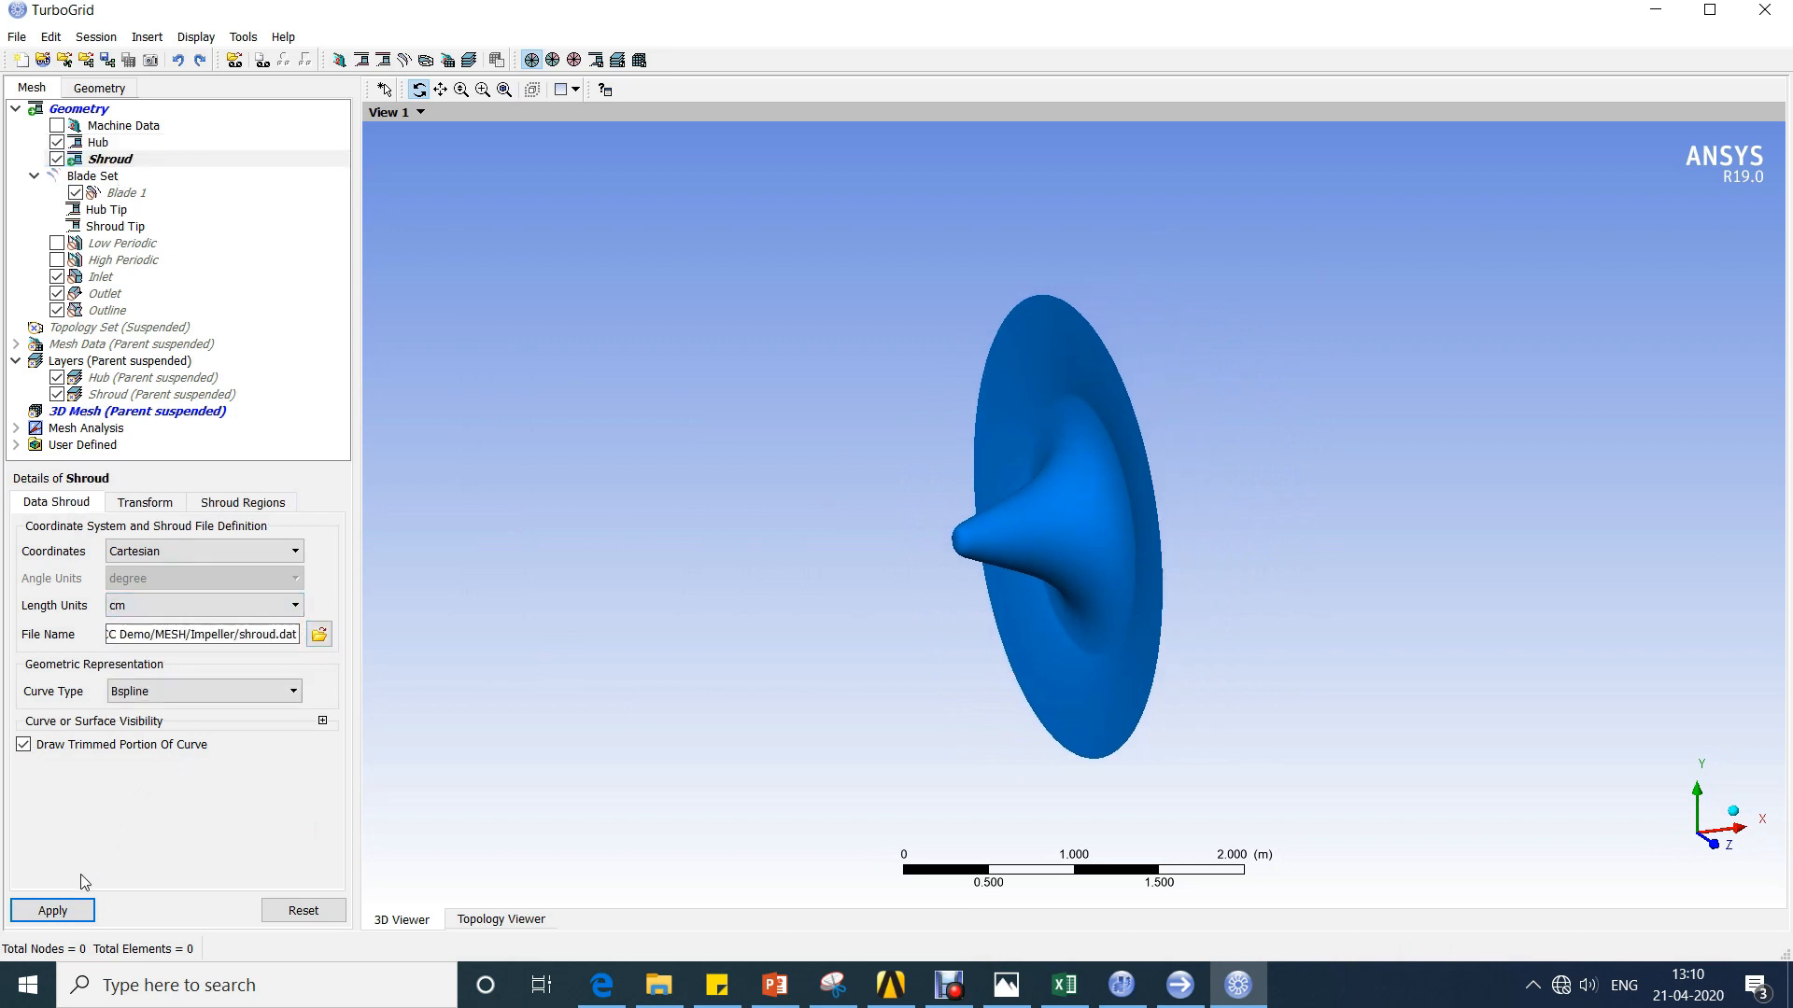
pyautogui.click(53, 910)
pyautogui.moveTo(1073, 491); pyautogui.dragTo(163, 204)
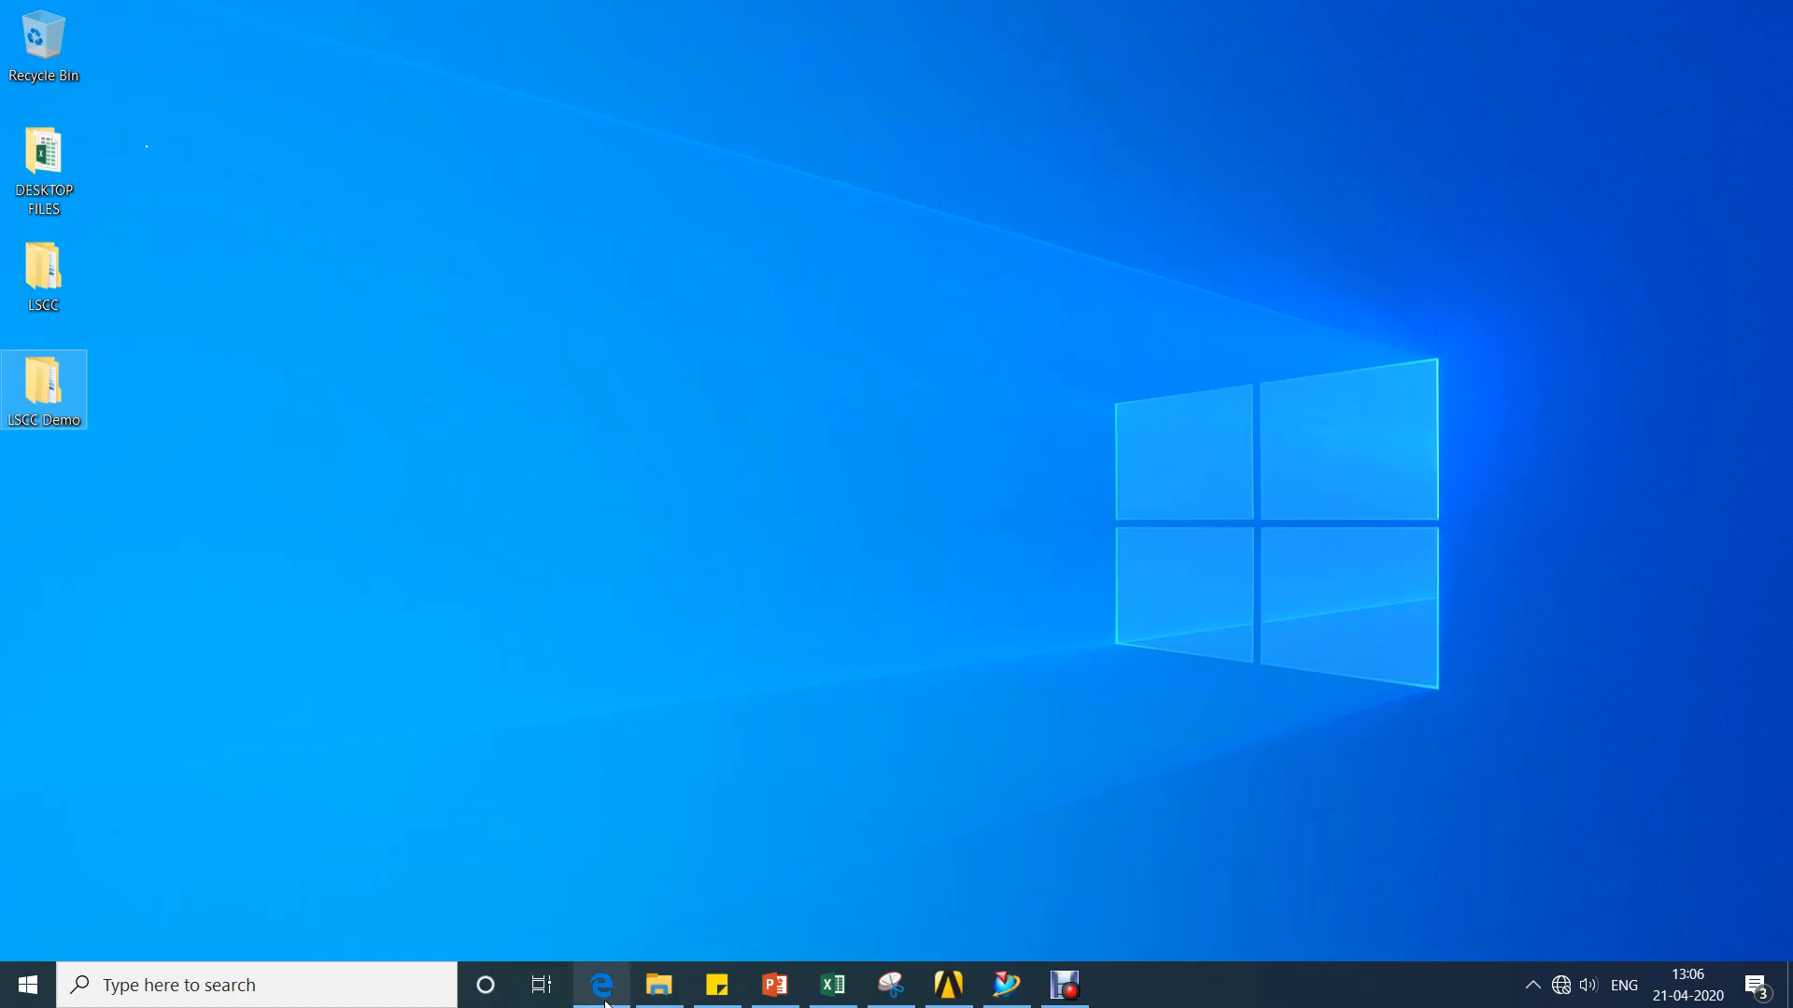
# Examine the blade surface coordinates in Table I of 1a_19950025564.pdf, and the source and TurboGrid input columns in Profile.xlsx in Excel.
pyautogui.click(601, 985)
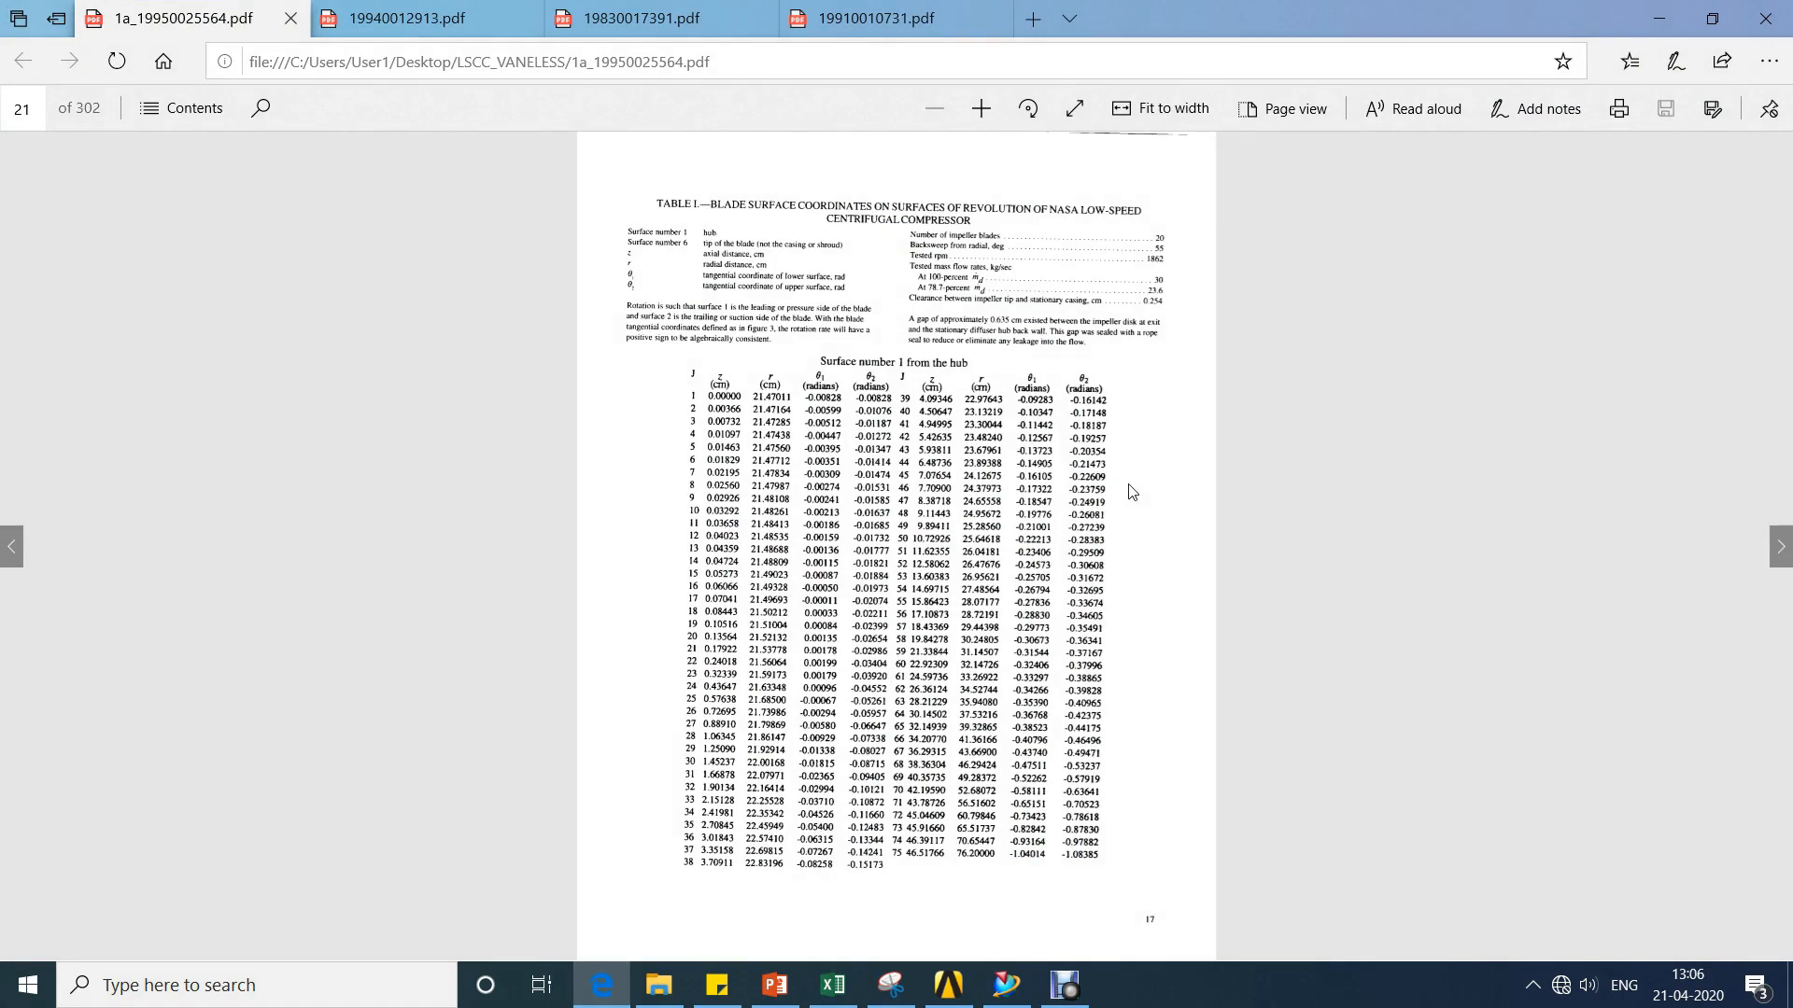
pyautogui.scroll(-1, 1129, 484)
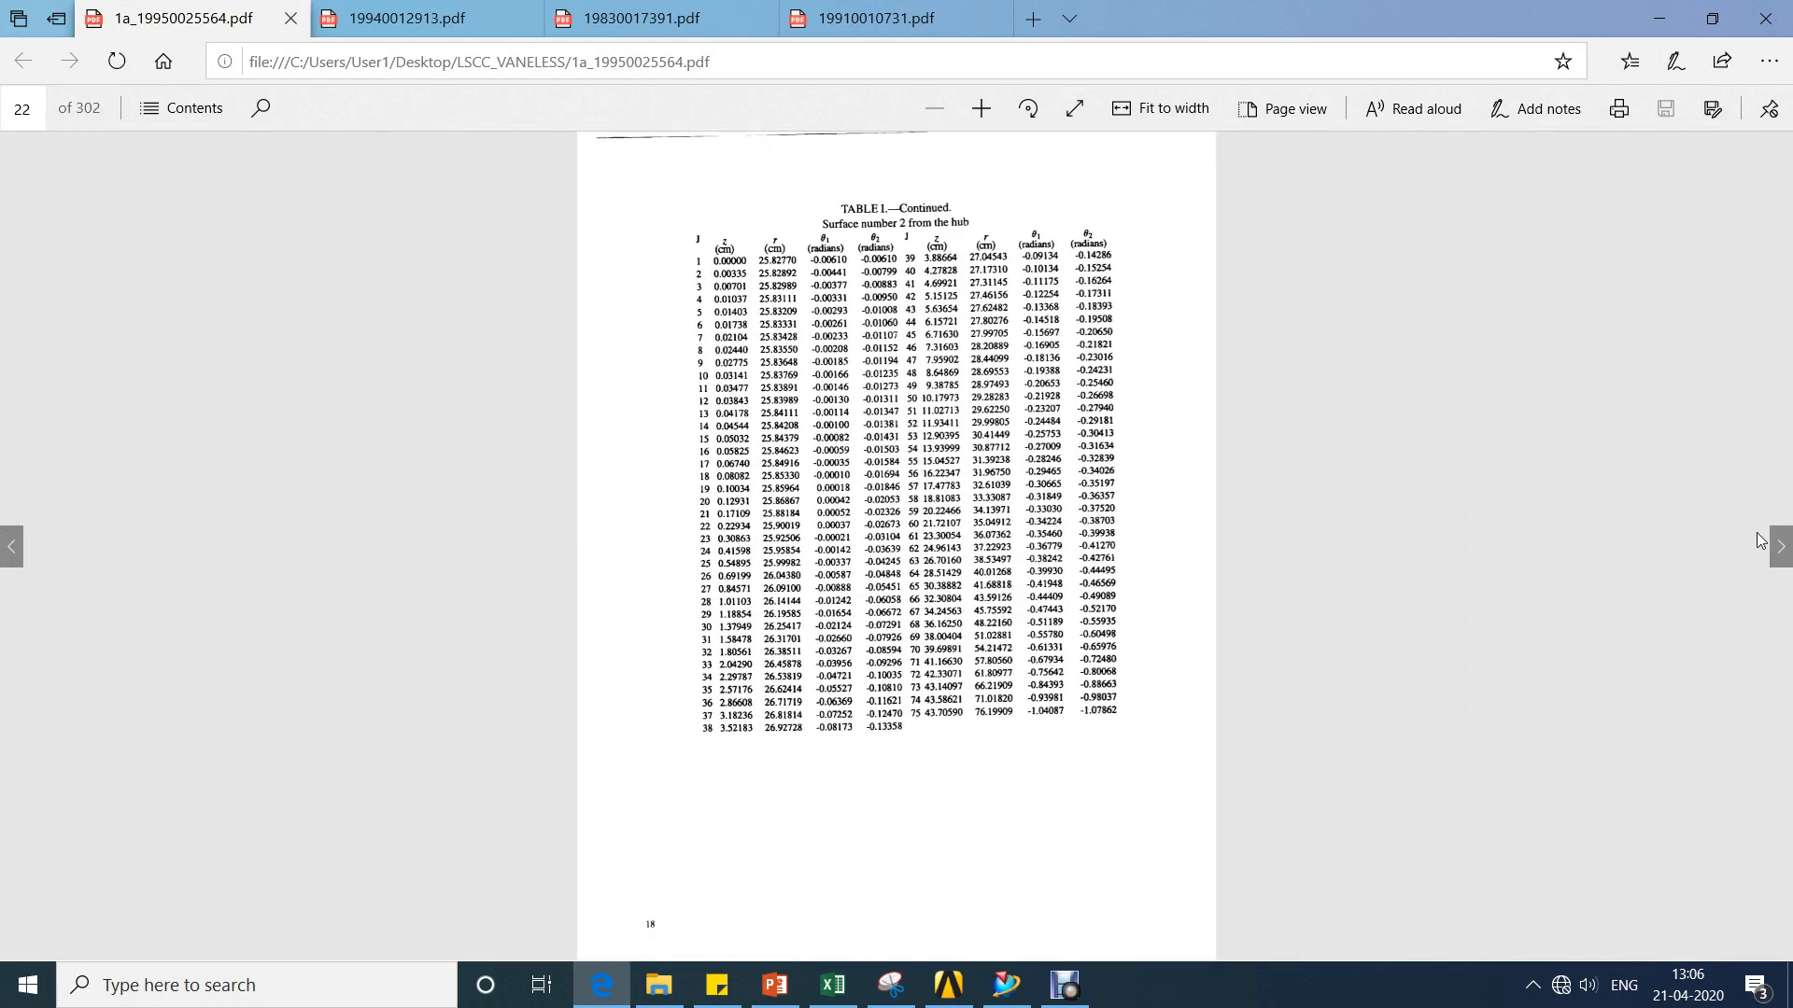
pyautogui.hotkey('alt', 'Tab')
pyautogui.click(80, 258)
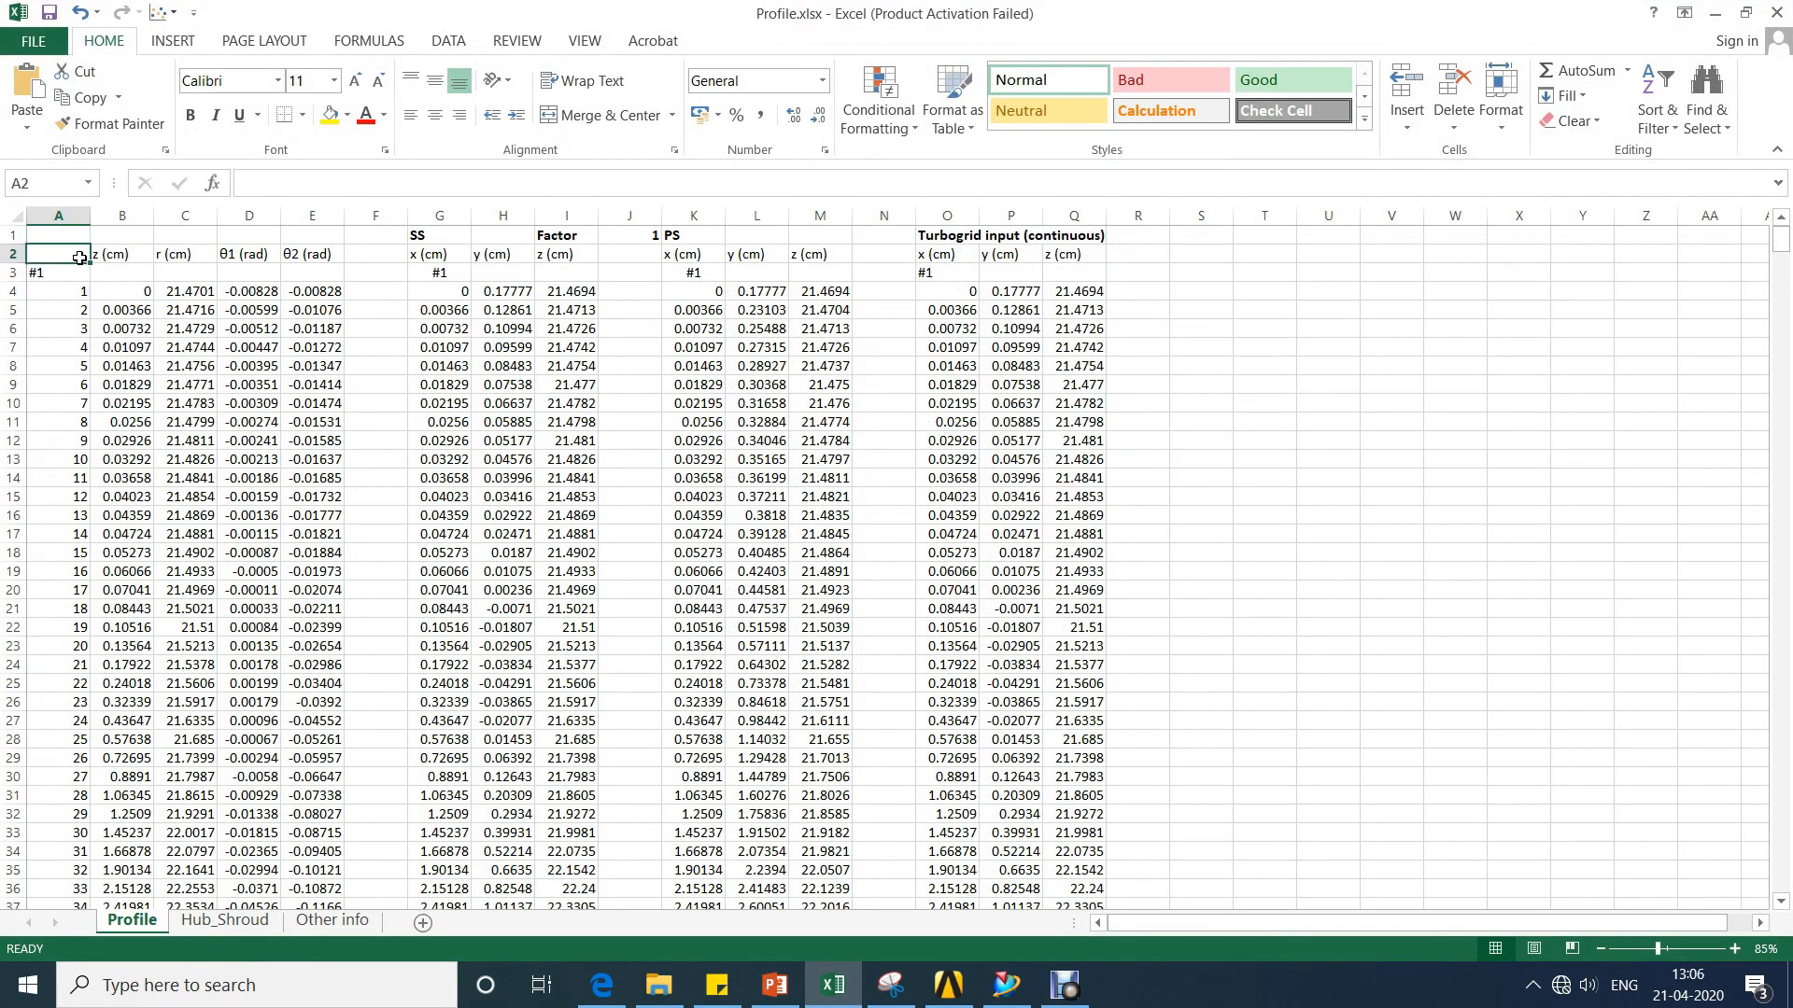
pyautogui.moveTo(123, 254); pyautogui.dragTo(313, 273)
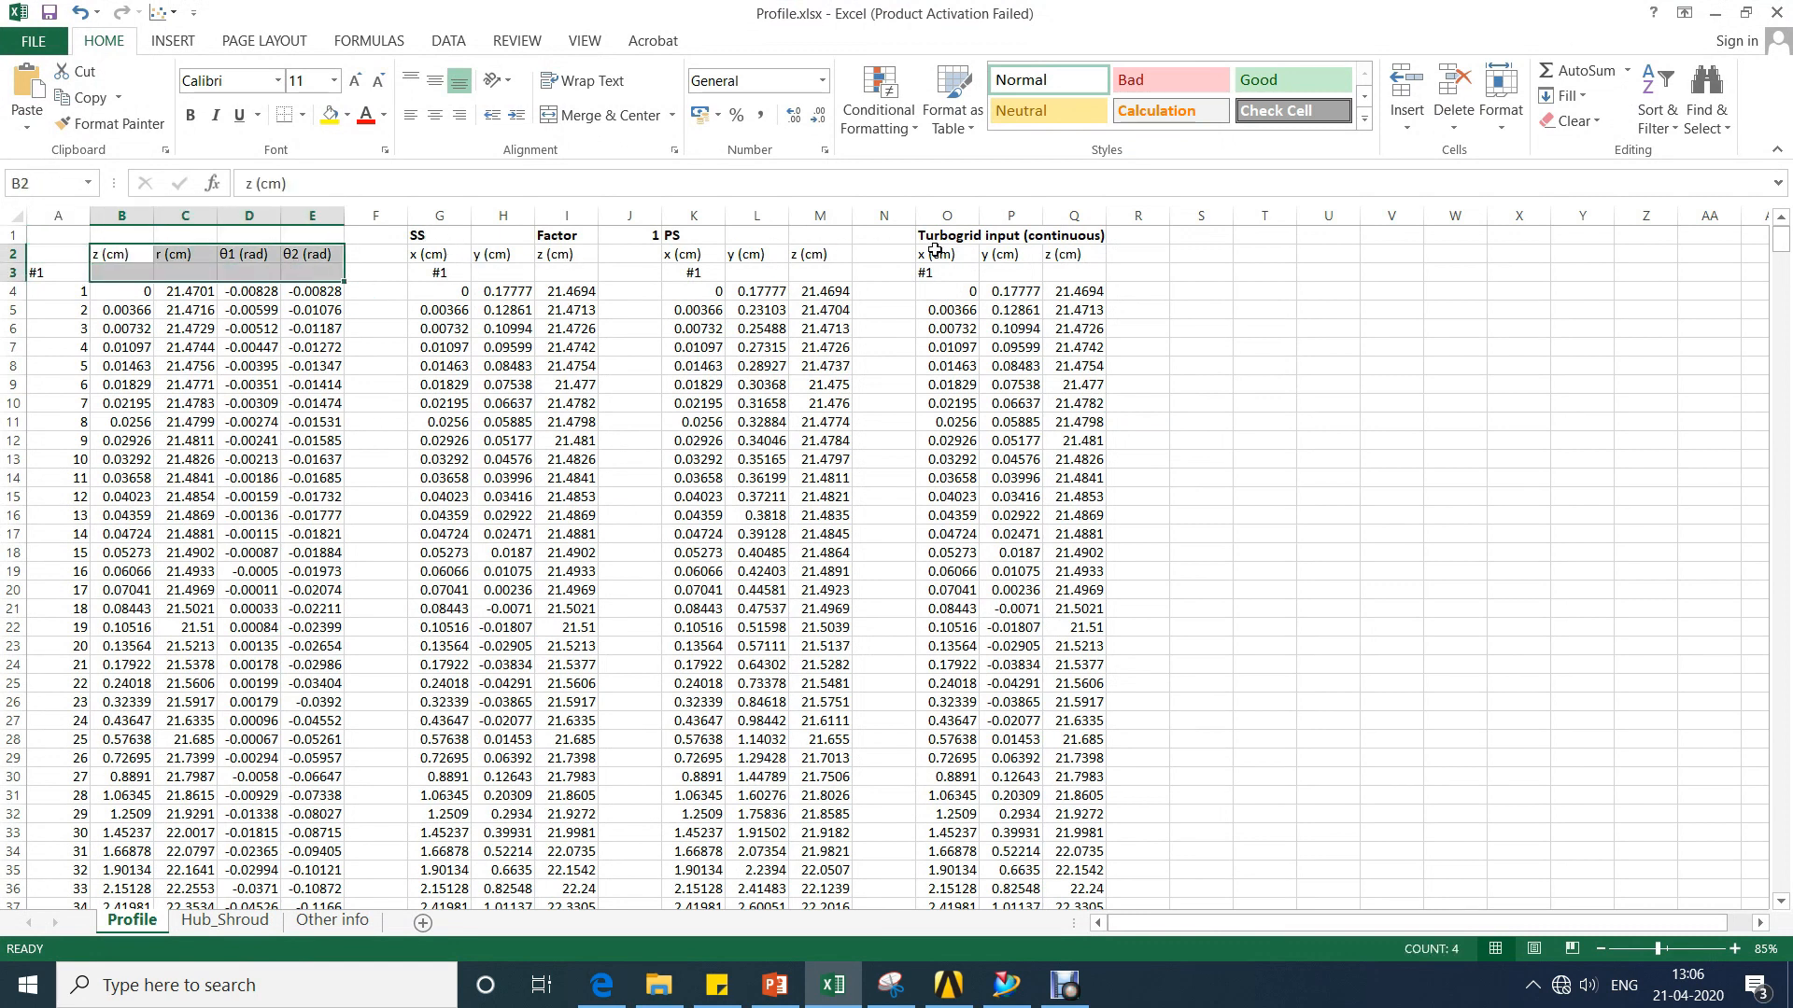
pyautogui.moveTo(943, 235); pyautogui.dragTo(1074, 254)
pyautogui.click(1251, 403)
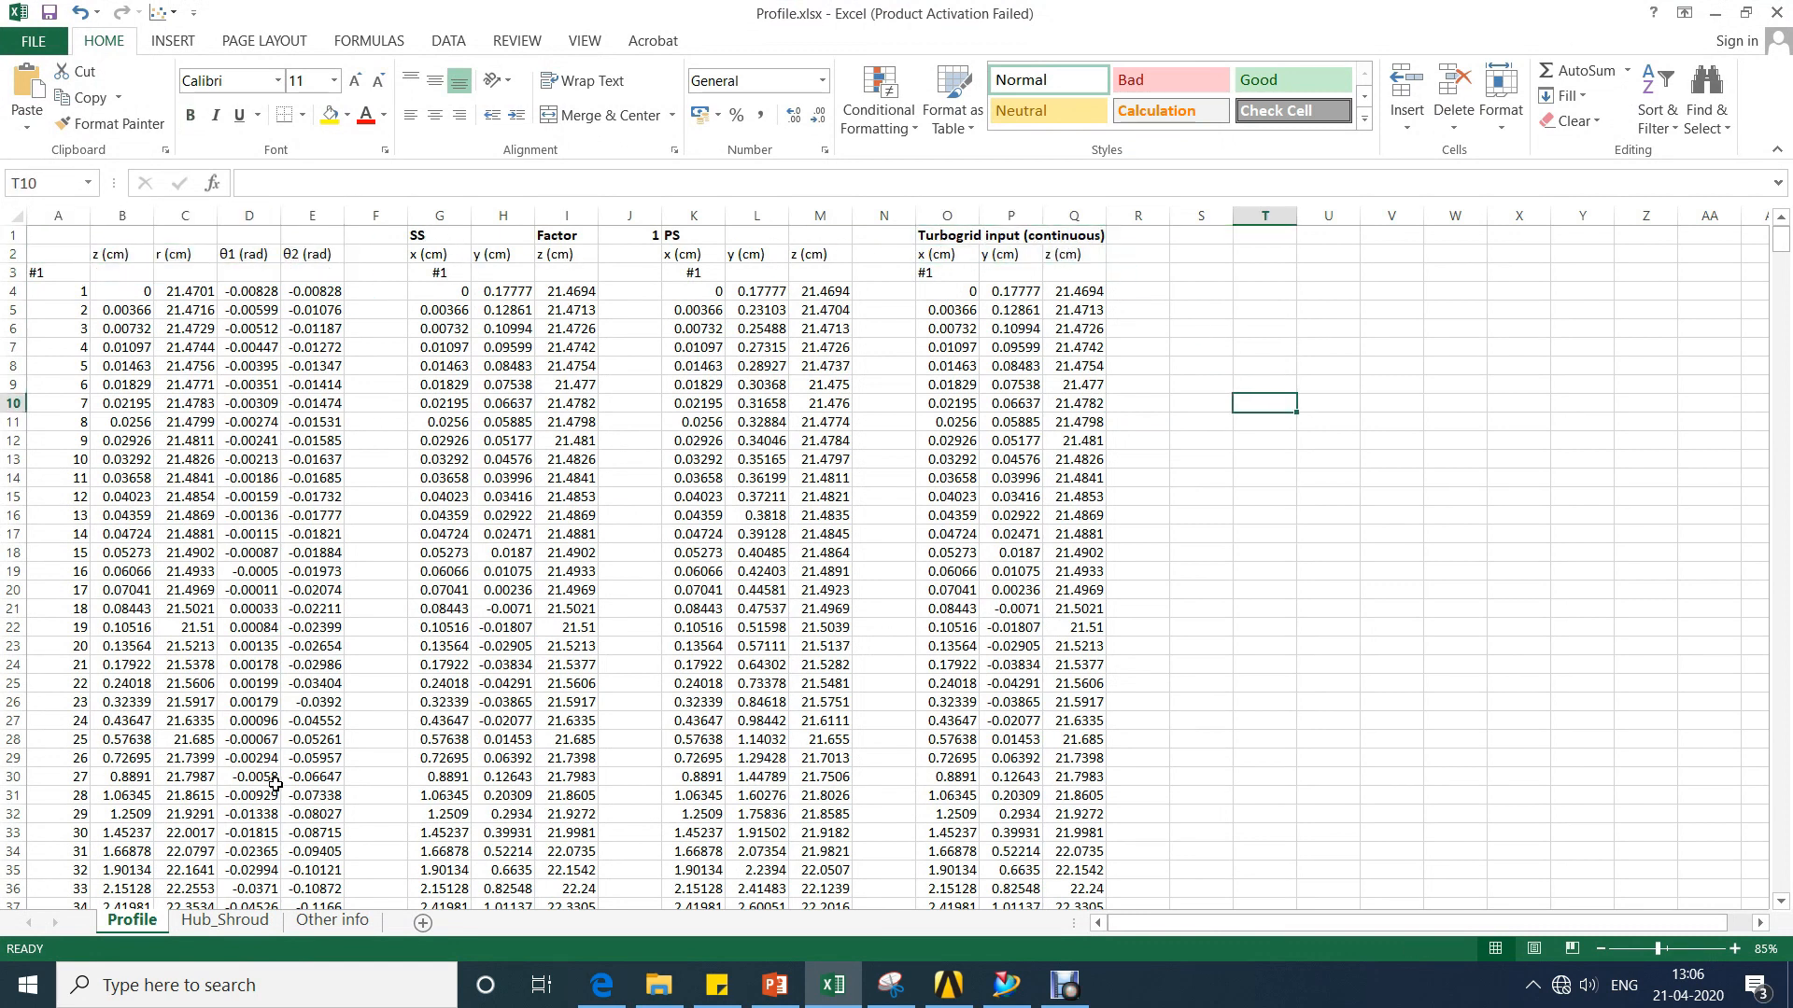
# Review the hub and shroud coordinates and the Other info sheet, and return to the Profile sheet.
pyautogui.click(206, 922)
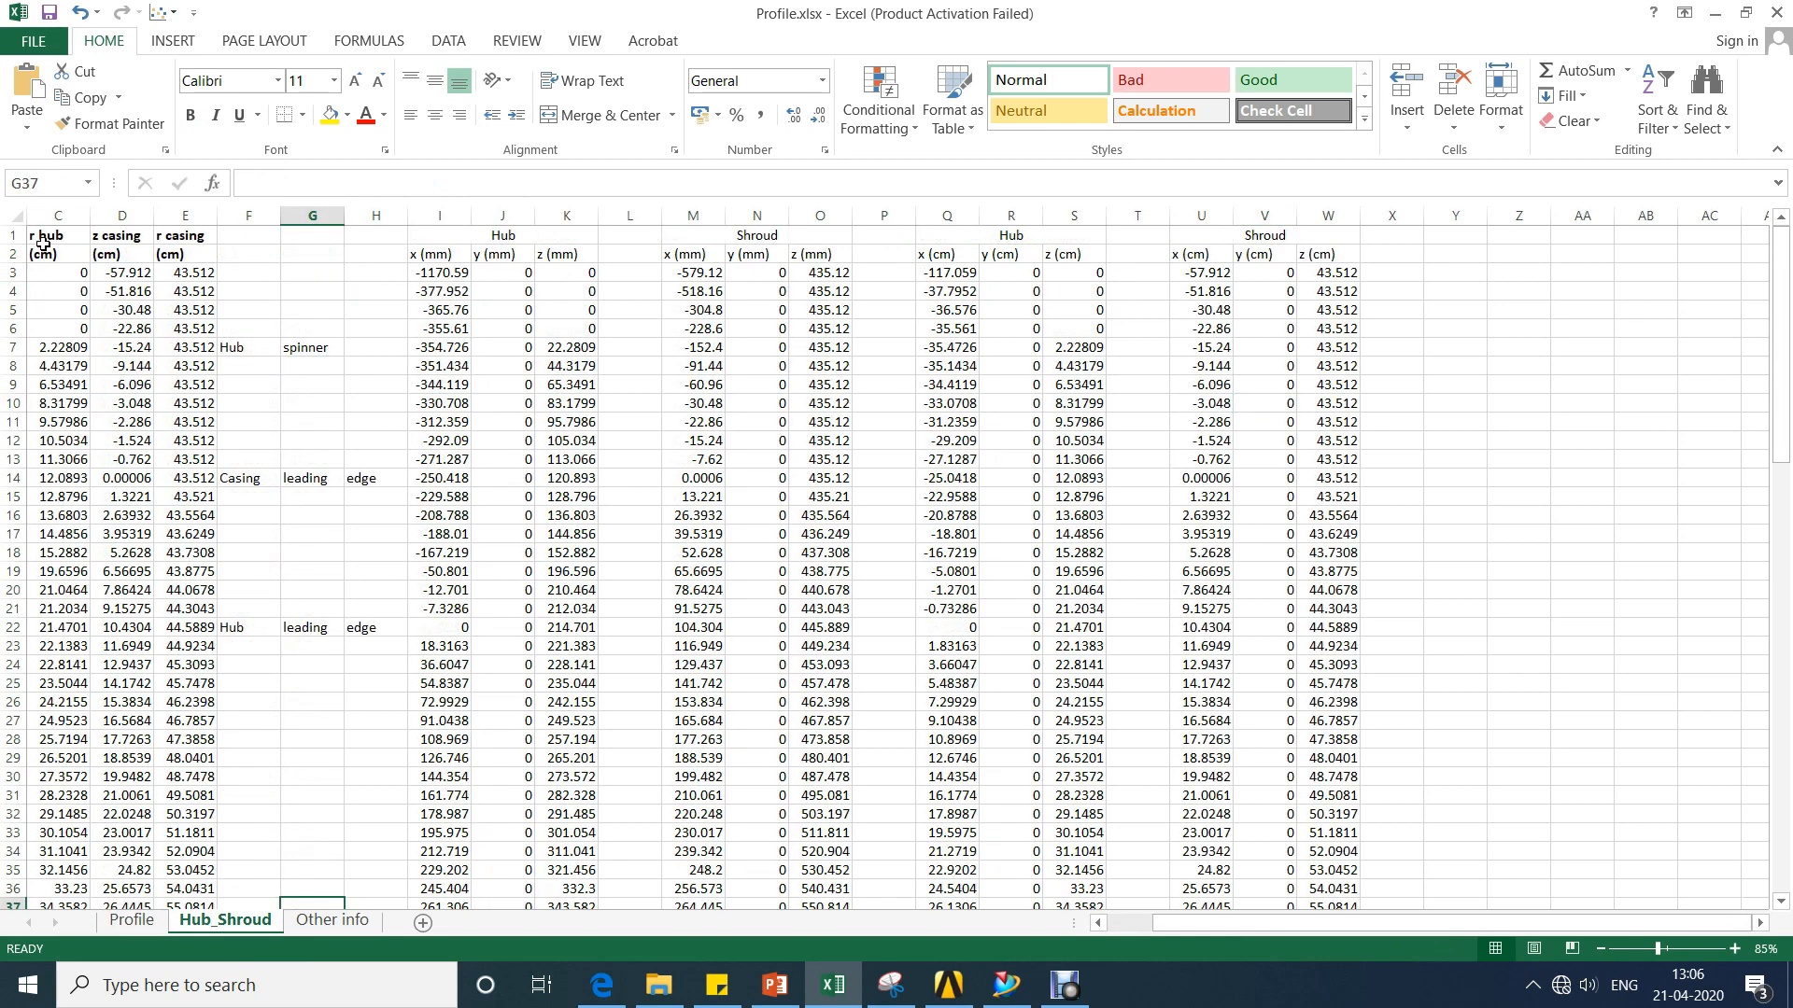
pyautogui.click(332, 921)
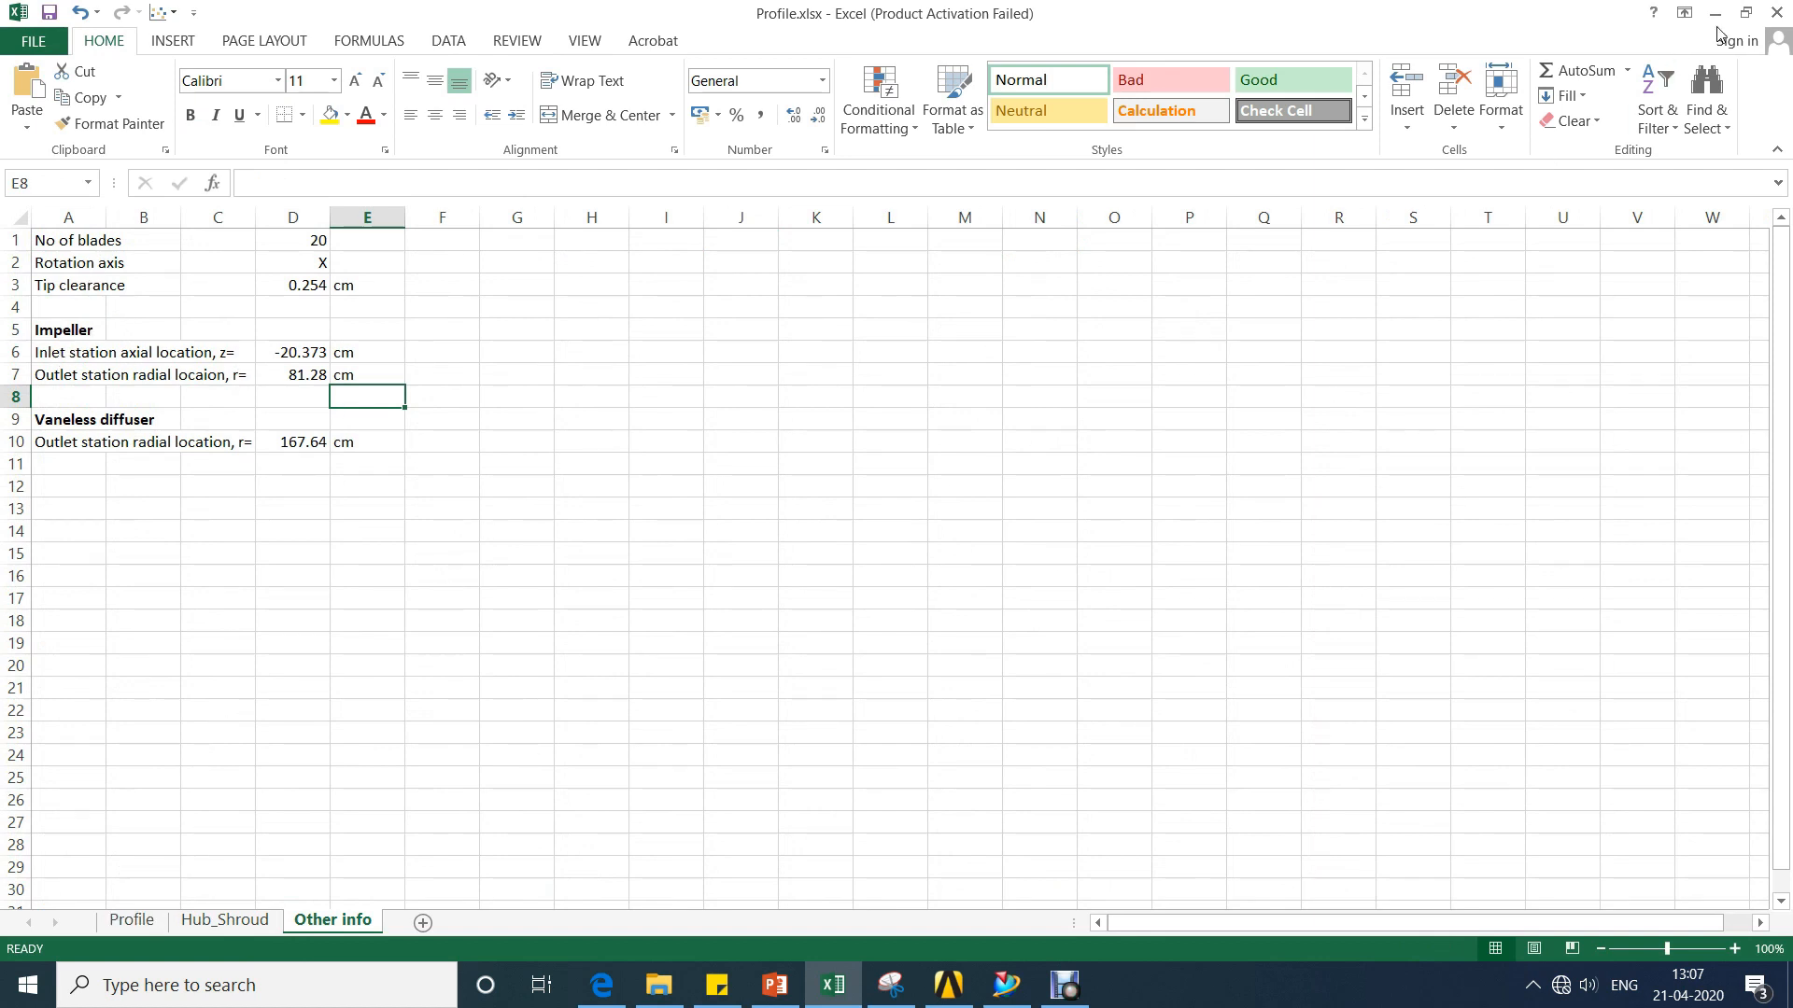
pyautogui.click(135, 921)
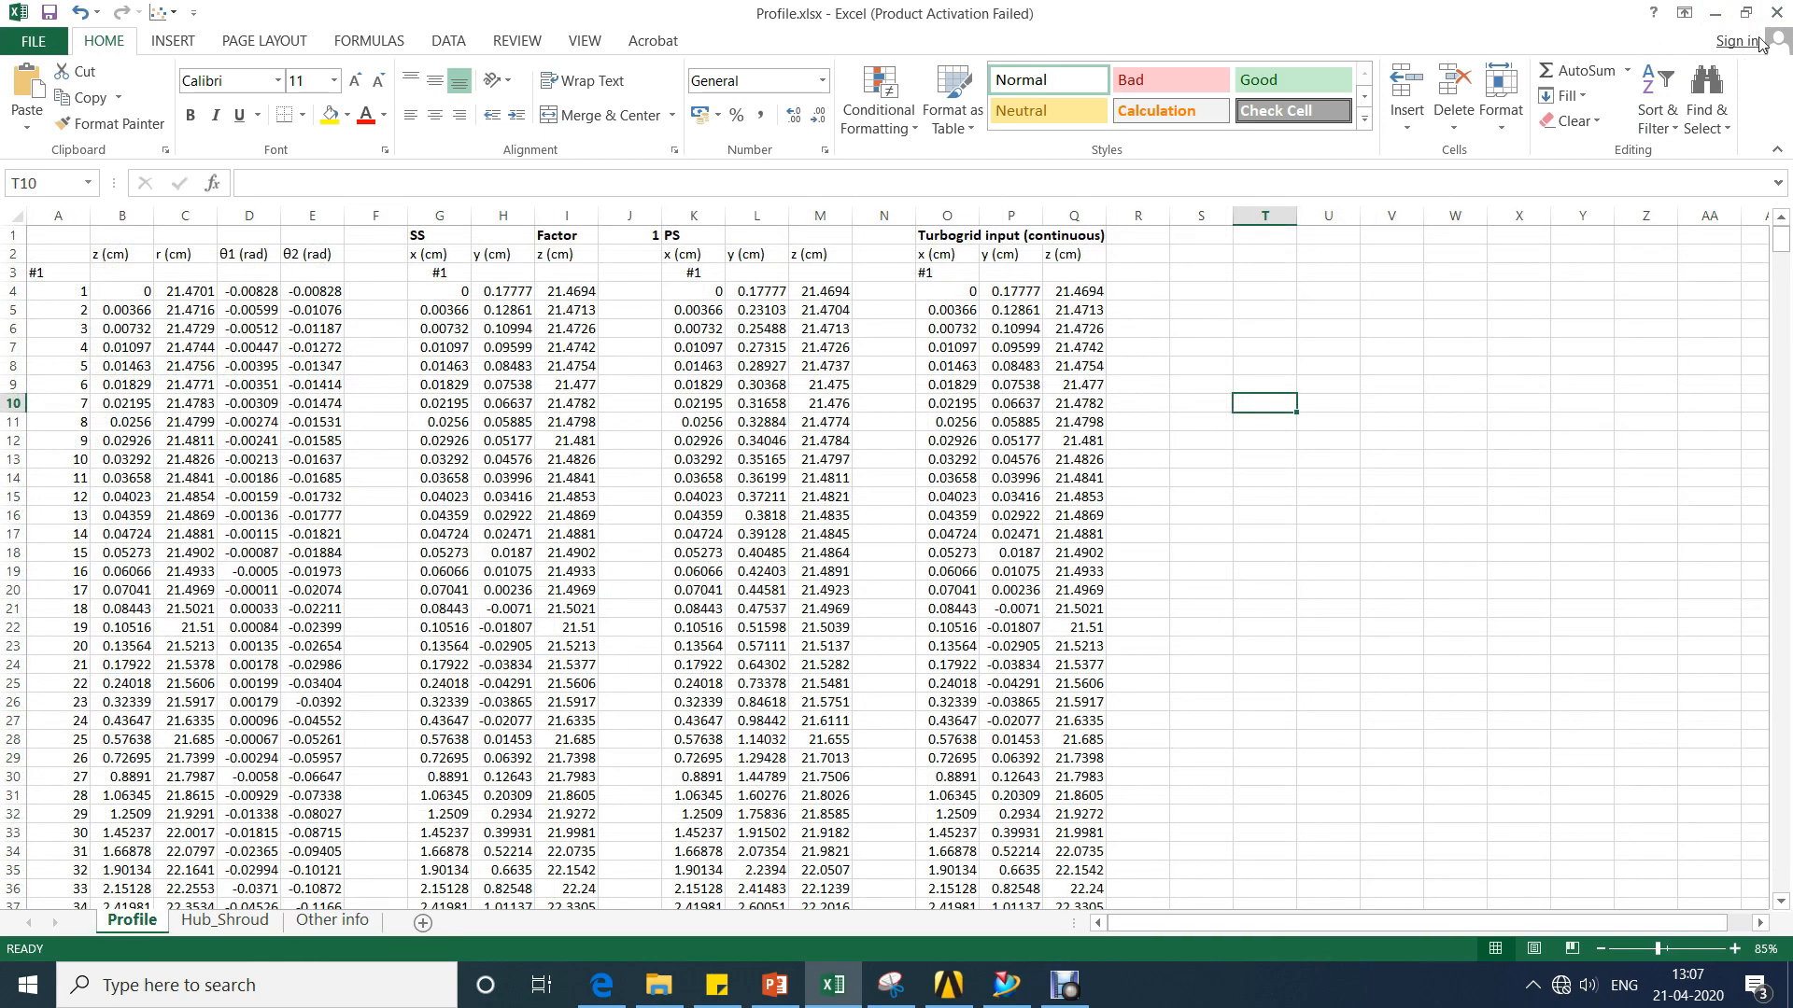
# Switch to NX and inspect the 3D model from another angle.
pyautogui.click(1013, 997)
pyautogui.moveTo(1073, 311); pyautogui.dragTo(841, 385, button='middle')
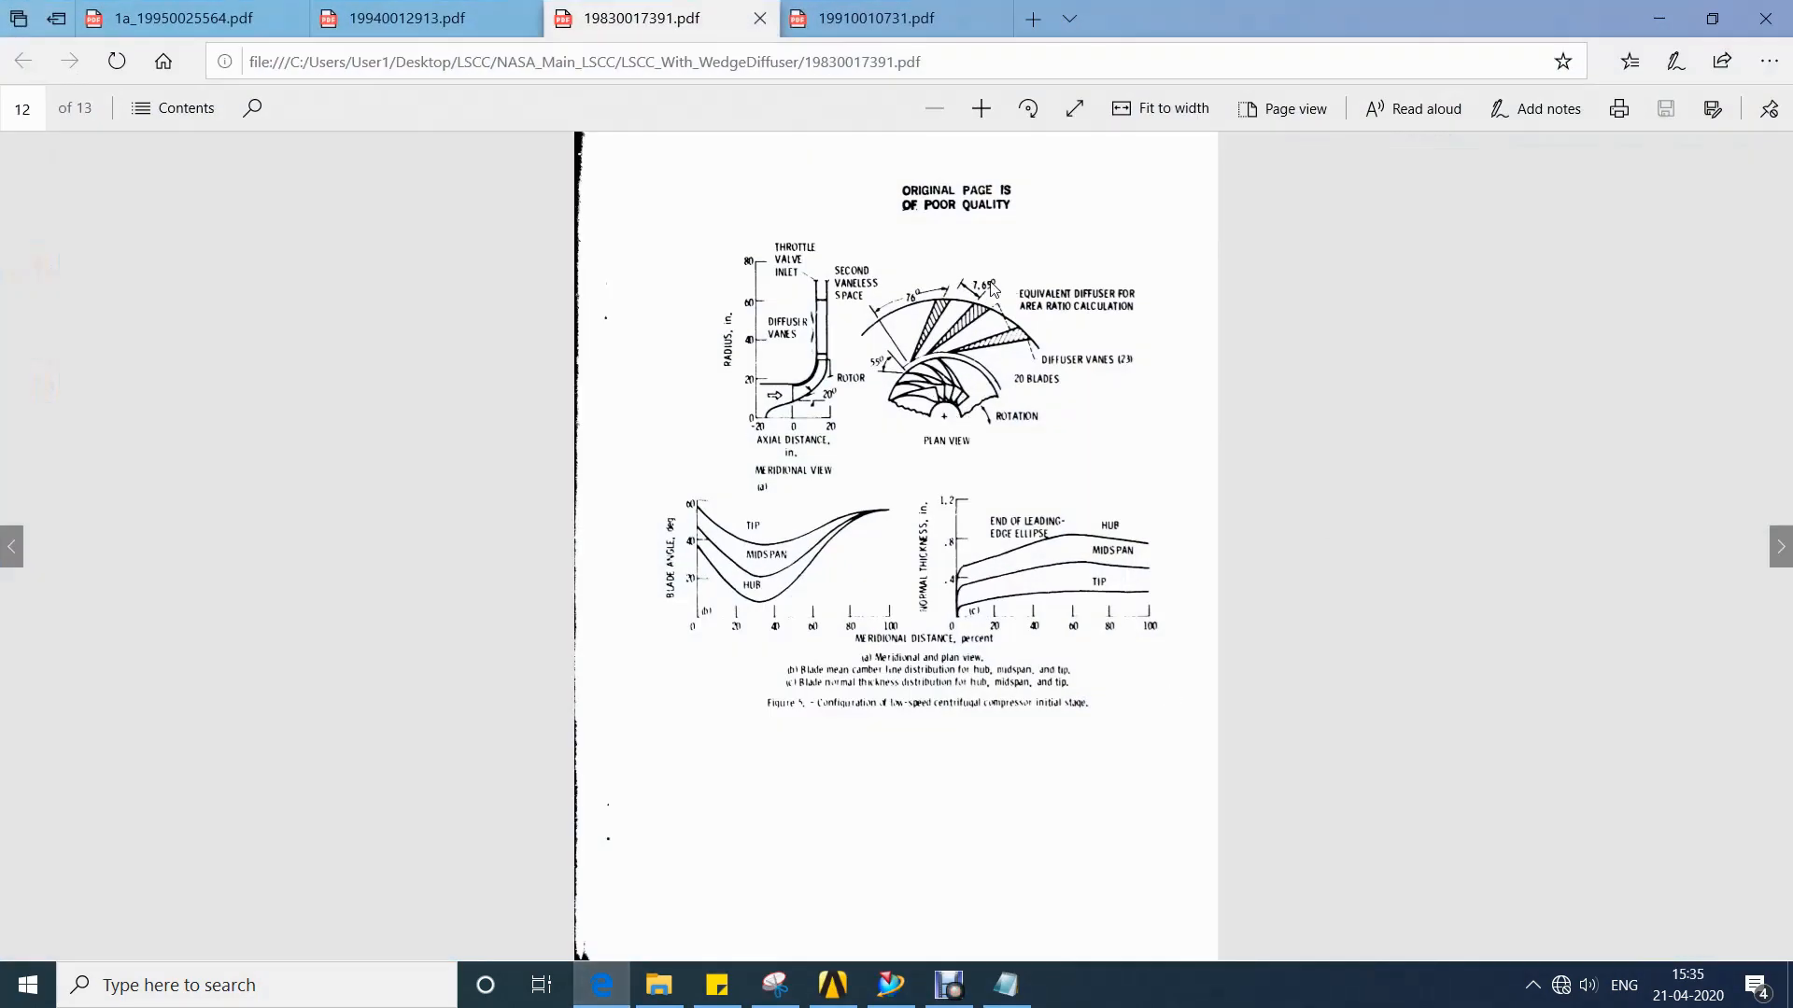
# Examine the diffuser design parameters in Table 1 of 19910010731.pdf in the browser.
pyautogui.hotkey('ctrl', 'Tab')
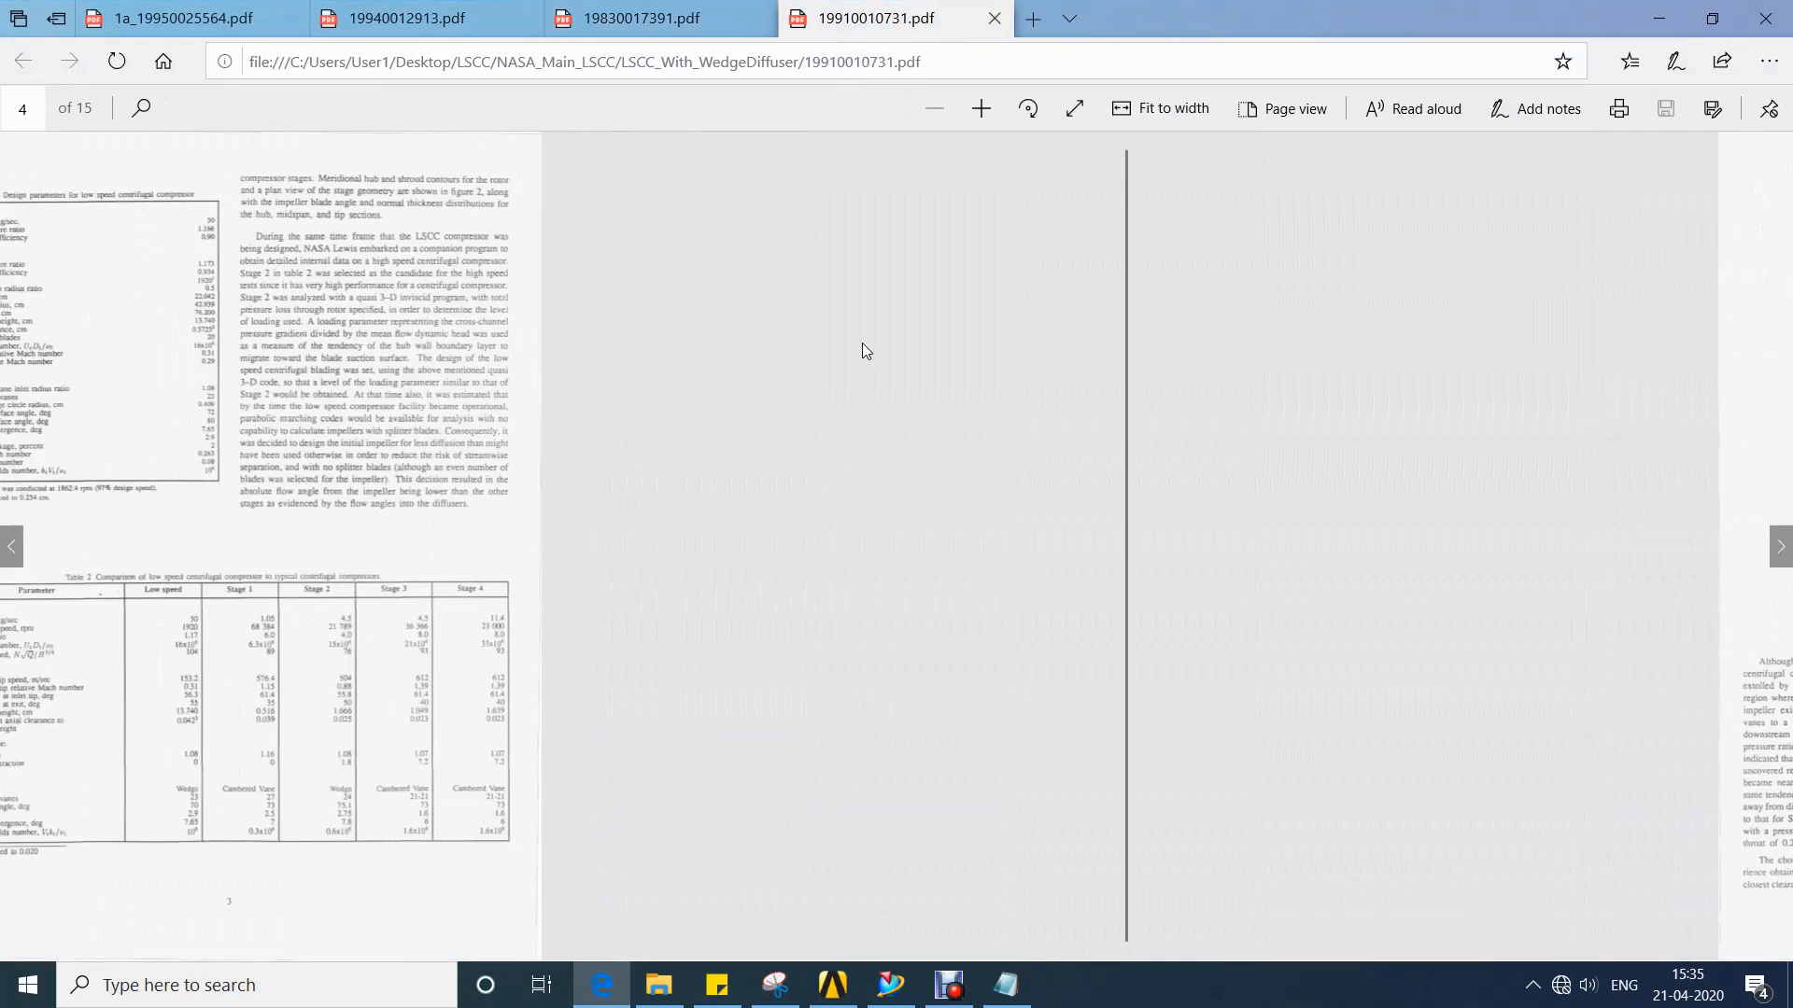
pyautogui.keyDown('ctrl'); pyautogui.scroll(3, 655, 384); pyautogui.keyUp('ctrl')
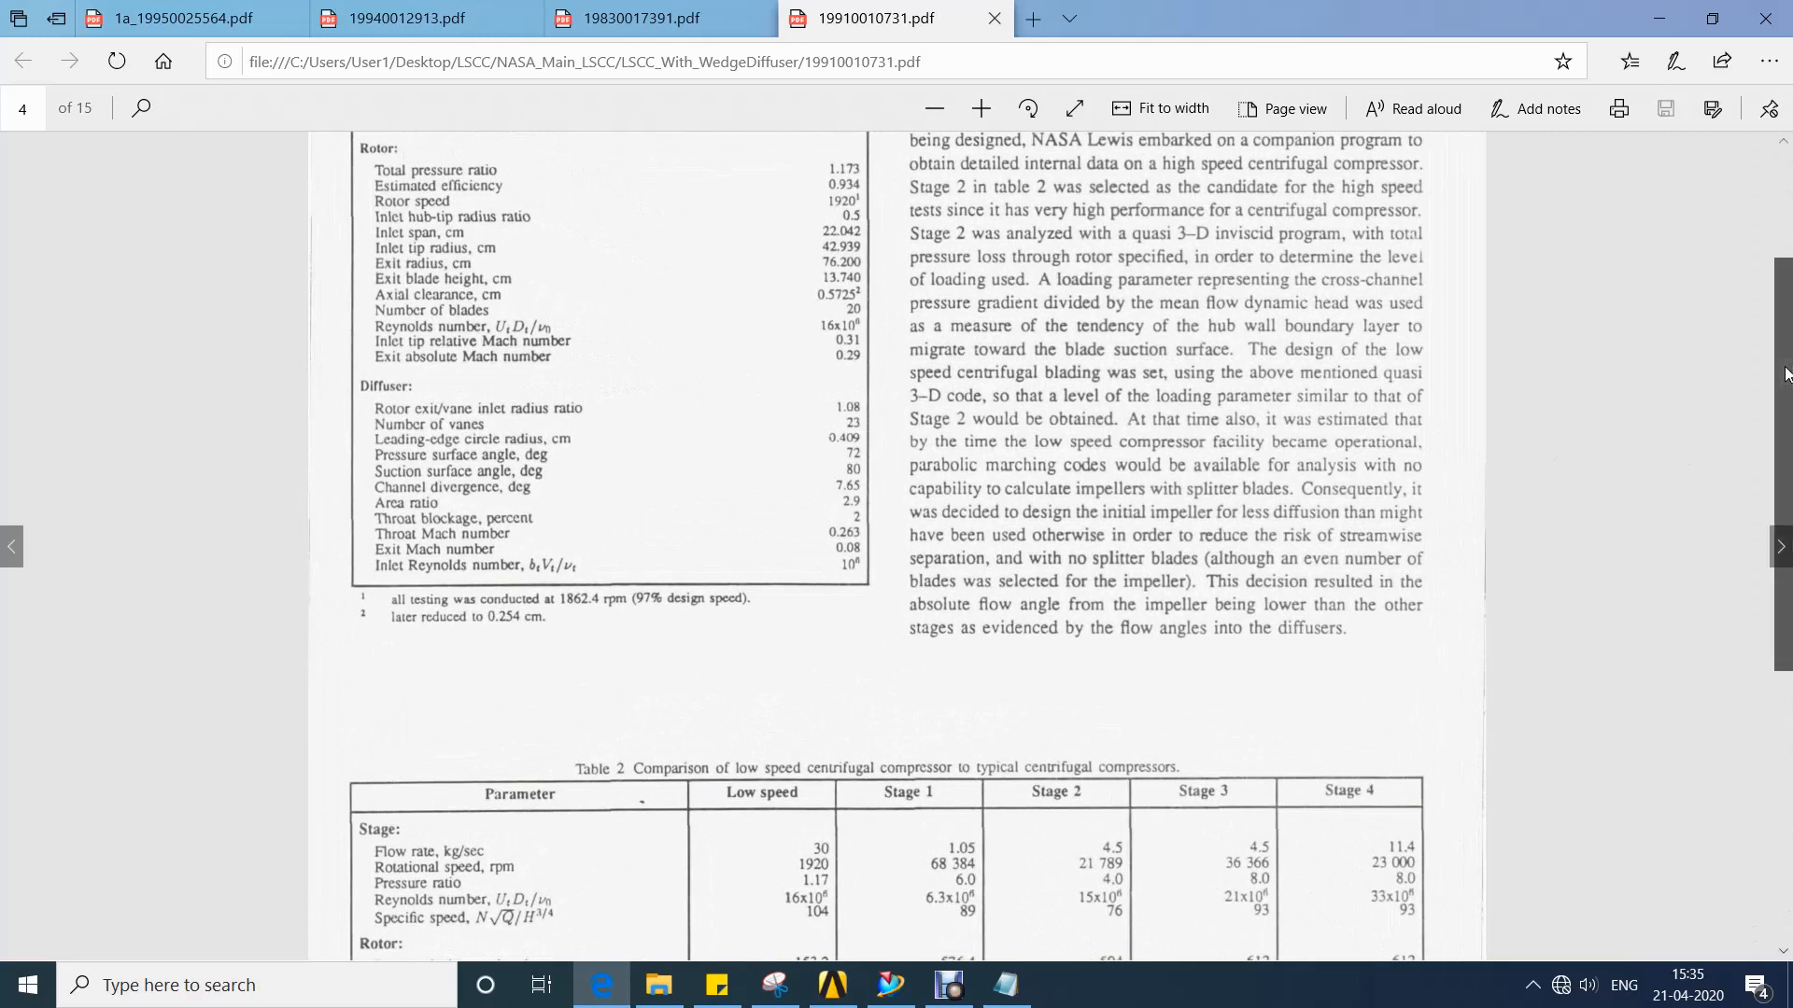
pyautogui.scroll(2, 447, 604)
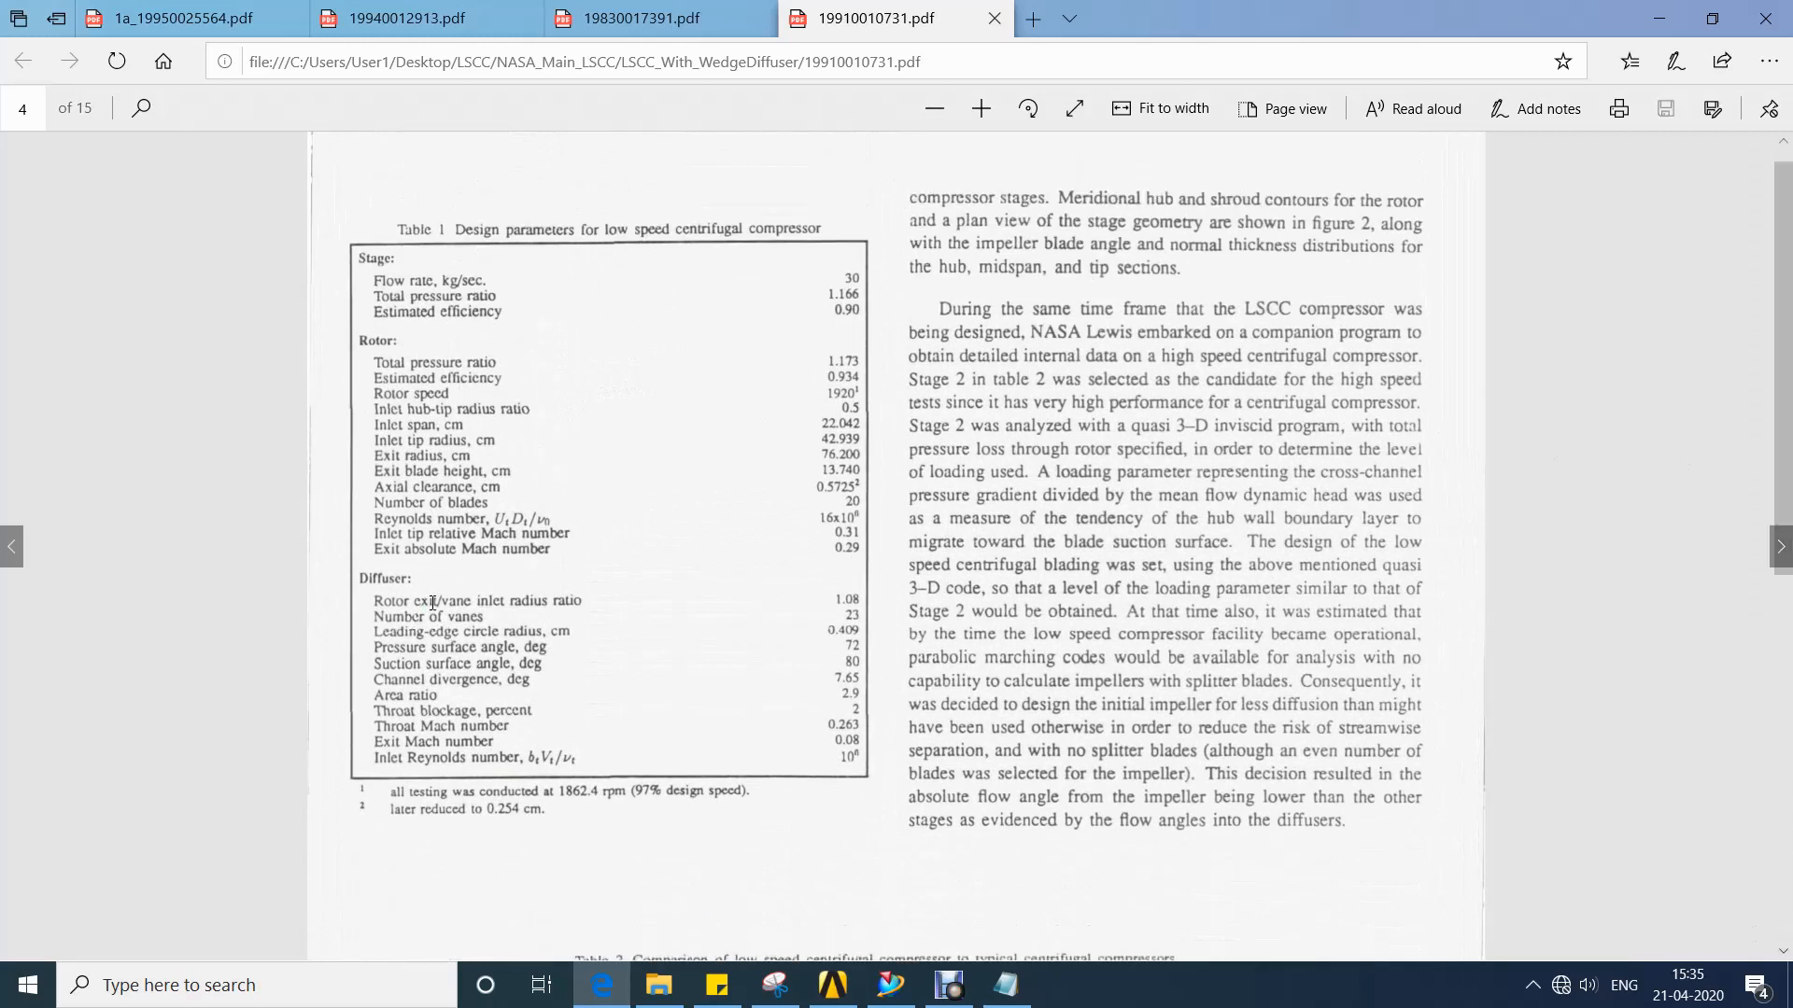
pyautogui.moveTo(436, 614); pyautogui.dragTo(430, 742)
pyautogui.click(577, 669)
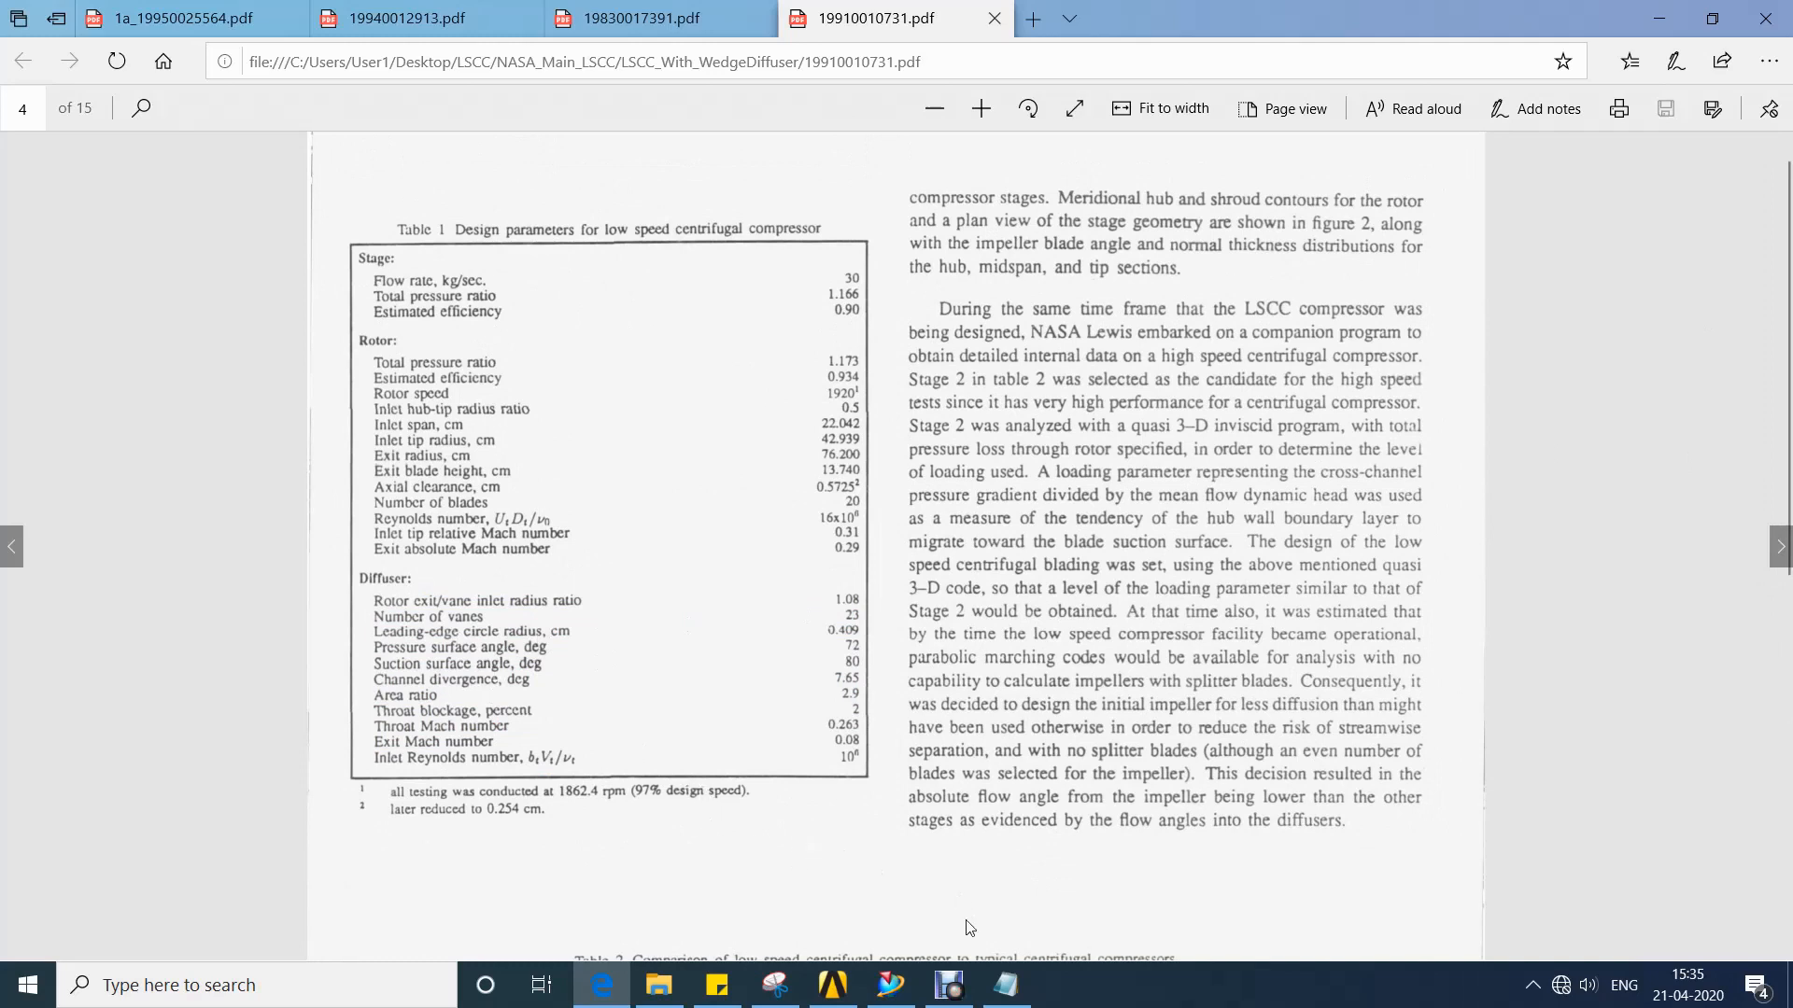
# Switch to NX and maximize the LSCC_Vaned_Diffuser_LE_Round part window to inspect the wedge diffuser model.
pyautogui.click(890, 984)
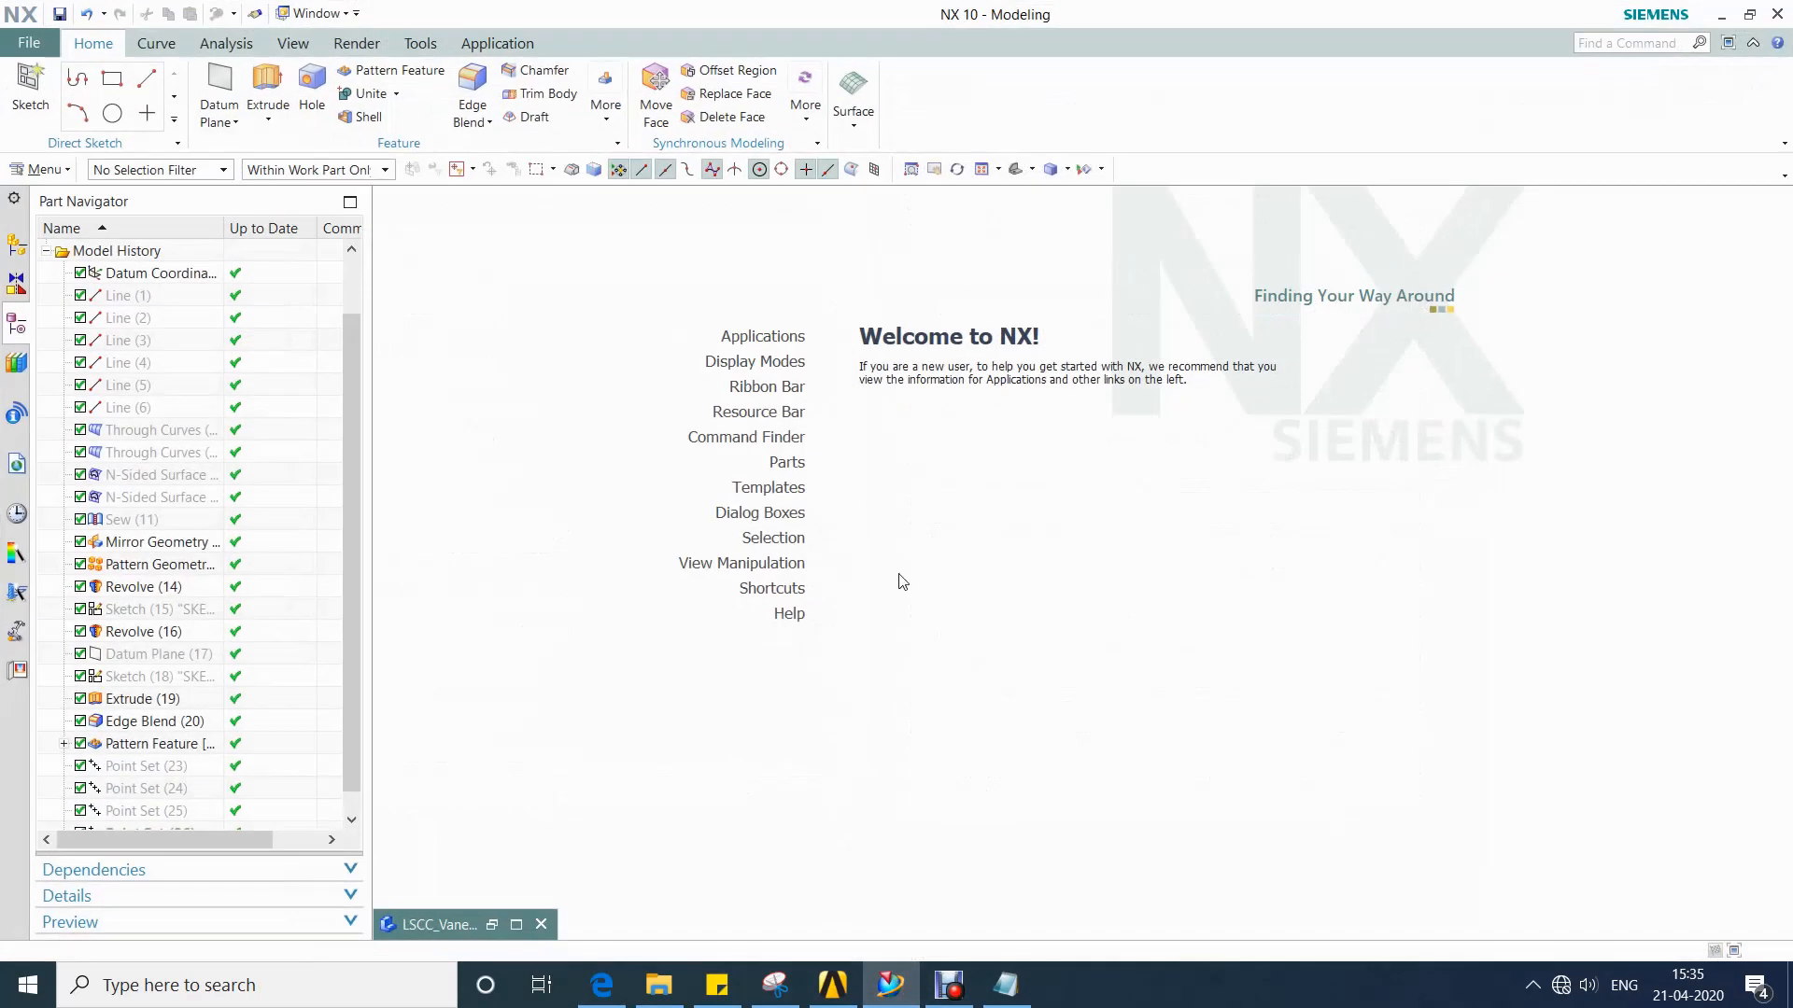
pyautogui.click(515, 925)
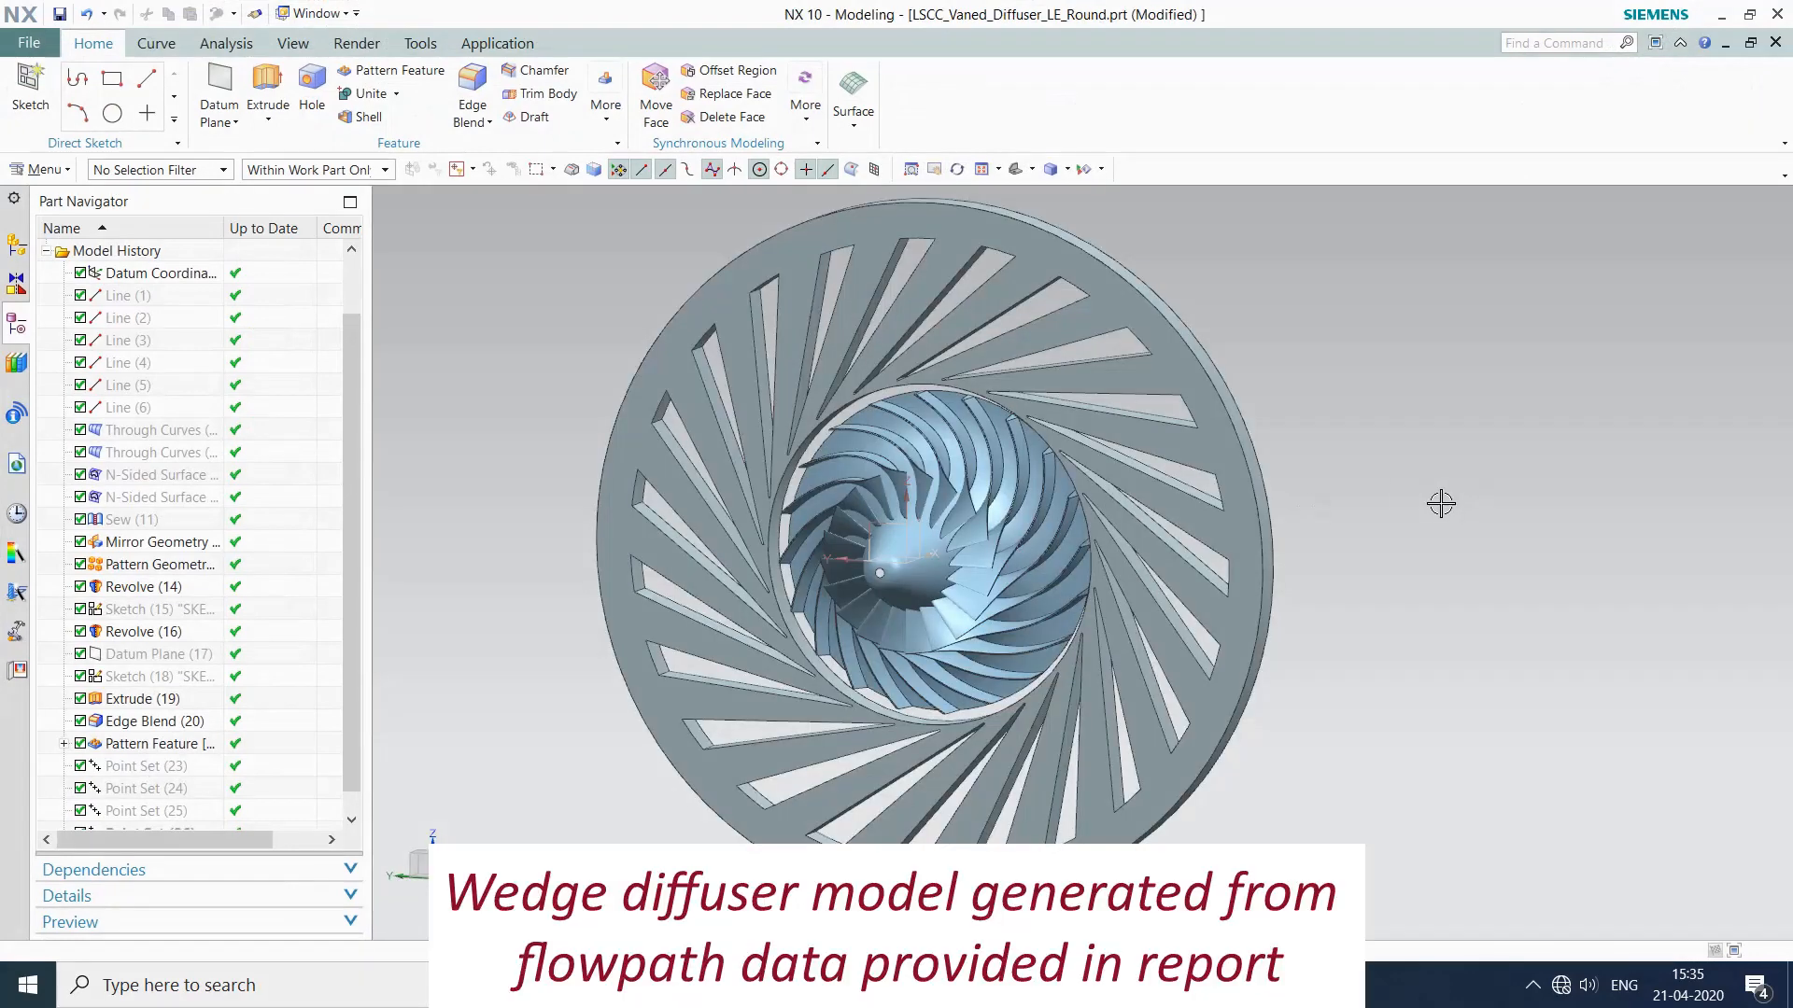
pyautogui.moveTo(1258, 541)
pyautogui.mouseDown(button='middle')
pyautogui.moveTo(1321, 520)
pyautogui.moveTo(1249, 538)
pyautogui.moveTo(1272, 528)
pyautogui.mouseUp(button='middle')
# Show Sketch (18) of the diffuser vanes and orient the model face-on to the sketch.
pyautogui.click(147, 676)
pyautogui.rightClick(146, 675)
pyautogui.click(193, 85)
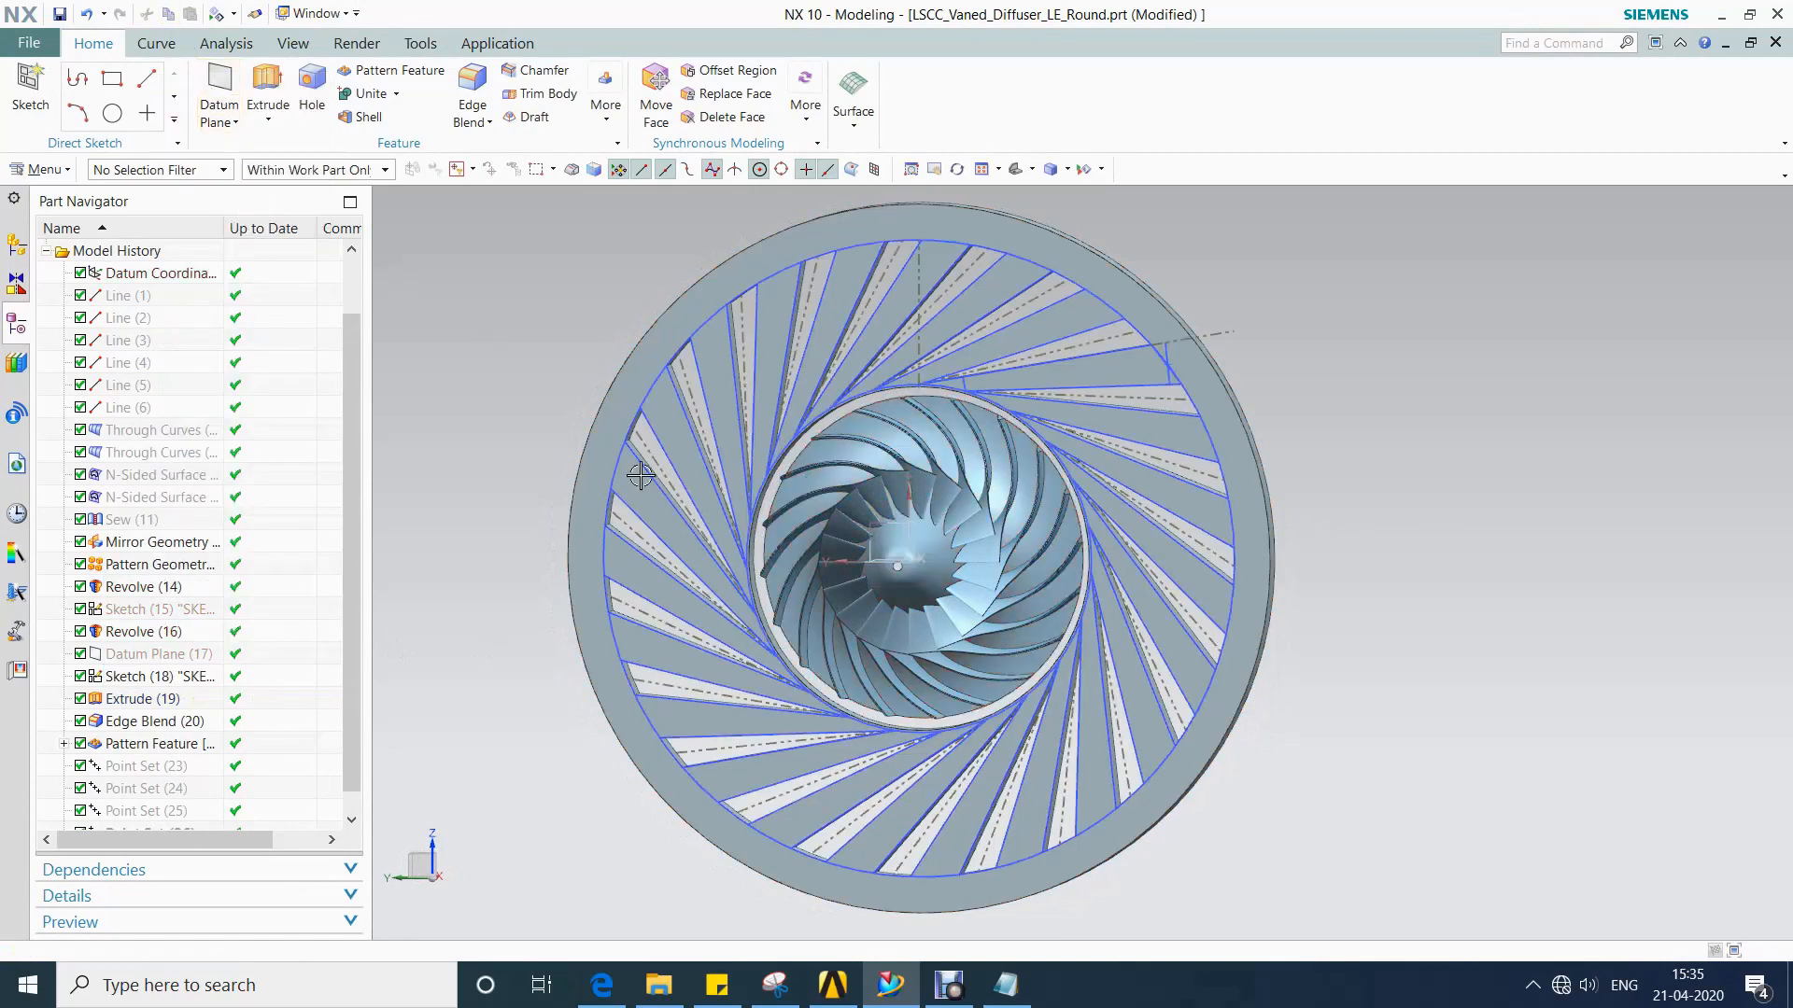
pyautogui.moveTo(1228, 484); pyautogui.dragTo(1278, 410, button='middle')
pyautogui.press('F8')
pyautogui.scroll(-2, 1428, 446)
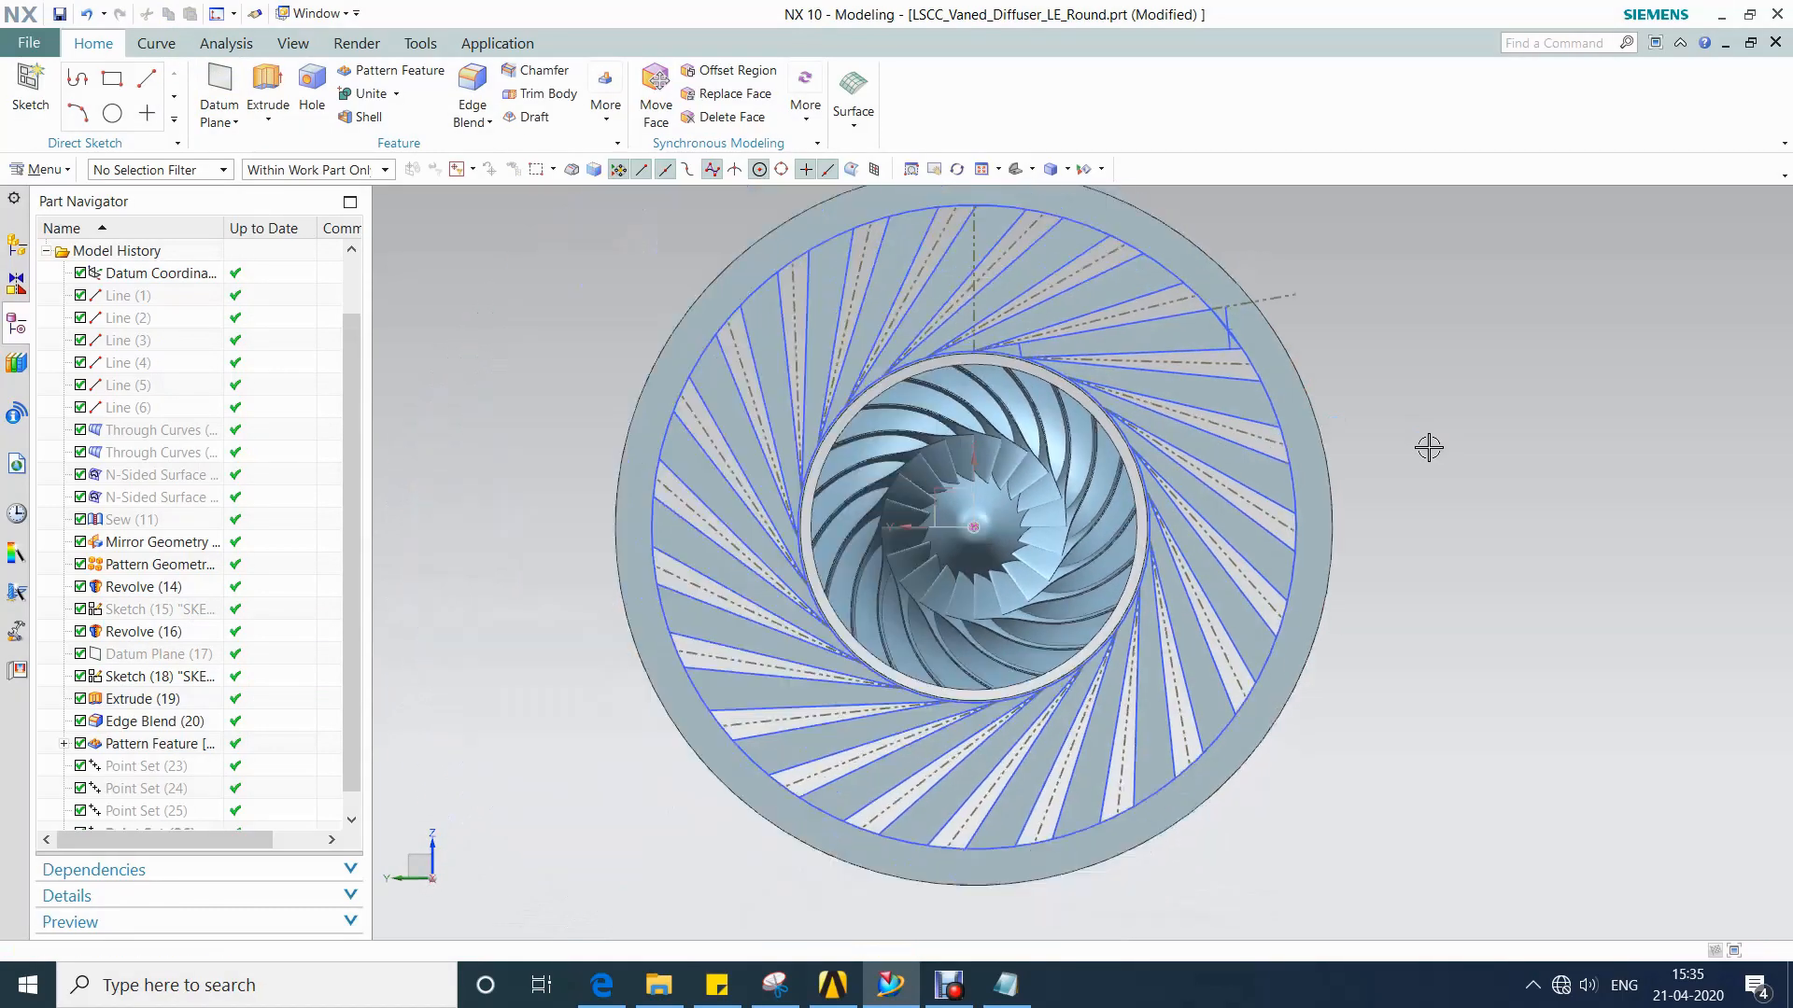
pyautogui.scroll(1, 1426, 422)
pyautogui.keyDown('ctrl'); pyautogui.moveTo(1429, 414); pyautogui.dragTo(1428, 422, button='middle'); pyautogui.keyUp('ctrl')
pyautogui.keyDown('shift'); pyautogui.moveTo(1429, 422); pyautogui.dragTo(1421, 454, button='middle'); pyautogui.keyUp('shift')
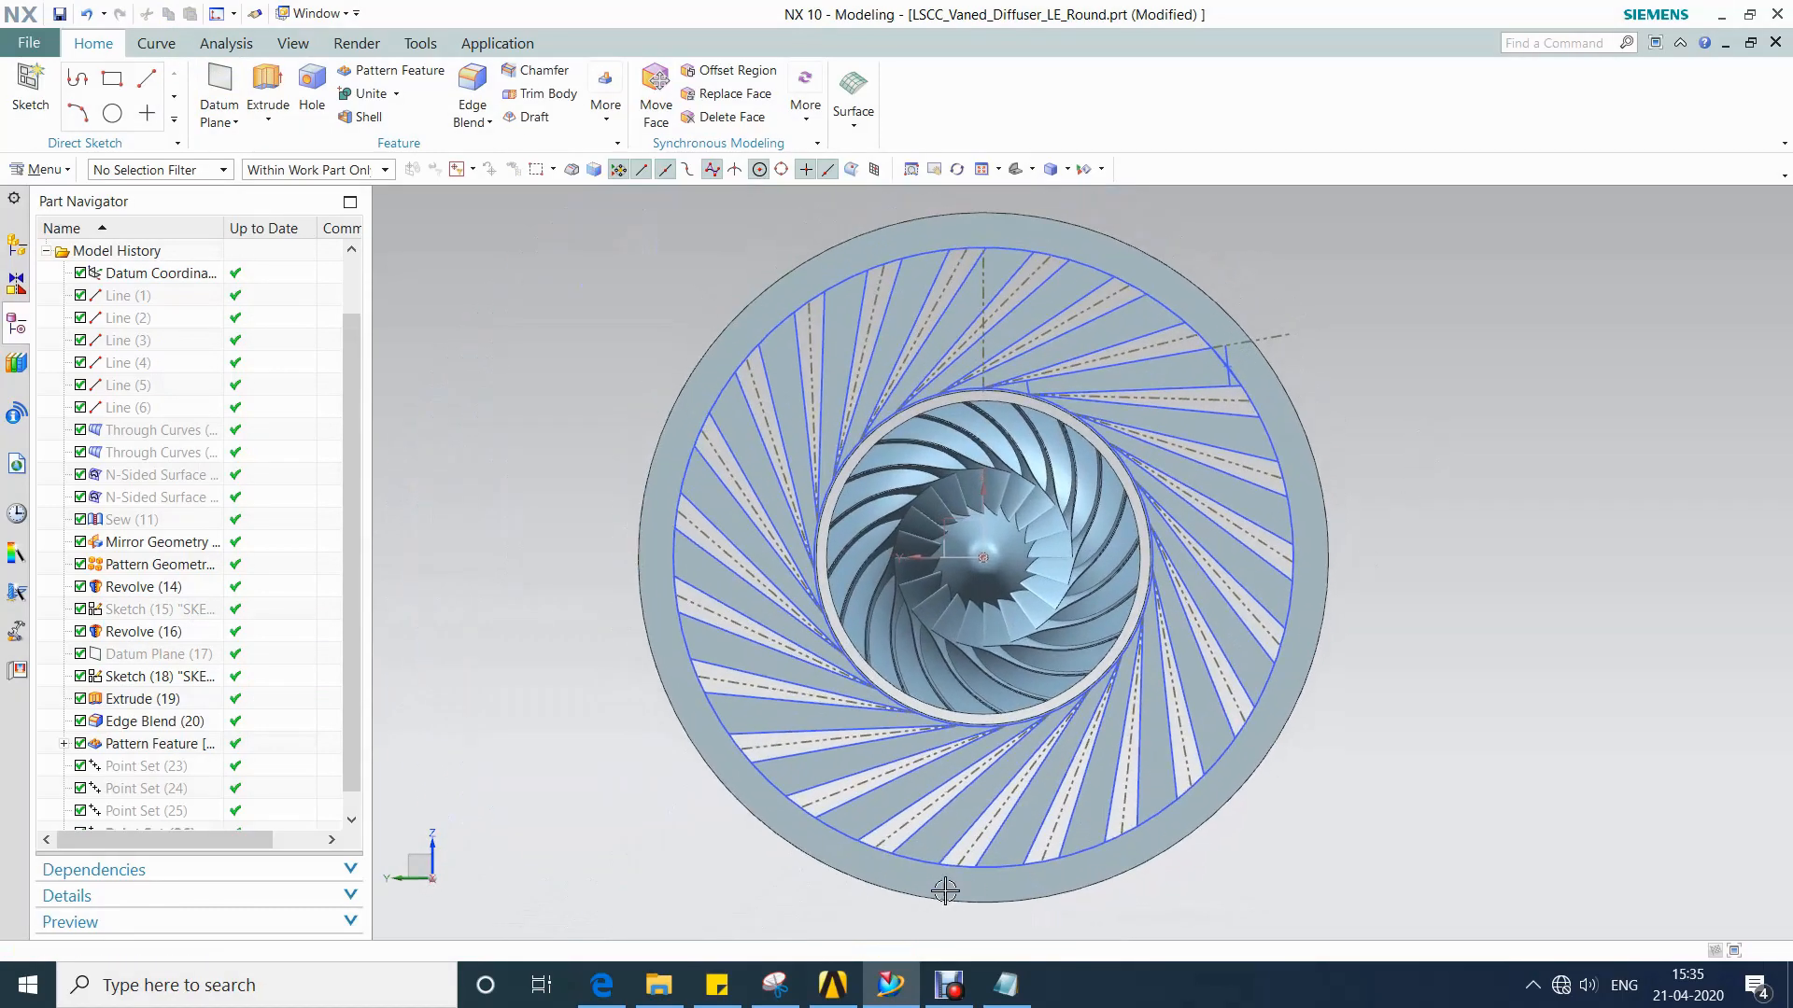
# Open Vane_Diffuser_Data.xlsx from the GEO folder in Excel and review the vane coordinates on the Vane_Diff_Sharp_LE sheet.
pyautogui.click(659, 985)
pyautogui.doubleClick(1216, 399)
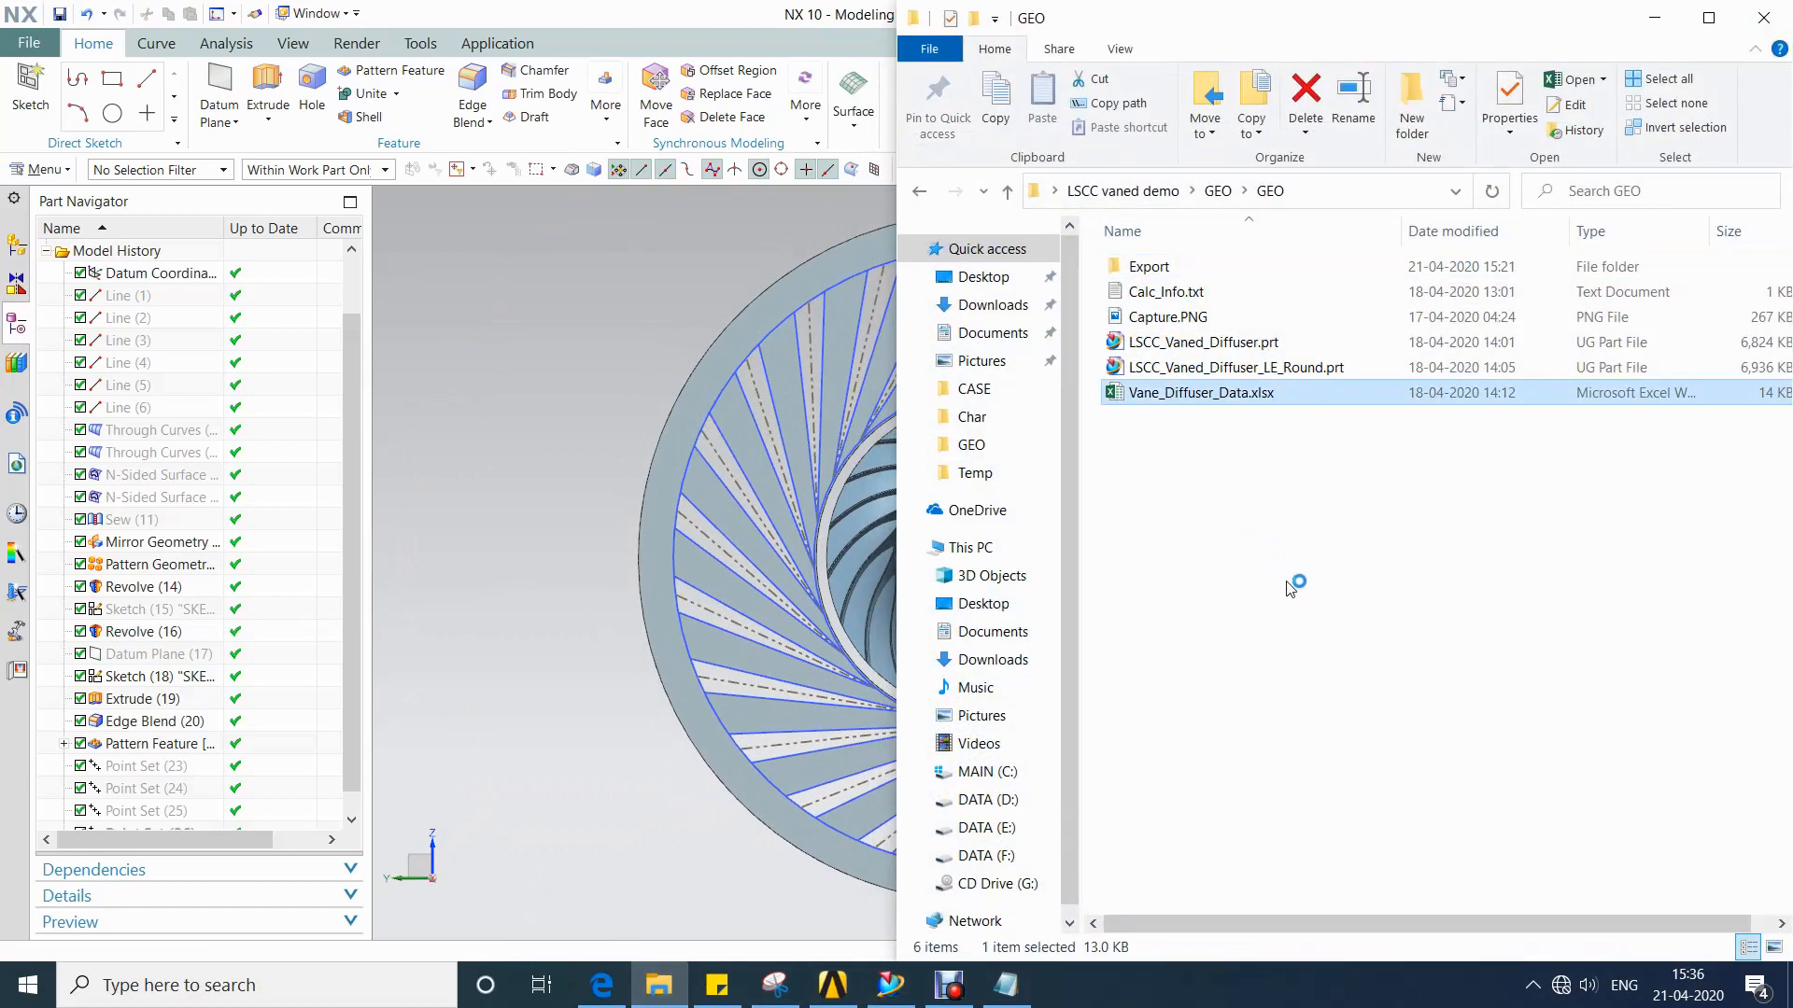
pyautogui.click(518, 572)
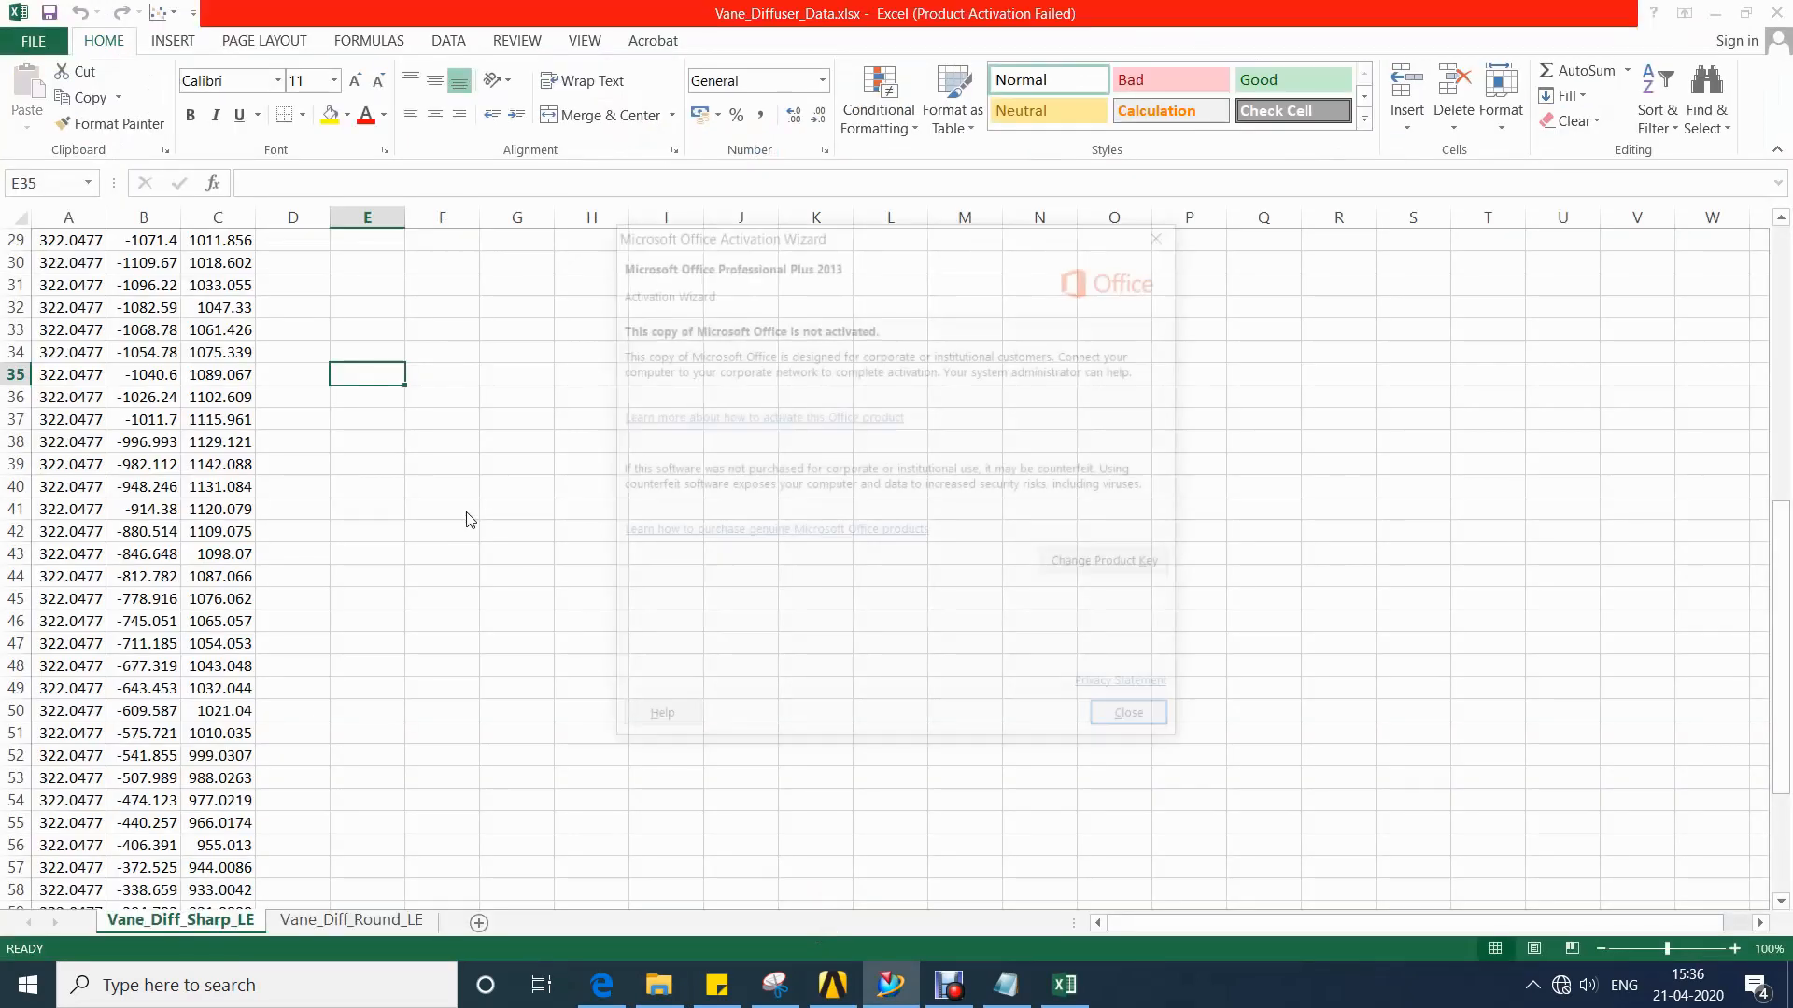
pyautogui.click(1138, 722)
pyautogui.scroll(9, 284, 584)
pyautogui.moveTo(1779, 258); pyautogui.dragTo(1778, 630)
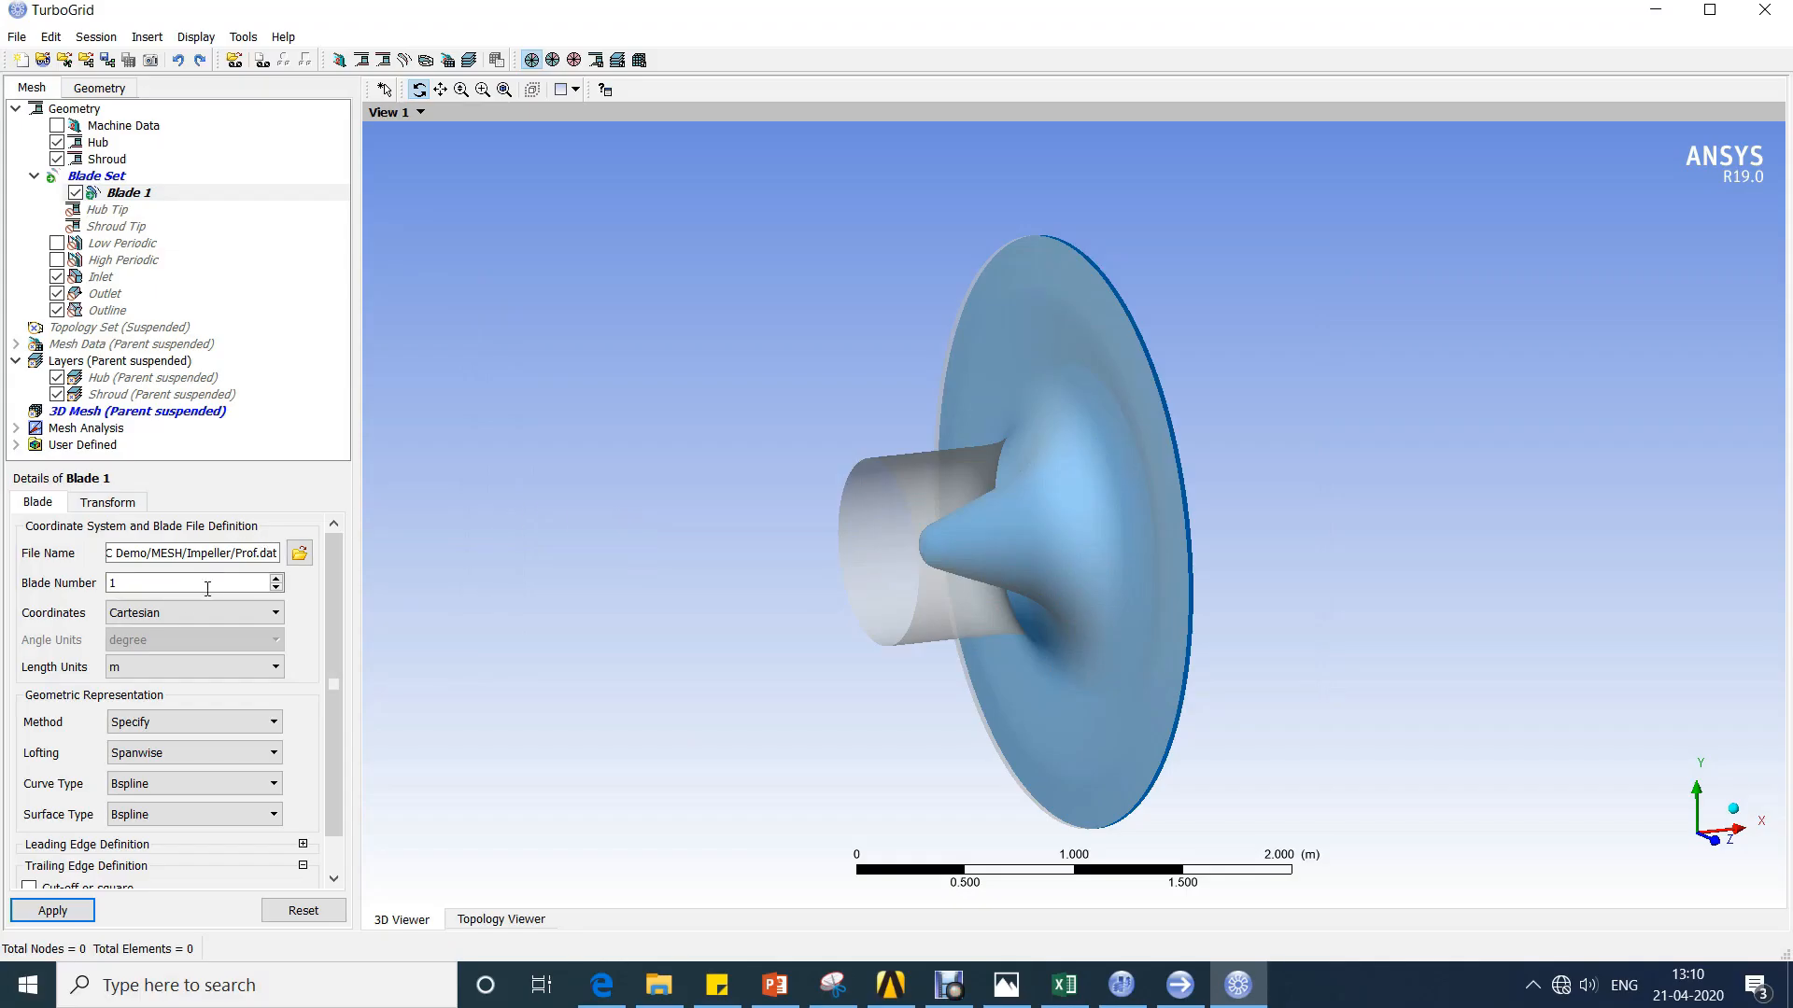
# Set Blade 1's length units to cm, enable the cut-off or square trailing edge, and apply the blade definition.
pyautogui.click(158, 584)
pyautogui.click(132, 665)
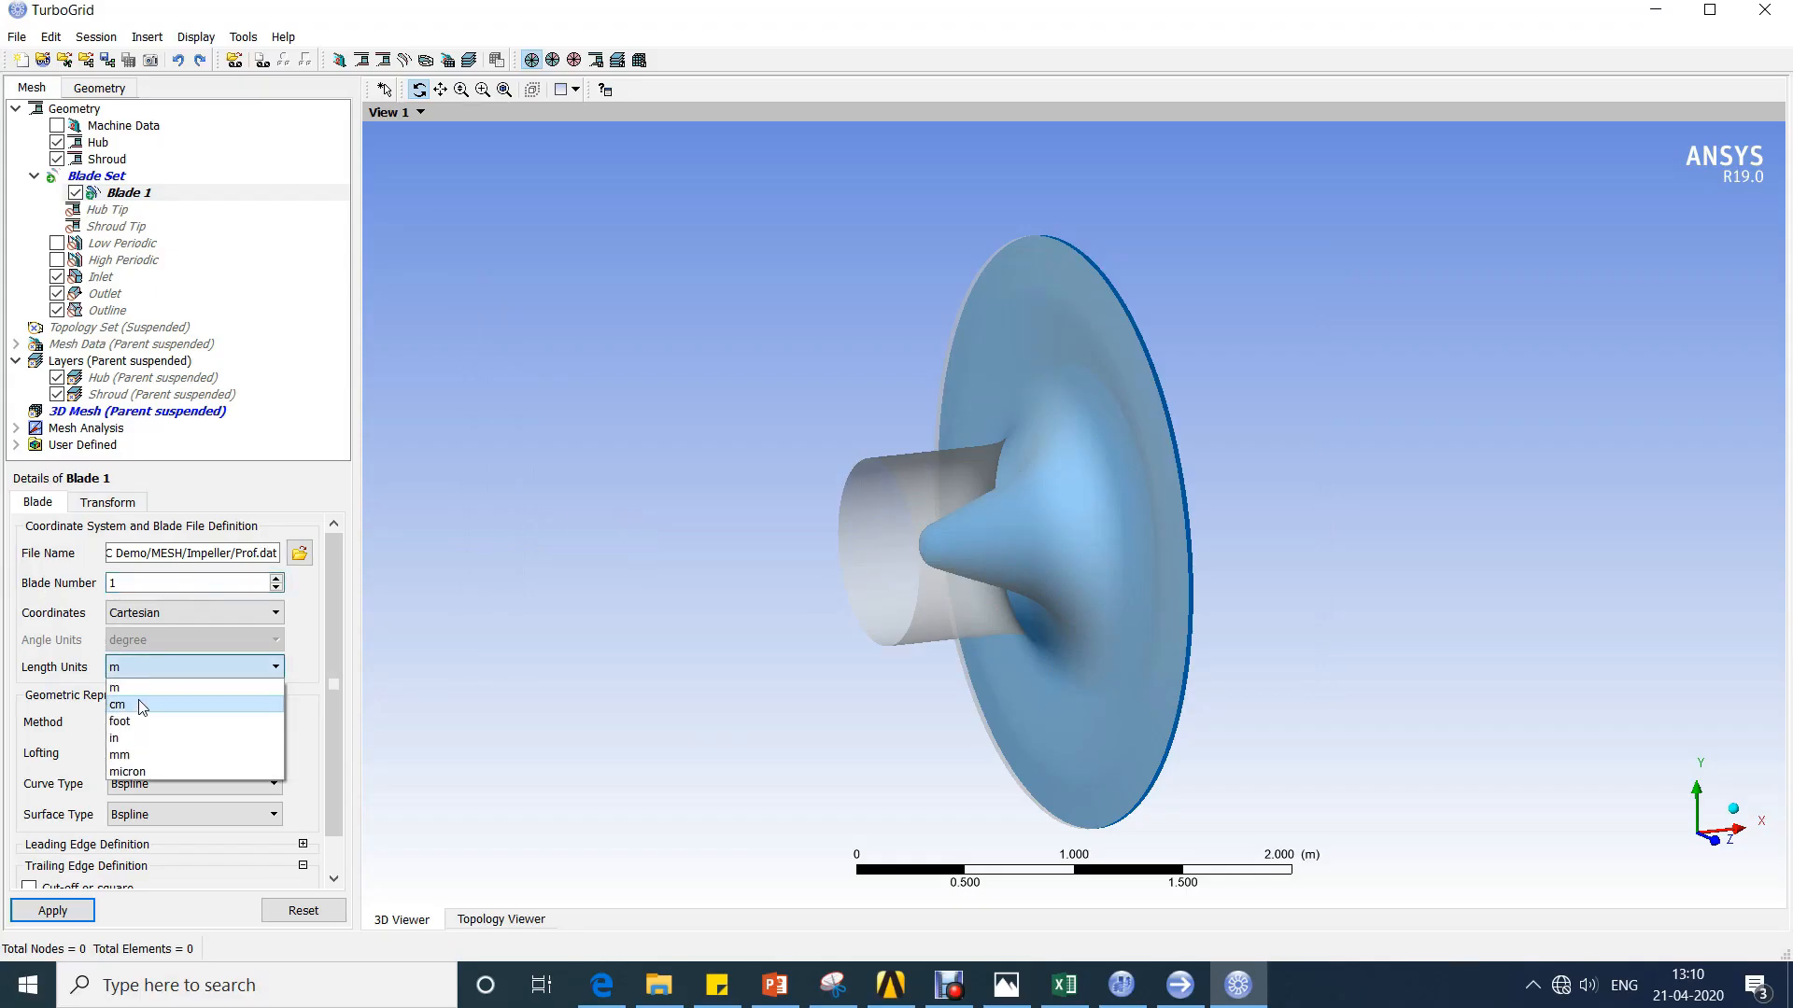
pyautogui.click(140, 700)
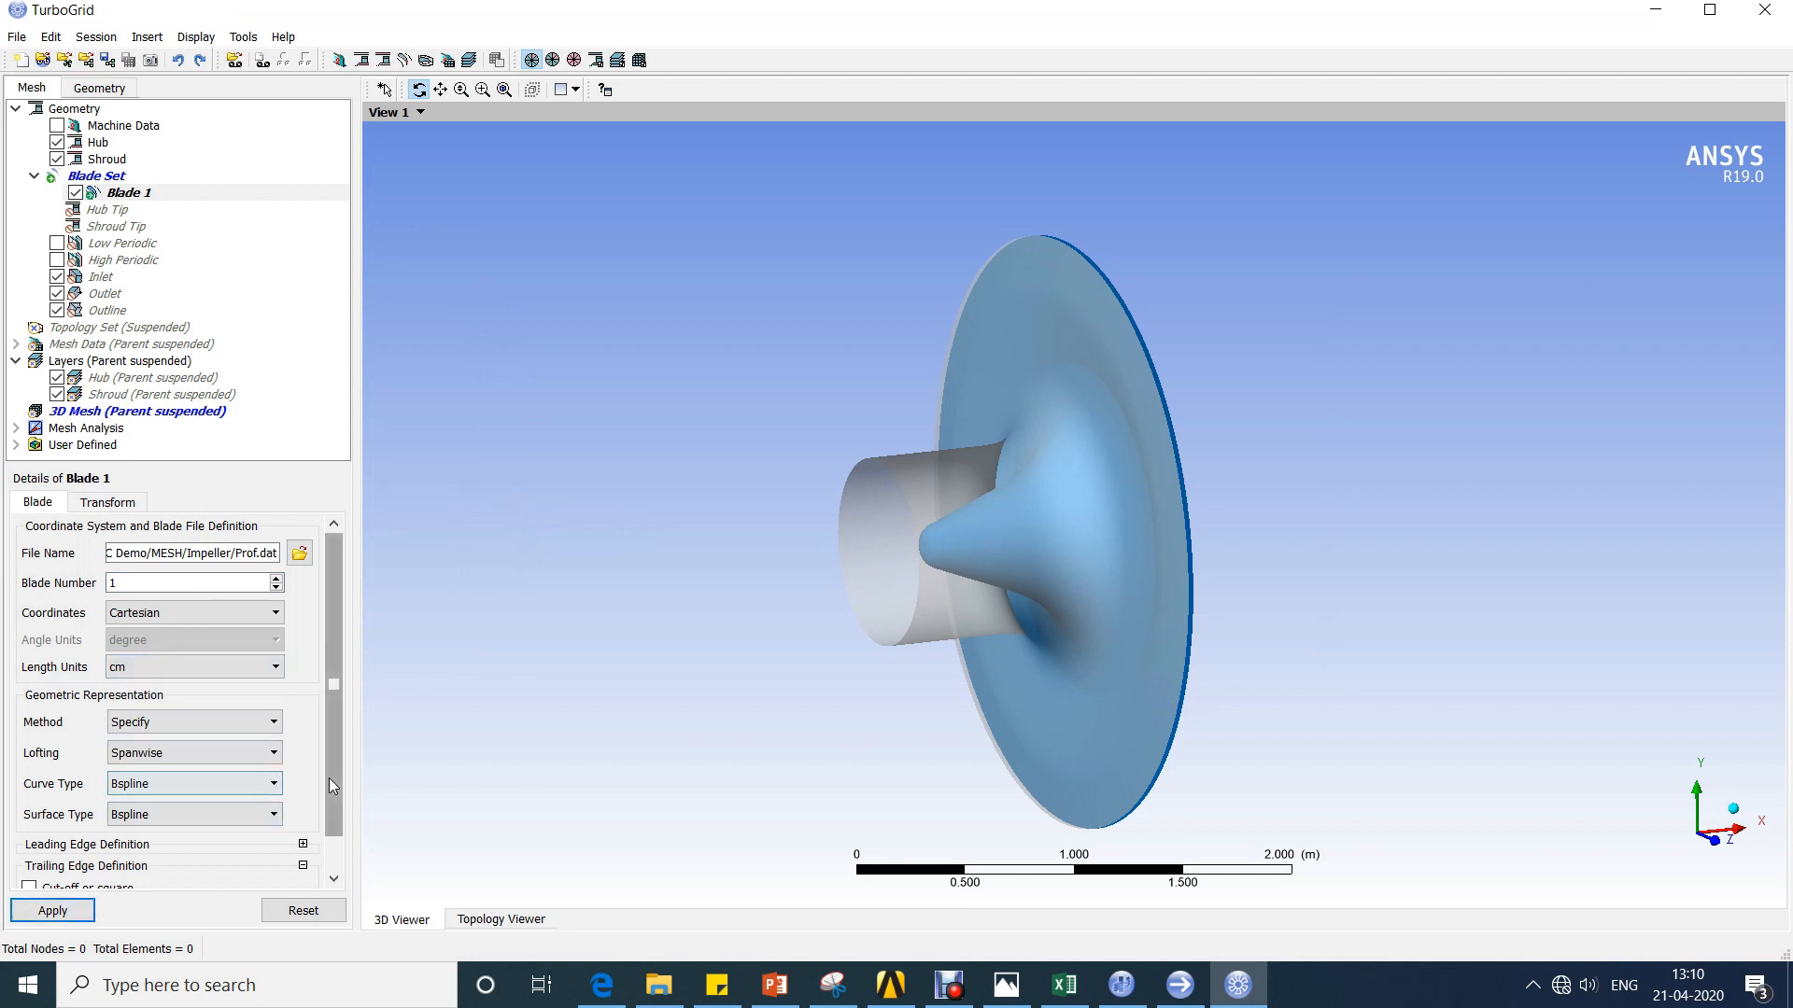
pyautogui.scroll(-1, 329, 776)
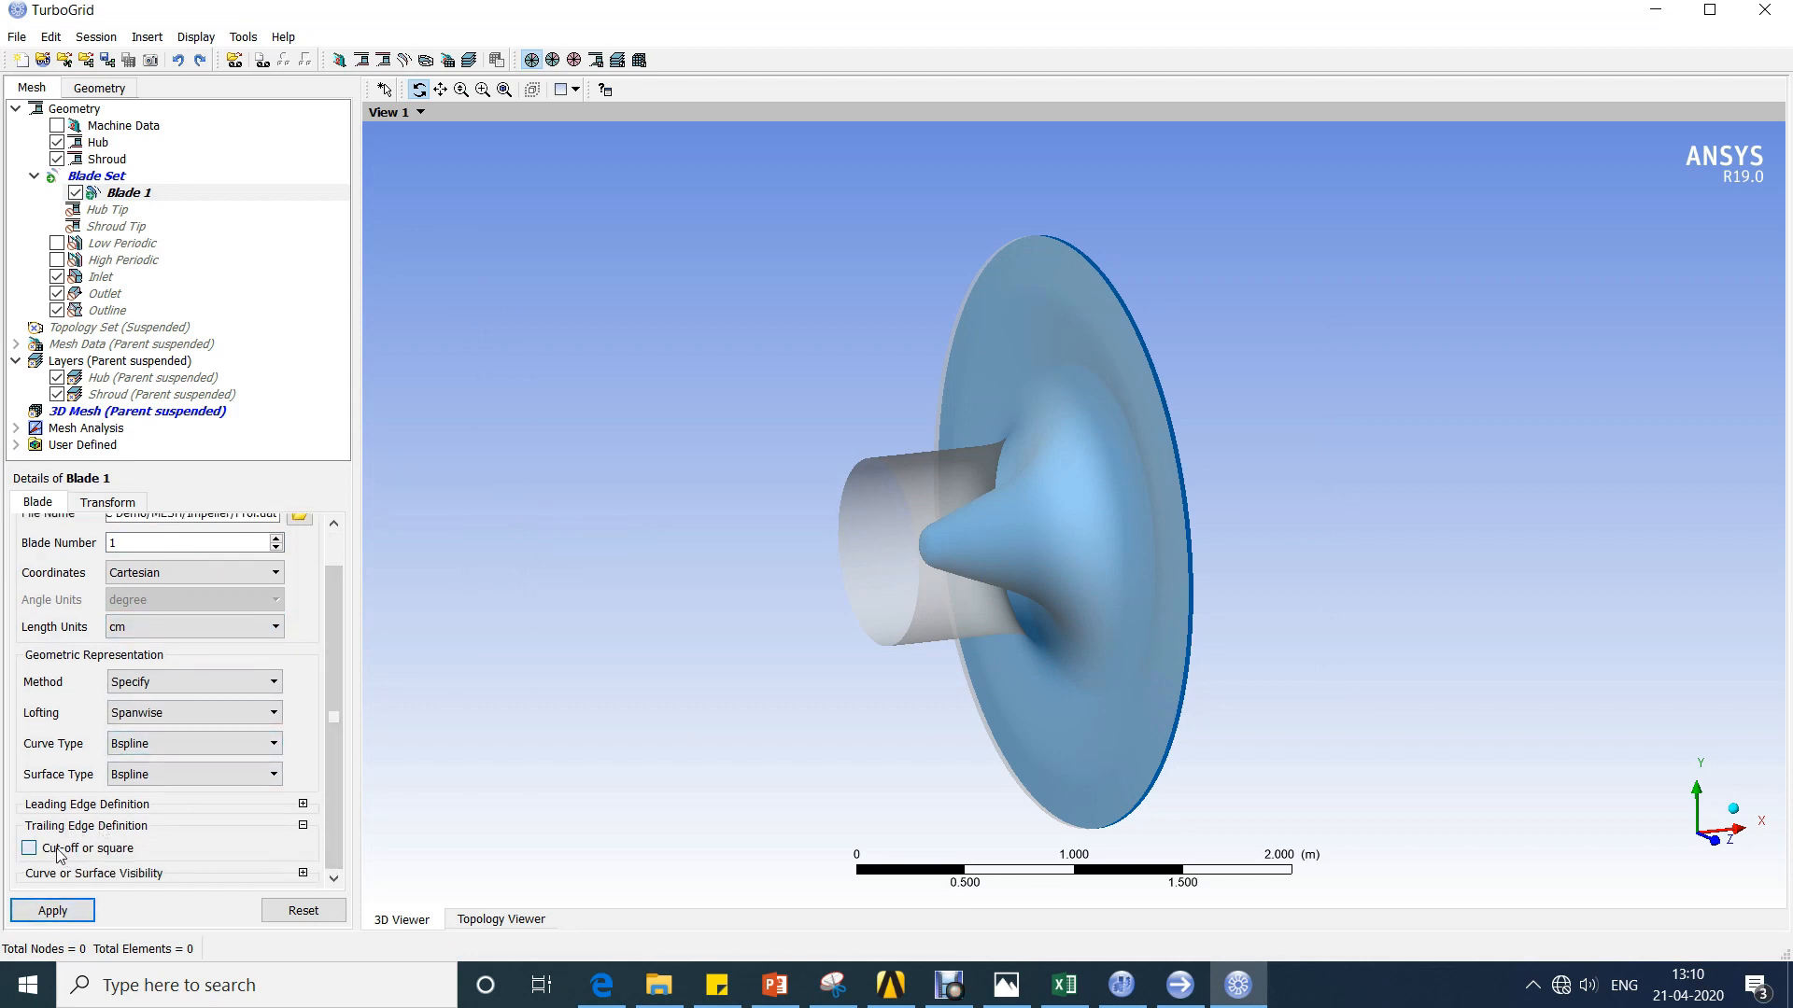
pyautogui.moveTo(1234, 646); pyautogui.dragTo(1097, 477)
pyautogui.scroll(3, 1097, 477)
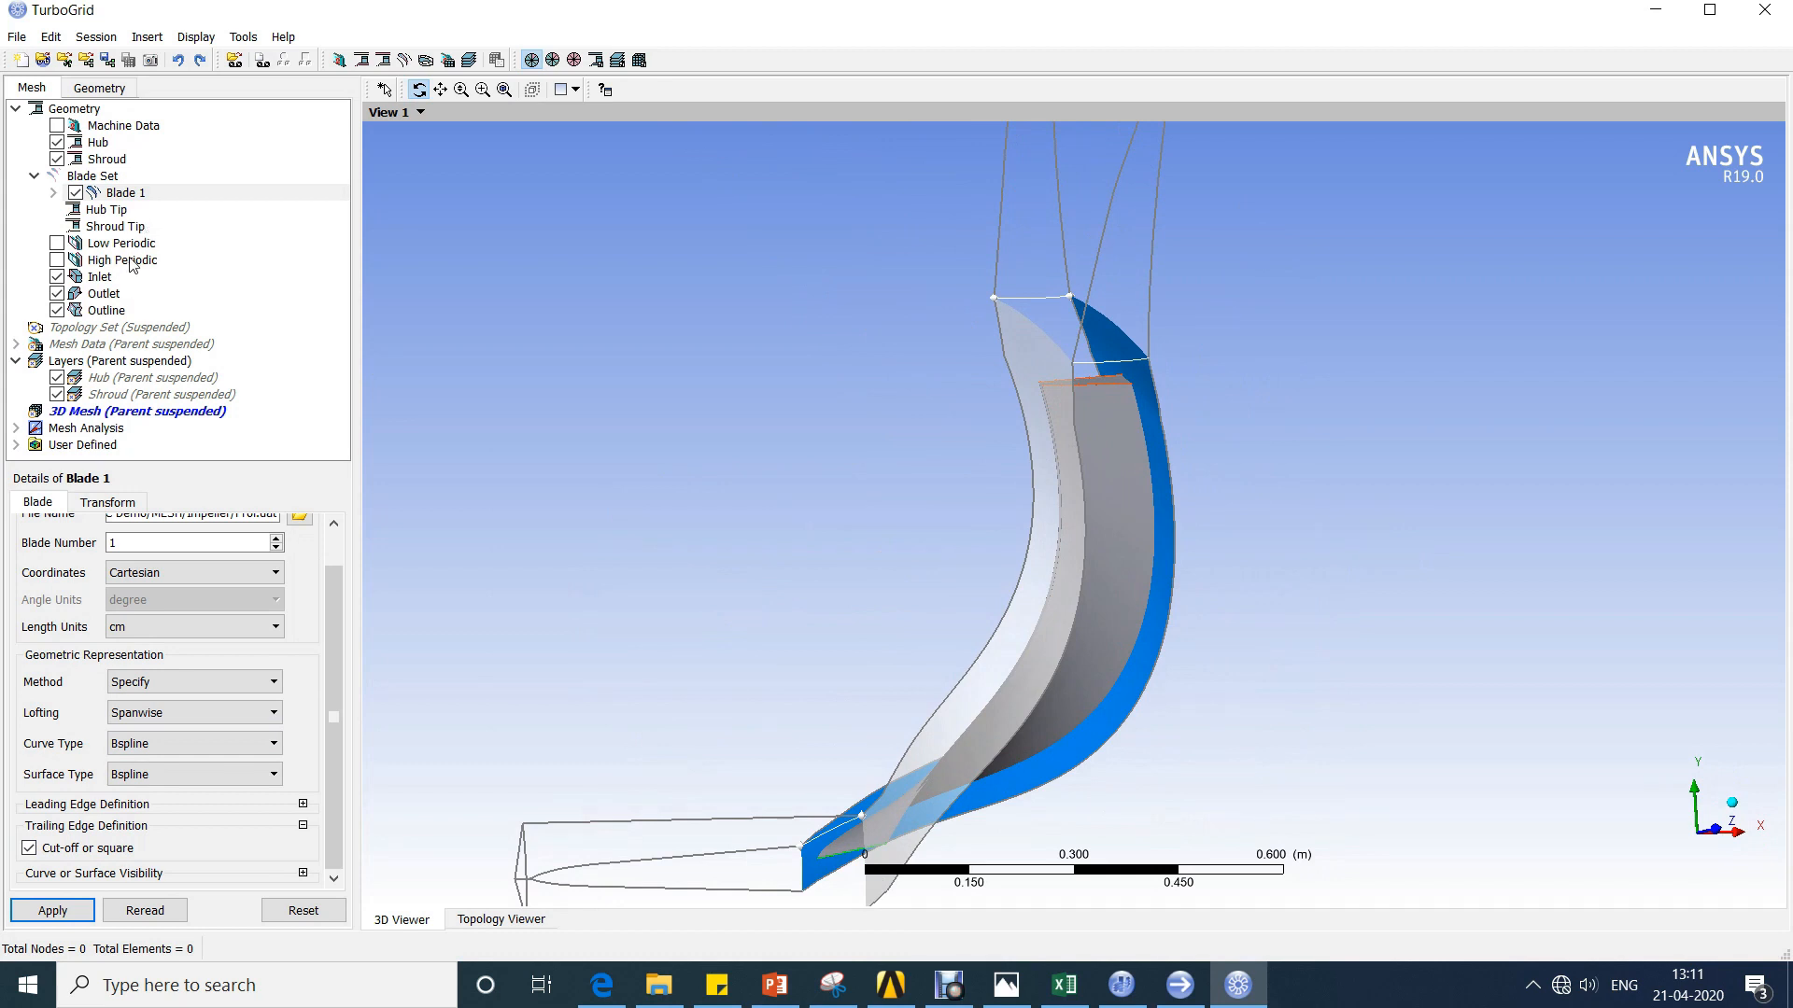
# Define the inlet interface by Points and select its Low Hub Point, enlarging the details area to fit the point list.
pyautogui.click(99, 277)
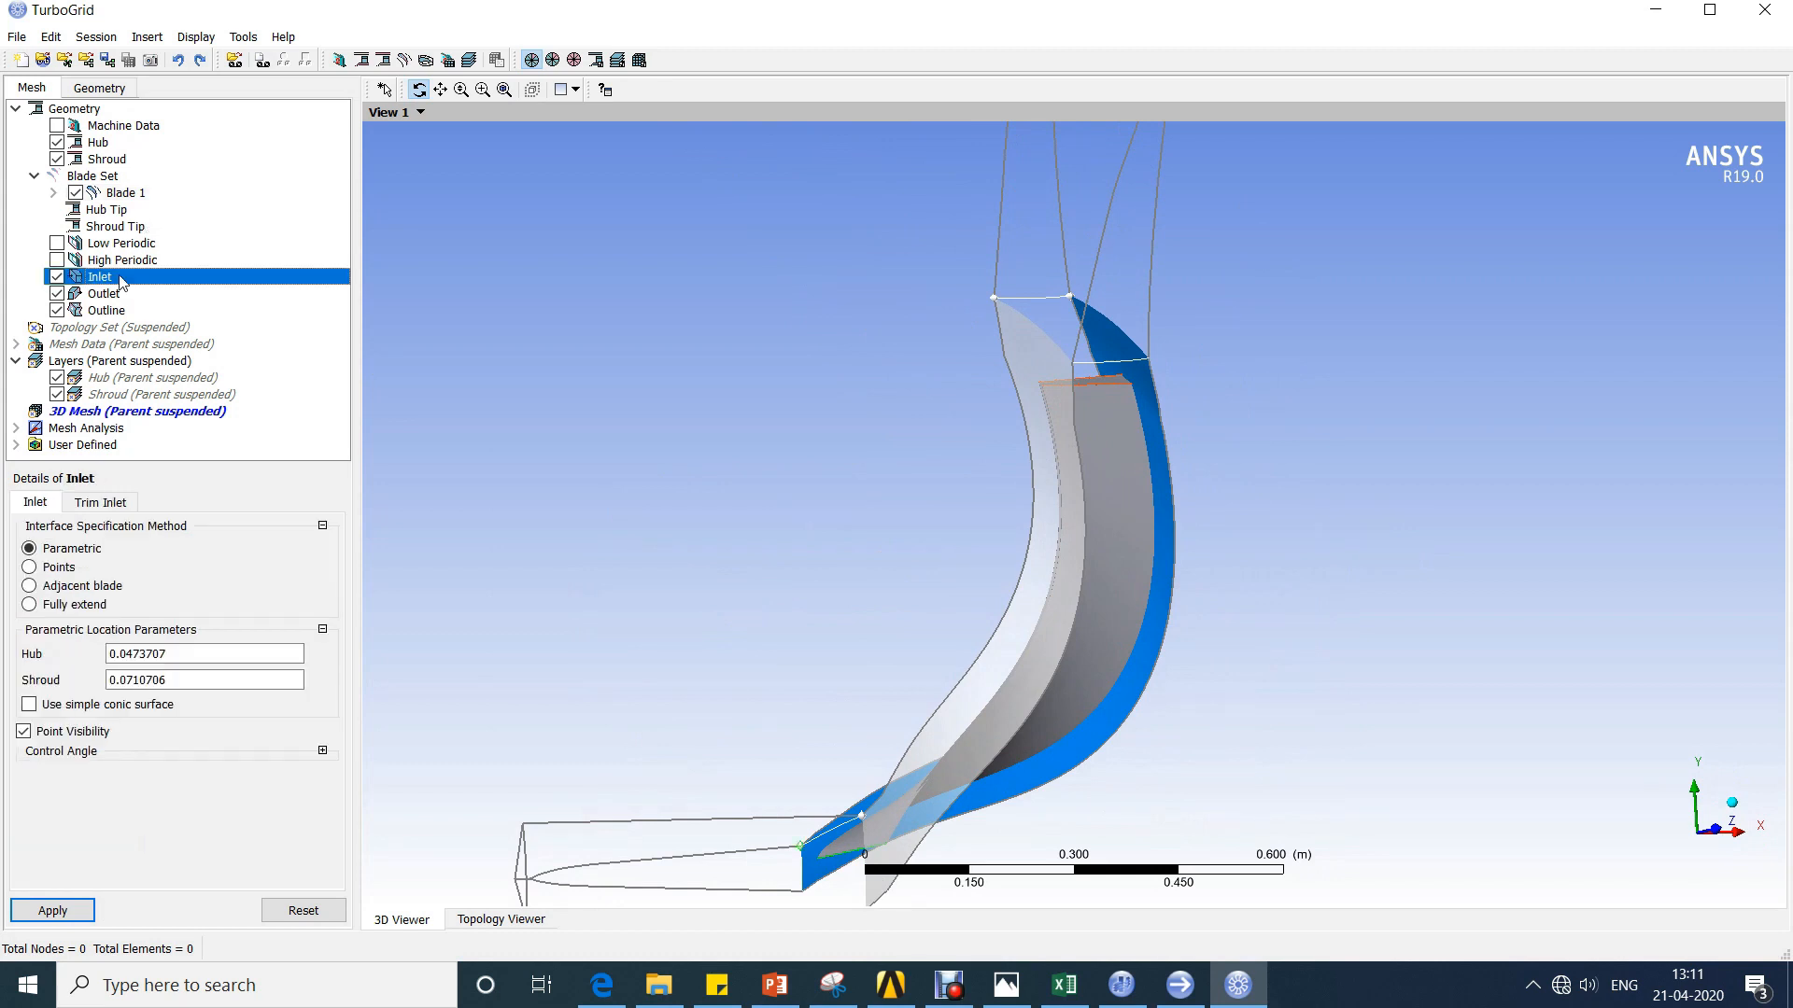
pyautogui.click(59, 570)
pyautogui.moveTo(355, 643); pyautogui.dragTo(423, 641)
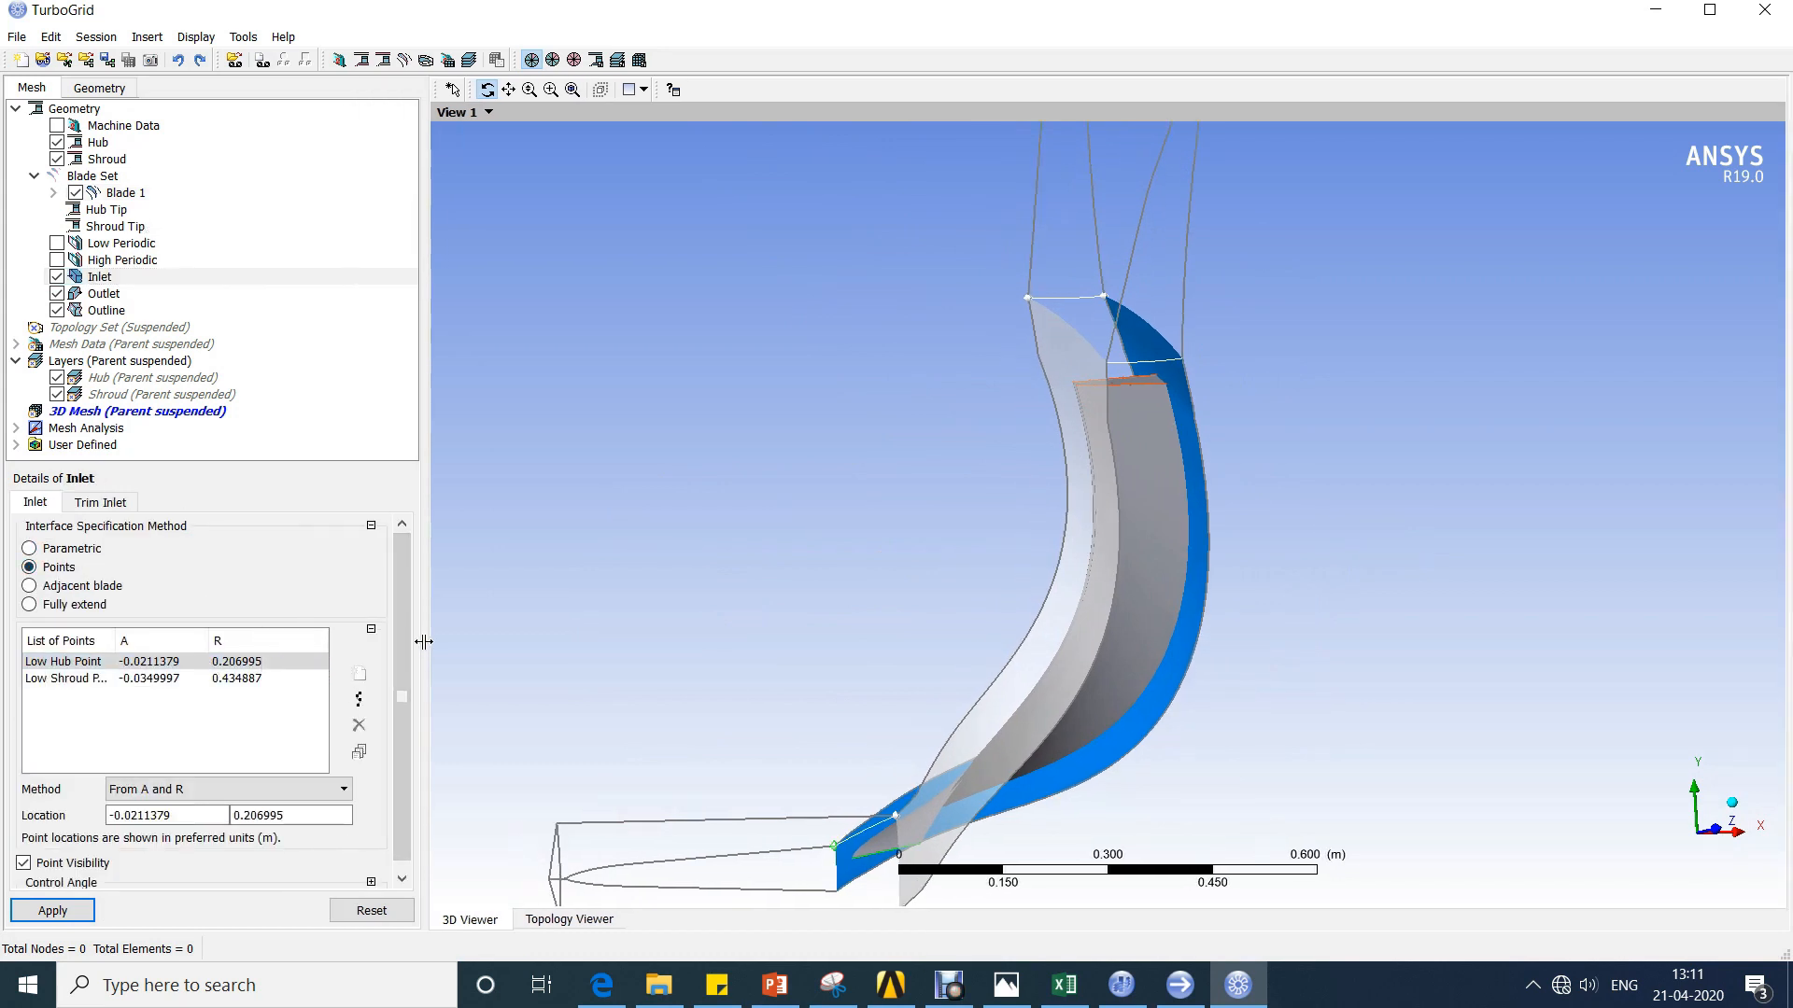
pyautogui.moveTo(318, 452); pyautogui.dragTo(333, 376)
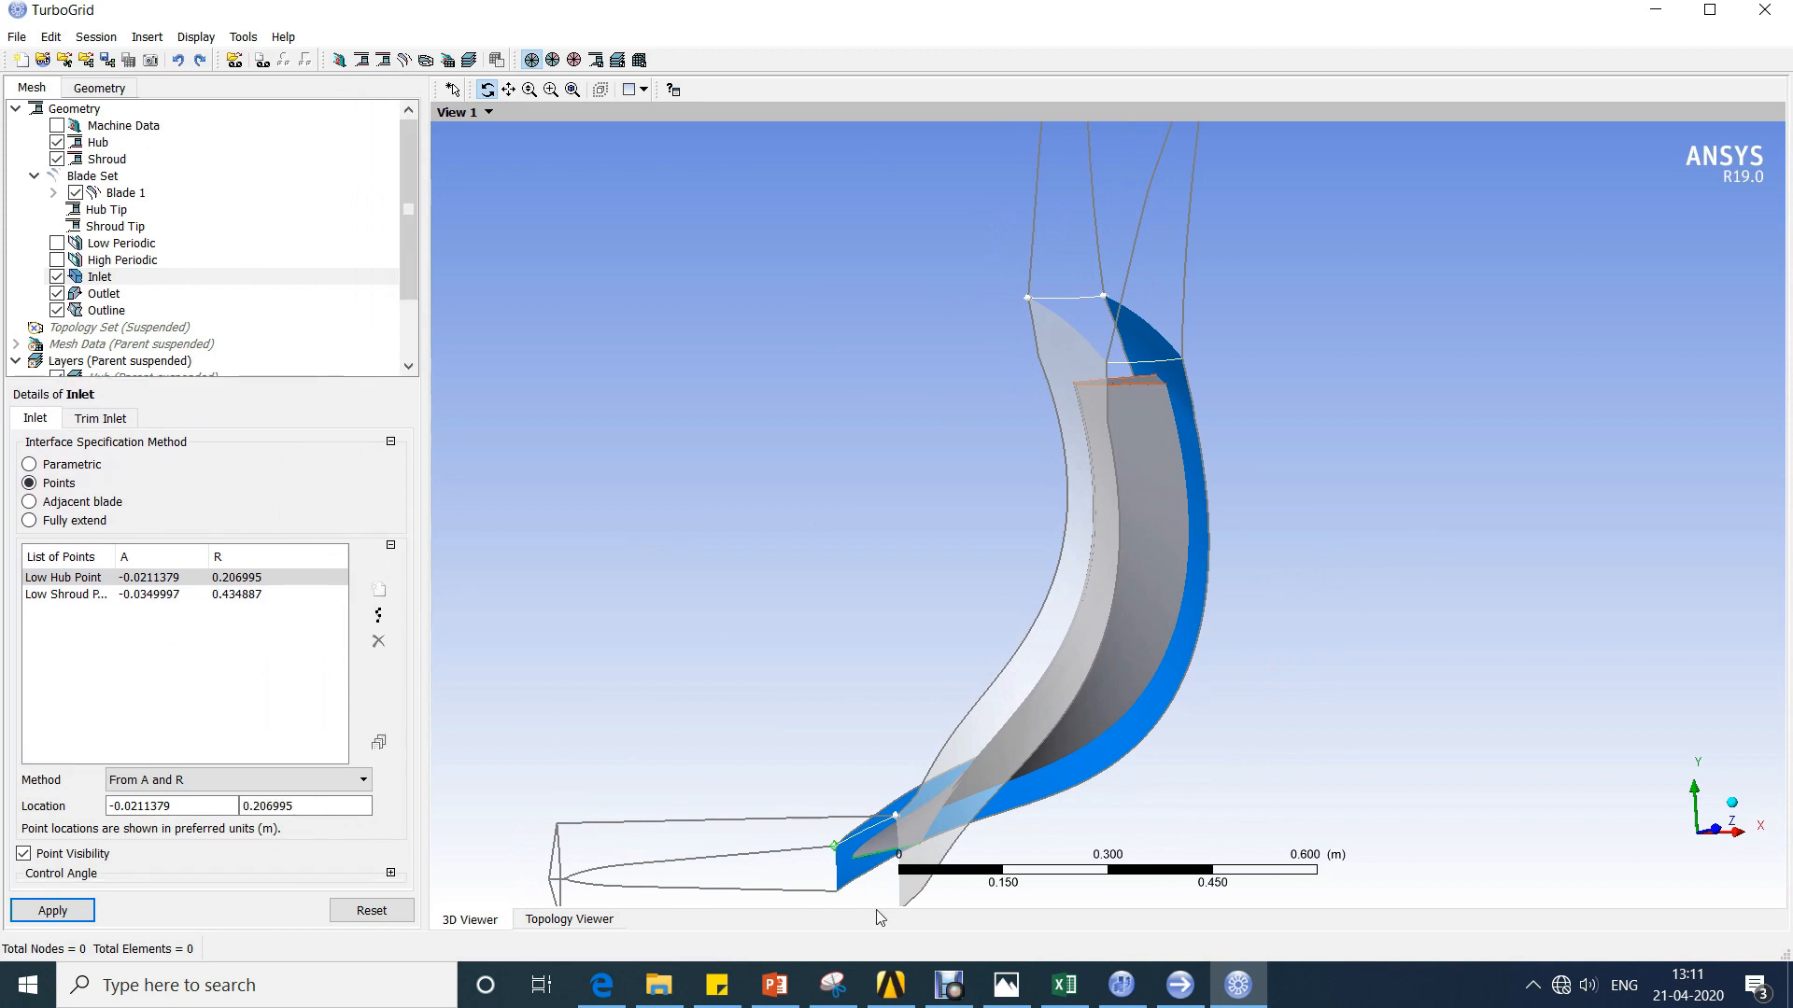
pyautogui.click(232, 581)
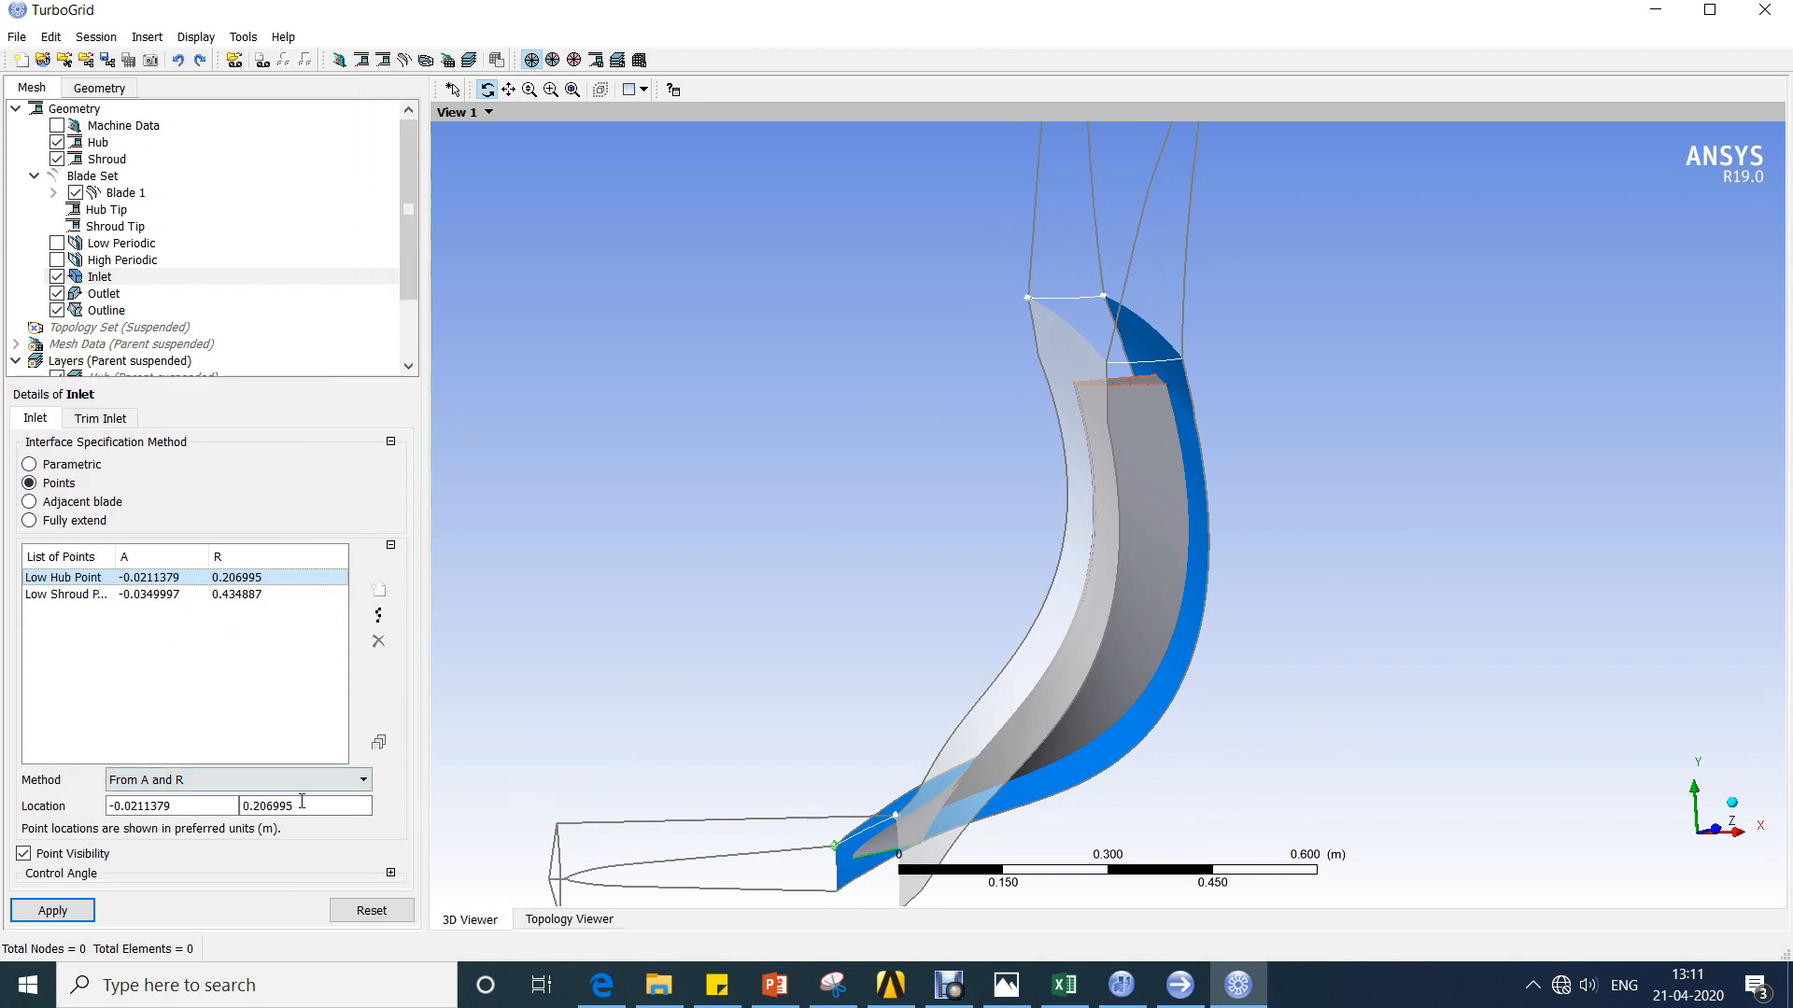
# Set the inlet Low Hub Point's axial location from the -20.373 cm inlet station in Profile.xlsx and apply it.
pyautogui.click(139, 808)
pyautogui.click(1064, 985)
pyautogui.moveTo(538, 22); pyautogui.dragTo(1788, 23)
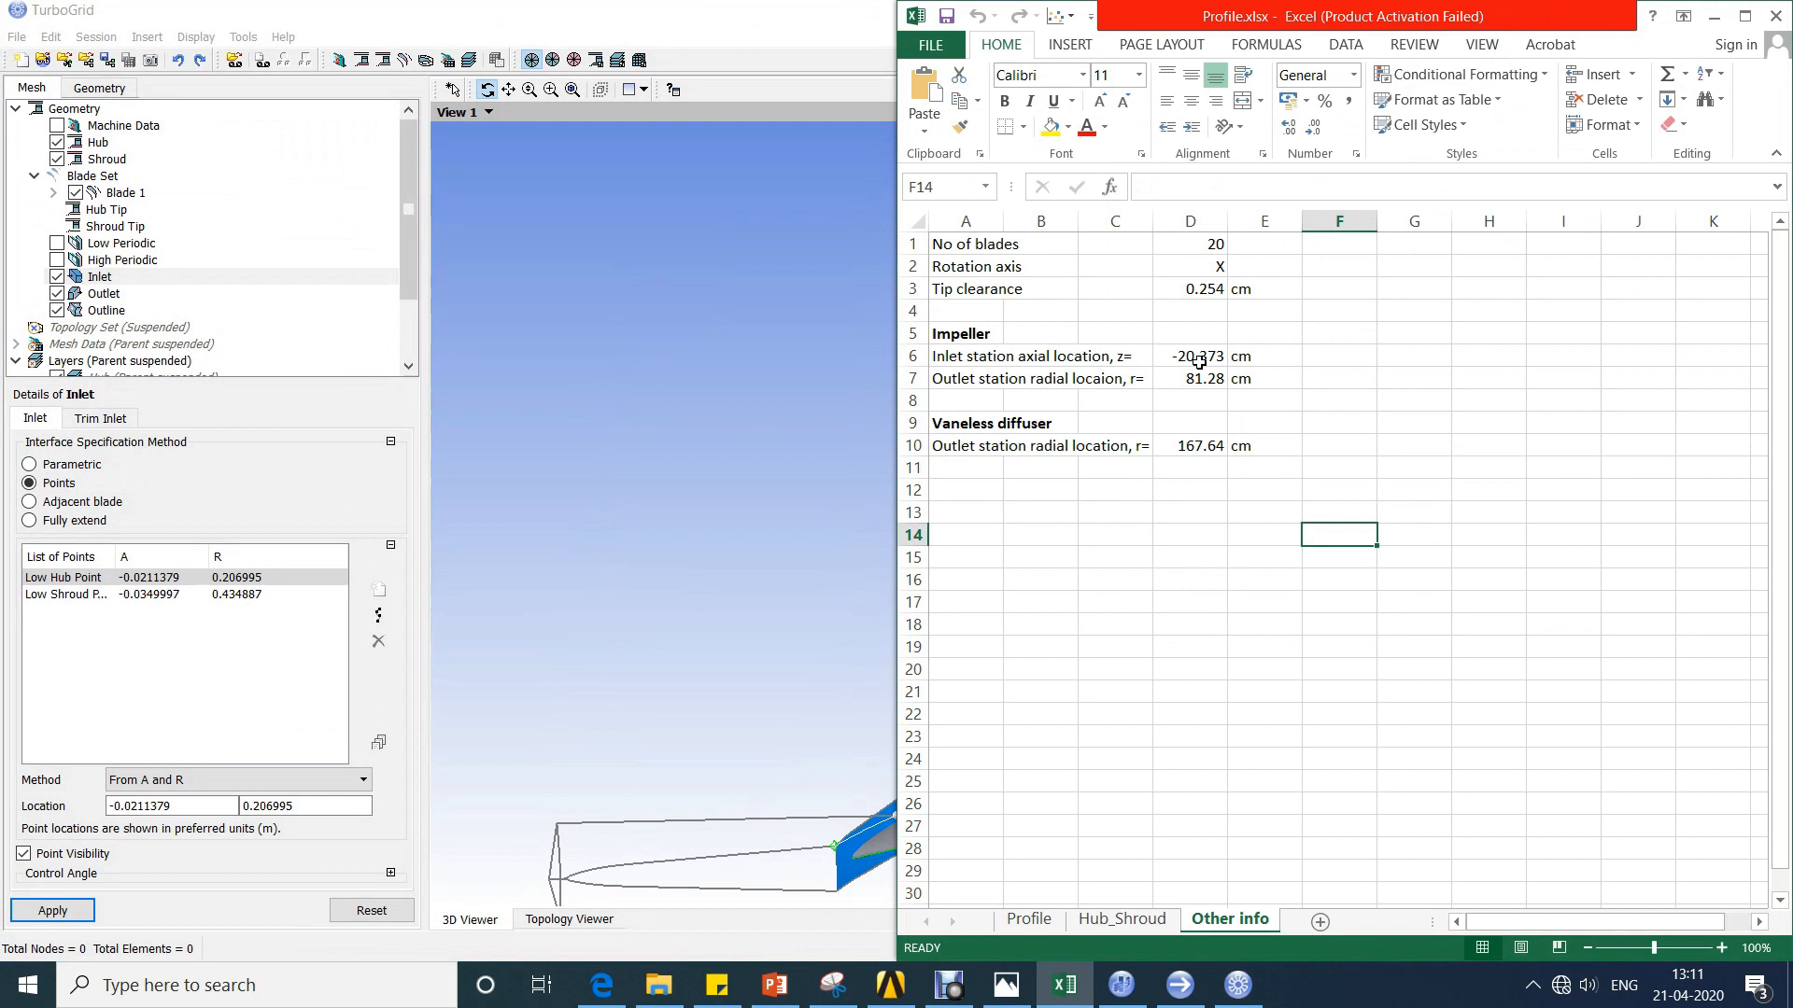
pyautogui.click(140, 806)
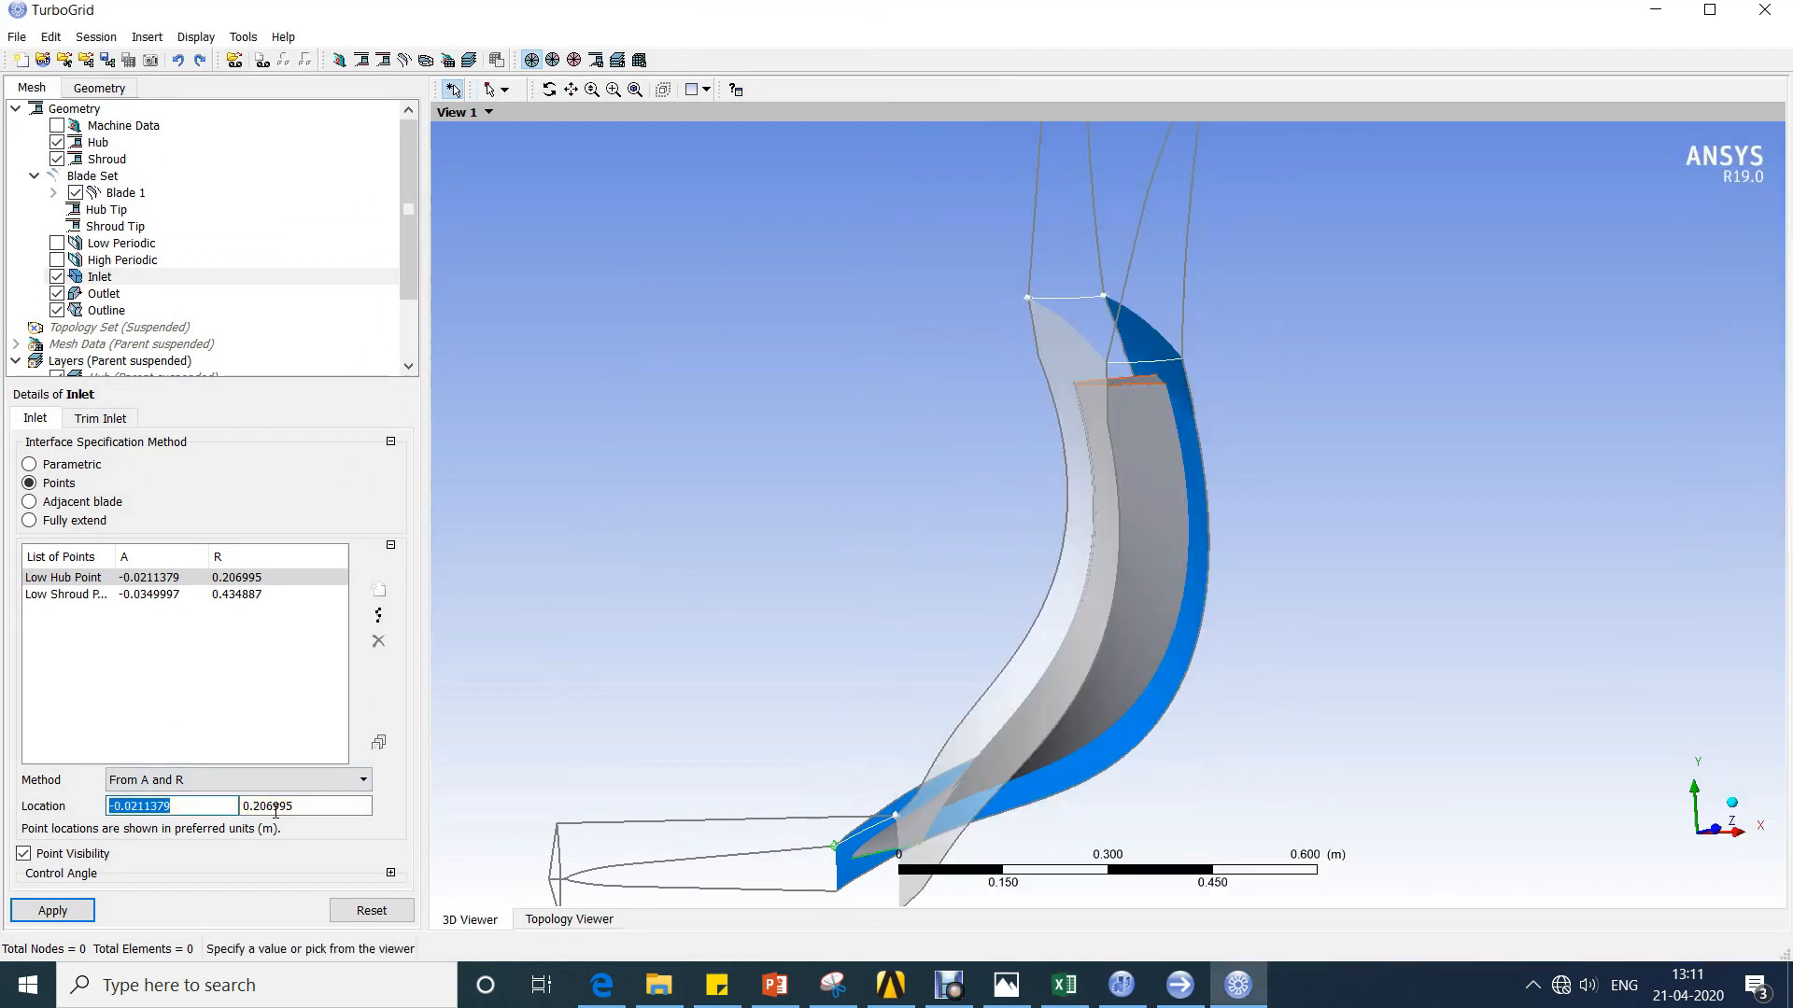
pyautogui.write('-0.02')
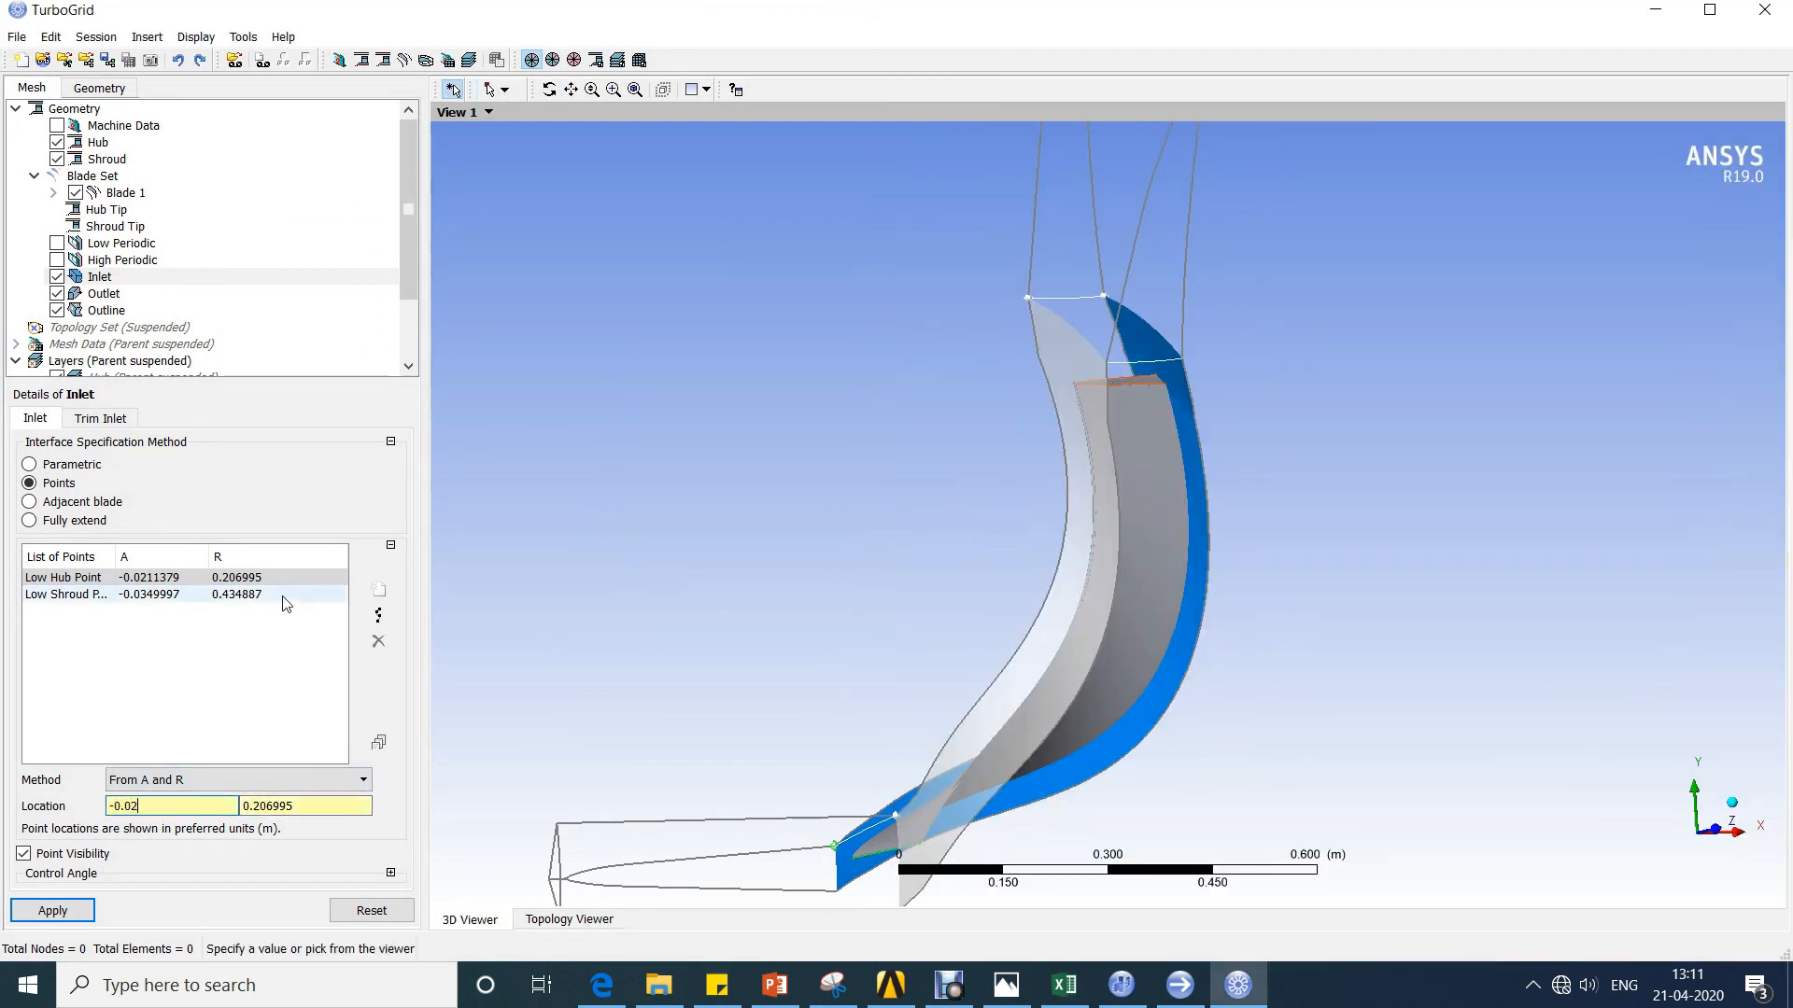
pyautogui.write('0373')
pyautogui.click(49, 915)
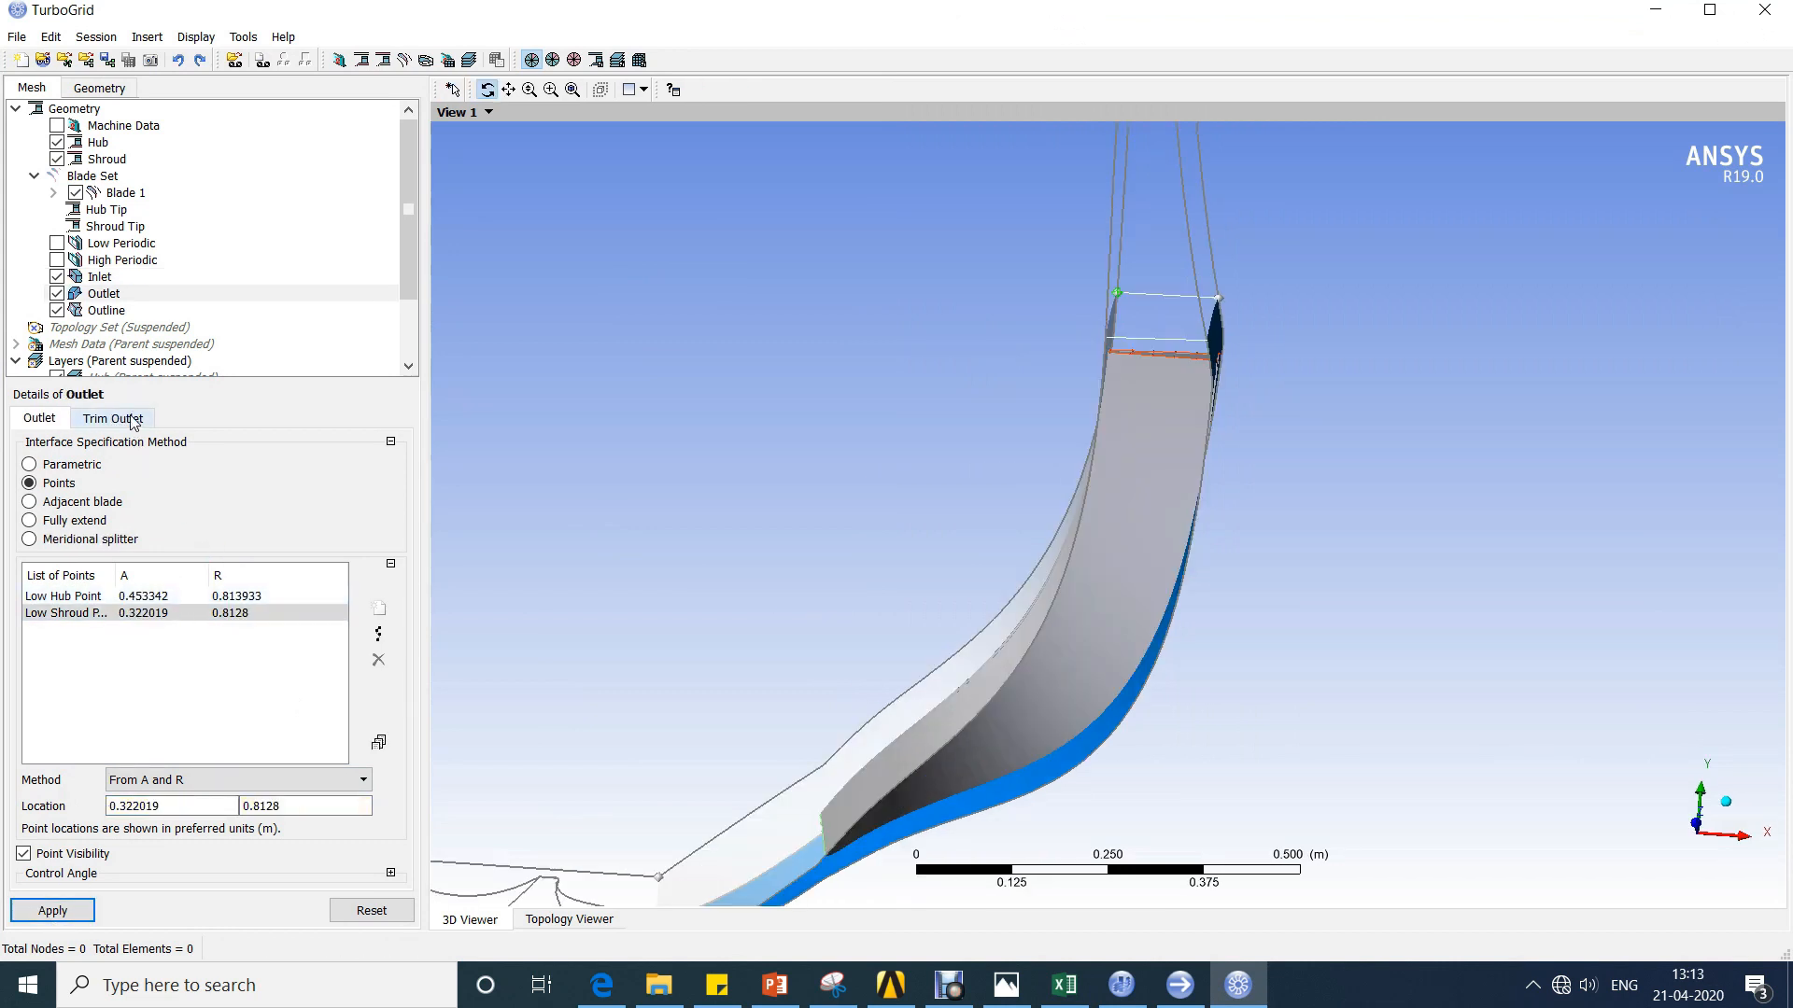
# Trim the outlet by radius, setting R to 0.8128 for both the trim hub and trim shroud, and apply.
pyautogui.click(131, 419)
pyautogui.click(58, 441)
pyautogui.click(62, 499)
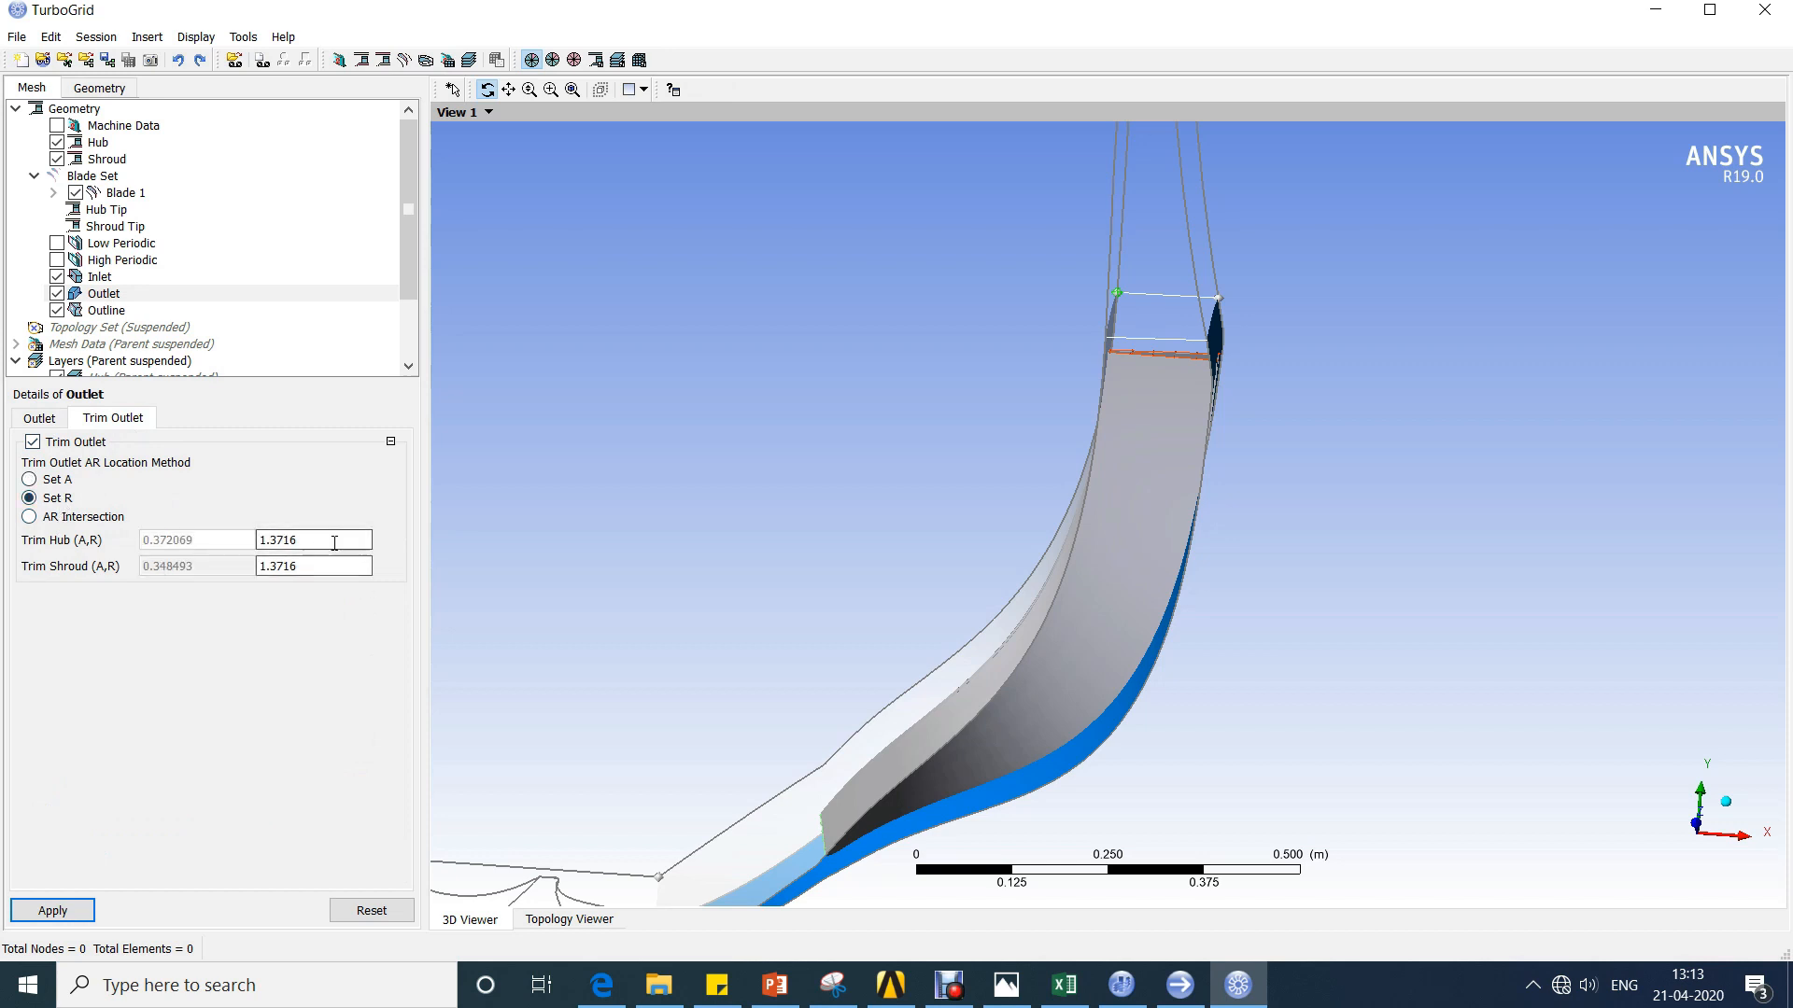
pyautogui.click(334, 541)
pyautogui.write('0.8128')
pyautogui.press('Tab')
pyautogui.write('0.8128')
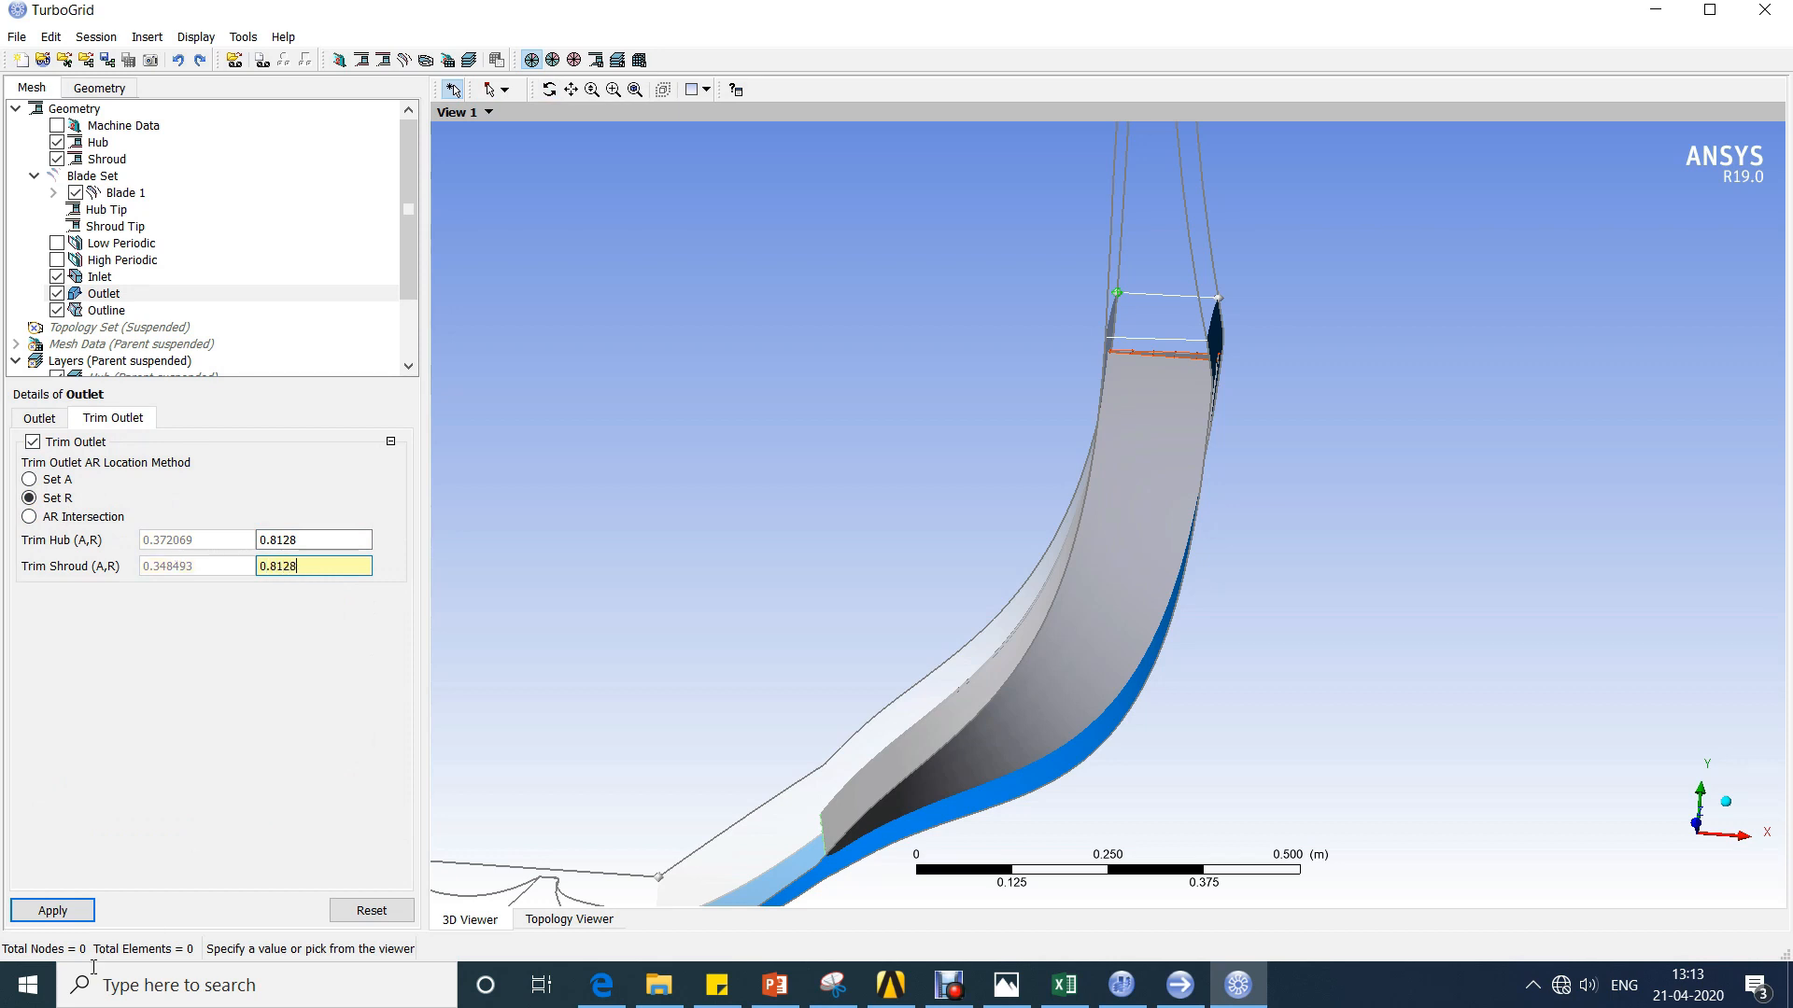
pyautogui.click(65, 911)
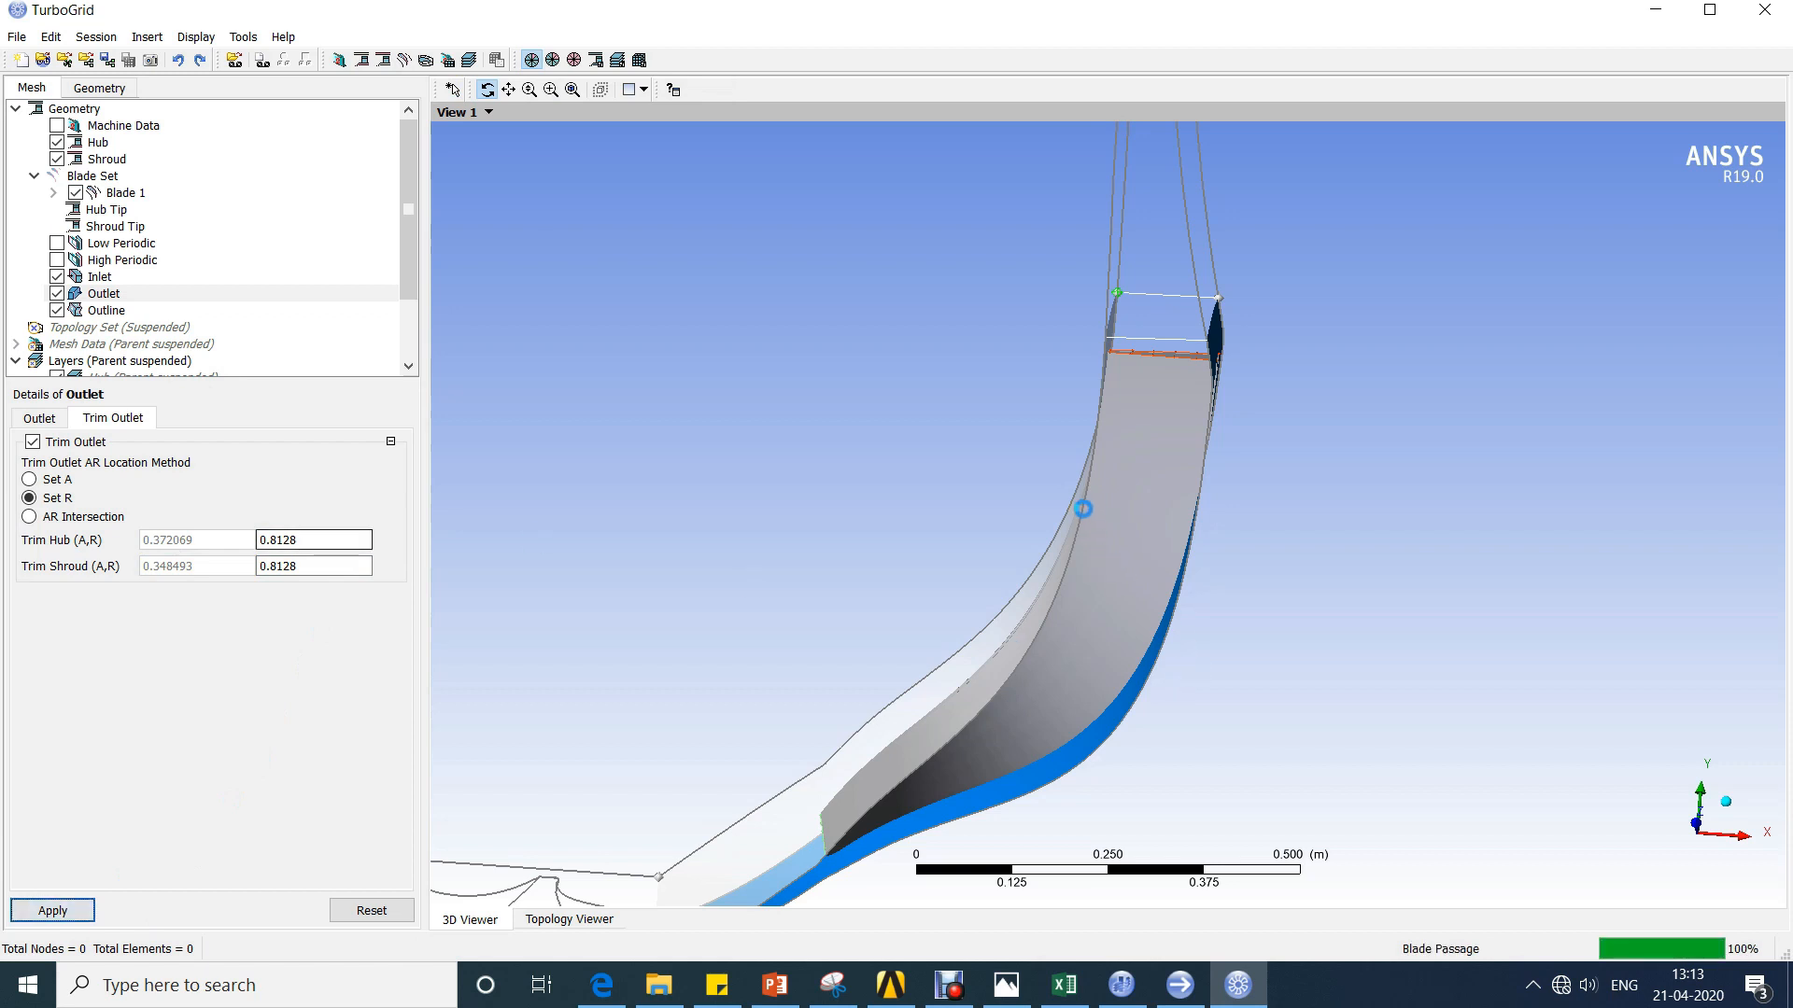
pyautogui.moveTo(1072, 472); pyautogui.dragTo(1036, 523)
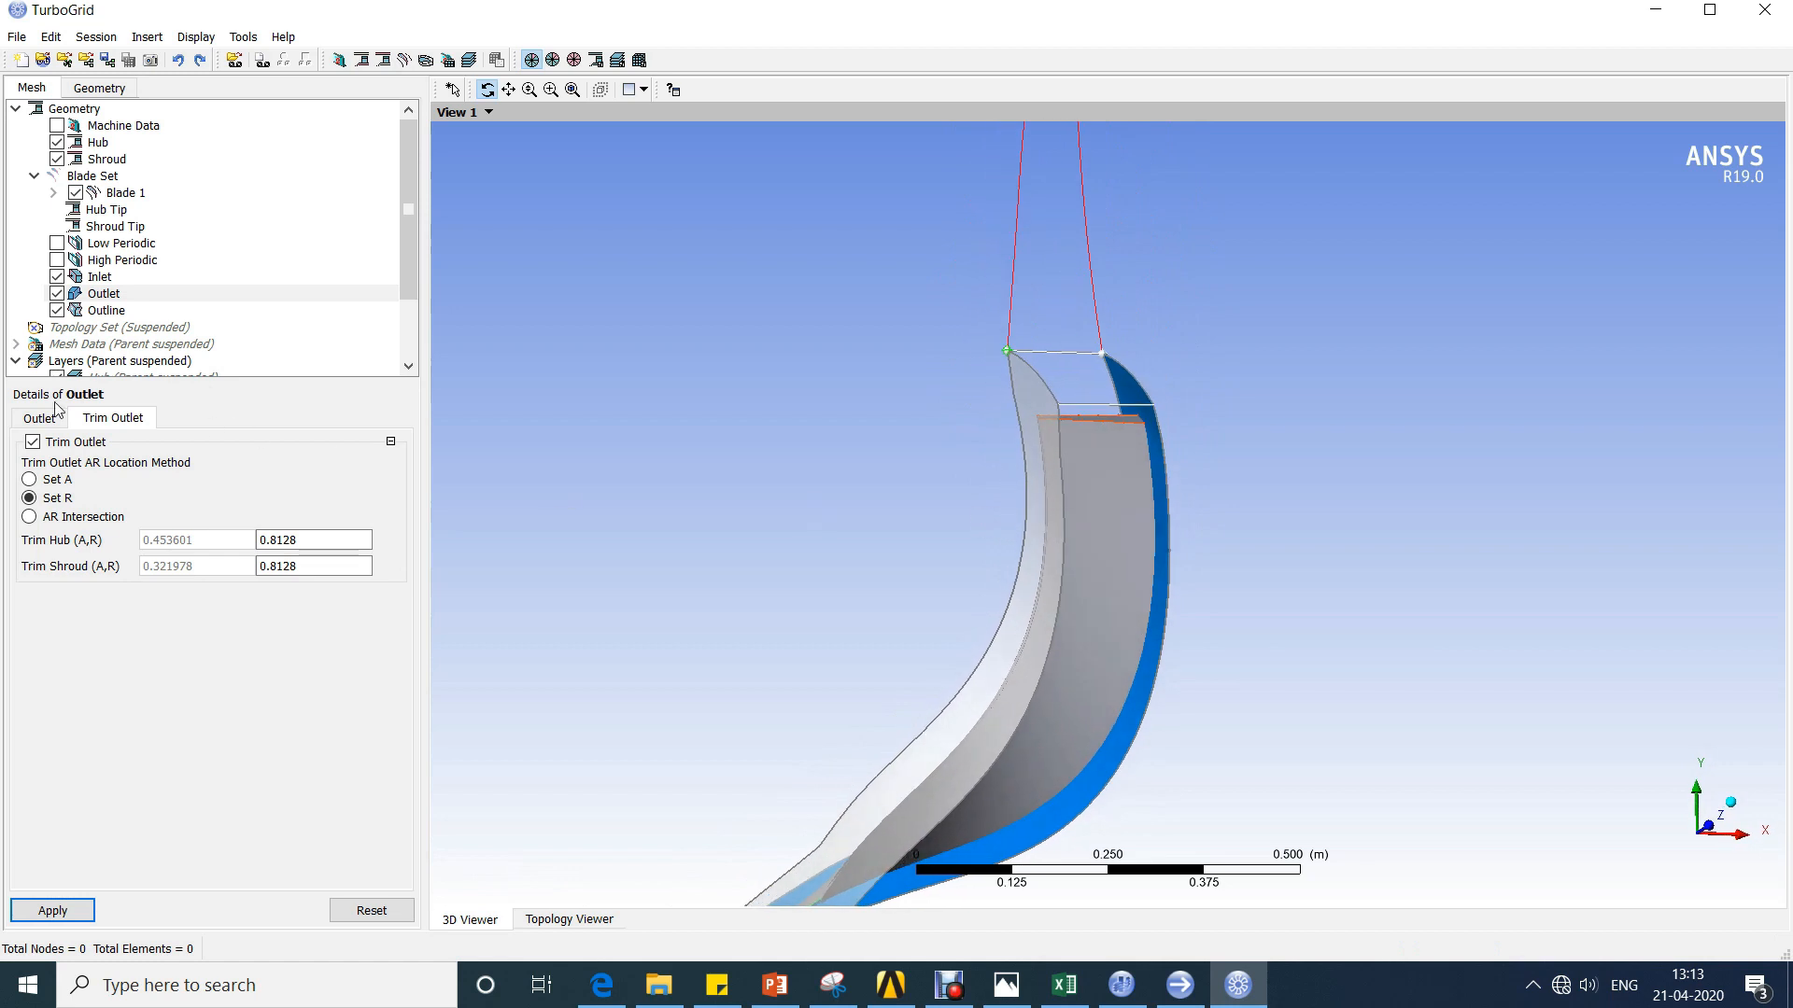
# Enable inlet trimming by axial location and set the trim hub's A value to -0.20373, checking Profile.xlsx for the station.
pyautogui.click(43, 422)
pyautogui.click(114, 419)
pyautogui.click(131, 277)
pyautogui.click(105, 419)
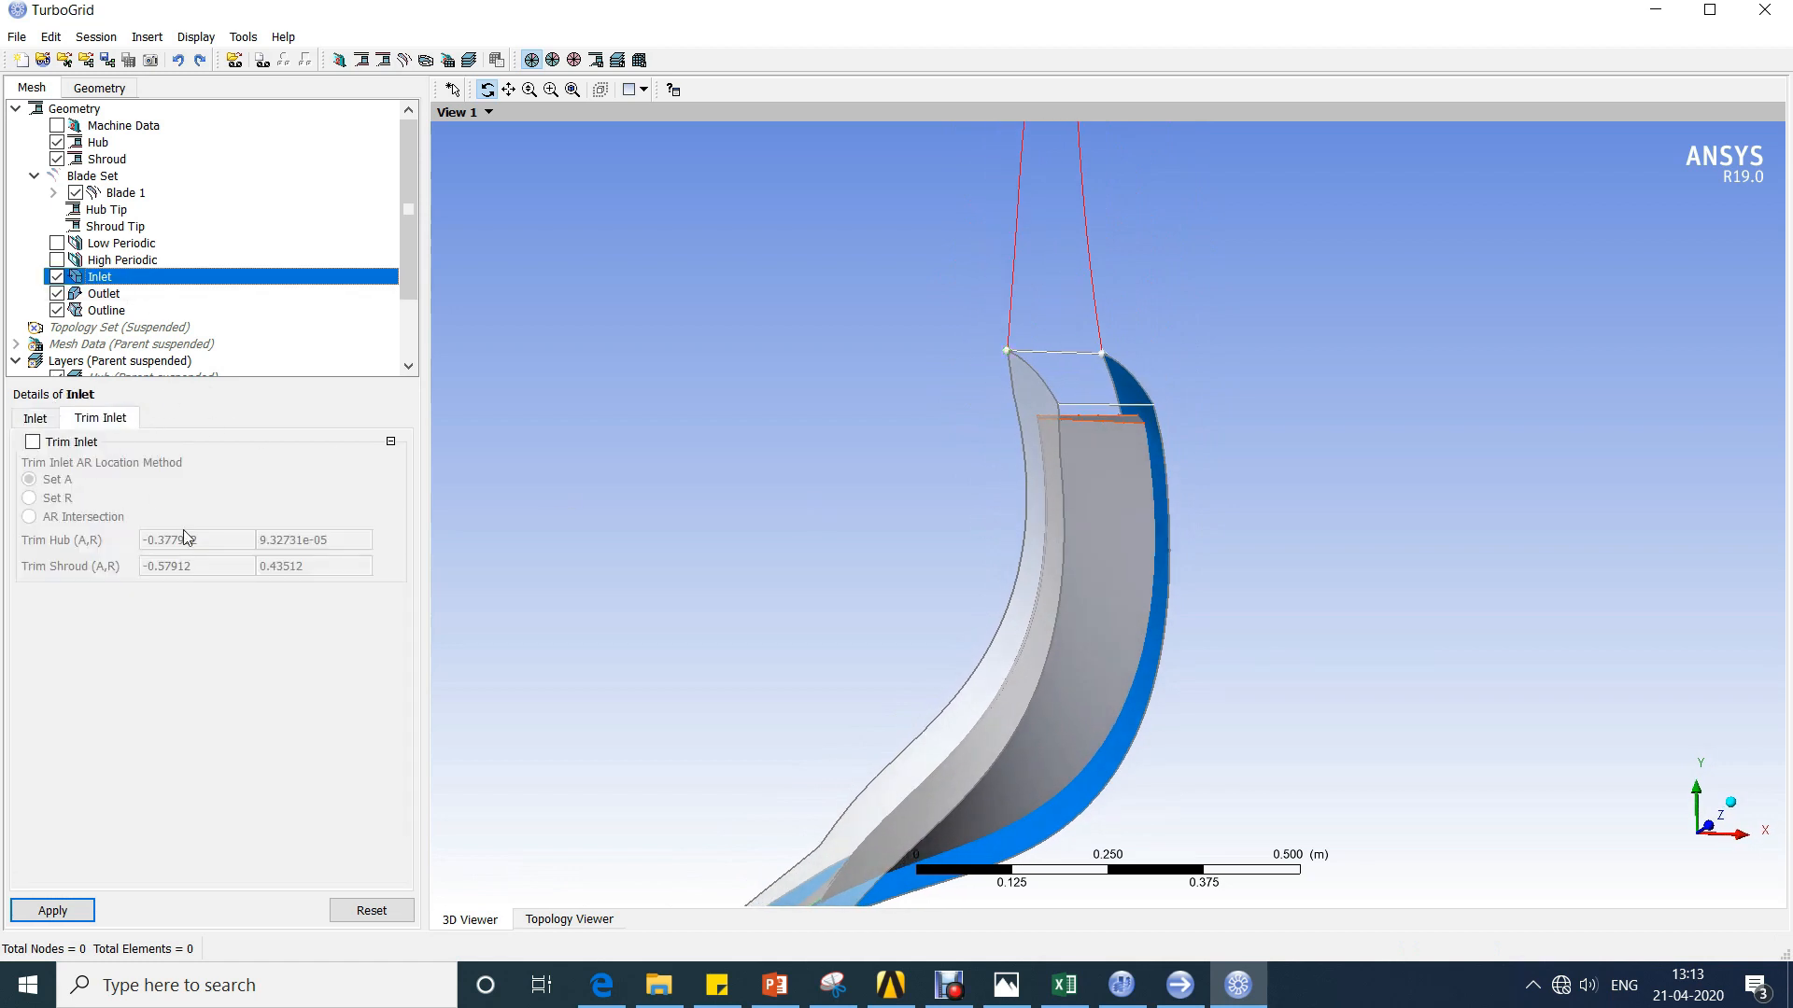
pyautogui.click(71, 442)
pyautogui.click(56, 480)
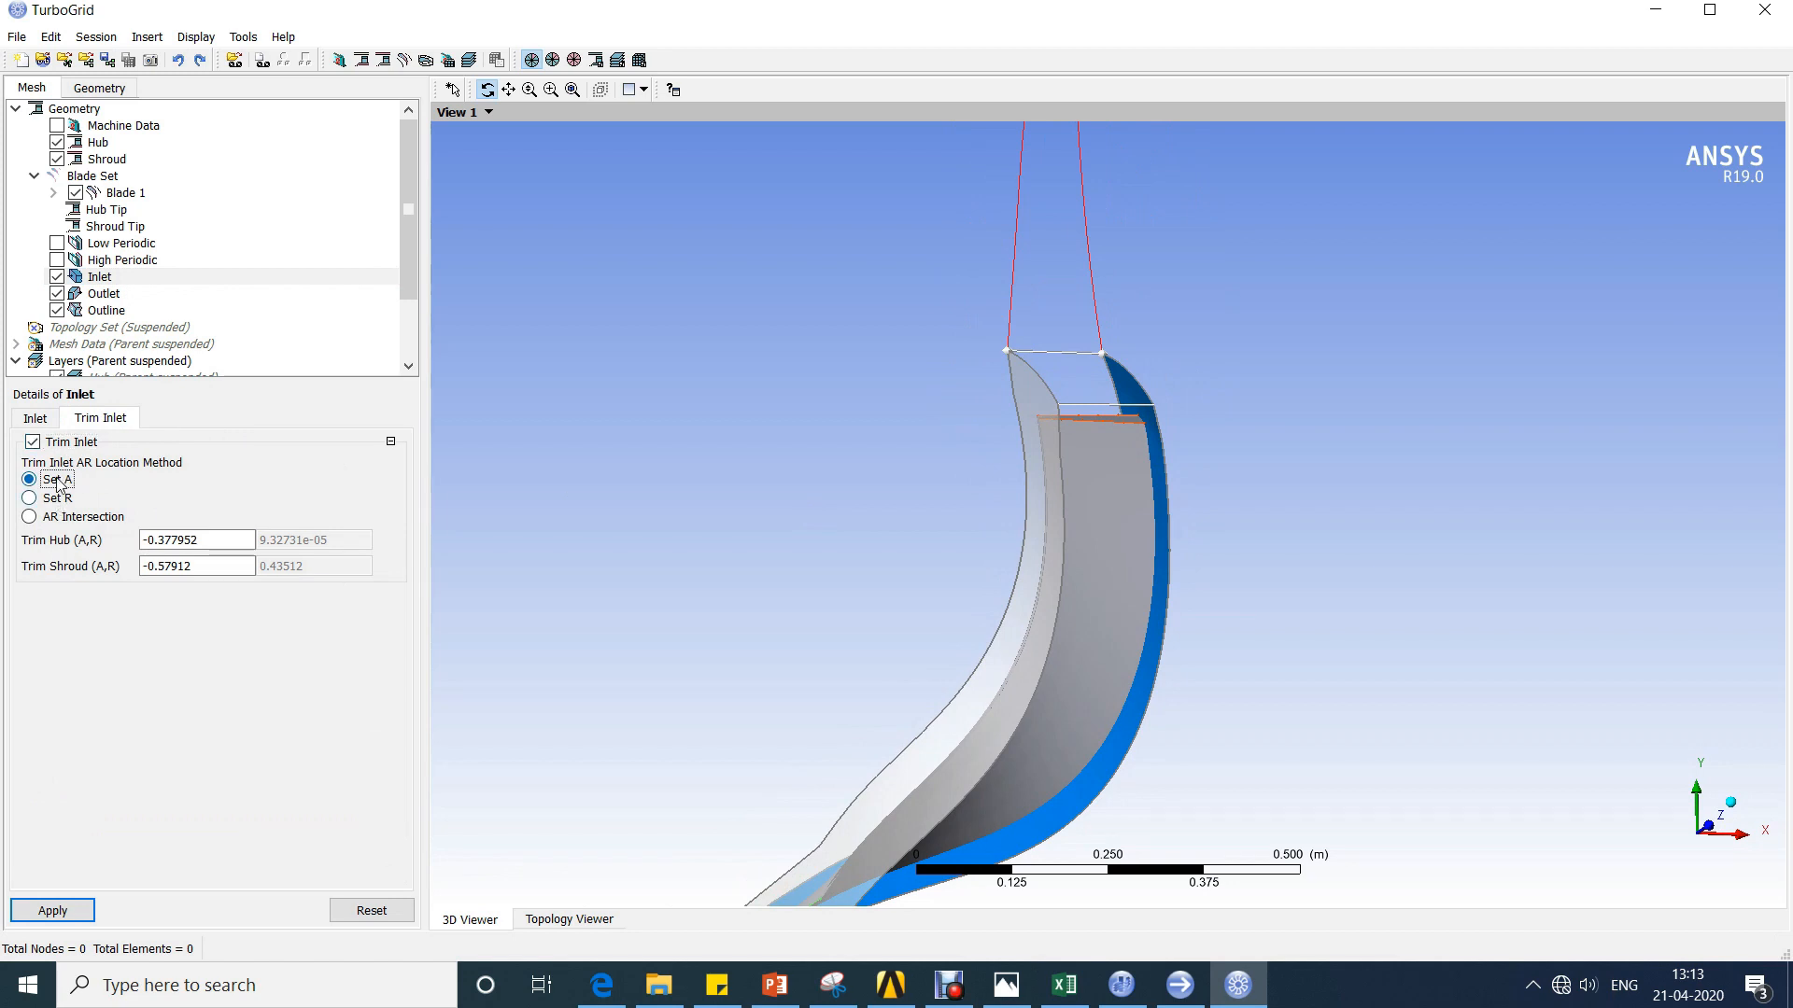
pyautogui.click(1074, 999)
pyautogui.click(1074, 999)
pyautogui.moveTo(197, 541); pyautogui.dragTo(164, 544)
pyautogui.write('20373')
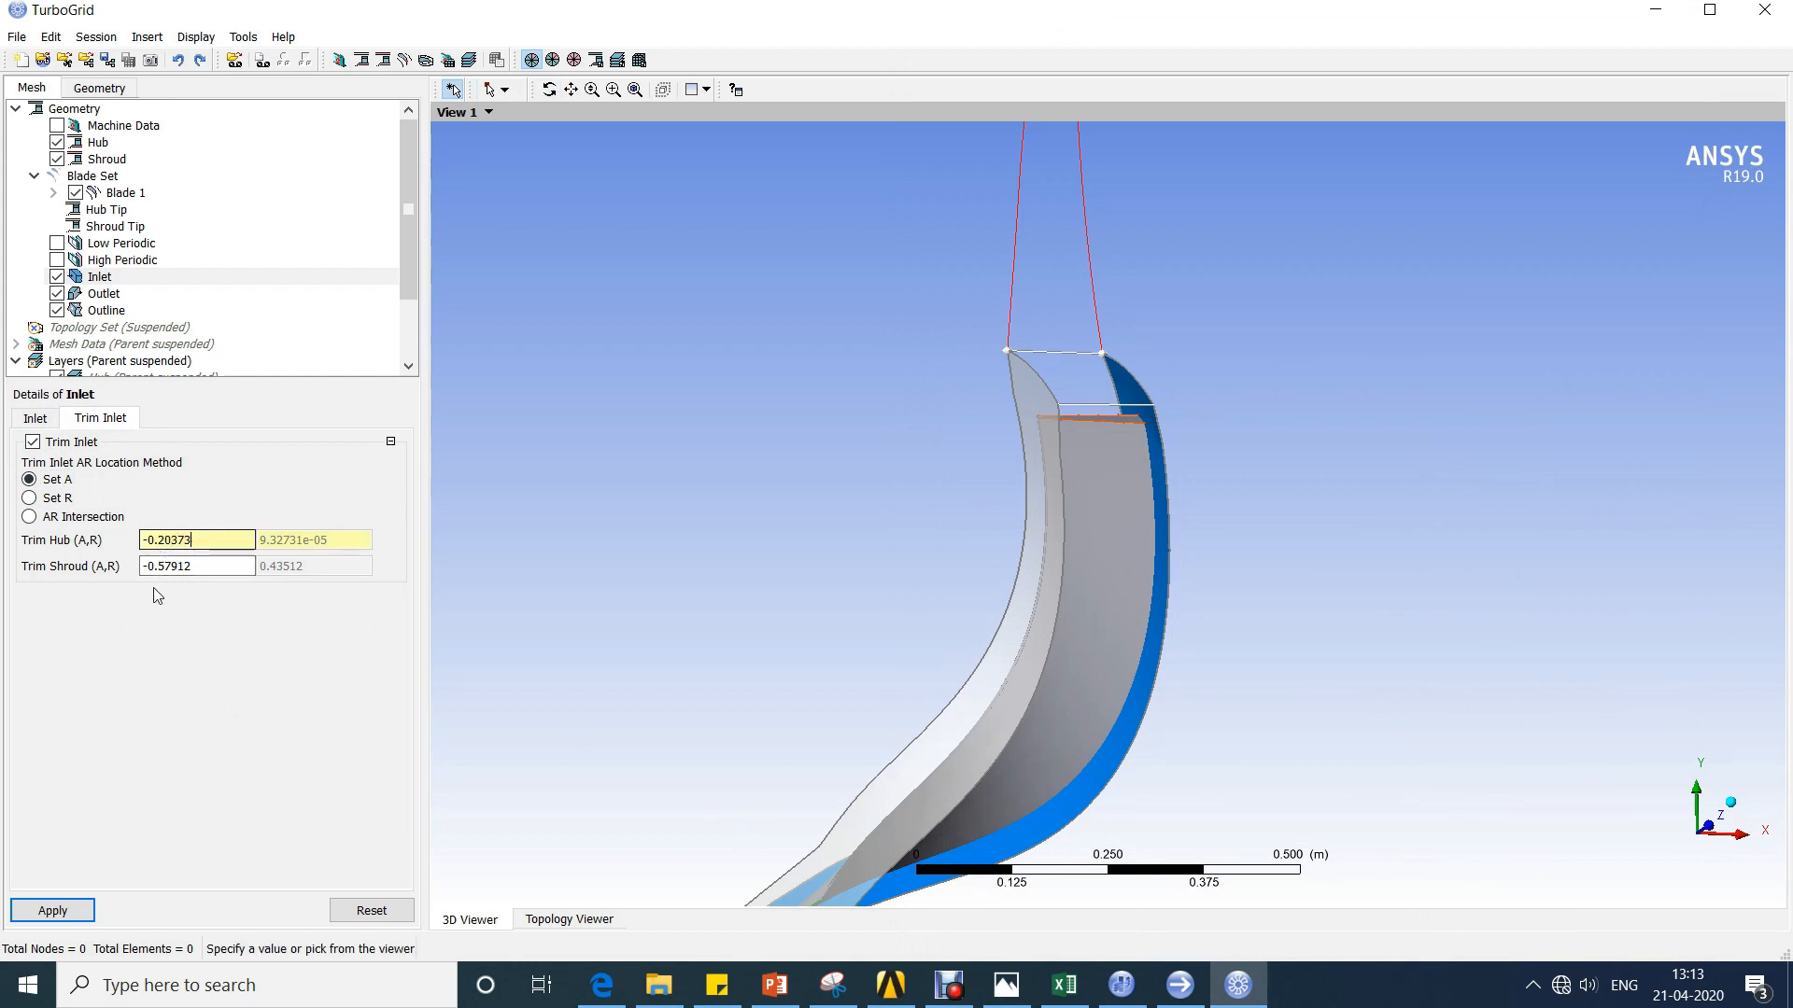
pyautogui.click(58, 912)
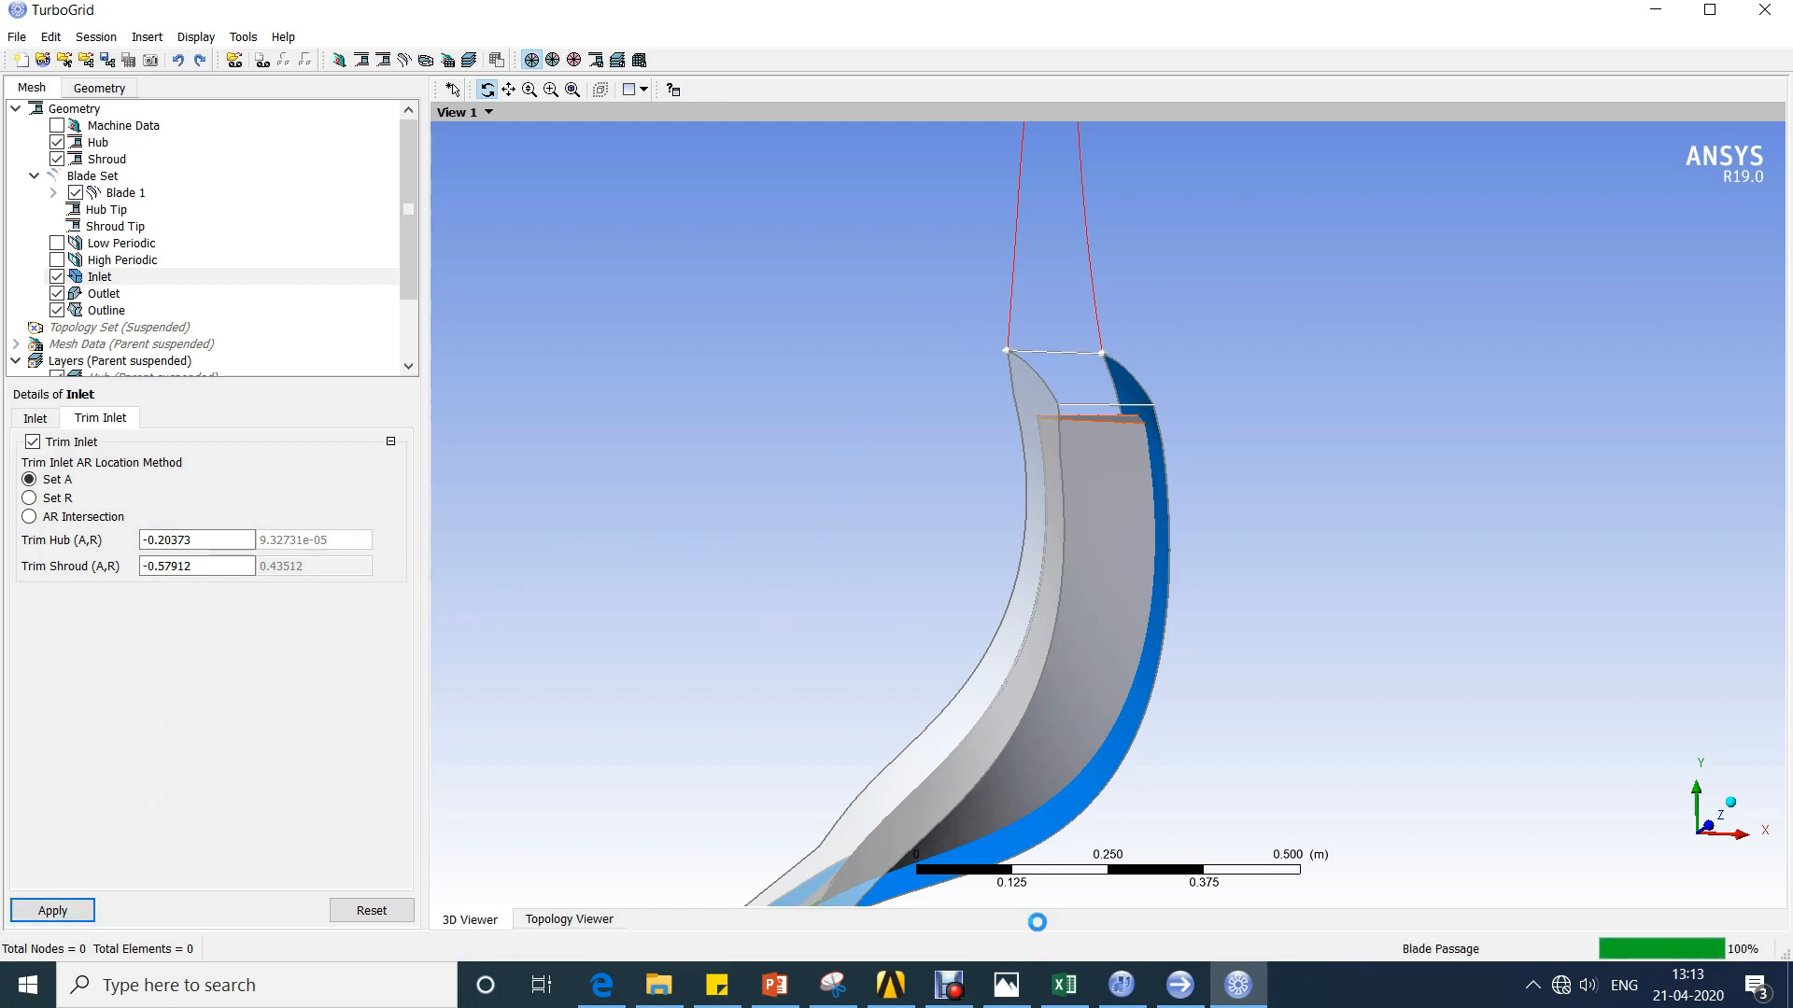
# Set the inlet trim shroud's A value to -0.20373, apply it, and review the inlet points and trimmed passage.
pyautogui.moveTo(1127, 665); pyautogui.dragTo(1033, 624)
pyautogui.click(159, 566)
pyautogui.moveTo(159, 567); pyautogui.dragTo(292, 565)
pyautogui.write('20373')
pyautogui.click(67, 912)
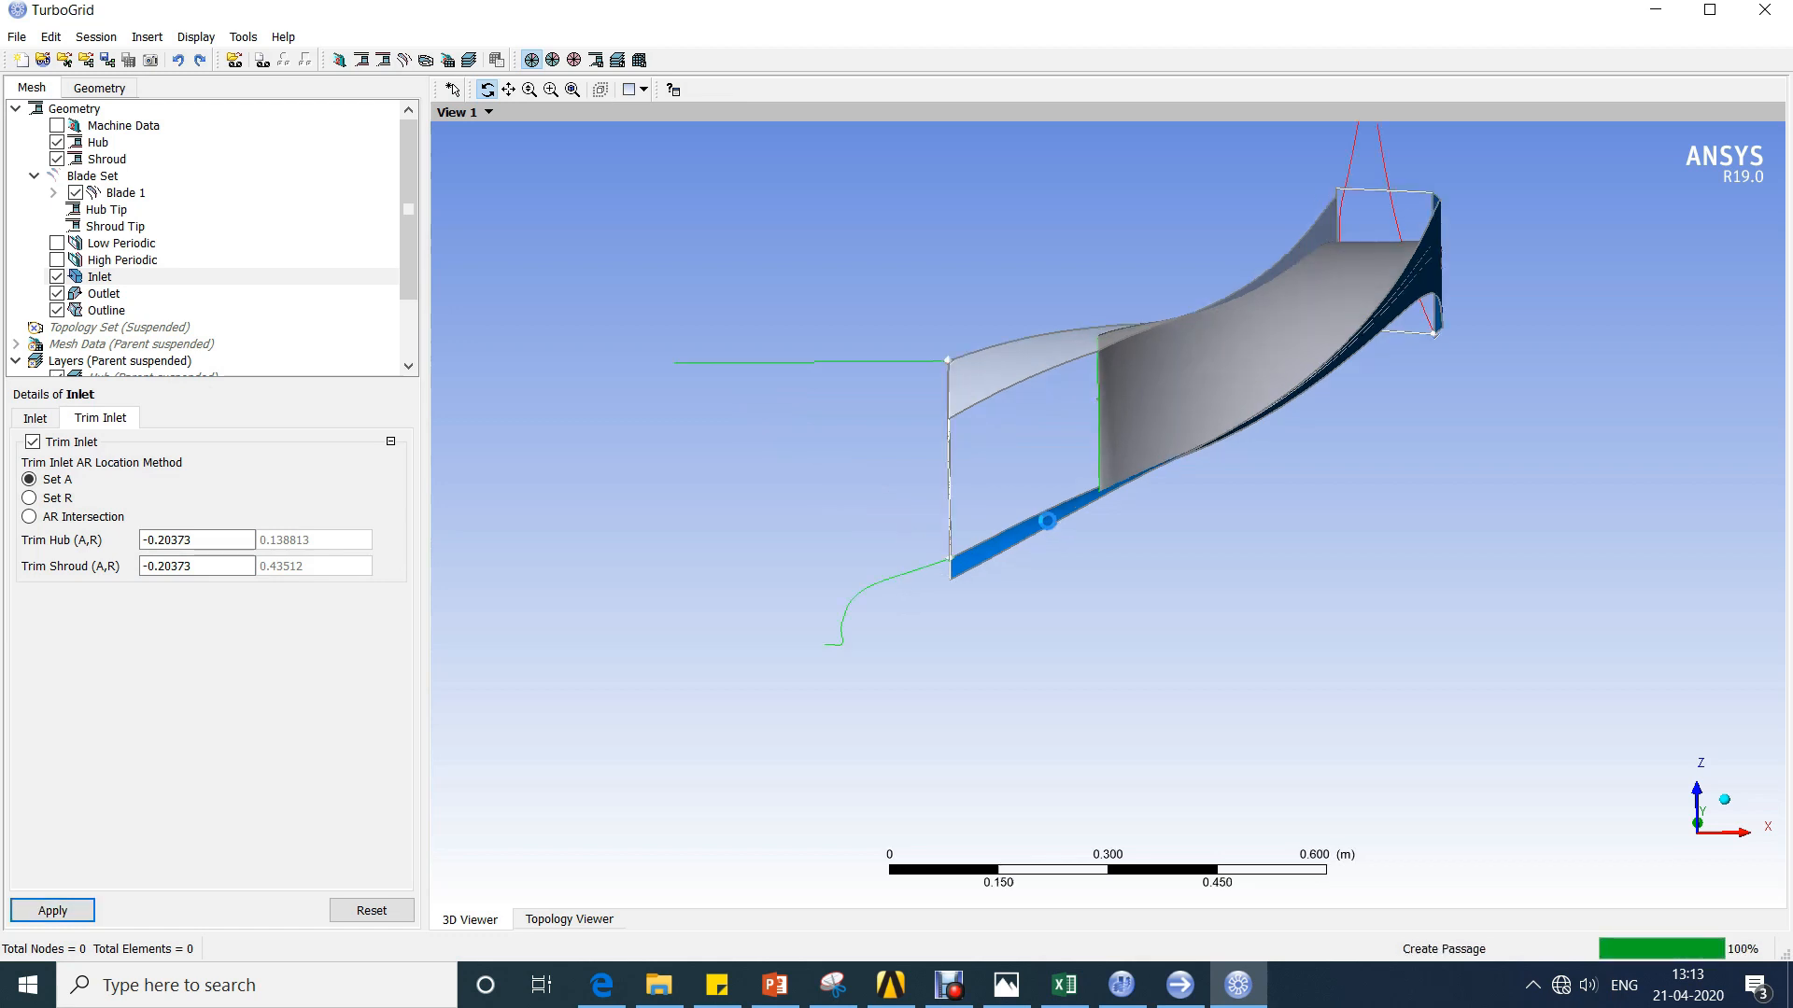
pyautogui.moveTo(1046, 520)
pyautogui.mouseDown()
pyautogui.moveTo(1080, 404)
pyautogui.moveTo(989, 492)
pyautogui.moveTo(1024, 496)
pyautogui.moveTo(1021, 515)
pyautogui.mouseUp()
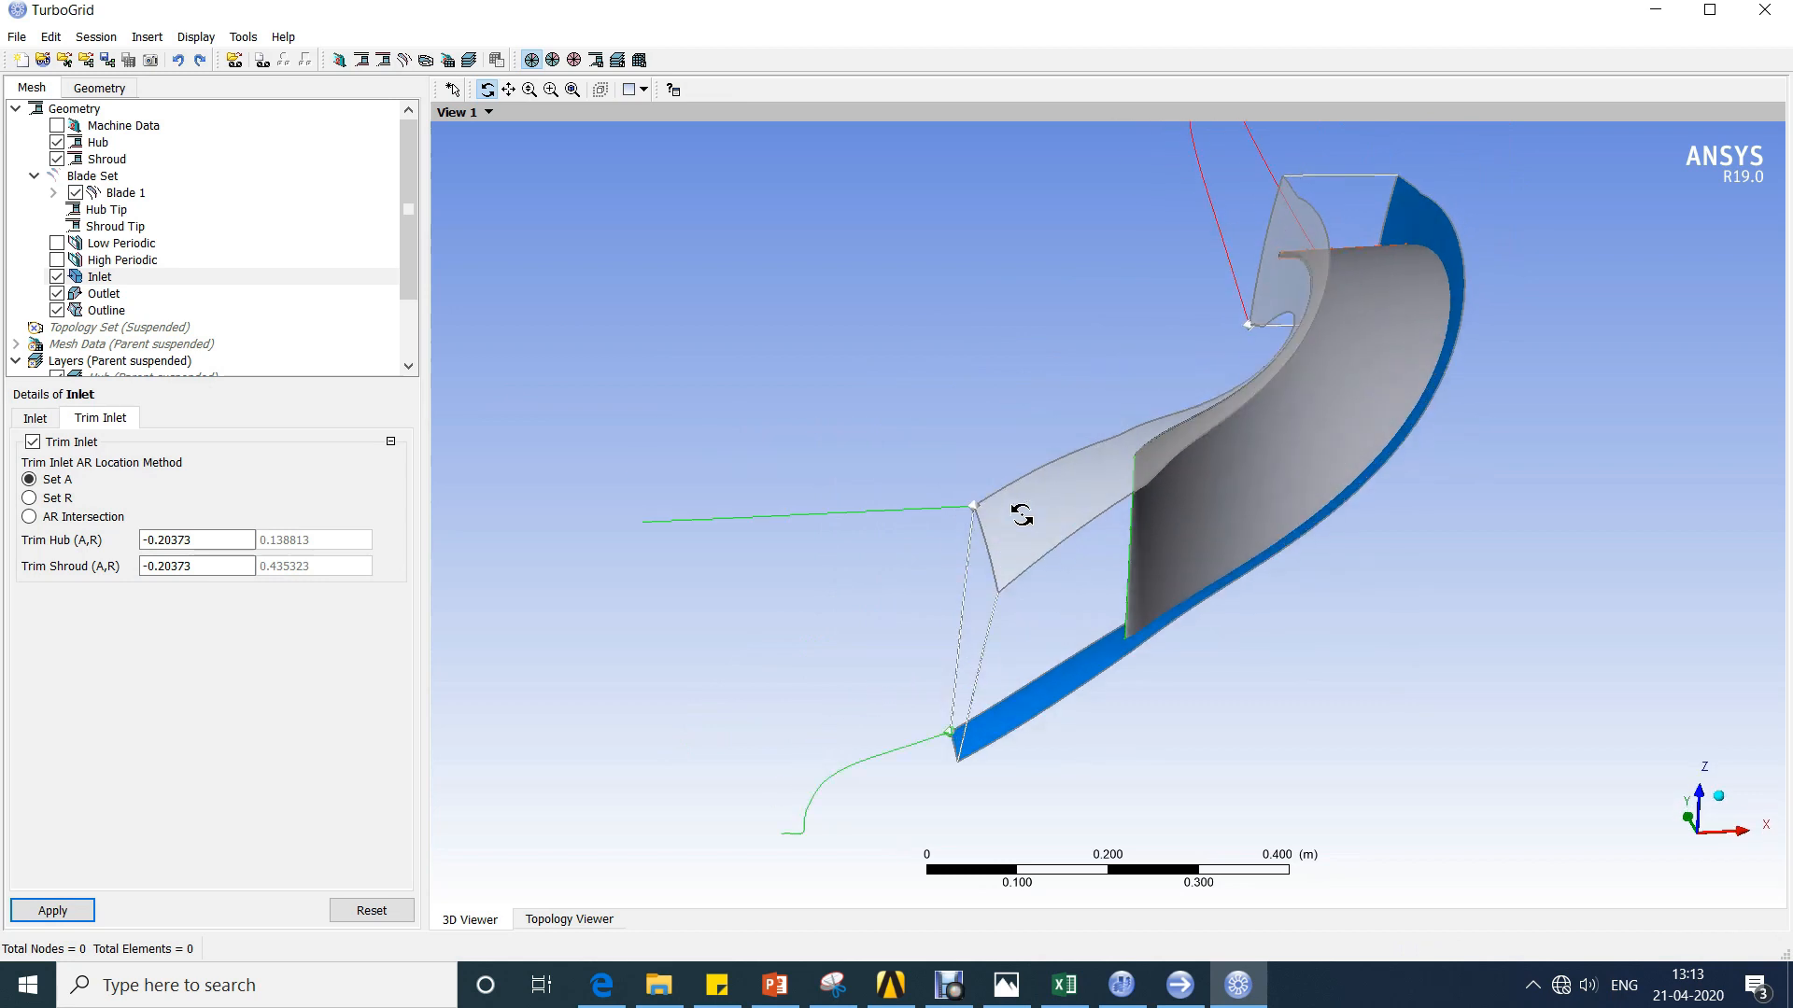
pyautogui.click(40, 420)
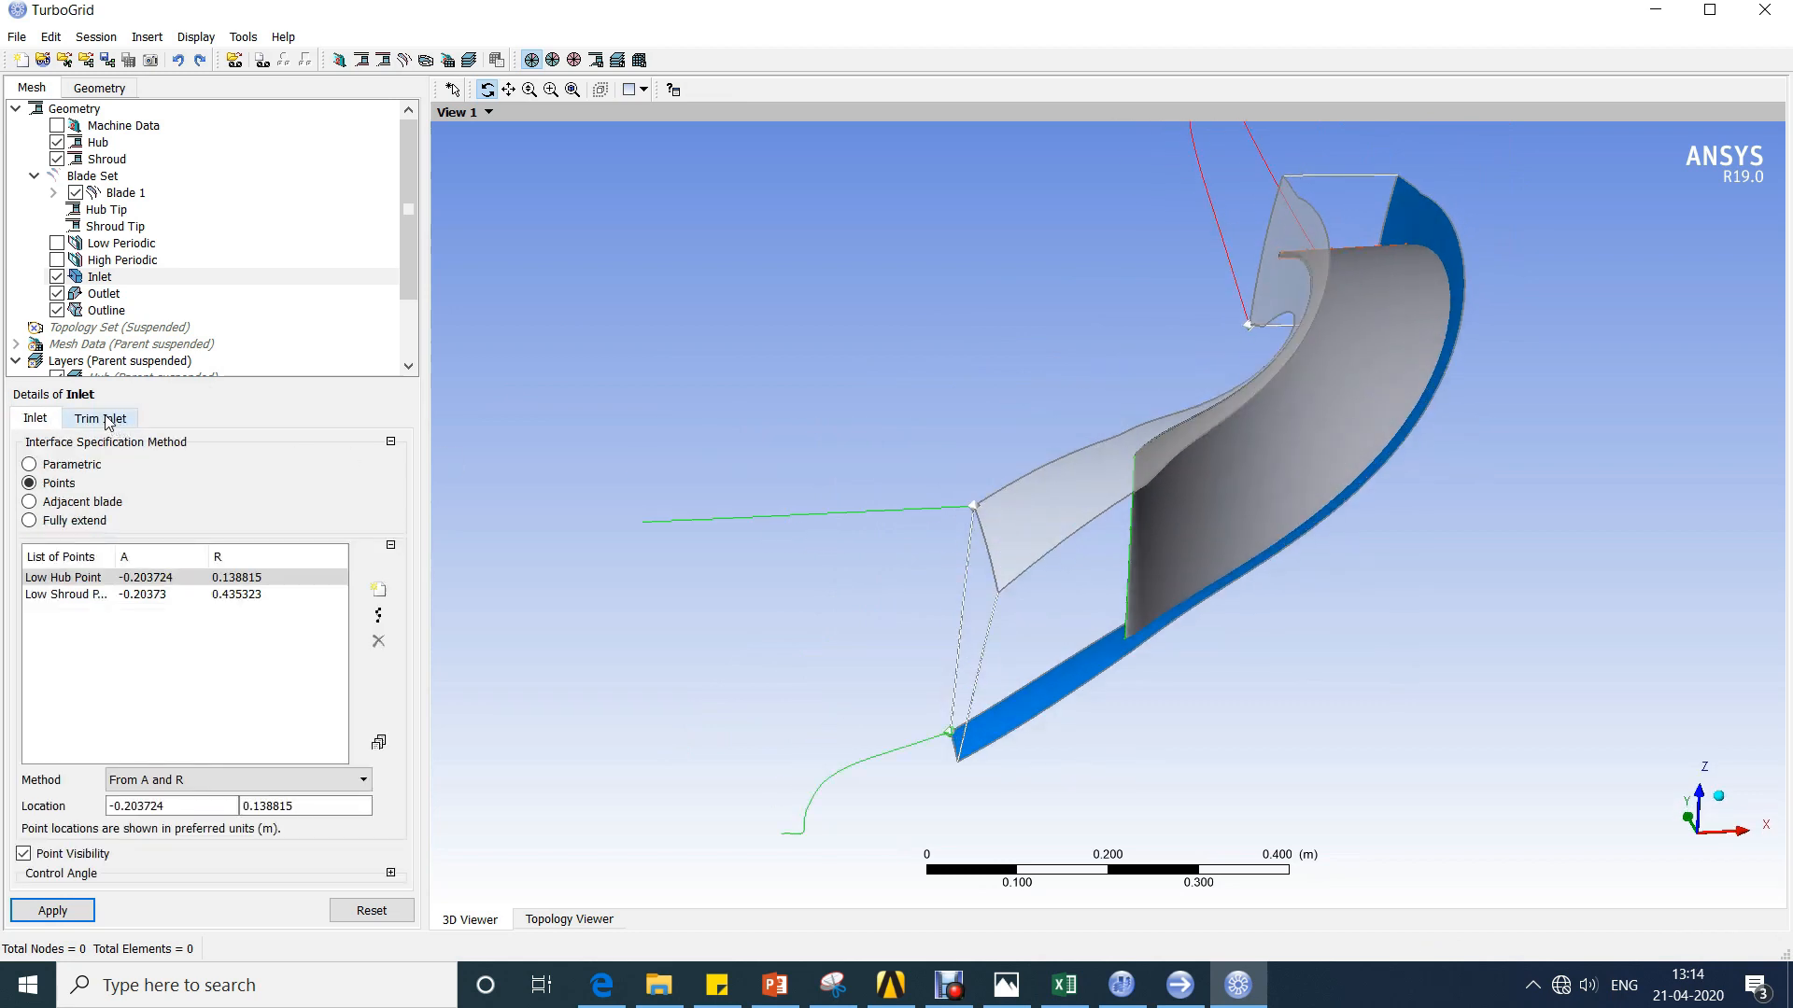
pyautogui.click(102, 419)
pyautogui.moveTo(808, 529); pyautogui.dragTo(1099, 543)
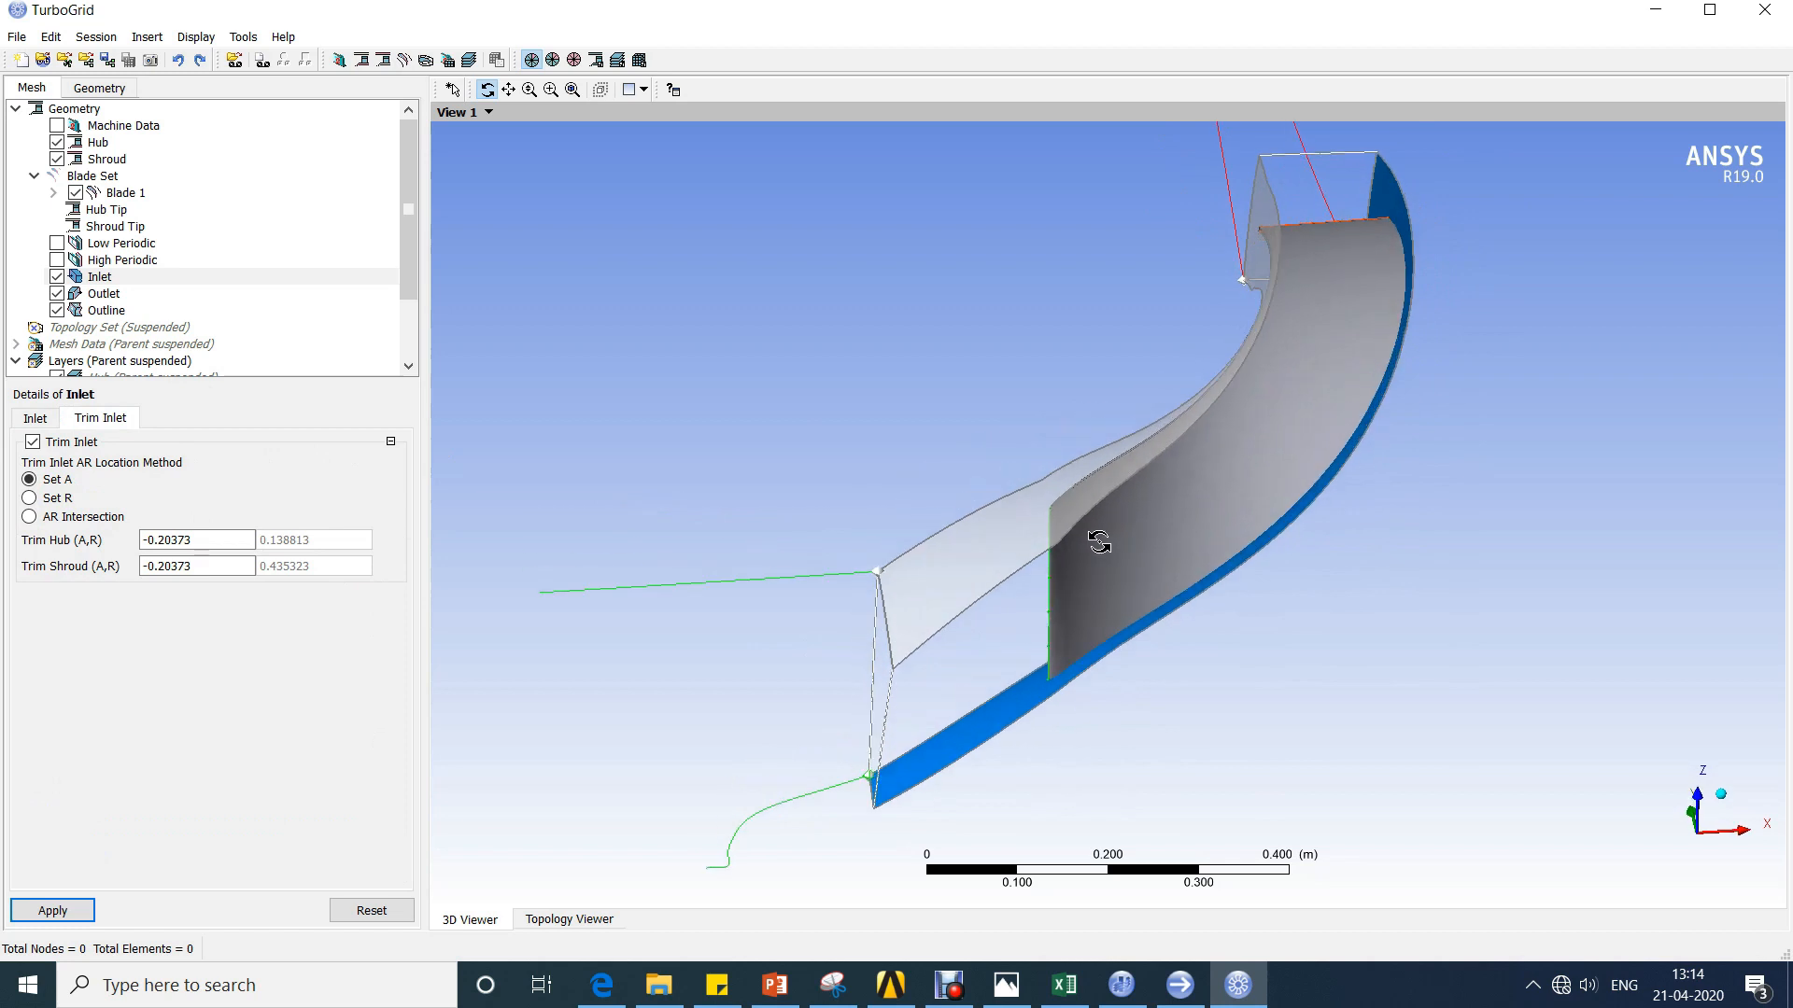
# Set the shroud tip clearance to a Normal Distance of 0.254 cm, as listed in Profile.xlsx, and apply it.
pyautogui.click(179, 226)
pyautogui.click(166, 469)
pyautogui.click(185, 521)
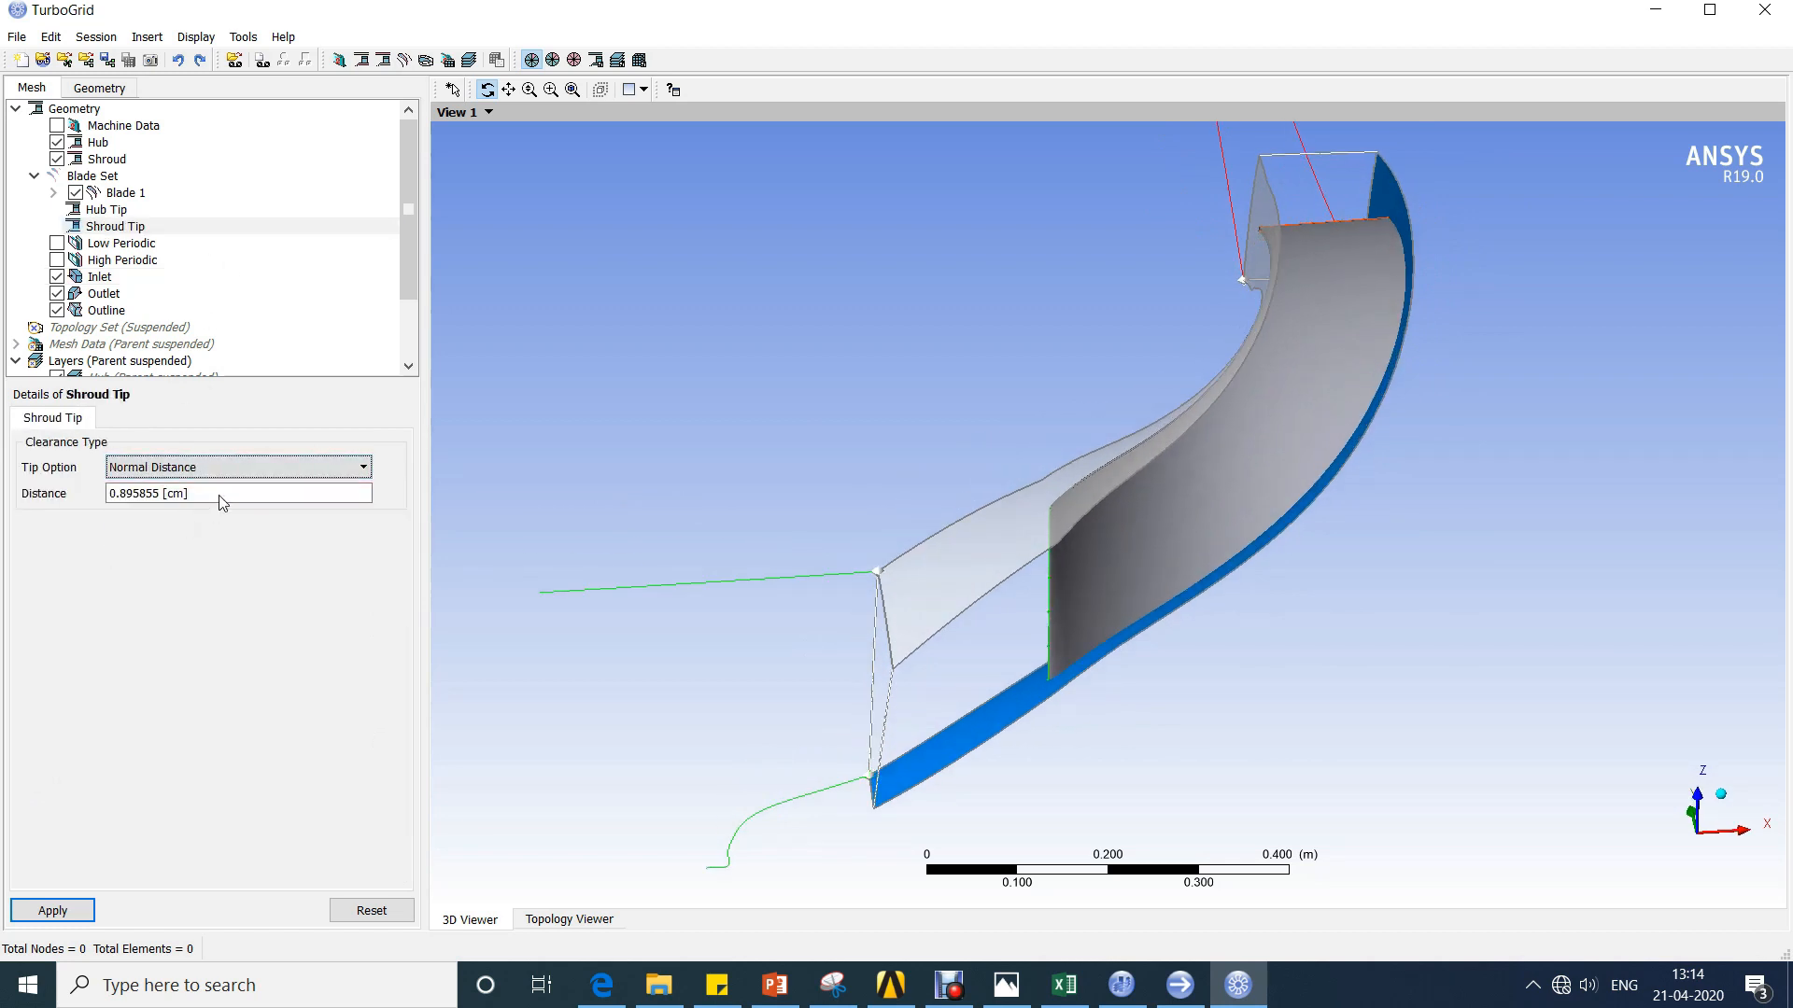
pyautogui.click(1087, 982)
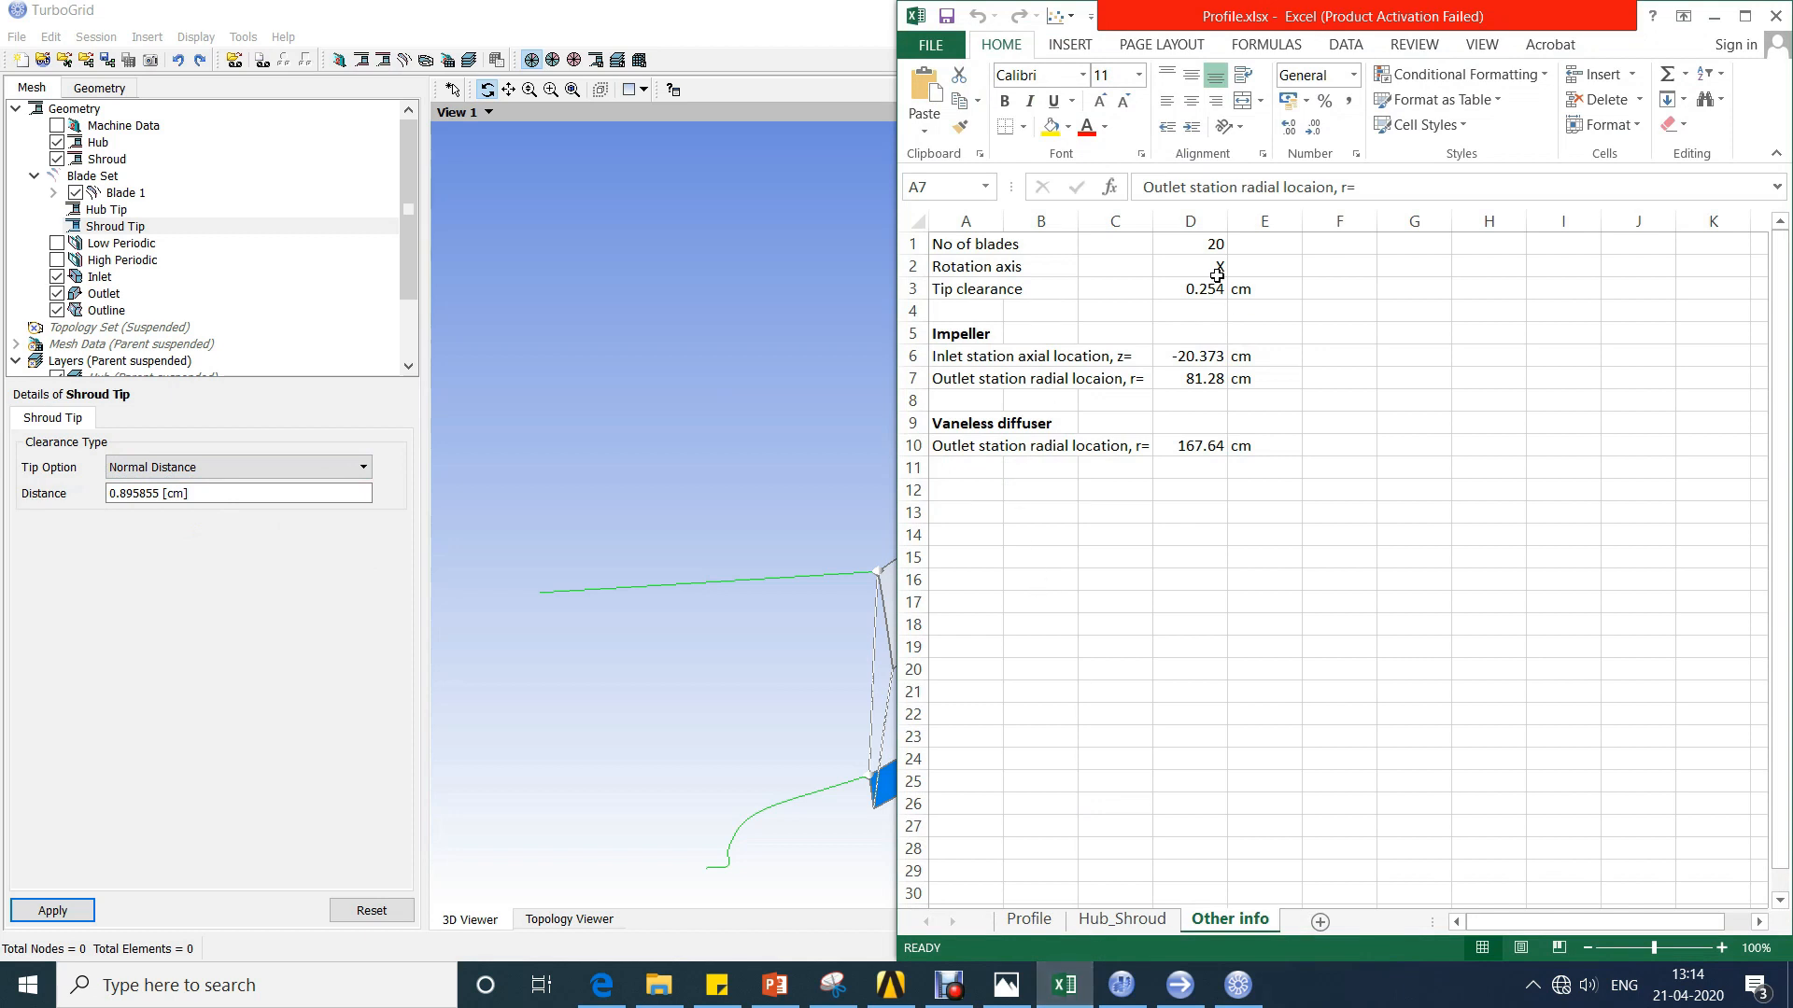
pyautogui.click(252, 493)
pyautogui.write('0.254')
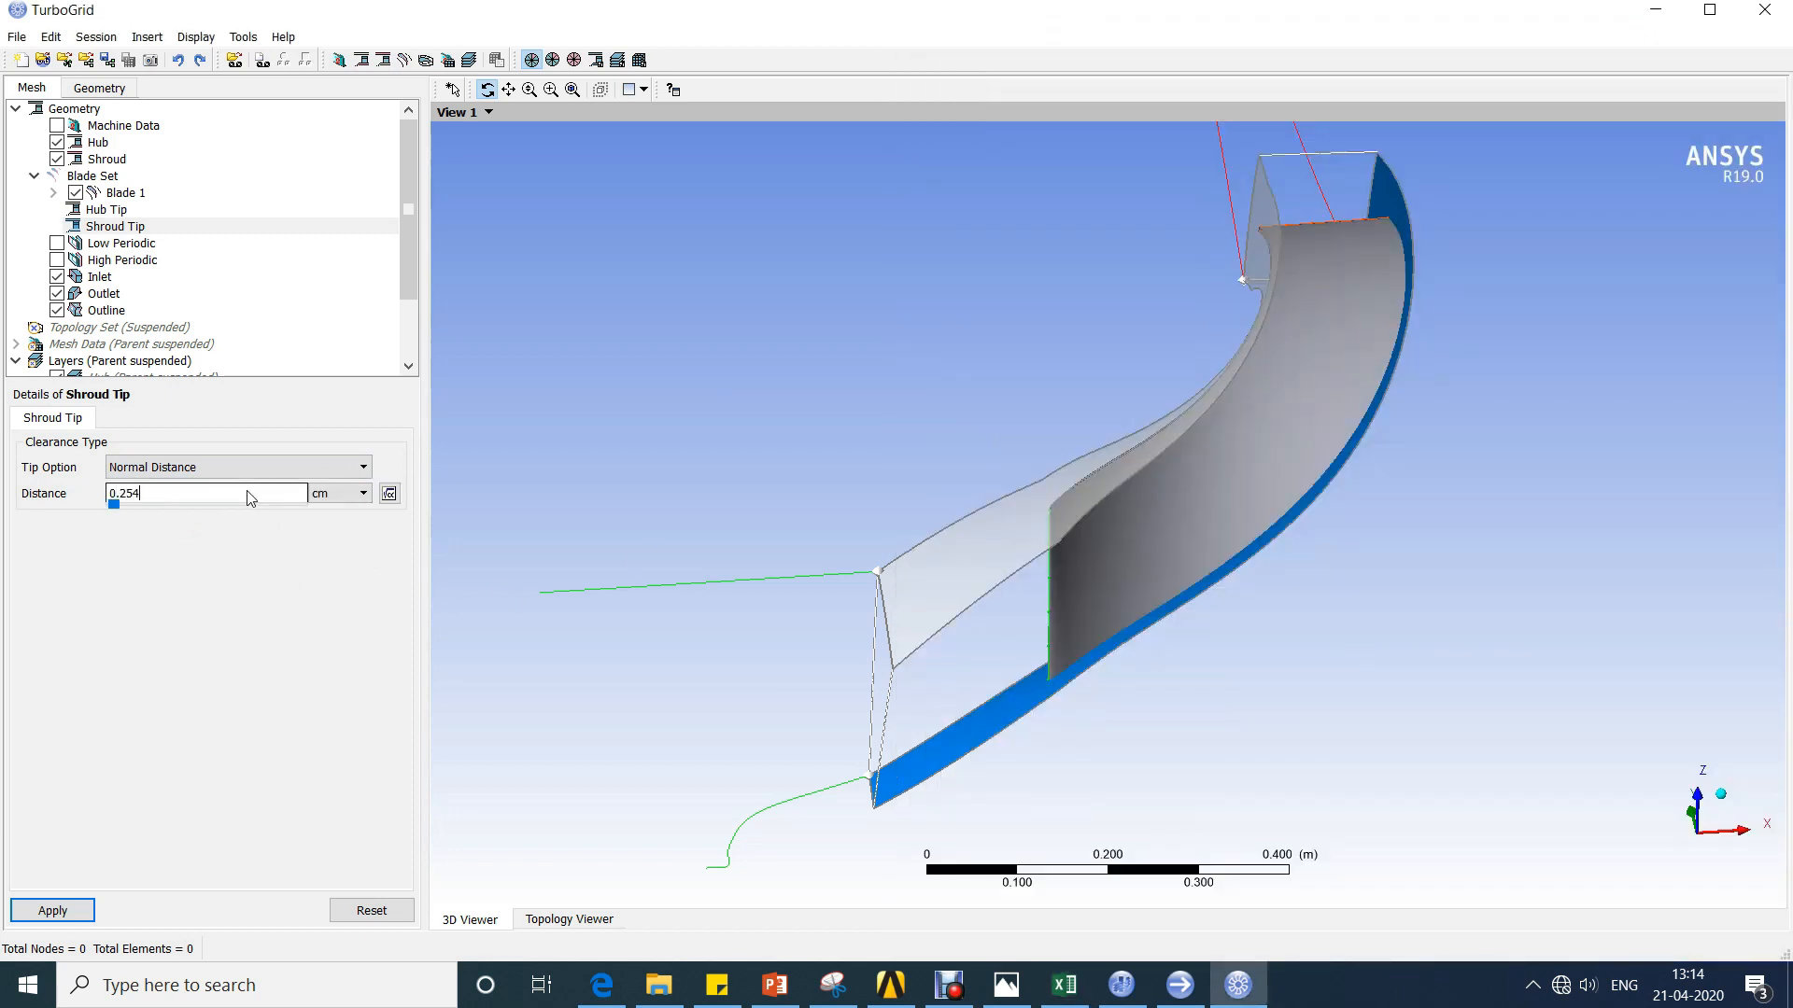
pyautogui.click(52, 910)
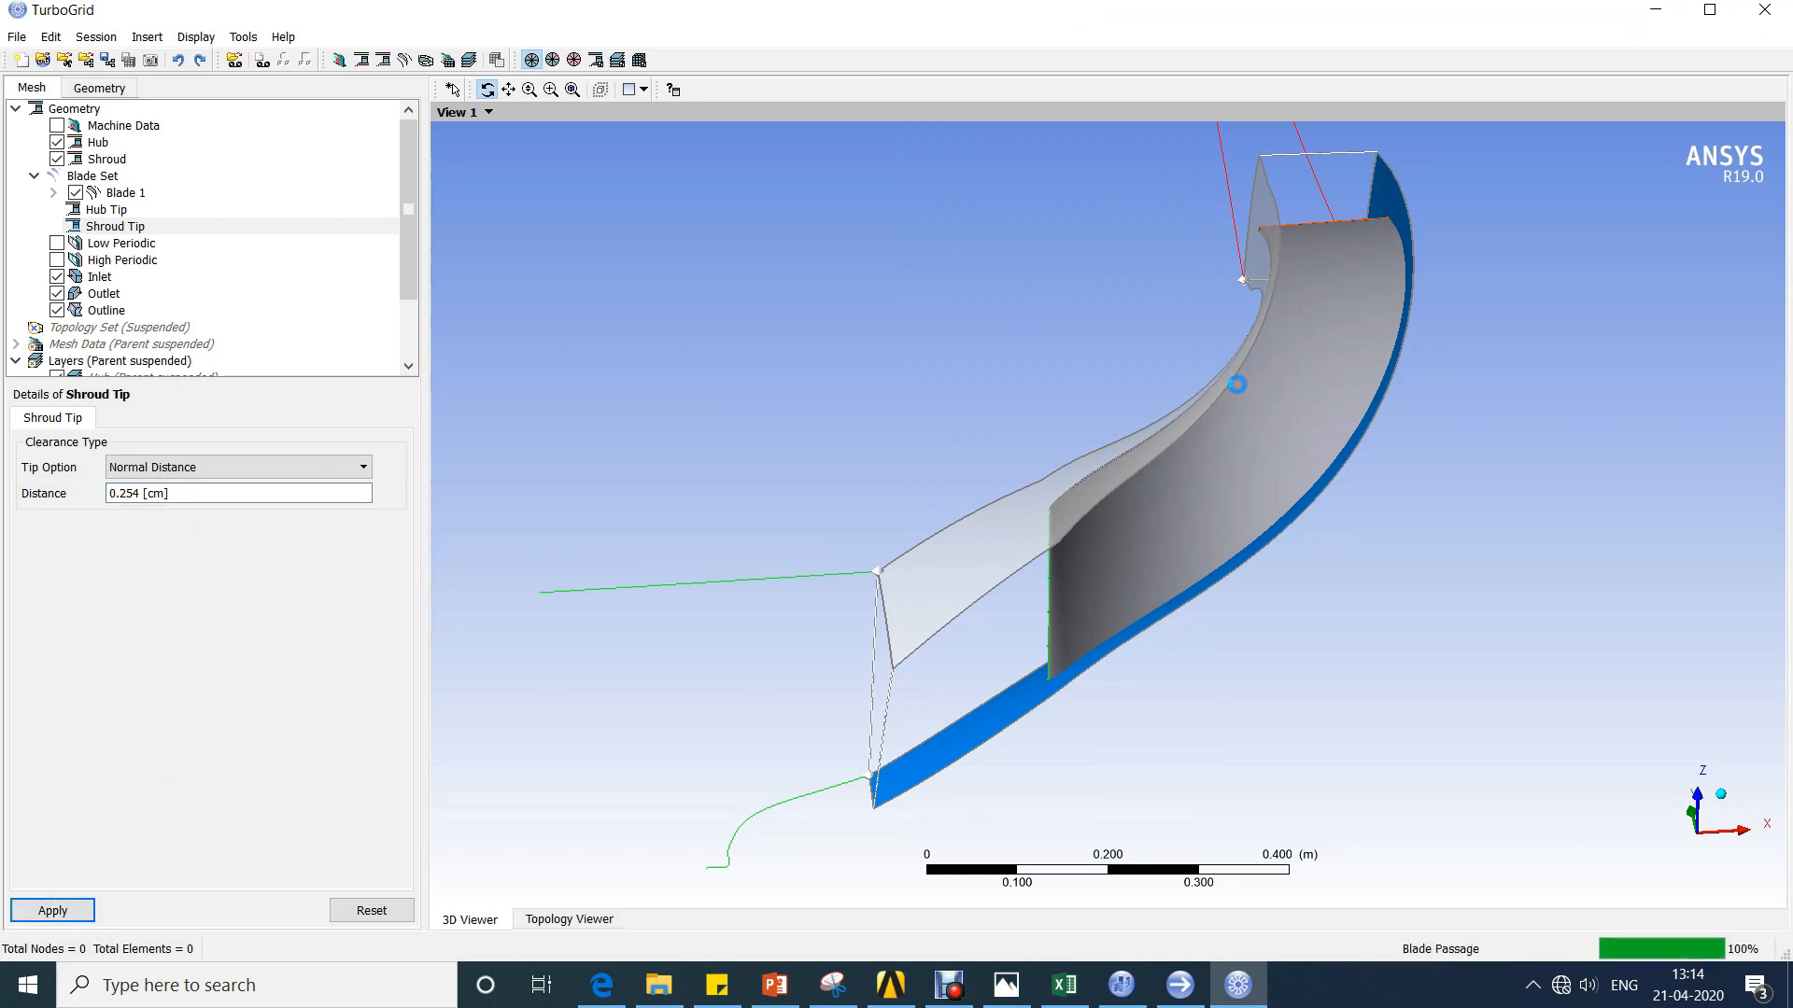
pyautogui.scroll(1, 1236, 383)
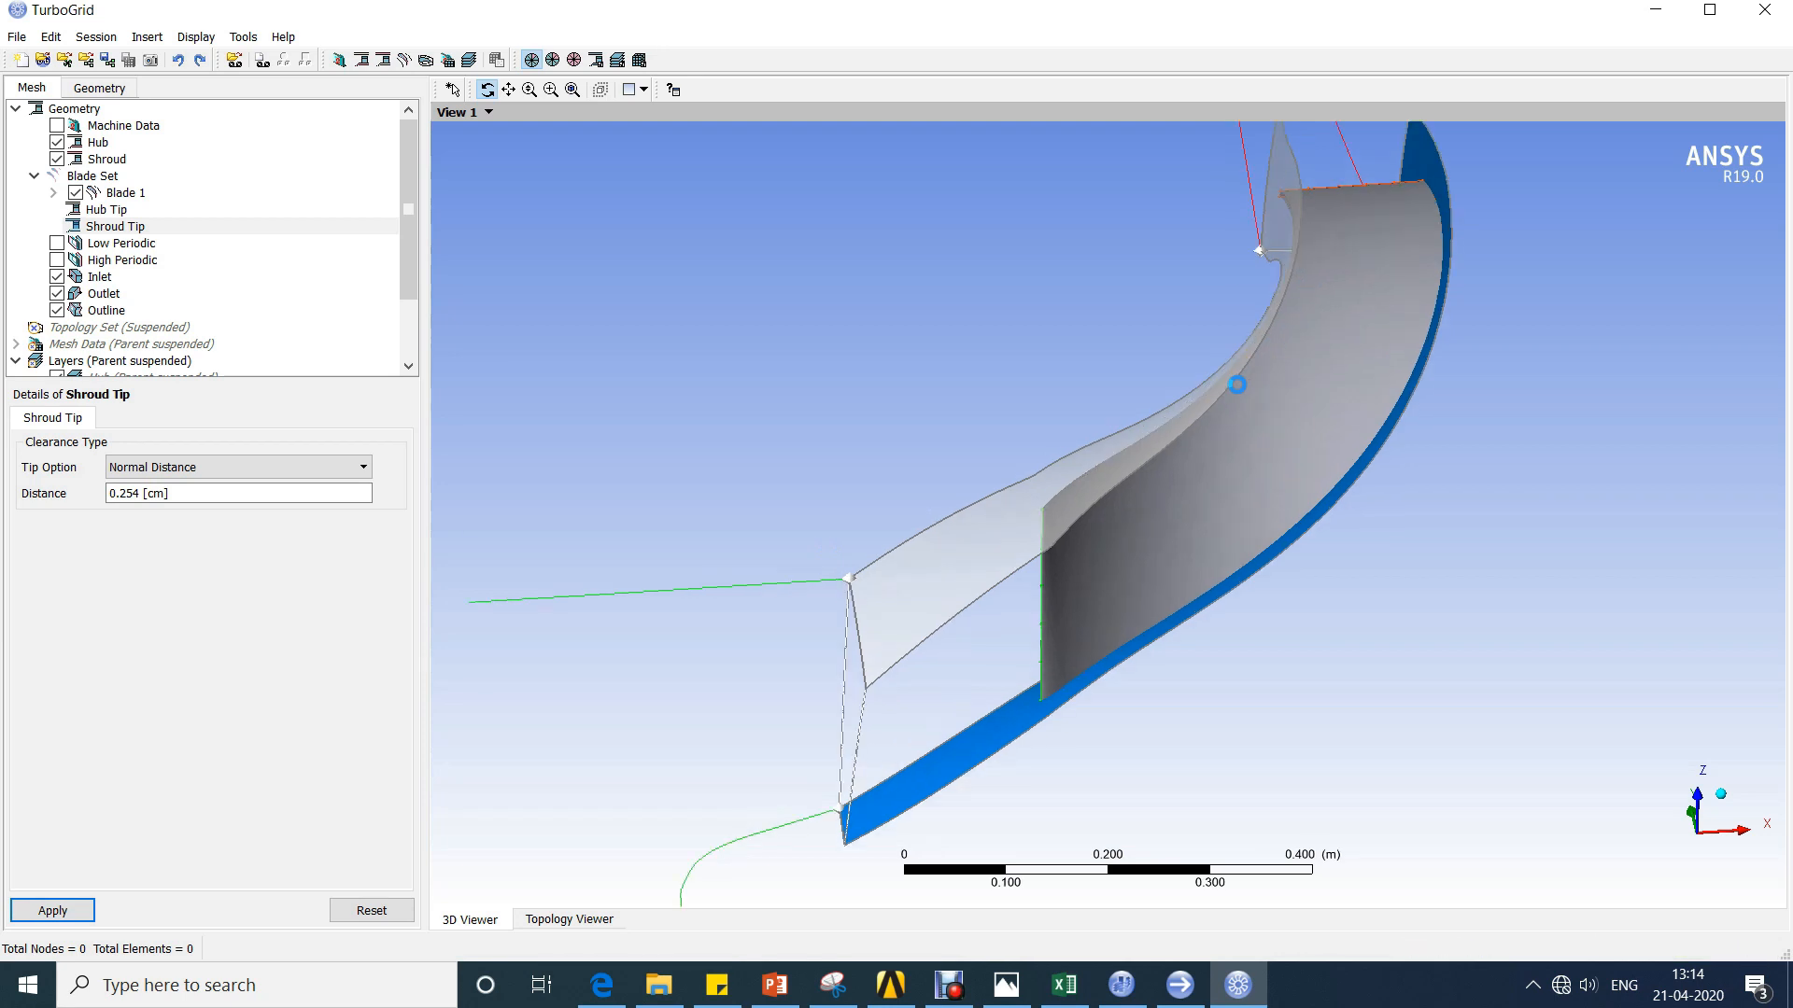
pyautogui.scroll(2, 1236, 383)
pyautogui.keyDown('ctrl'); pyautogui.moveTo(1236, 383); pyautogui.dragTo(1112, 515, button='middle'); pyautogui.keyUp('ctrl')
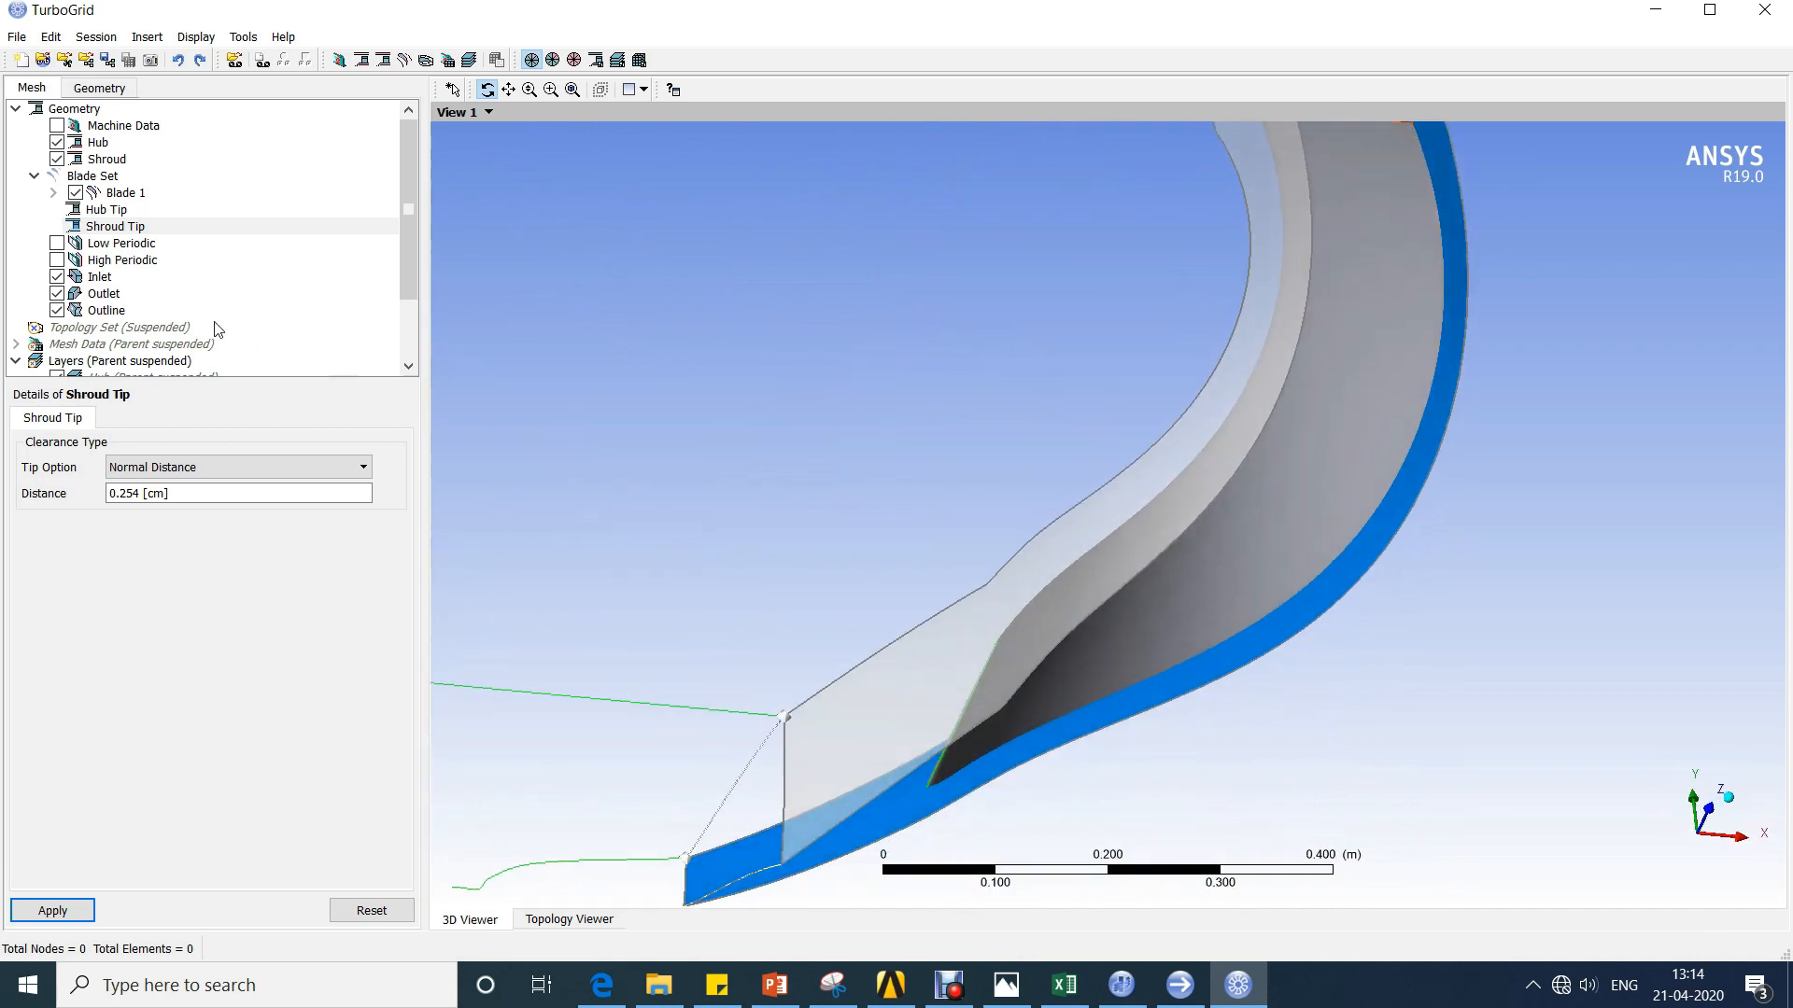
# Unsuspend the Topology Set to build the mesh, and hide the shroud, hub, inlet and outlet geometry.
pyautogui.rightClick(216, 328)
pyautogui.click(333, 489)
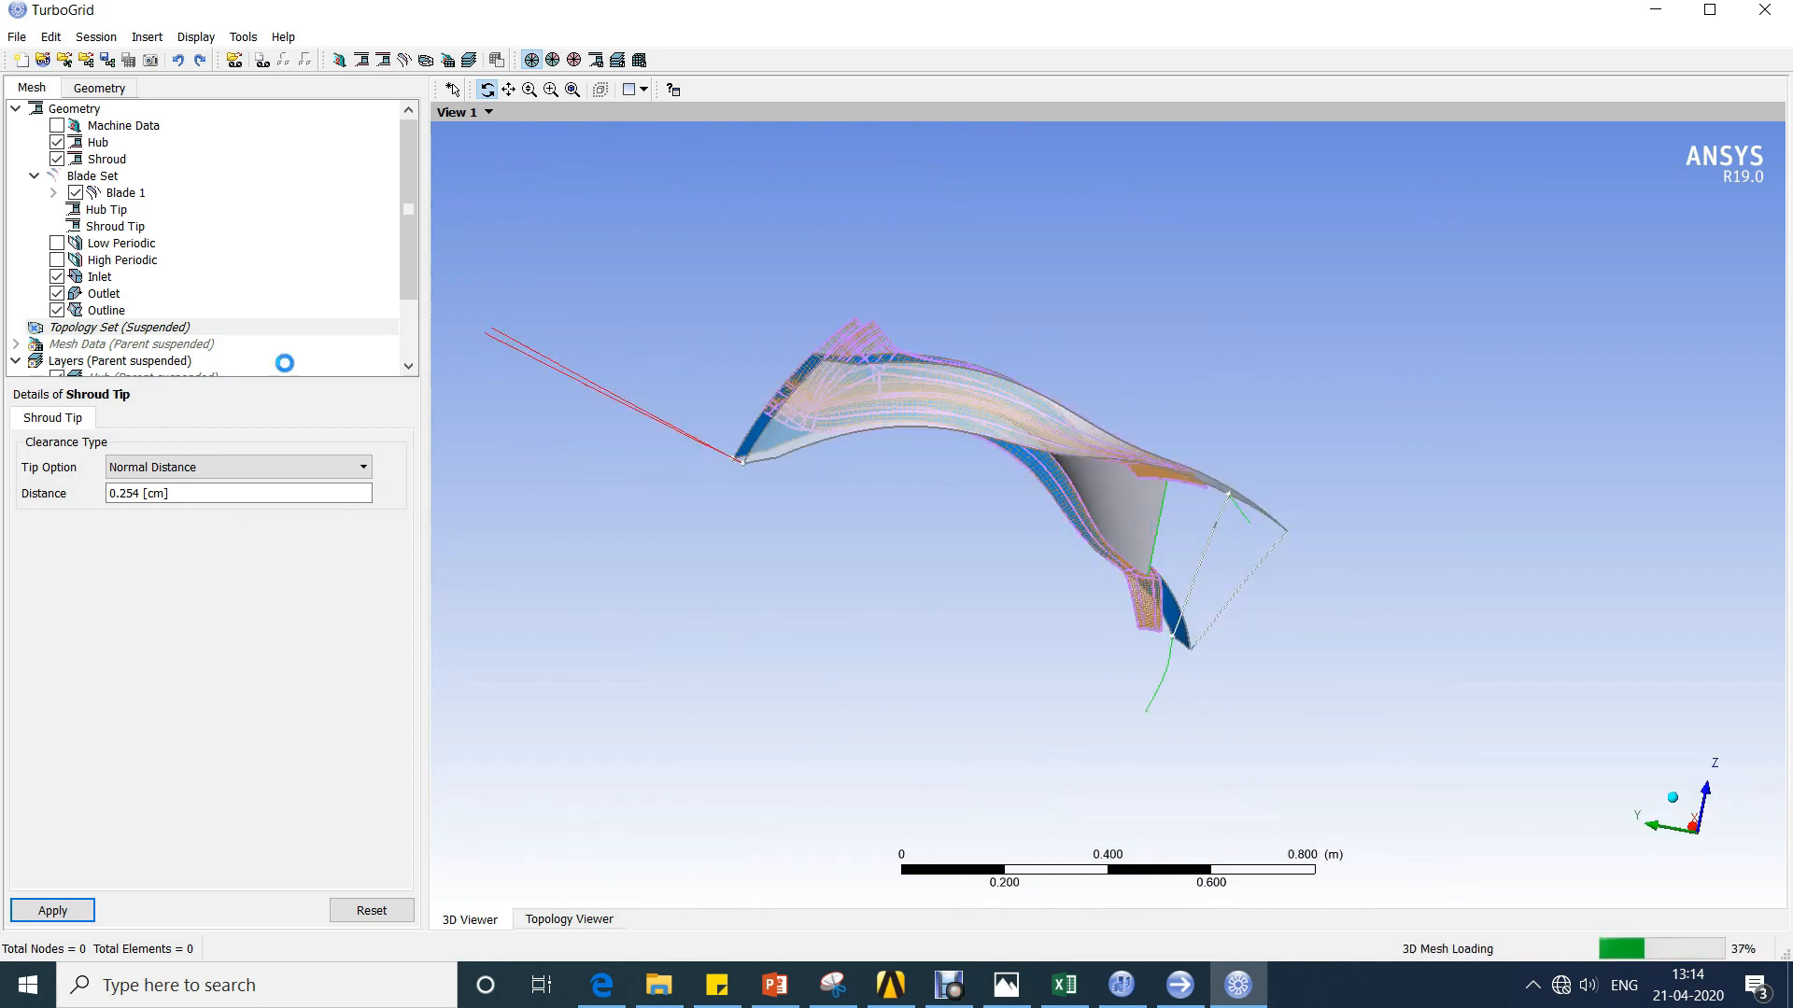
pyautogui.click(57, 159)
pyautogui.click(57, 142)
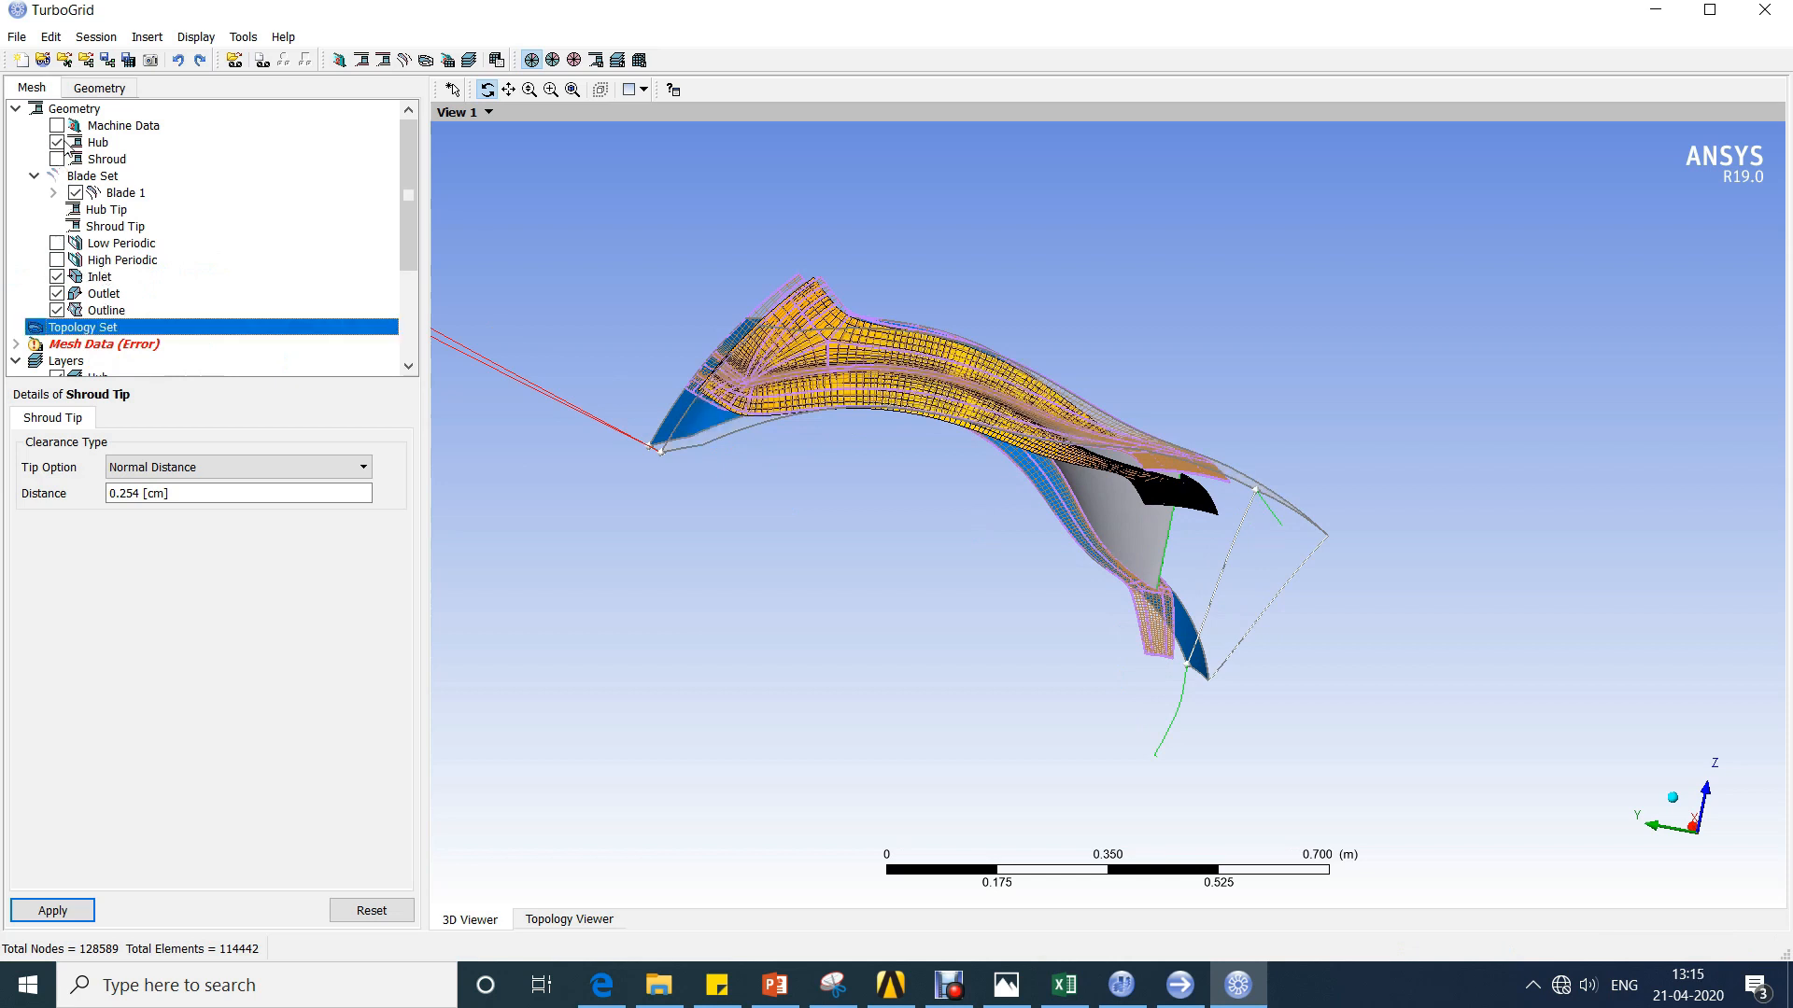
pyautogui.click(57, 310)
pyautogui.click(57, 310)
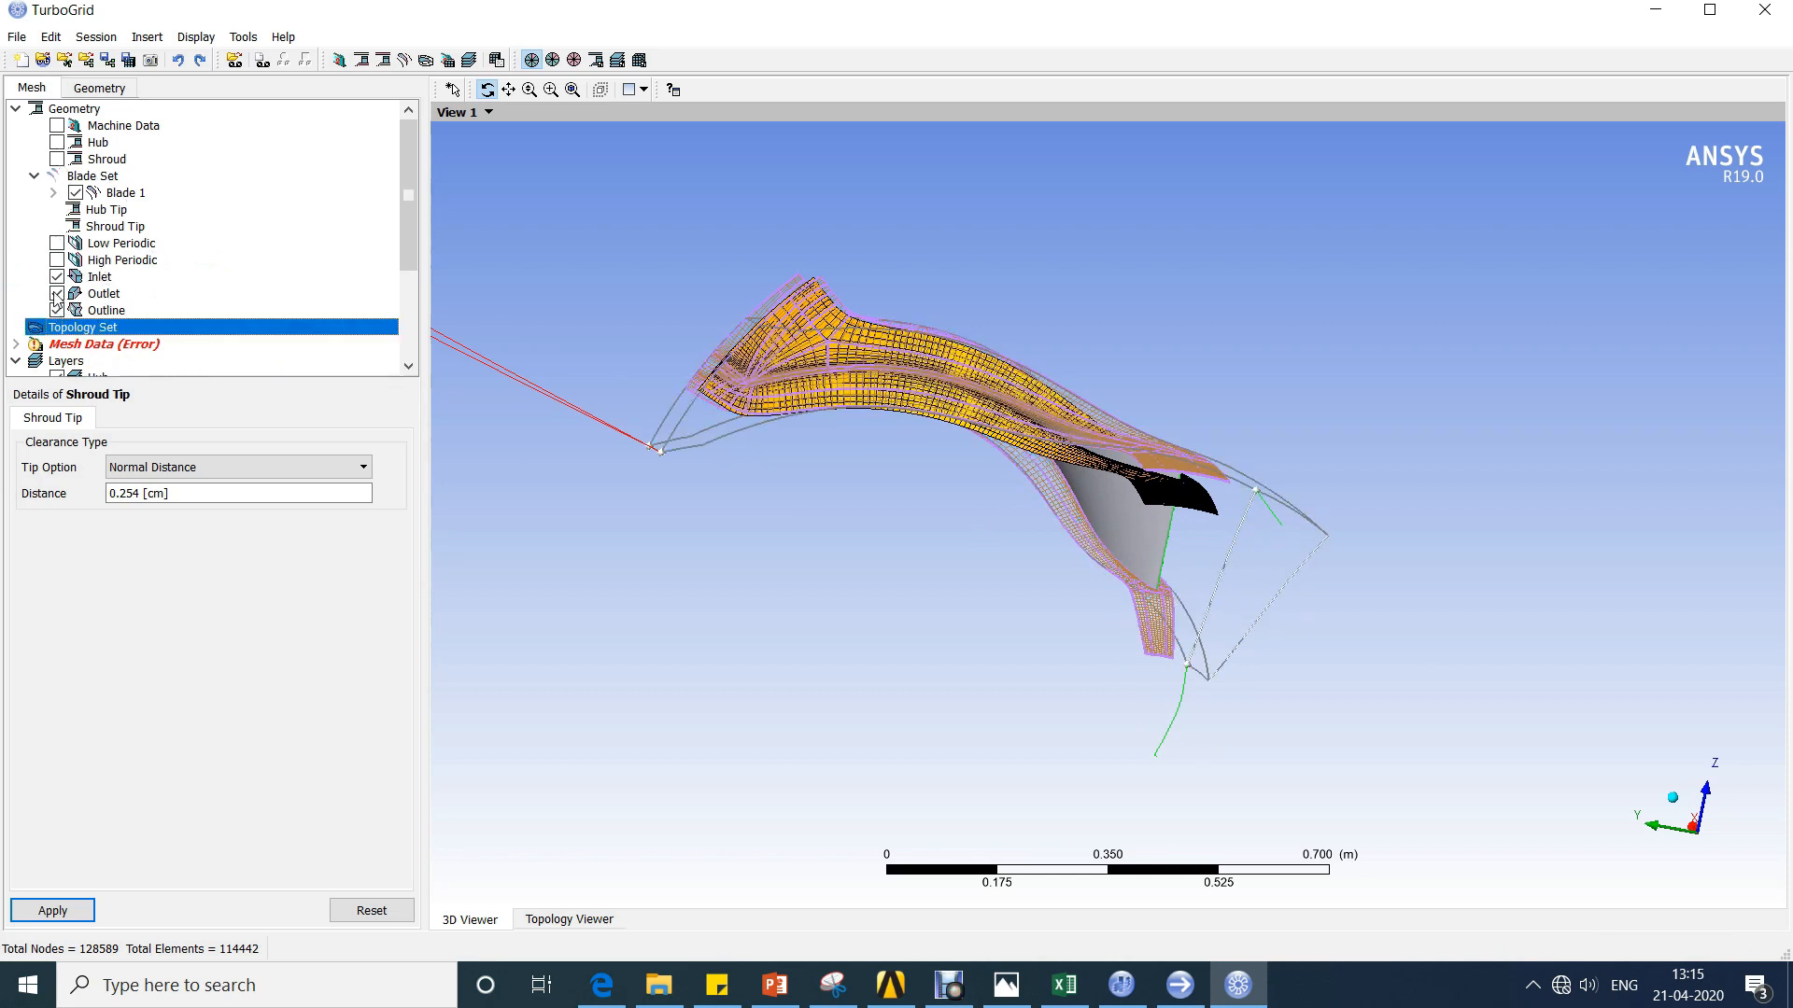
pyautogui.click(57, 277)
pyautogui.moveTo(1264, 471); pyautogui.dragTo(1122, 590)
pyautogui.scroll(-3, 171, 313)
pyautogui.click(57, 310)
pyautogui.keyDown('ctrl'); pyautogui.moveTo(1122, 590); pyautogui.dragTo(1102, 546, button='middle'); pyautogui.keyUp('ctrl')
# Examine the 3D Mesh node and element counts and the Topology Set's definition.
pyautogui.click(75, 327)
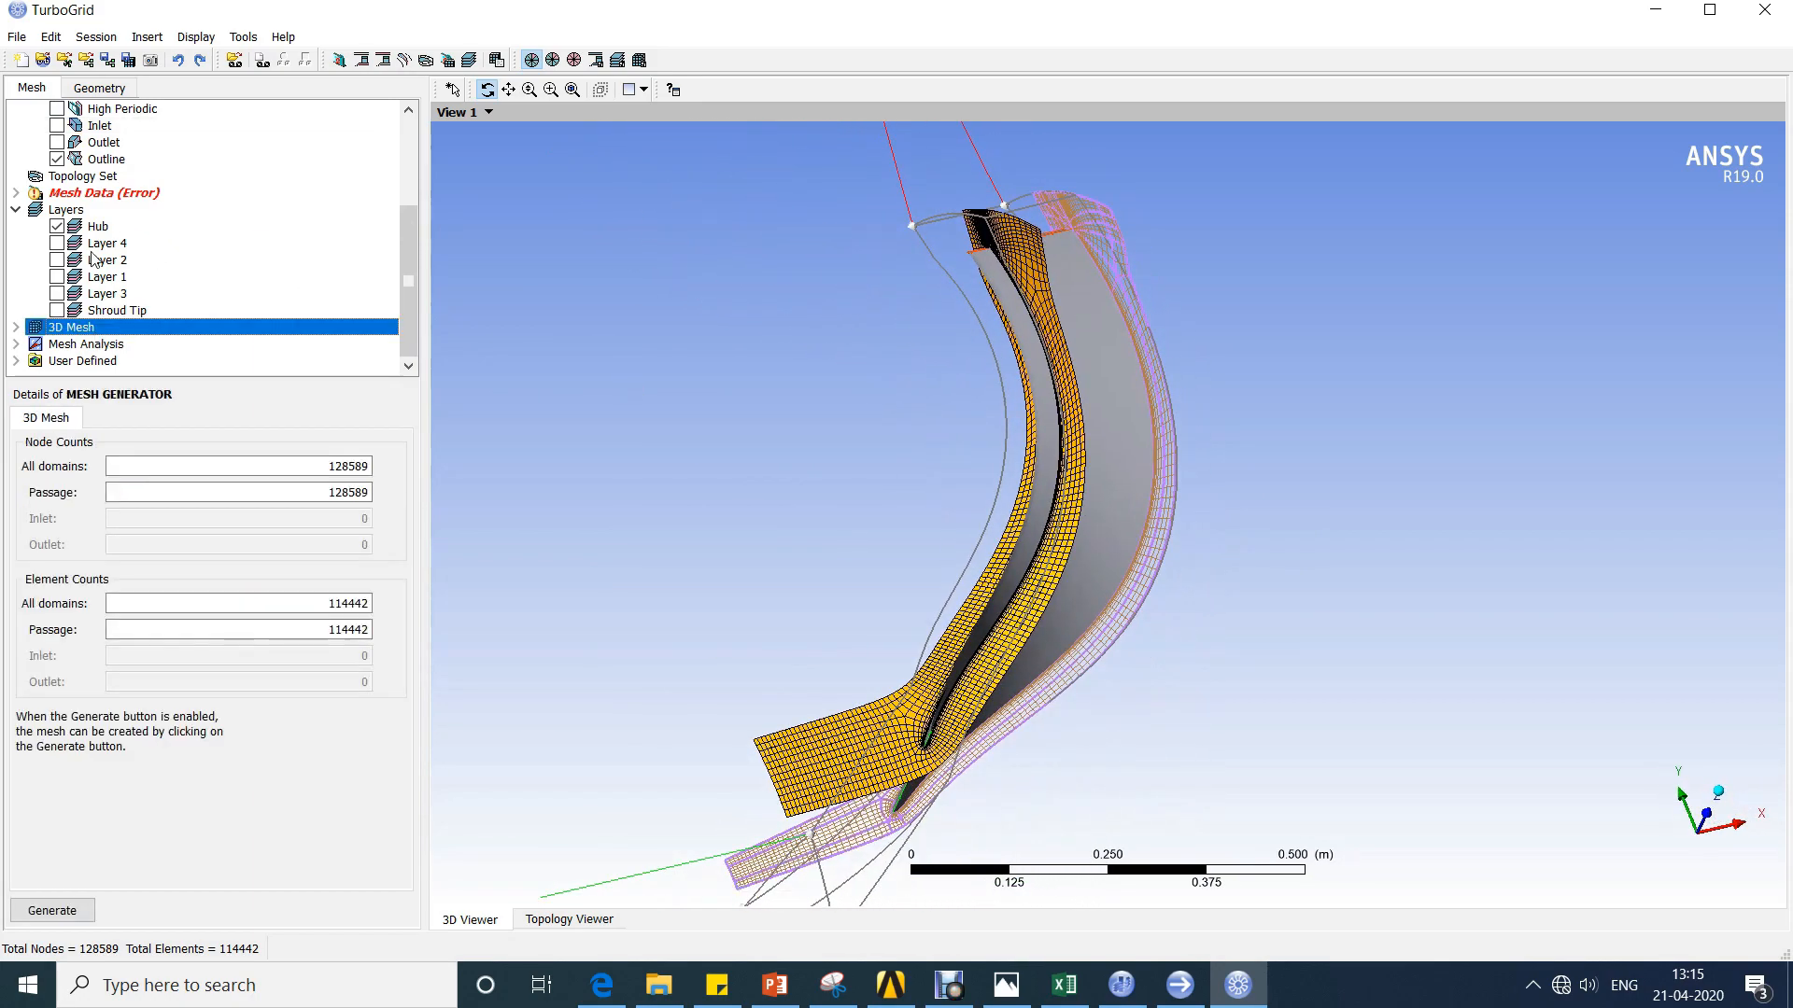
pyautogui.click(106, 178)
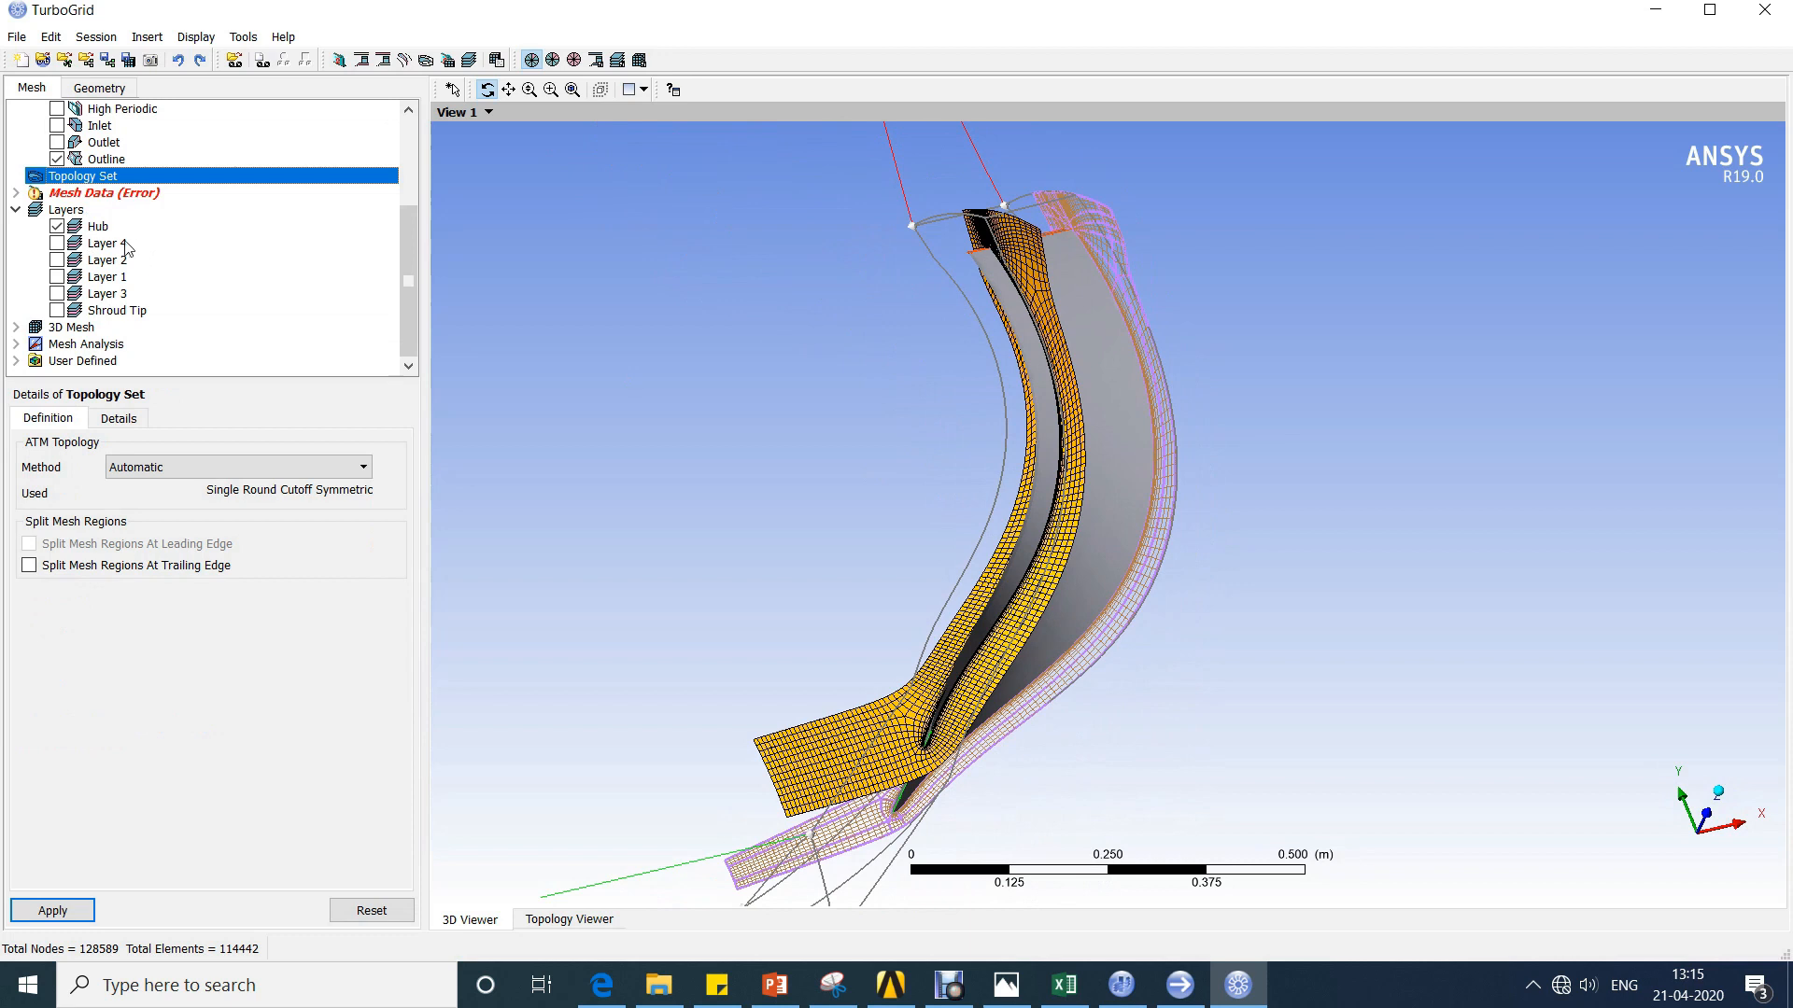
# In Mesh Data, set the near-wall element size specification to y+ with a Reynolds number of 1.5e+06.
pyautogui.click(16, 192)
pyautogui.click(105, 193)
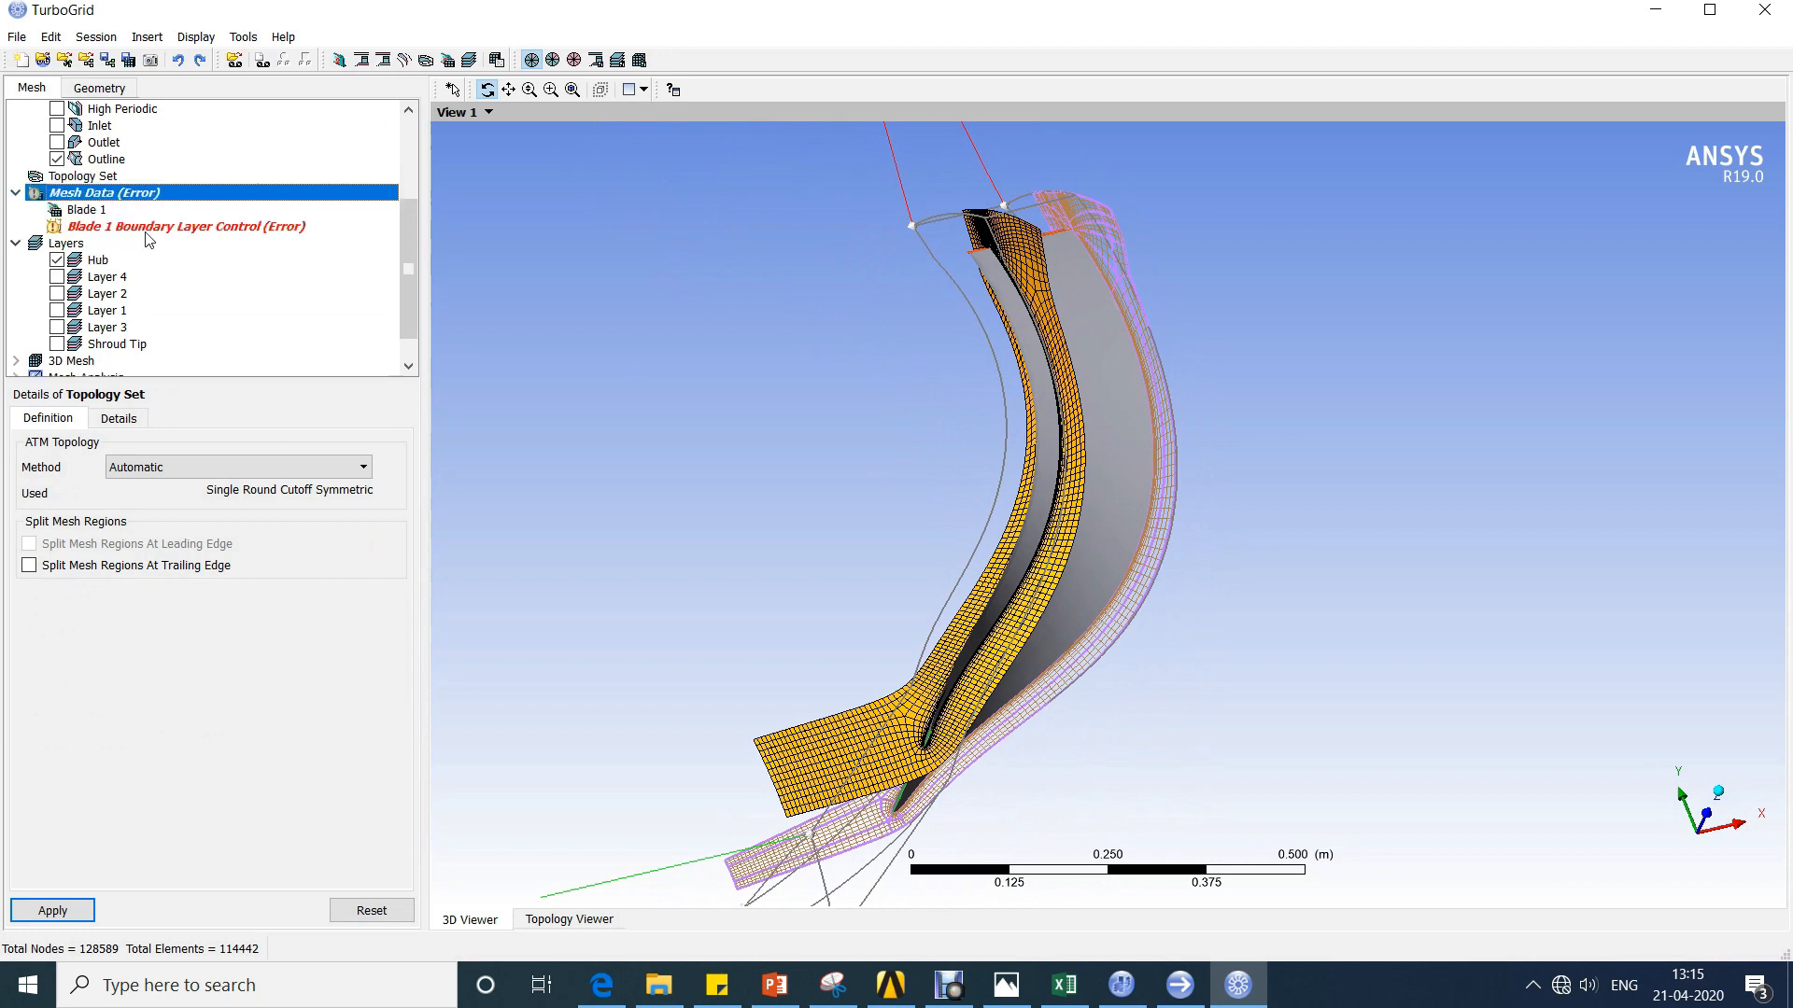
pyautogui.click(137, 695)
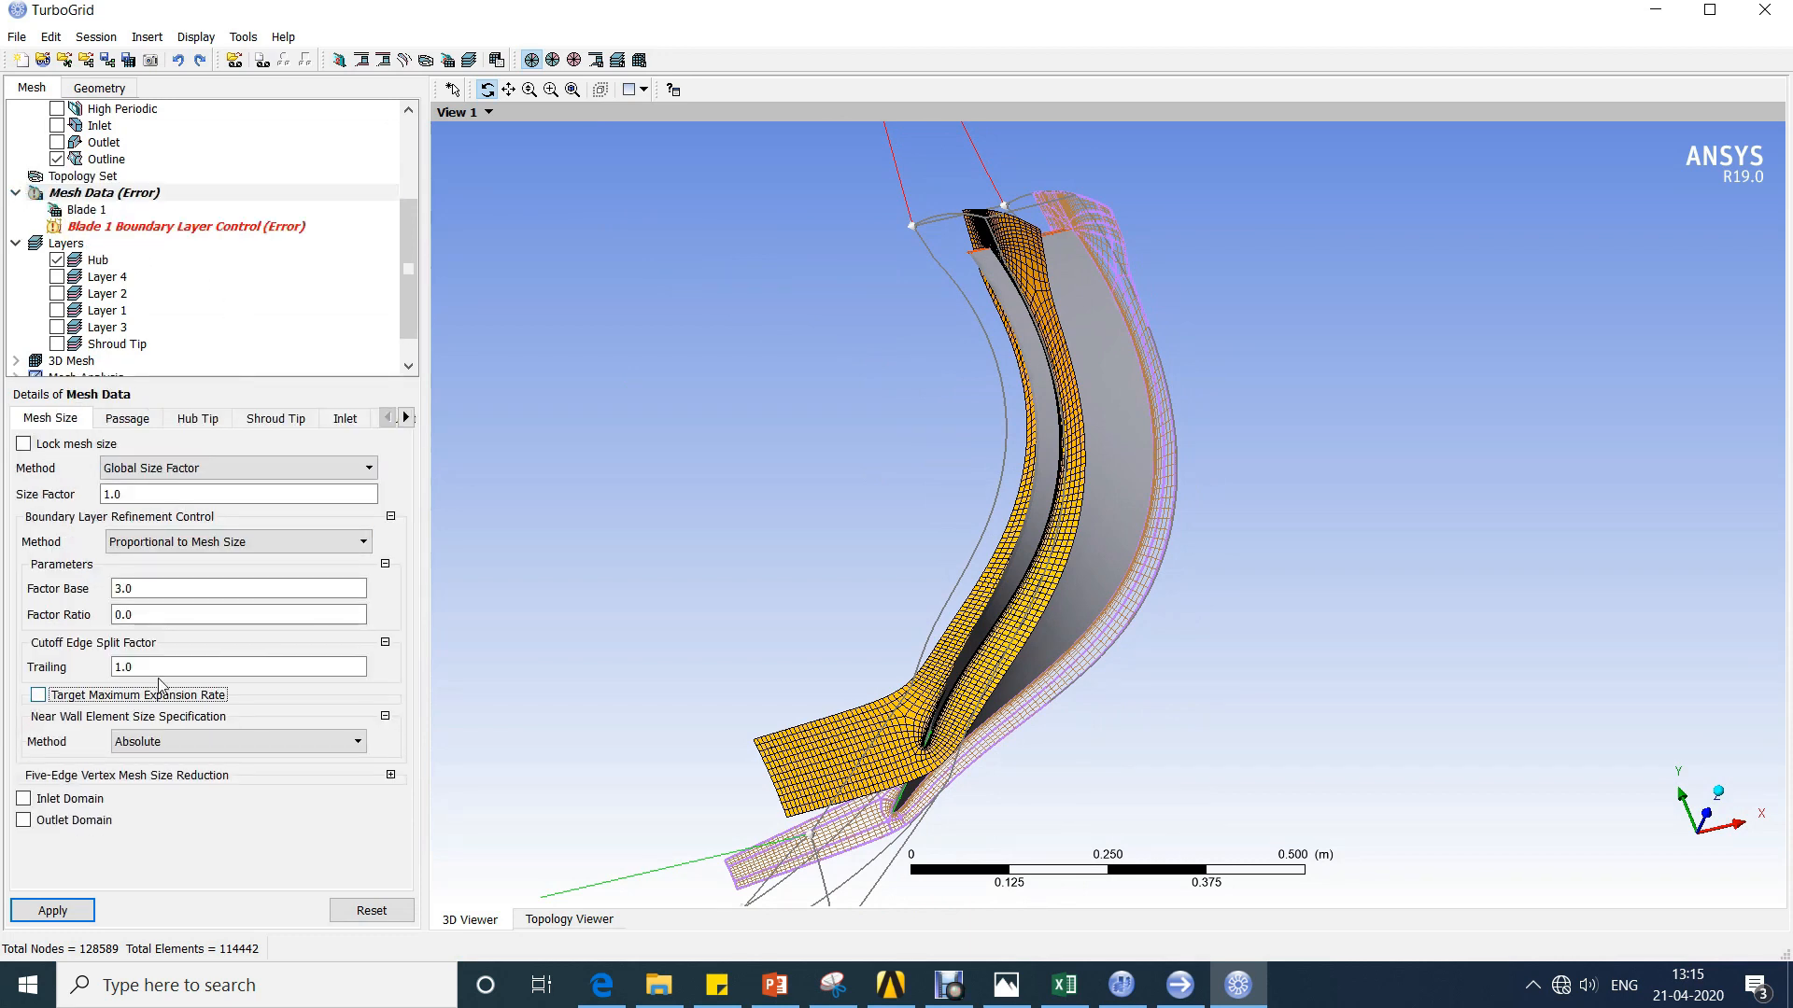
pyautogui.click(165, 741)
pyautogui.click(165, 782)
pyautogui.click(126, 768)
pyautogui.click(129, 767)
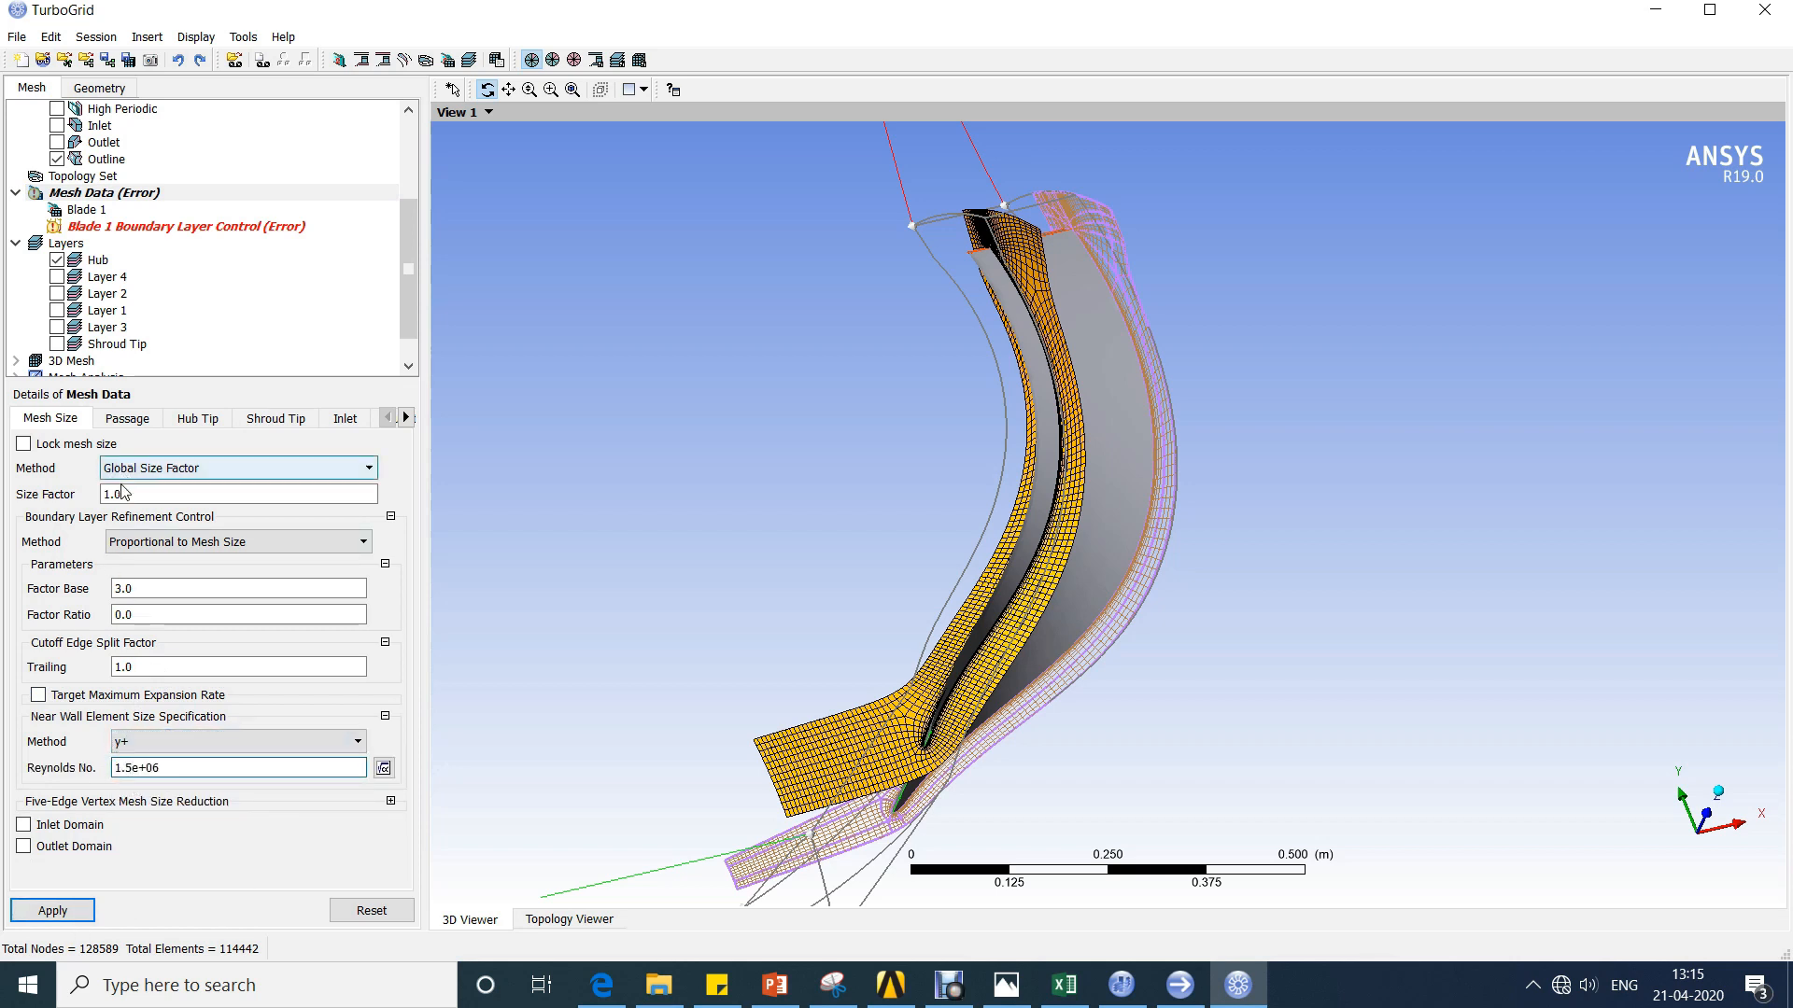
# Keep the boundary layer refinement method at Proportional to Mesh Size and apply the mesh size settings.
pyautogui.click(163, 541)
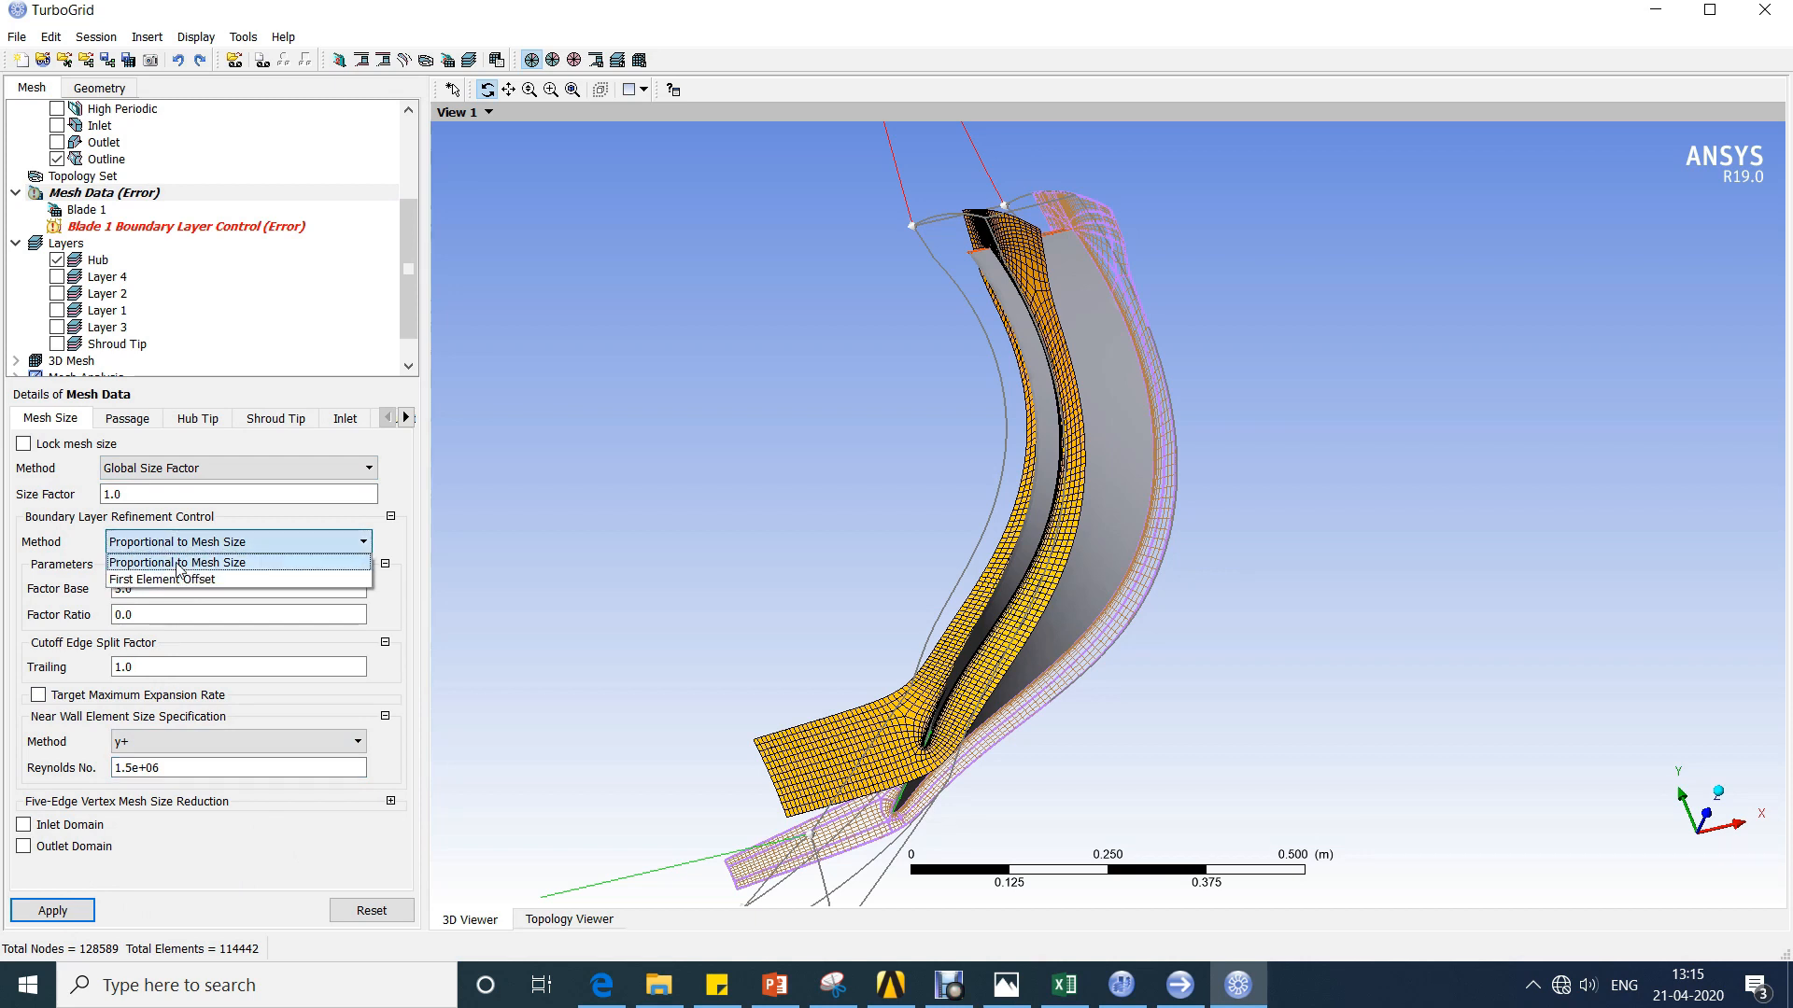
pyautogui.click(179, 563)
pyautogui.click(233, 541)
pyautogui.click(178, 578)
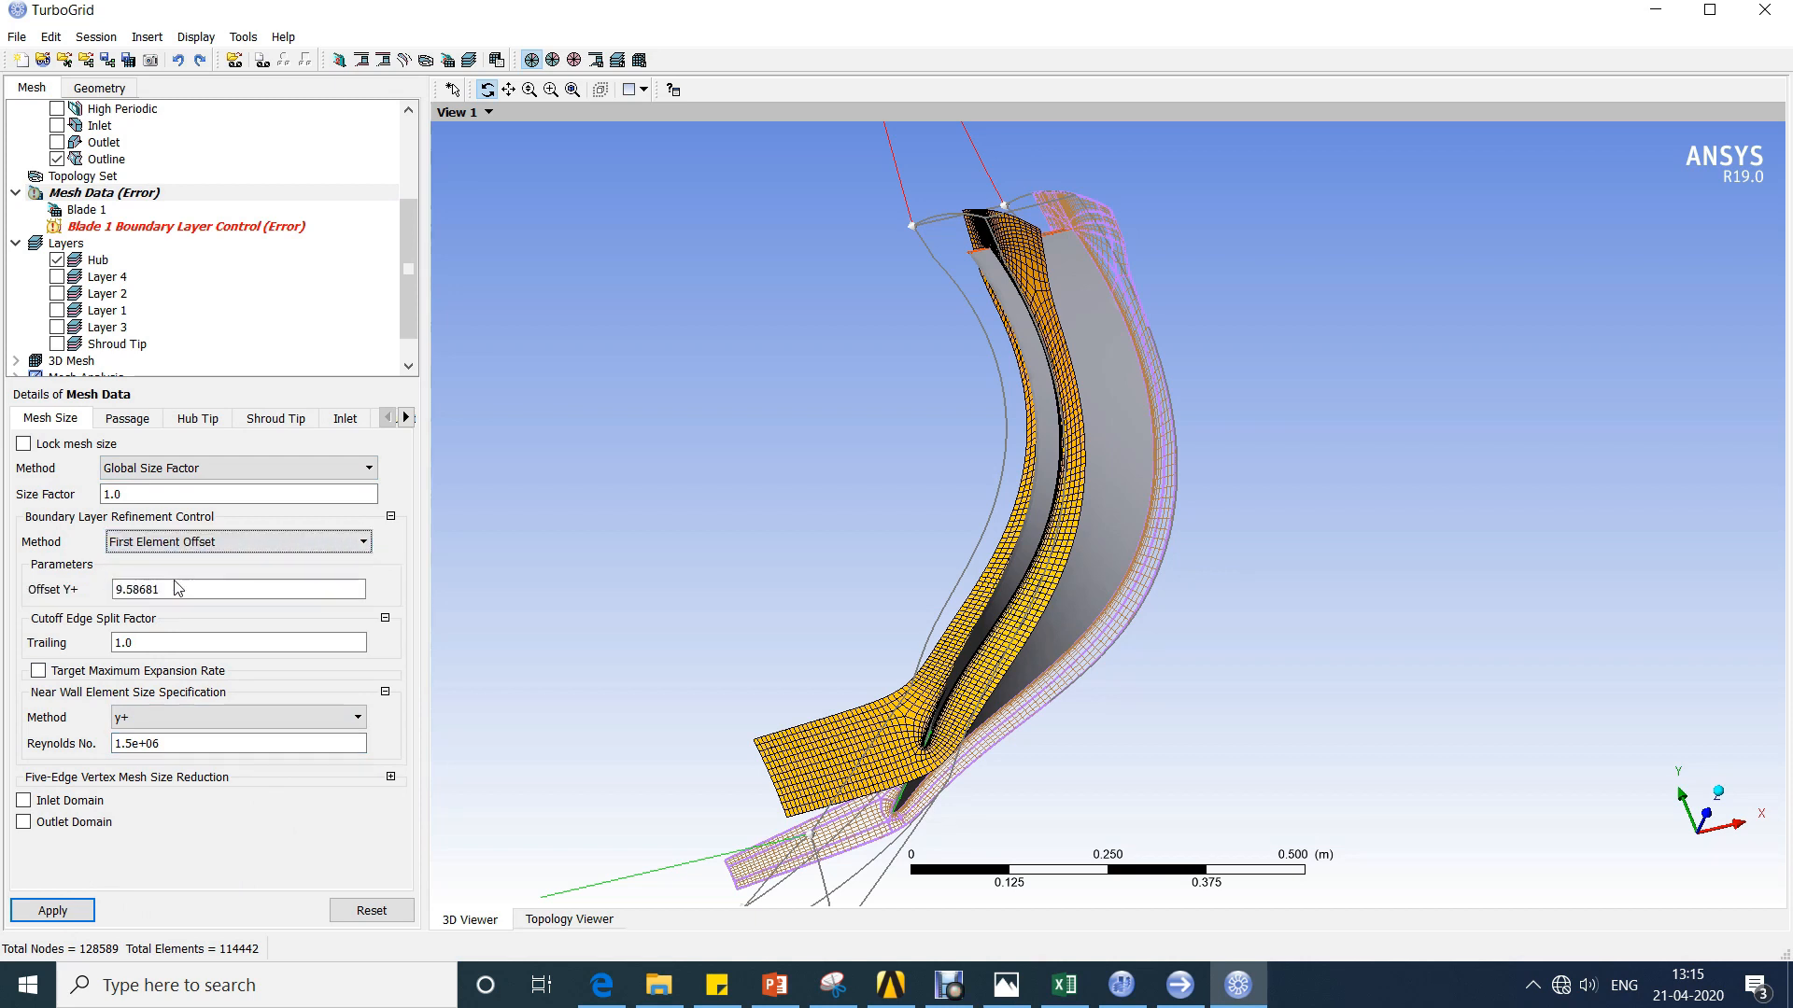
pyautogui.click(182, 541)
pyautogui.click(177, 560)
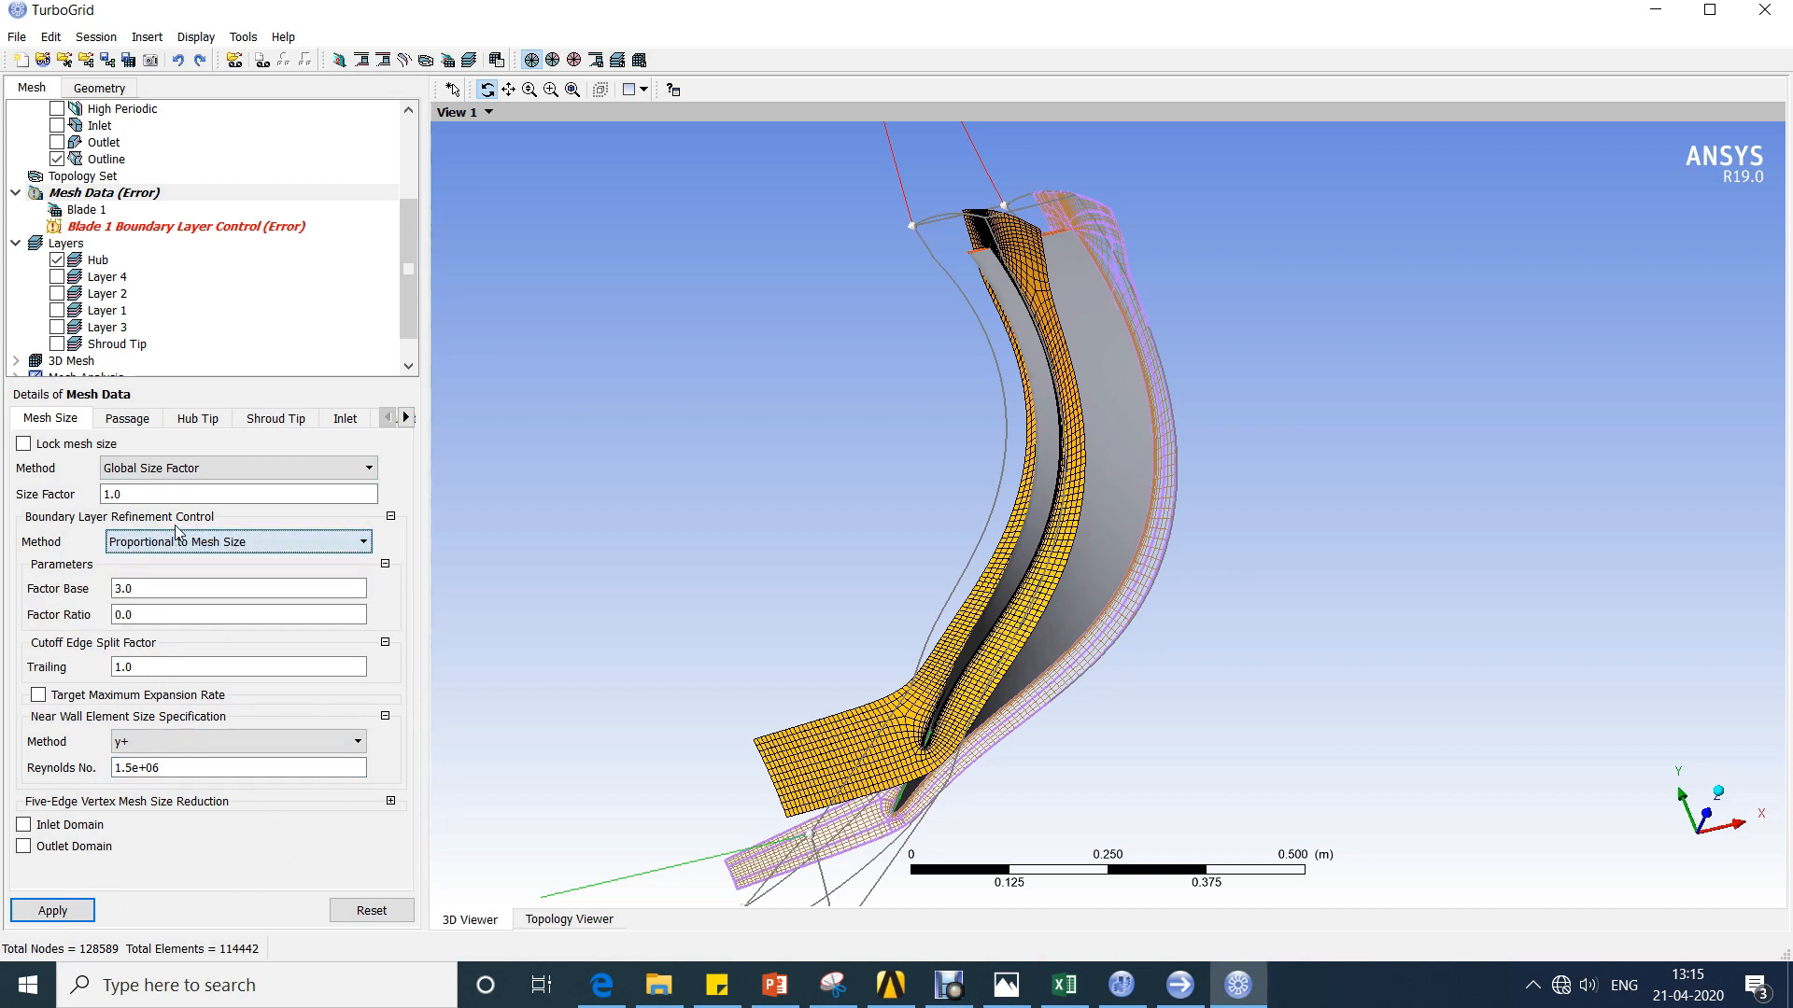
pyautogui.click(56, 912)
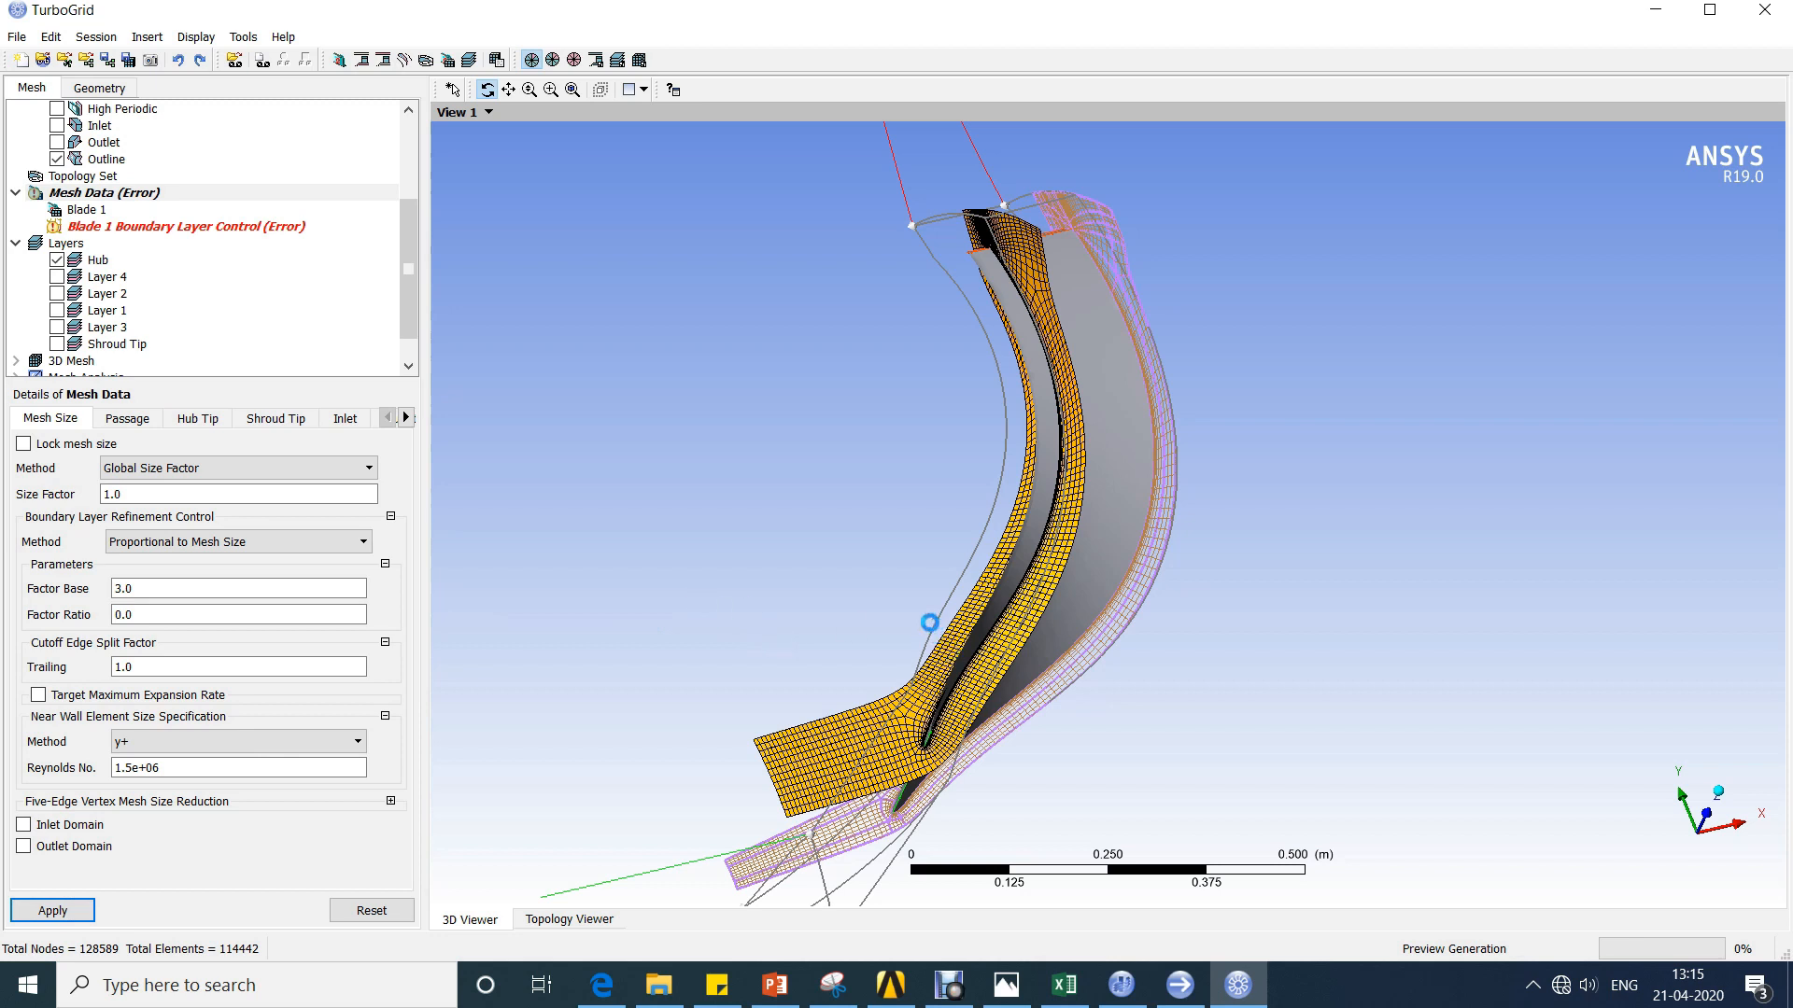
# Set the passage's spanwise blade distribution to Element Count and Size with 30 elements and 10 constant elements, and apply it.
pyautogui.click(140, 419)
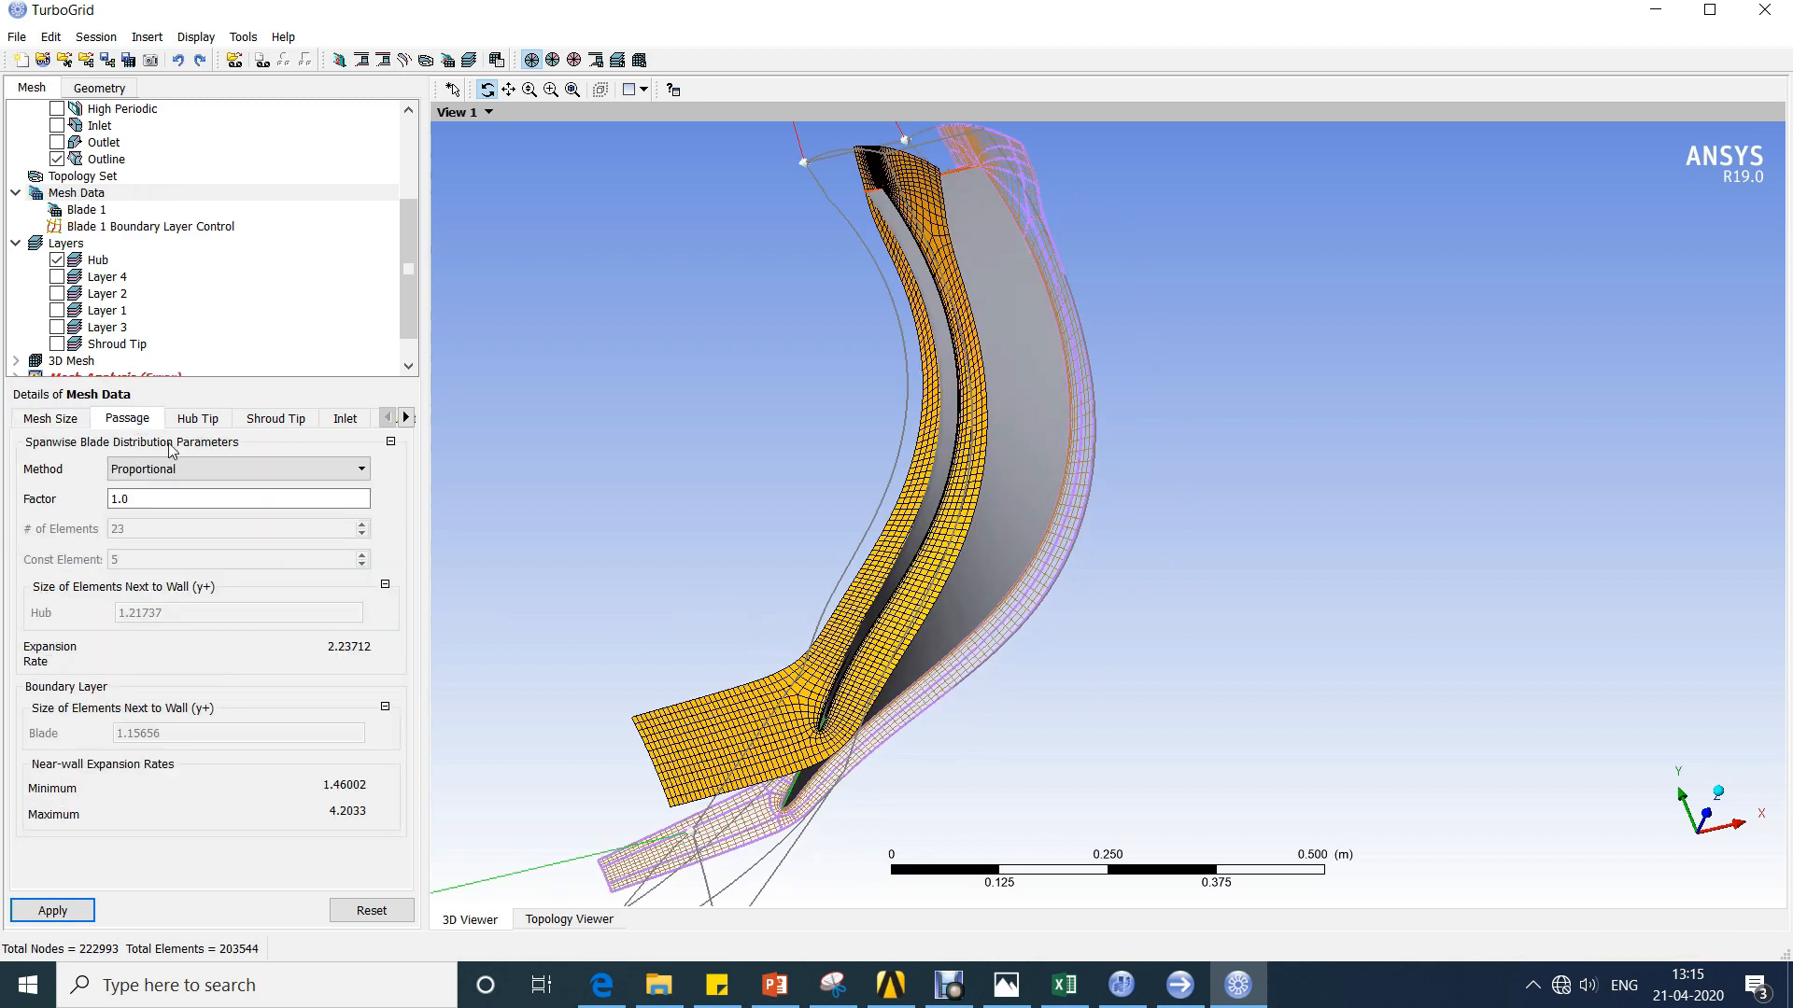
pyautogui.click(180, 473)
pyautogui.click(177, 505)
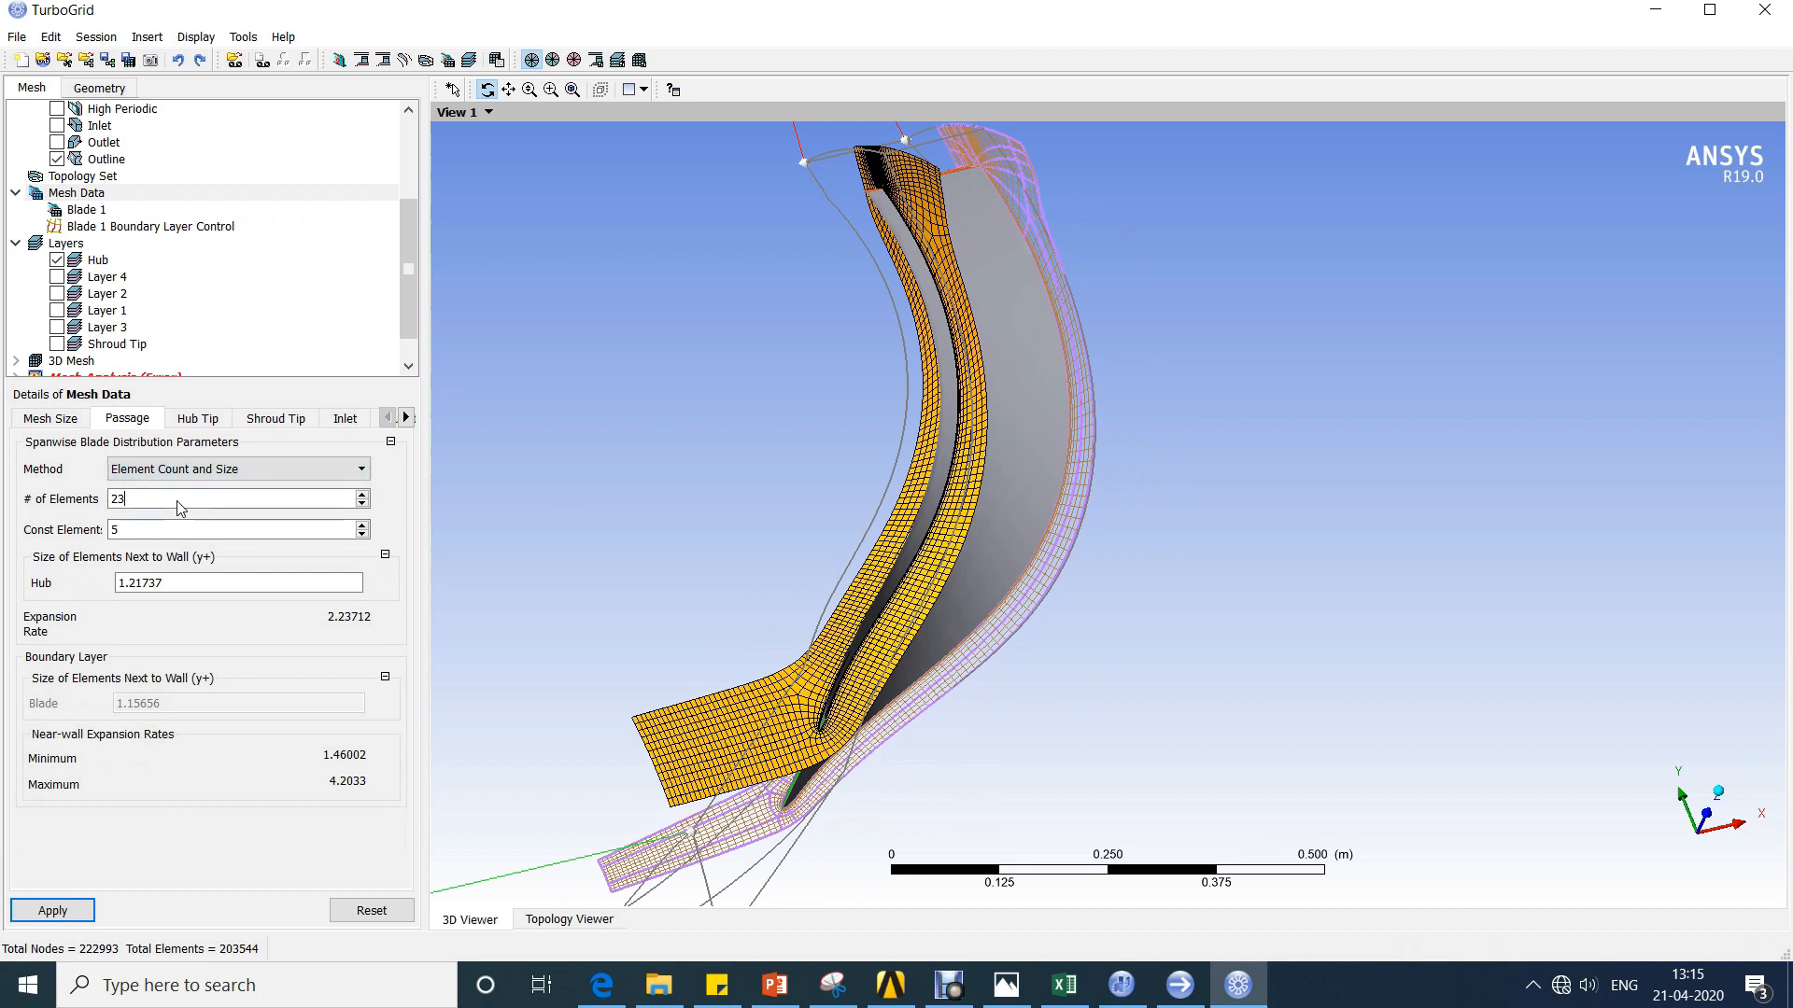
pyautogui.moveTo(178, 503); pyautogui.dragTo(14, 502)
pyautogui.press('Tab')
pyautogui.write('10')
pyautogui.click(52, 911)
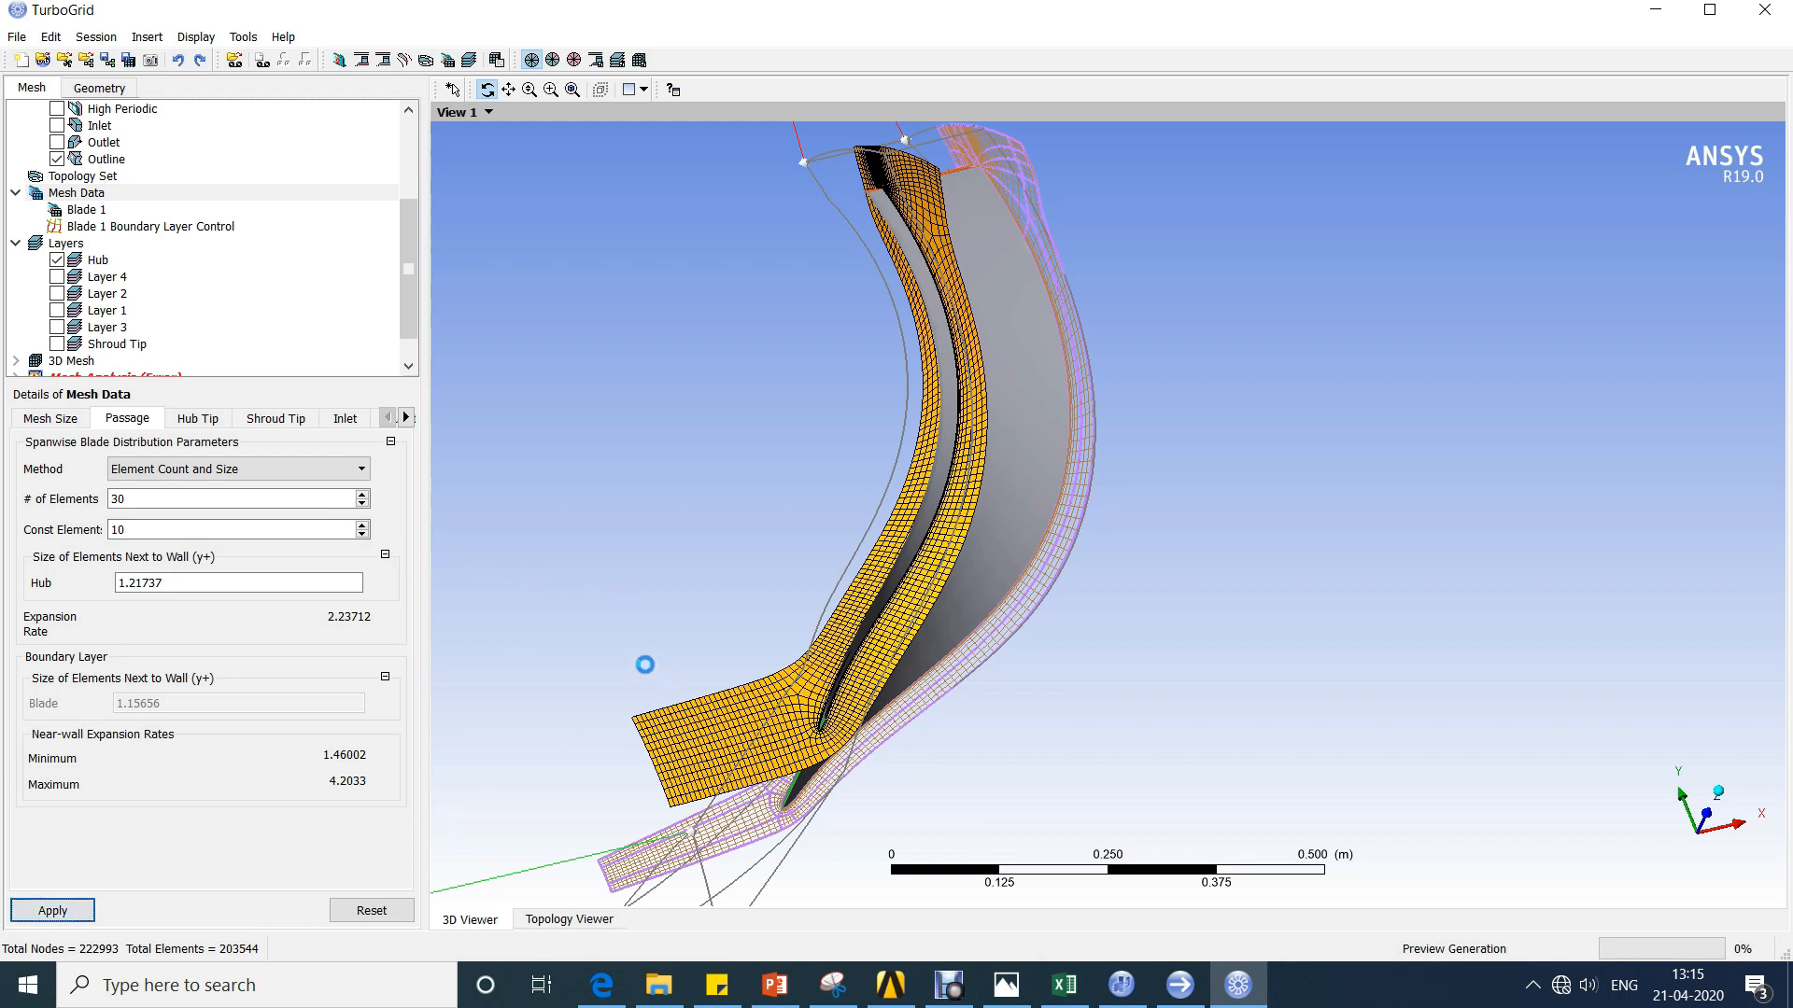
# Review the Hub Tip, Shroud Tip and Inlet settings of the Mesh Data.
pyautogui.moveTo(689, 652); pyautogui.dragTo(685, 598)
pyautogui.click(183, 419)
pyautogui.click(278, 419)
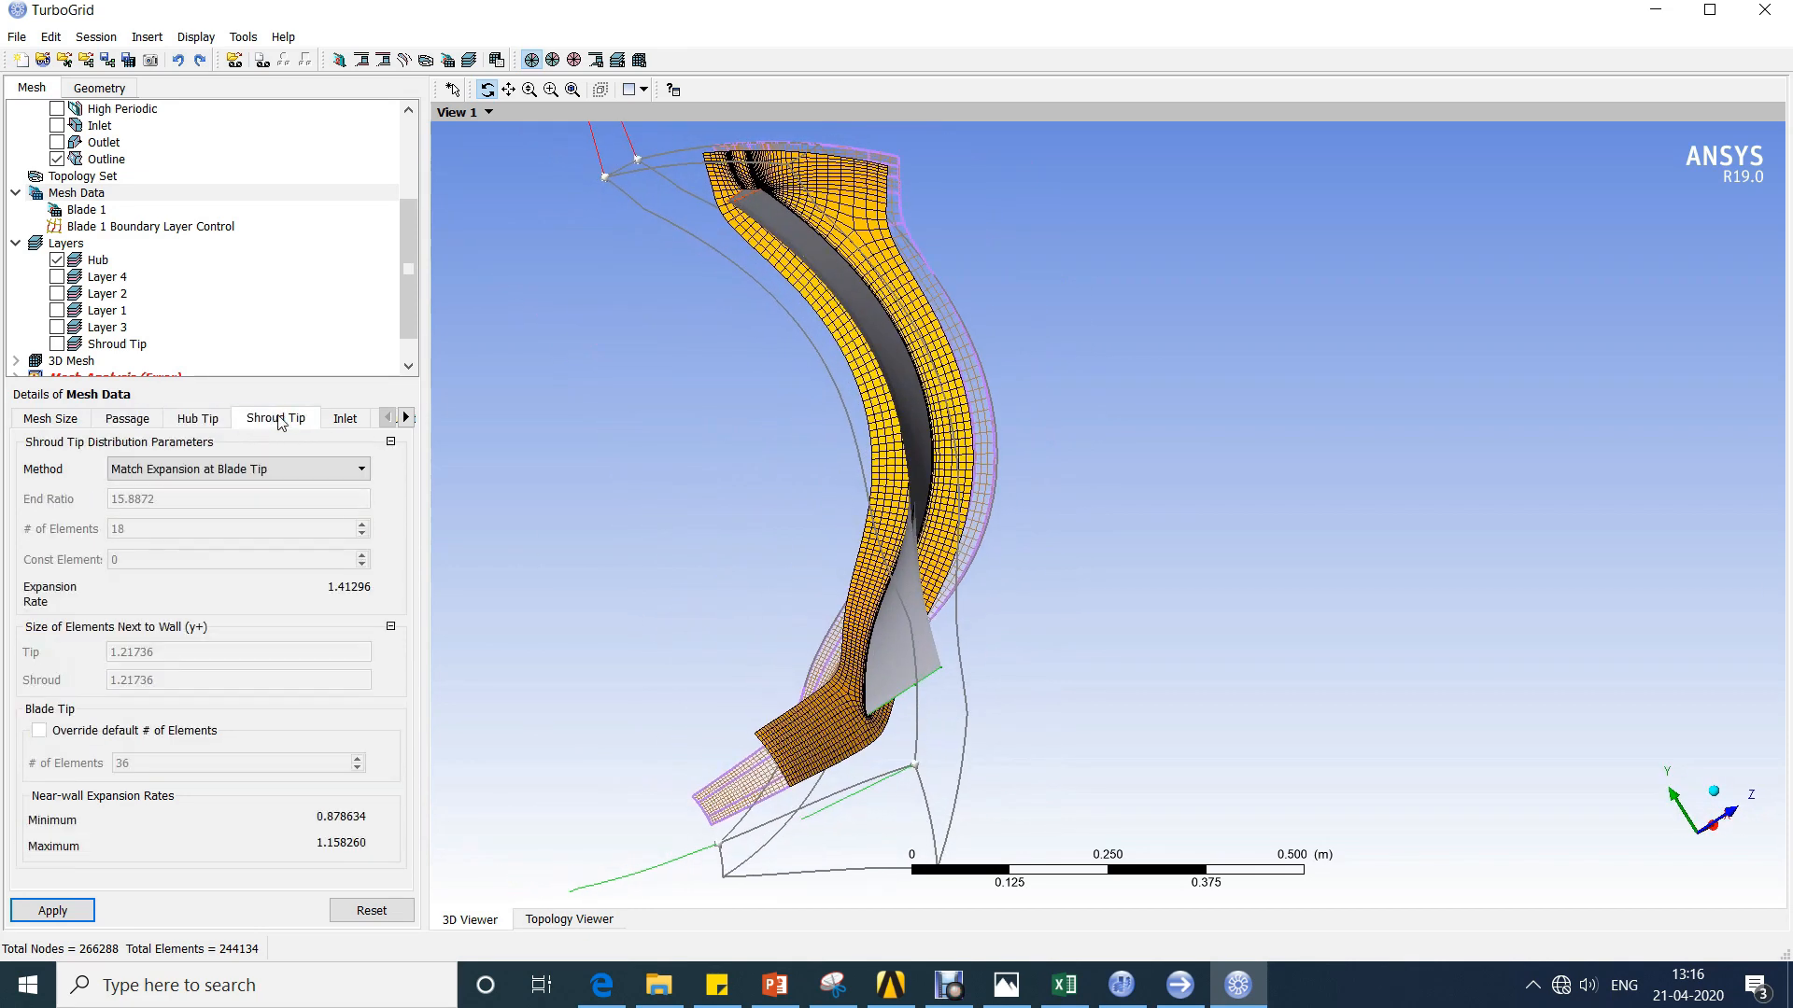
pyautogui.click(348, 419)
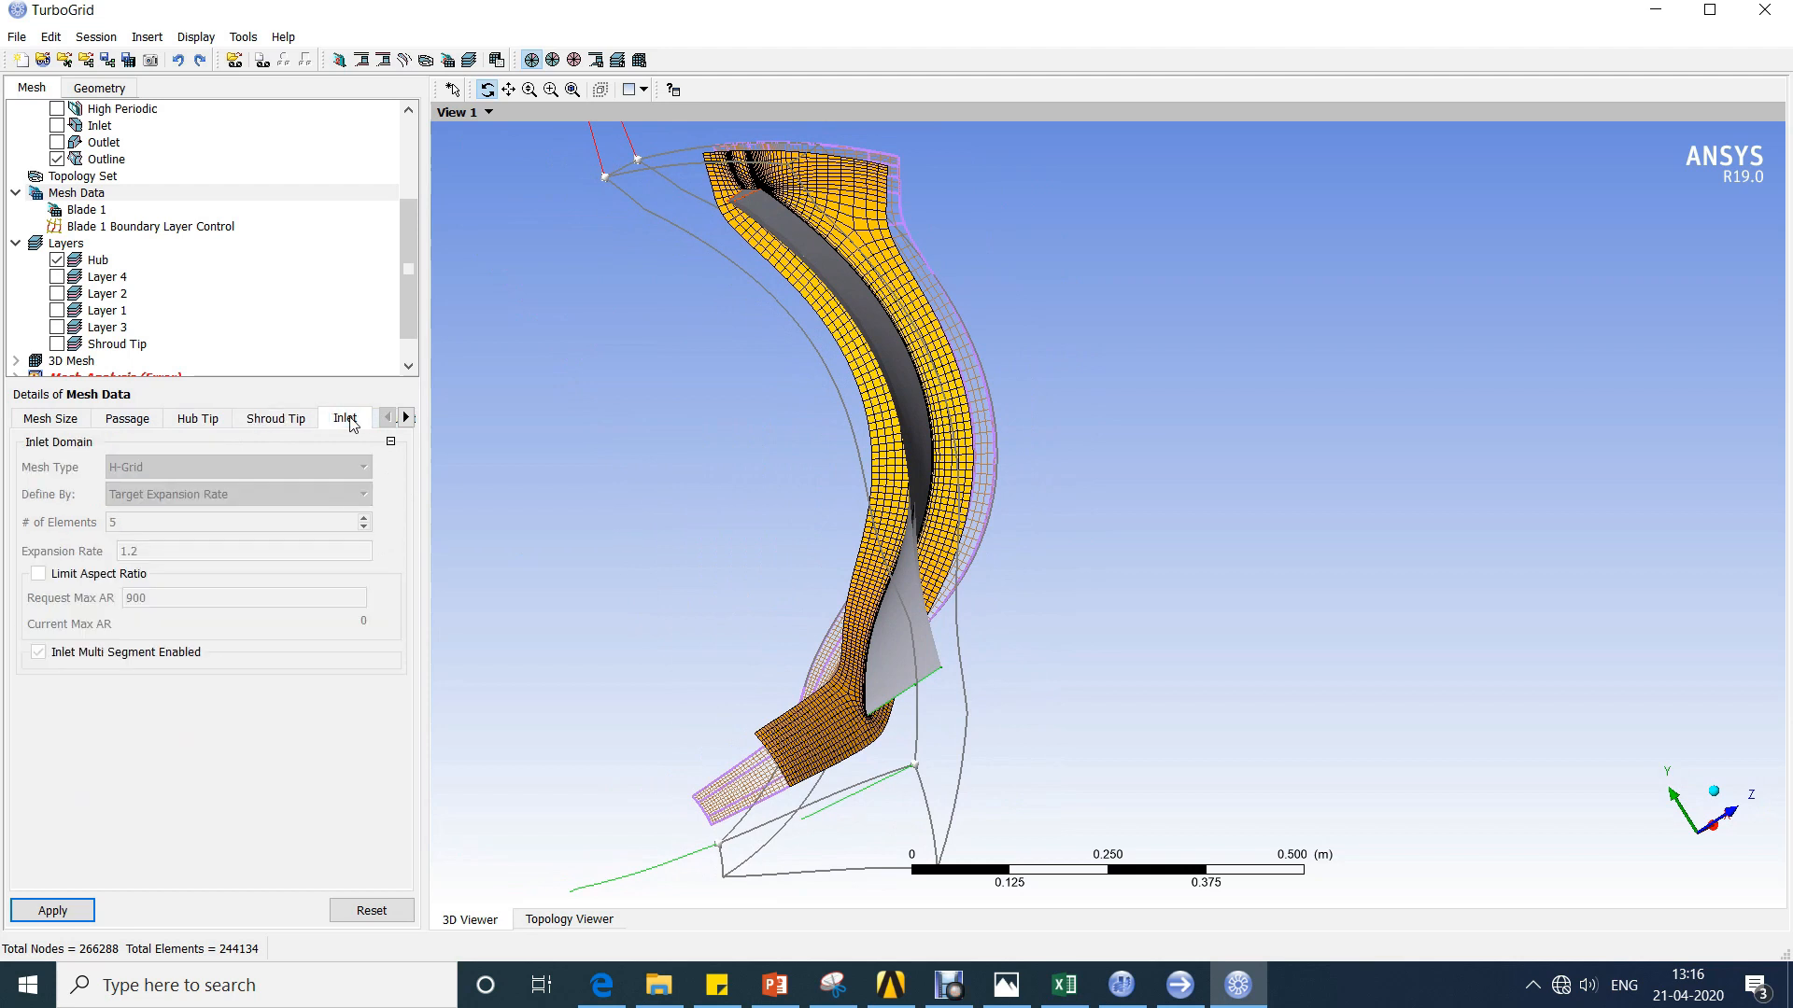
pyautogui.click(30, 420)
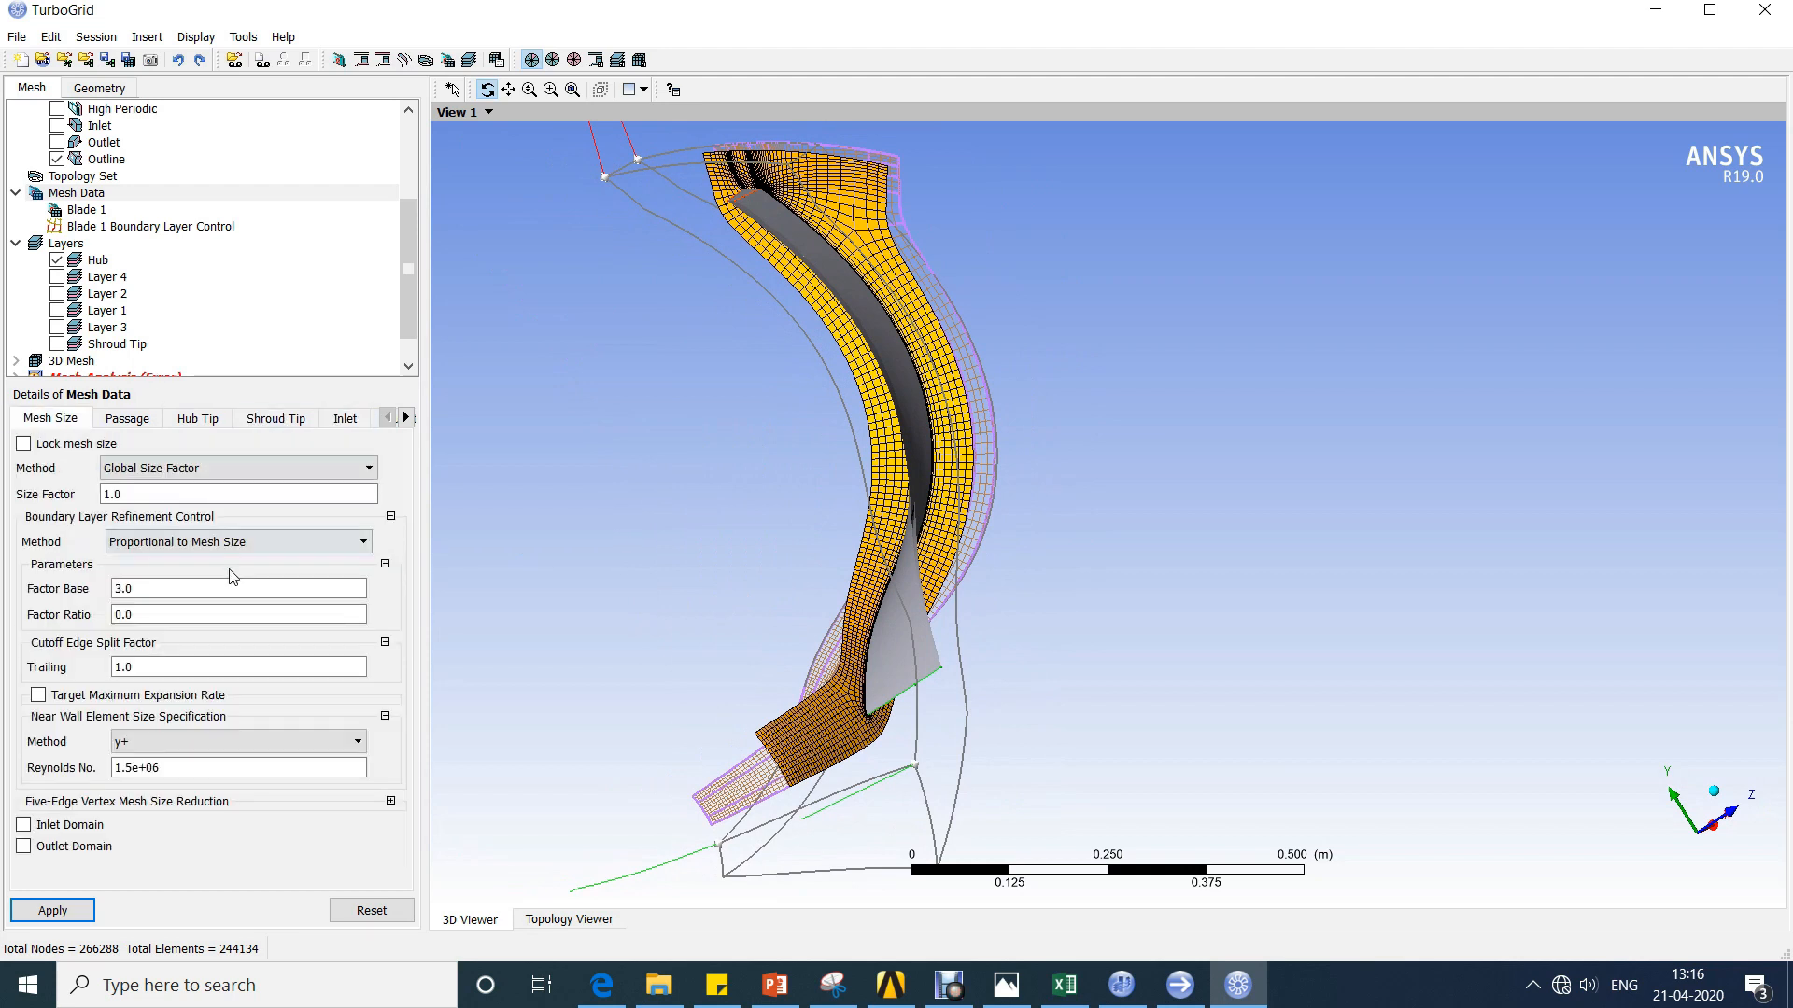
# Create the 3D mesh from the Mesh Data and check its quality in the Mesh Statistics.
pyautogui.rightClick(124, 194)
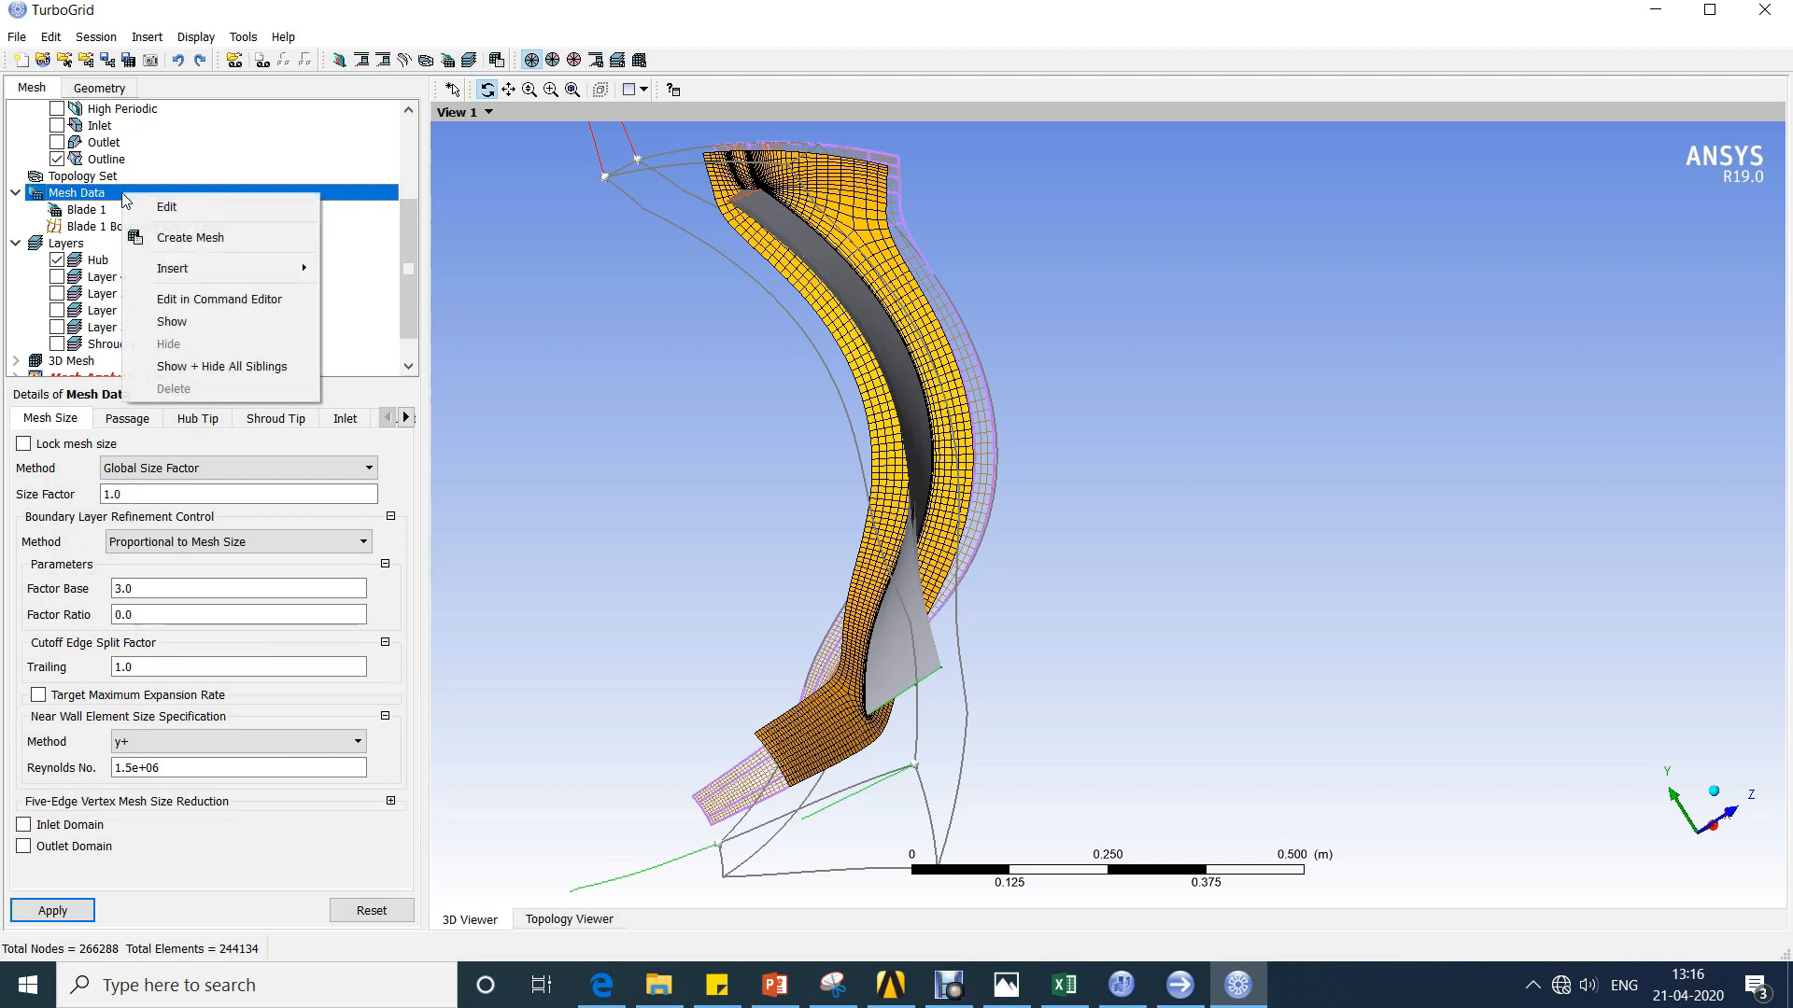
pyautogui.click(202, 241)
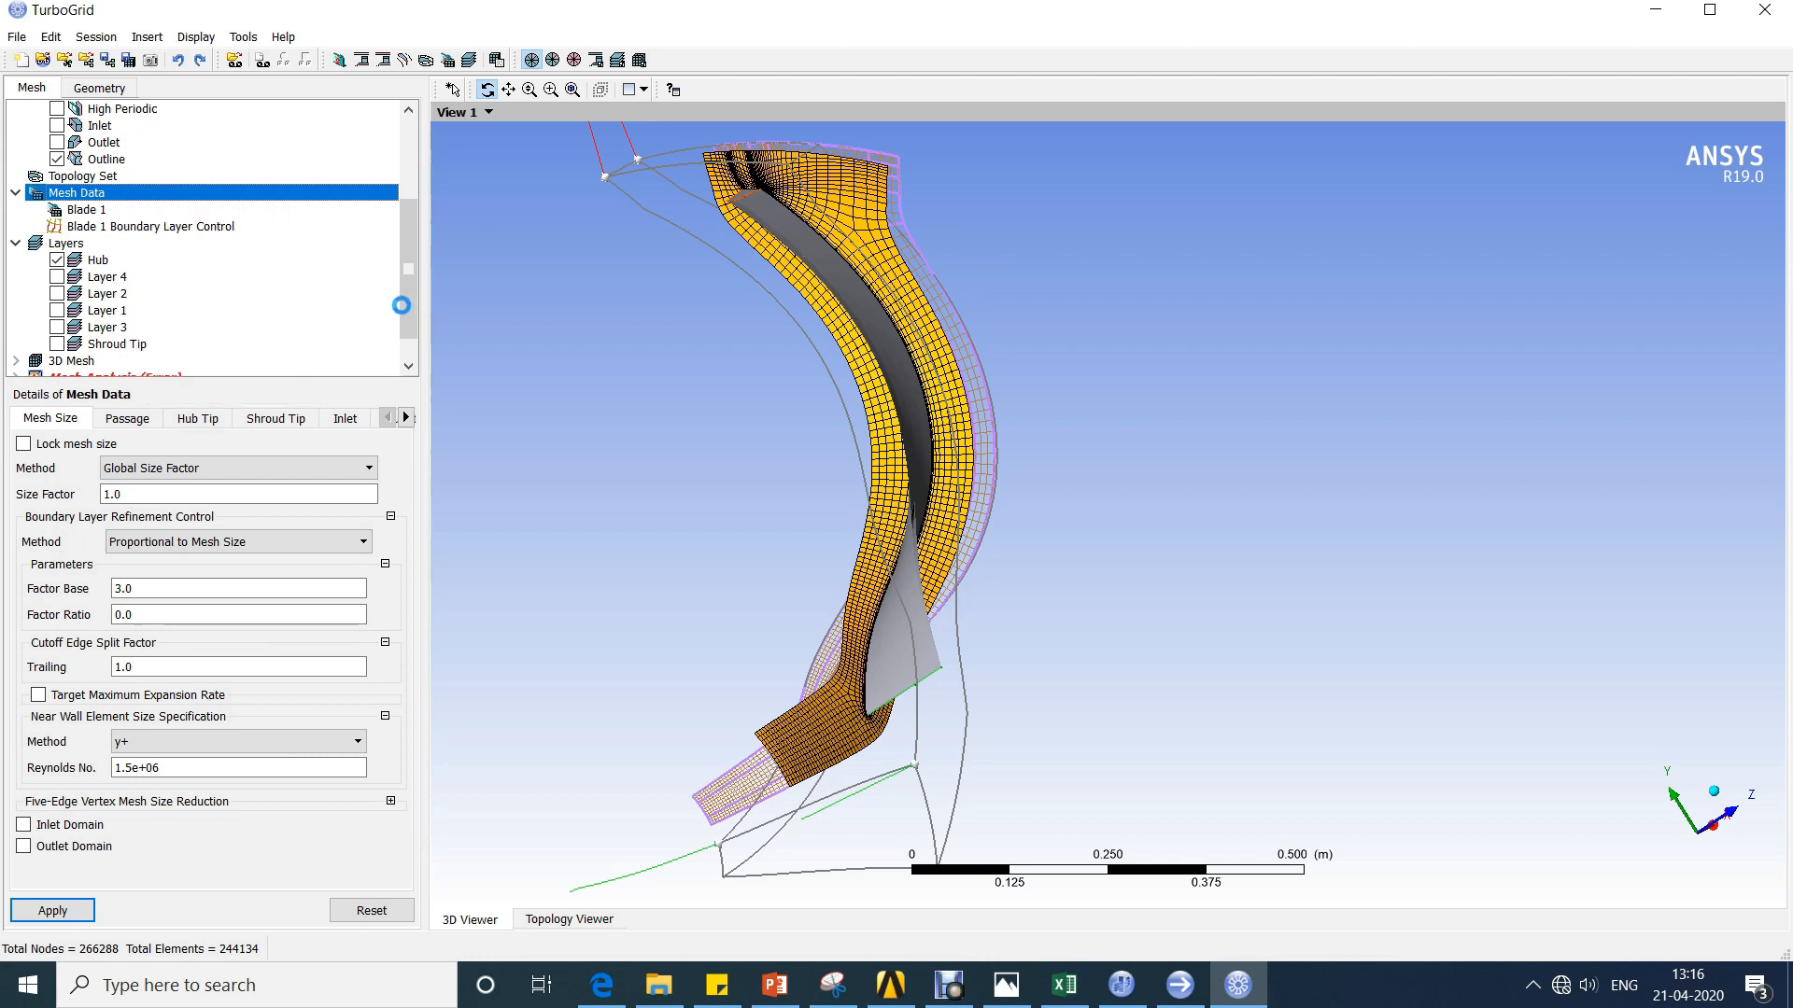
pyautogui.scroll(-1, 402, 305)
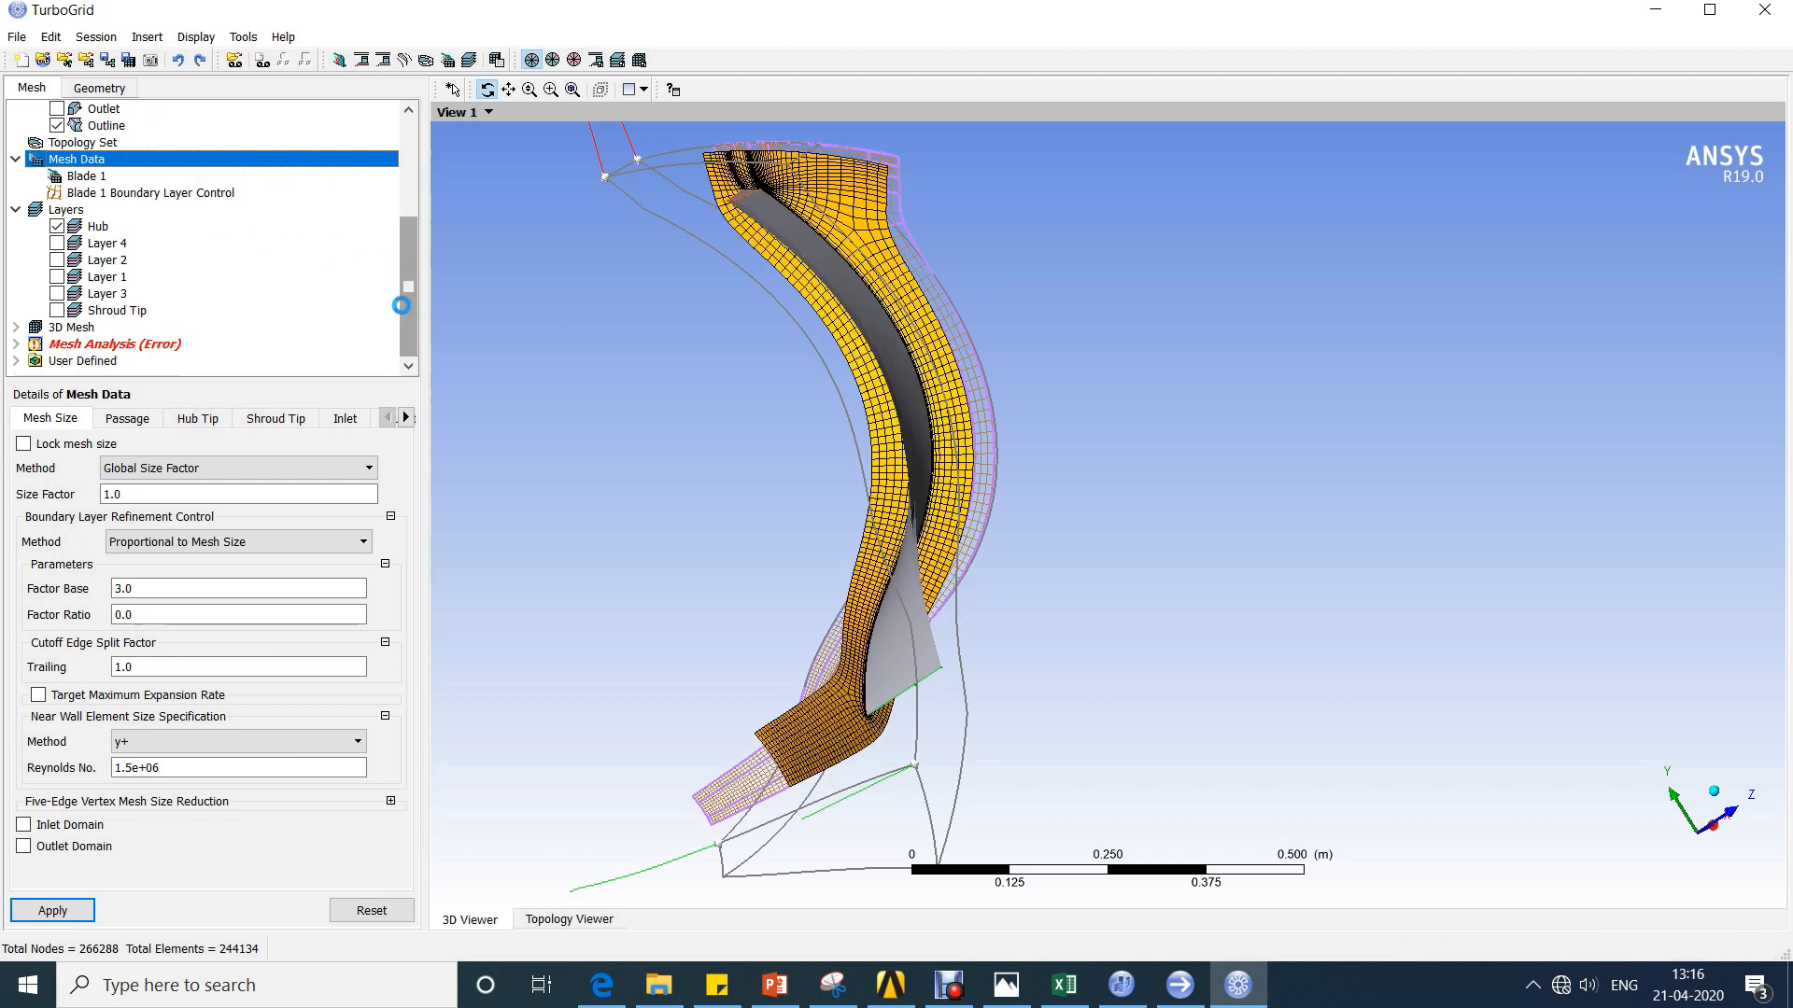
pyautogui.doubleClick(183, 345)
pyautogui.moveTo(532, 438); pyautogui.dragTo(413, 478)
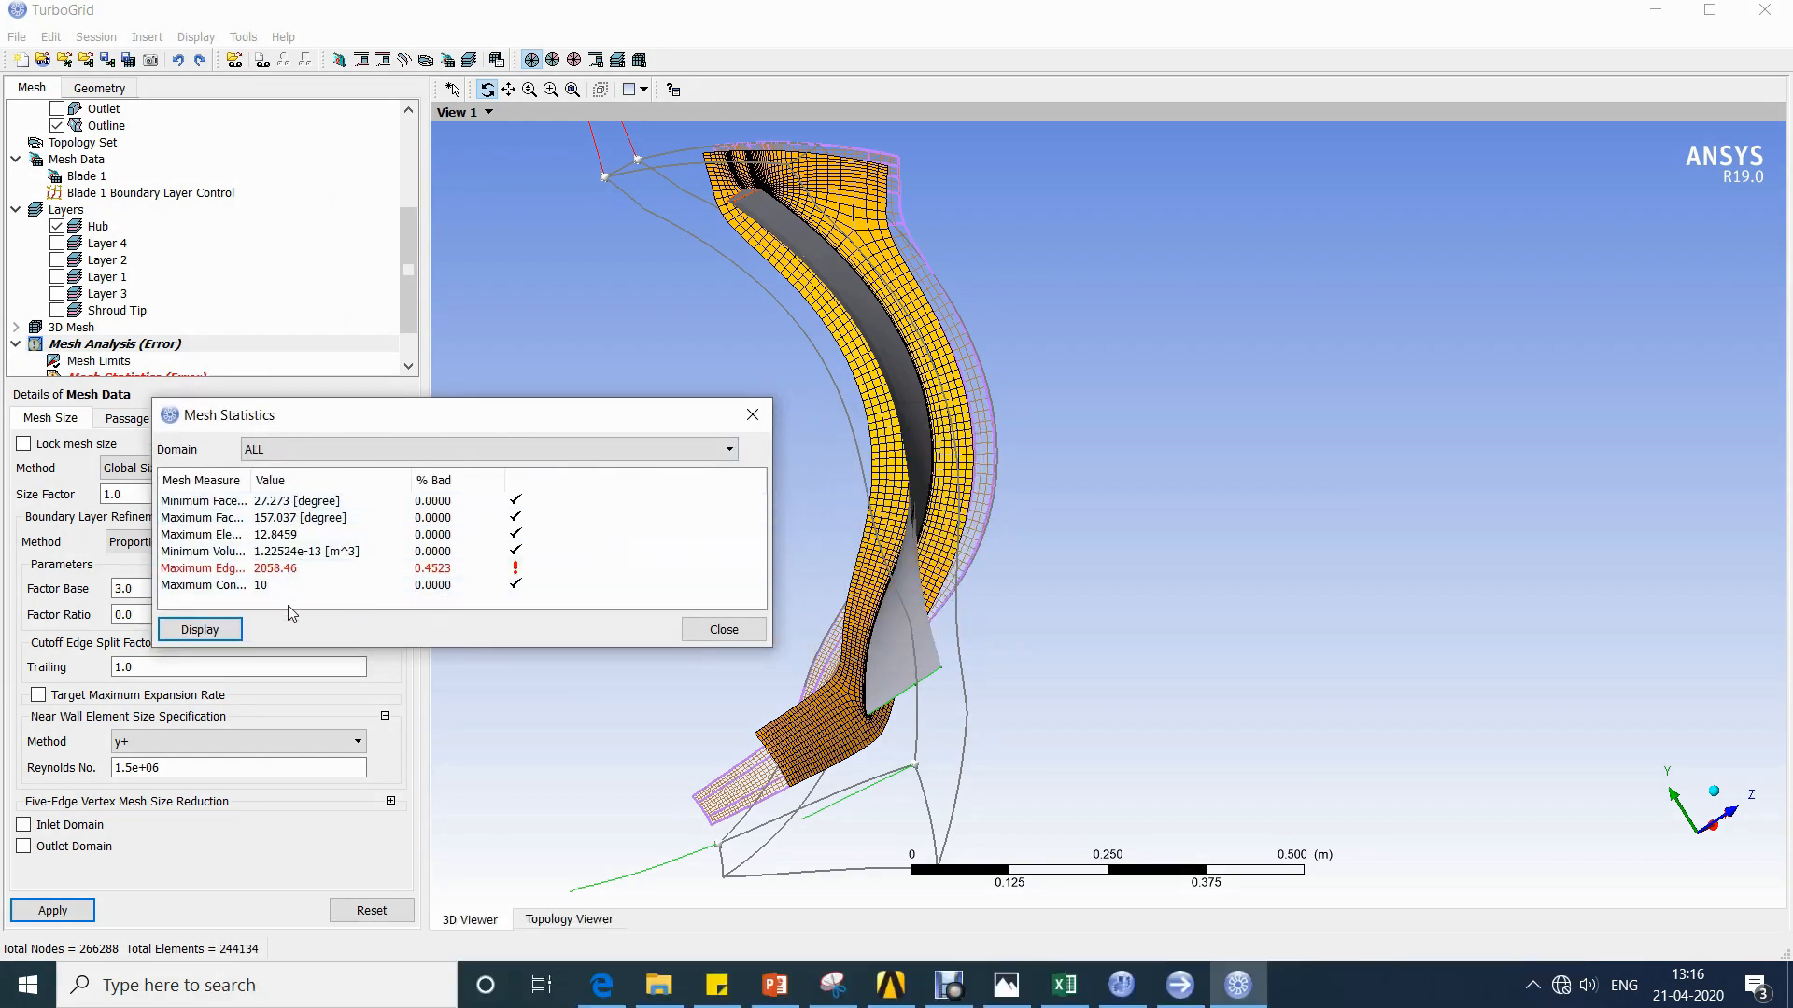
pyautogui.click(752, 415)
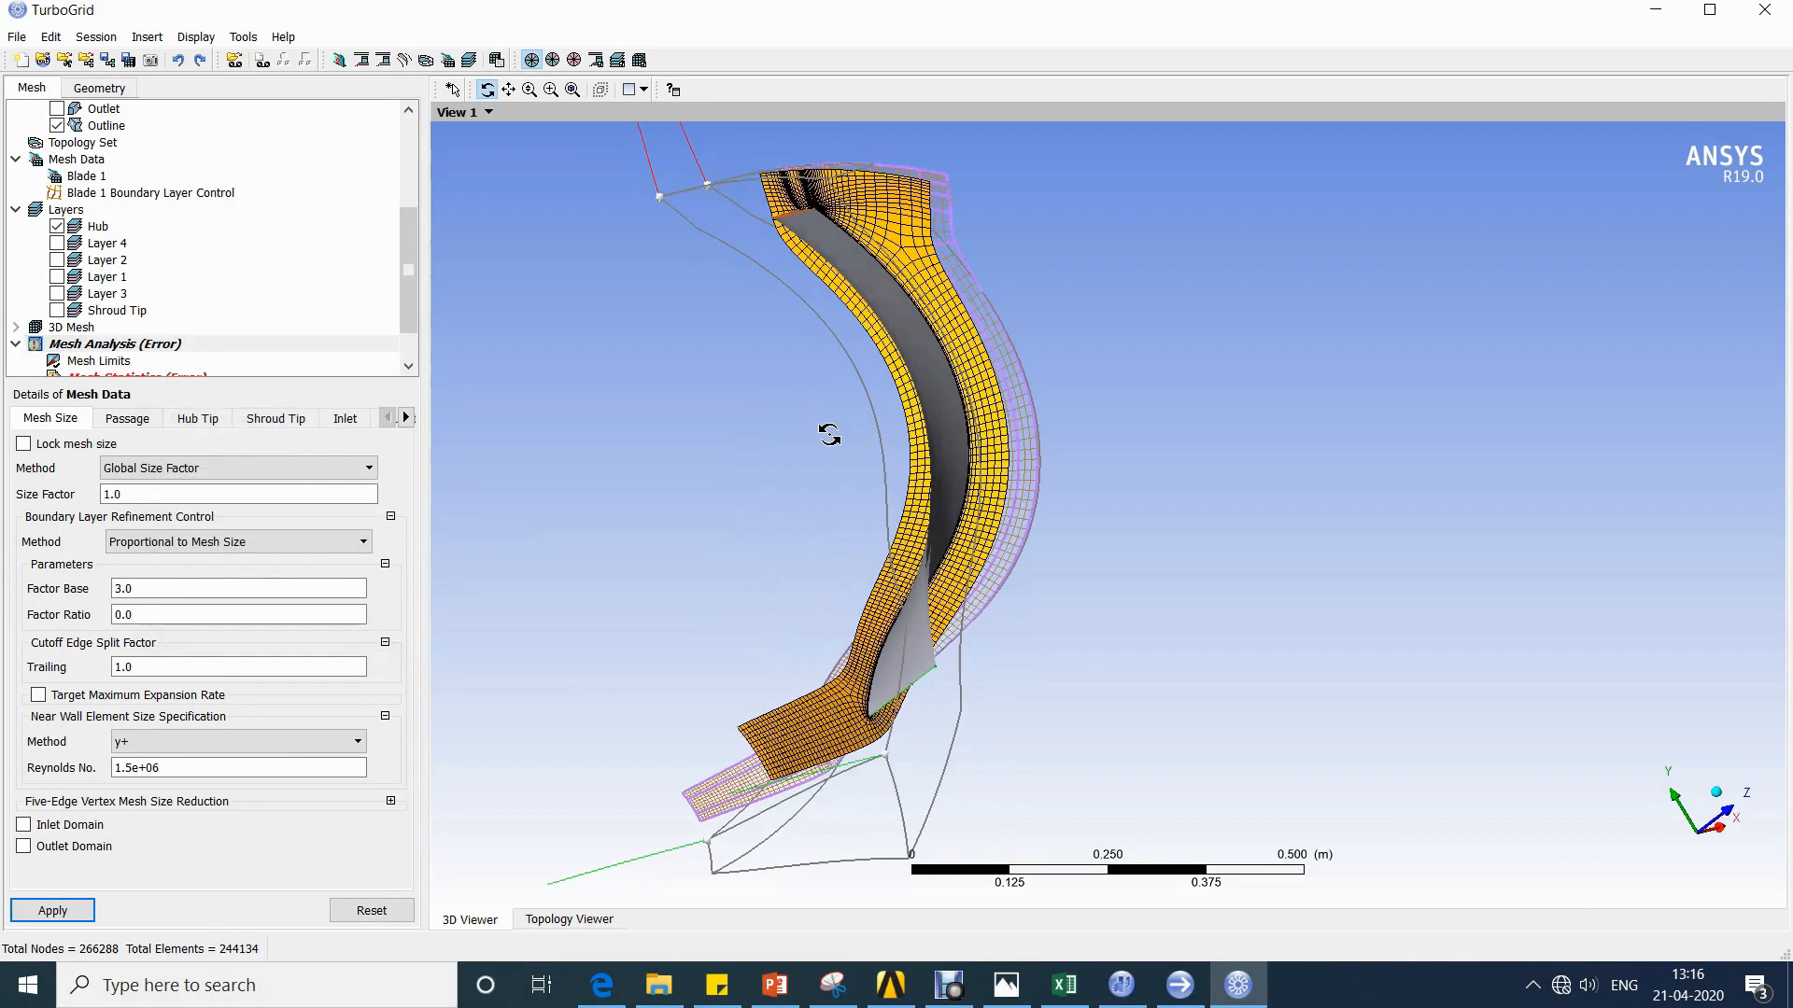
# Save the session state as Impeller.tst in the MESH/Impeller folder.
pyautogui.click(17, 37)
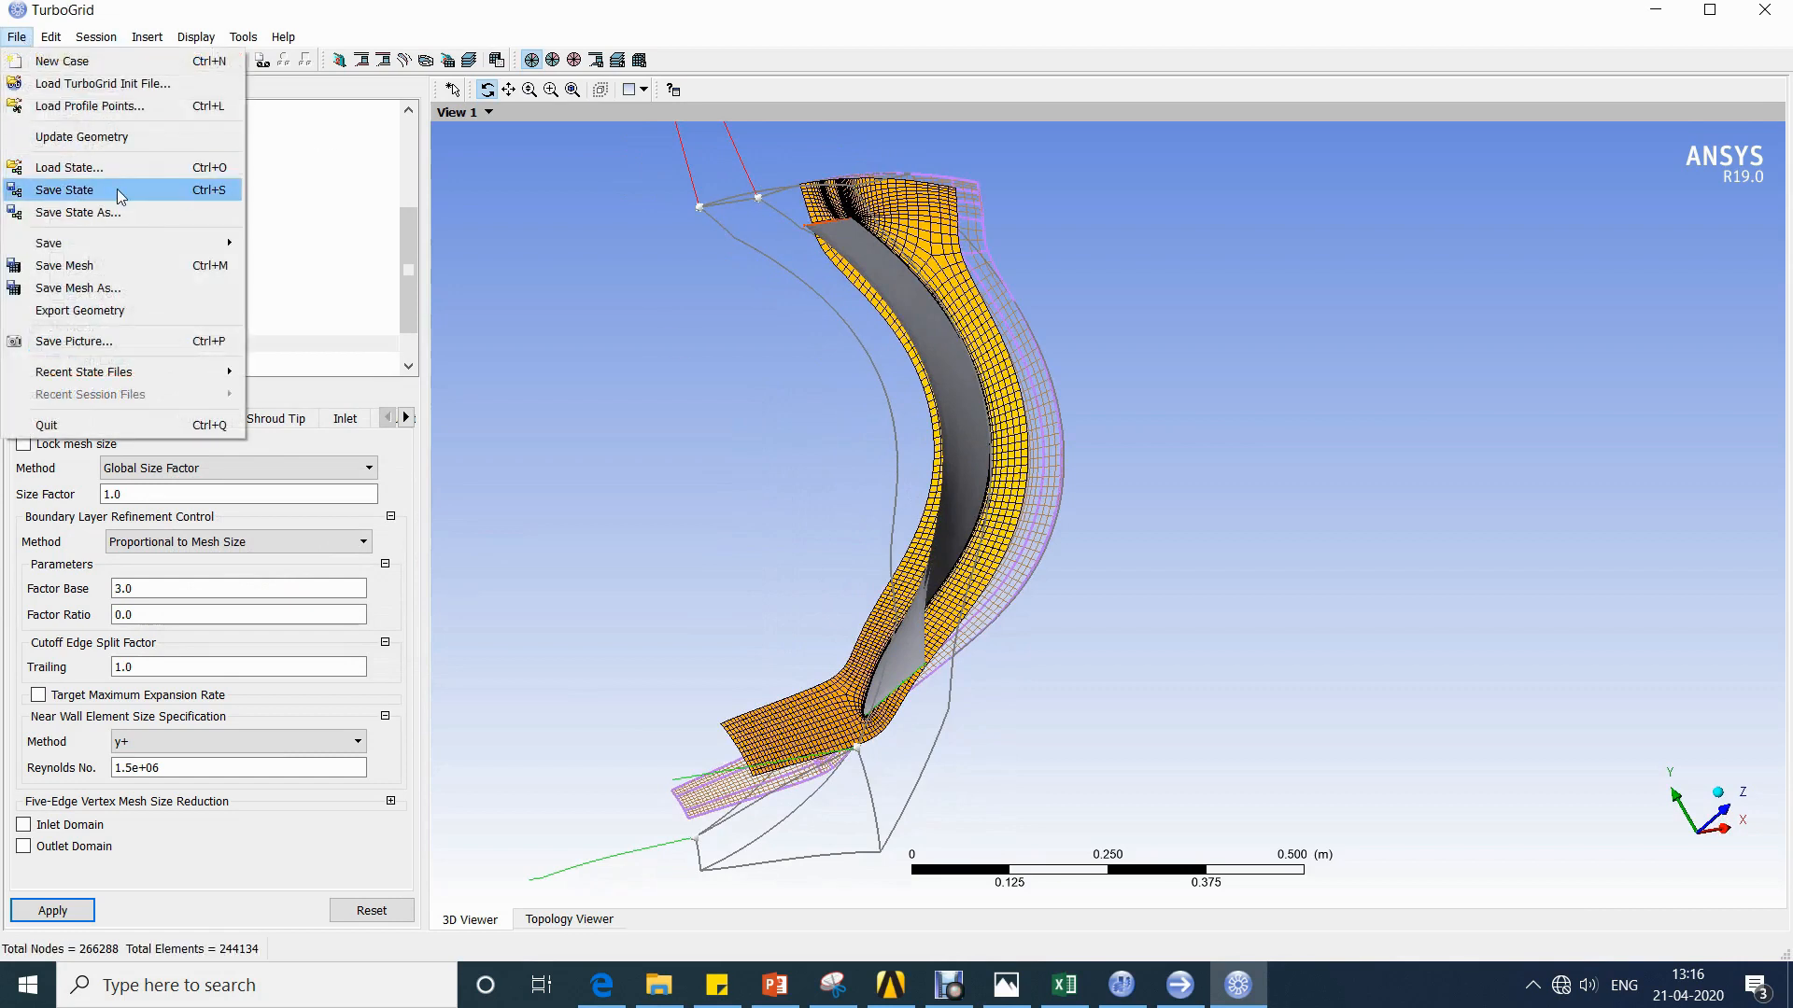
pyautogui.click(120, 190)
pyautogui.click(629, 376)
pyautogui.click(995, 638)
pyautogui.click(863, 507)
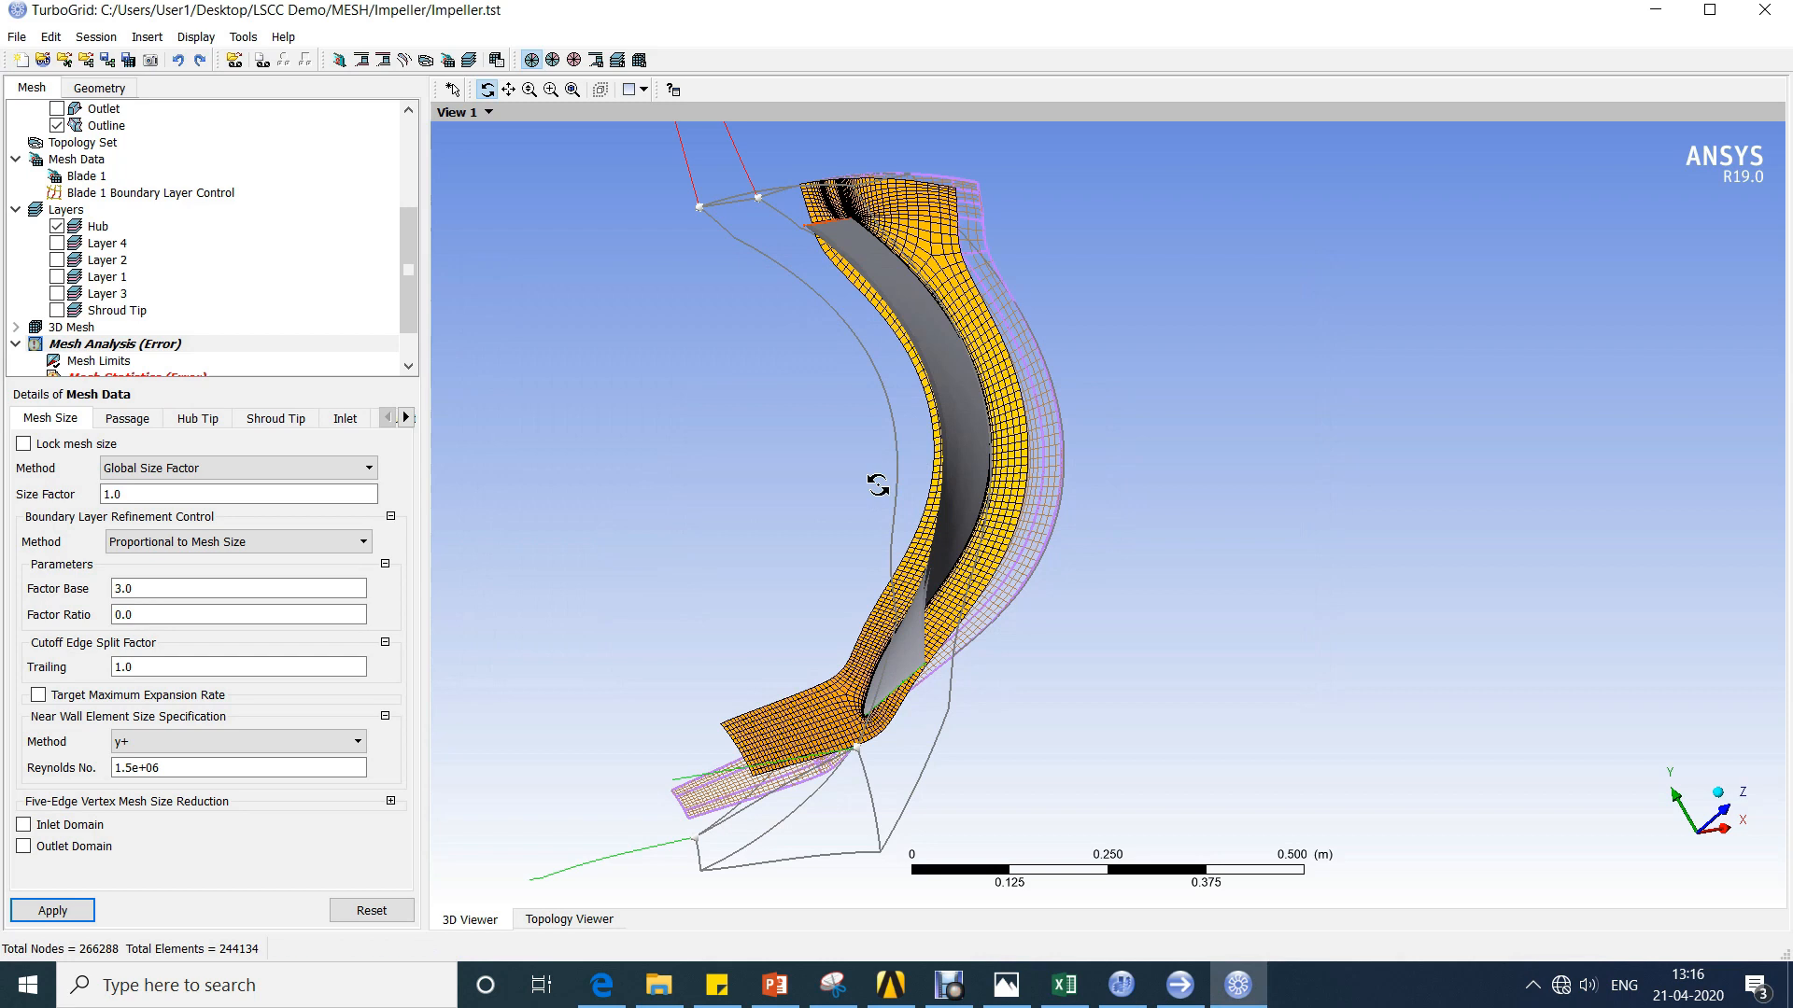
# Save the mesh as Impeller_LSCC for ANSYS CFX, combined in one domain and one file, with units in m.
pyautogui.click(18, 38)
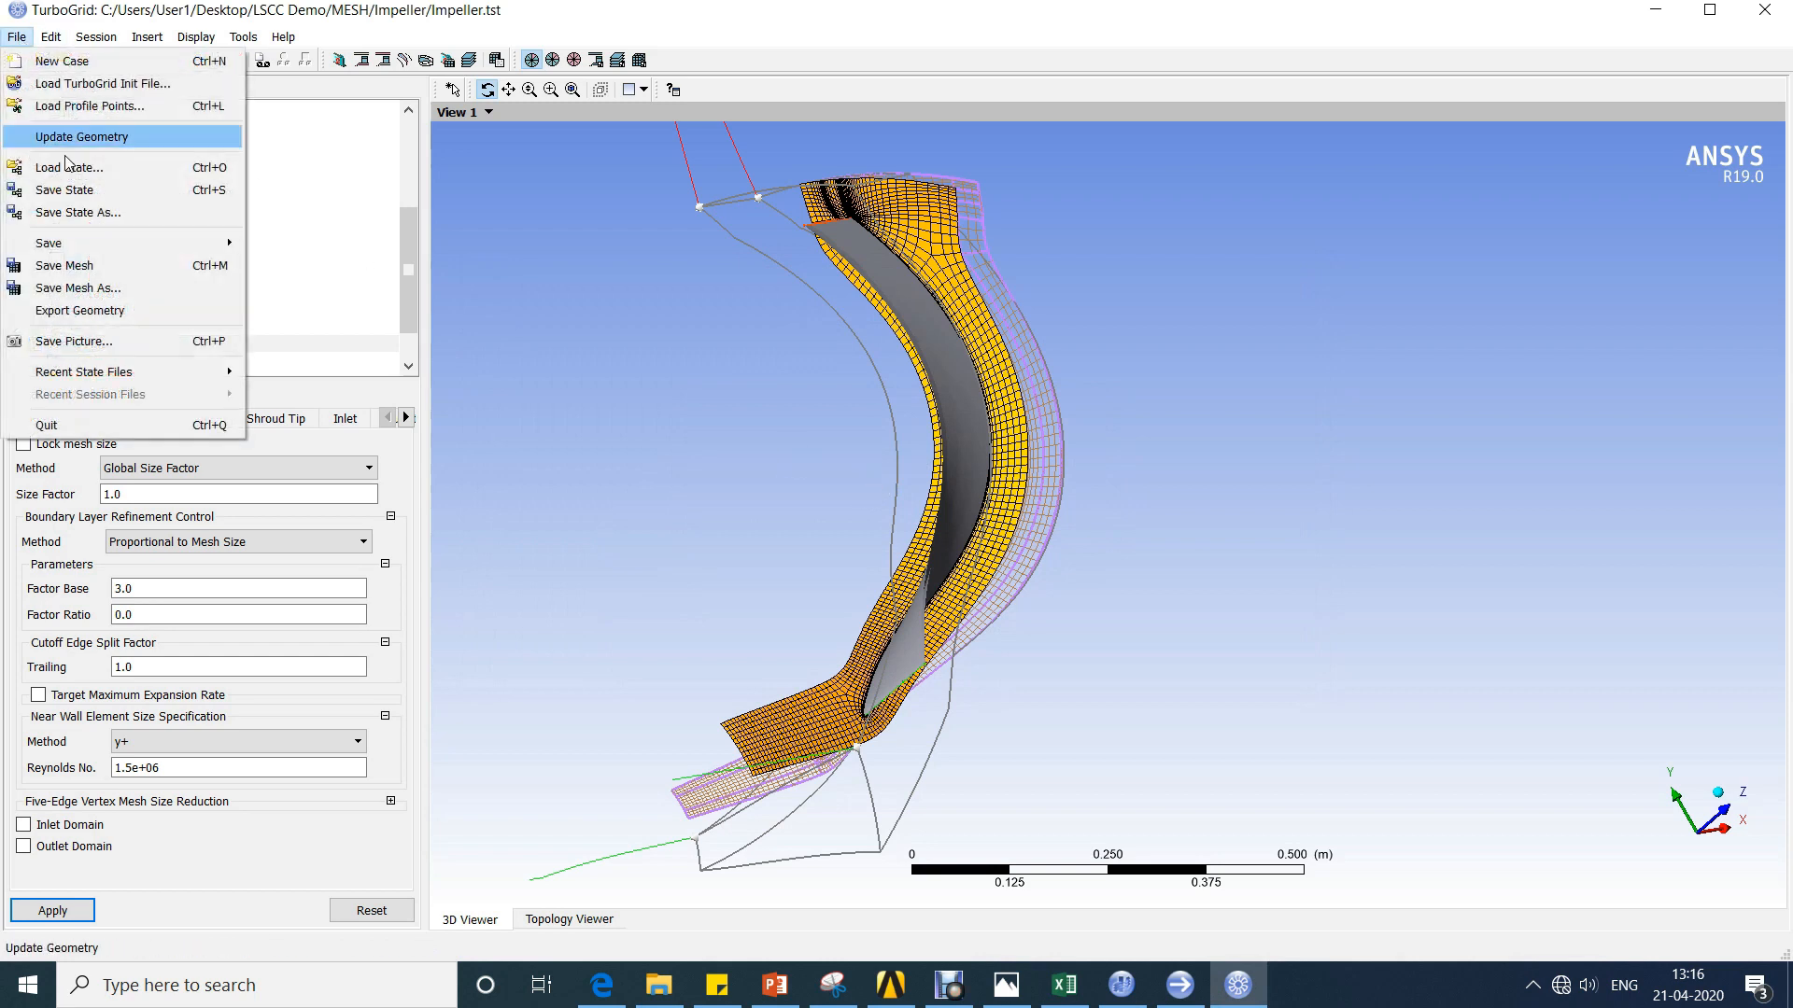
pyautogui.click(149, 284)
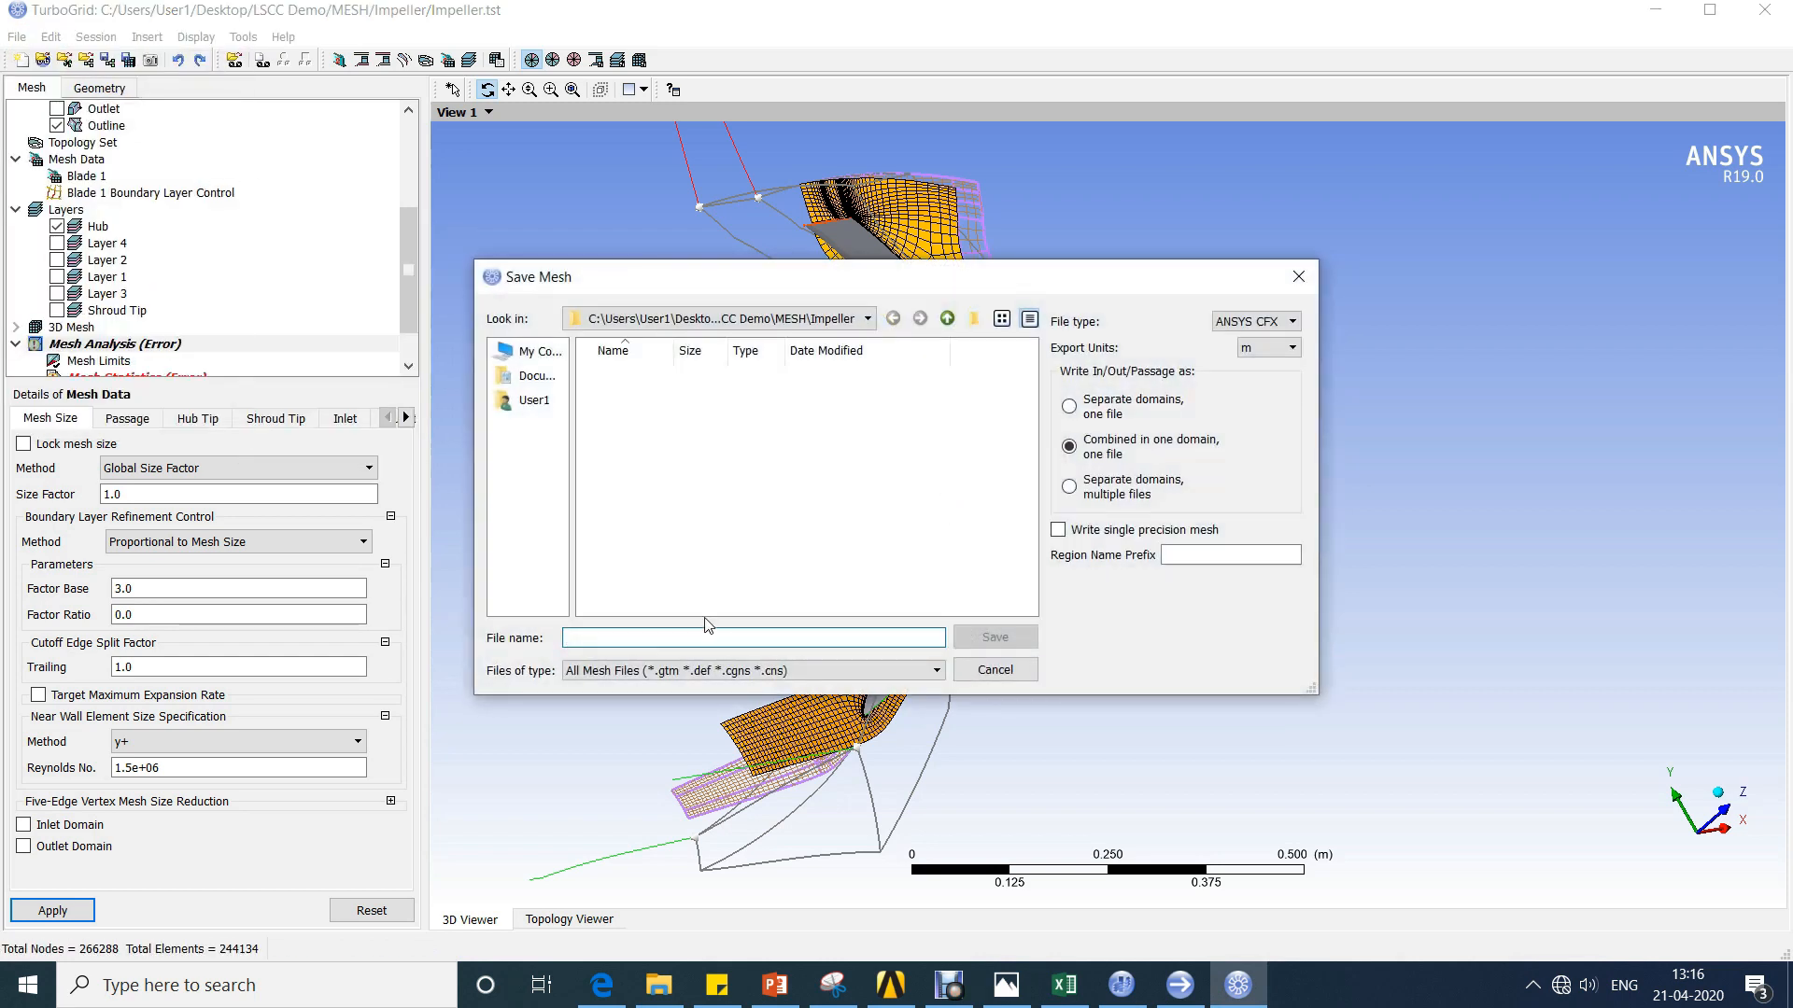
pyautogui.write('Impeller')
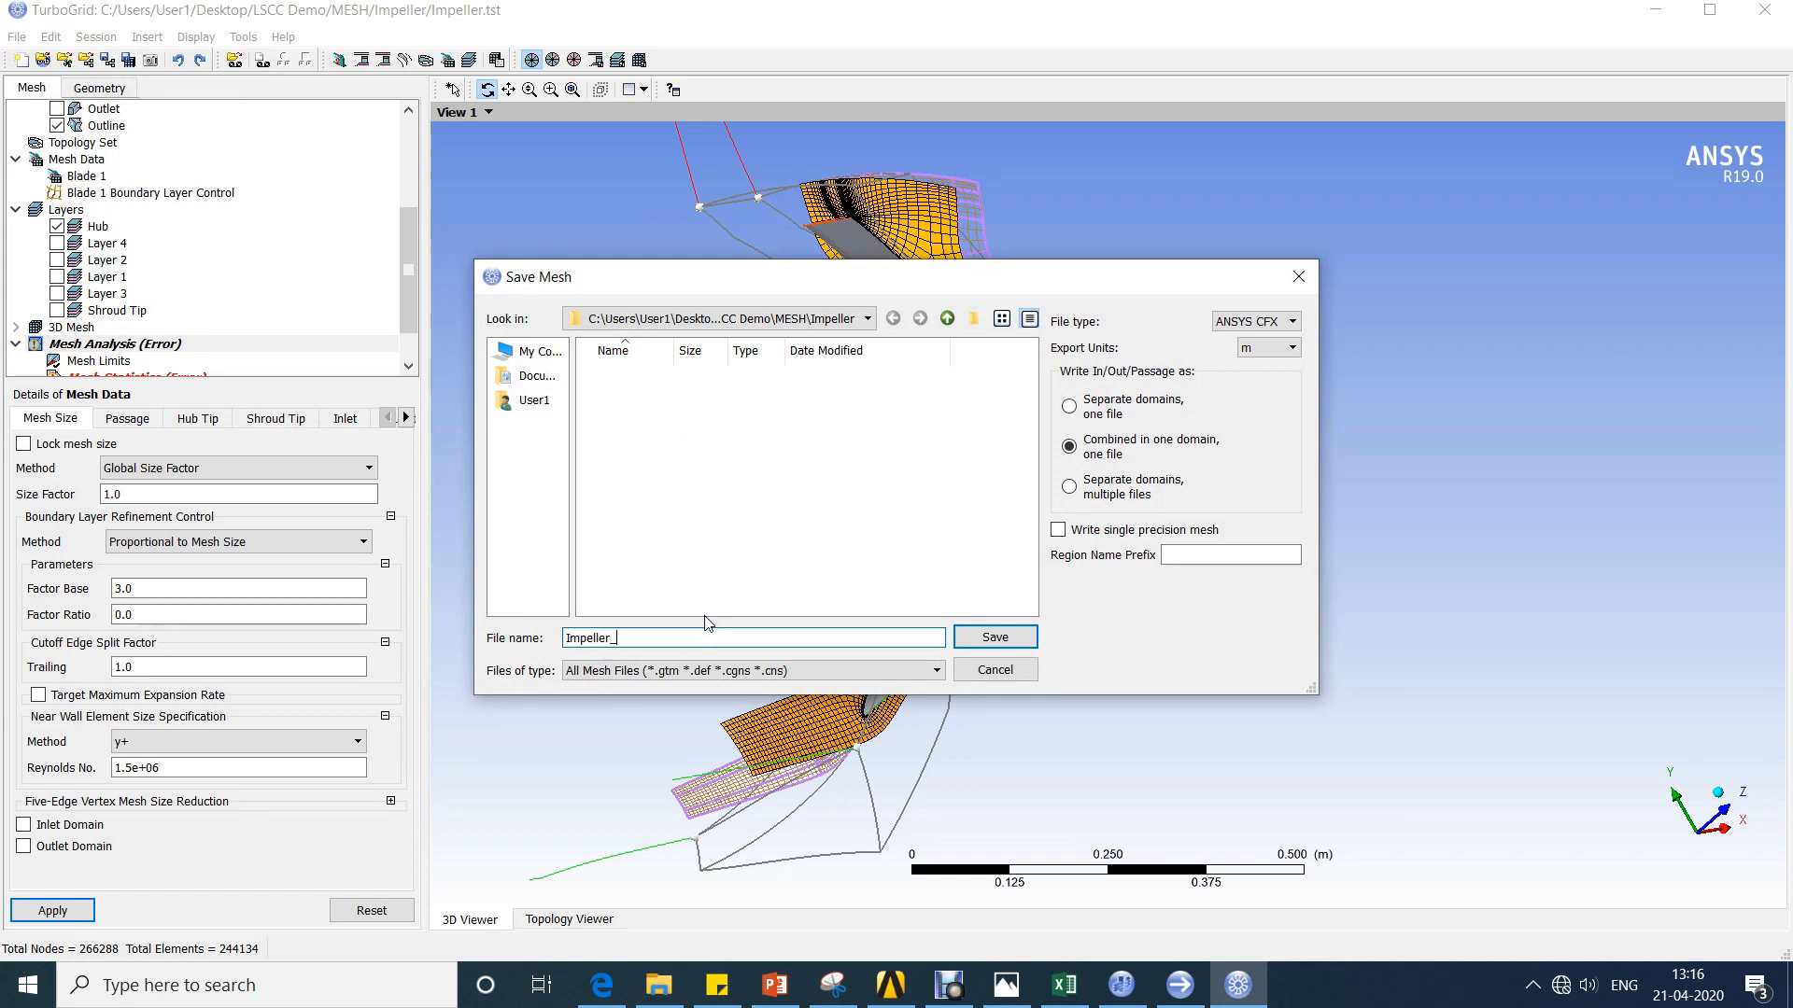
pyautogui.write('_LSCC')
pyautogui.press('Return')
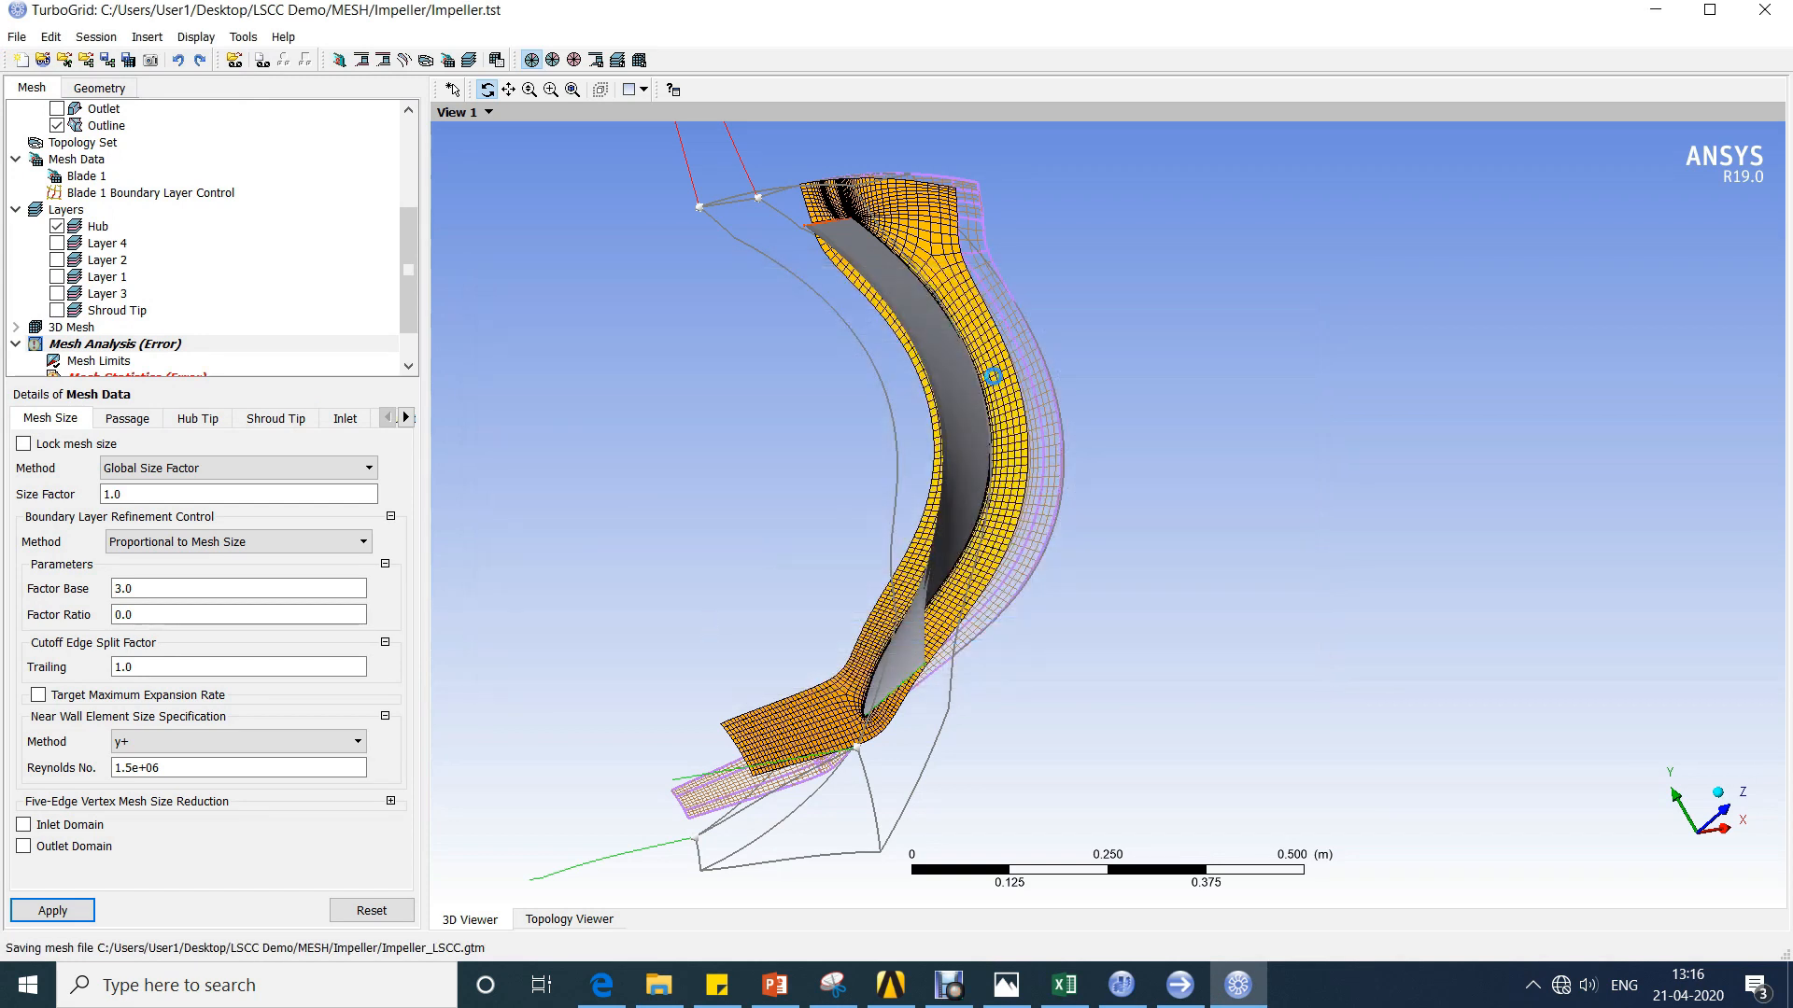
# Display the mesh and blades for the complete impeller and inspect them in the 3D view.
pyautogui.moveTo(947, 390); pyautogui.dragTo(773, 309)
pyautogui.click(574, 59)
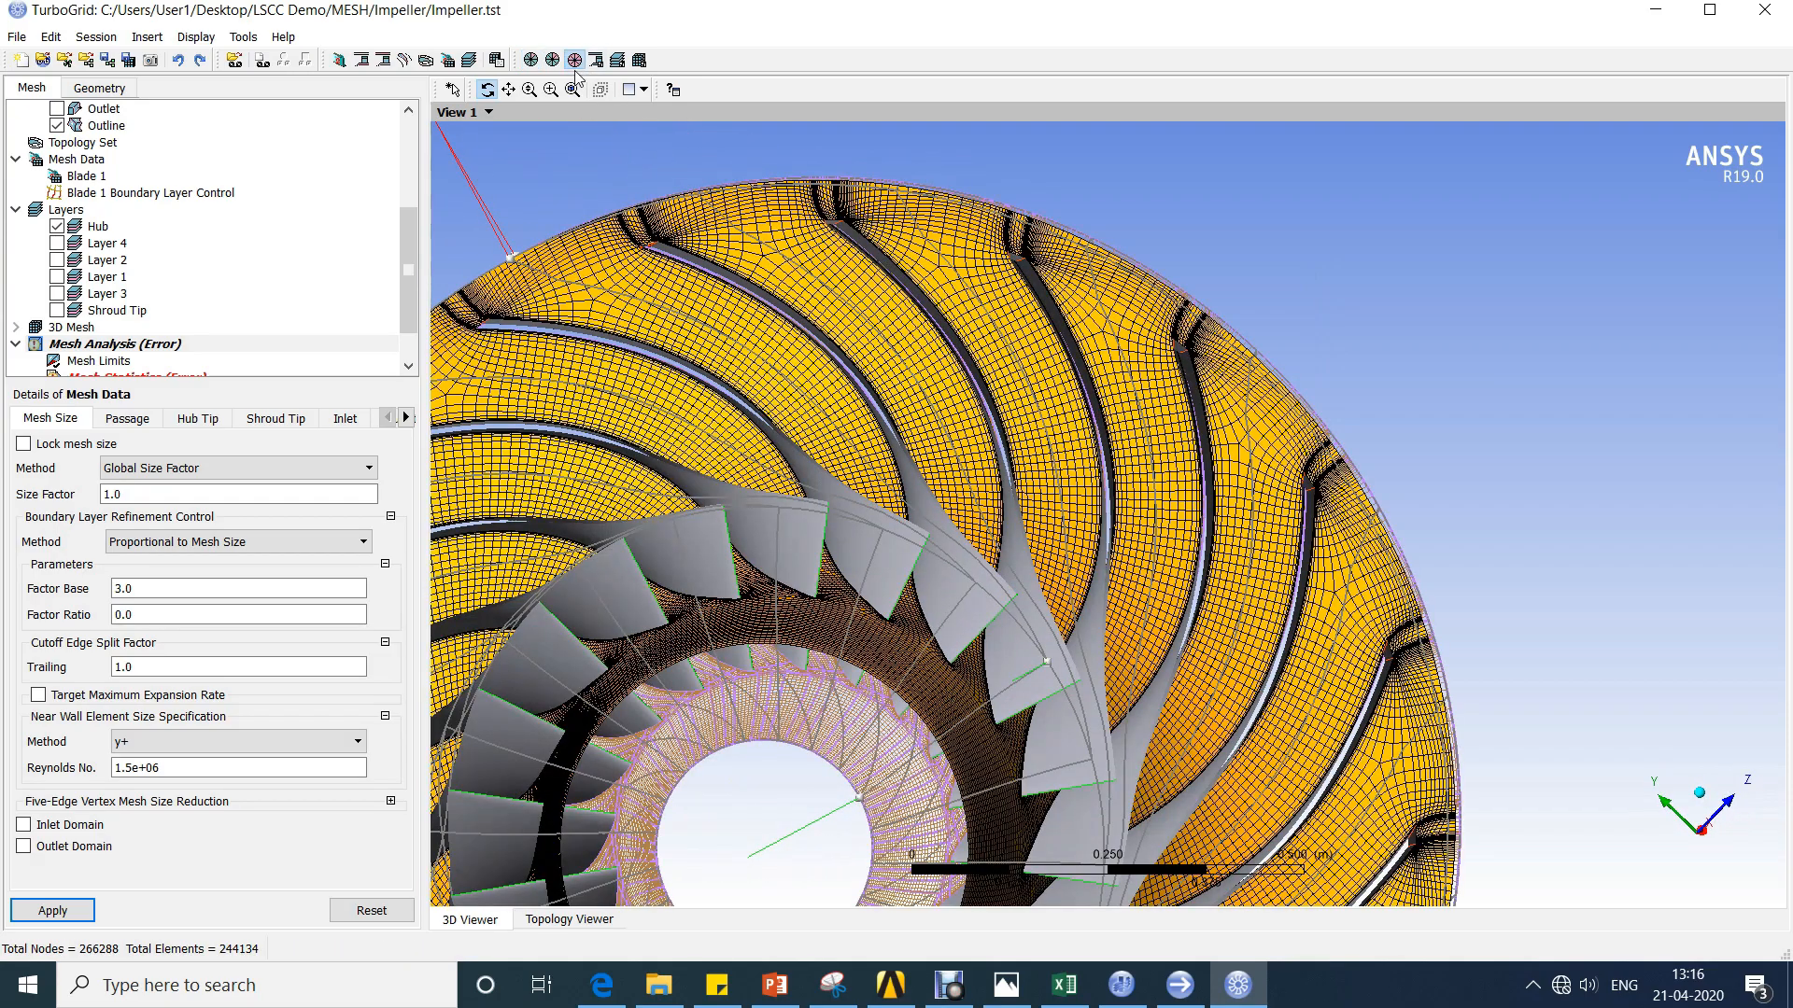
pyautogui.moveTo(1036, 389); pyautogui.dragTo(1106, 431)
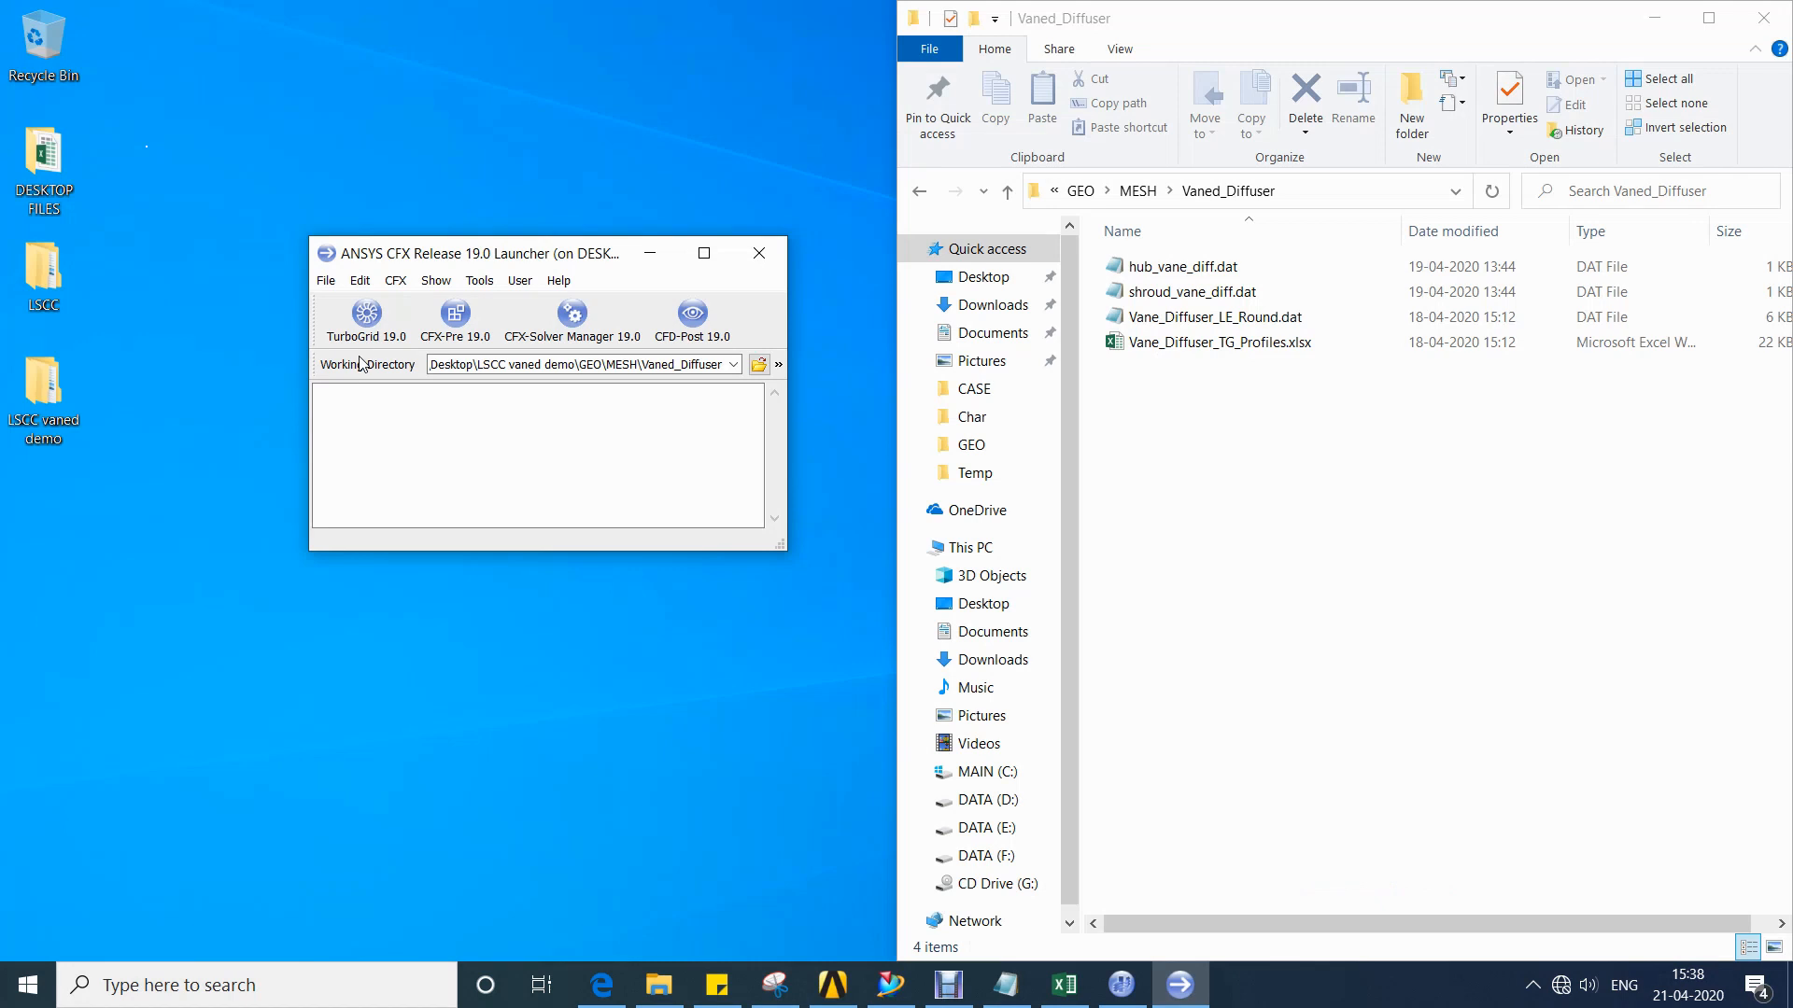
# Launch a new TurboGrid session and set the Machine Data to 23 bladesets, X rotation axis and Centrifugal Compressor, and apply it.
pyautogui.click(366, 317)
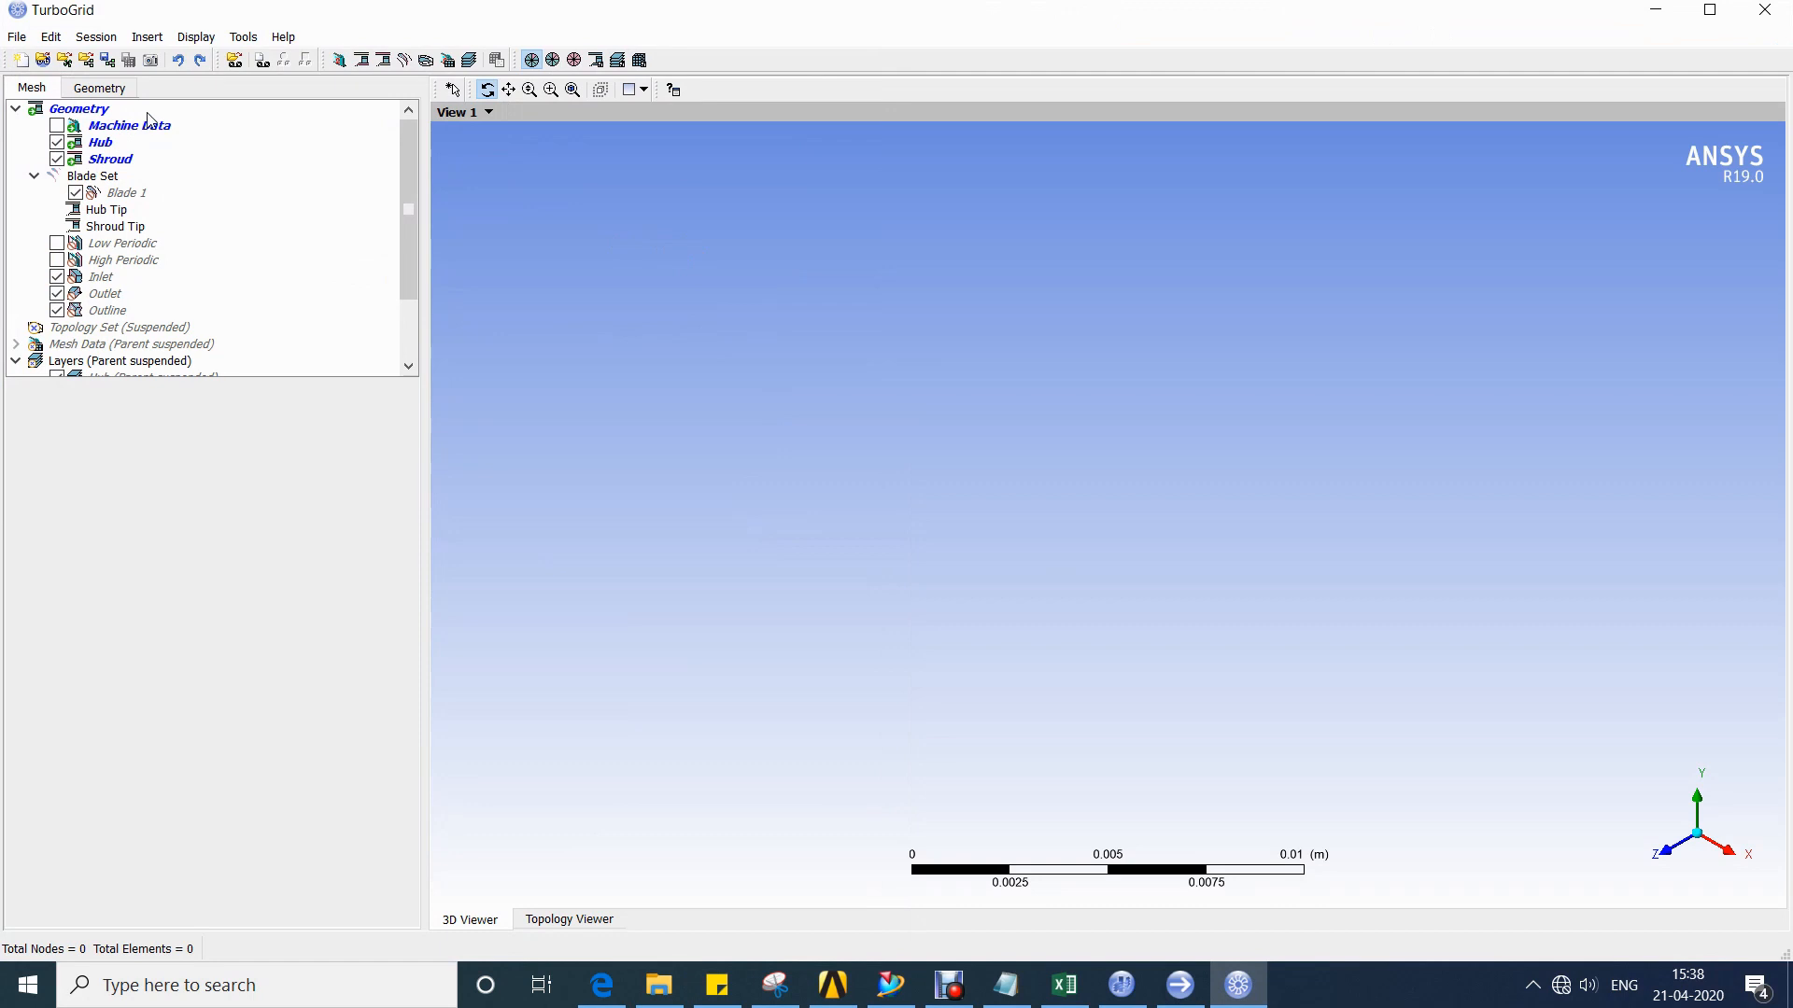
pyautogui.doubleClick(150, 122)
pyautogui.click(147, 494)
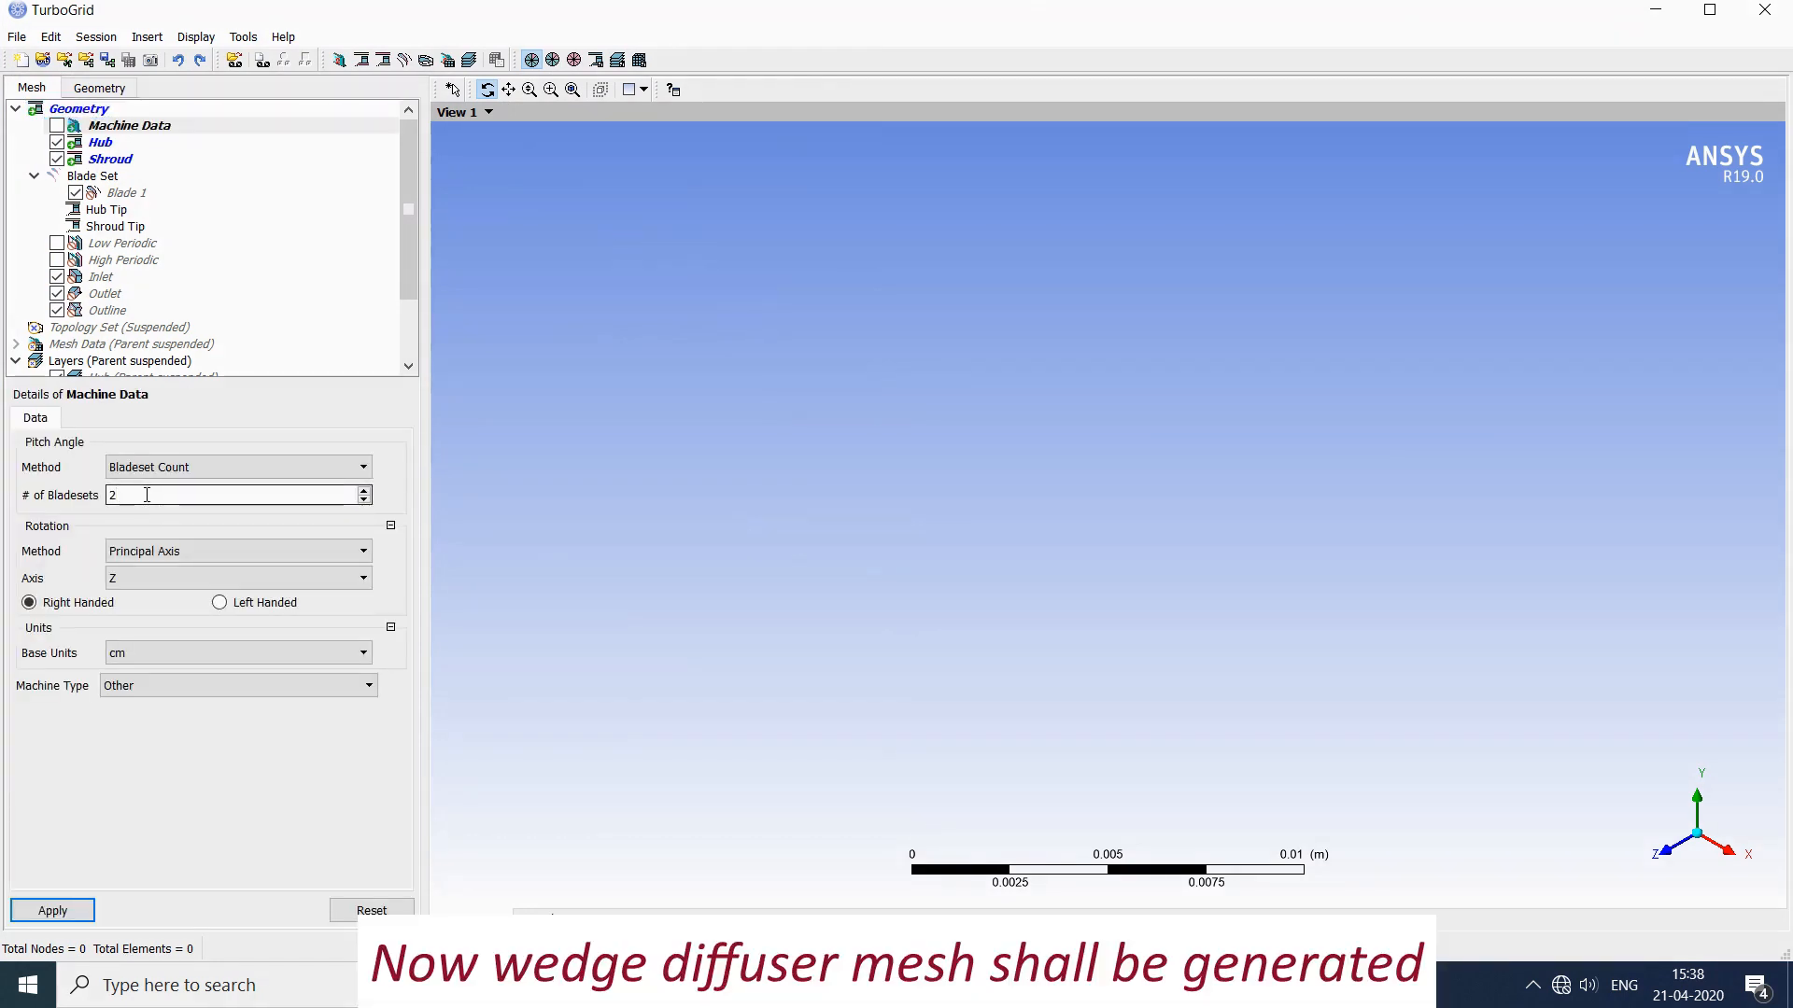
pyautogui.click(154, 578)
pyautogui.click(150, 598)
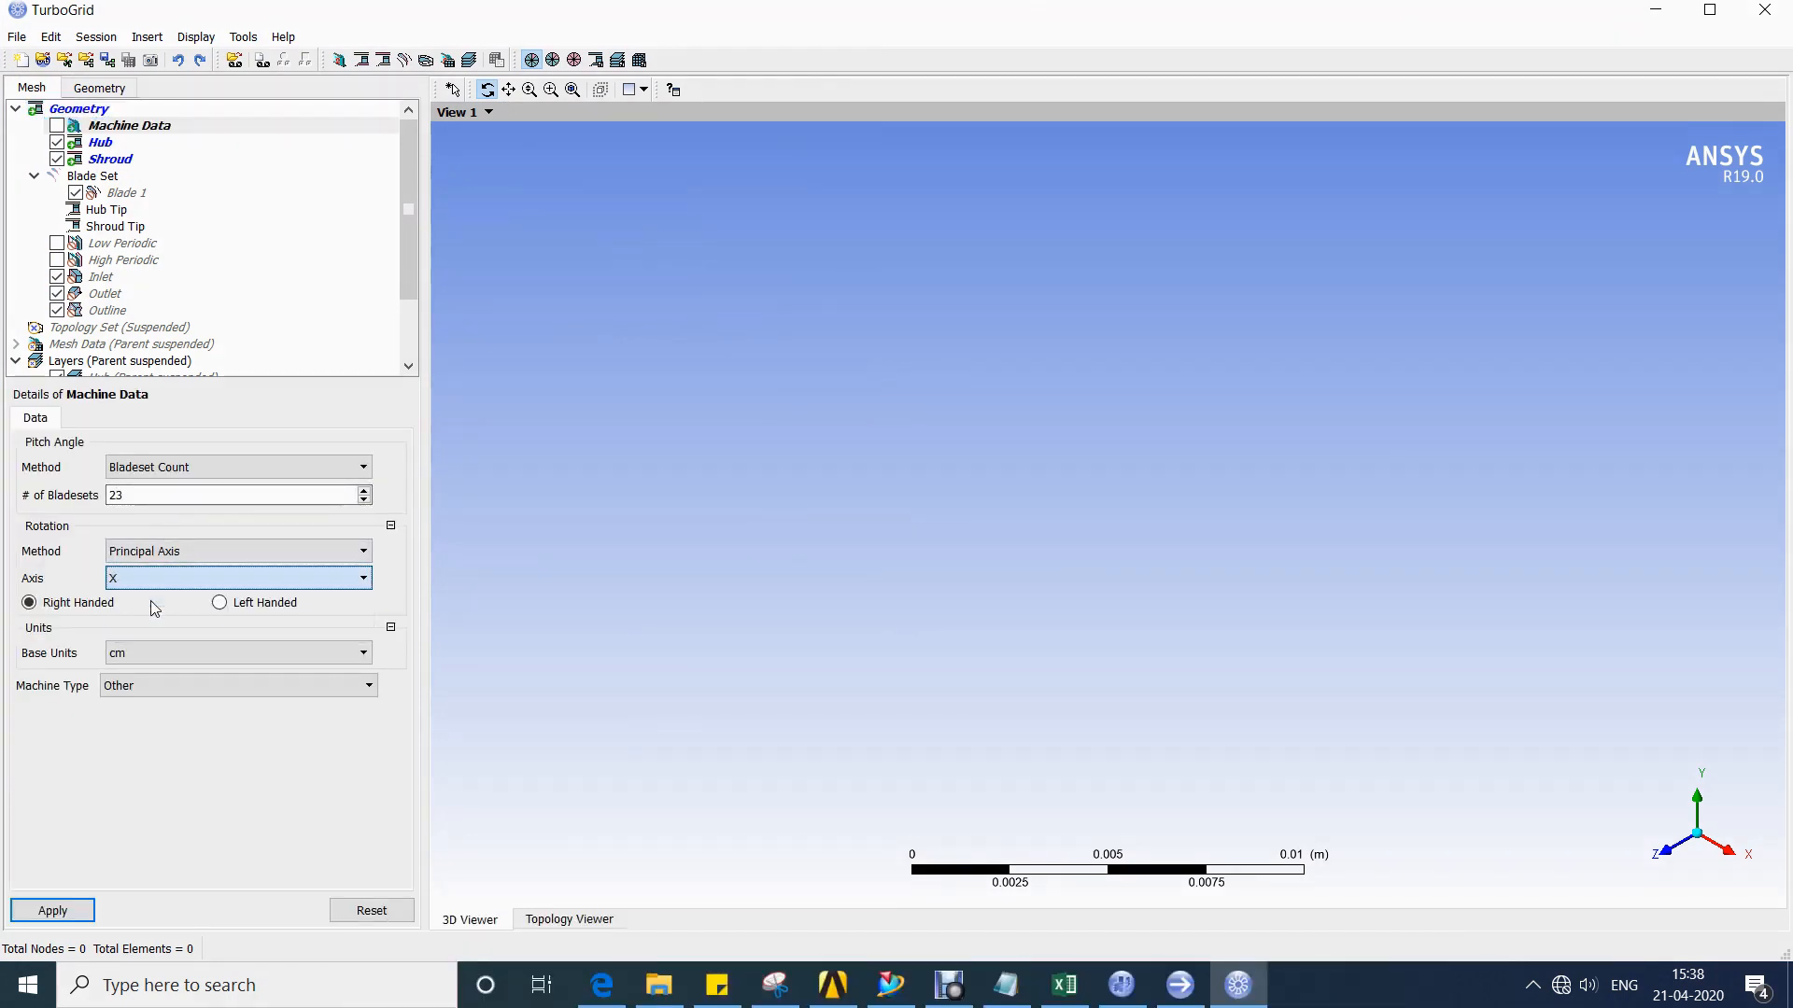
pyautogui.click(149, 689)
pyautogui.click(150, 739)
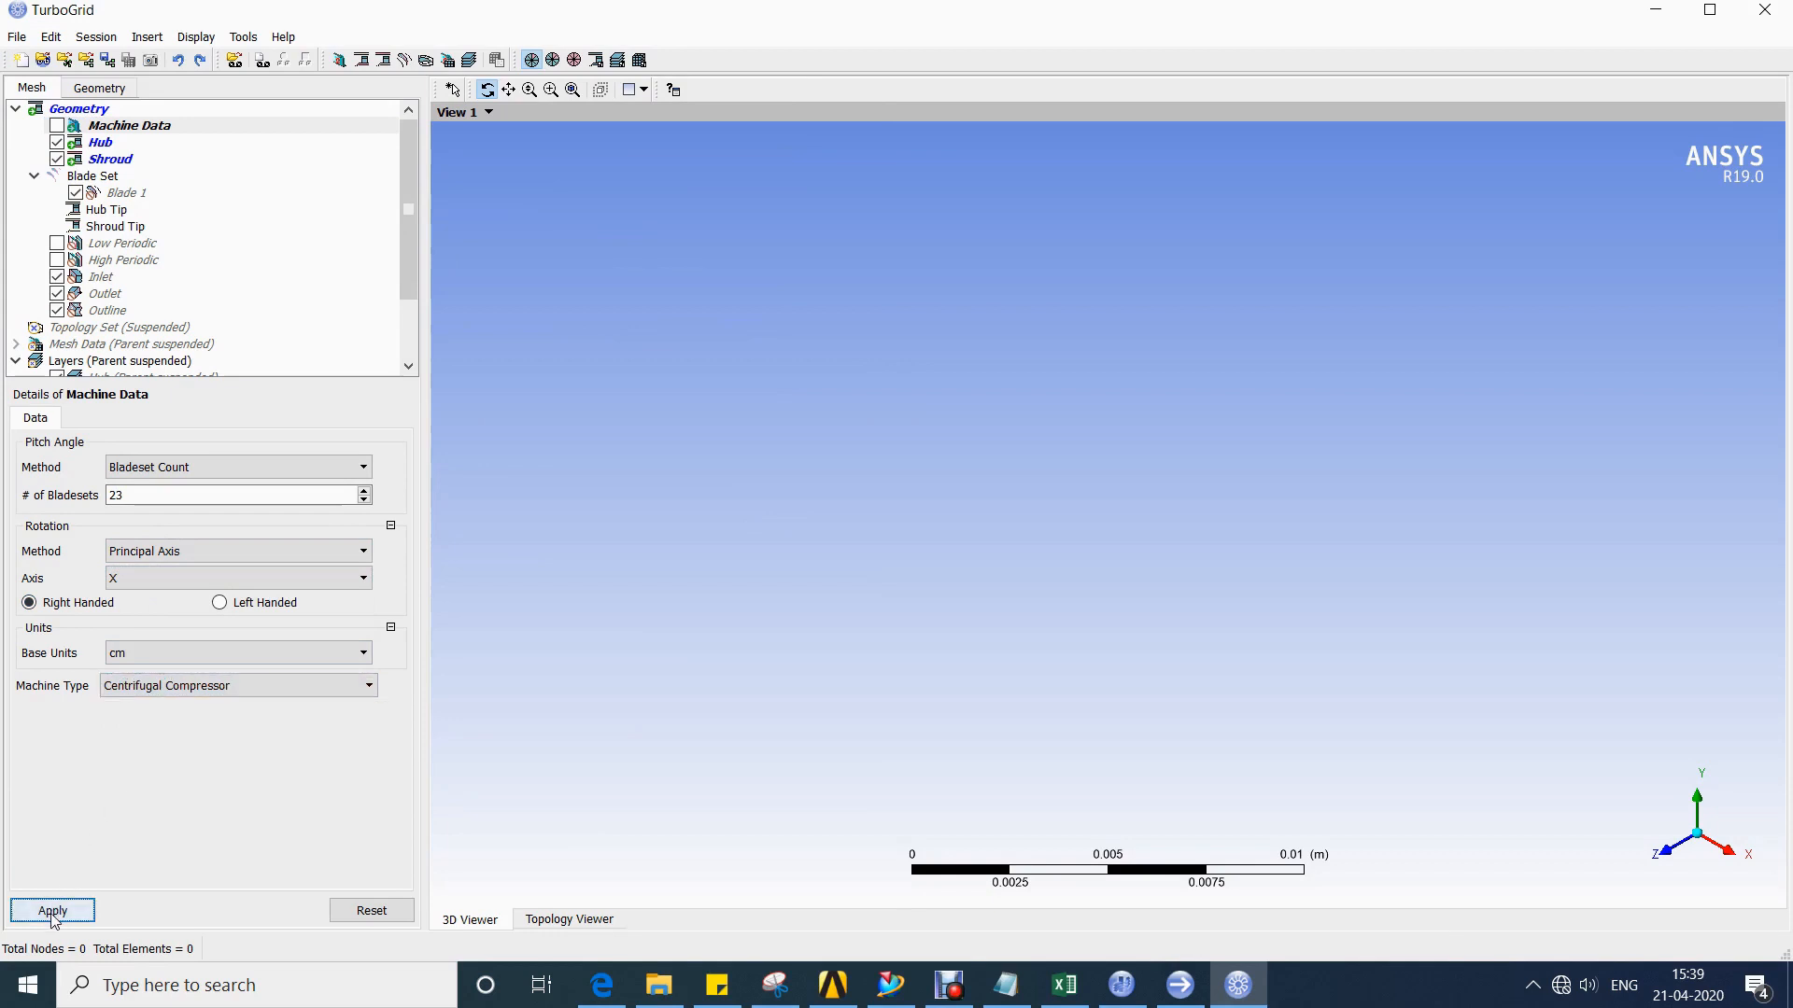
# Define the hub from hub_vane_diff.dat with length units in cm and apply it.
pyautogui.click(101, 142)
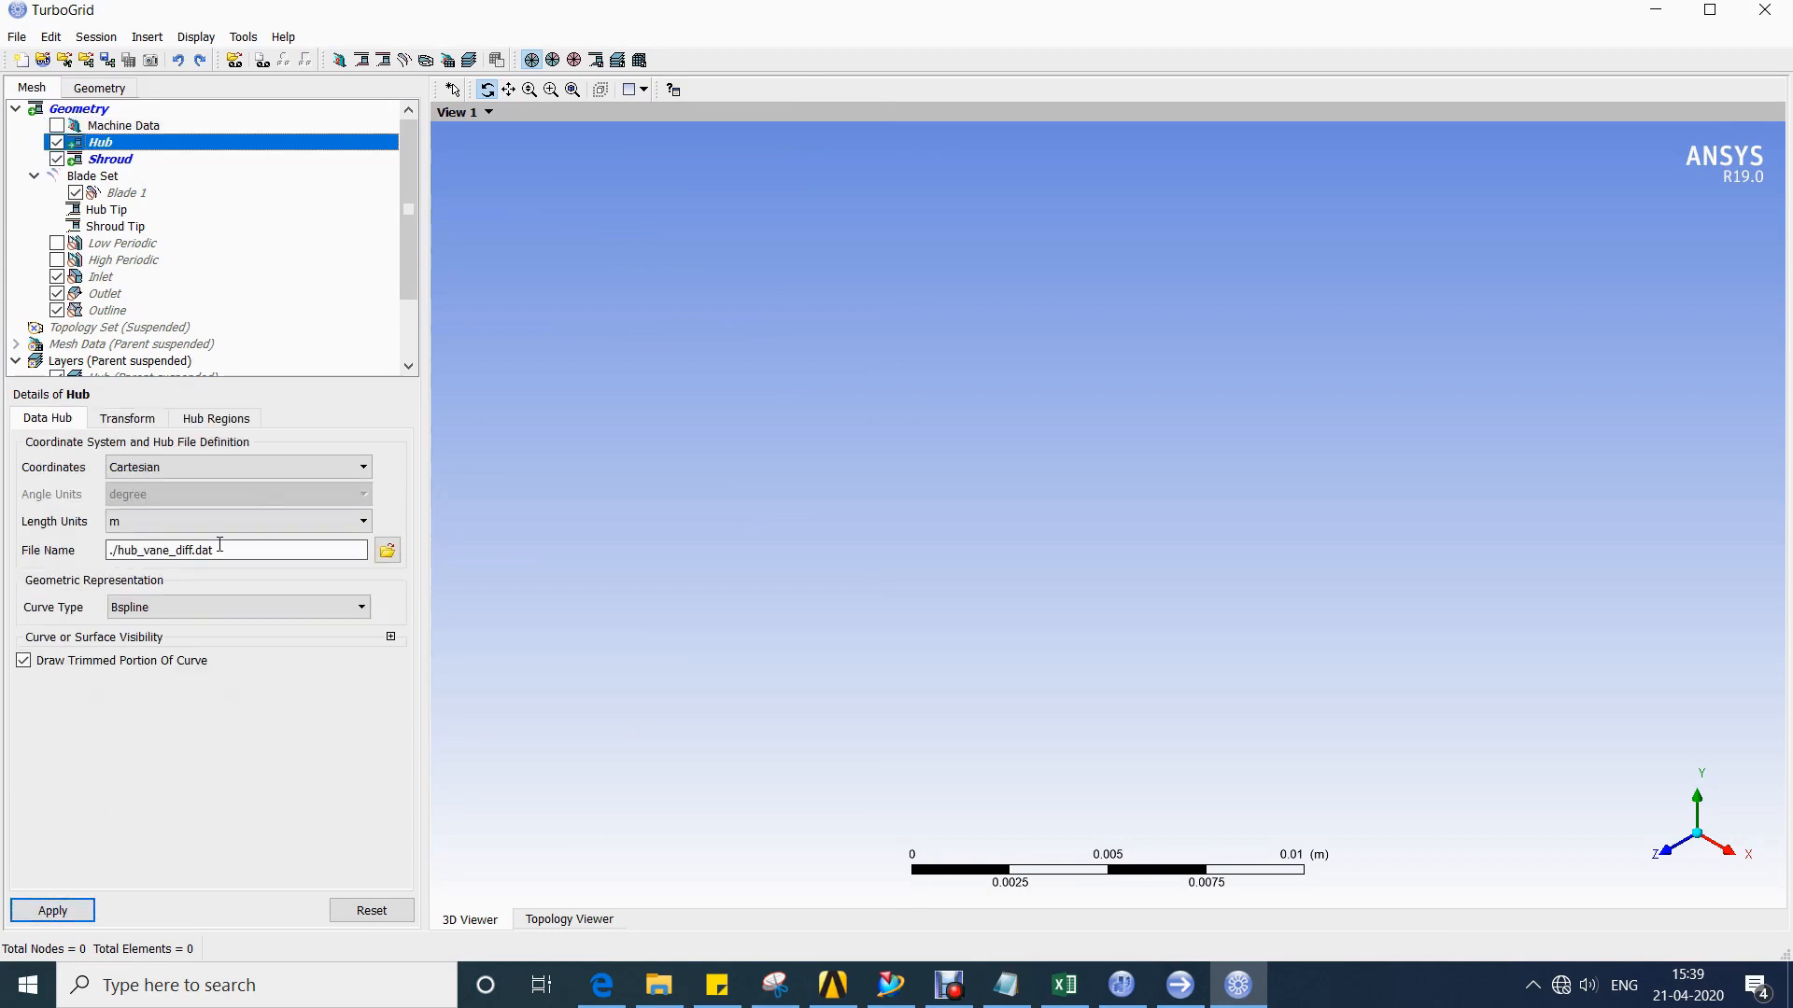
pyautogui.click(186, 521)
pyautogui.click(187, 559)
pyautogui.click(388, 549)
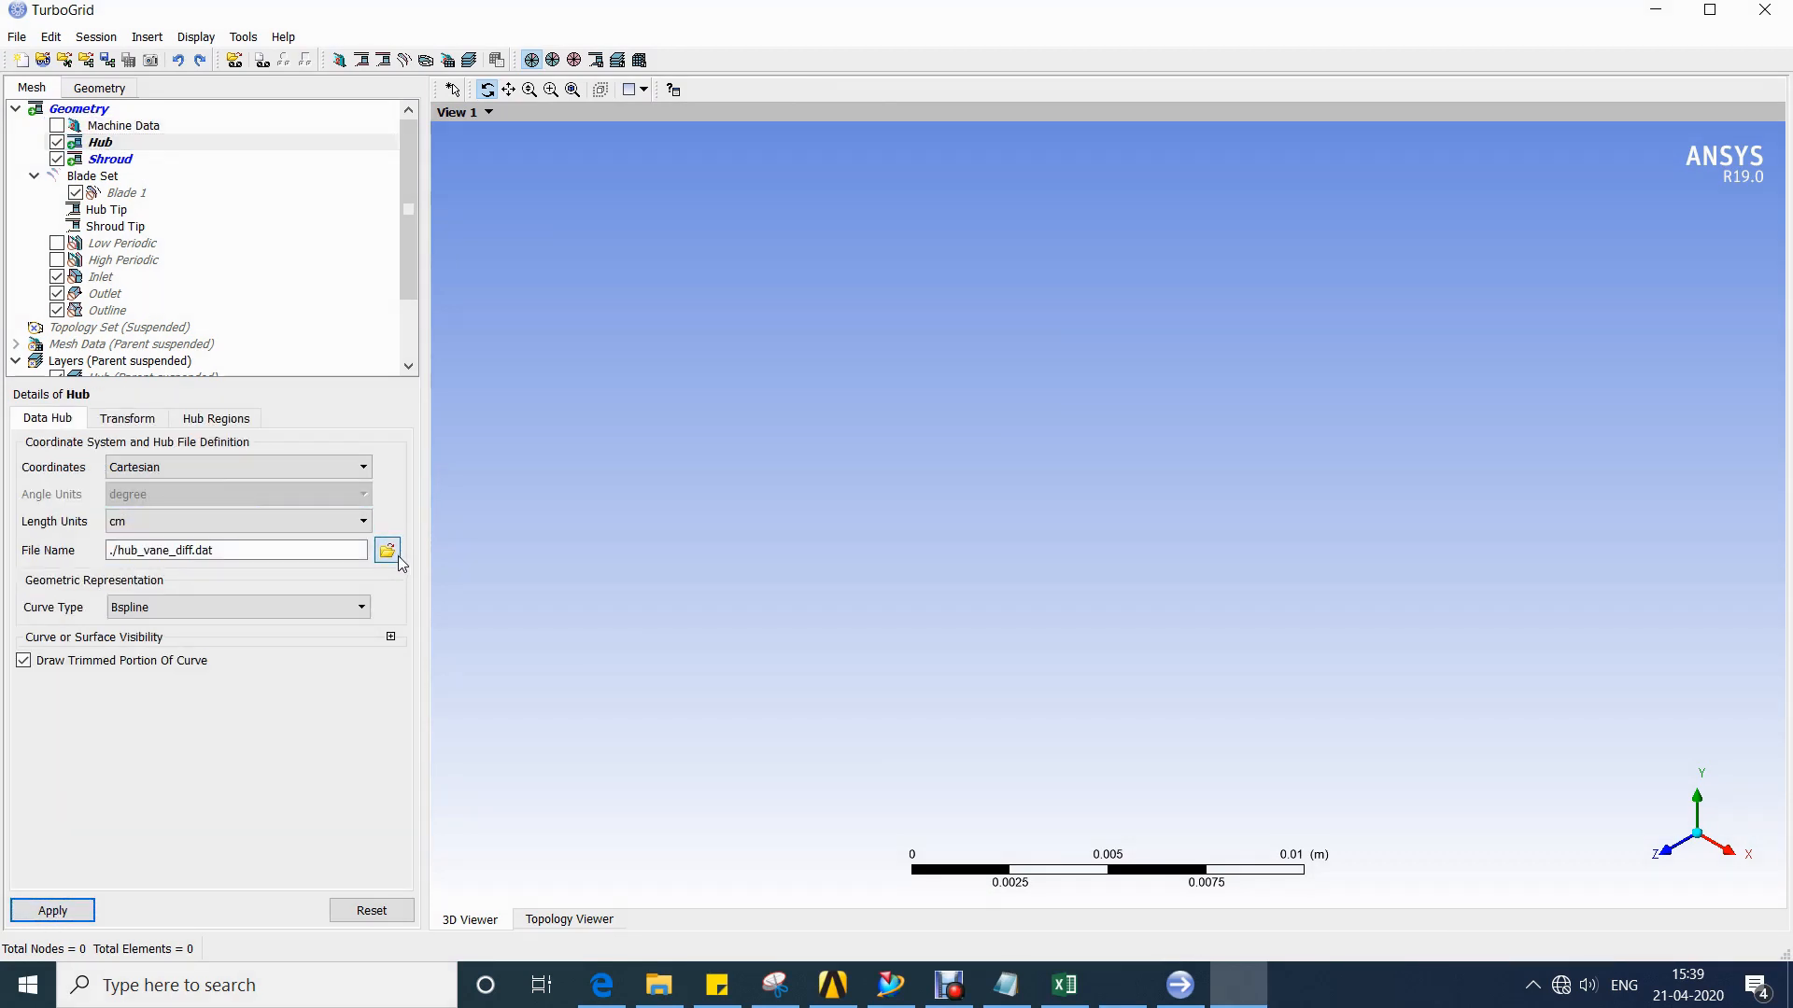
pyautogui.click(701, 681)
pyautogui.click(674, 737)
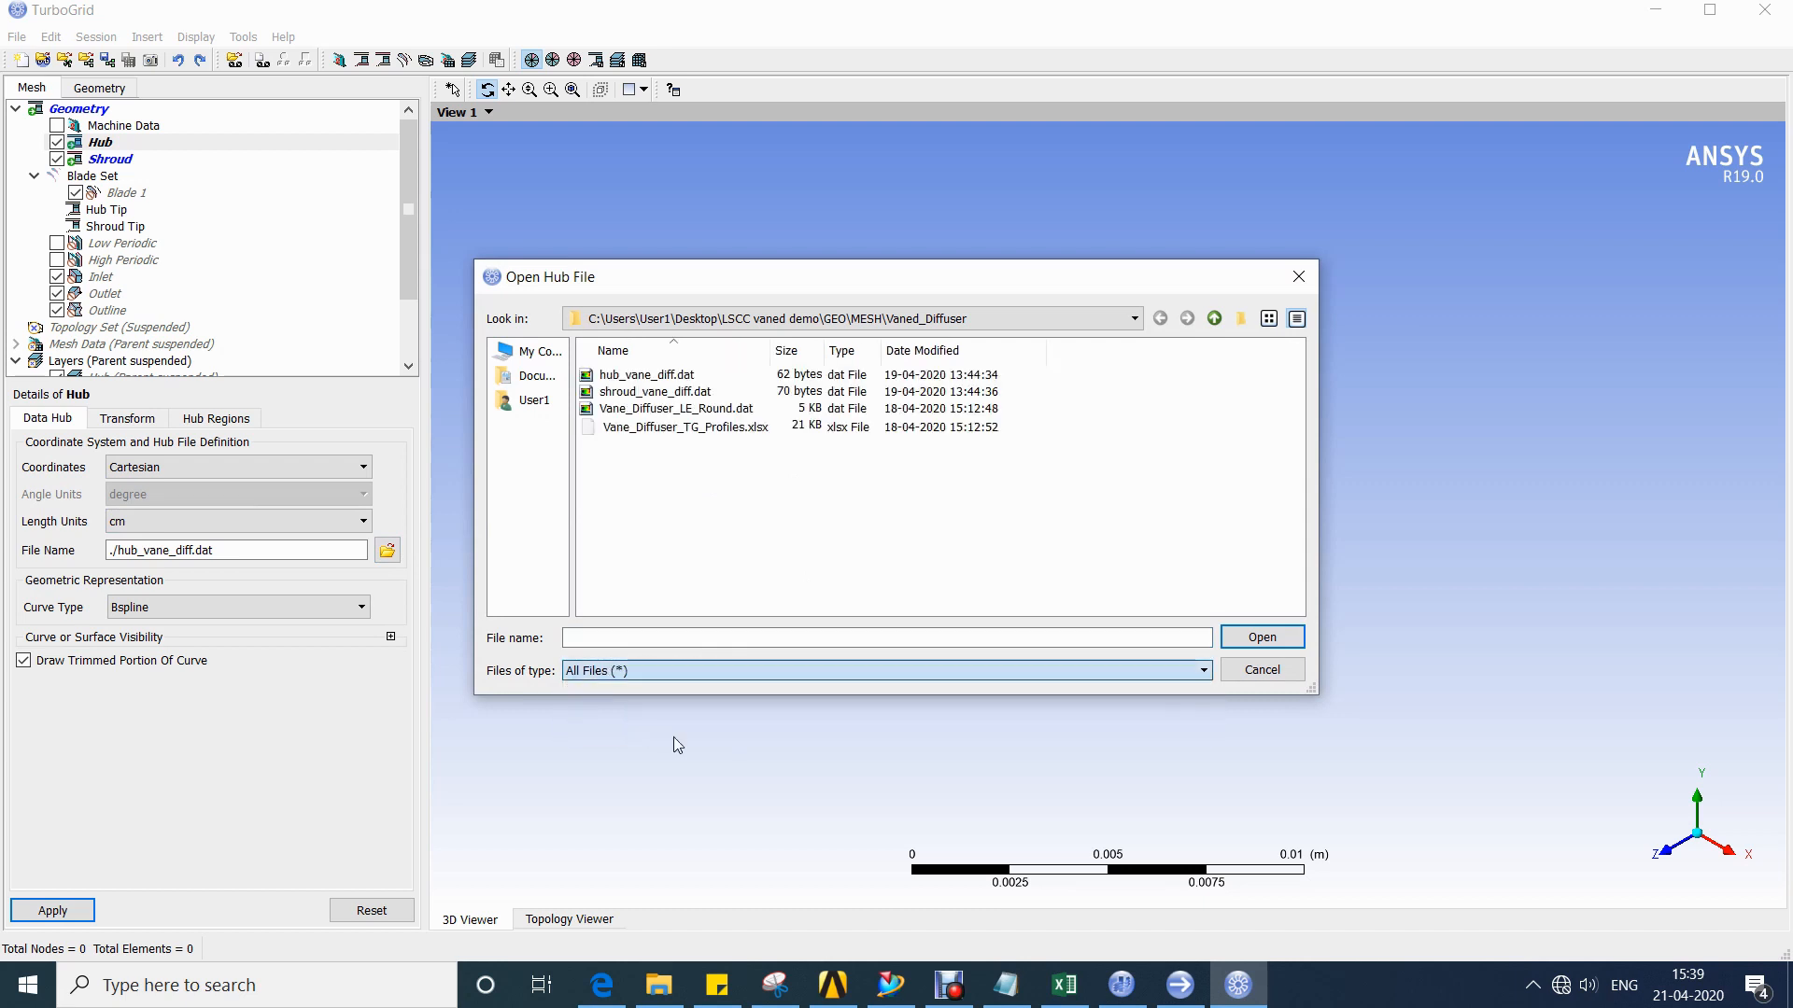
pyautogui.click(638, 376)
pyautogui.doubleClick(638, 375)
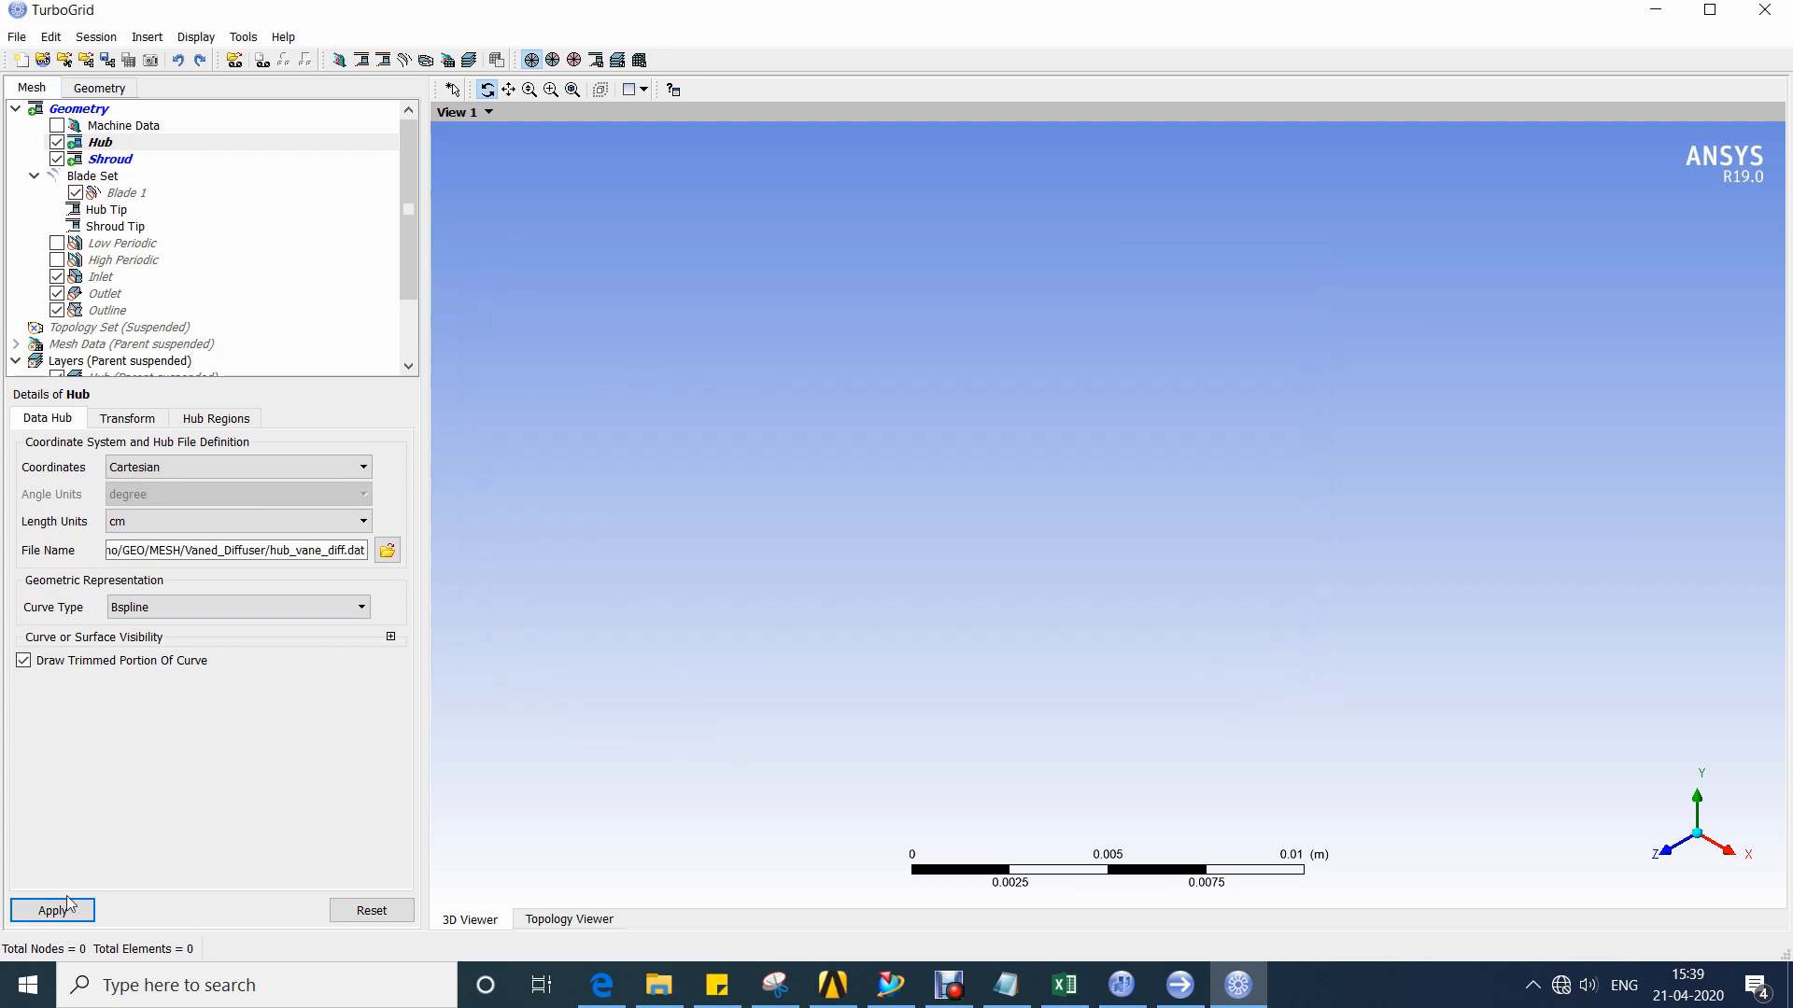
# Define the shroud from shroud_vane_diff.dat with length units in cm and apply it.
pyautogui.click(166, 163)
pyautogui.click(187, 551)
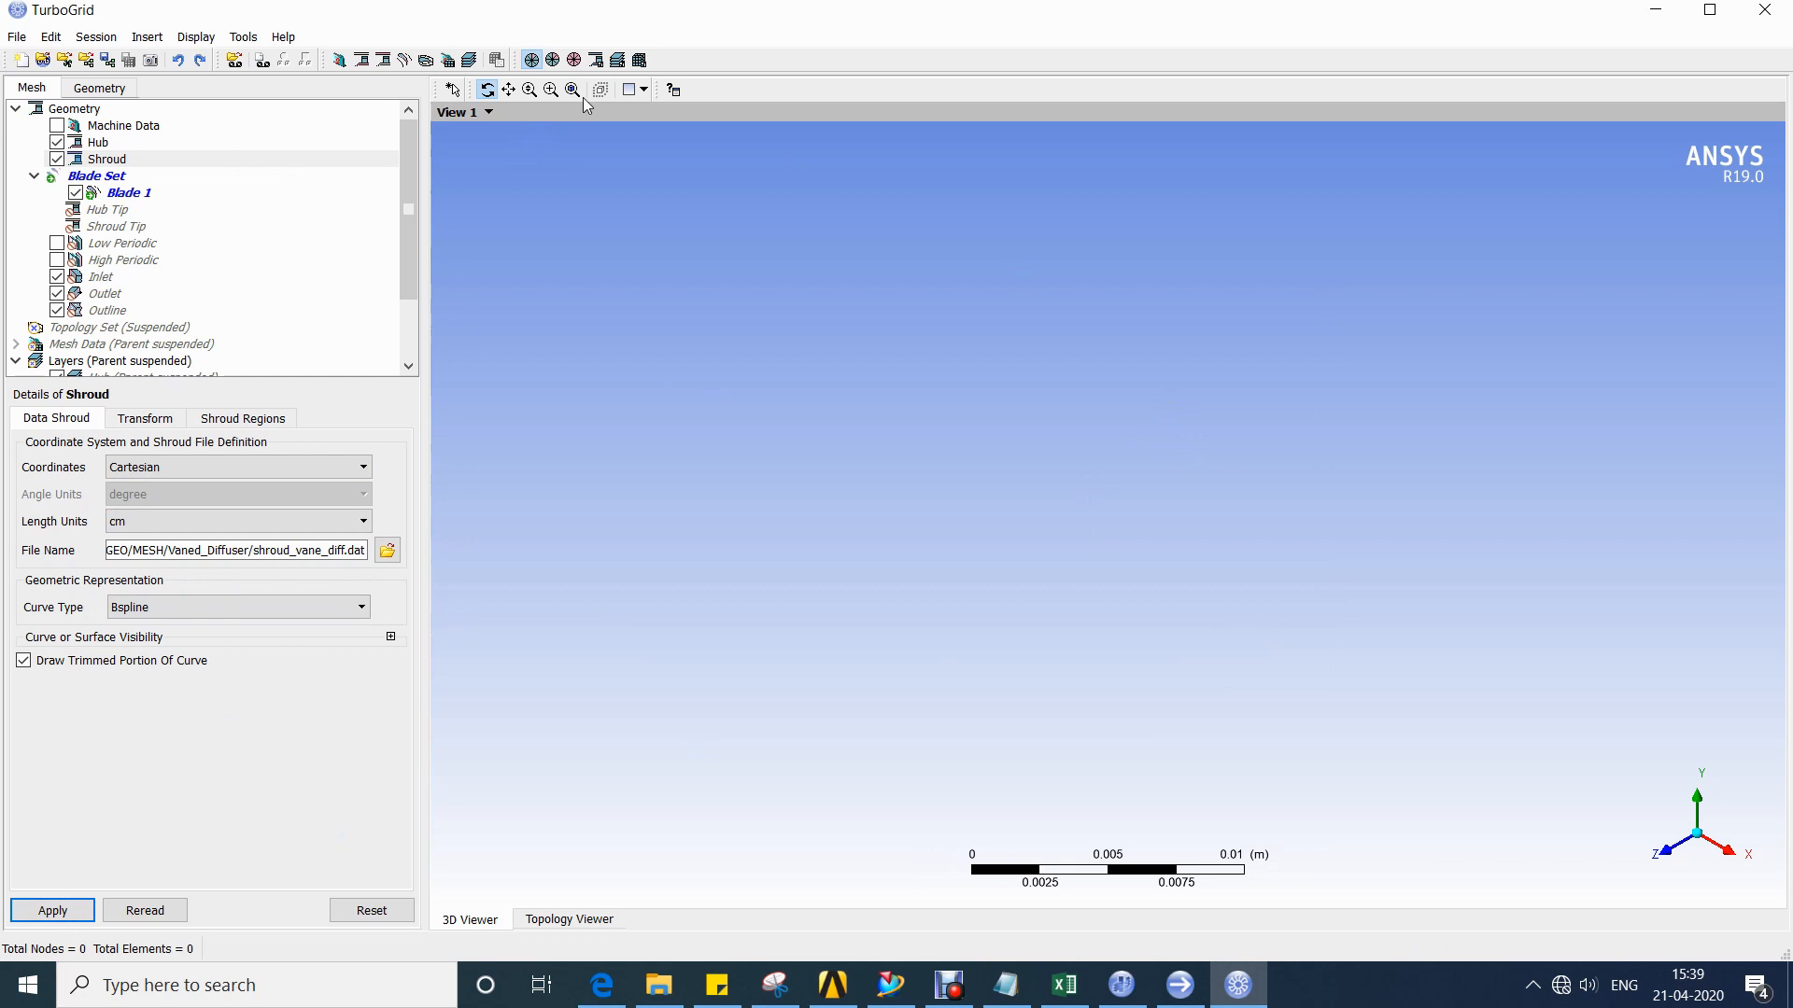
# Define Blade 1 from Vane_Diffuser_LE_Round.dat with length units in cm and a cut-off or square trailing edge, and apply it.
pyautogui.click(89, 194)
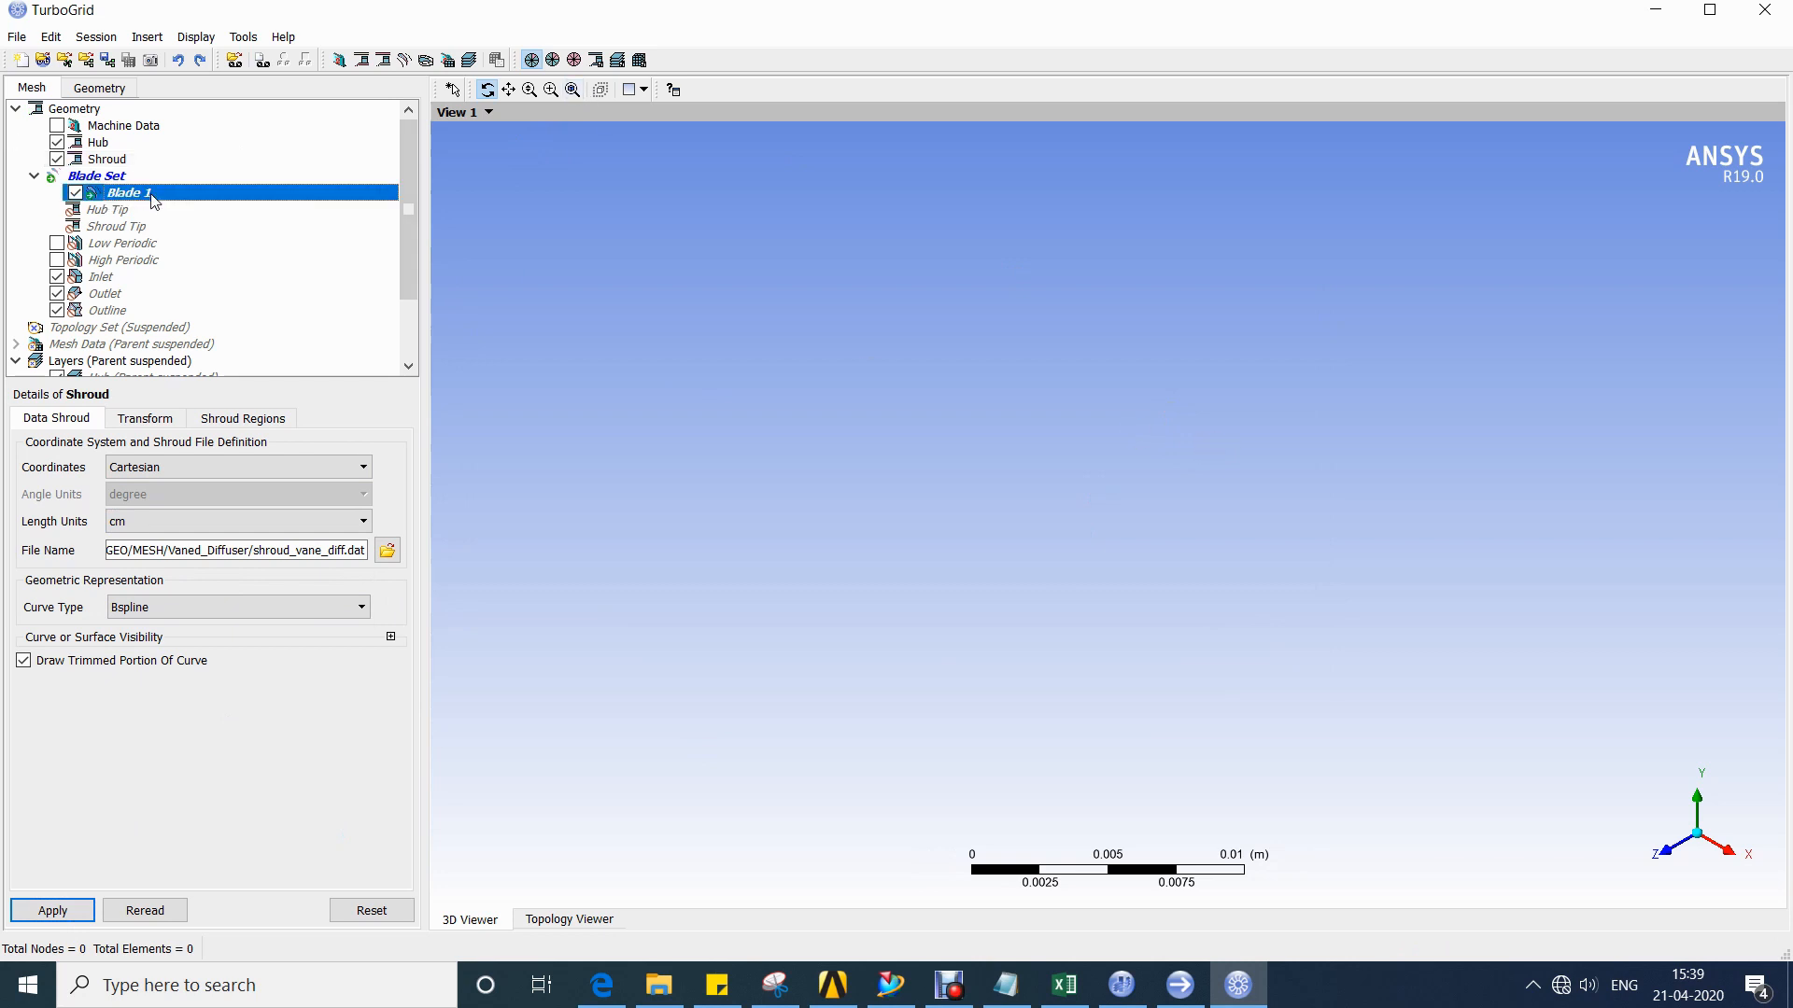
pyautogui.click(200, 583)
pyautogui.click(177, 622)
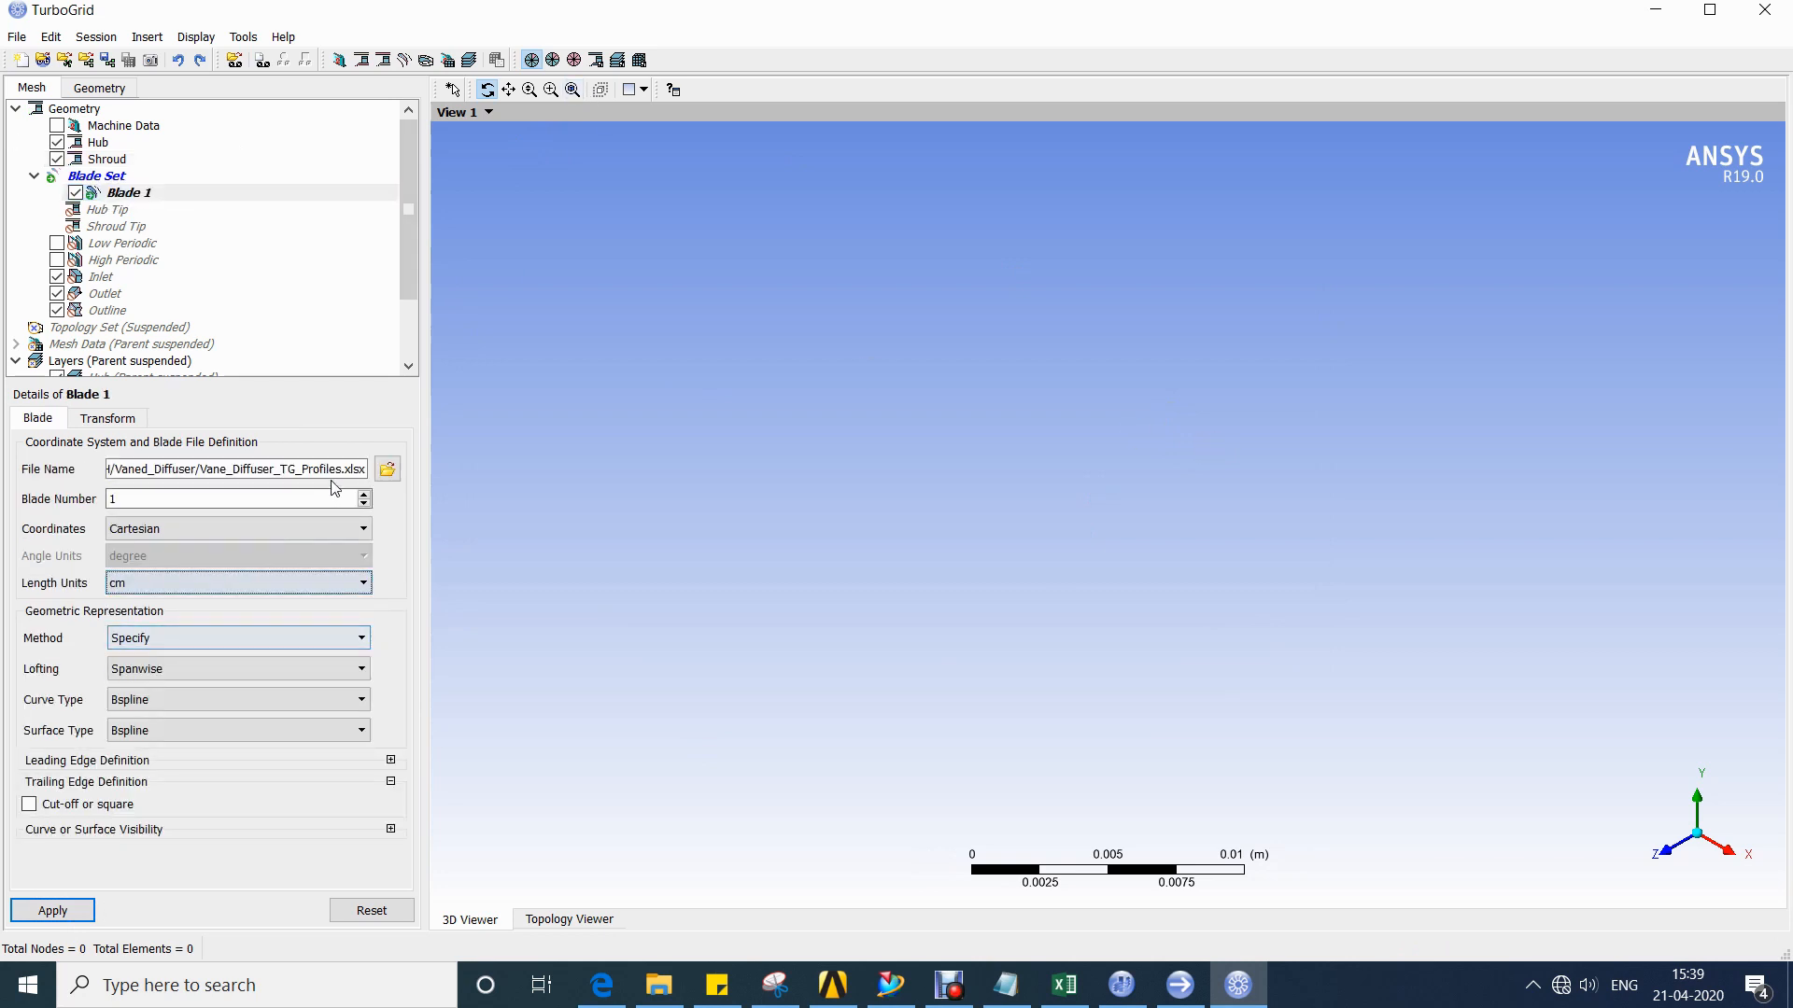
pyautogui.click(387, 469)
pyautogui.click(612, 670)
pyautogui.click(606, 733)
pyautogui.doubleClick(634, 408)
pyautogui.click(42, 806)
pyautogui.click(72, 913)
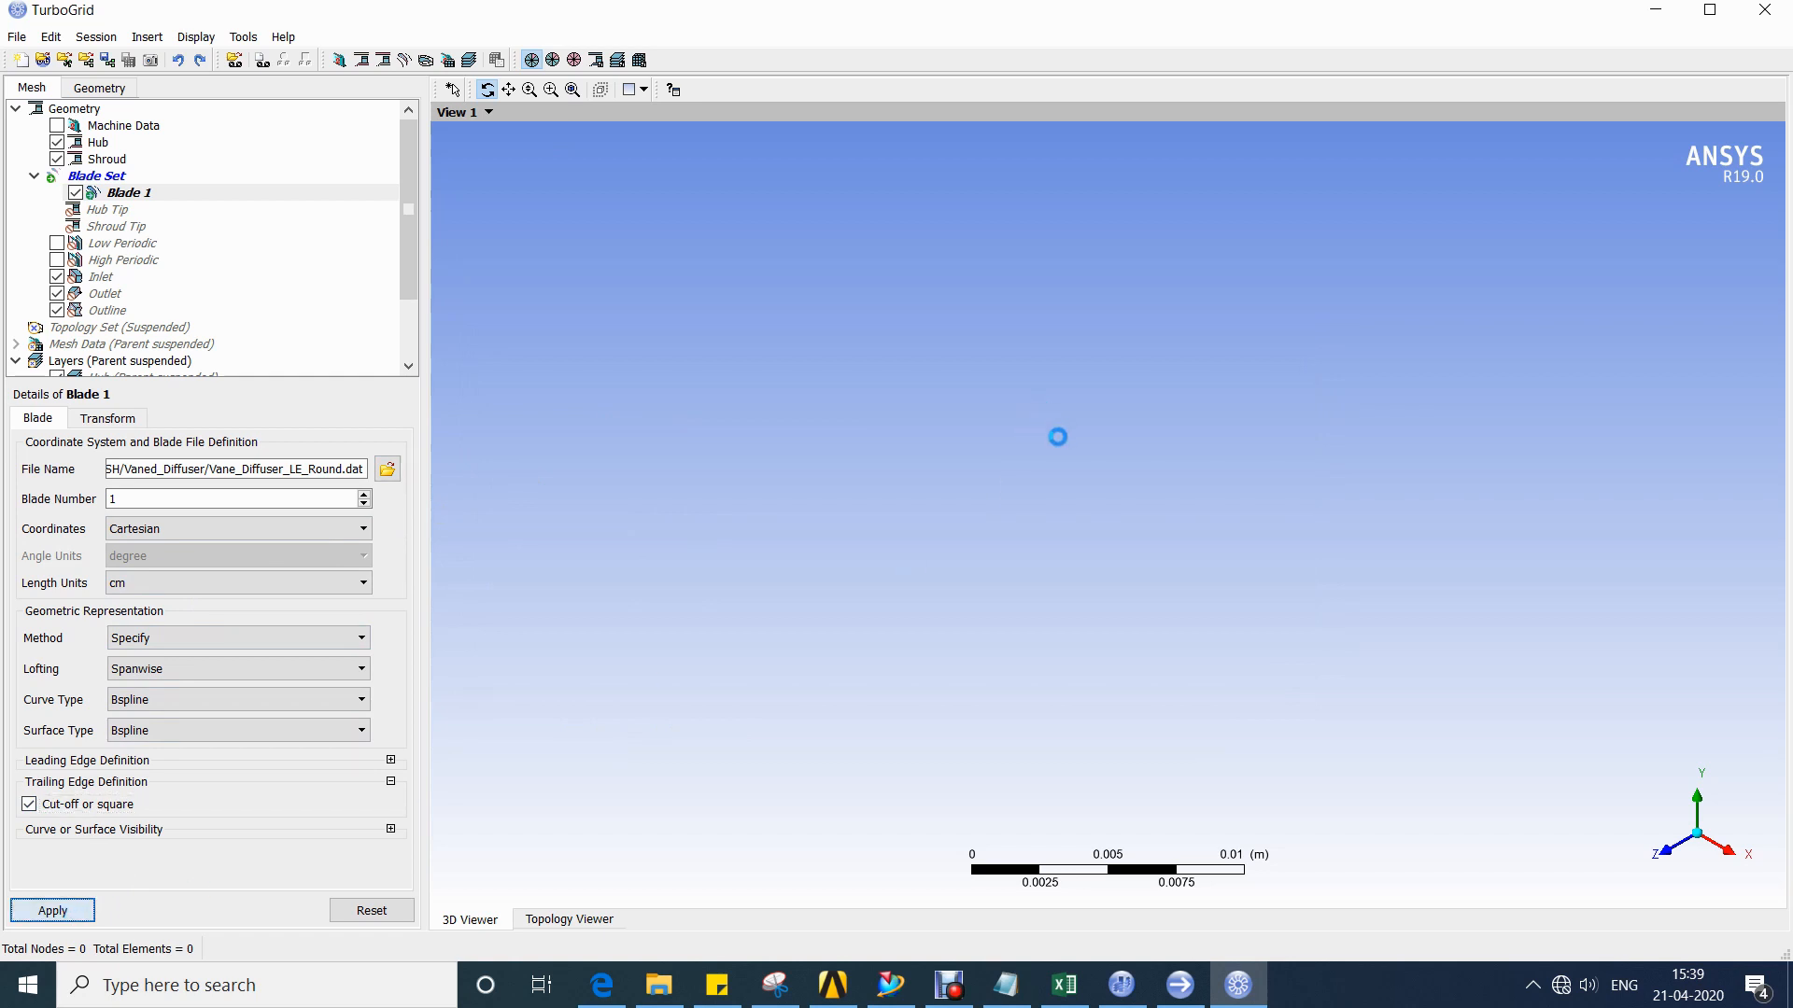
pyautogui.moveTo(1049, 432); pyautogui.dragTo(1220, 480)
pyautogui.scroll(4, 1184, 488)
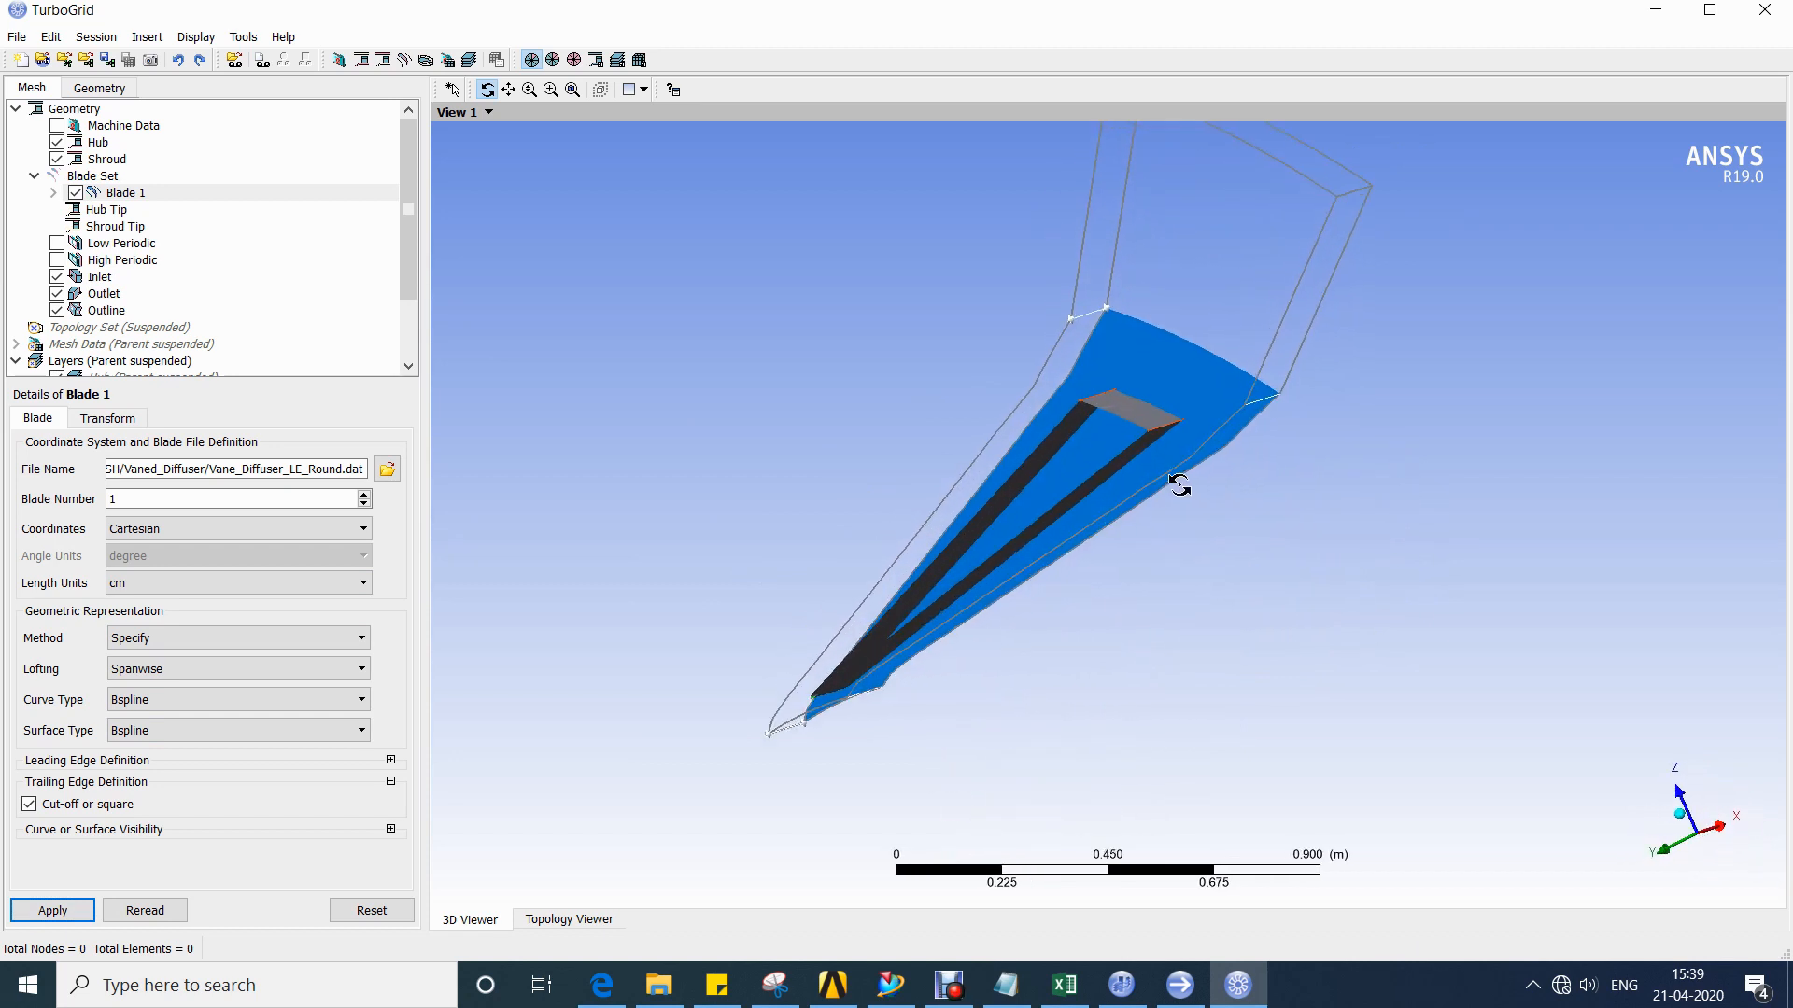
pyautogui.keyDown('ctrl'); pyautogui.moveTo(1212, 486); pyautogui.dragTo(1183, 488, button='middle'); pyautogui.keyUp('ctrl')
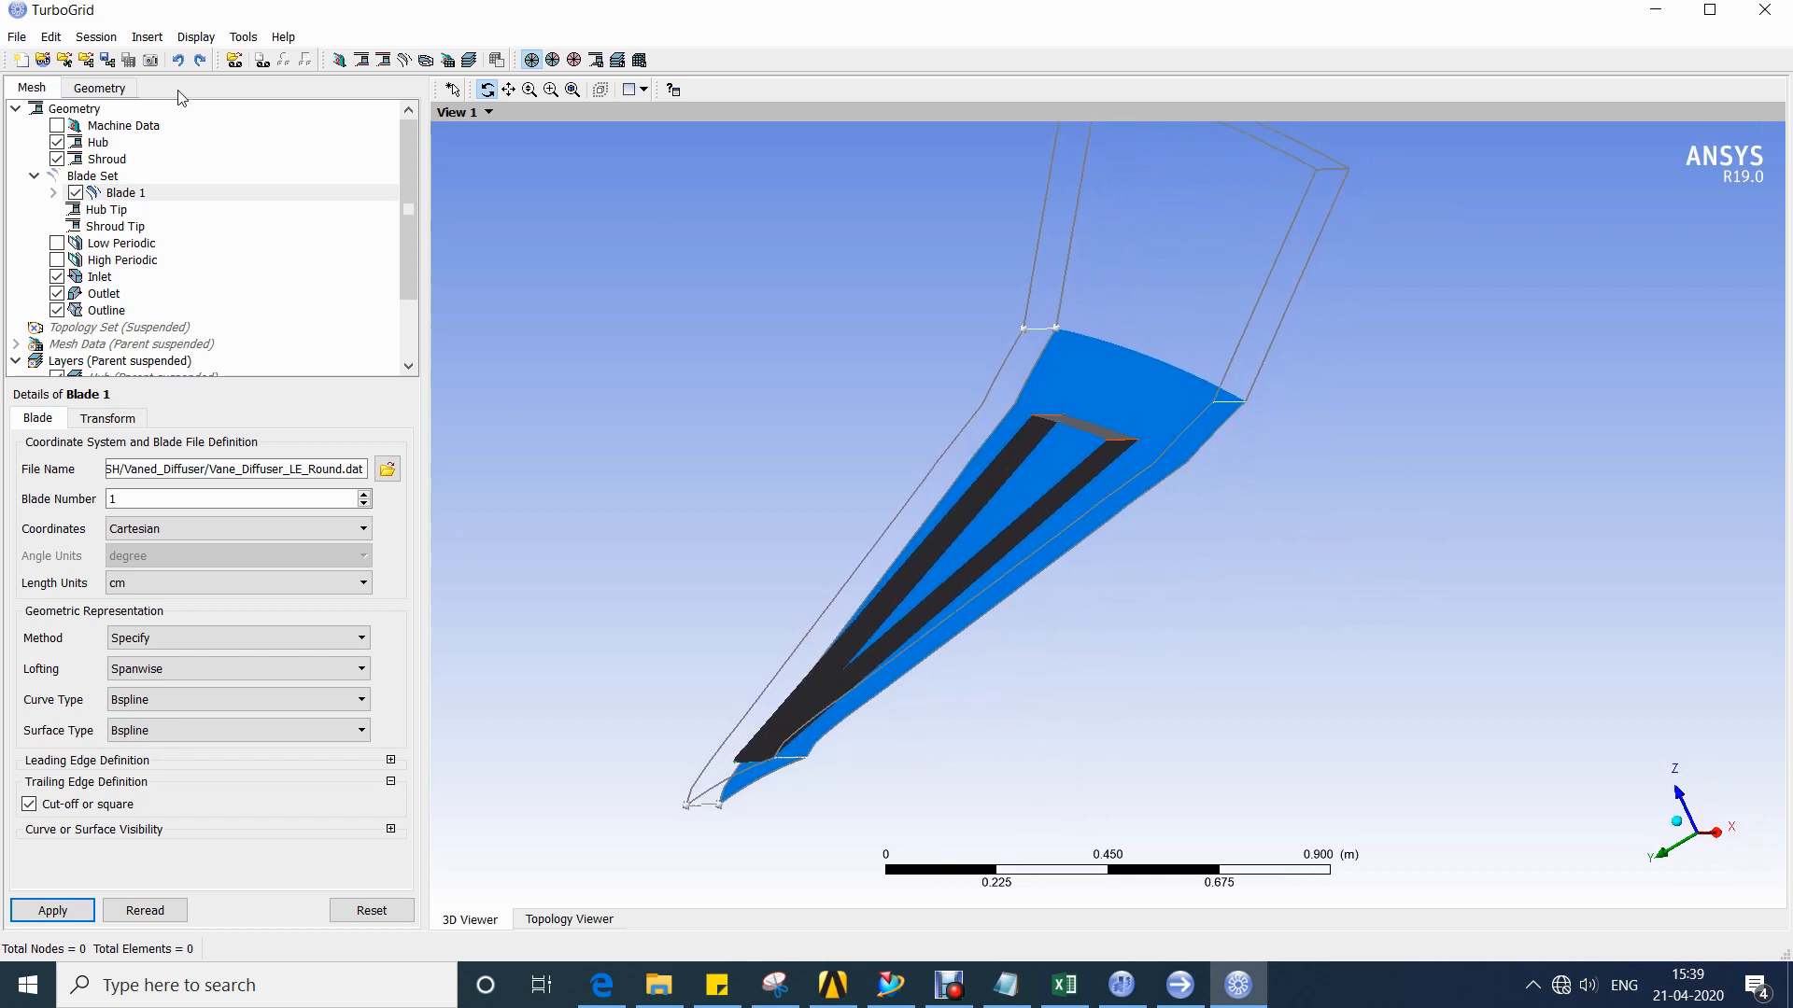
# Specify the outlet by Points and set the low hub point's R location to 1.6764, consulting the probe survey station table in Capture.PNG.
pyautogui.click(102, 293)
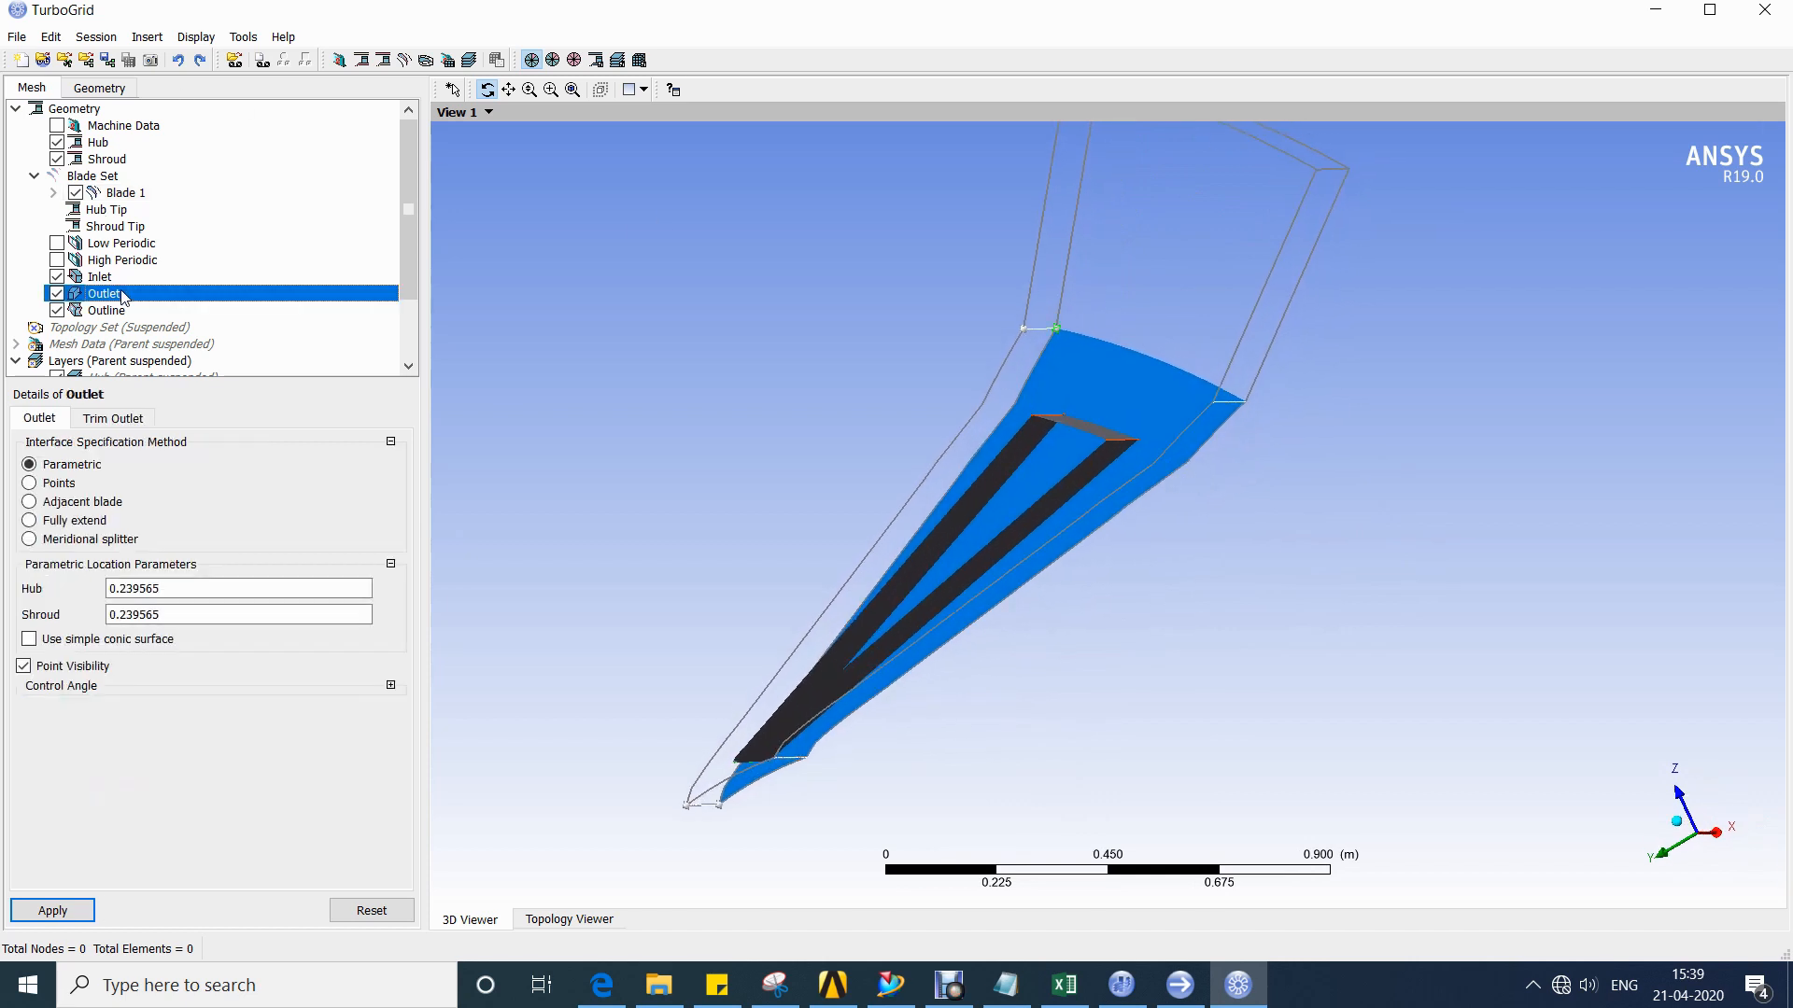
pyautogui.click(112, 418)
pyautogui.click(40, 418)
pyautogui.click(60, 484)
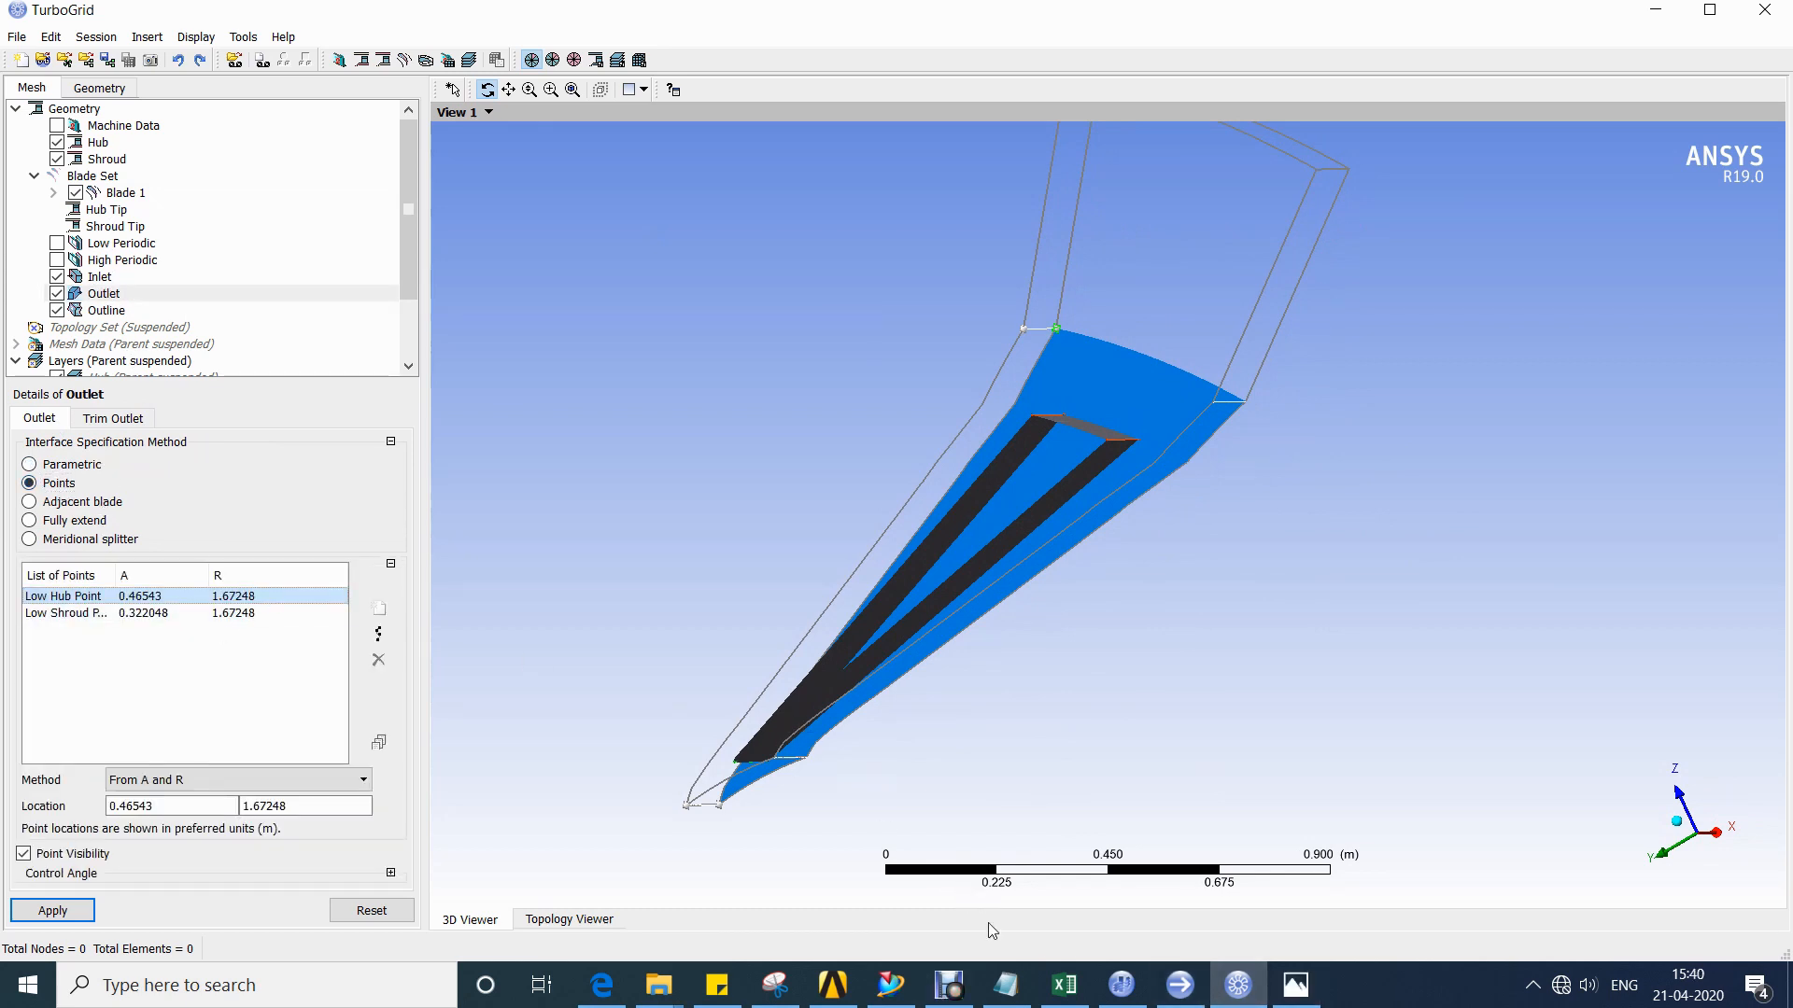
pyautogui.click(1295, 985)
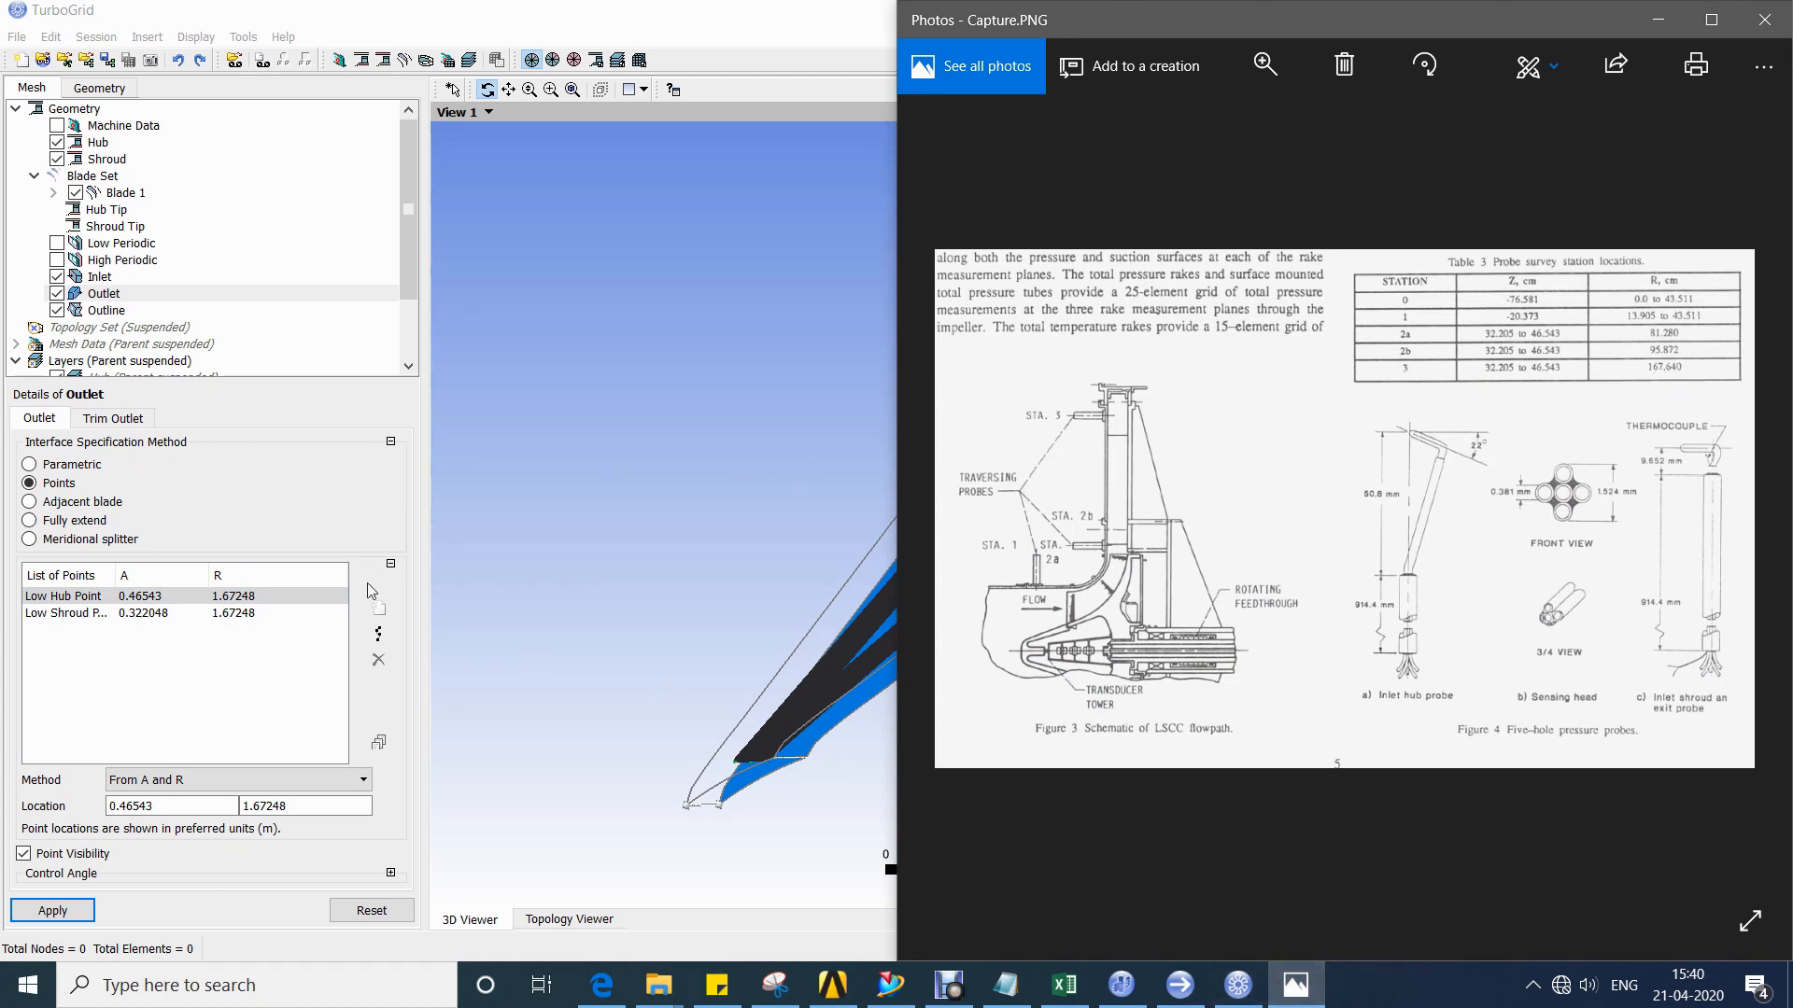
pyautogui.click(260, 598)
pyautogui.moveTo(288, 806); pyautogui.dragTo(267, 809)
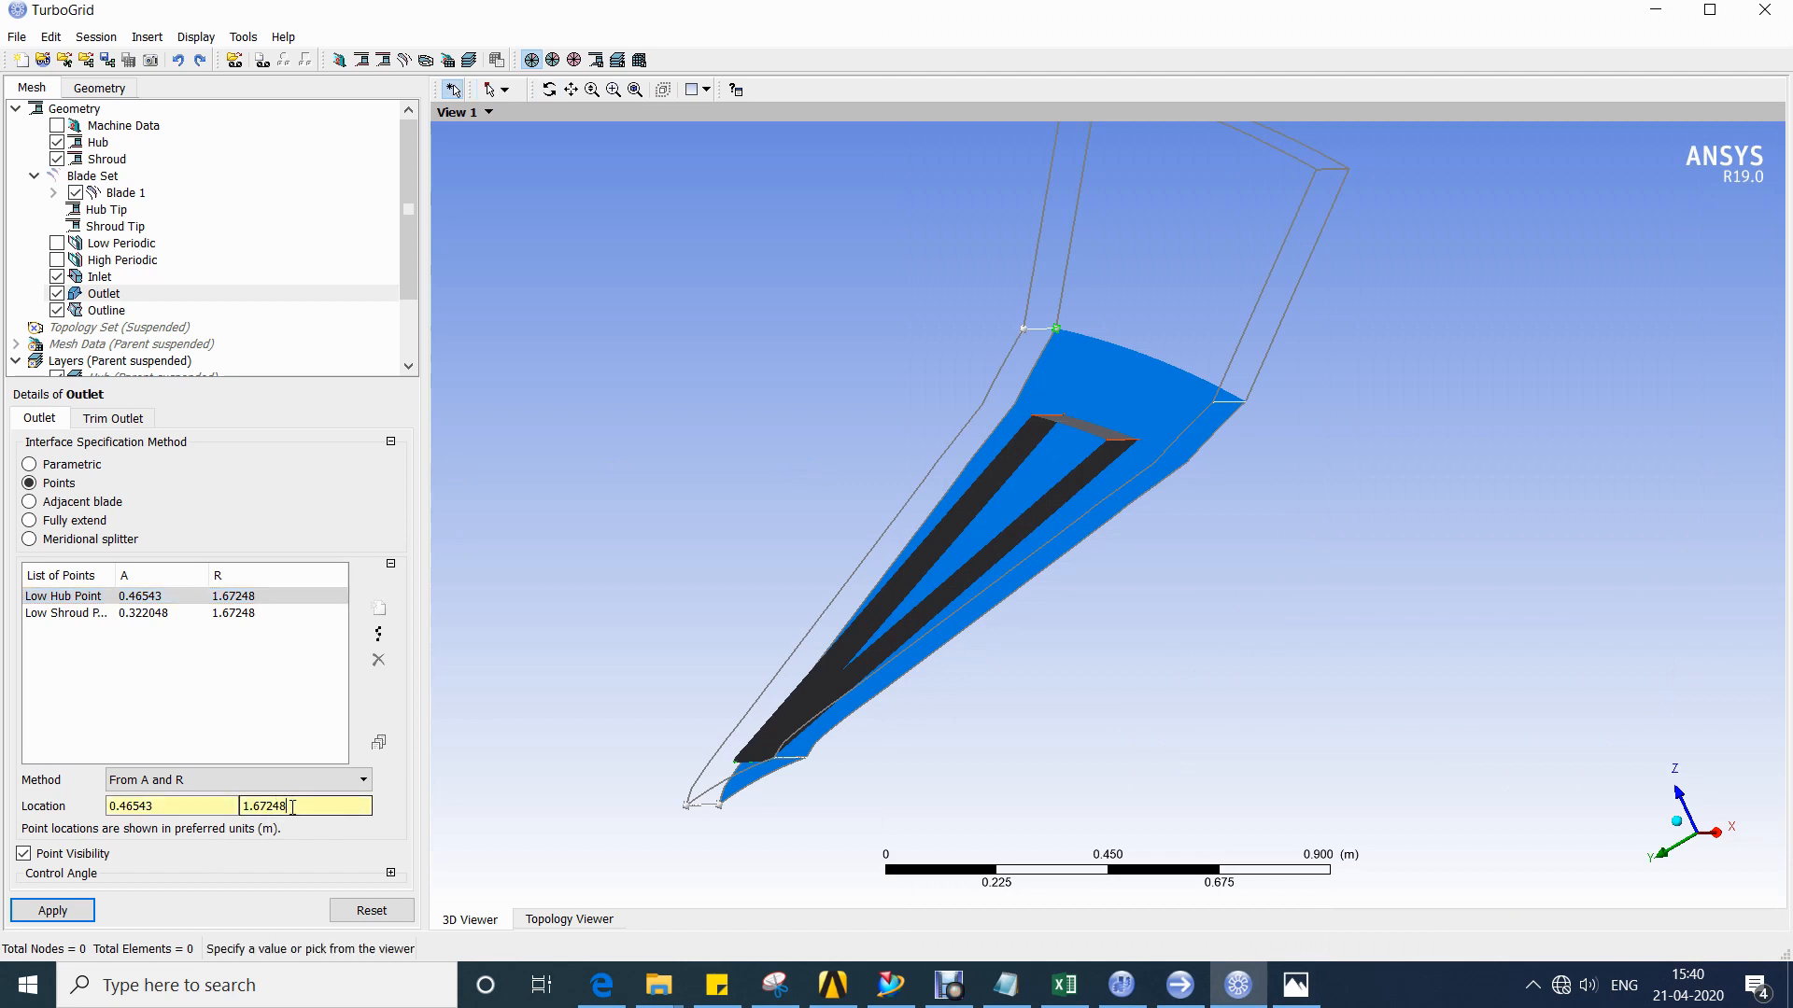
pyautogui.write('64')
# Trim the outlet by Set R with hub and shroud radii of 1.6764, and apply it.
pyautogui.click(113, 418)
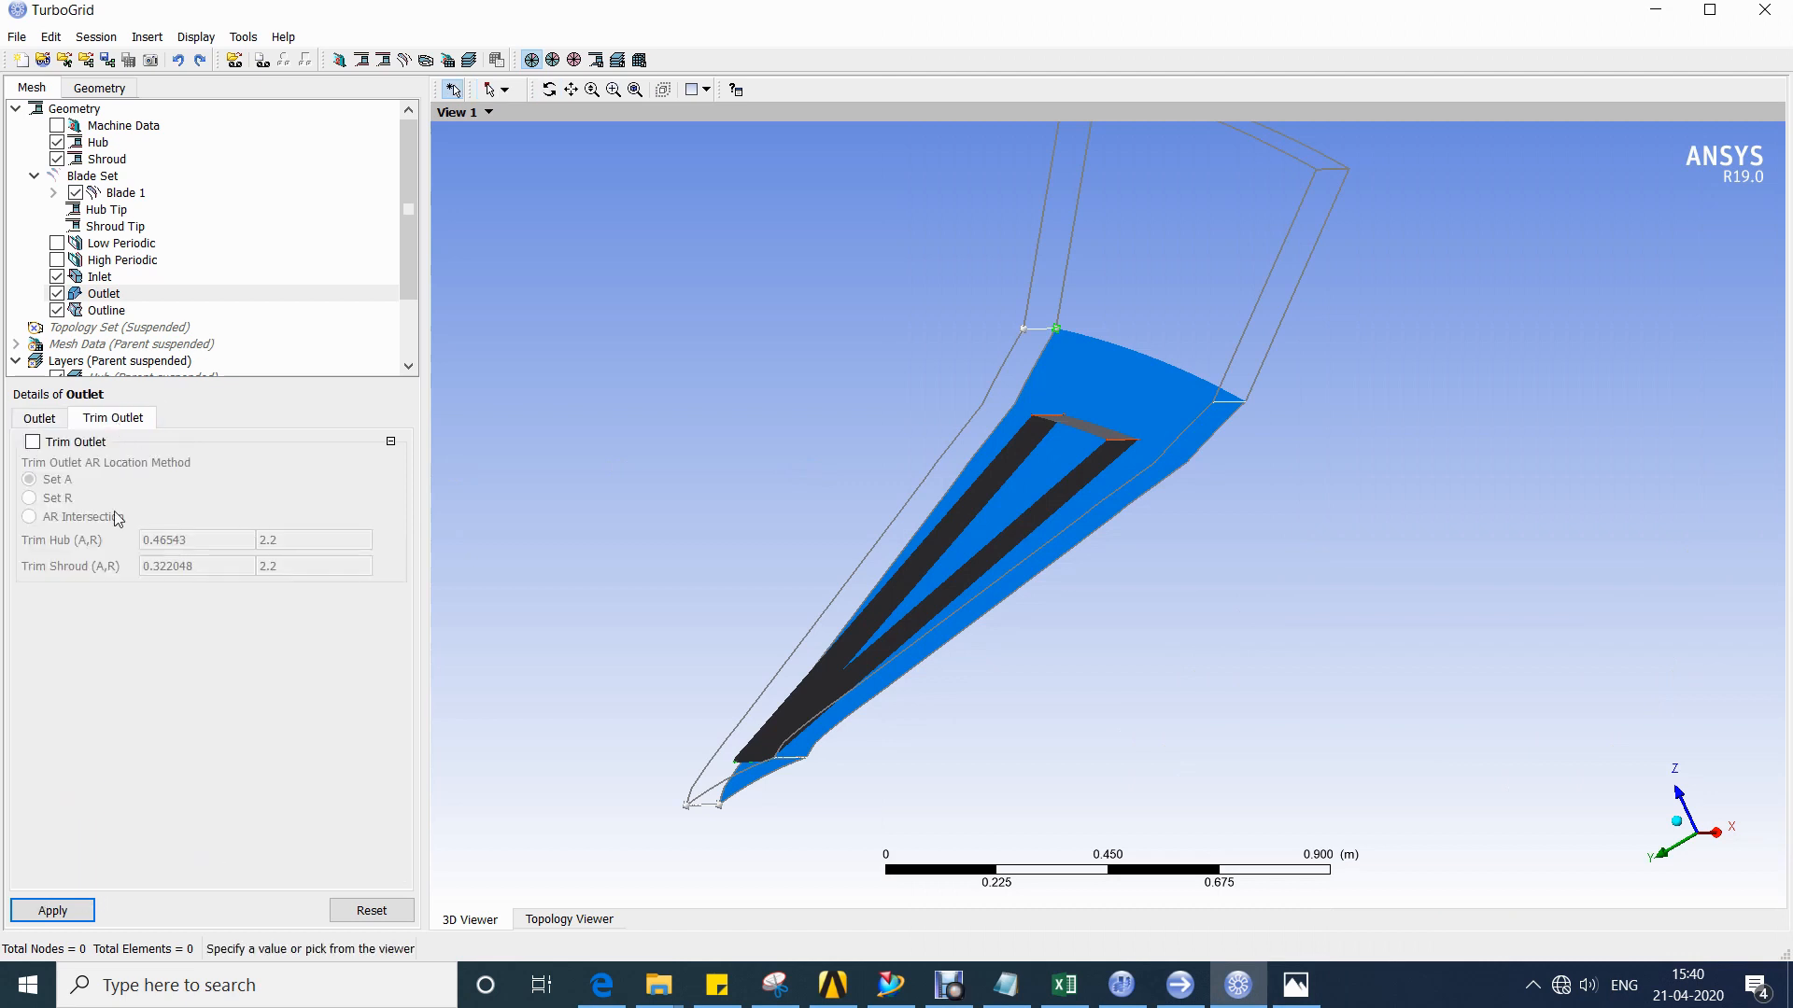
pyautogui.click(57, 441)
pyautogui.click(30, 498)
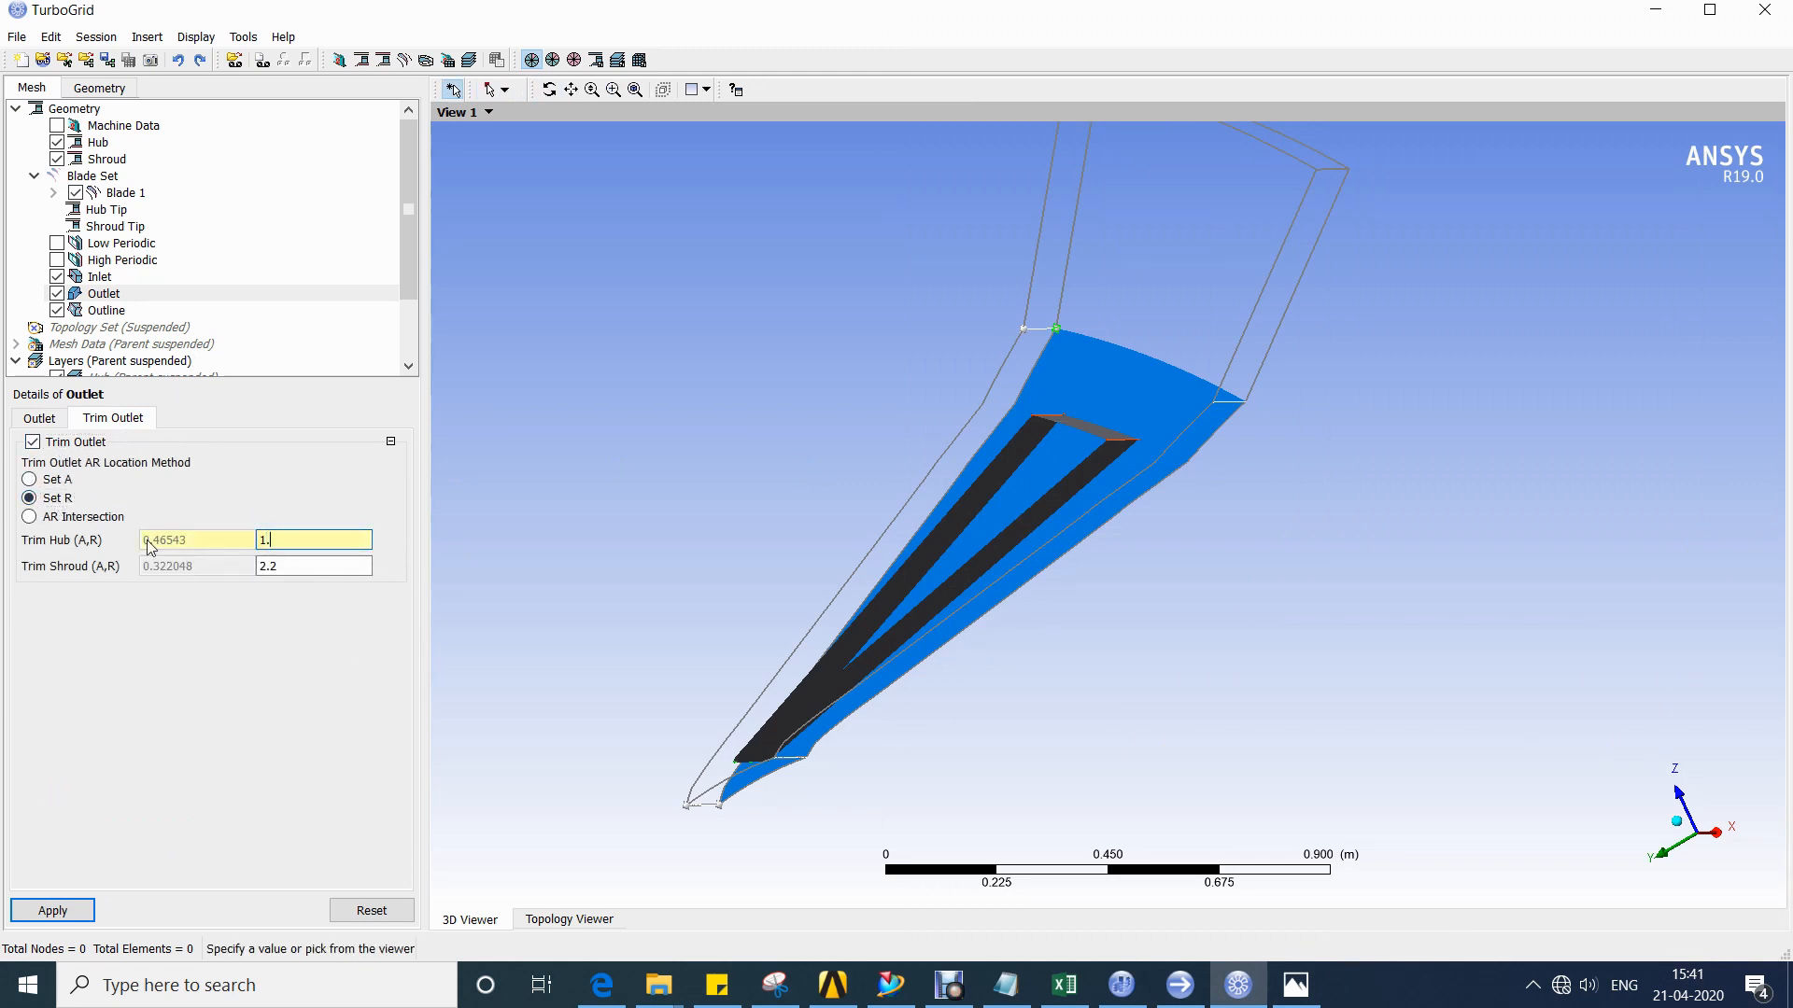
pyautogui.press('Tab')
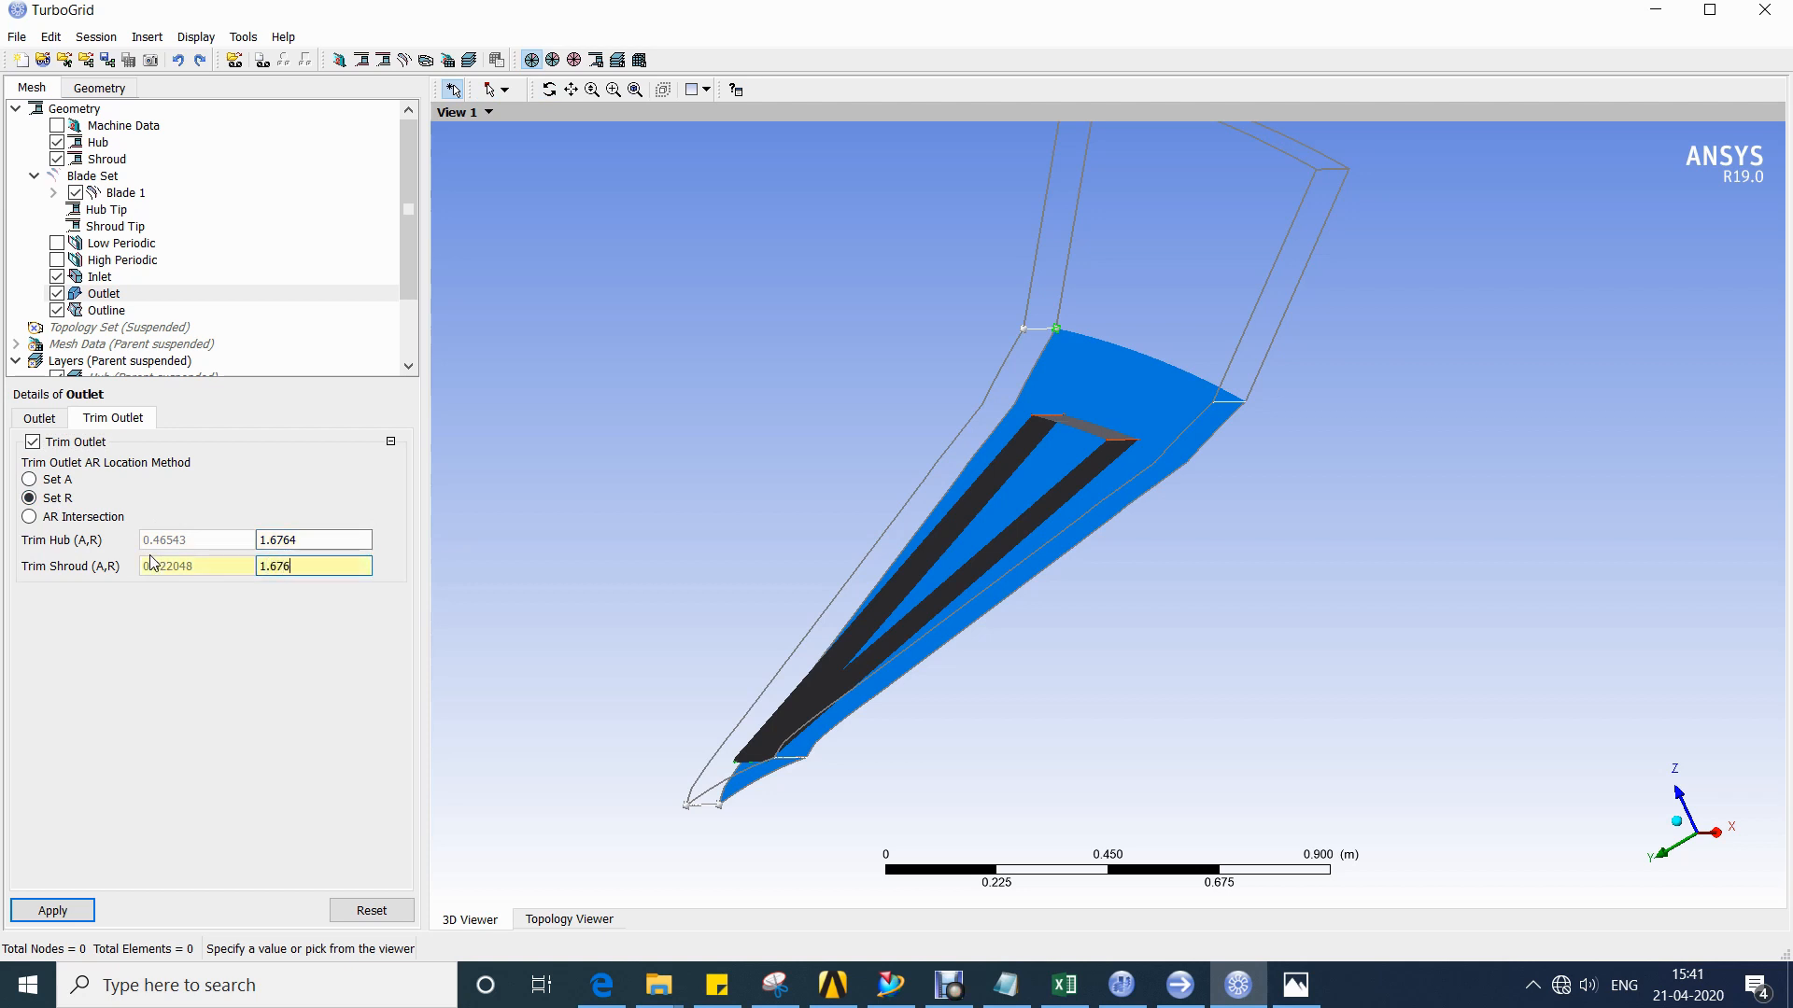
pyautogui.click(58, 903)
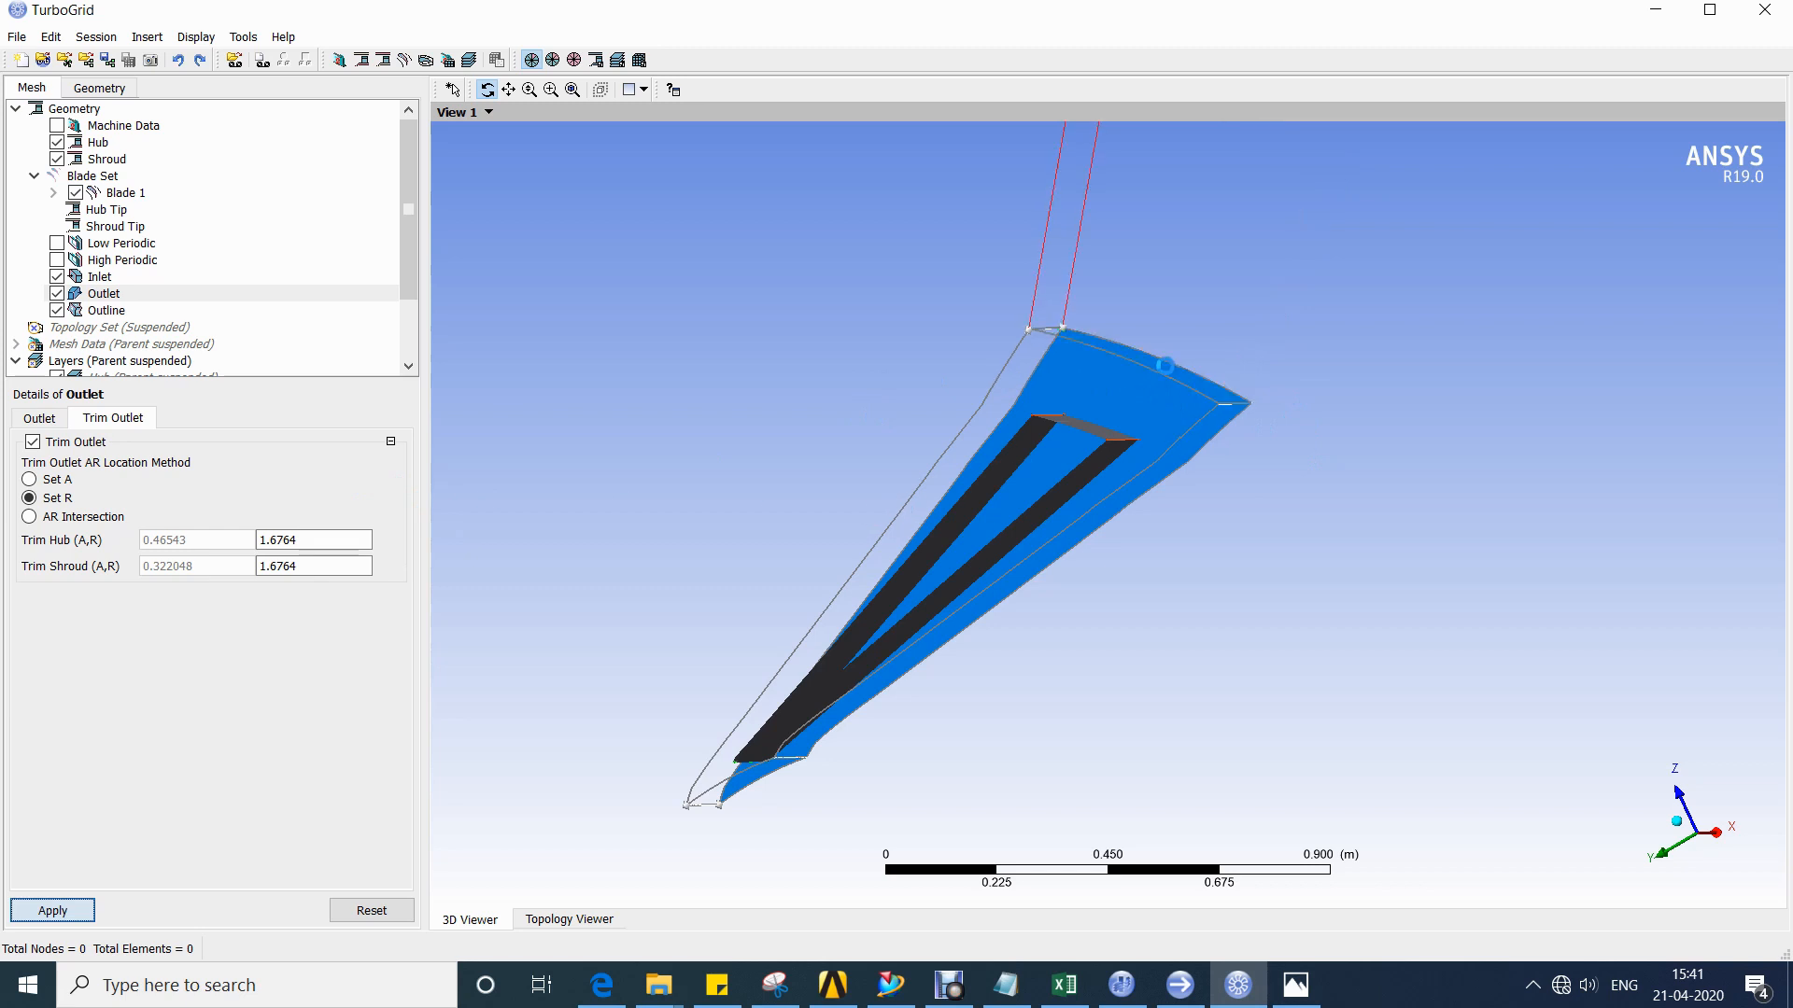
pyautogui.moveTo(1179, 424); pyautogui.dragTo(1151, 430)
# Check the inlet trim settings, then unsuspend the Topology Set and hide the hub and shroud geometry surfaces.
pyautogui.click(99, 277)
pyautogui.click(100, 418)
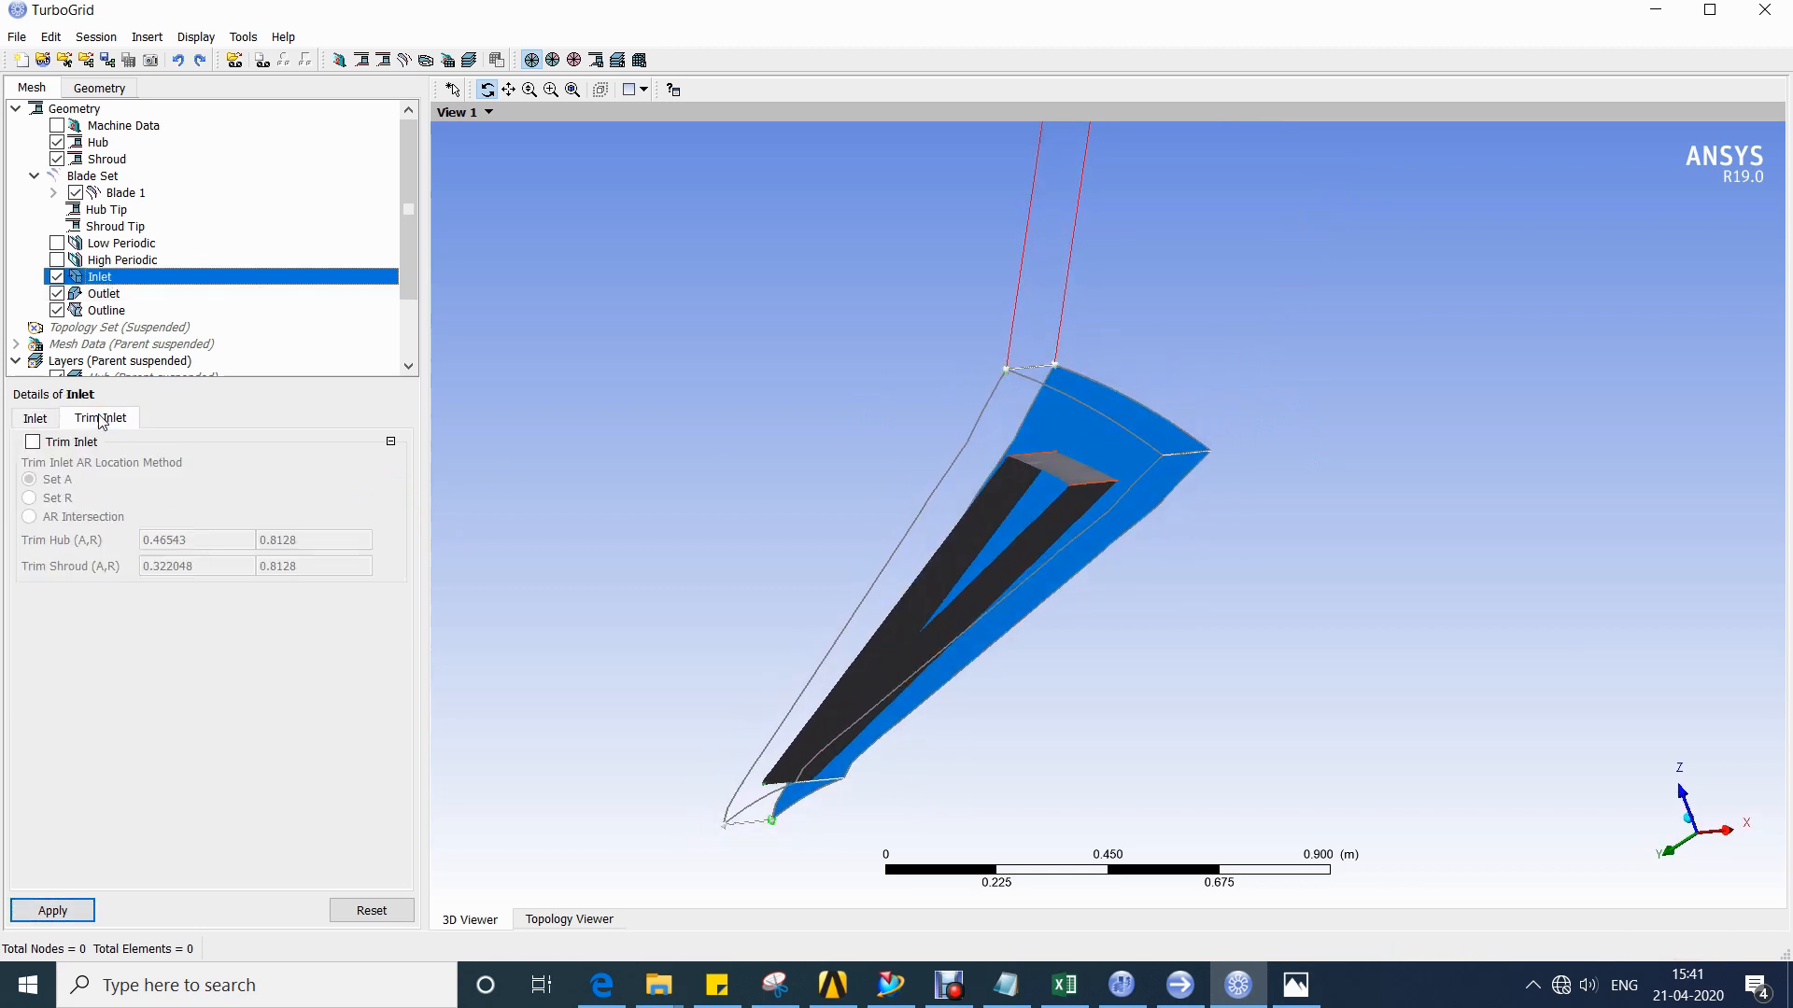
pyautogui.rightClick(105, 328)
pyautogui.click(234, 493)
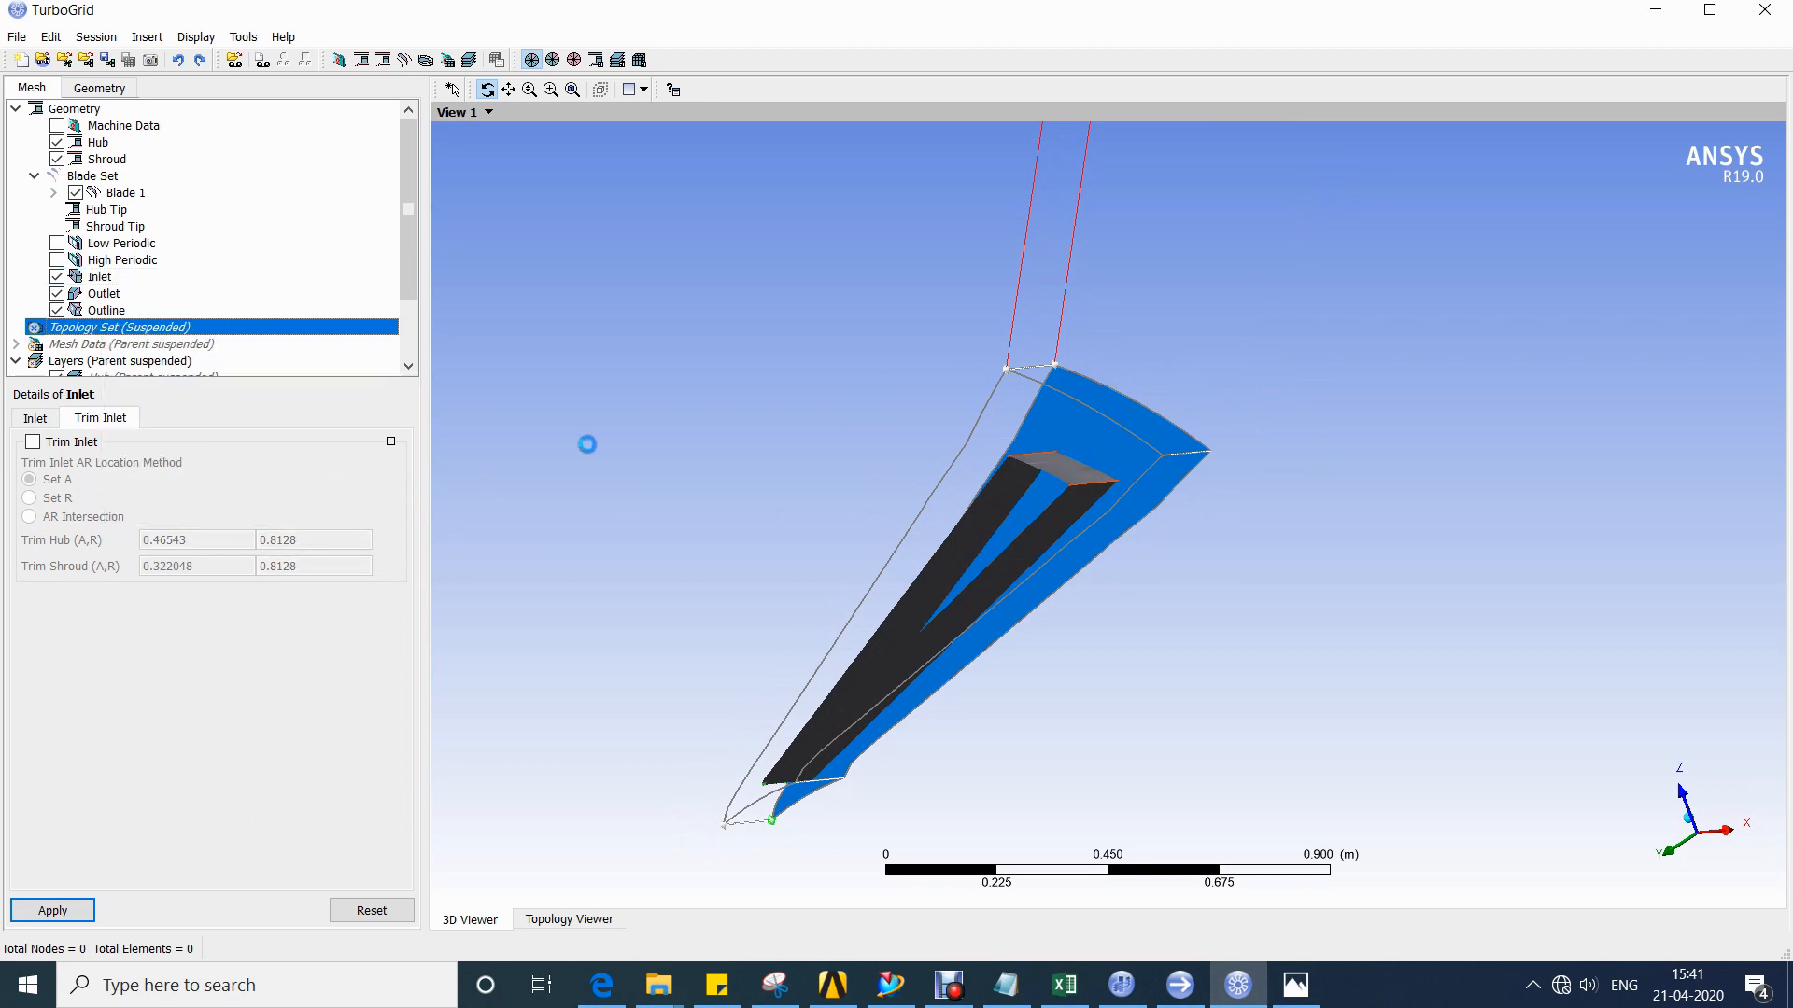
pyautogui.moveTo(770, 610); pyautogui.dragTo(943, 551)
pyautogui.click(57, 142)
pyautogui.click(57, 159)
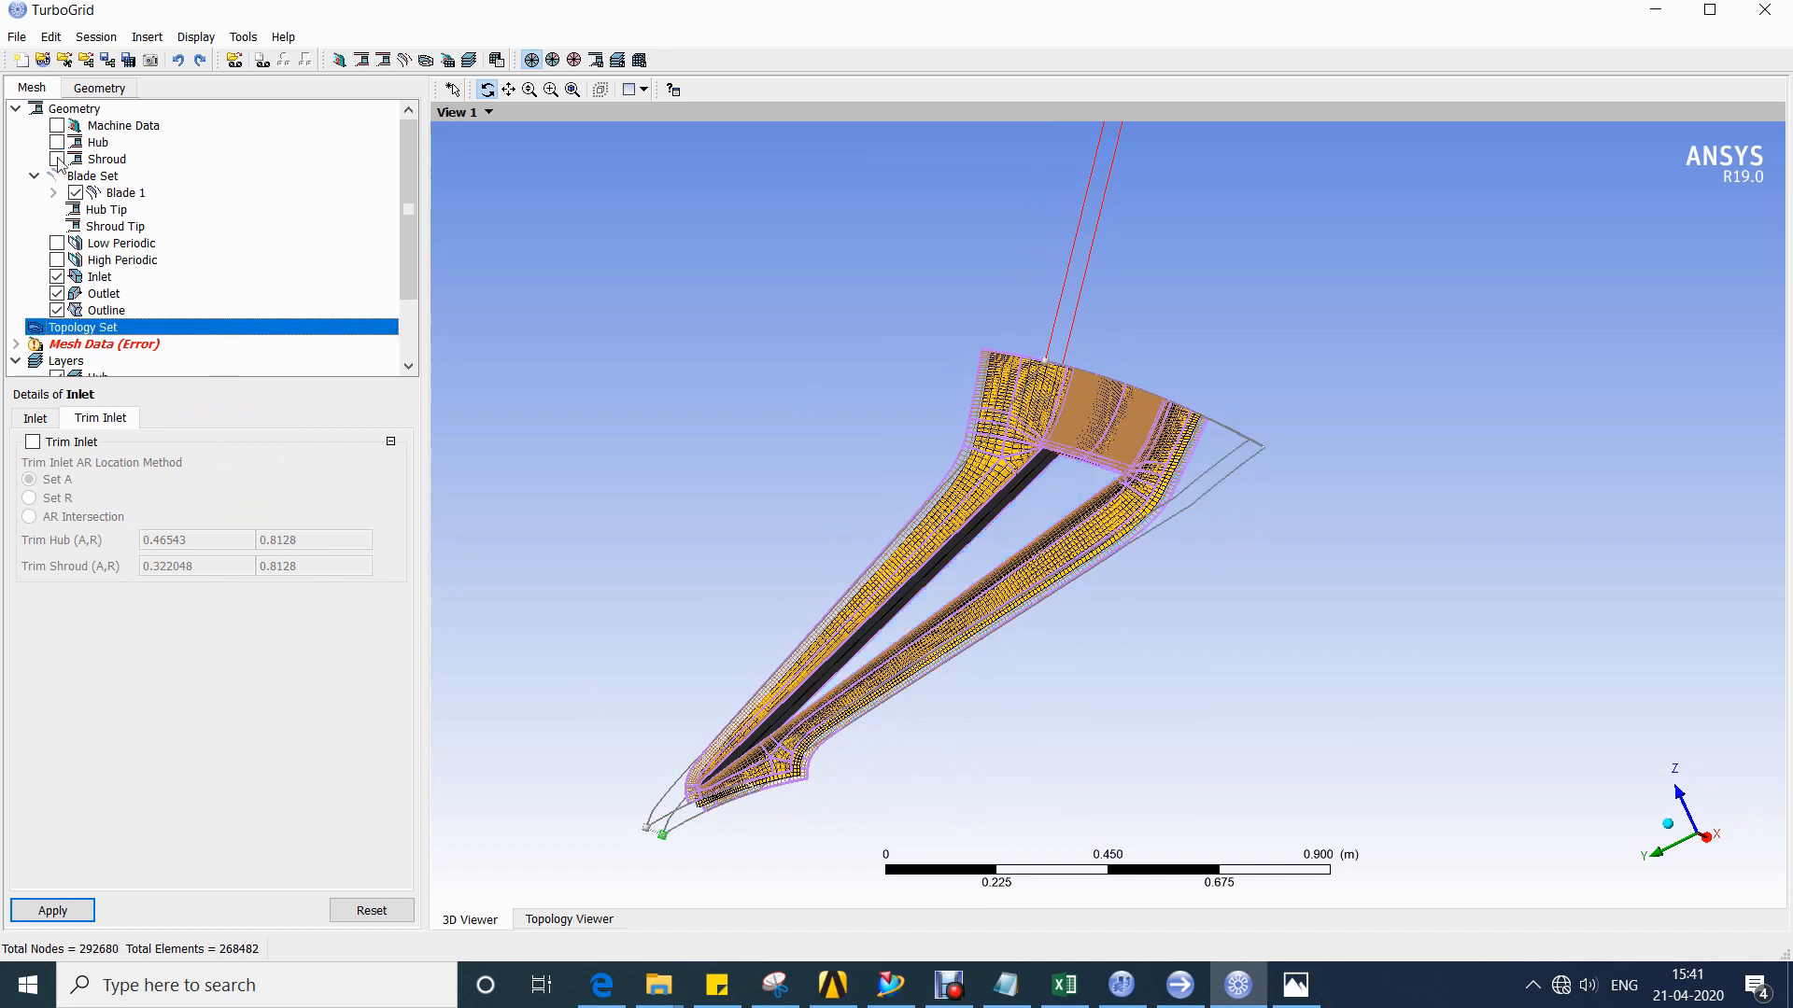
pyautogui.scroll(-1, 619, 372)
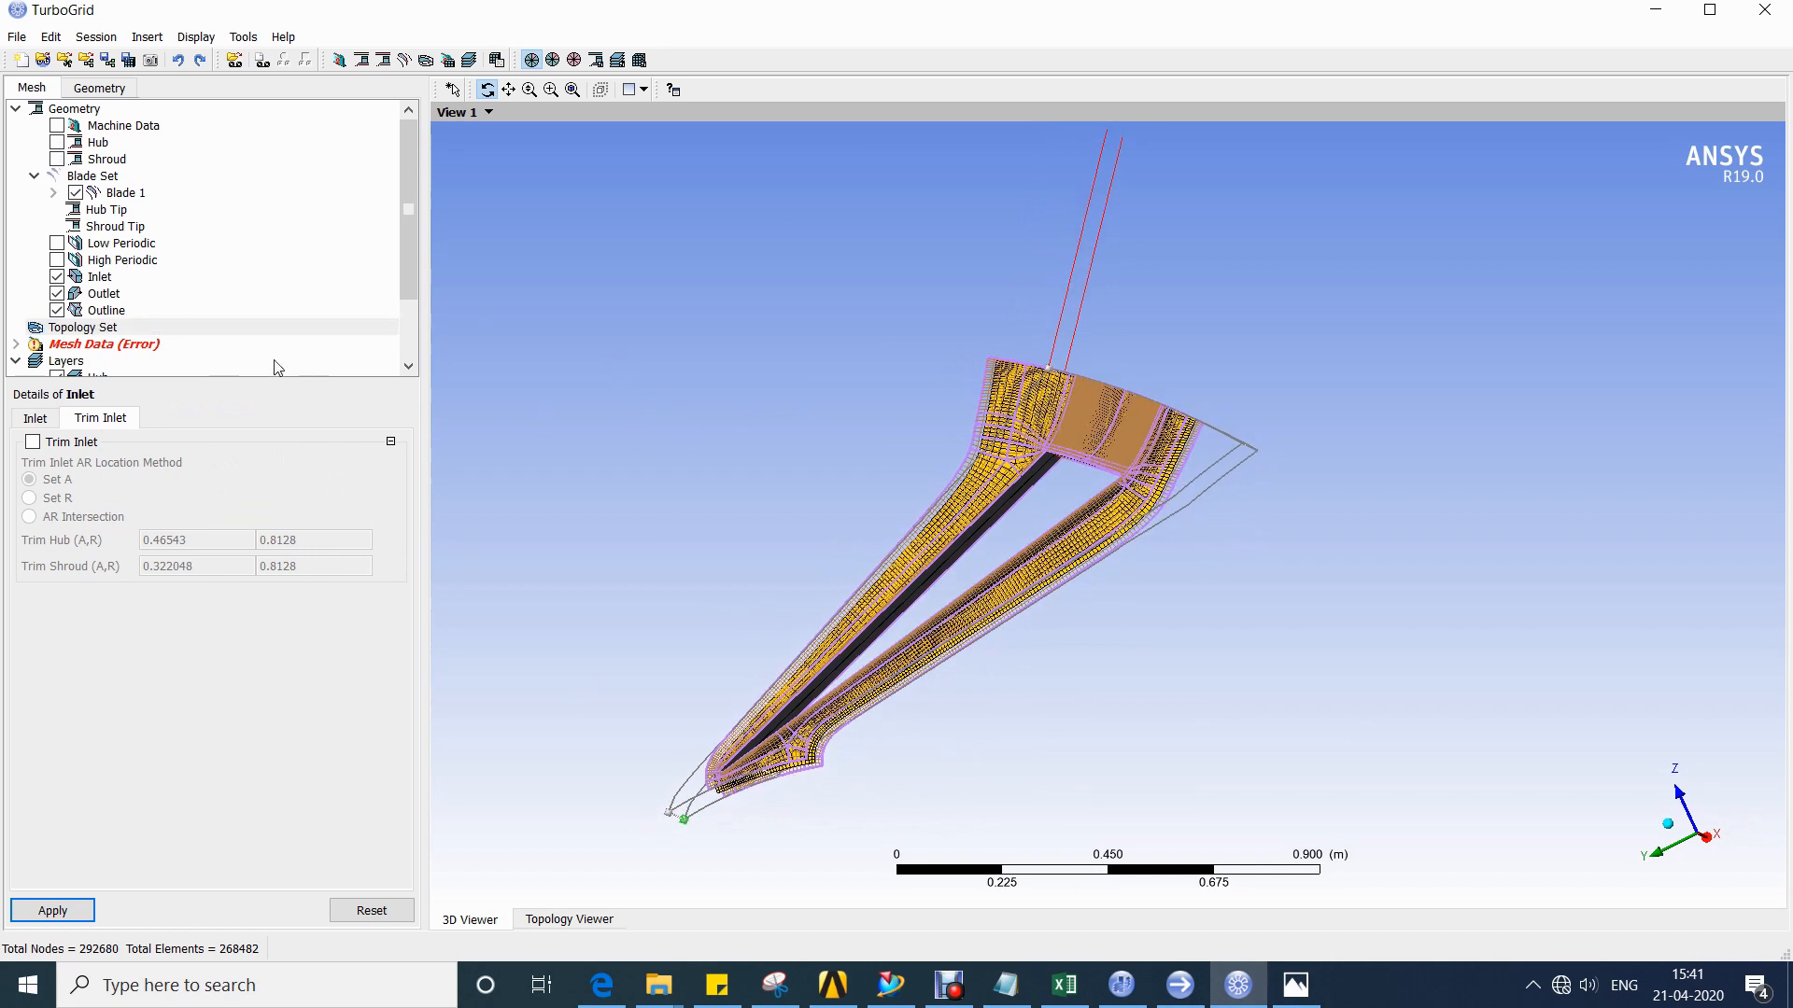
# In Mesh Data, set the near wall element size method to y+ with a Reynolds number of 1e+06, and apply it.
pyautogui.click(28, 327)
pyautogui.click(16, 343)
pyautogui.scroll(-3, 28, 344)
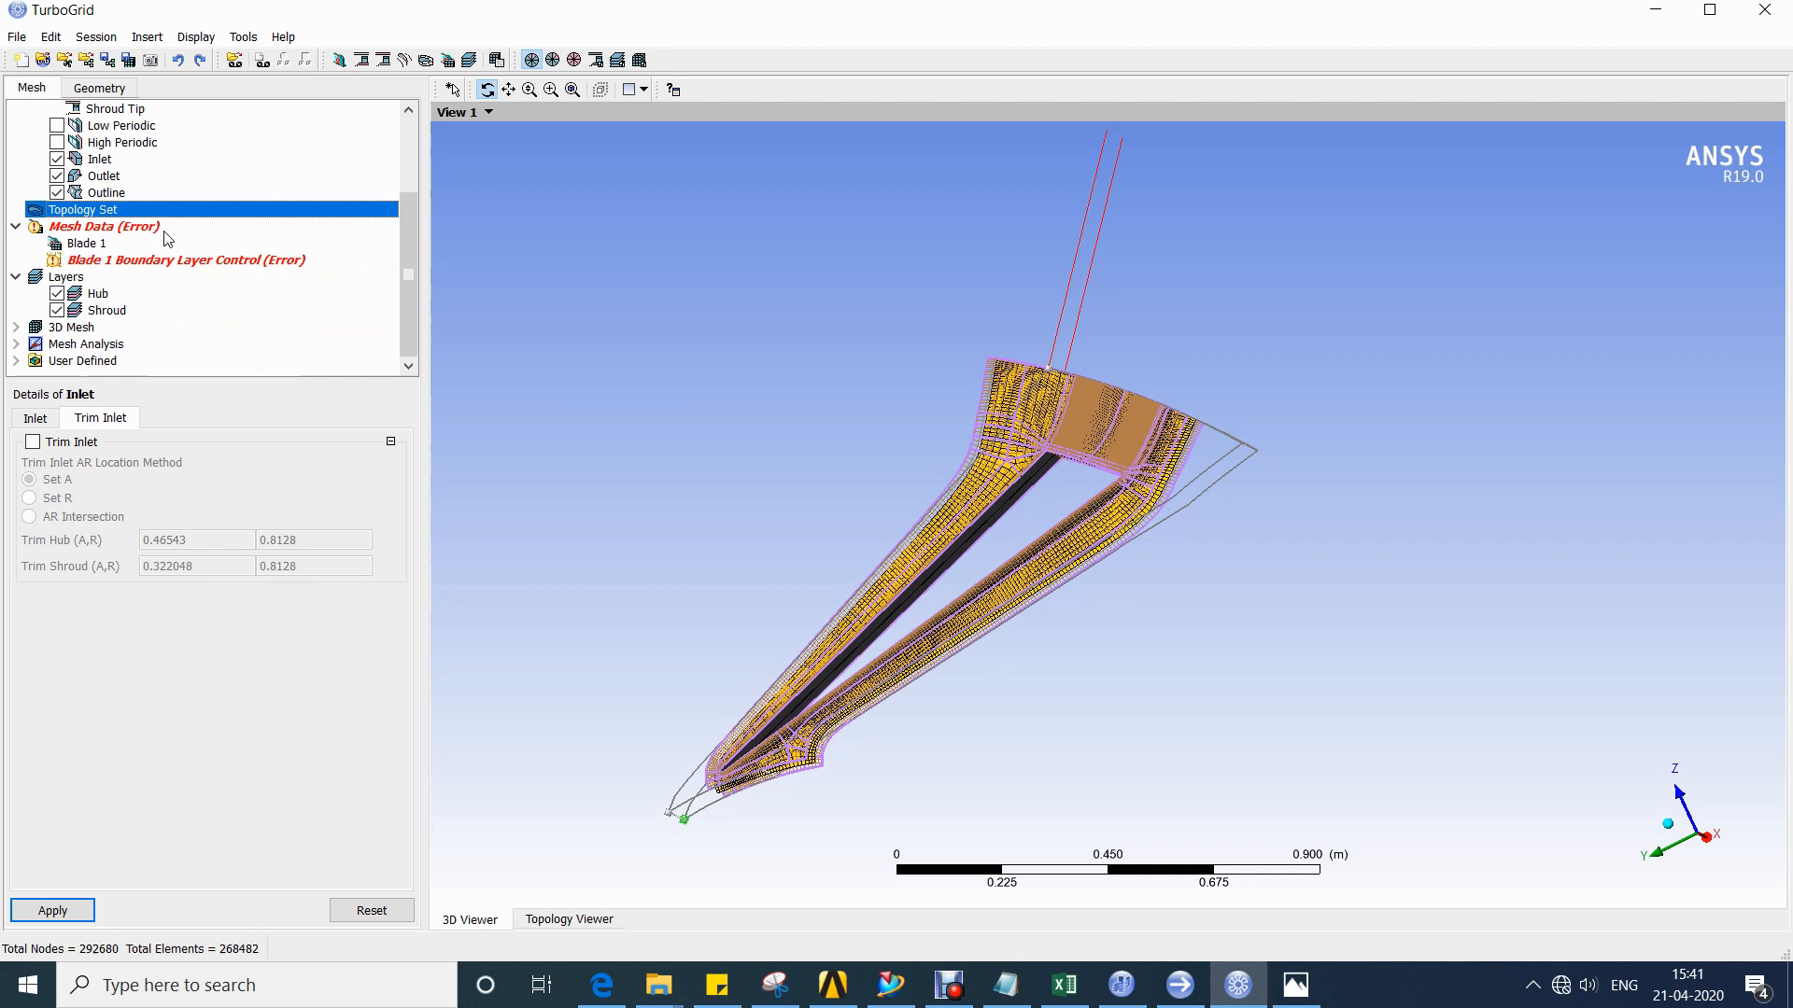
pyautogui.doubleClick(158, 230)
pyautogui.keyDown('ctrl'); pyautogui.moveTo(736, 493); pyautogui.dragTo(763, 448, button='middle'); pyautogui.keyUp('ctrl')
pyautogui.click(234, 774)
pyautogui.click(164, 805)
pyautogui.tripleClick(127, 801)
pyautogui.click(135, 801)
pyautogui.click(53, 910)
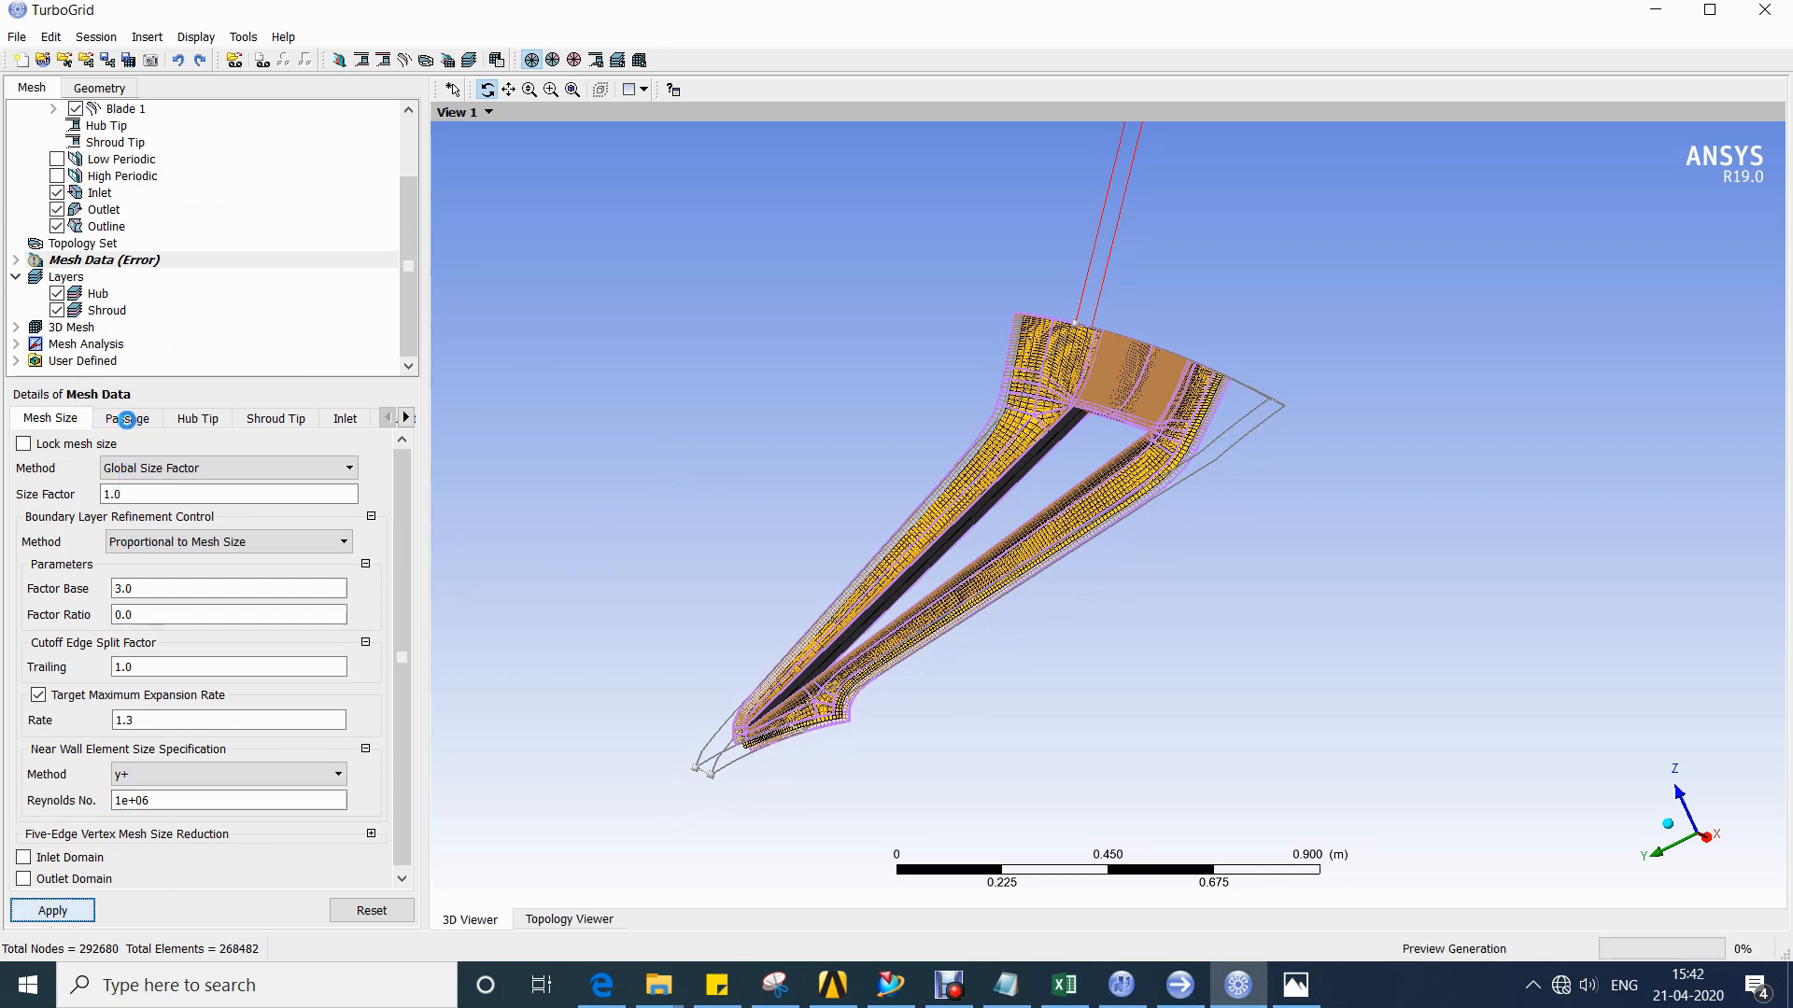
# Set the passage's spanwise blade distribution to Element Count and Size with 25 elements and 10 constant elements.
pyautogui.scroll(3, 972, 471)
pyautogui.keyDown('ctrl'); pyautogui.moveTo(978, 492); pyautogui.dragTo(1058, 466, button='middle'); pyautogui.keyUp('ctrl')
pyautogui.click(161, 549)
pyautogui.click(171, 566)
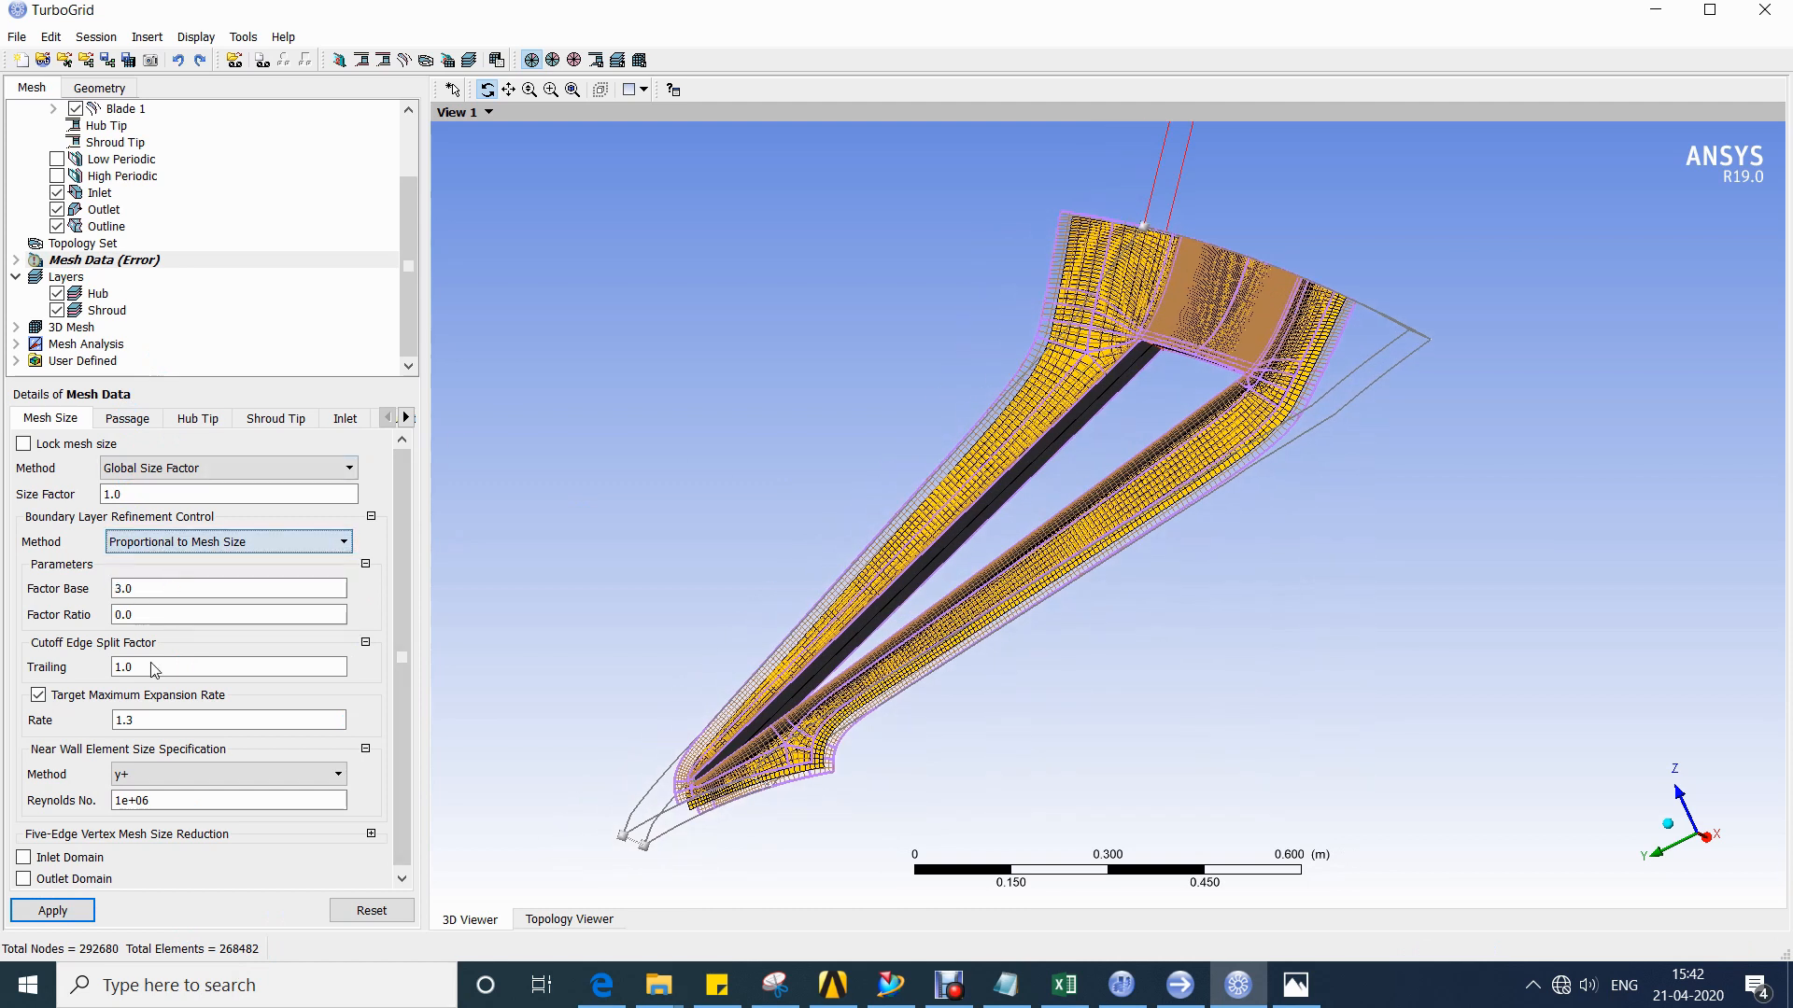
pyautogui.click(128, 419)
pyautogui.click(140, 469)
pyautogui.click(149, 500)
pyautogui.press('Tab')
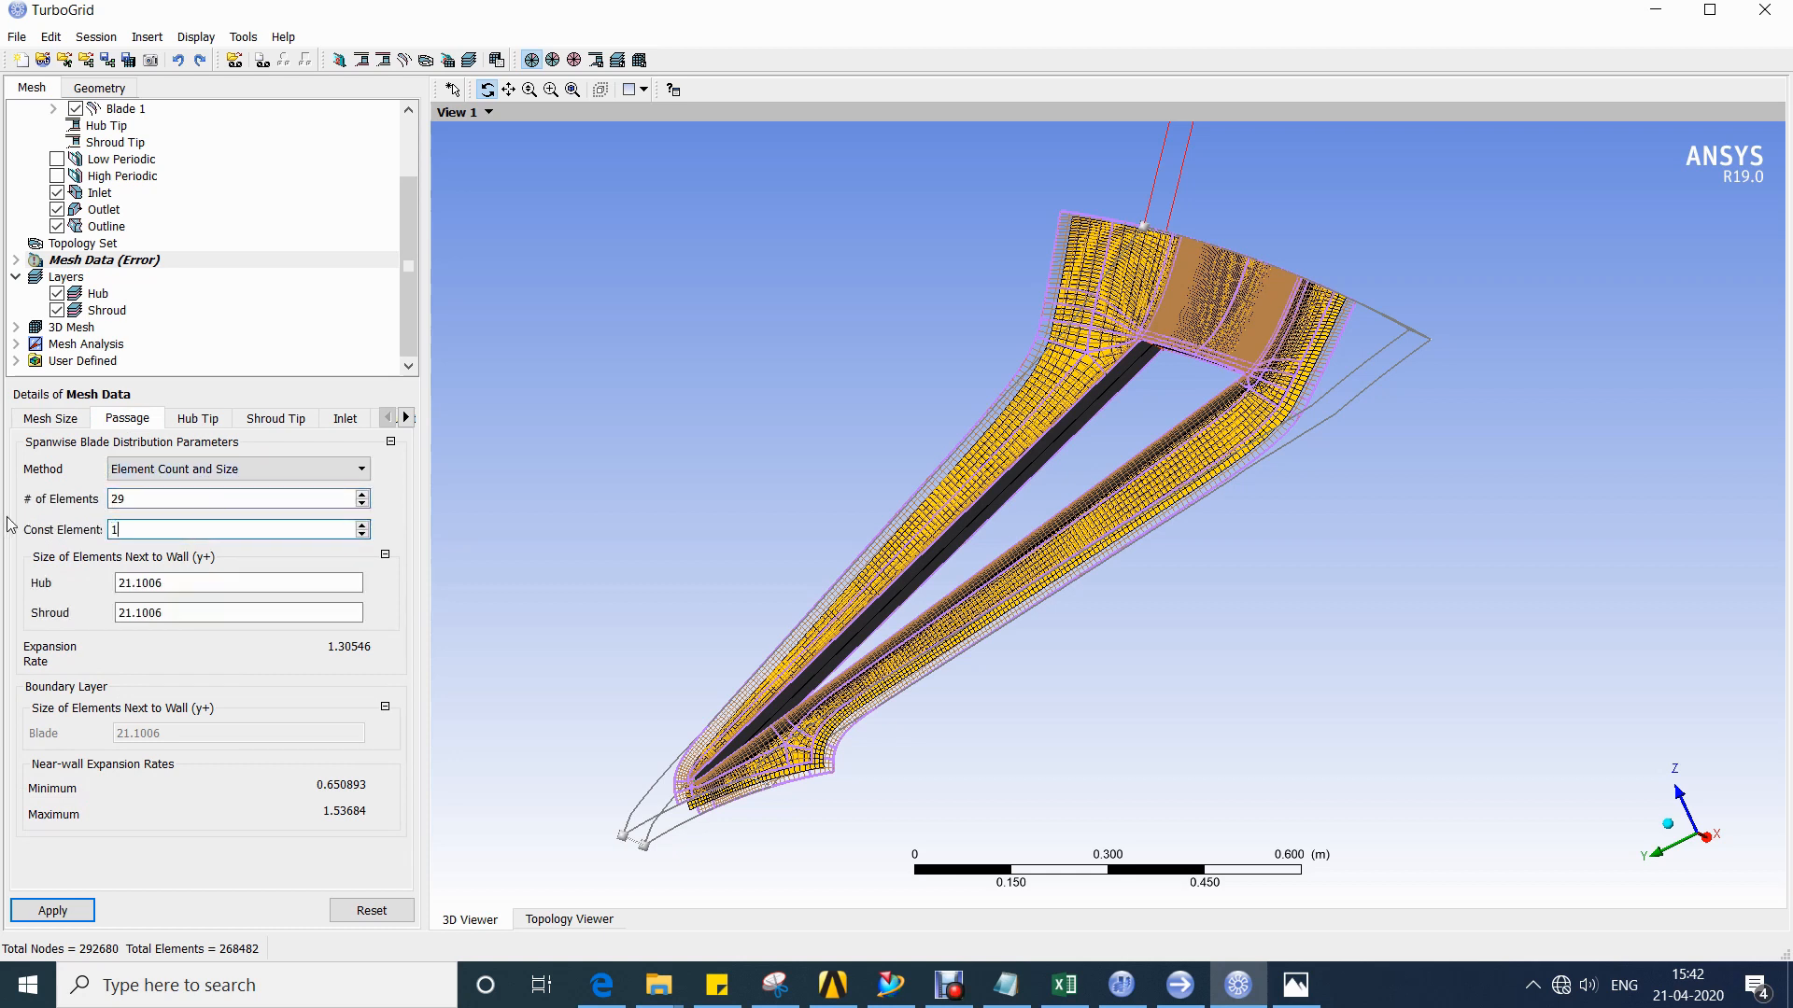
pyautogui.write('25')
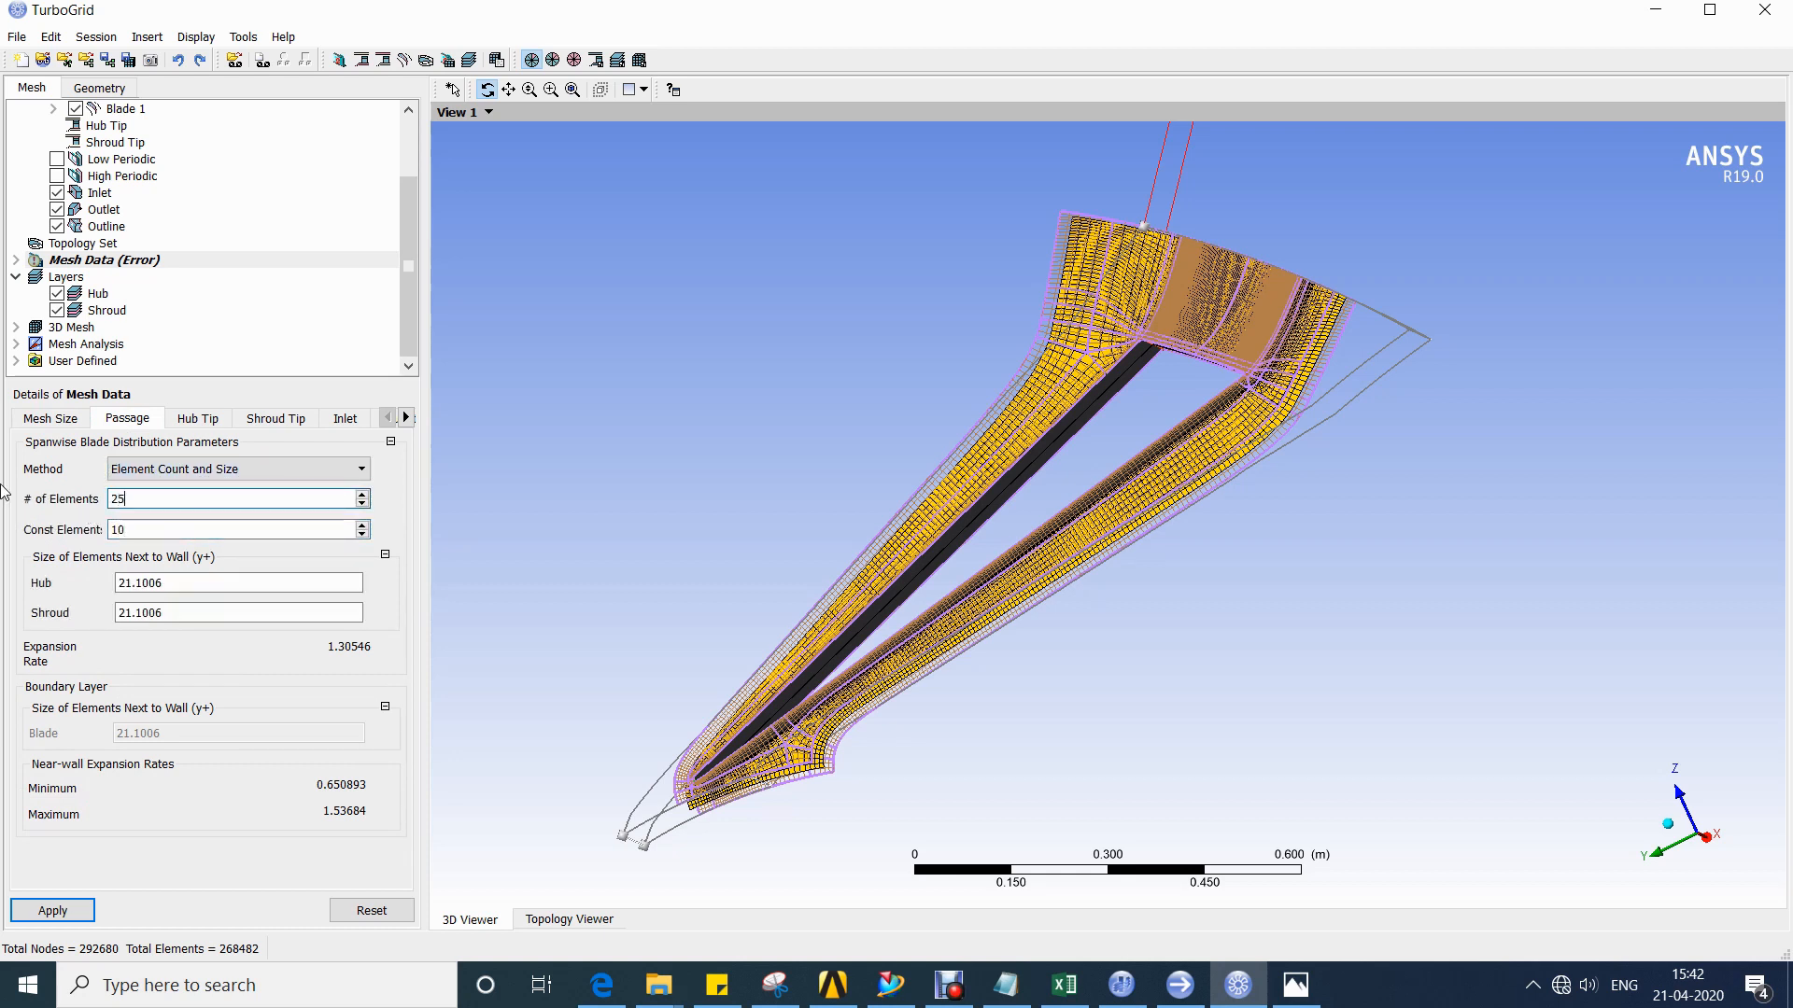
# Set the y+ size of the elements next to the hub and shroud walls to 5 each.
pyautogui.click(205, 588)
pyautogui.write('5')
pyautogui.doubleClick(186, 612)
pyautogui.write('5')
# Set the boundary layer refinement Factor Base to 3.5, apply it and check the passage expansion rates.
pyautogui.click(68, 425)
pyautogui.click(168, 590)
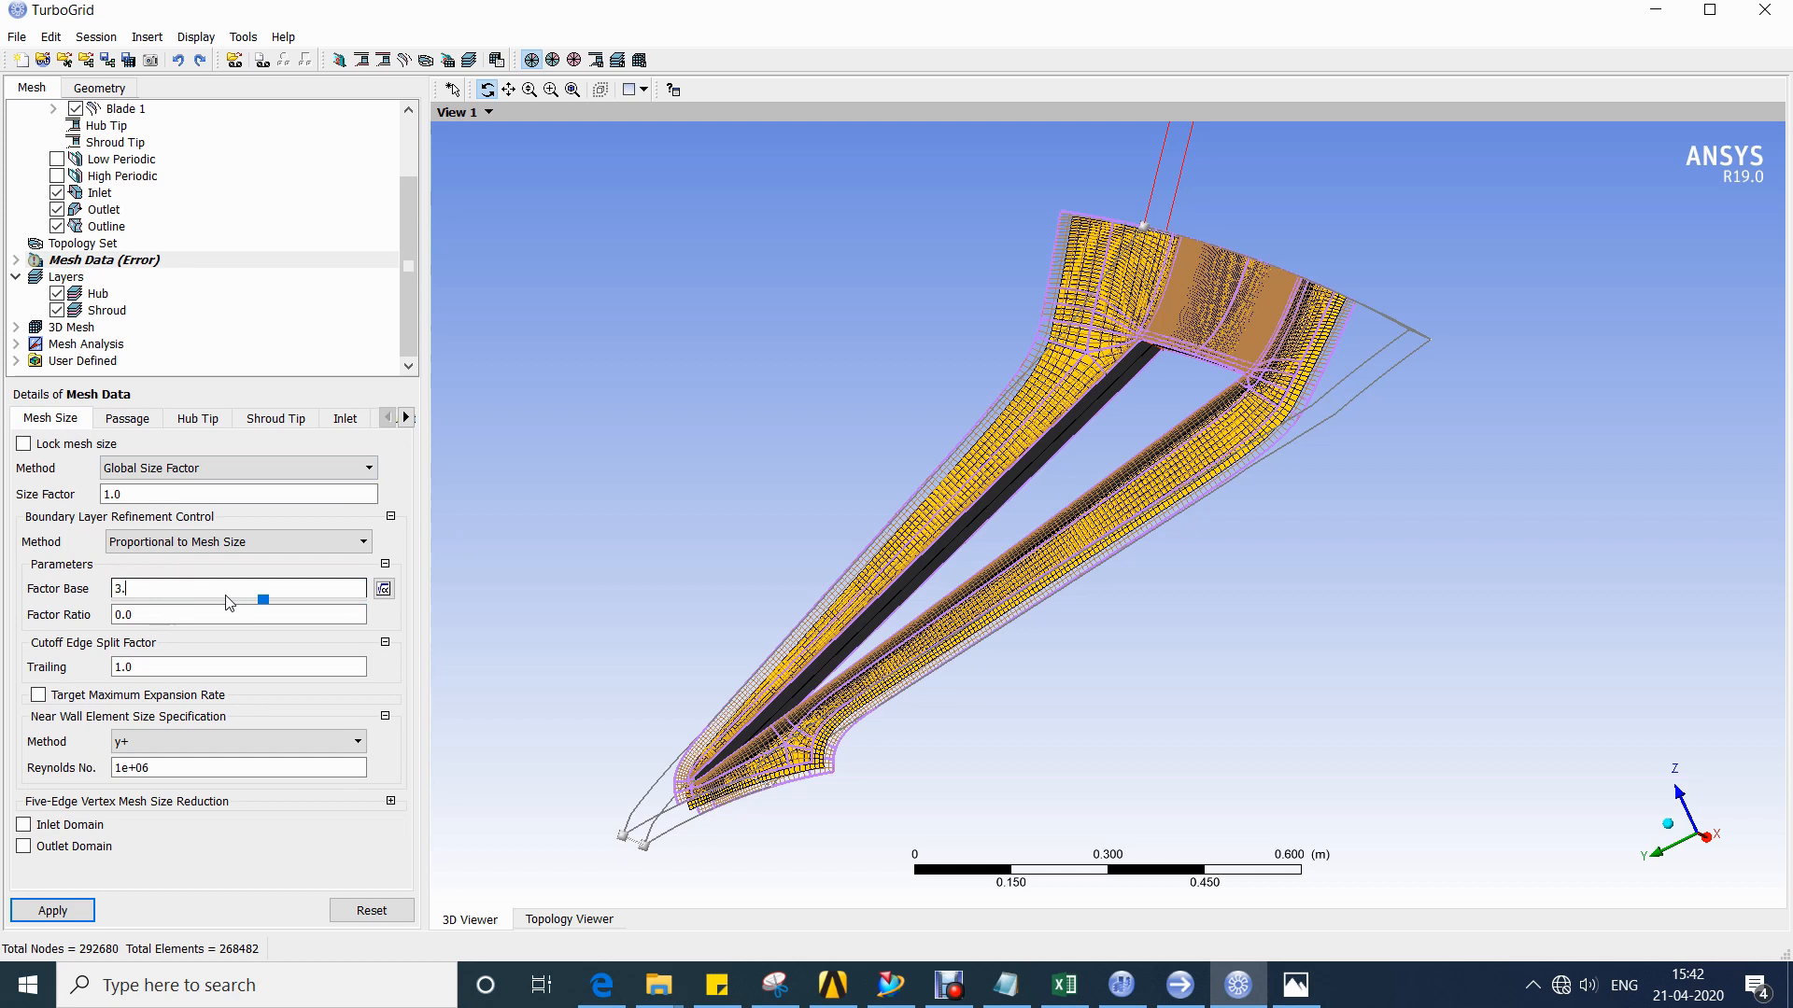
pyautogui.click(64, 910)
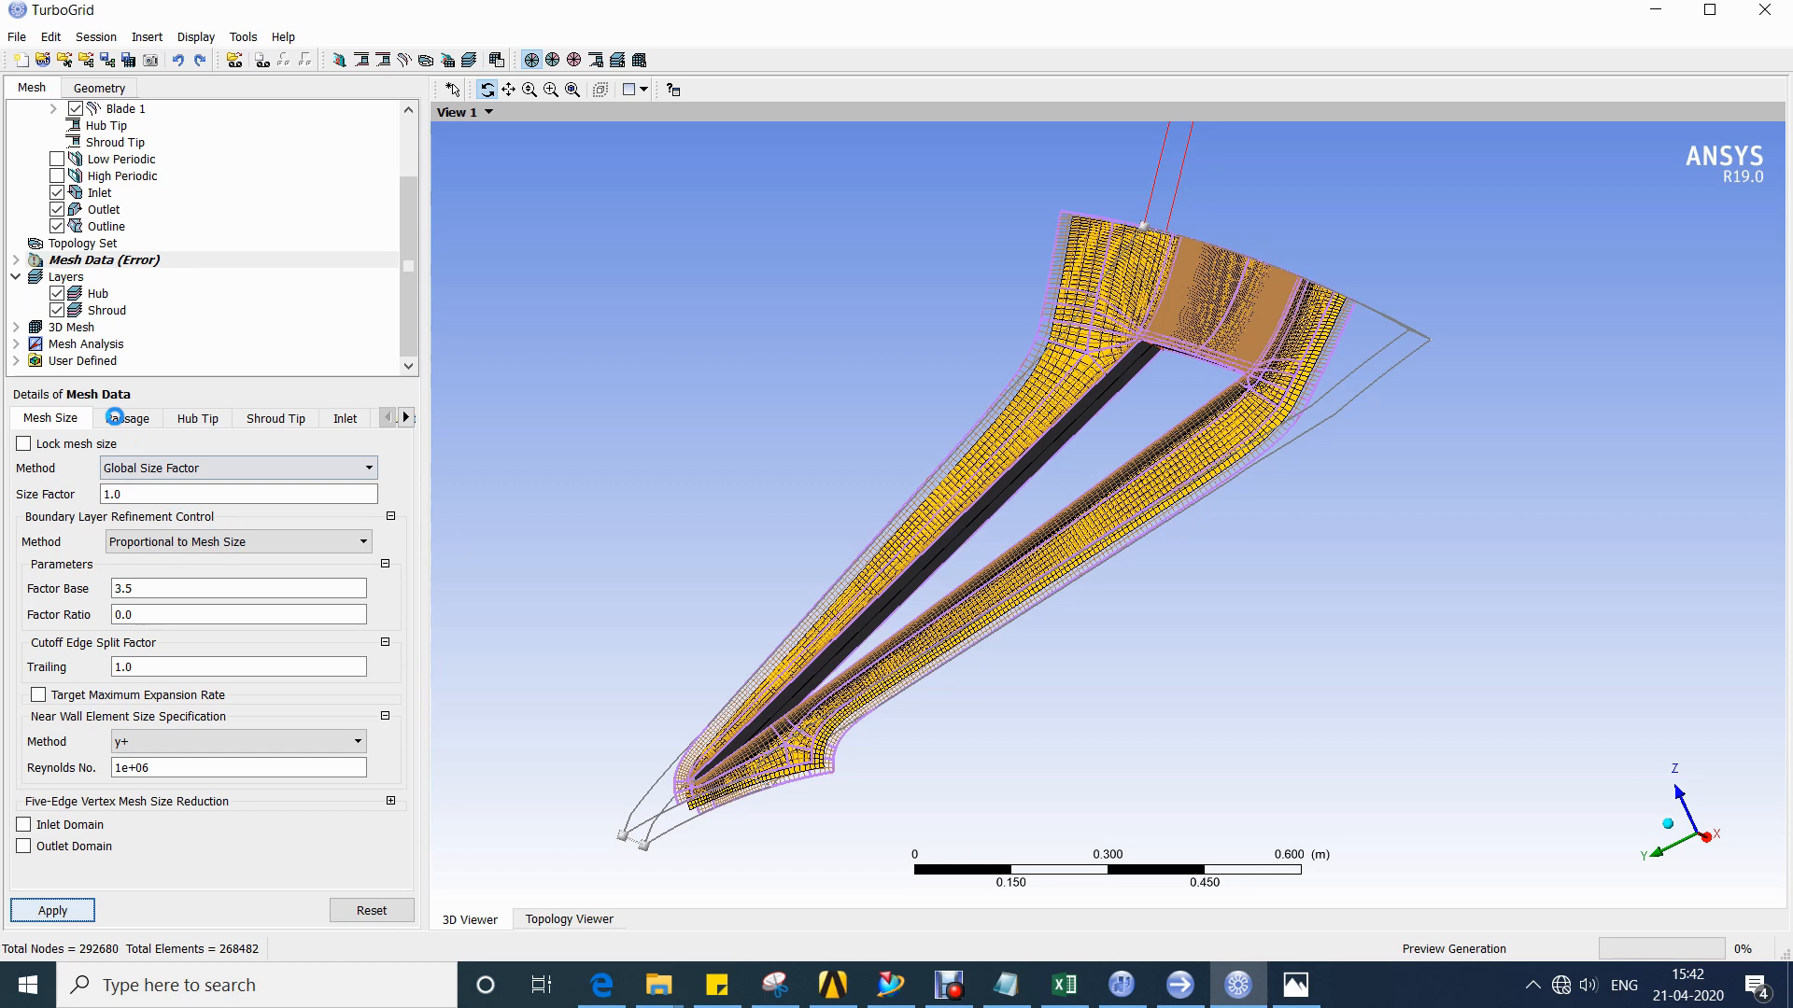
pyautogui.click(114, 418)
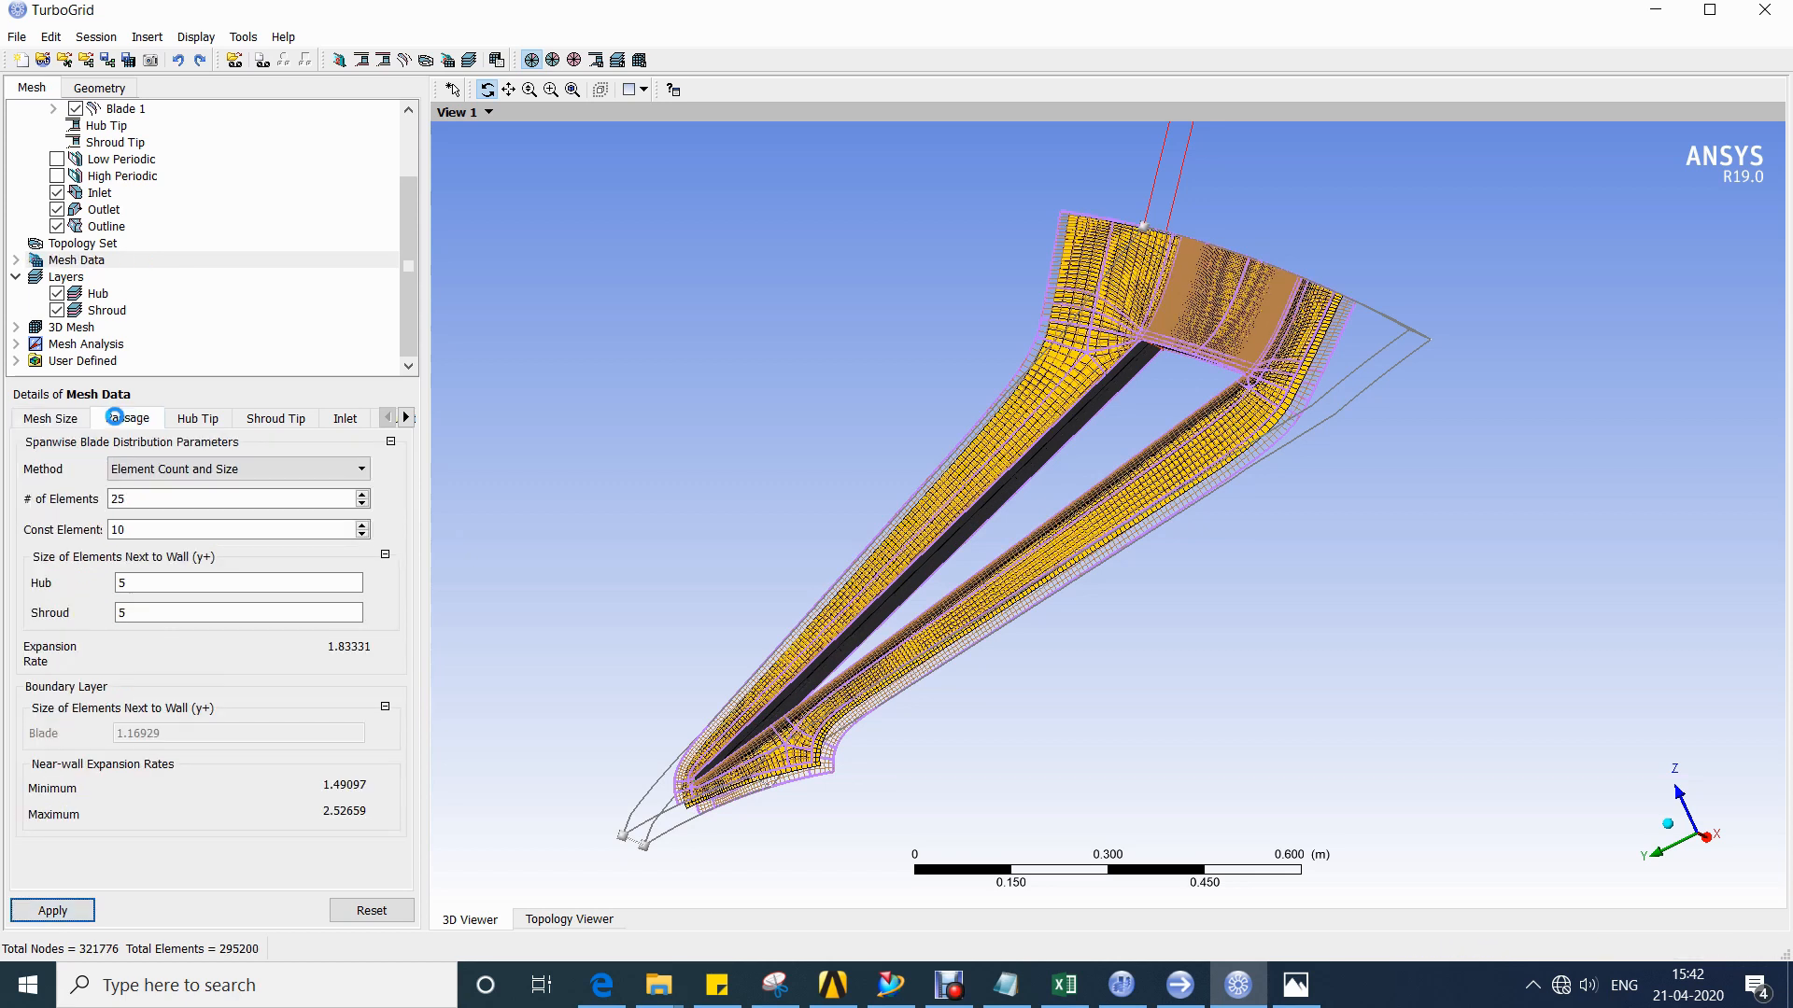
# Set the global Size Factor to 0.85, apply it and review the passage settings.
pyautogui.click(63, 420)
pyautogui.click(156, 503)
pyautogui.write('0.85')
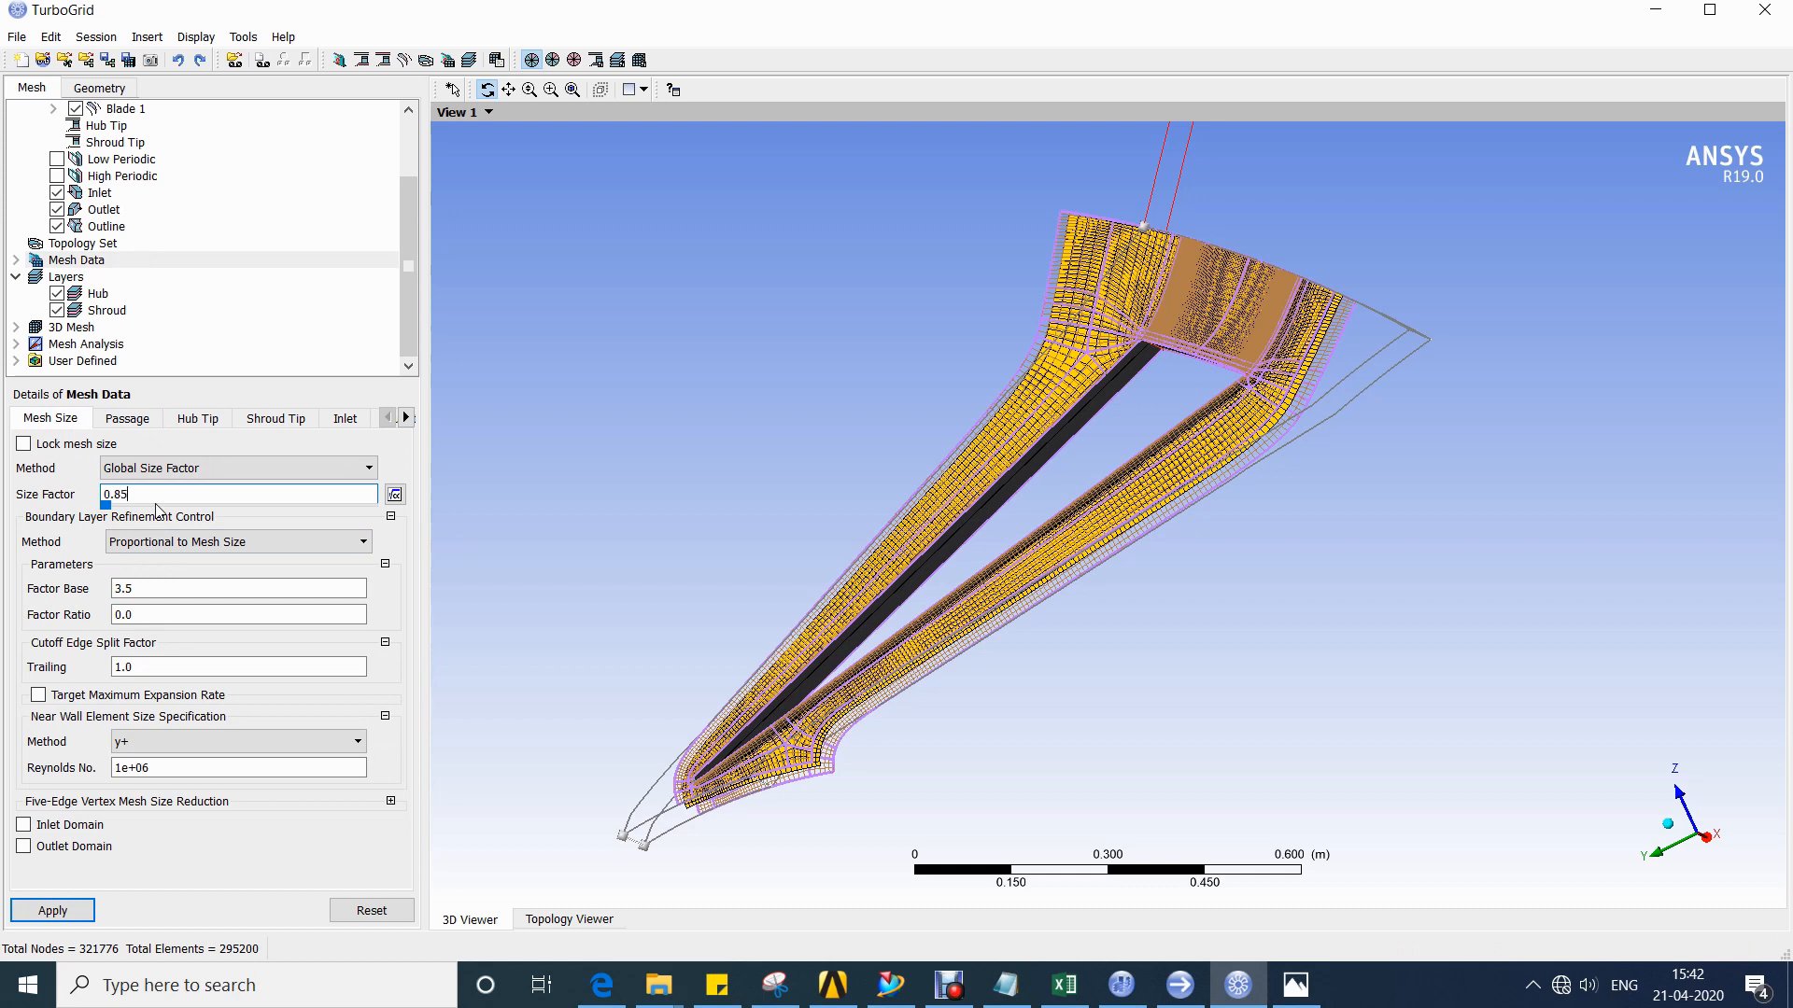
pyautogui.click(67, 911)
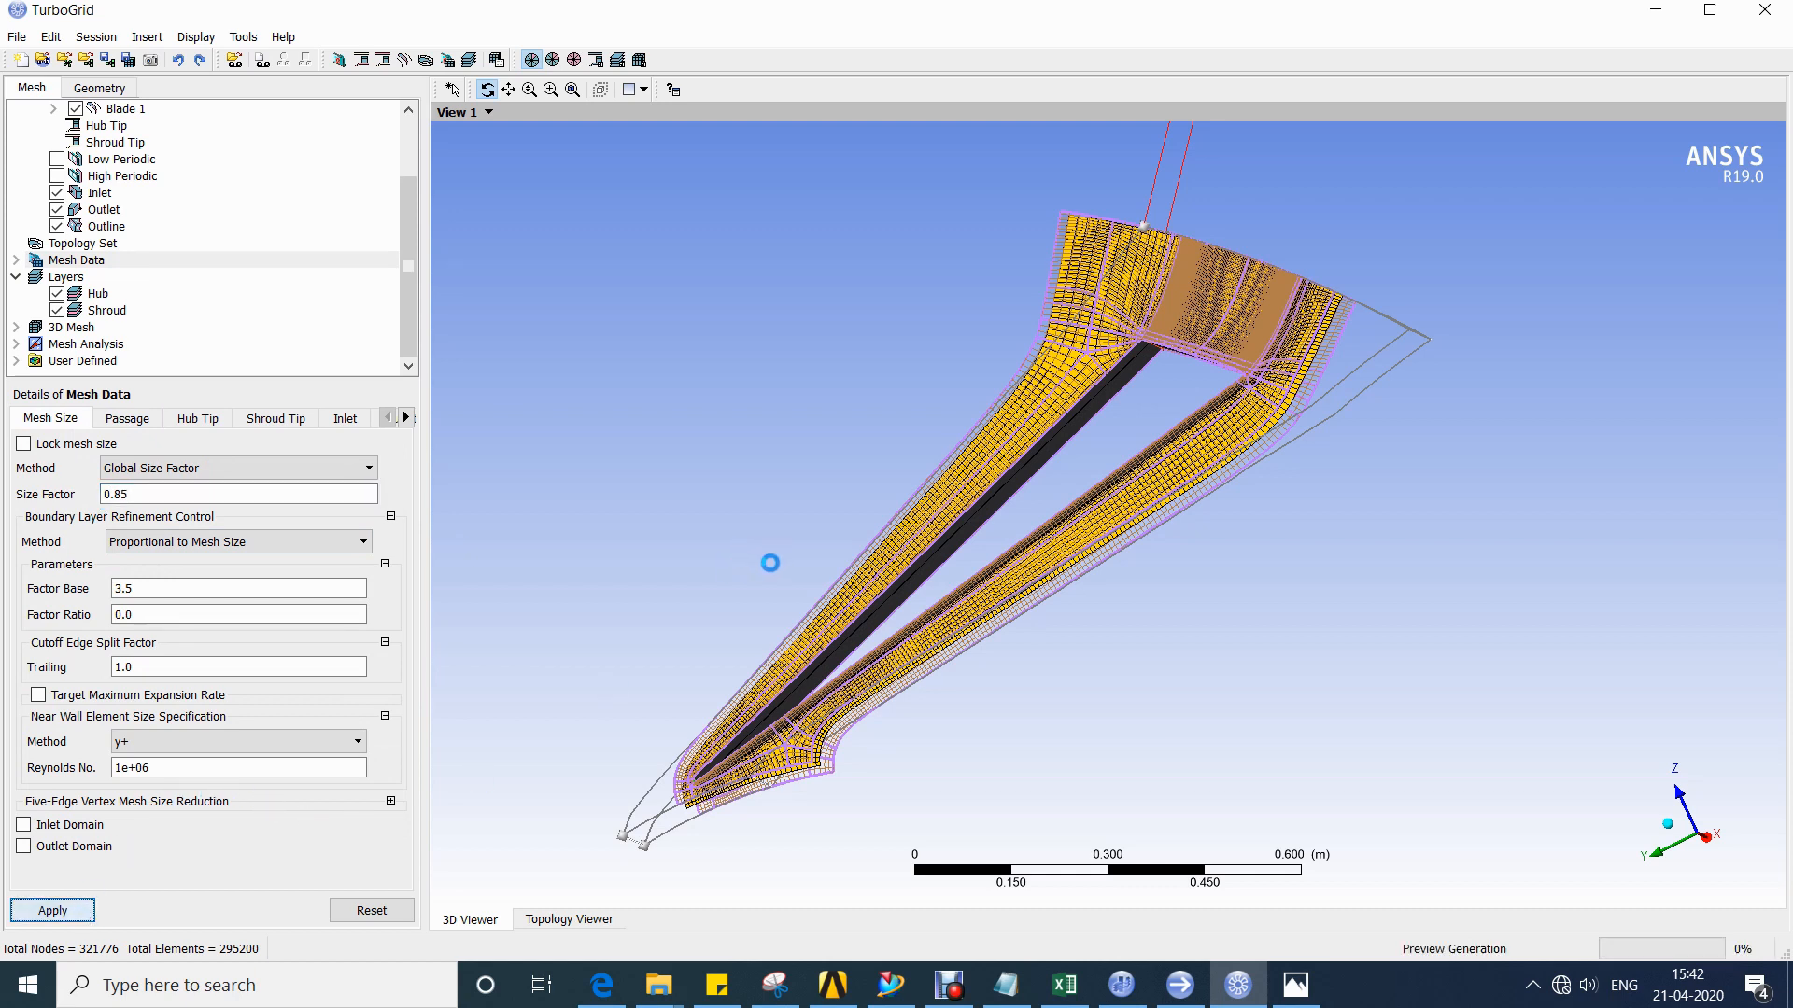
pyautogui.click(131, 422)
pyautogui.click(75, 422)
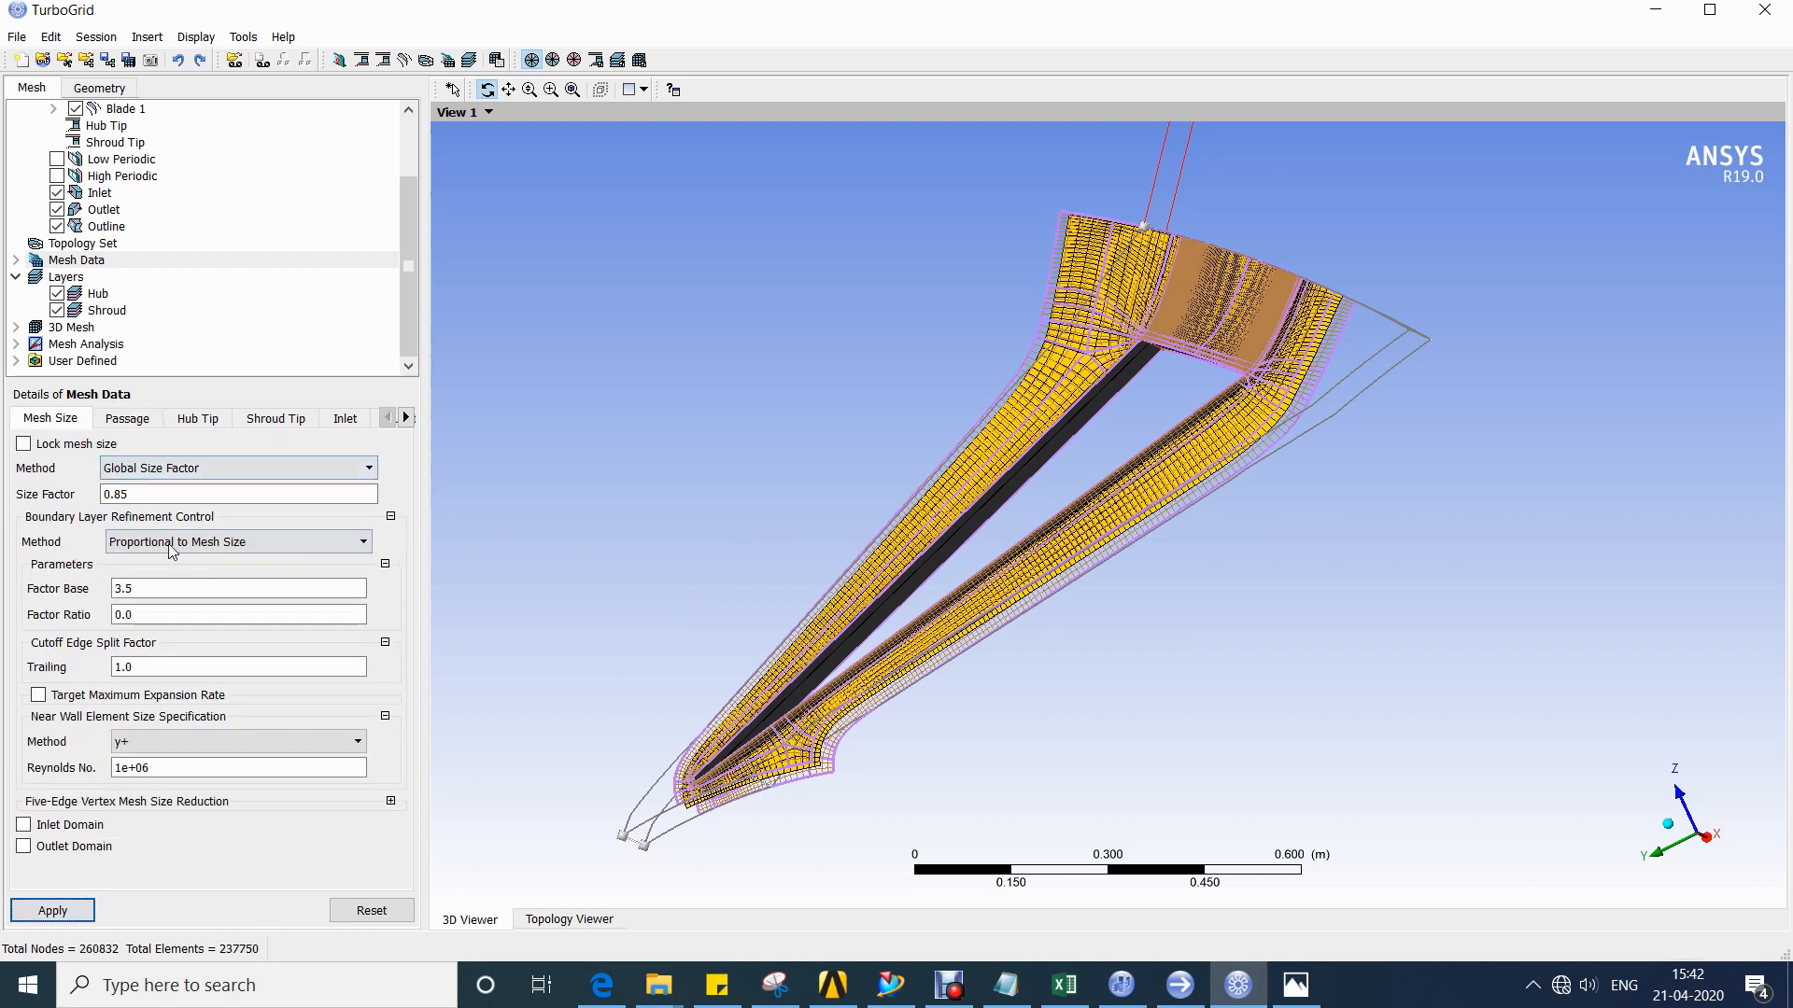
# Review the 3D mesh counts and the mesh statistics for all domains, and inspect the diffuser mesh in the 3D view.
pyautogui.click(75, 327)
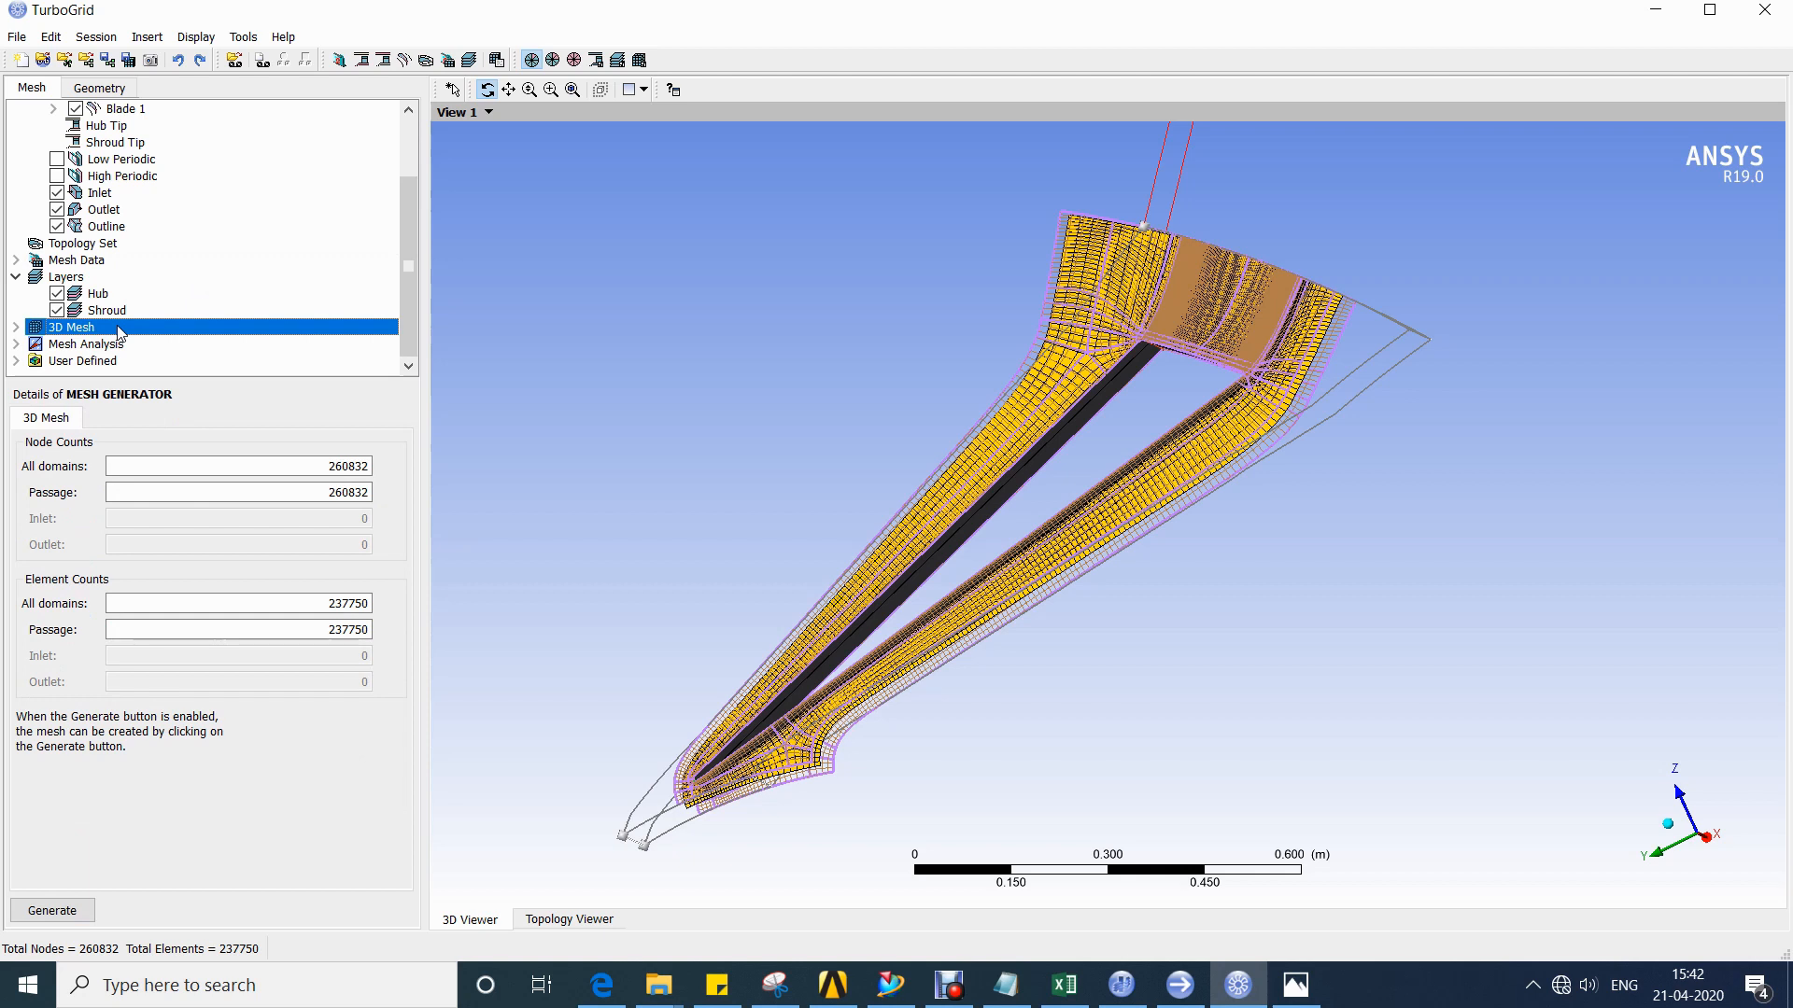
pyautogui.click(16, 327)
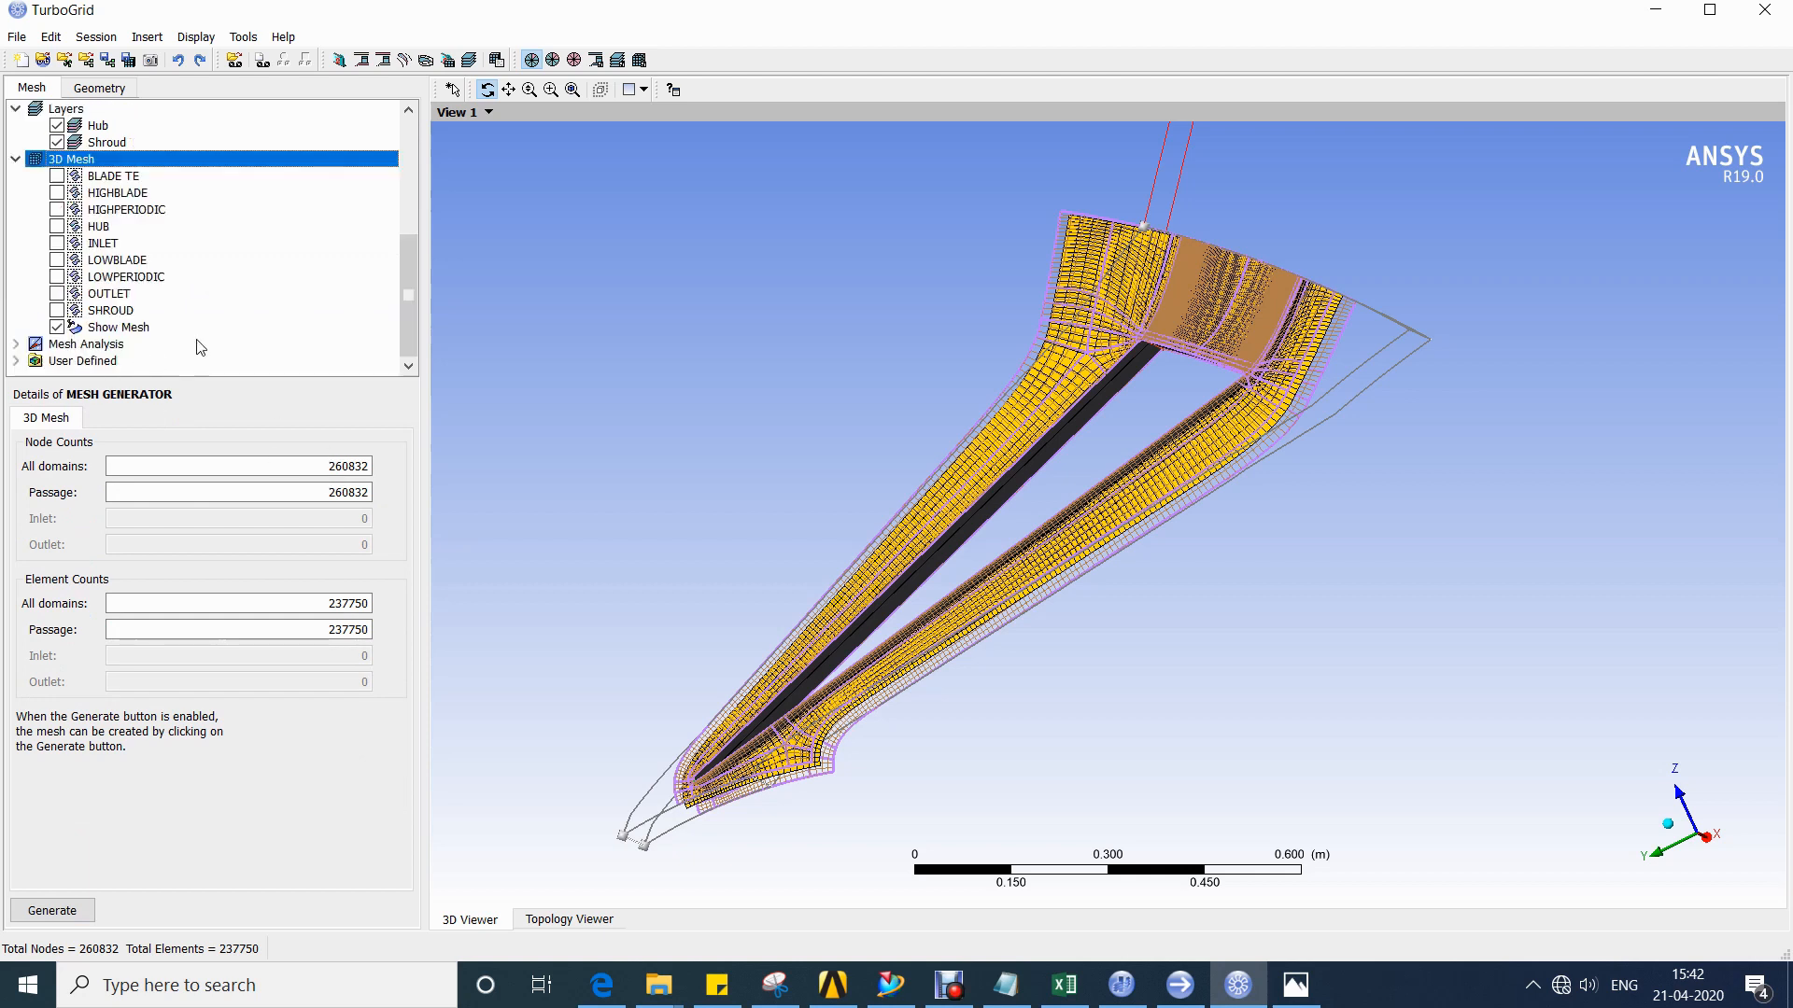
pyautogui.click(154, 334)
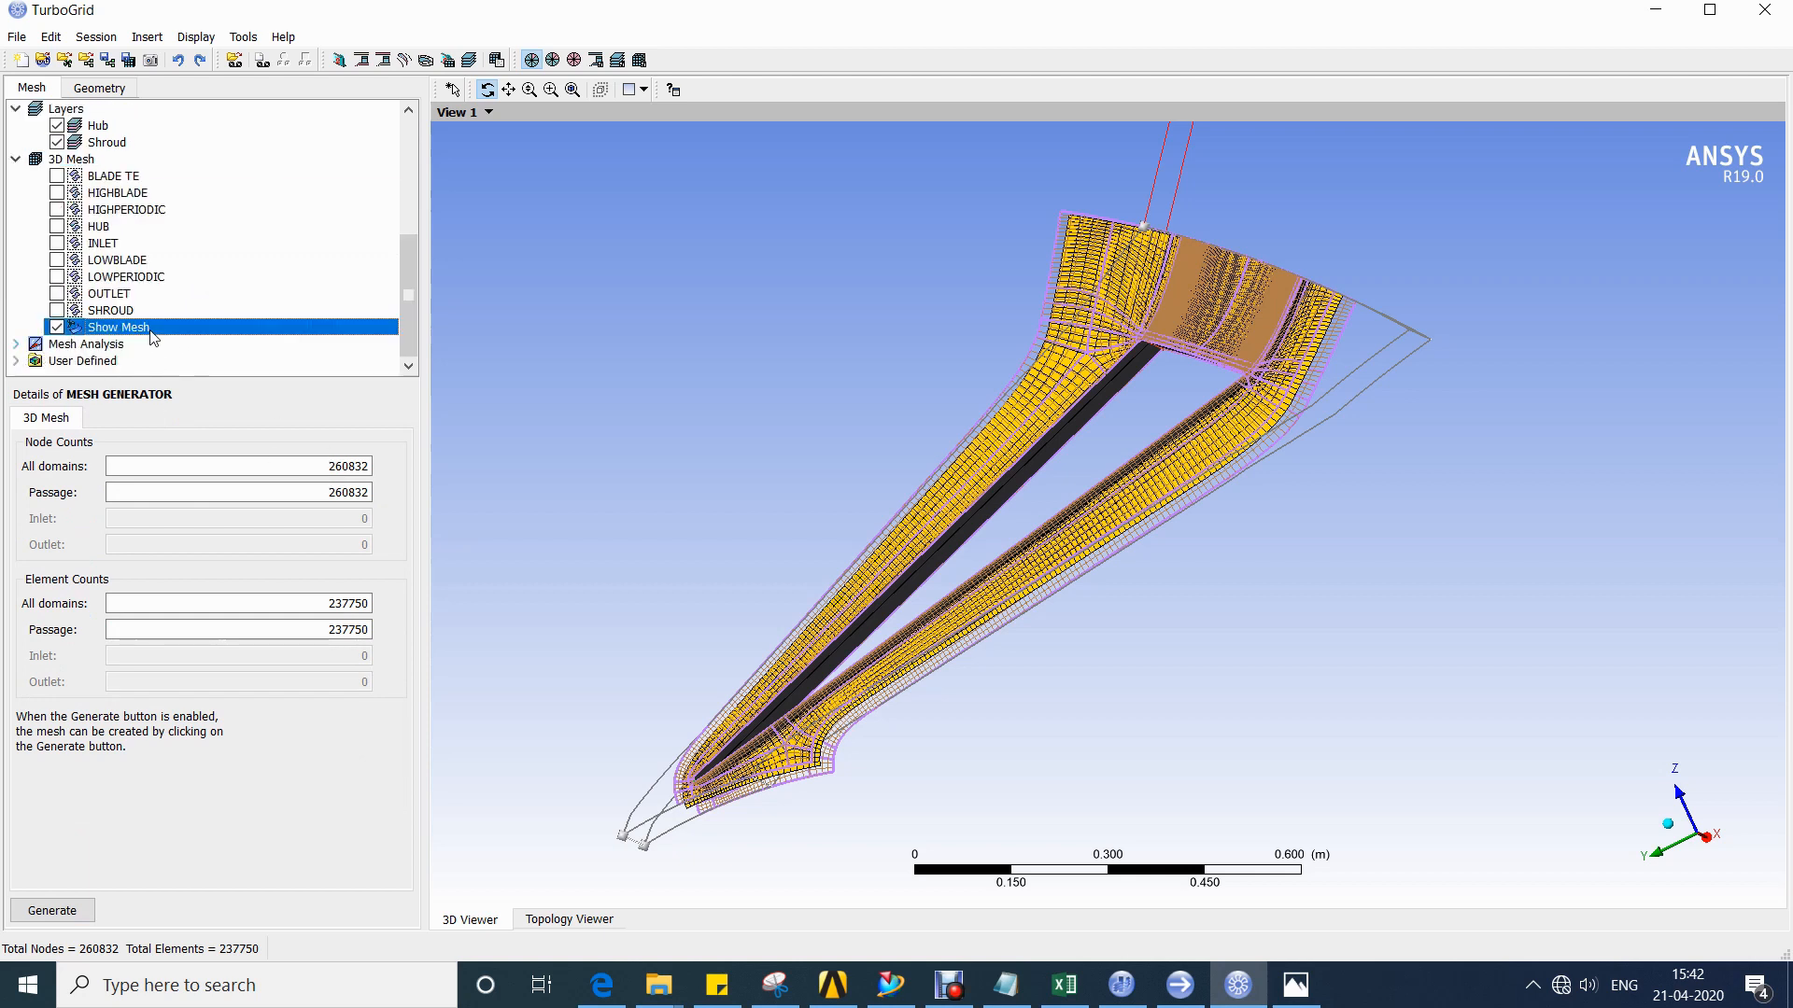
pyautogui.click(16, 344)
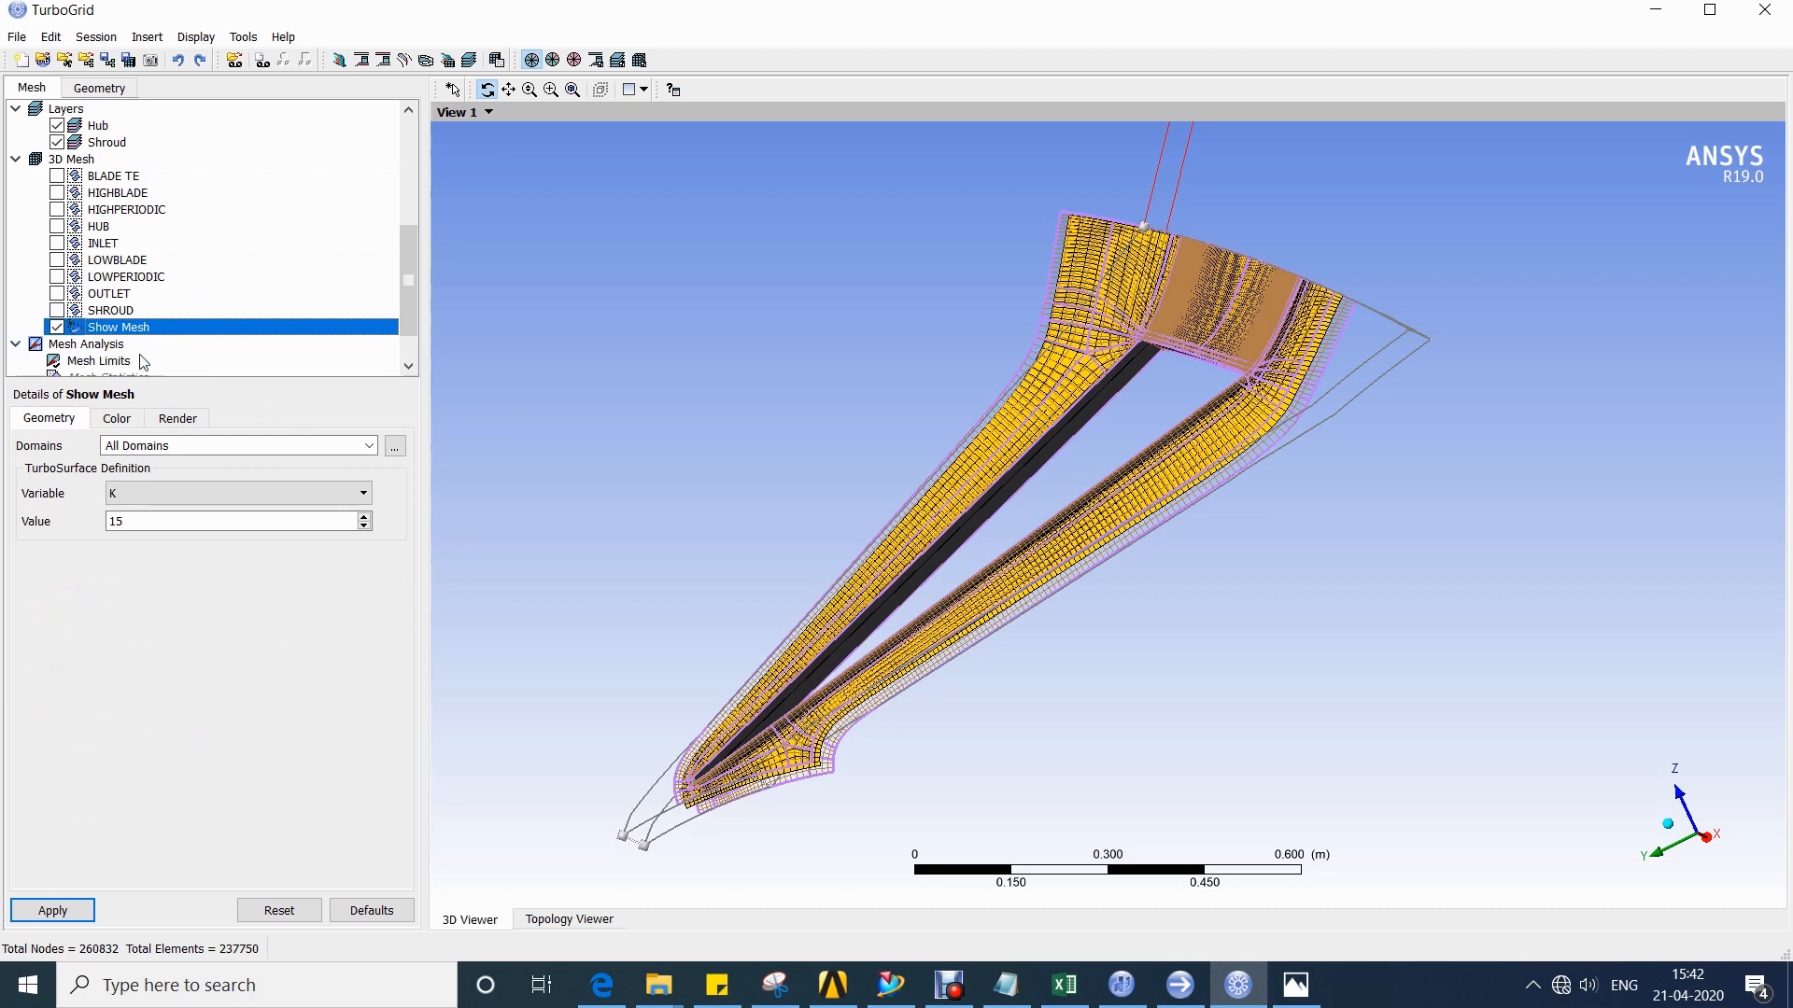
pyautogui.doubleClick(112, 360)
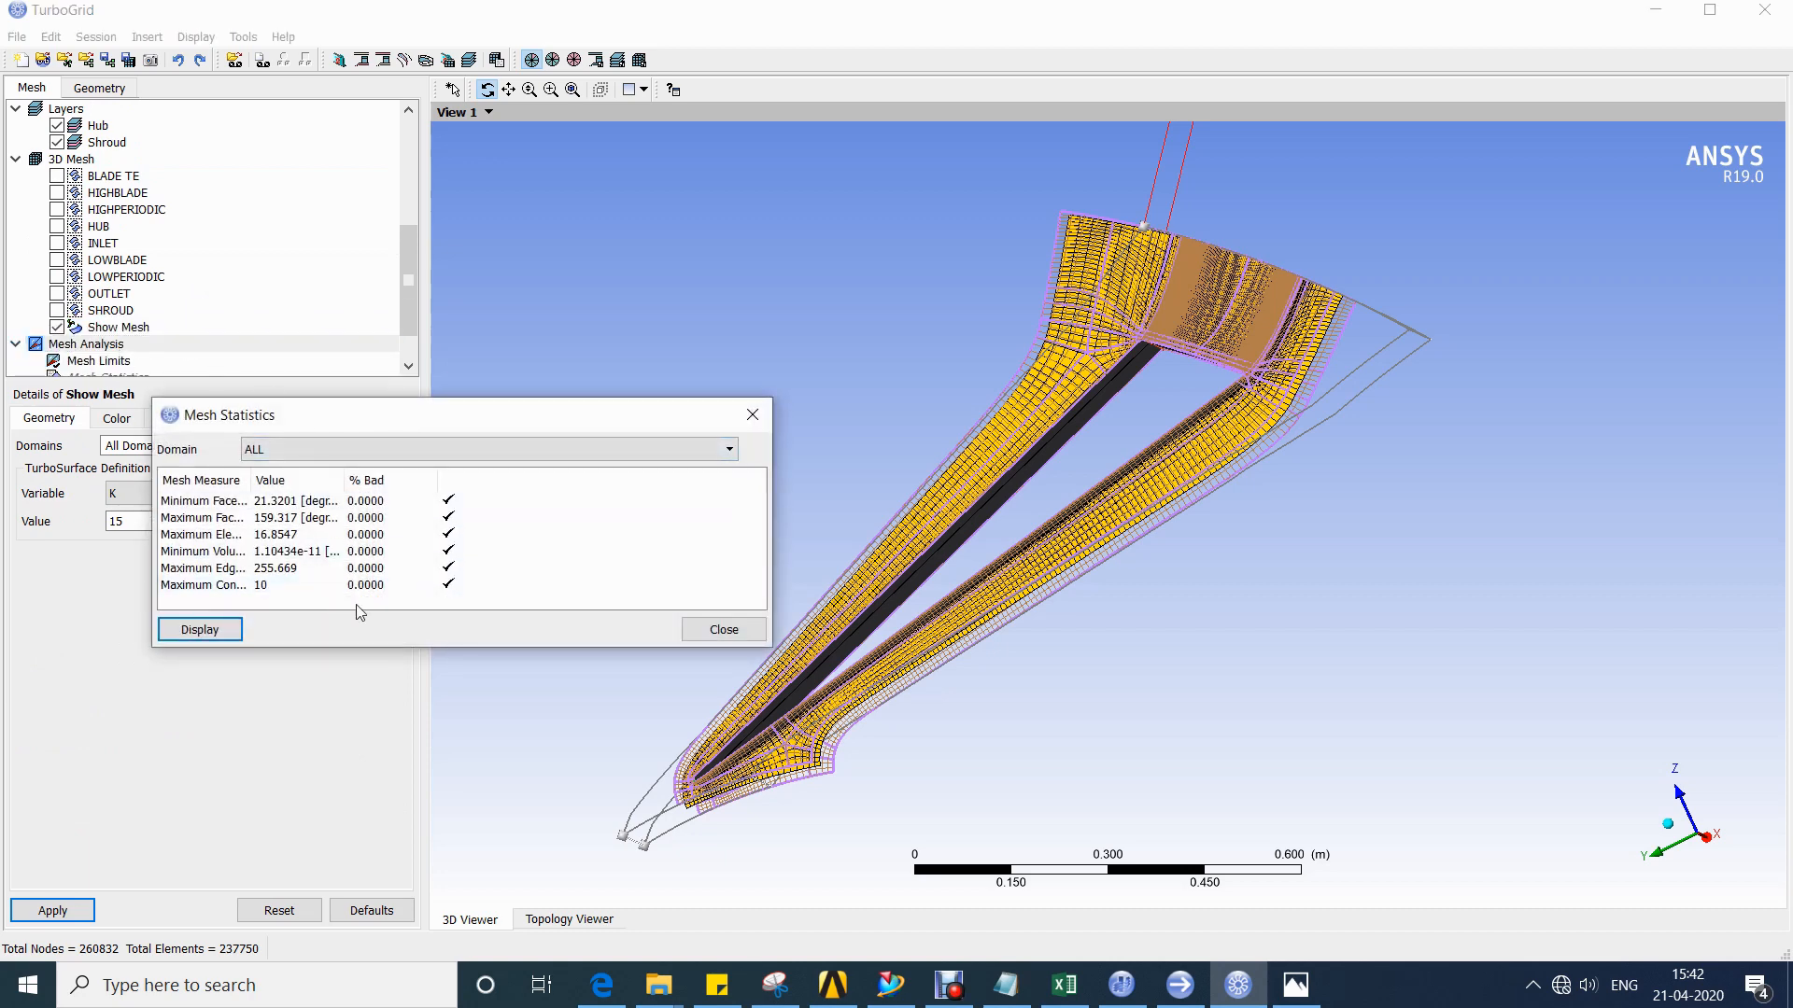
pyautogui.click(702, 625)
pyautogui.moveTo(973, 635); pyautogui.dragTo(688, 473)
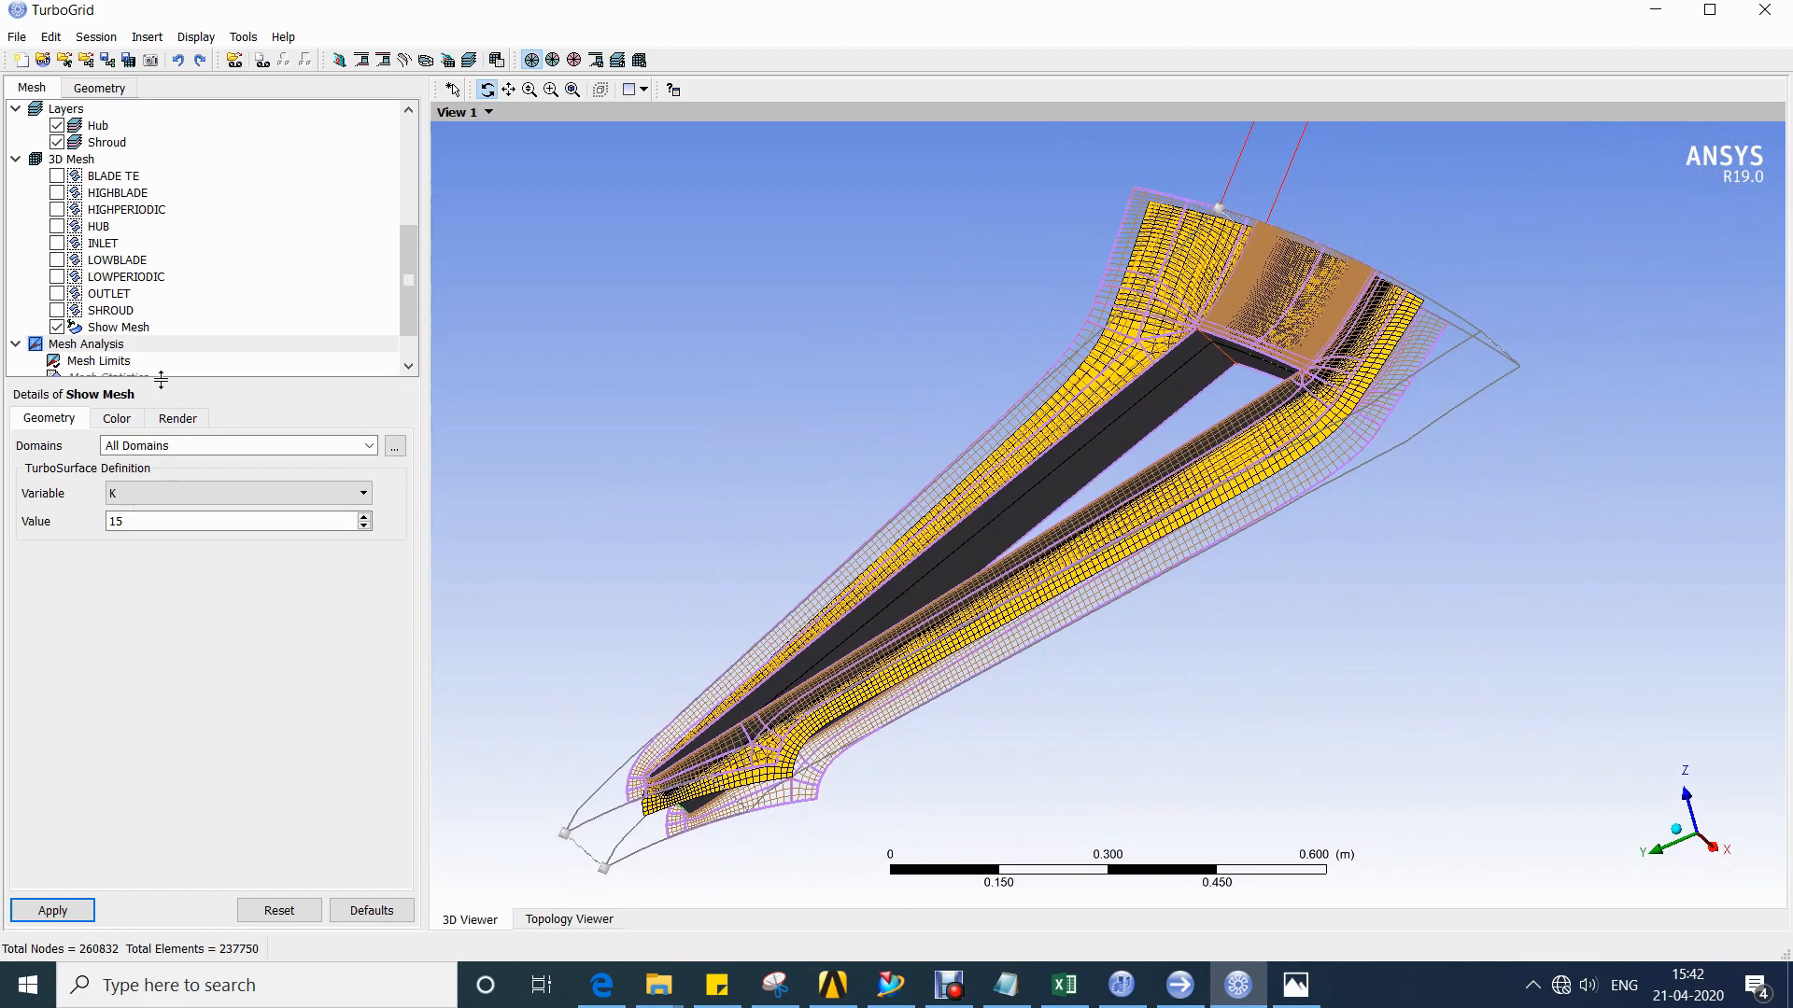
# Save the TurboGrid state as Vaned_Diffuser in the Vaned_Diffuser folder.
pyautogui.moveTo(161, 379); pyautogui.dragTo(160, 534)
pyautogui.click(17, 37)
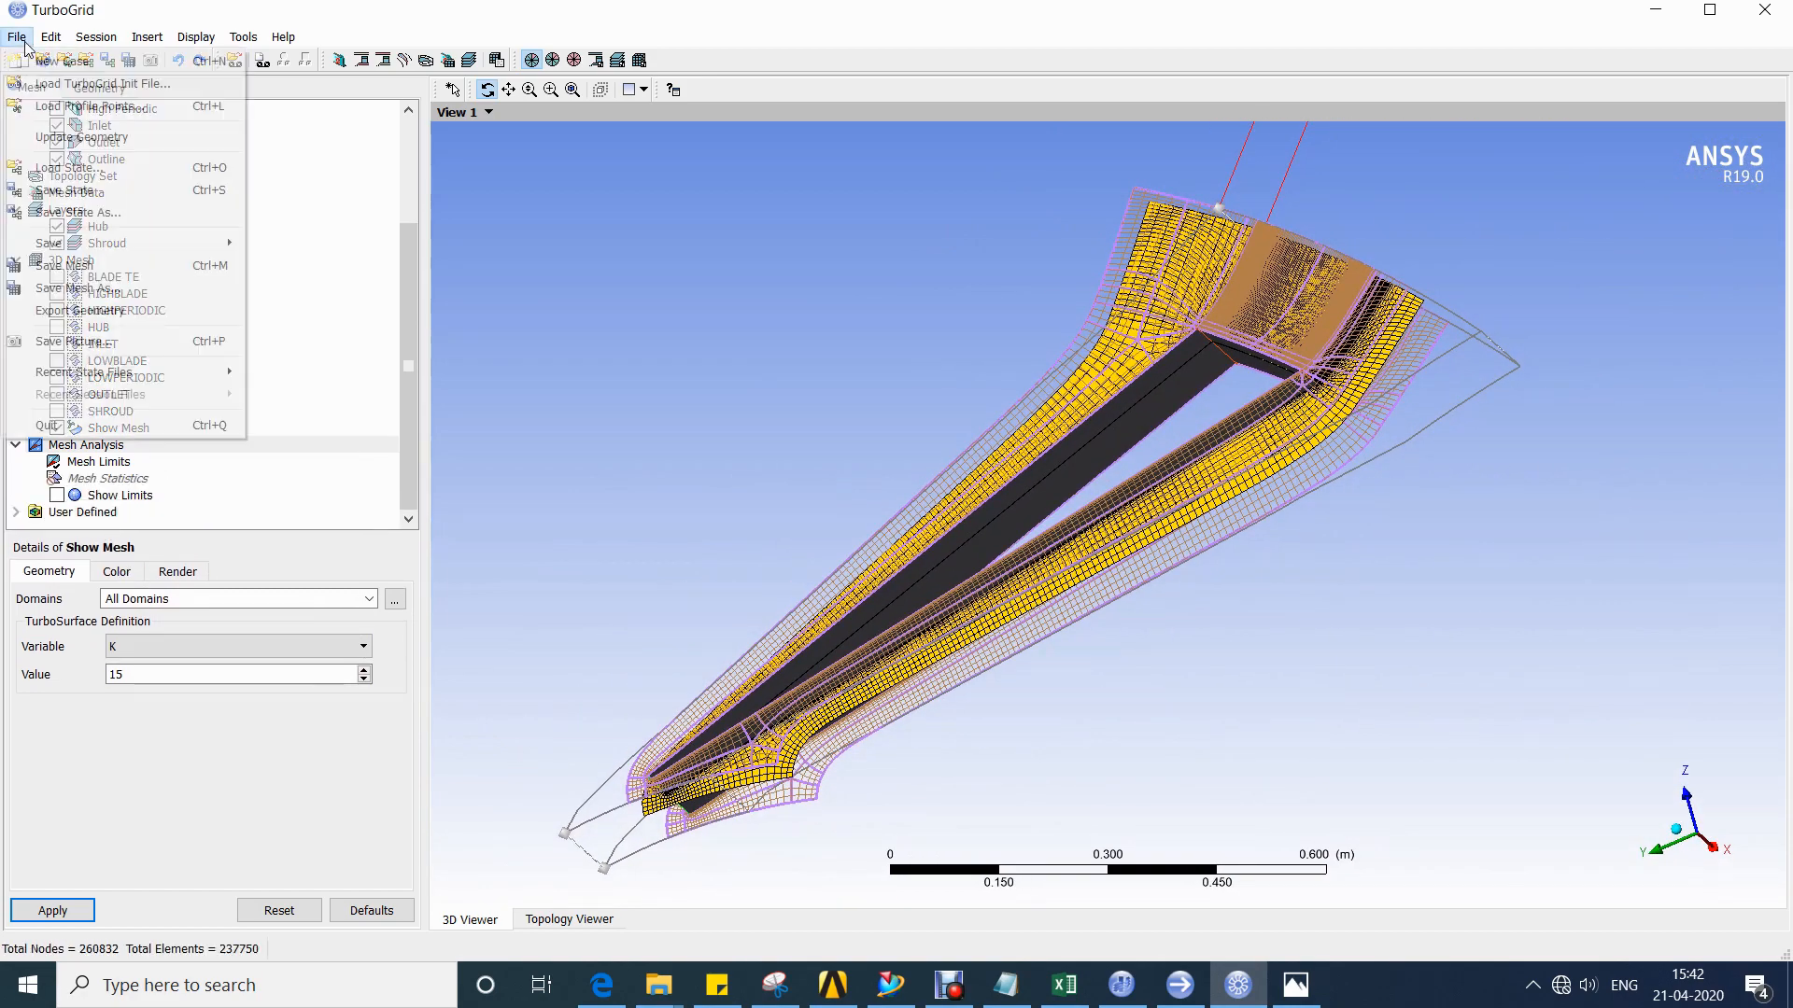
pyautogui.click(86, 192)
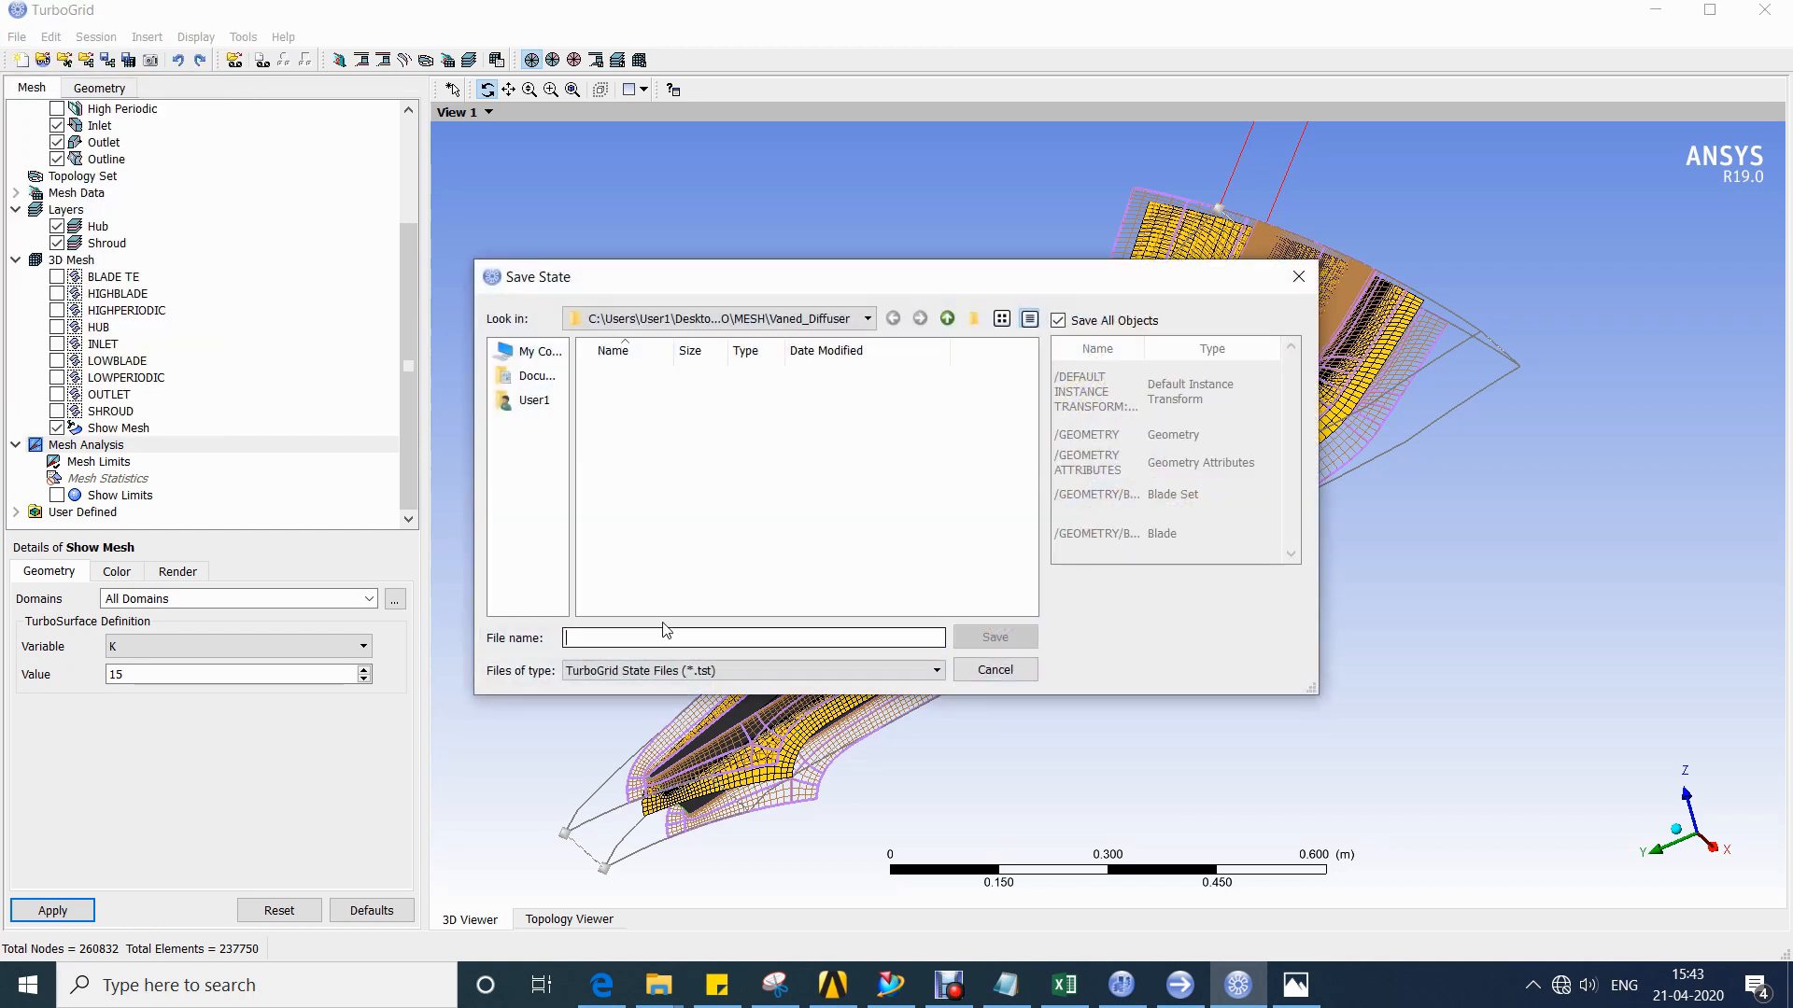
pyautogui.write('Vaned_Diffuser')
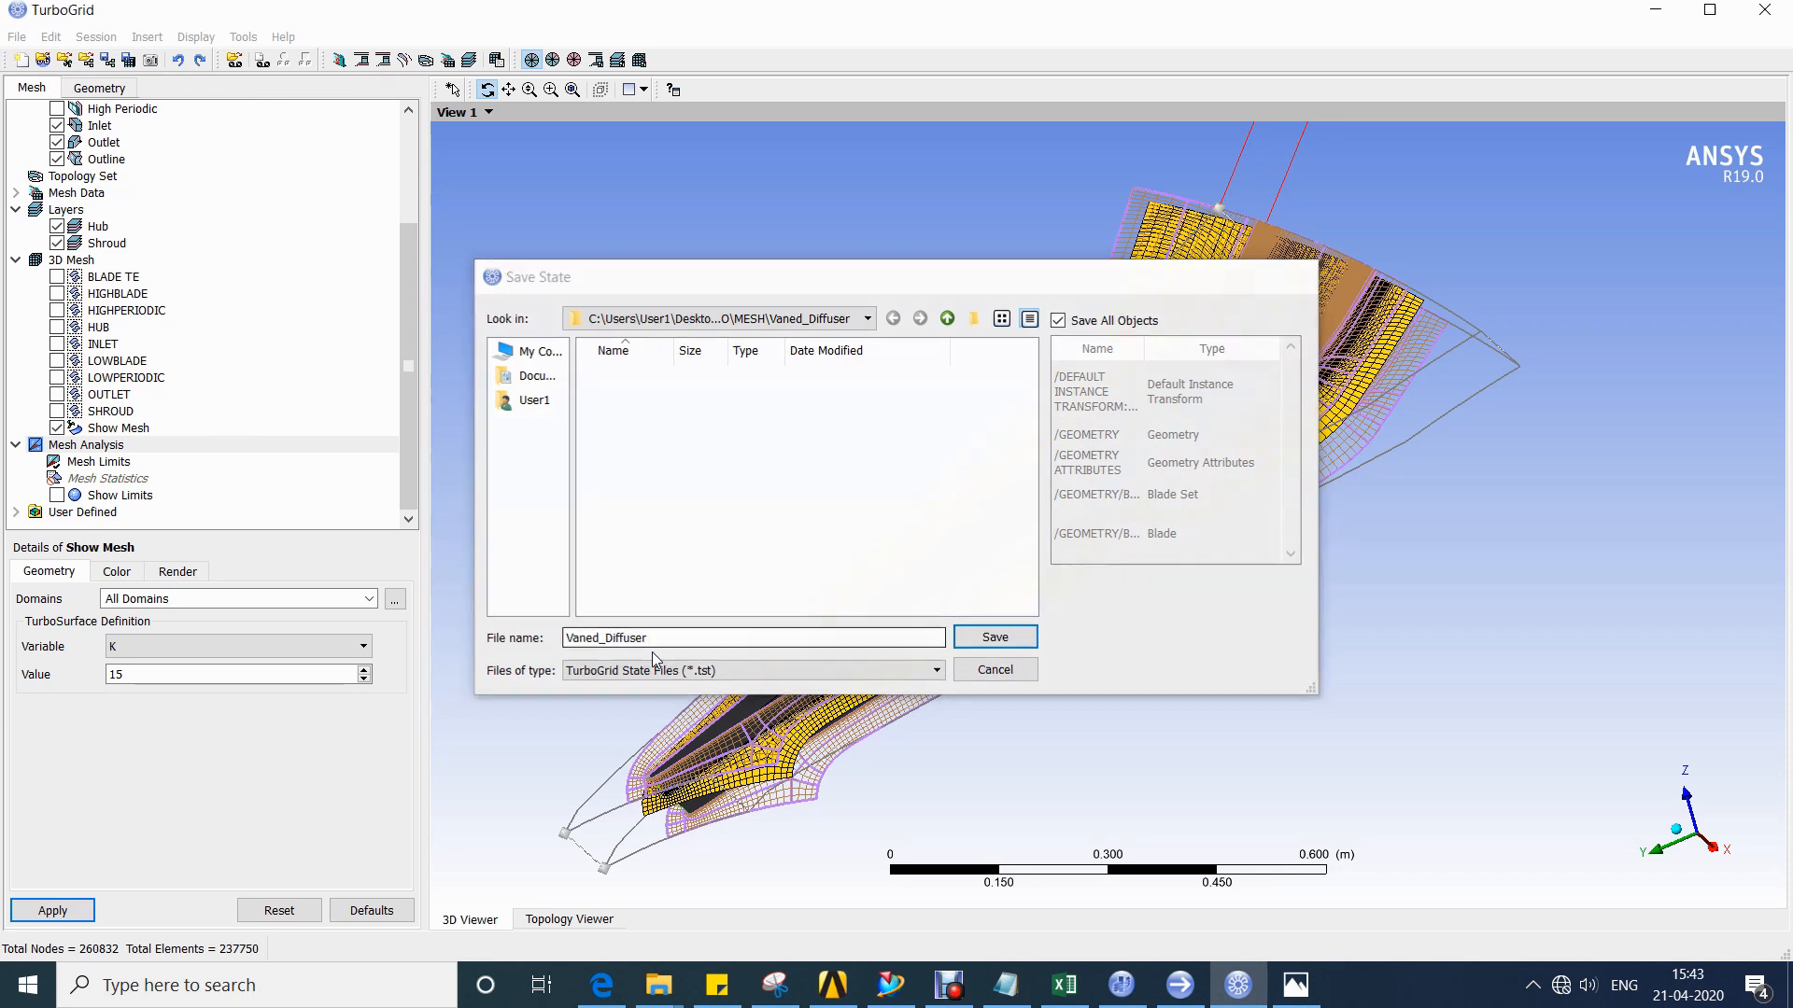
pyautogui.press('Return')
# Save the diffuser mesh as Vaned_Diffuser in the same folder and quit TurboGrid.
pyautogui.click(17, 36)
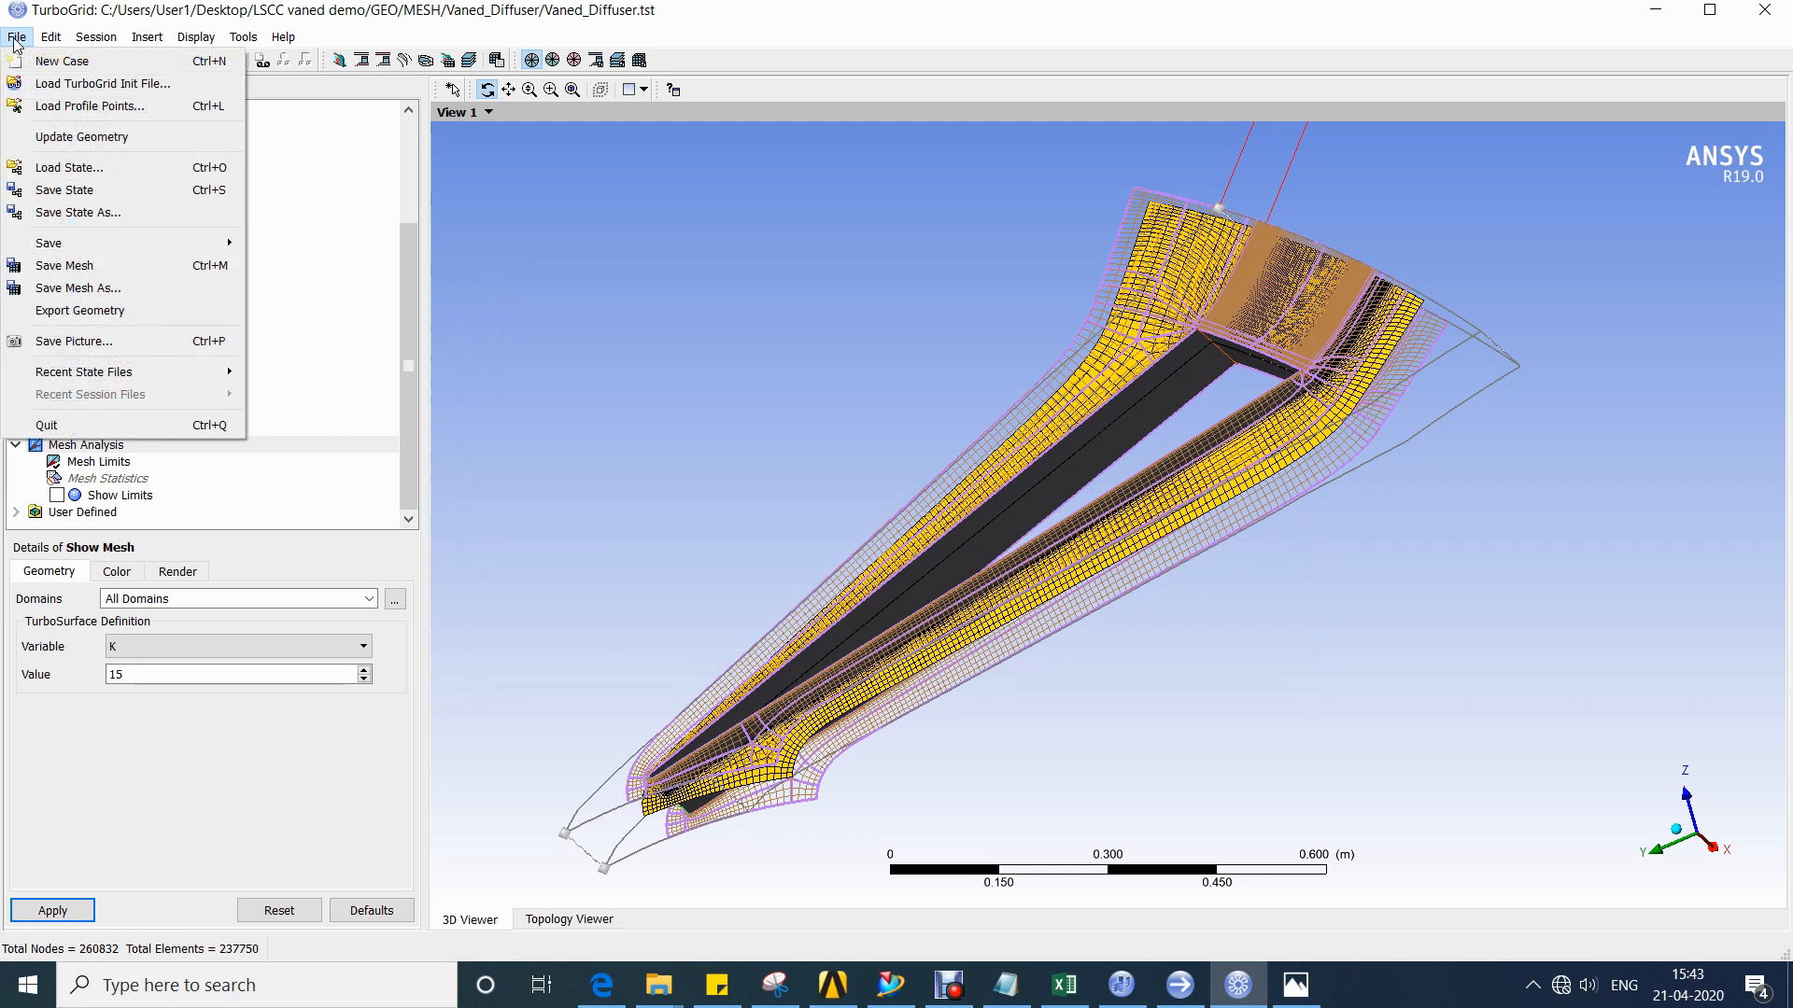
pyautogui.click(133, 293)
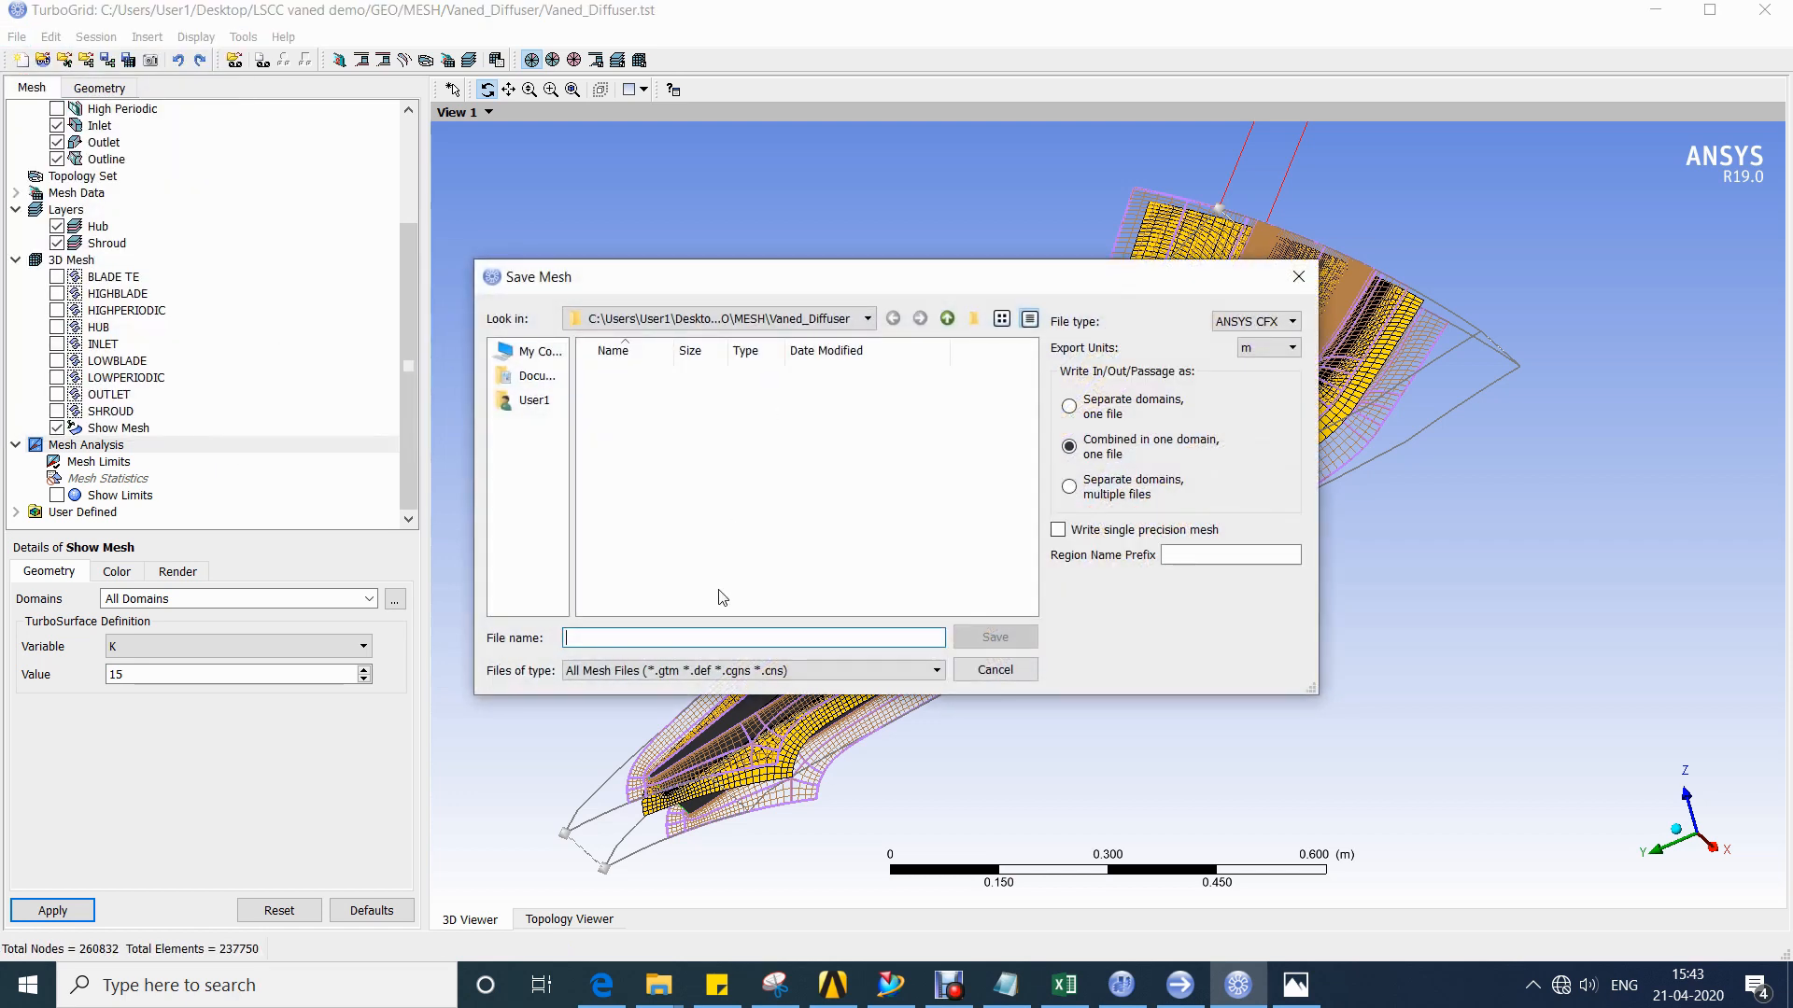
pyautogui.write('Vaned_Diffuser')
pyautogui.press('Return')
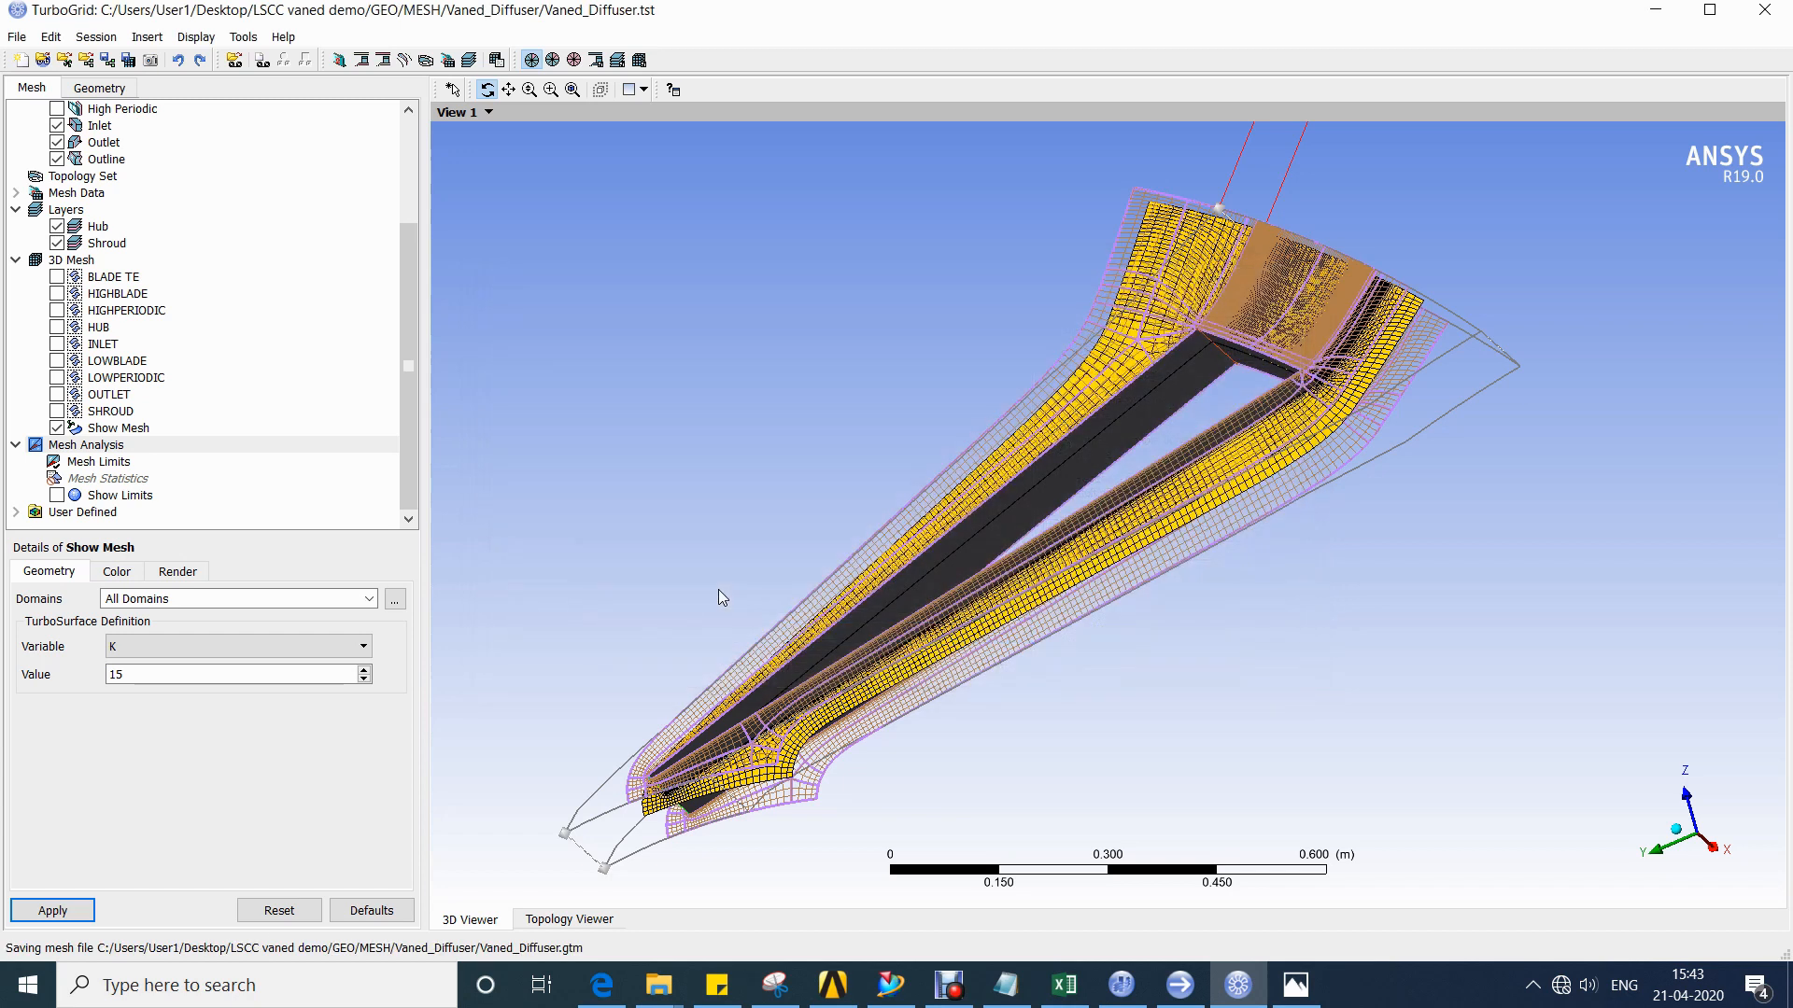
pyautogui.click(1765, 9)
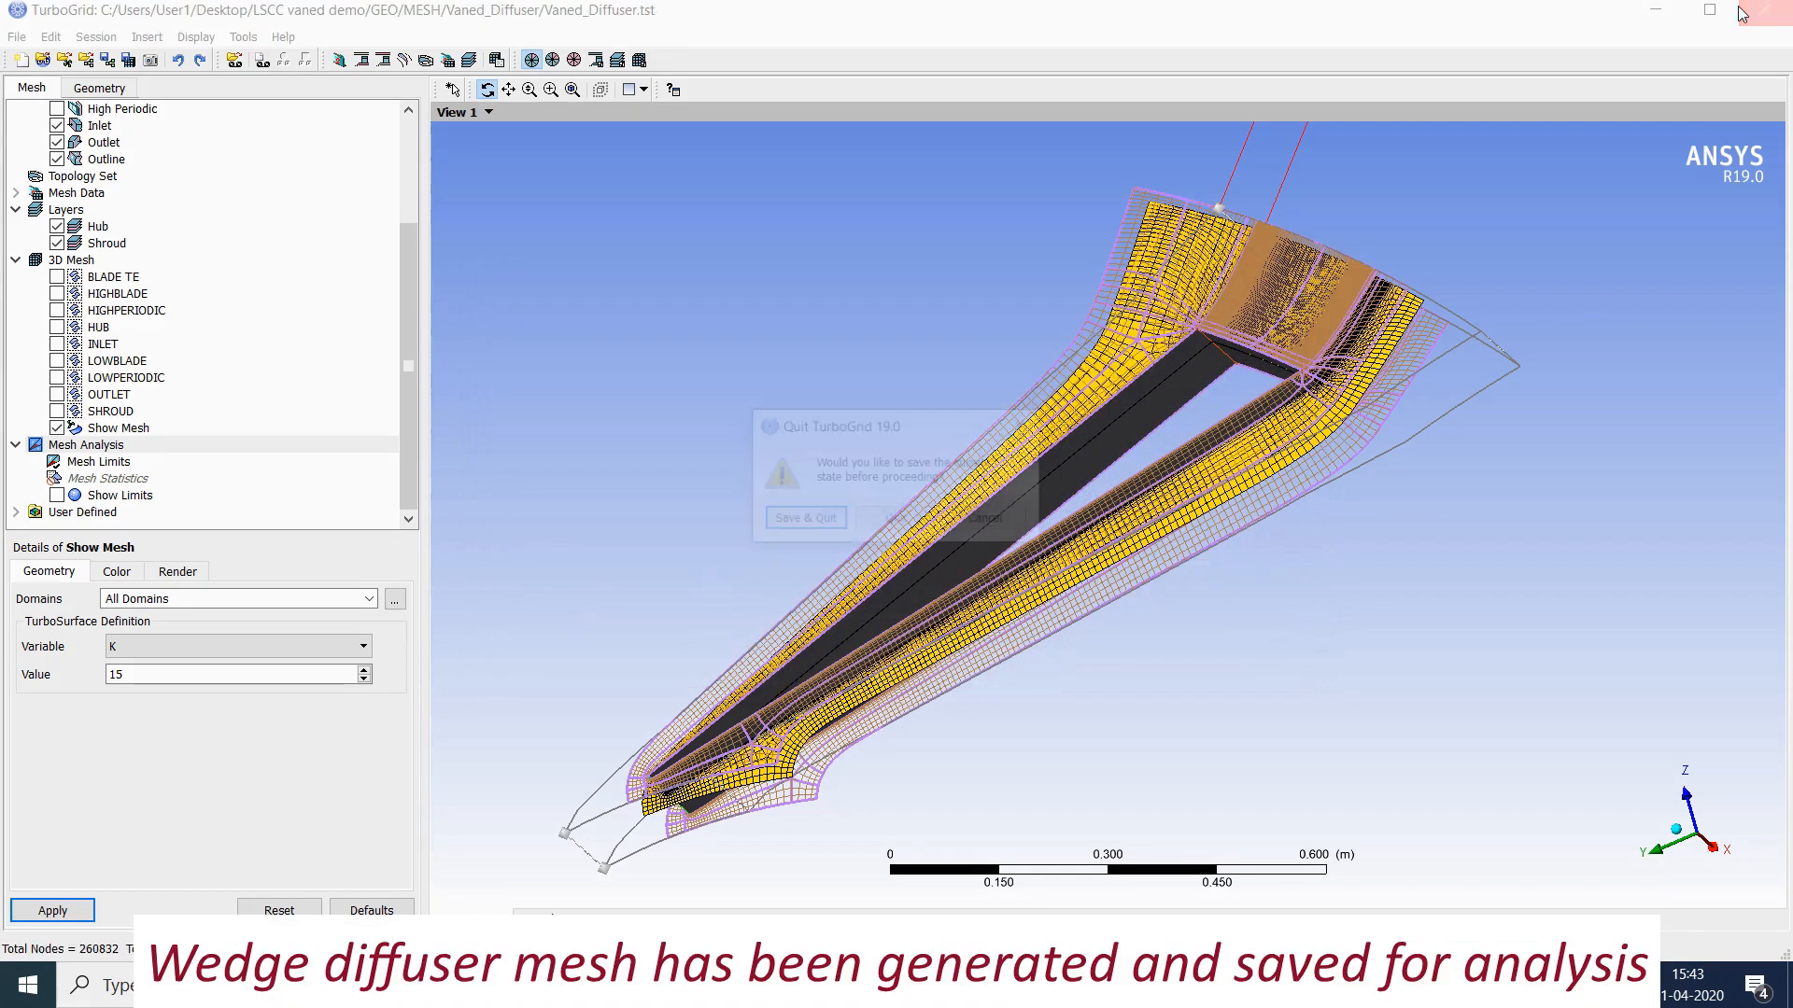
pyautogui.click(899, 521)
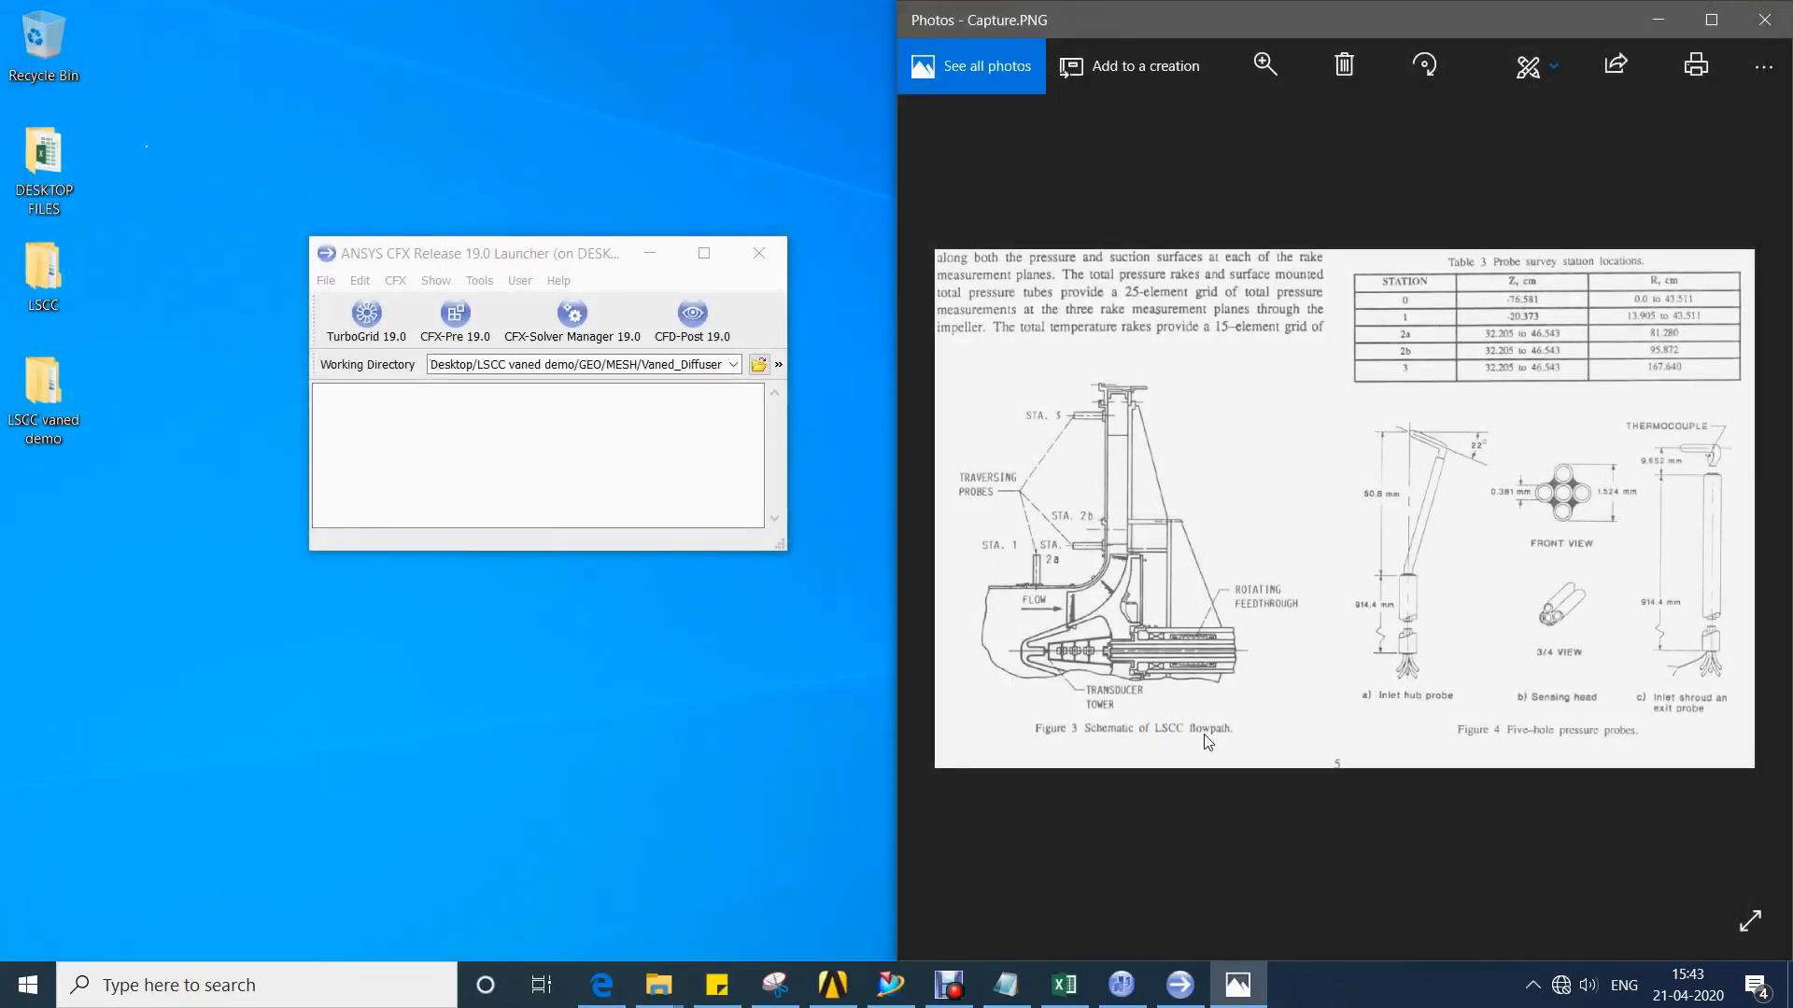
# Launch CFX-Pre from the CFX launcher and start a new turbomachinery case.
pyautogui.click(455, 316)
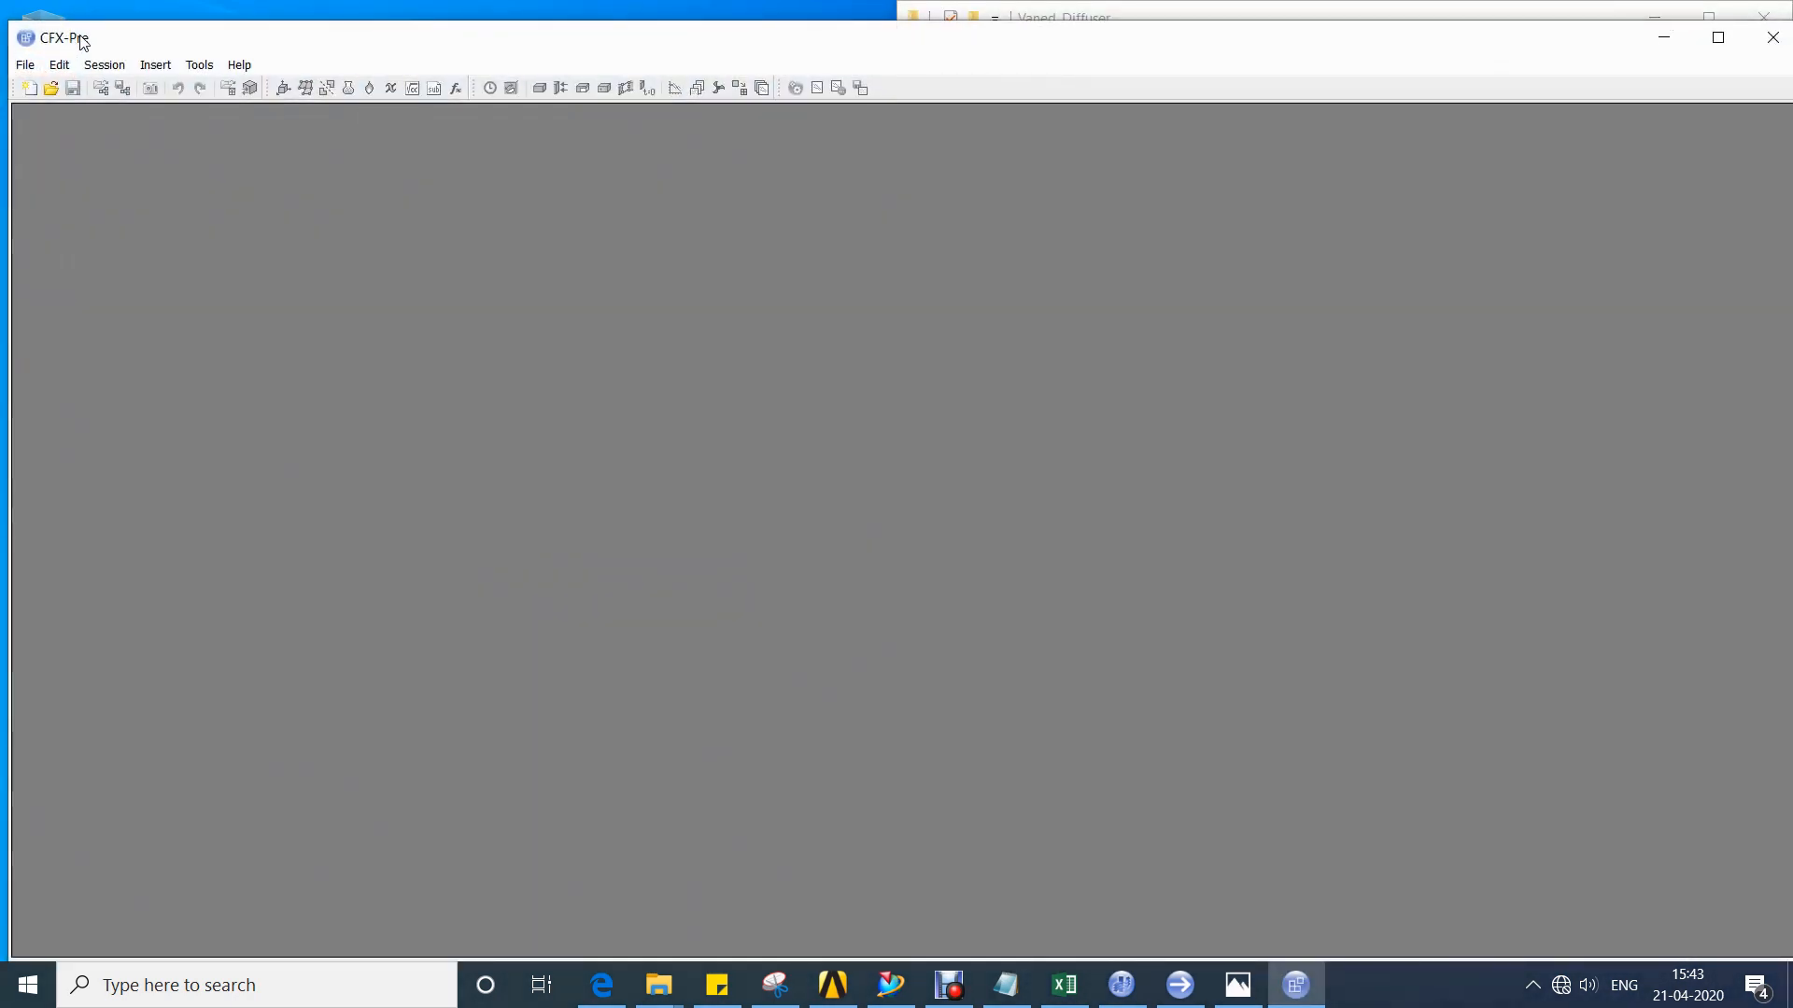
pyautogui.click(26, 59)
pyautogui.click(895, 439)
pyautogui.click(850, 612)
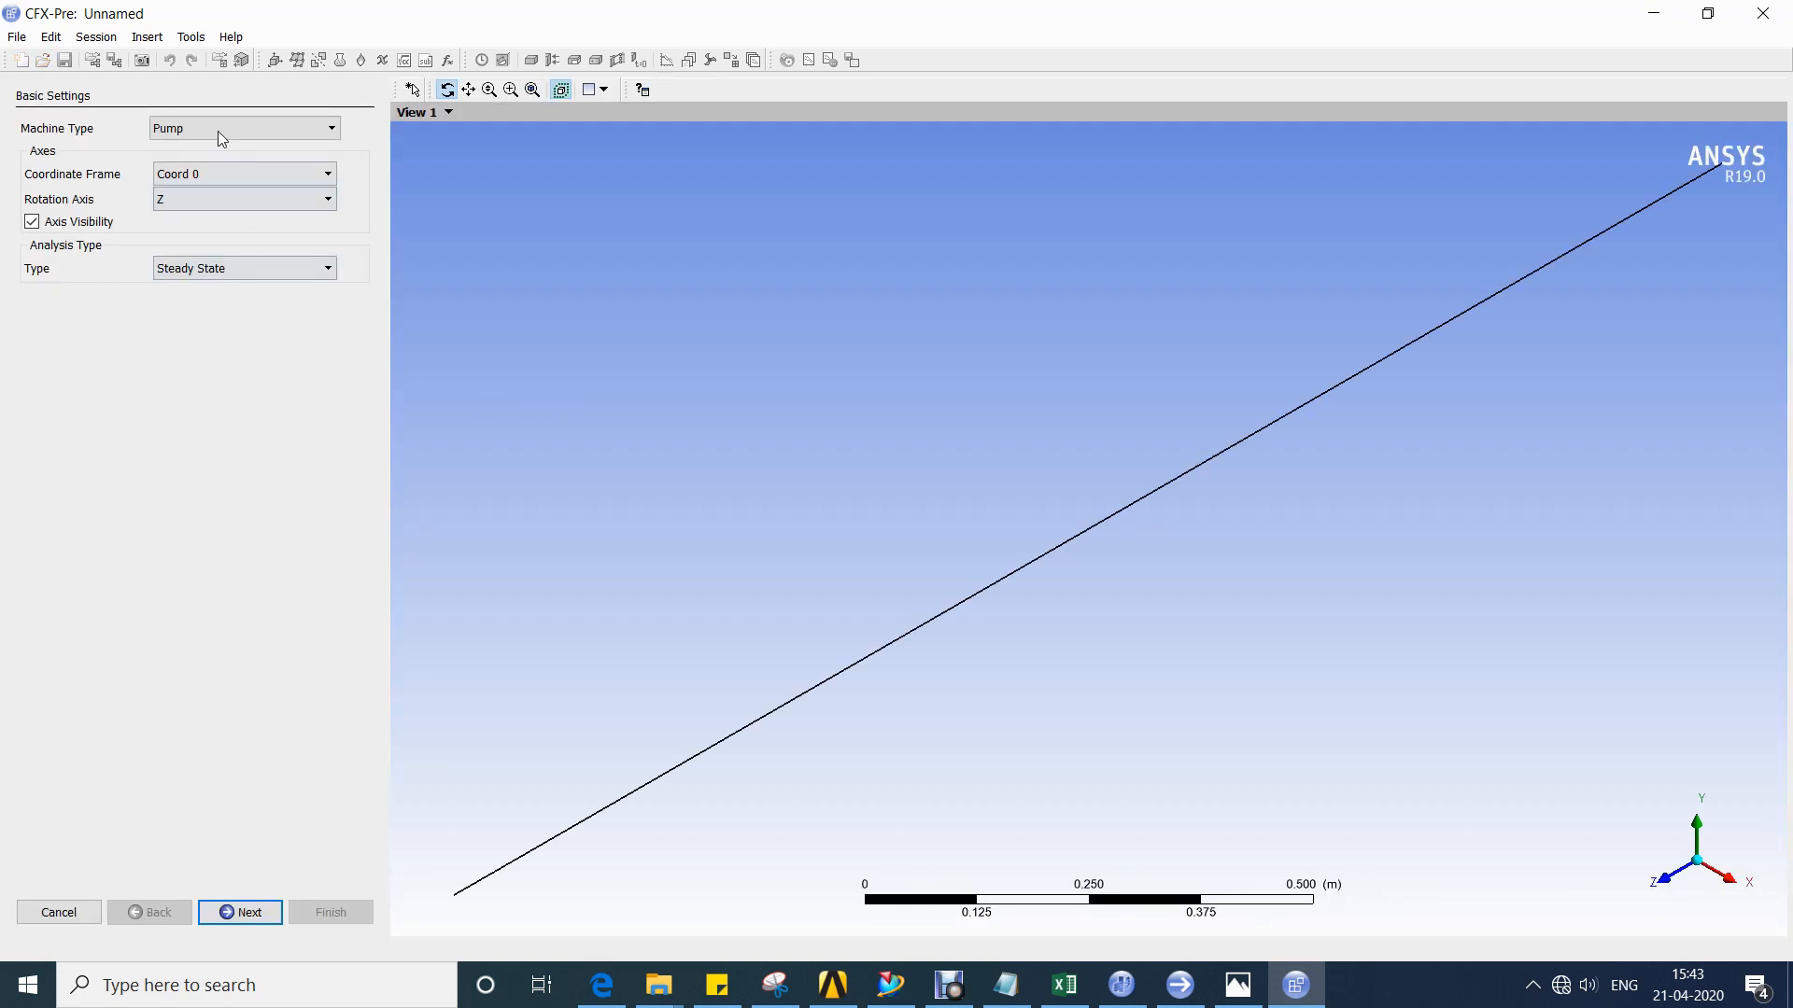
# Set the machine type to Centrifugal Compressor and the rotation axis to X, and proceed to the component definition.
pyautogui.click(217, 131)
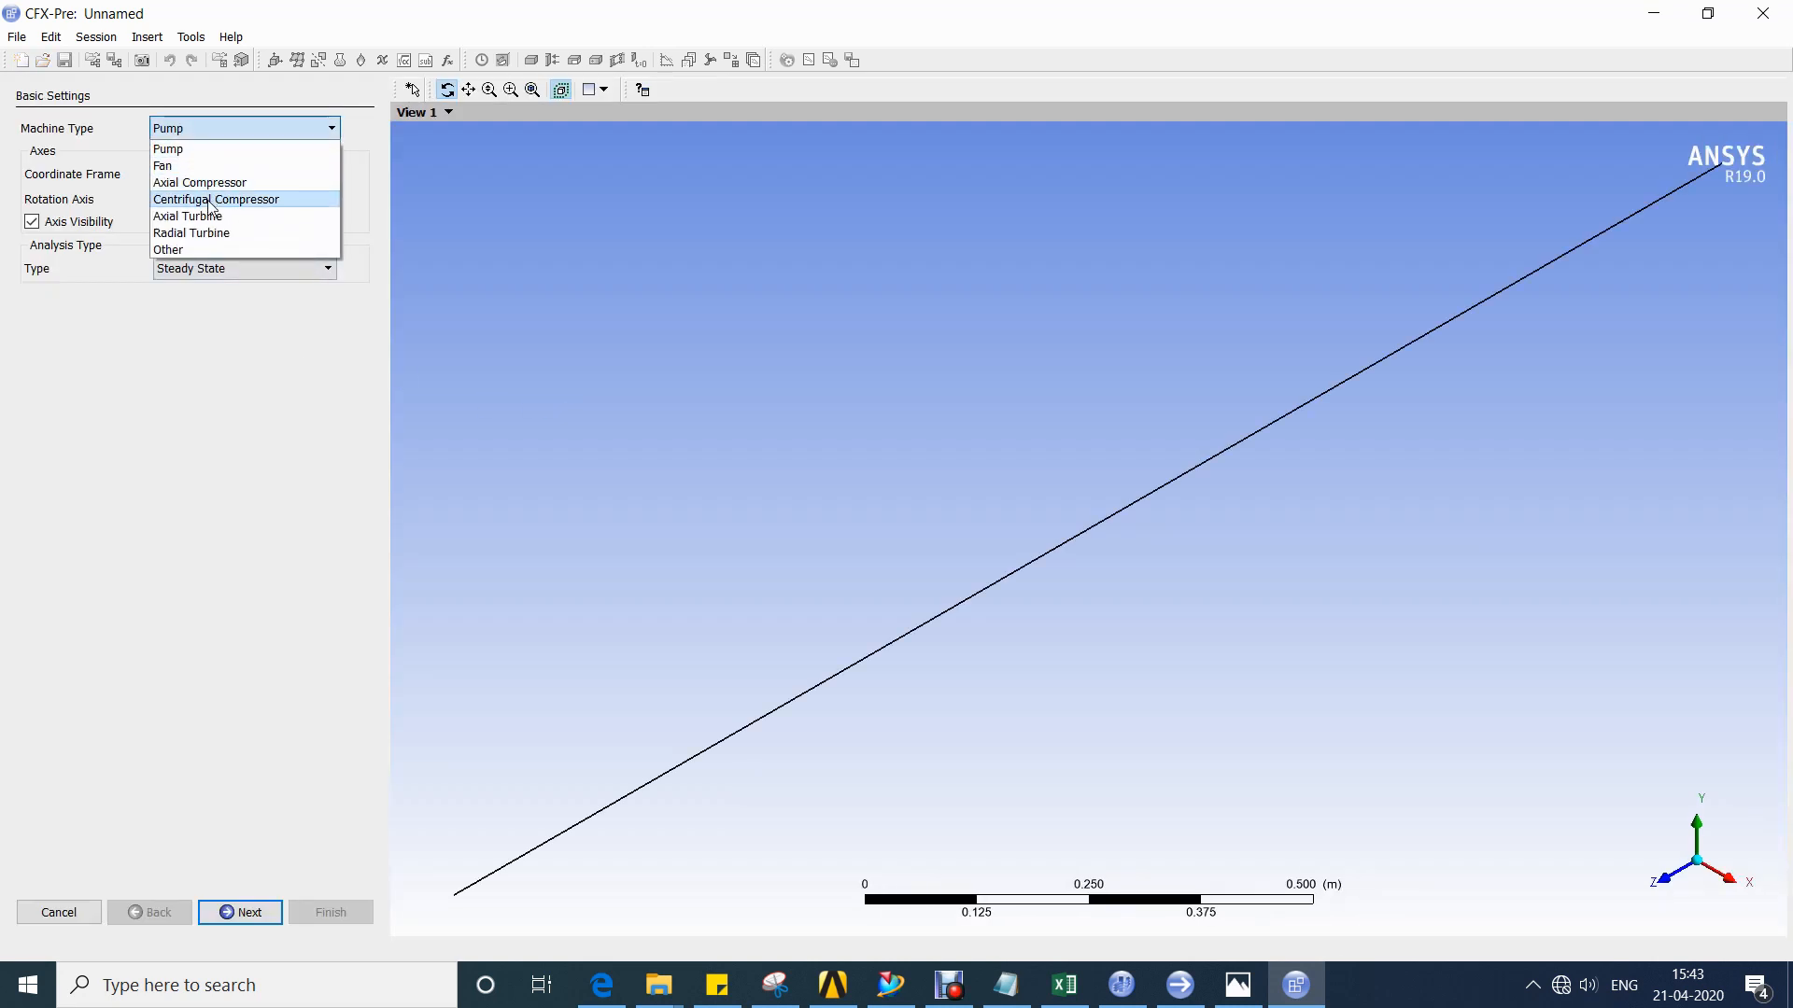
pyautogui.click(208, 196)
pyautogui.click(213, 200)
pyautogui.click(206, 232)
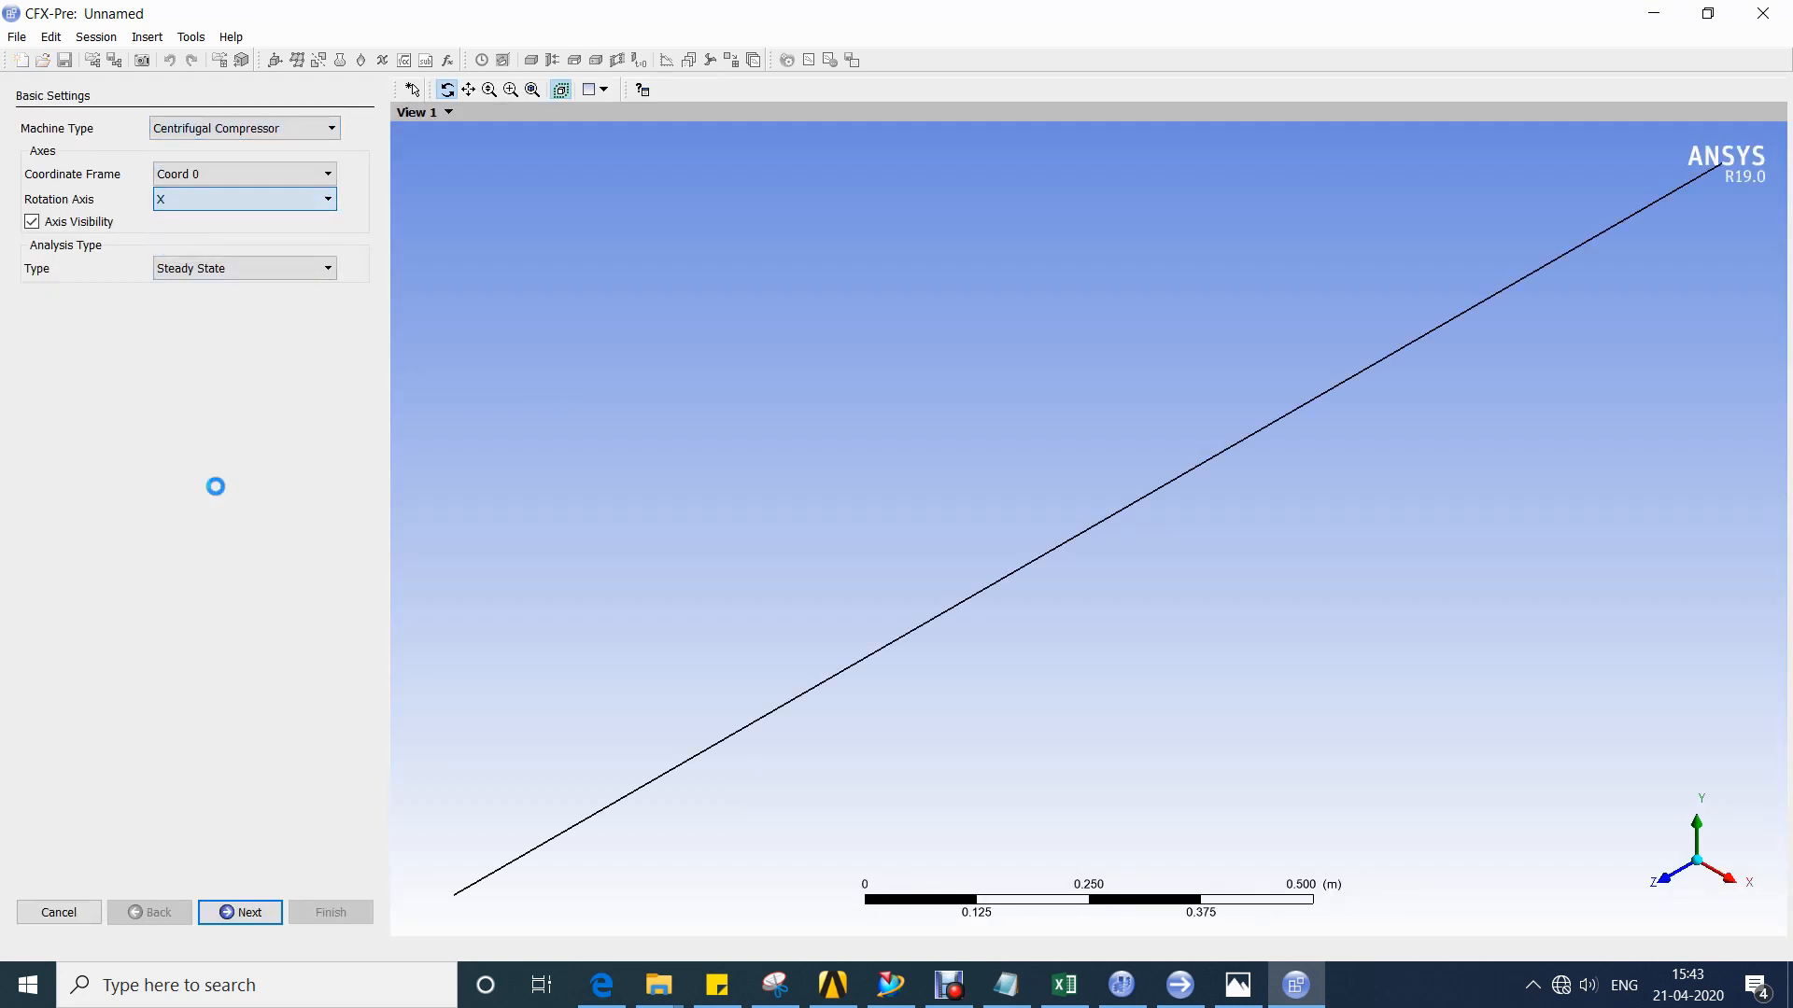
pyautogui.click(248, 909)
# Add the rotating component R1 and import the CFX mesh Impeller_LSCC_Vane_diff.gtm from the Impeller folder for it.
pyautogui.rightClick(159, 190)
pyautogui.click(232, 210)
pyautogui.click(280, 321)
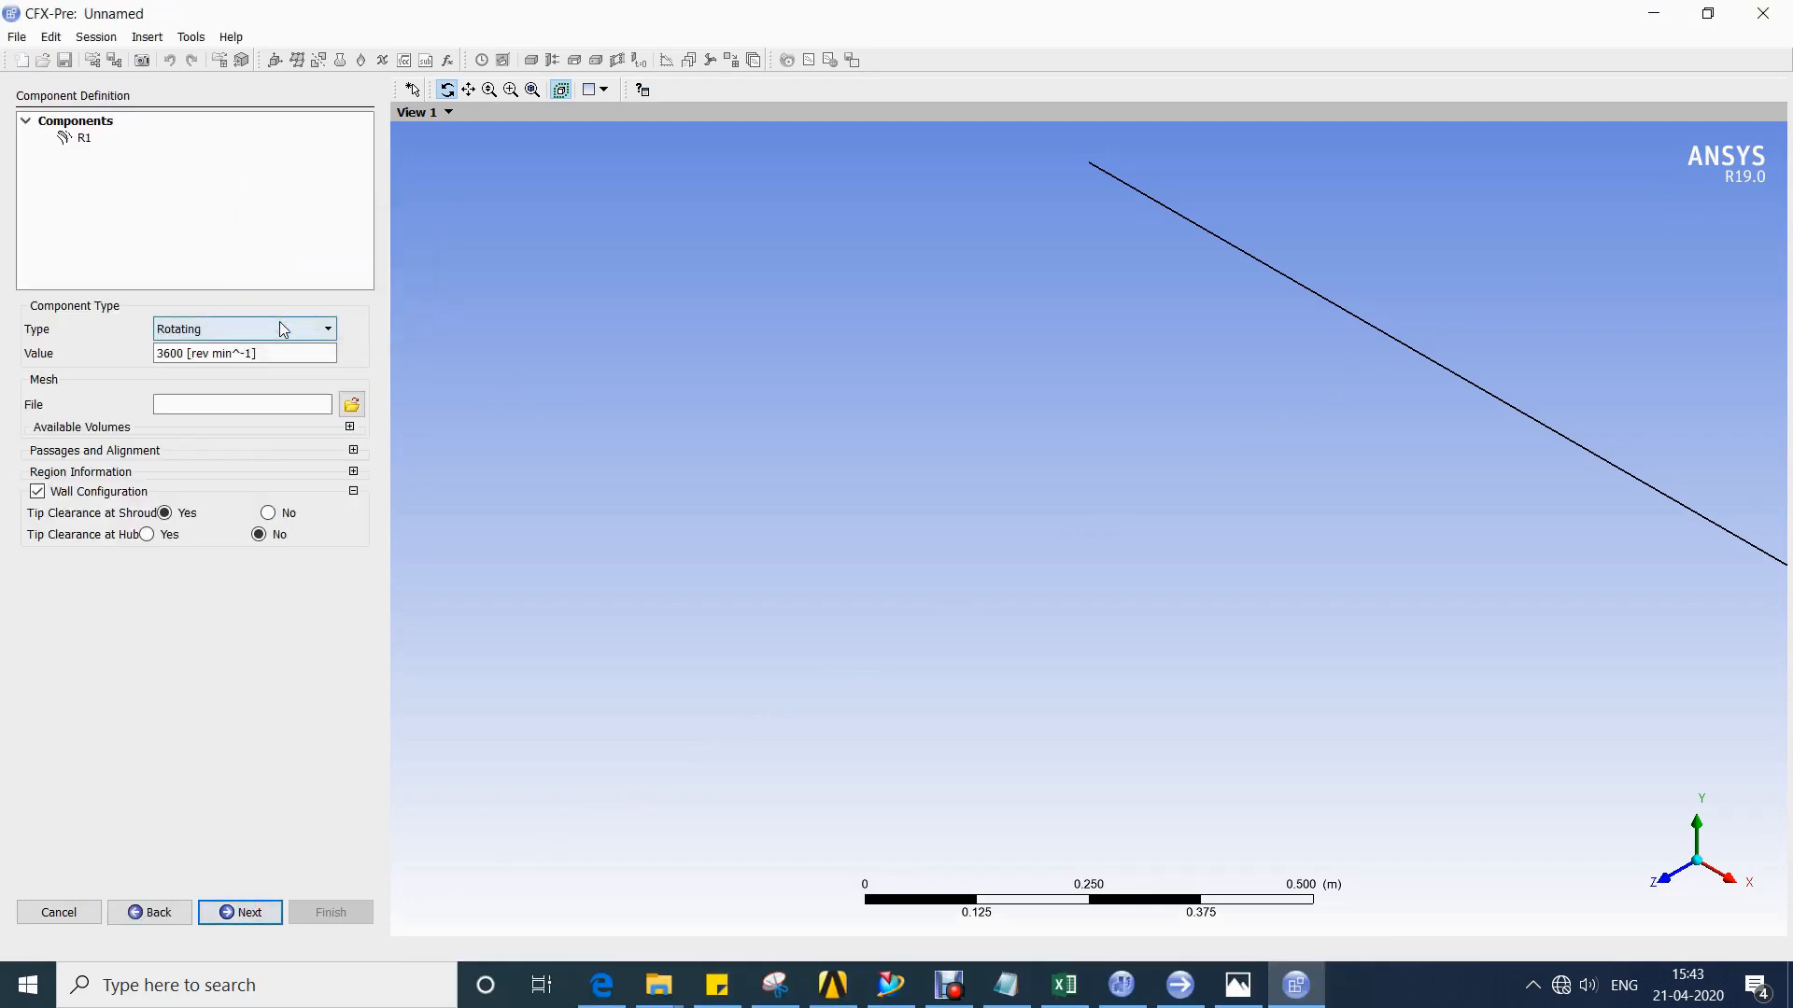
pyautogui.click(352, 406)
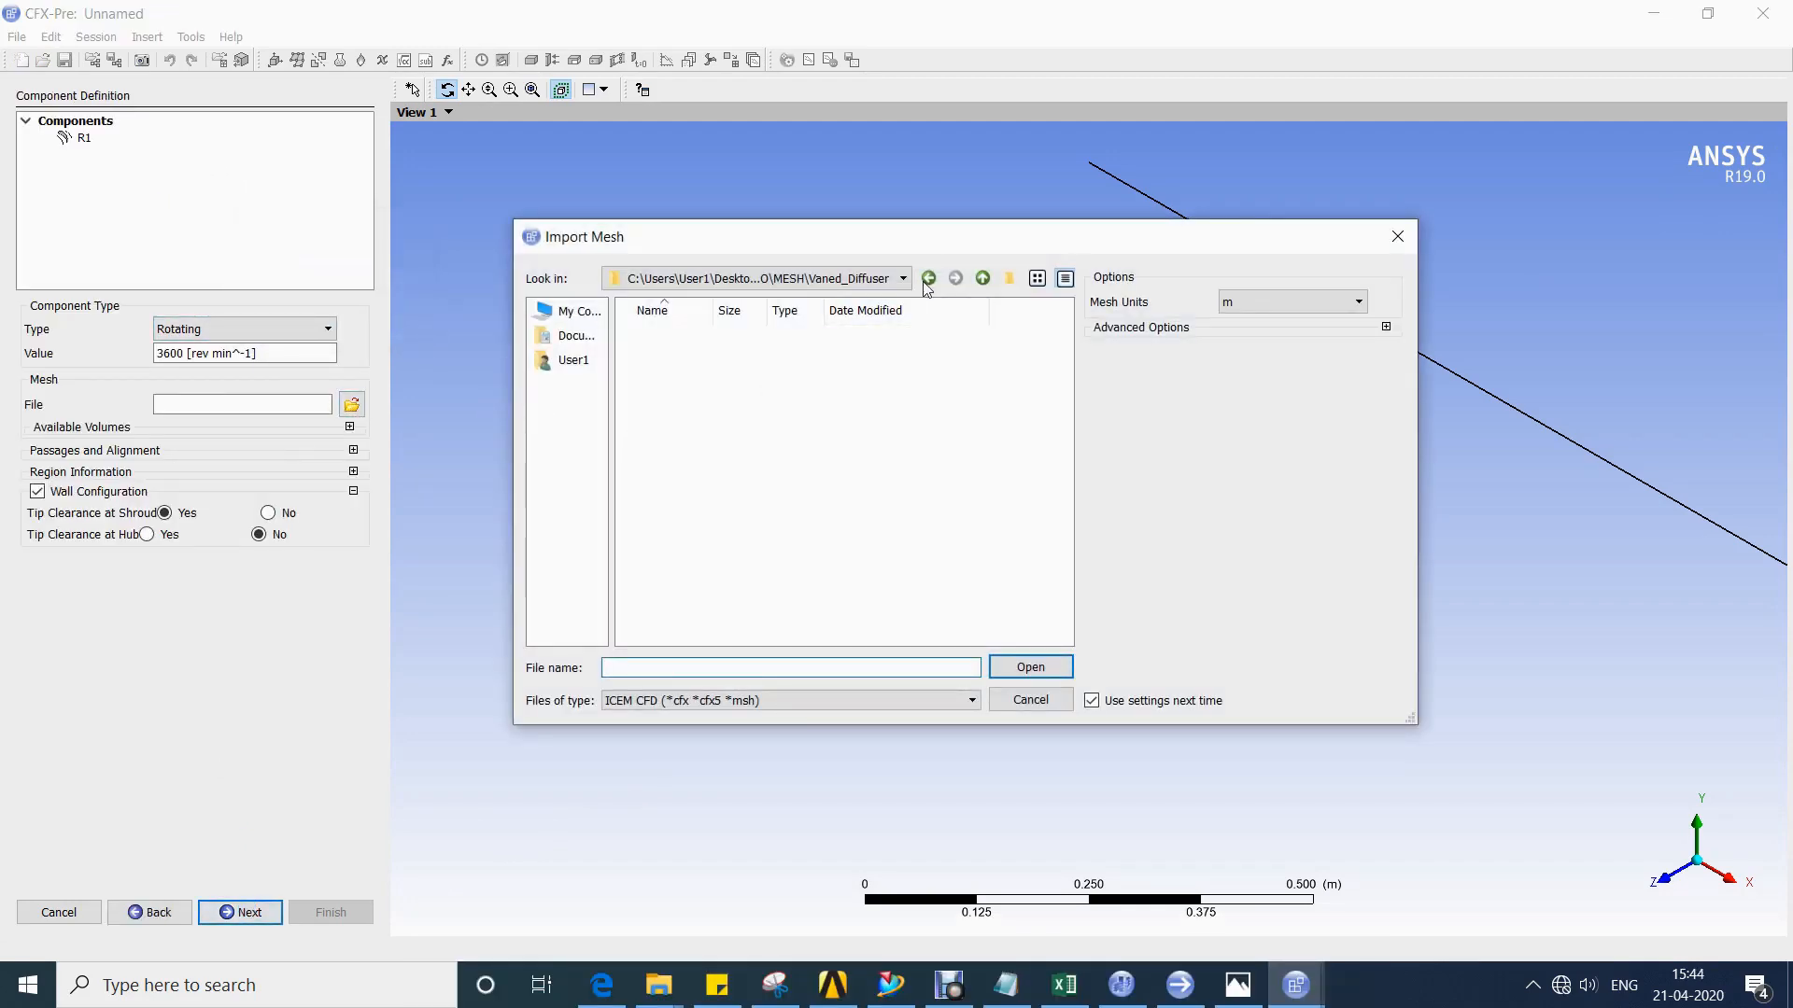
pyautogui.click(983, 279)
pyautogui.doubleClick(654, 336)
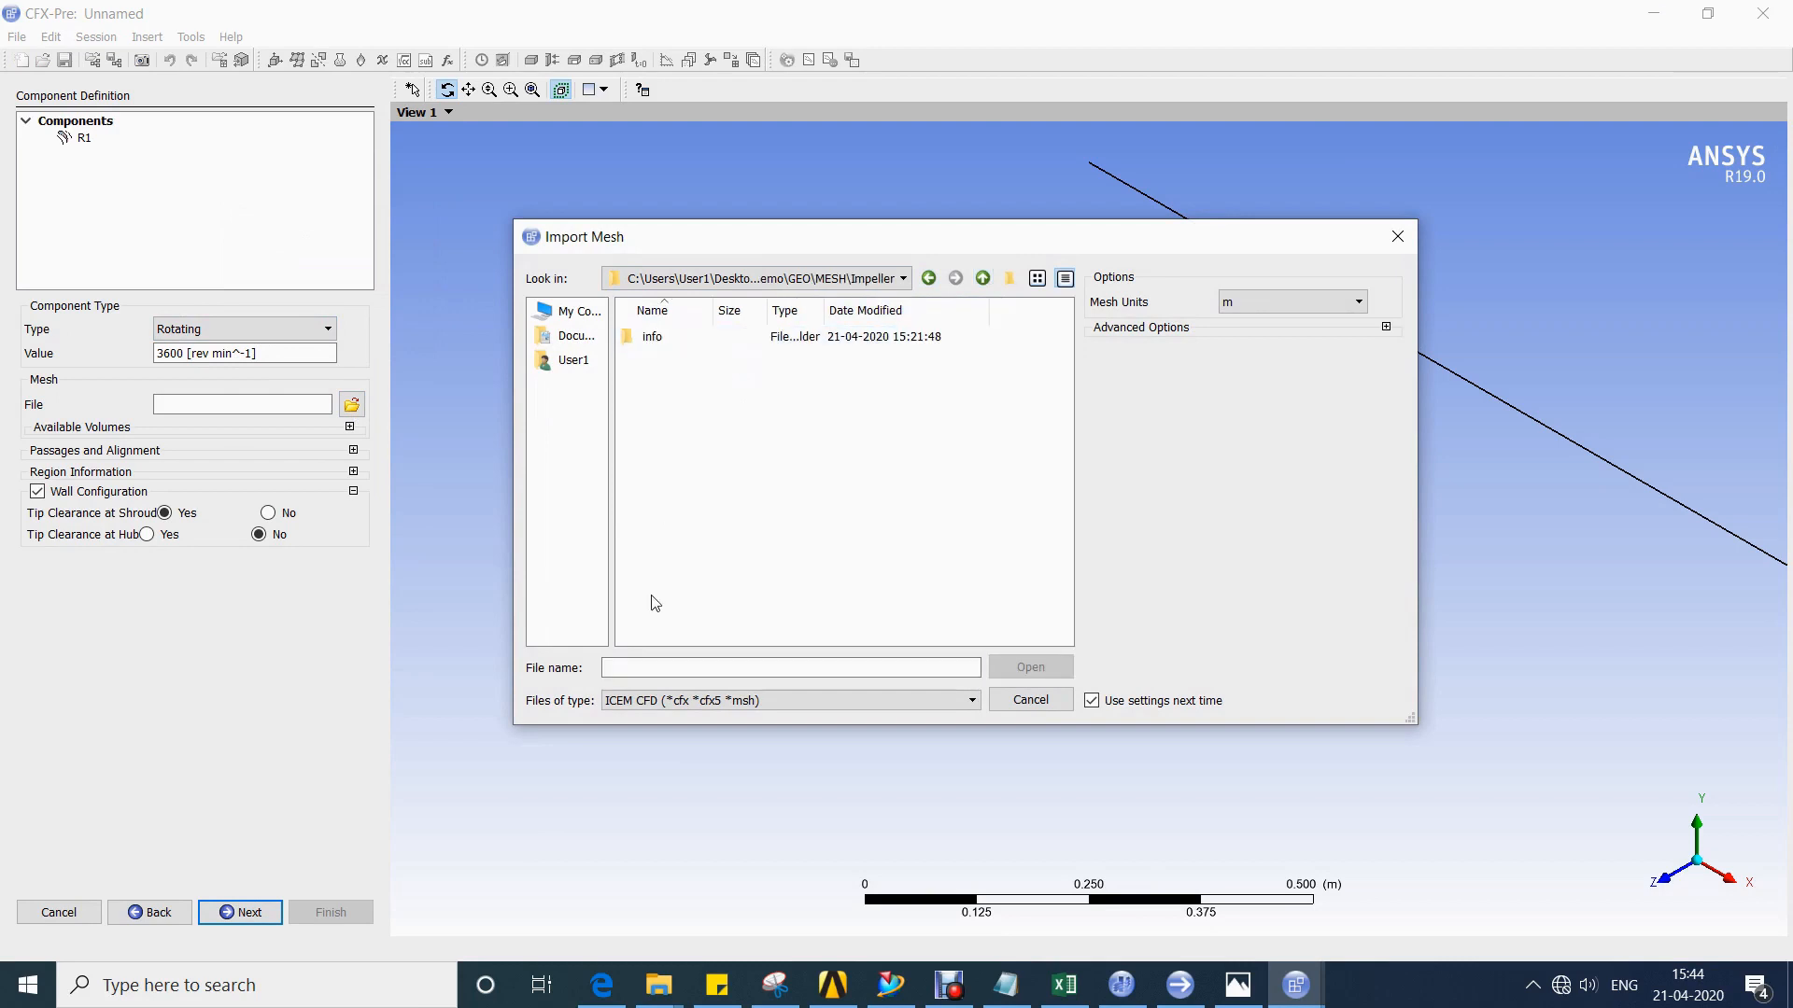
pyautogui.click(645, 697)
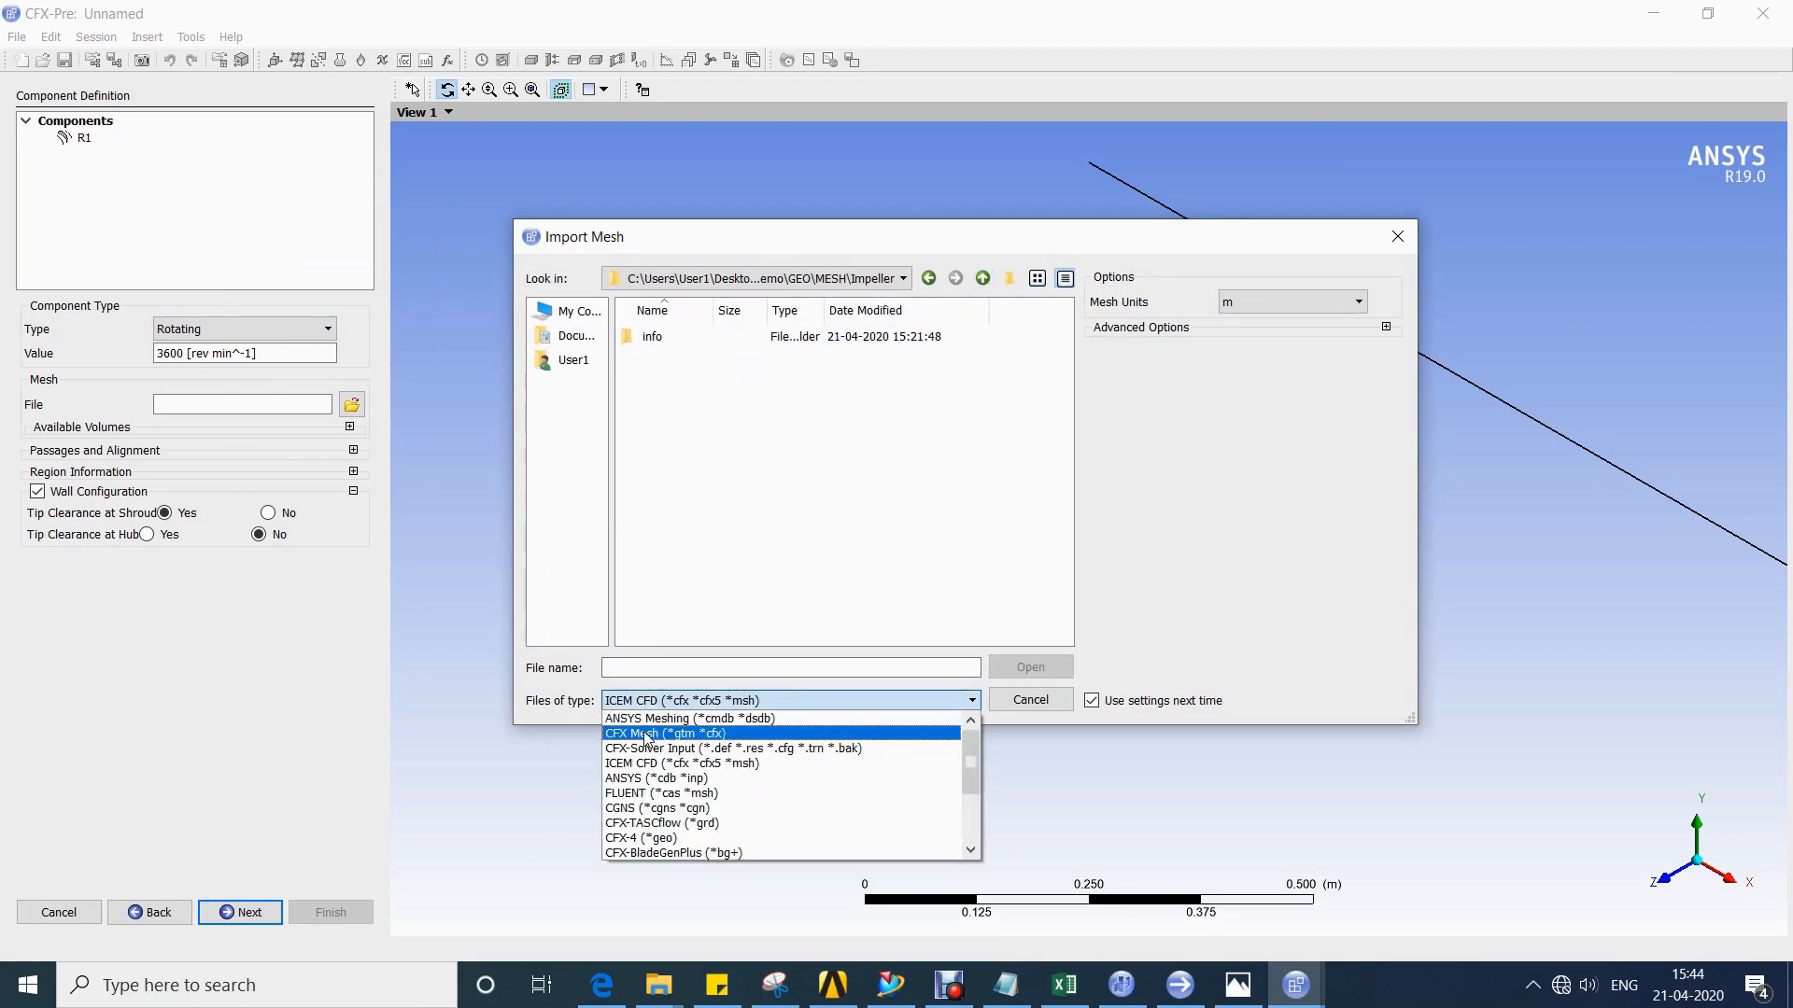
pyautogui.click(646, 734)
pyautogui.doubleClick(665, 352)
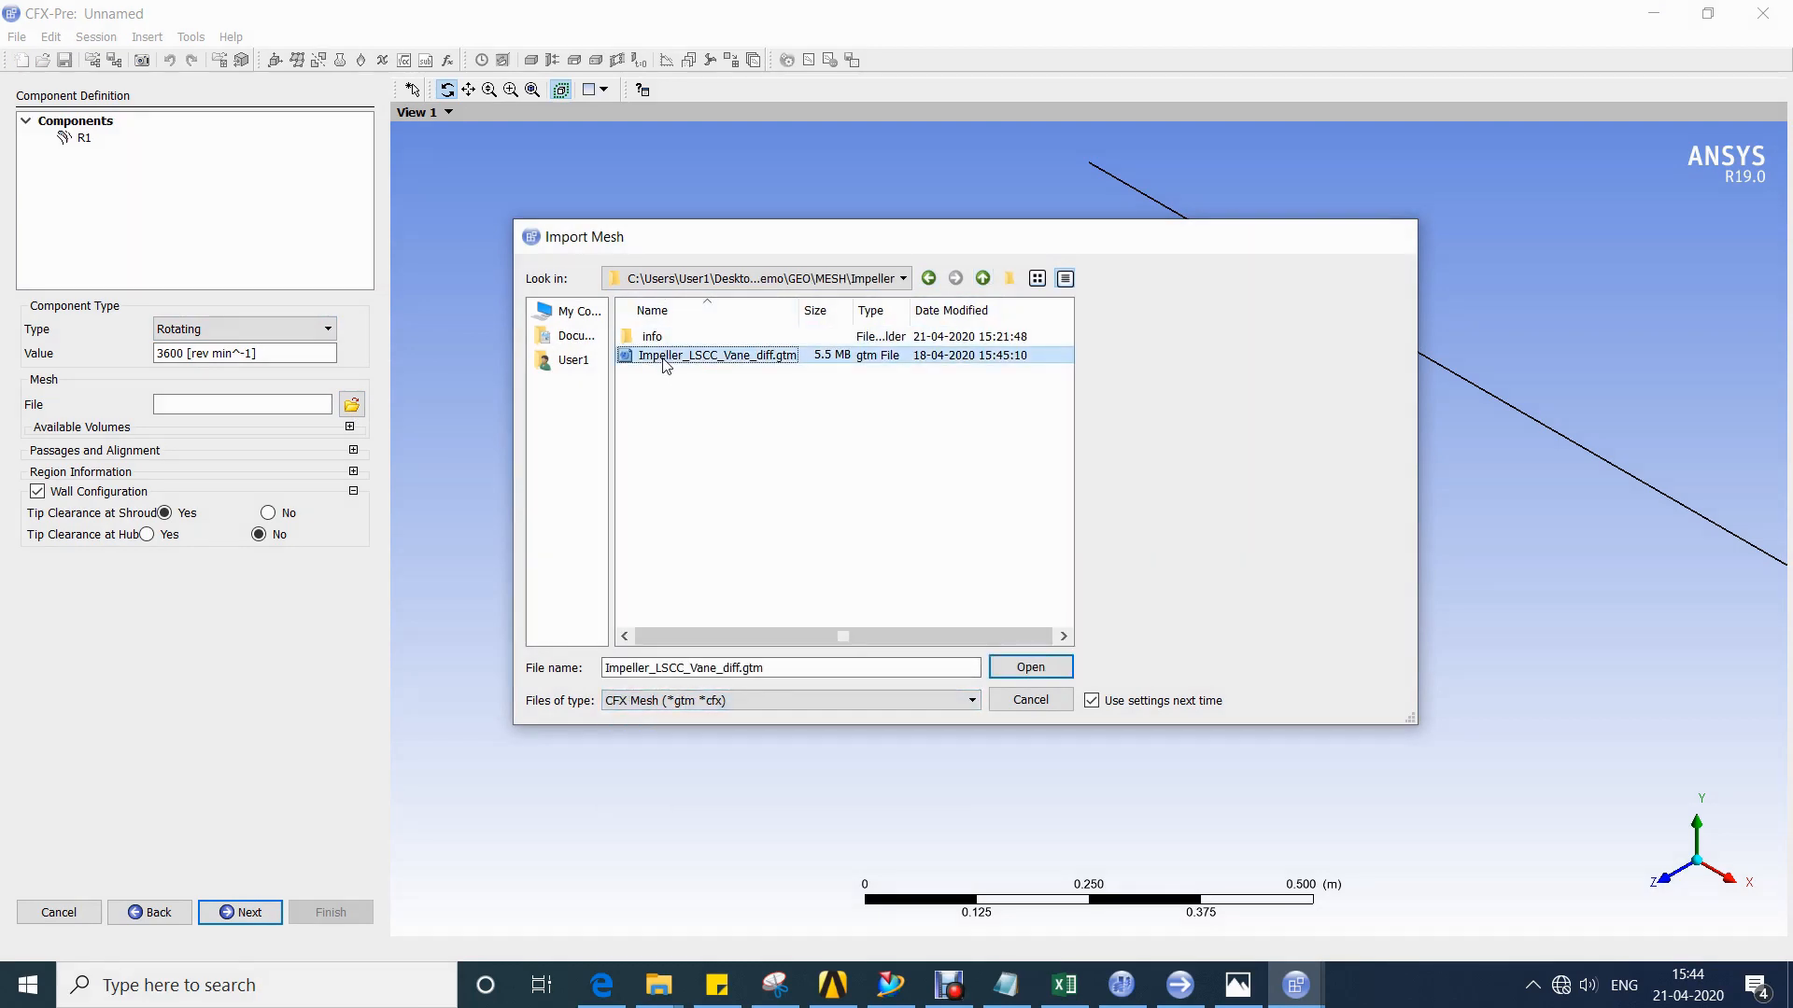
pyautogui.moveTo(793, 388); pyautogui.dragTo(875, 445)
# Look up the rotor speed in the design parameters table of 19910010731.pdf in the browser.
pyautogui.click(215, 359)
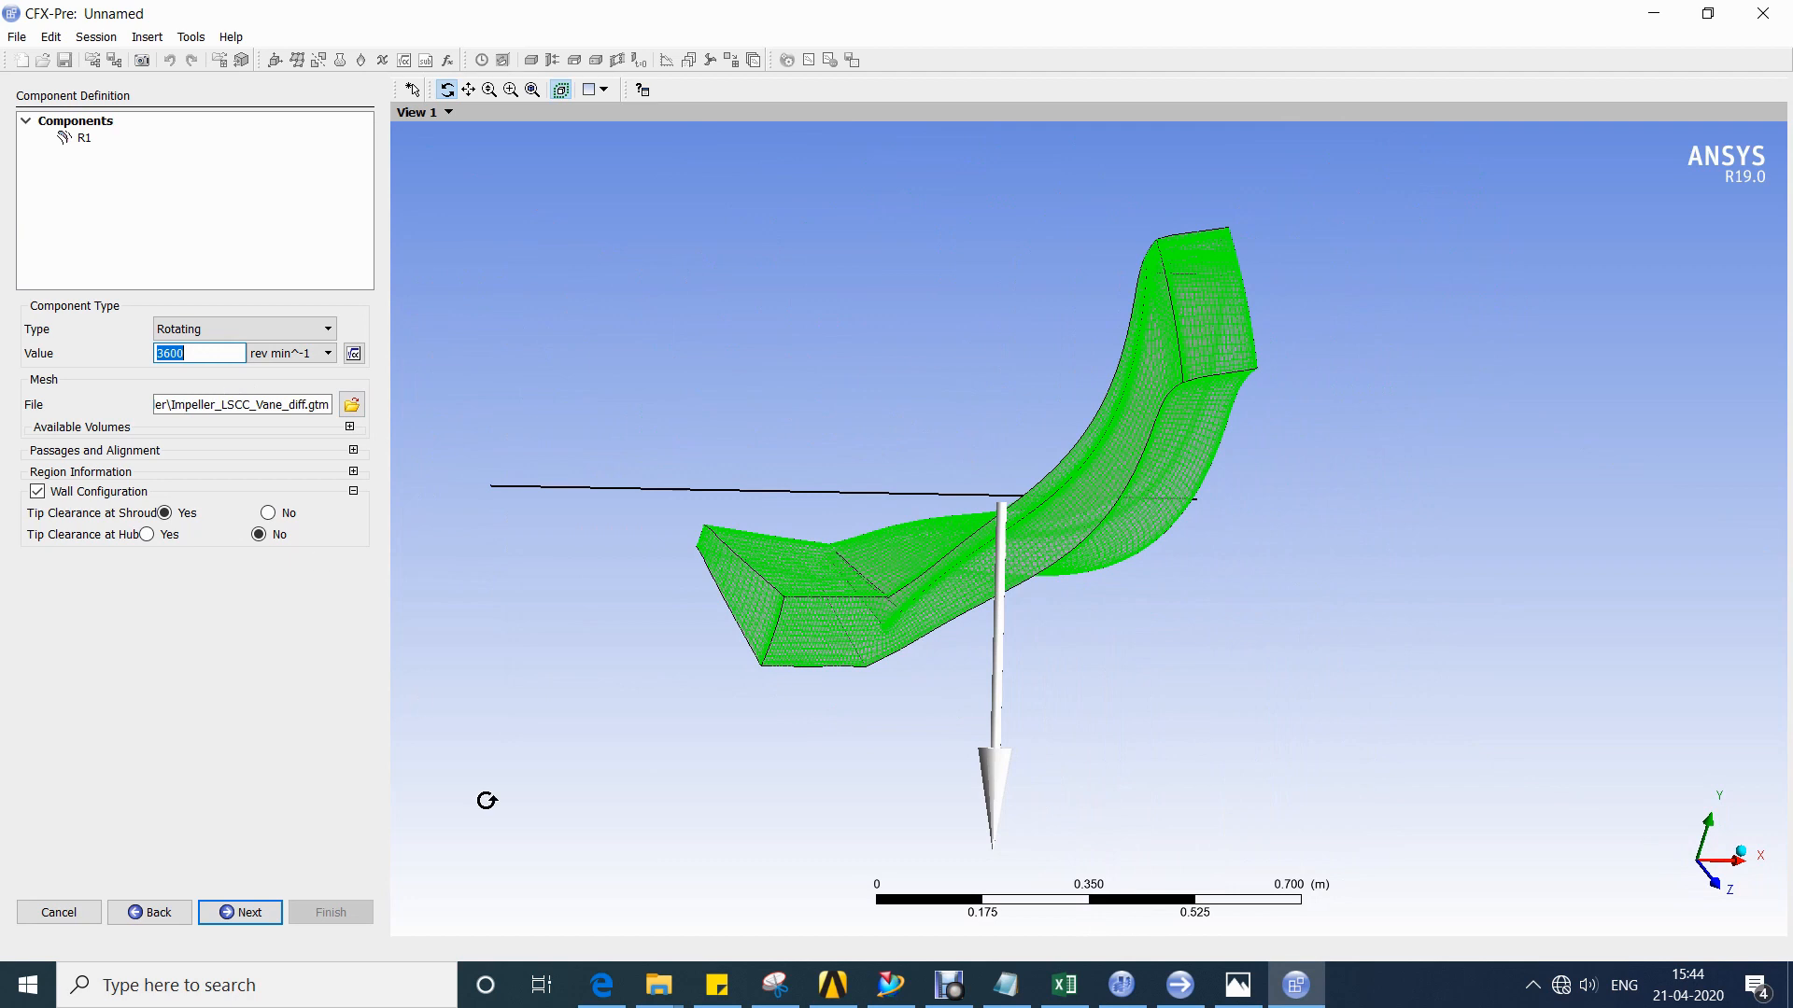
pyautogui.click(607, 990)
pyautogui.moveTo(411, 214); pyautogui.dragTo(727, 214)
pyautogui.click(376, 364)
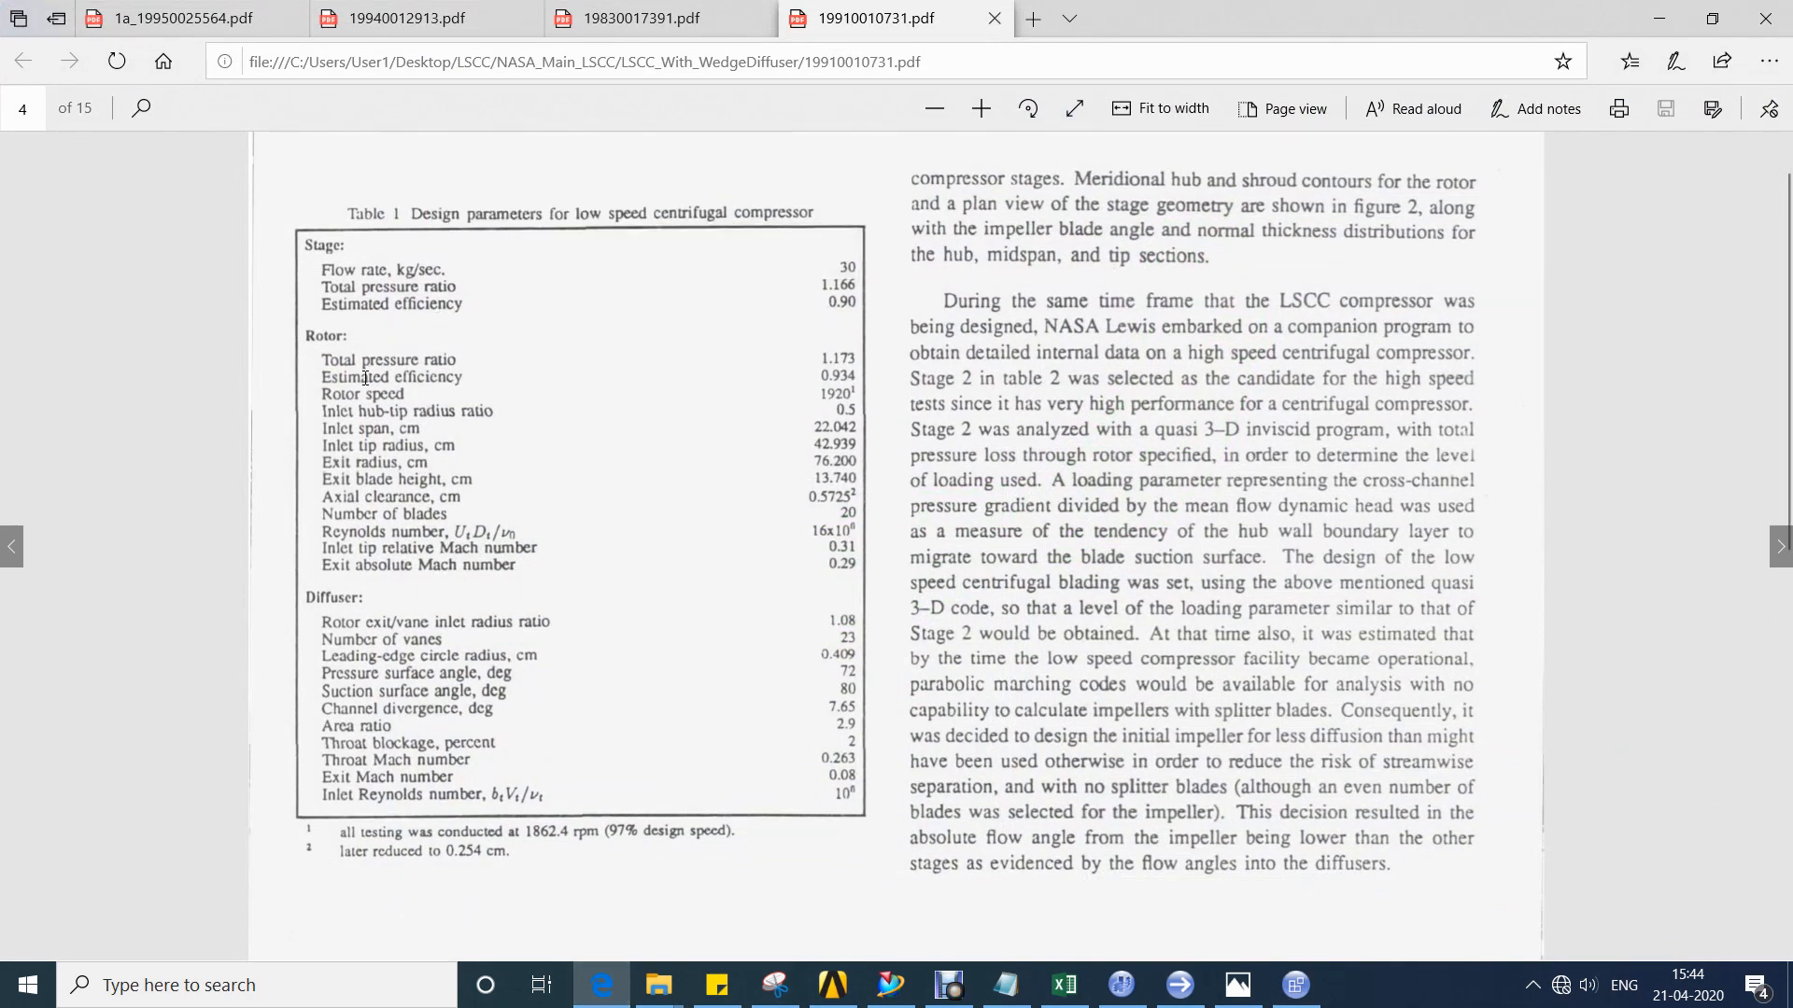
pyautogui.doubleClick(845, 397)
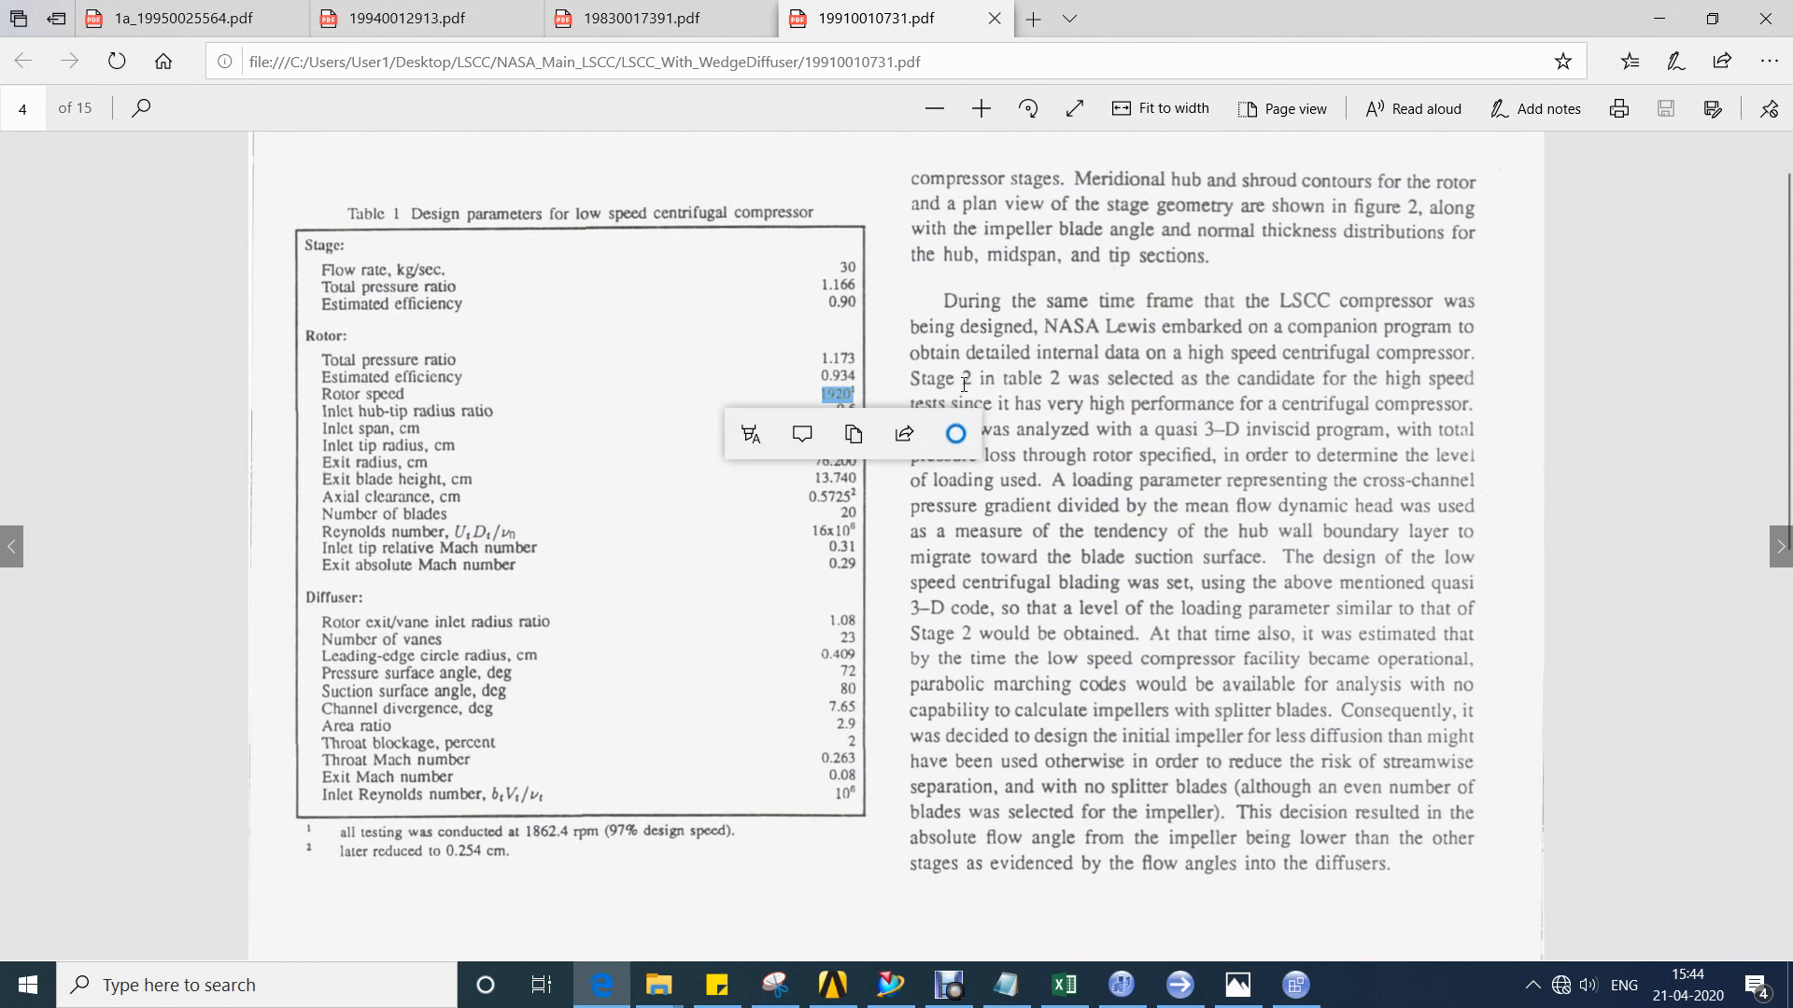
pyautogui.click(1671, 23)
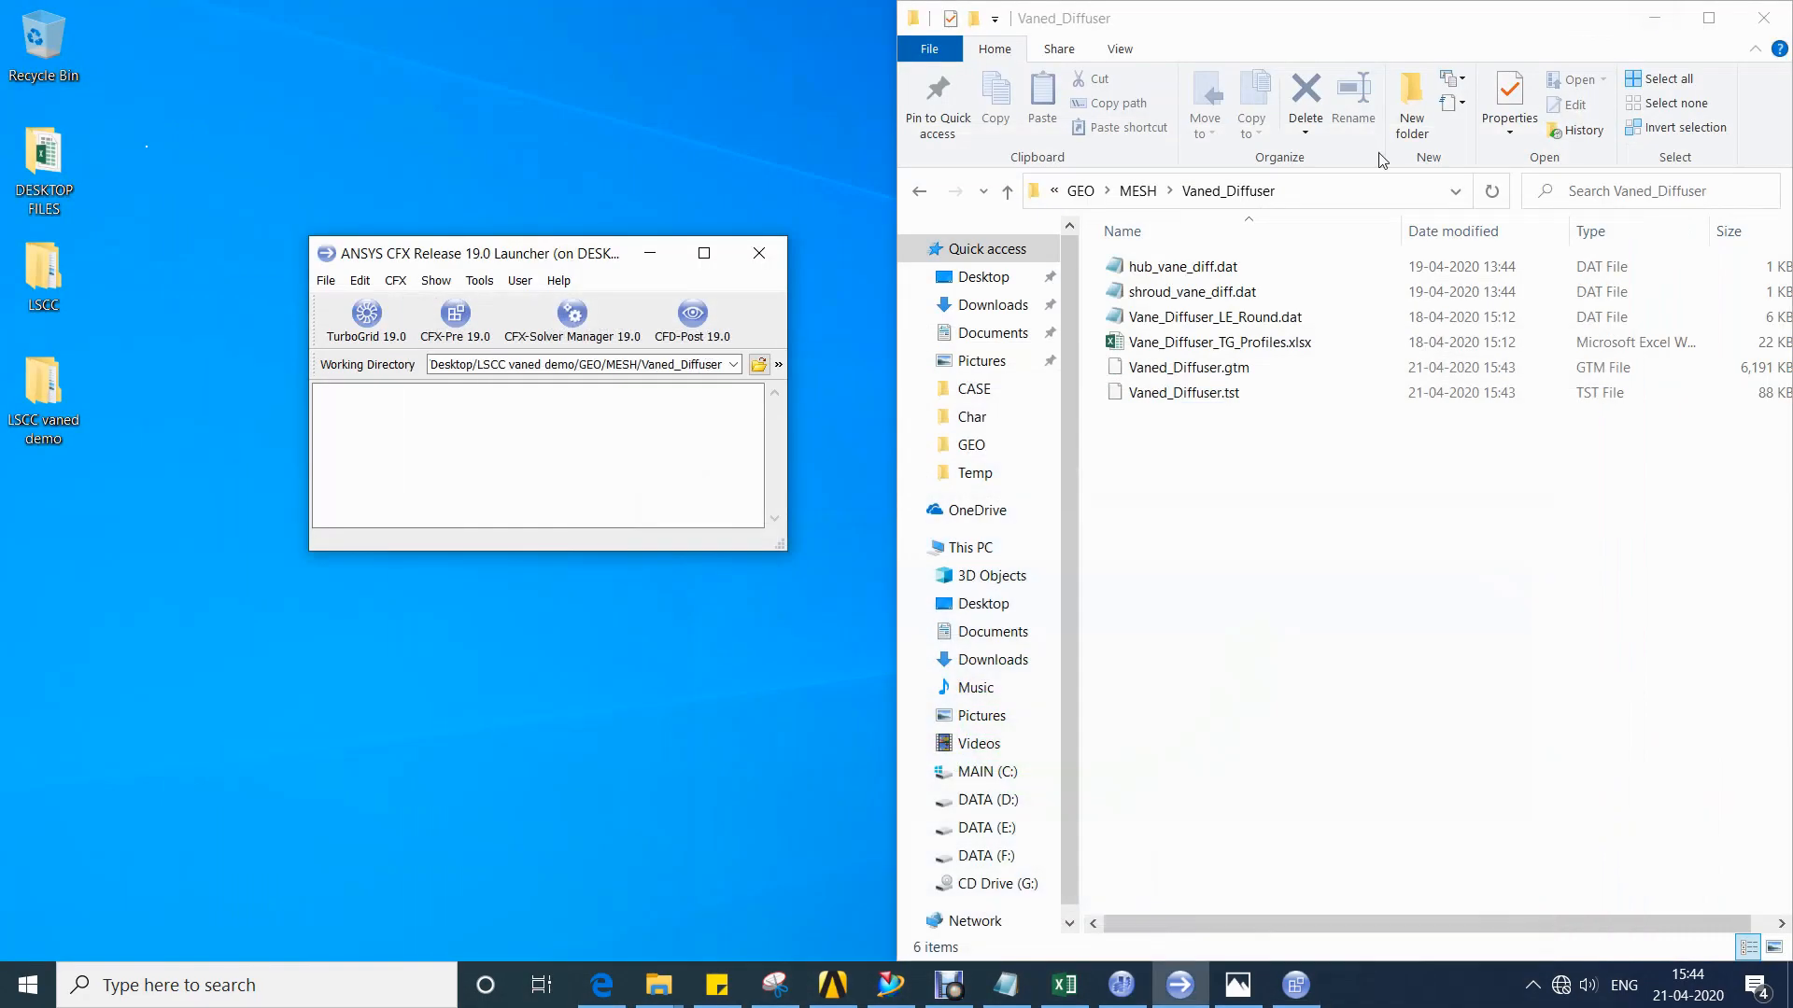
# Switch back to CFX-Pre and set the rotational speed of component R1 to 1920 rev/min.
pyautogui.click(1296, 985)
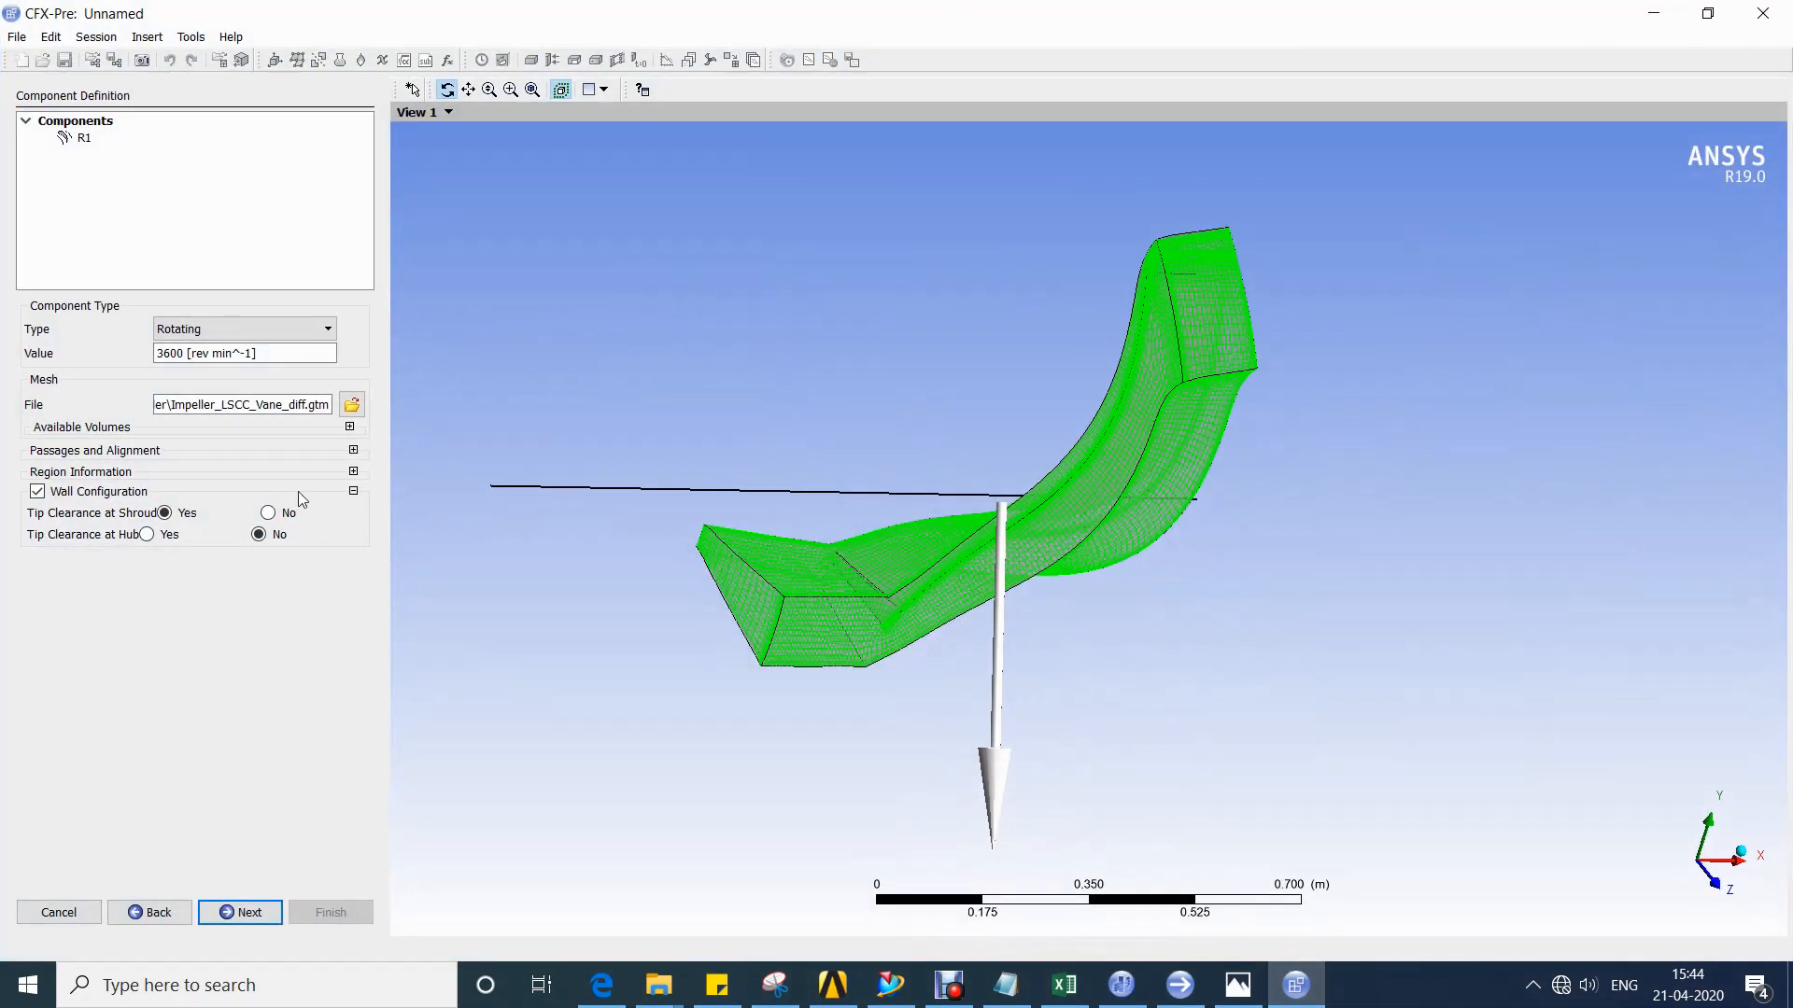
pyautogui.doubleClick(218, 359)
pyautogui.write('1920')
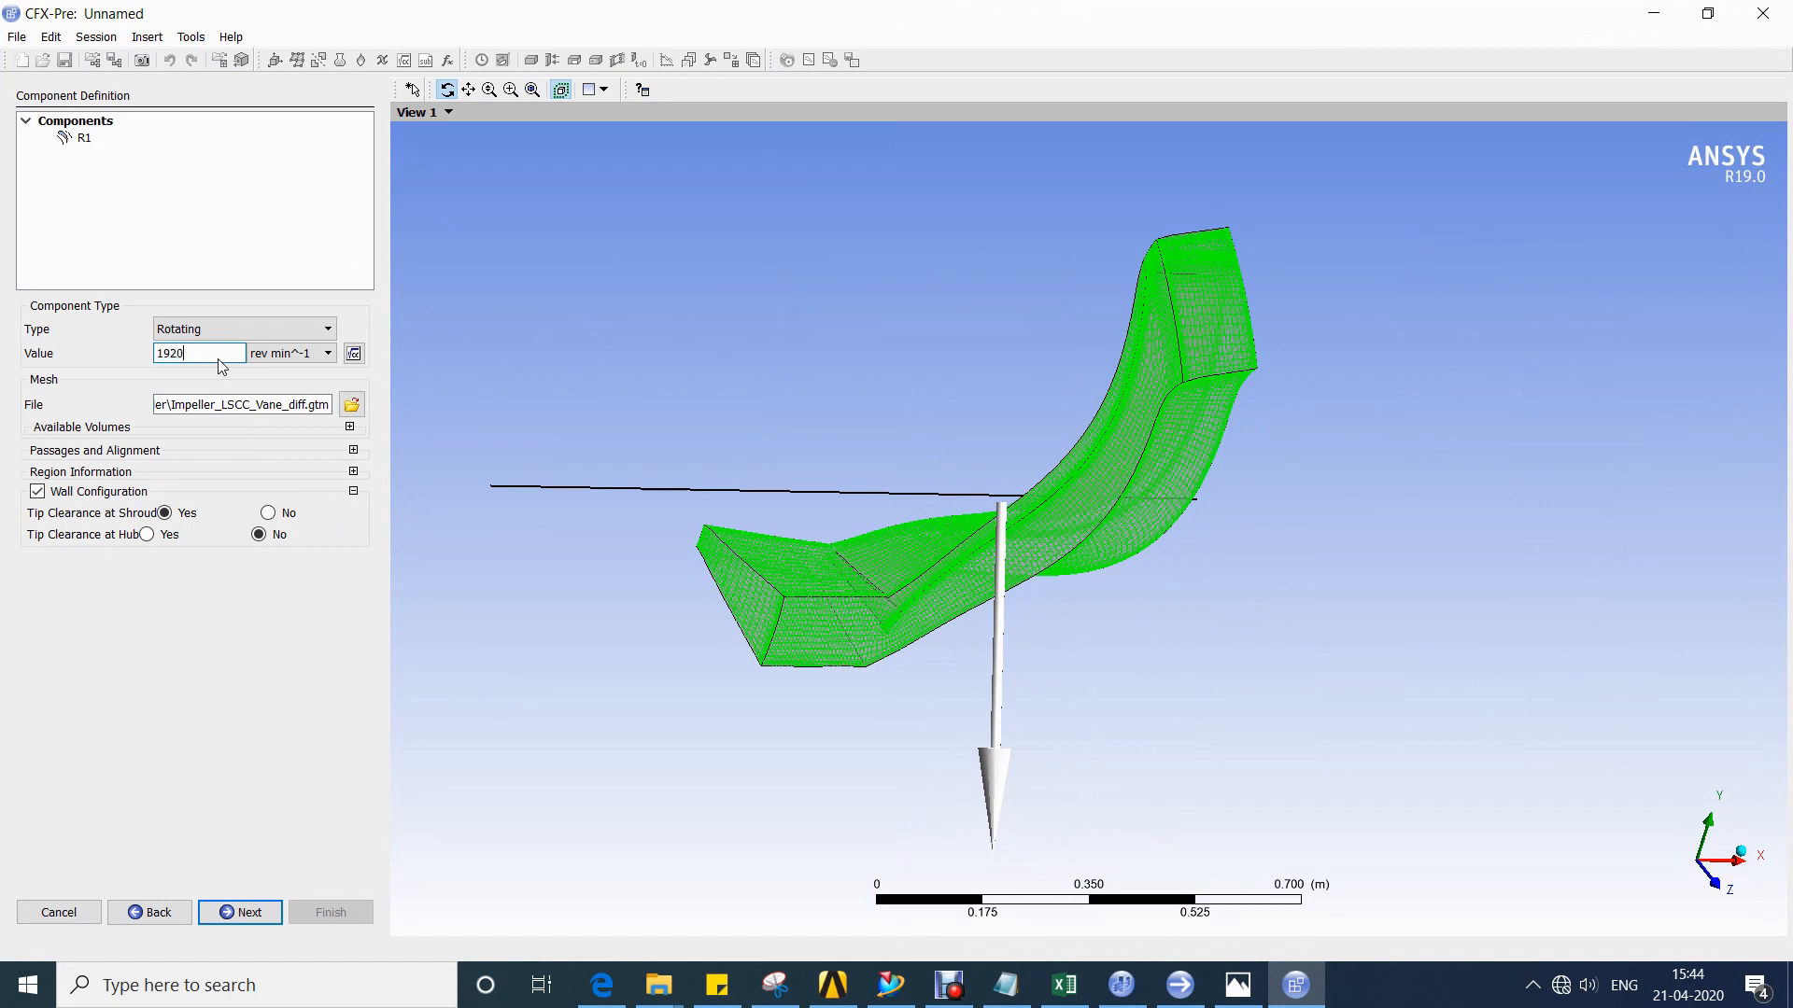
pyautogui.click(263, 748)
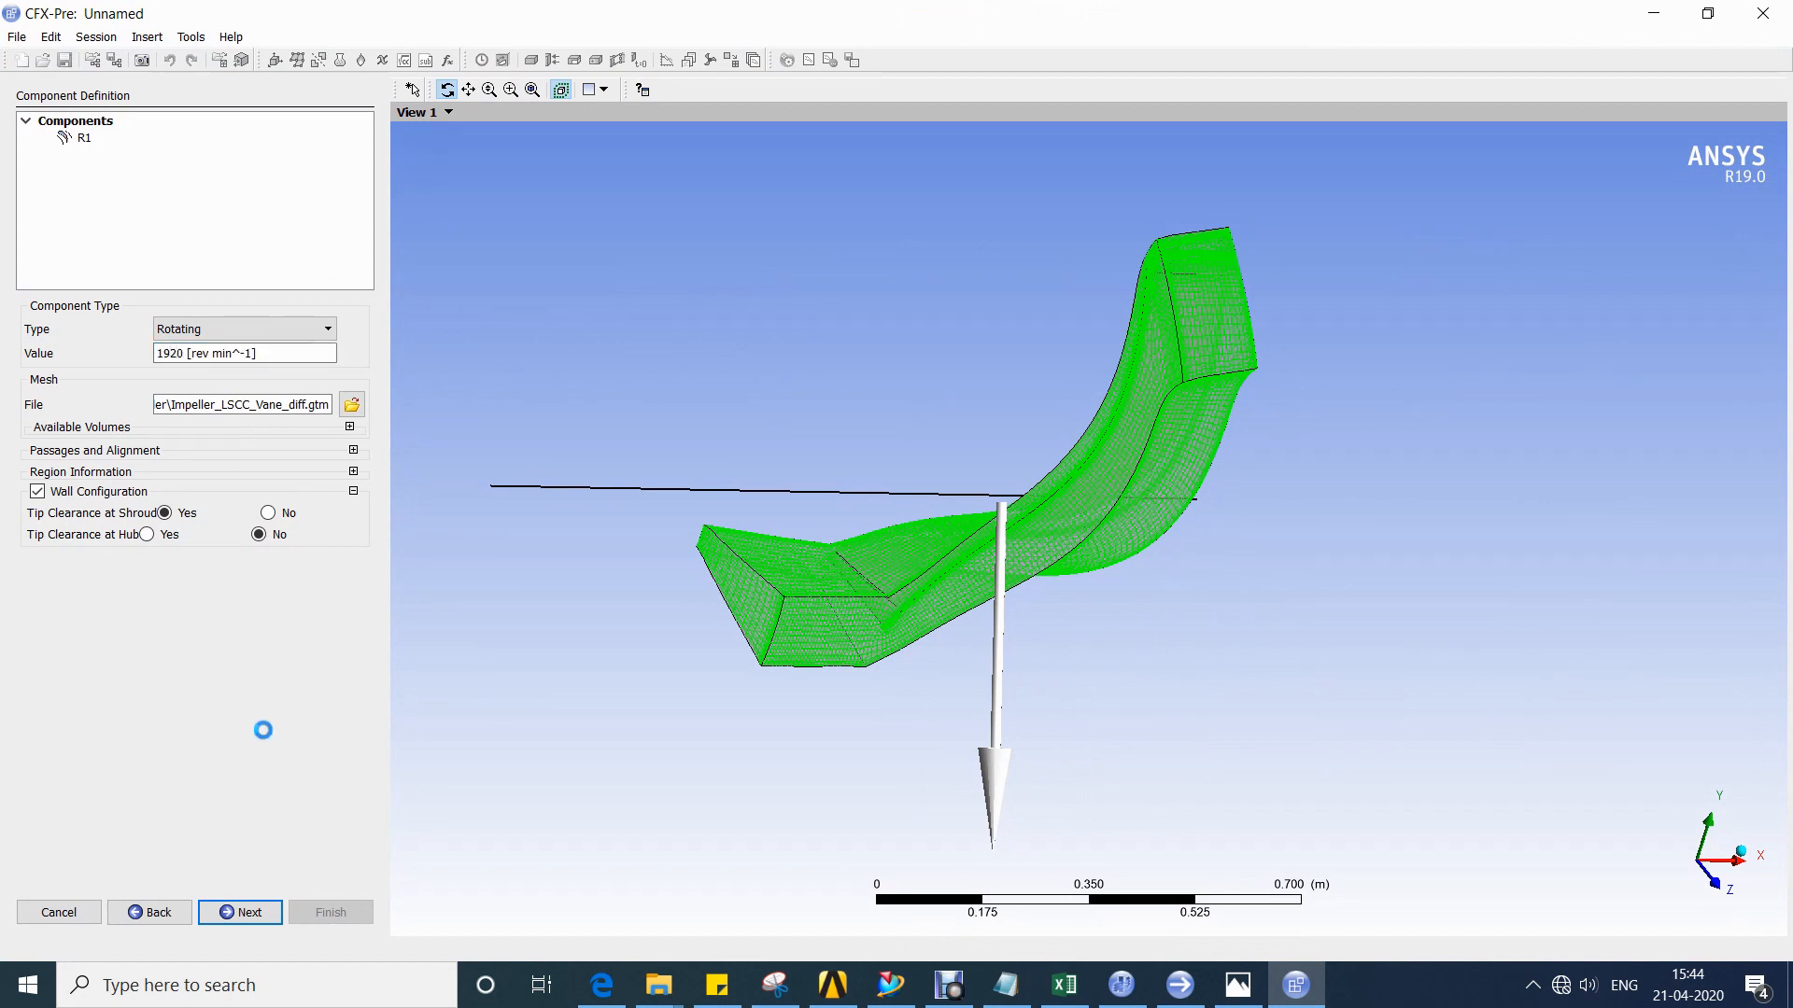
# Review the available volumes and the passages and alignment settings of component R1.
pyautogui.click(350, 427)
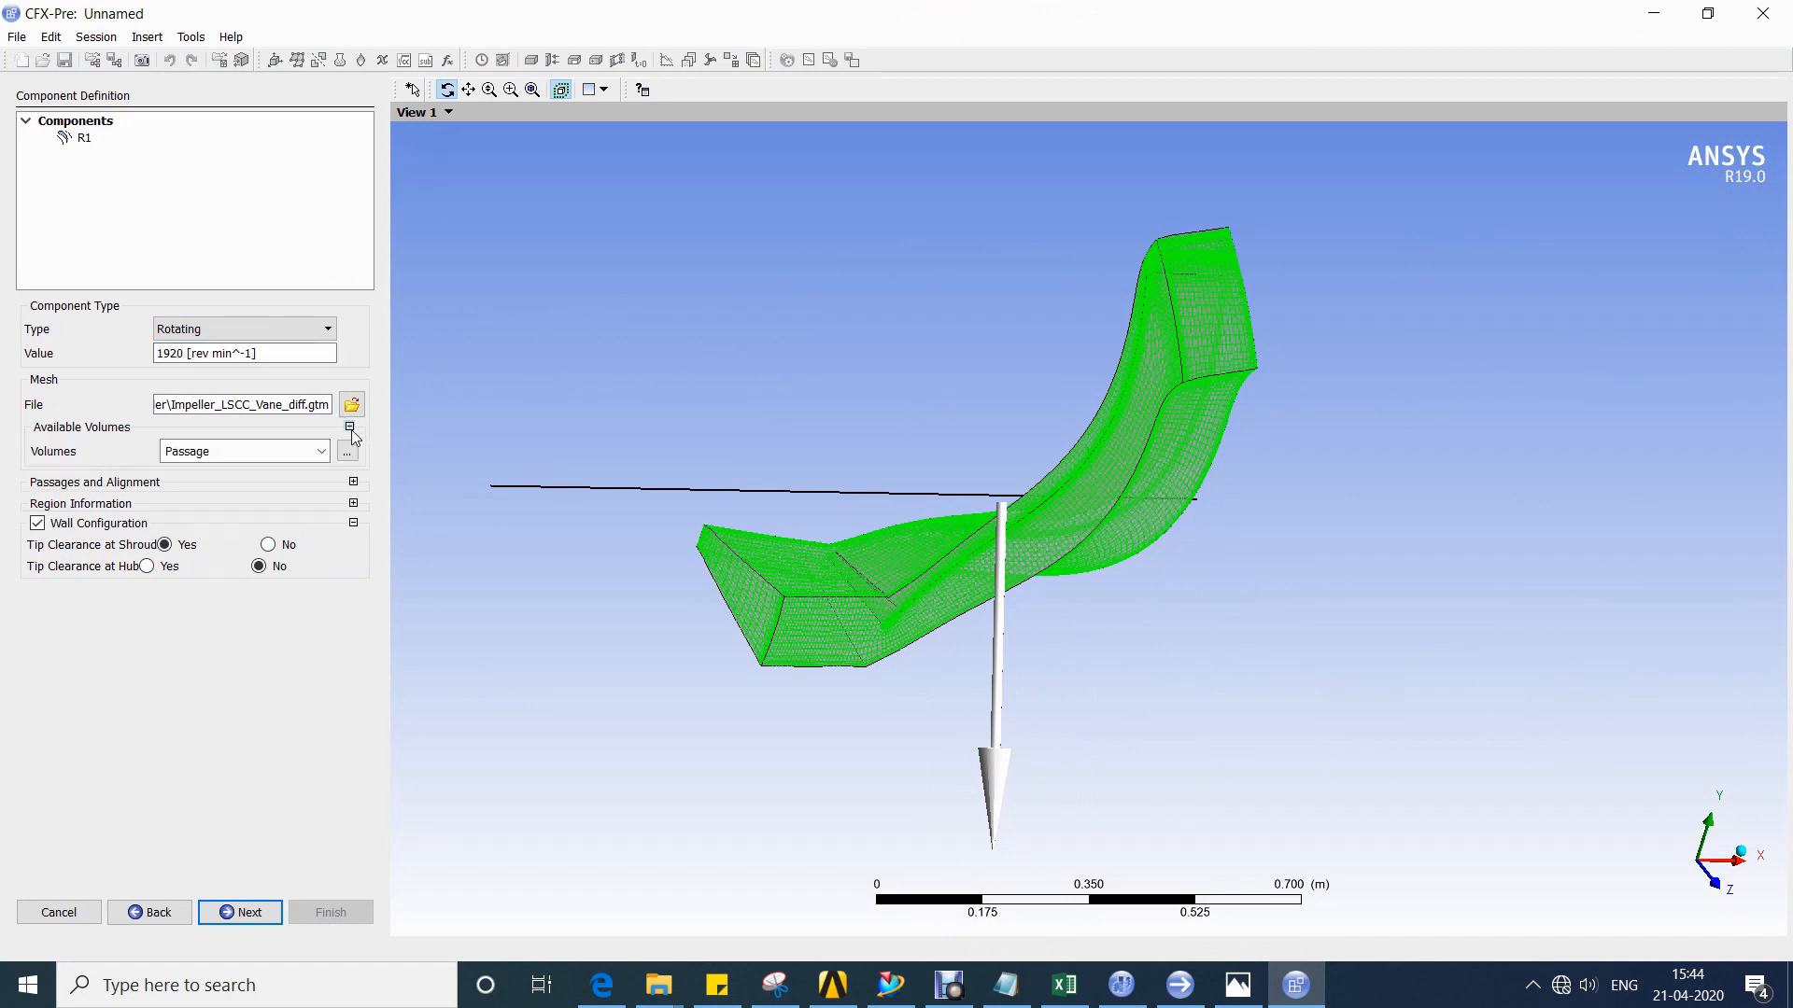
pyautogui.click(354, 483)
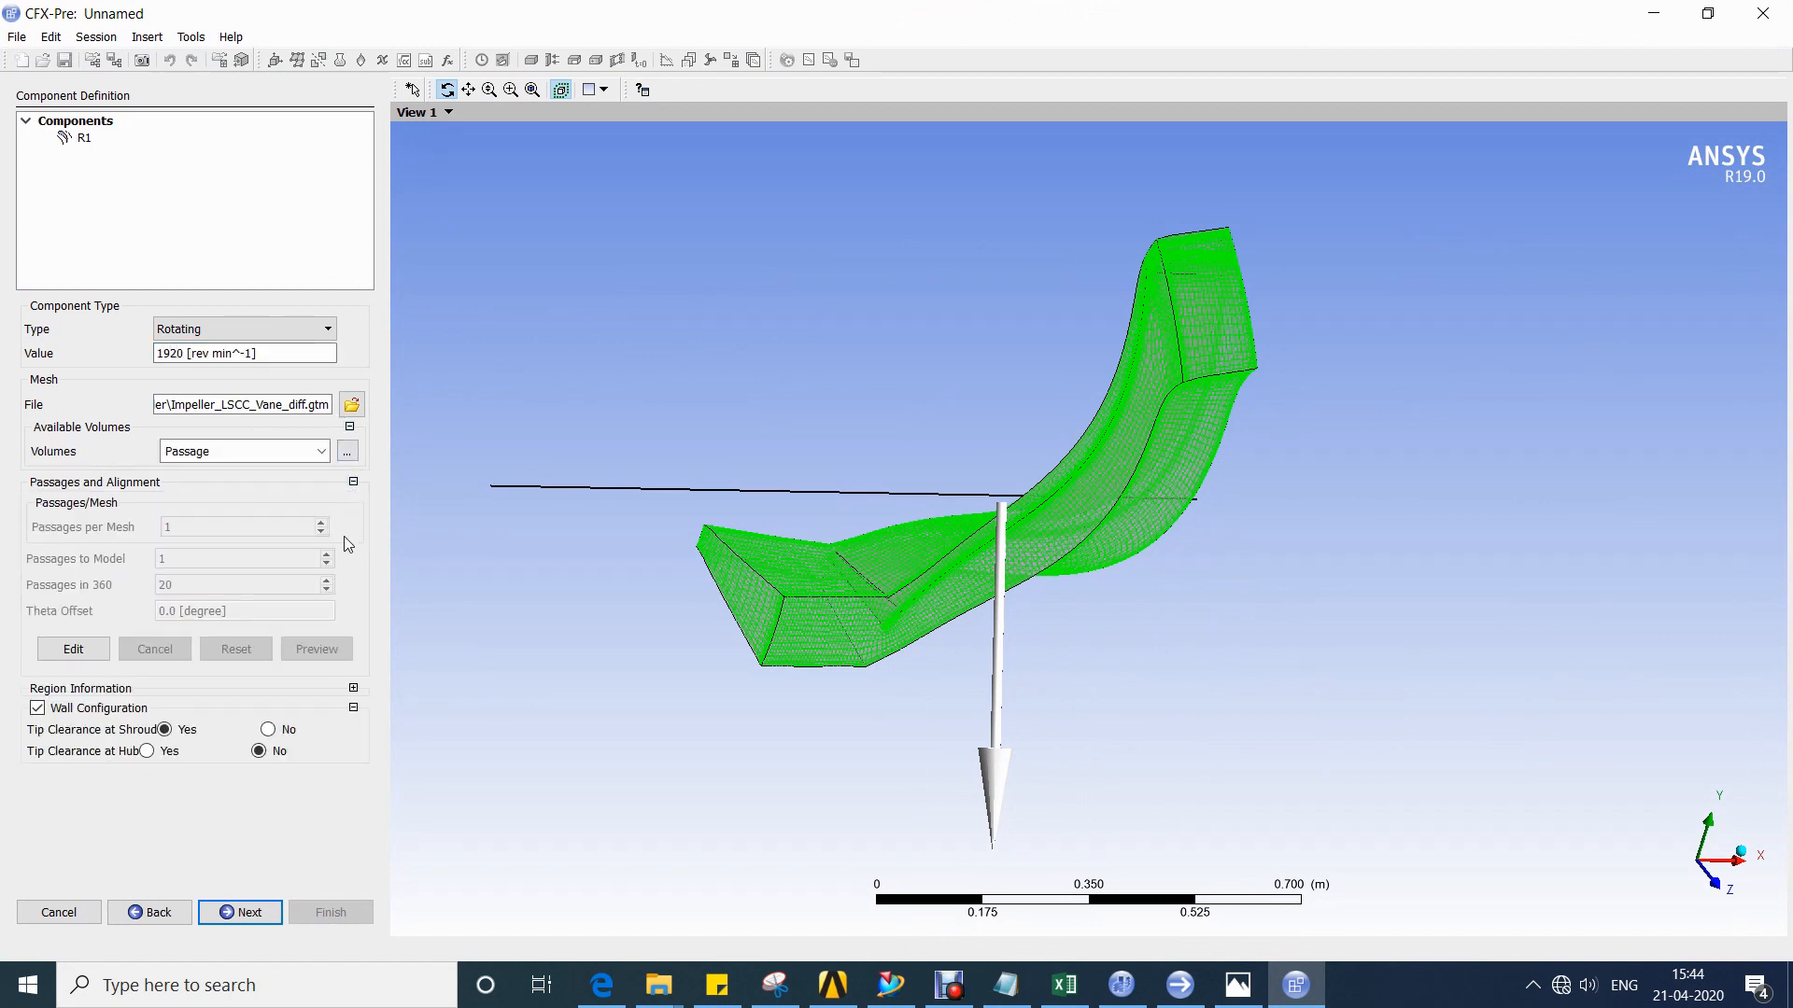
pyautogui.click(355, 688)
pyautogui.click(343, 689)
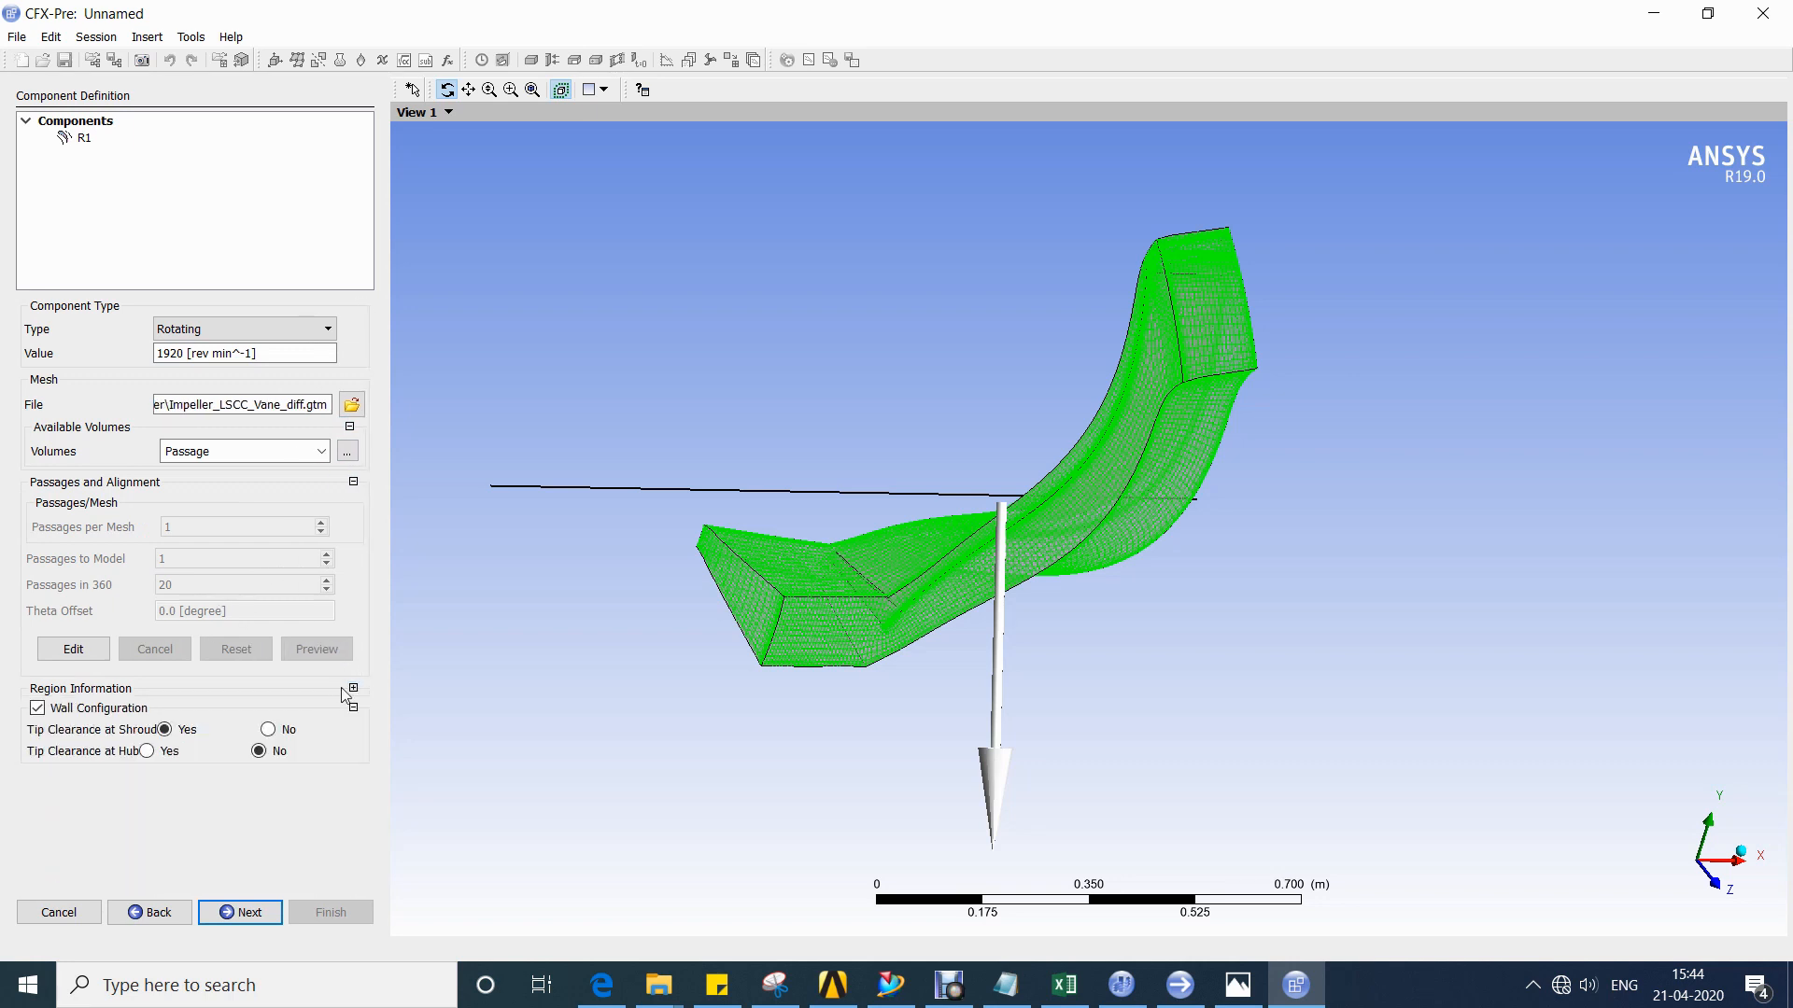
# Add the stationary component S1 and import Vaned_Diffuser.gtm as its mesh.
pyautogui.rightClick(117, 174)
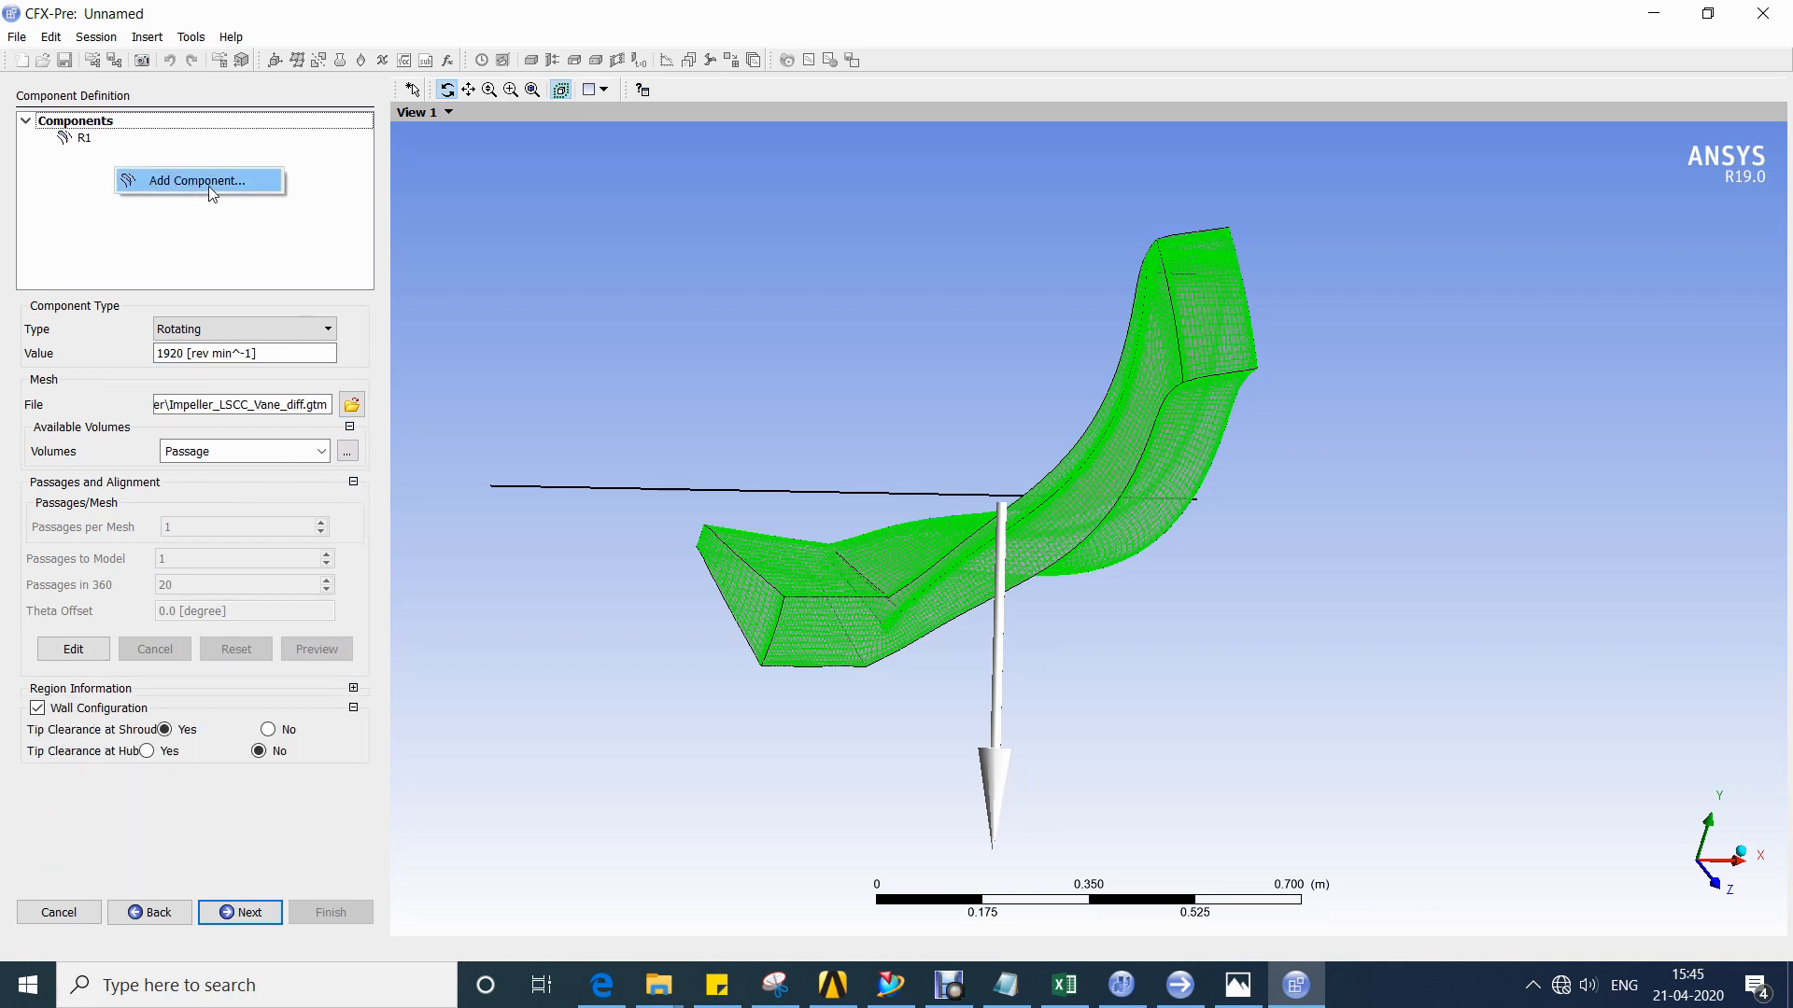
pyautogui.click(208, 192)
pyautogui.press('Tab')
pyautogui.press('Down')
pyautogui.click(243, 295)
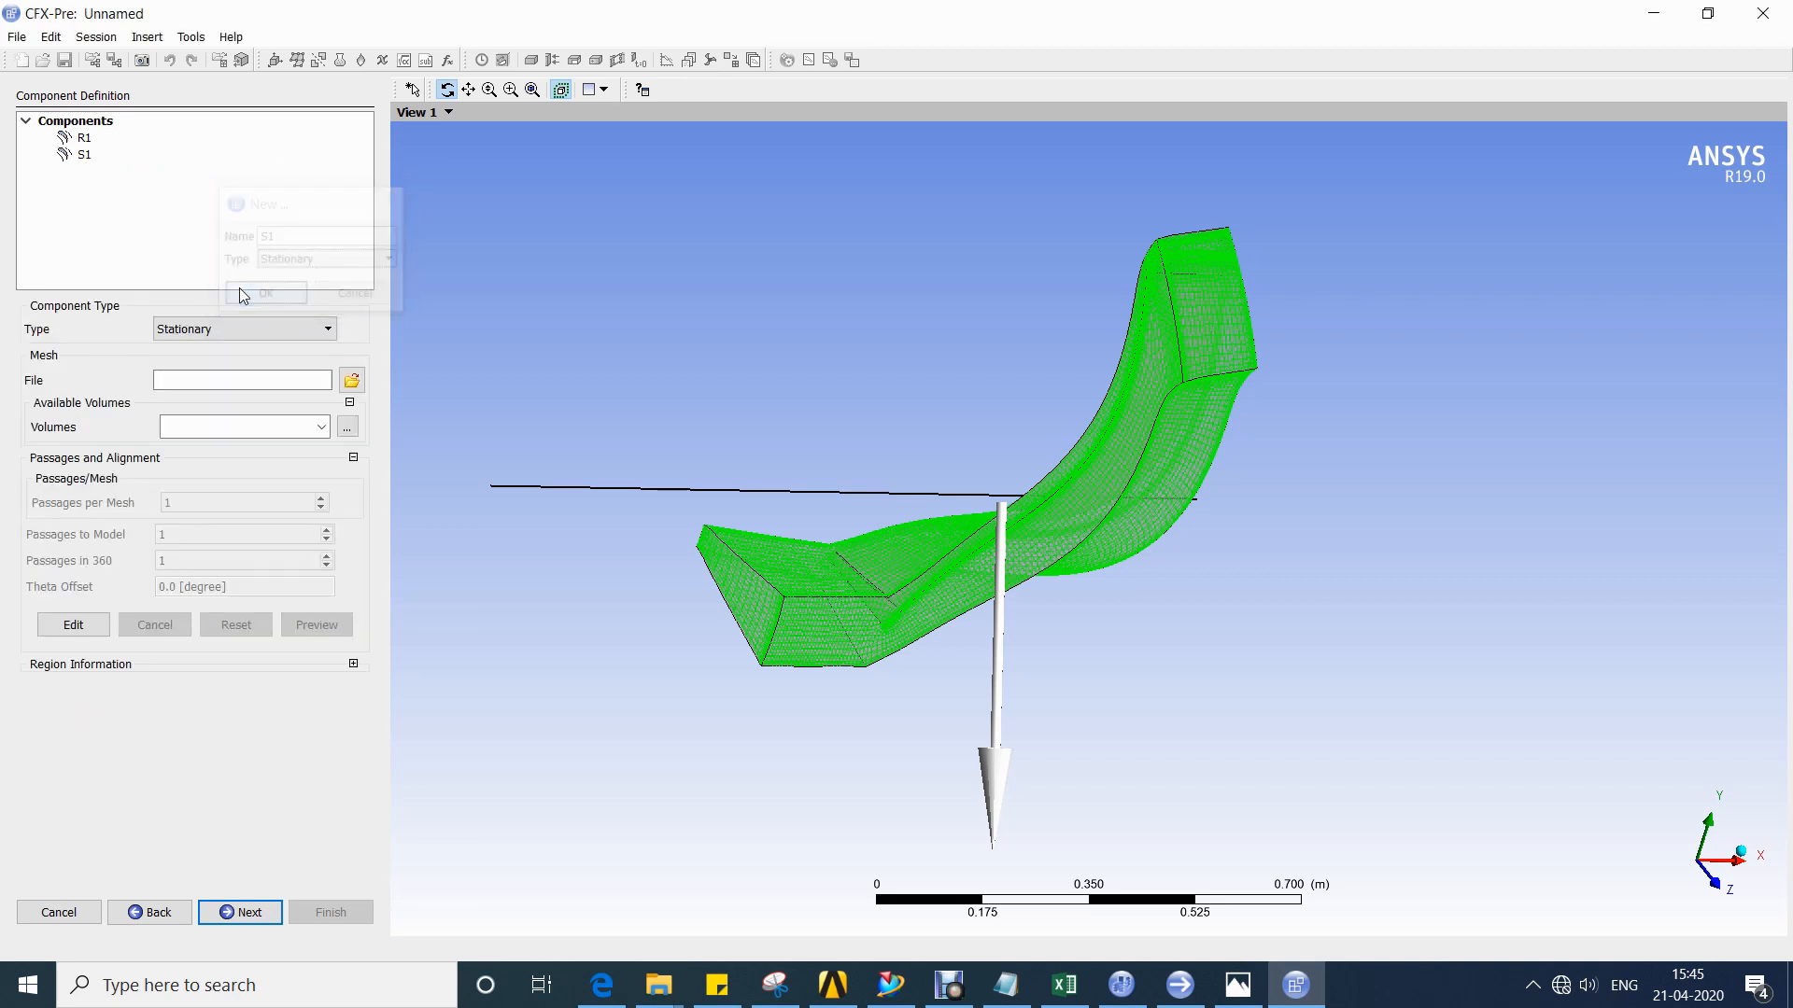
pyautogui.click(351, 379)
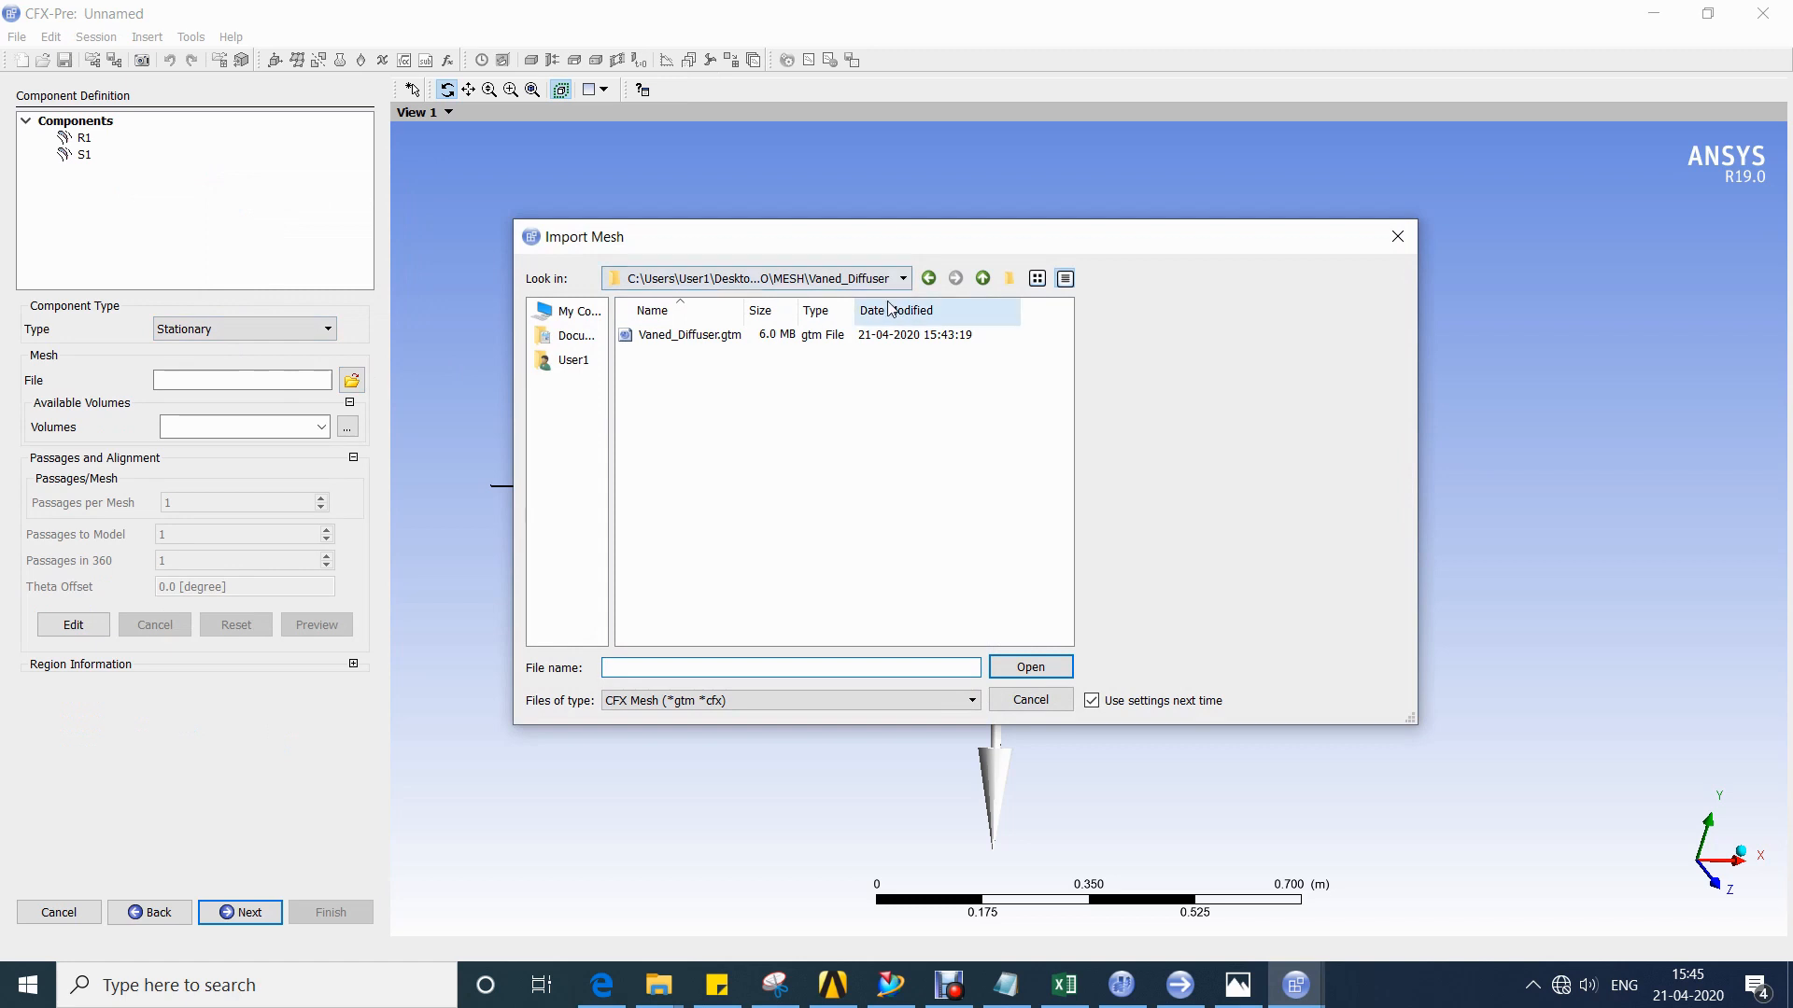
pyautogui.doubleClick(687, 334)
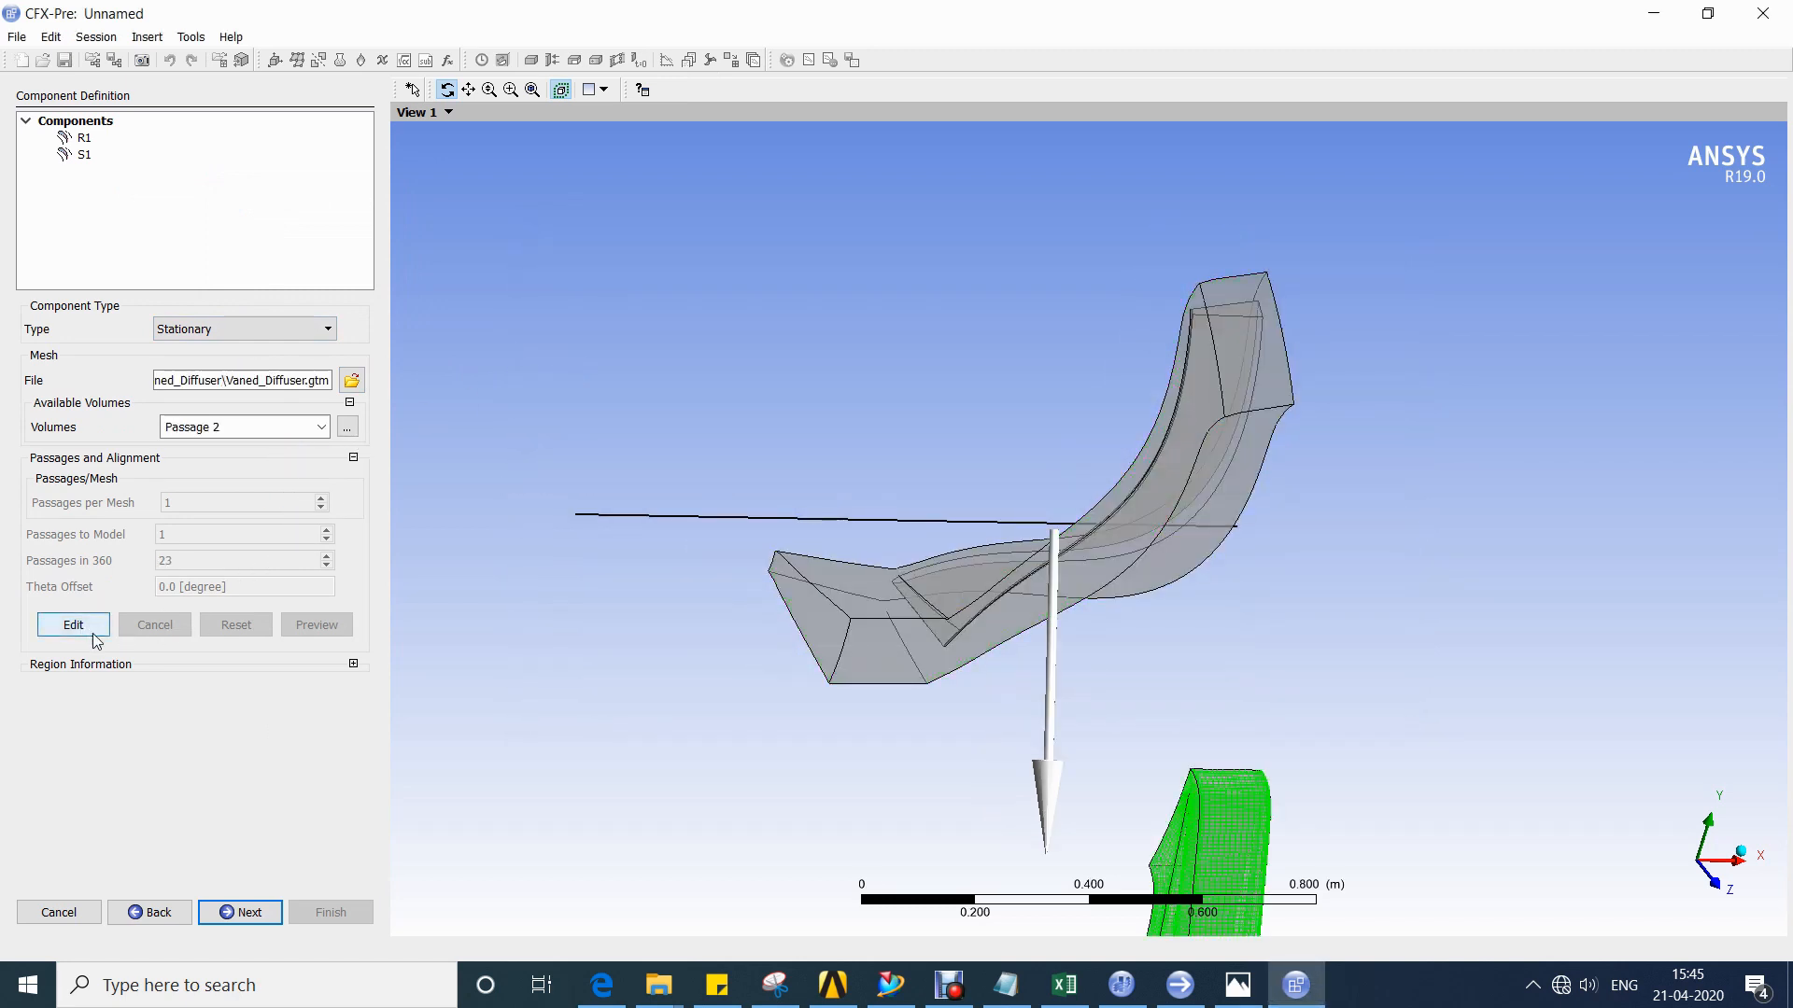
# Review the region assignments of component S1 and inspect the diffuser's position relative to the impeller.
pyautogui.click(353, 663)
pyautogui.scroll(-3, 369, 648)
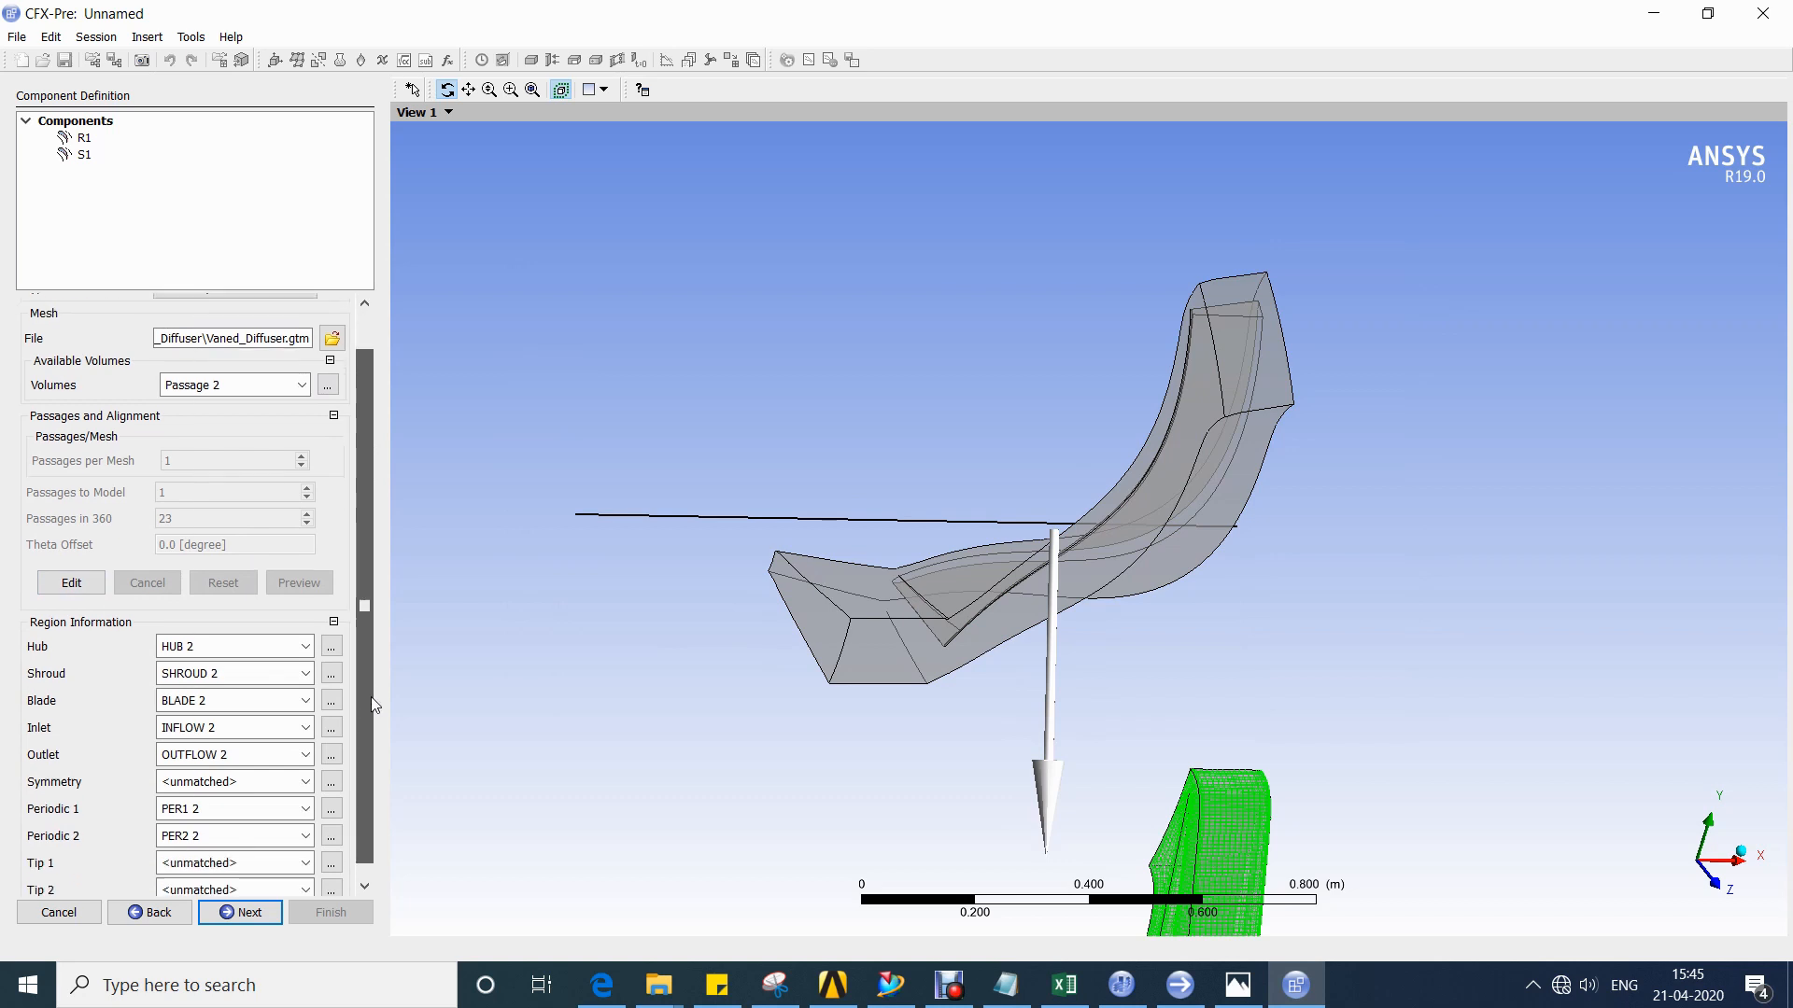
pyautogui.scroll(3, 232, 612)
pyautogui.moveTo(681, 497); pyautogui.dragTo(992, 609)
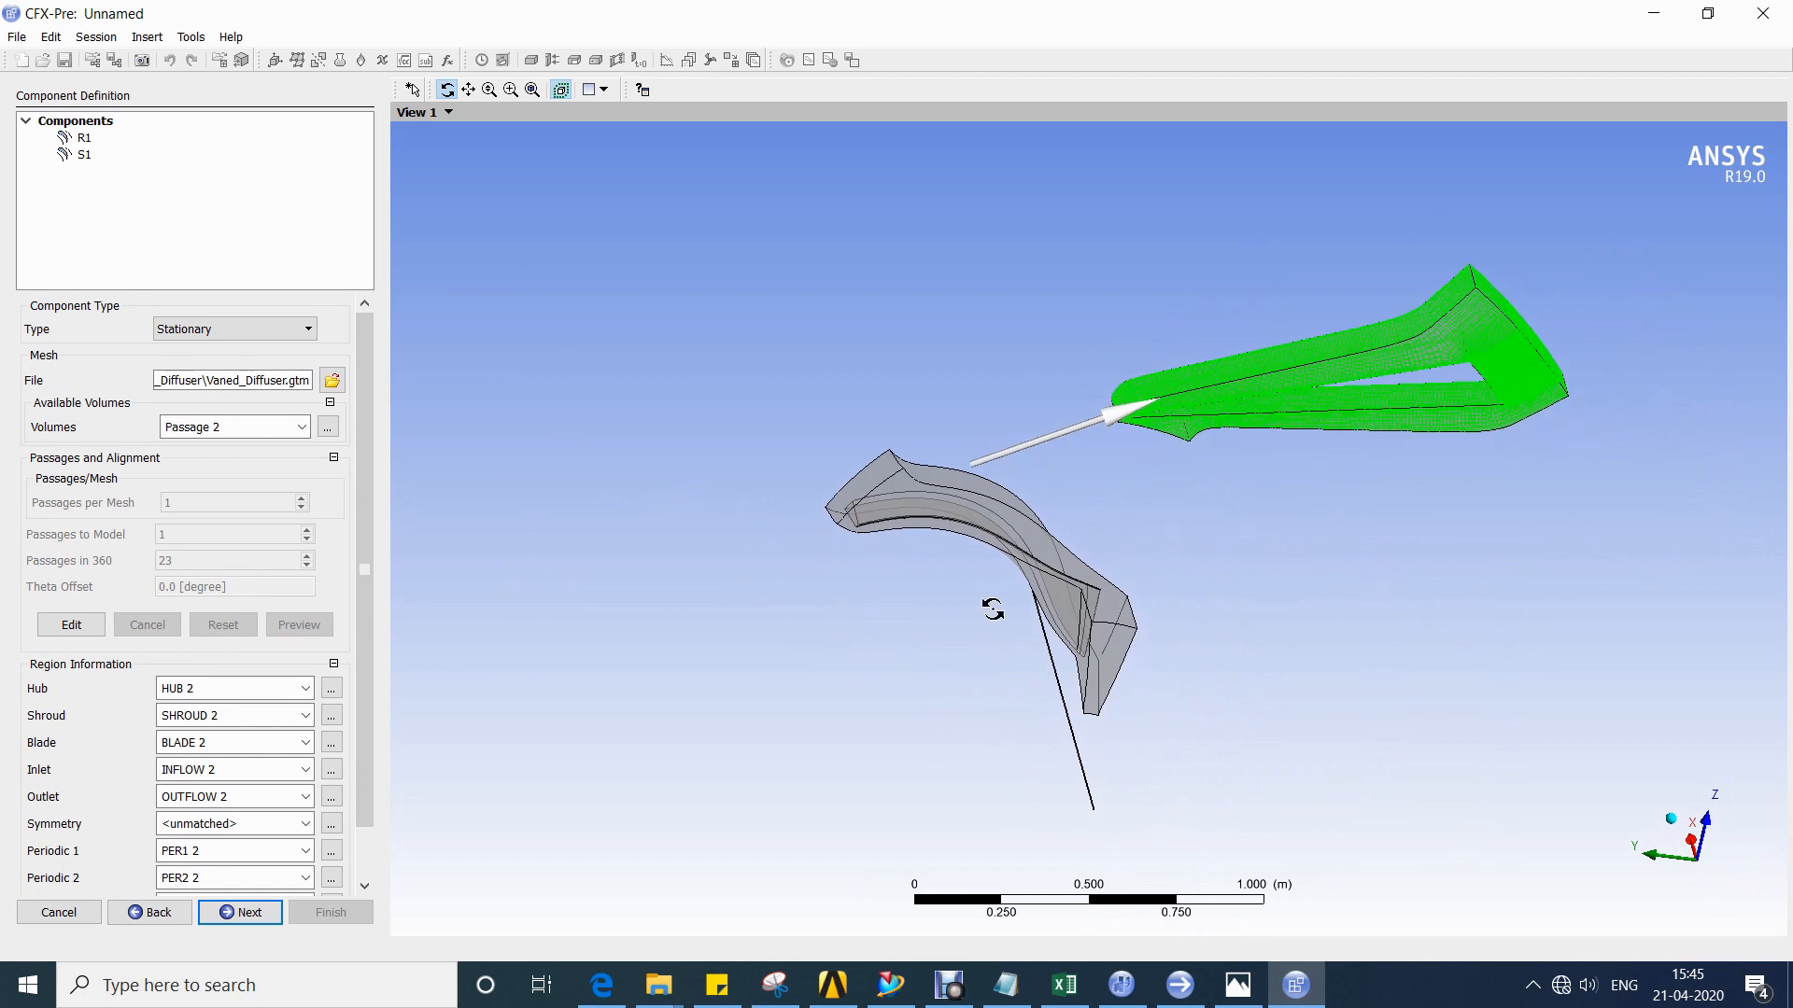
# Align the diffuser mesh with the impeller outlet by previewing theta offset -55, apply -67 degrees to S1, and continue to the physics definition.
pyautogui.click(71, 625)
pyautogui.click(208, 588)
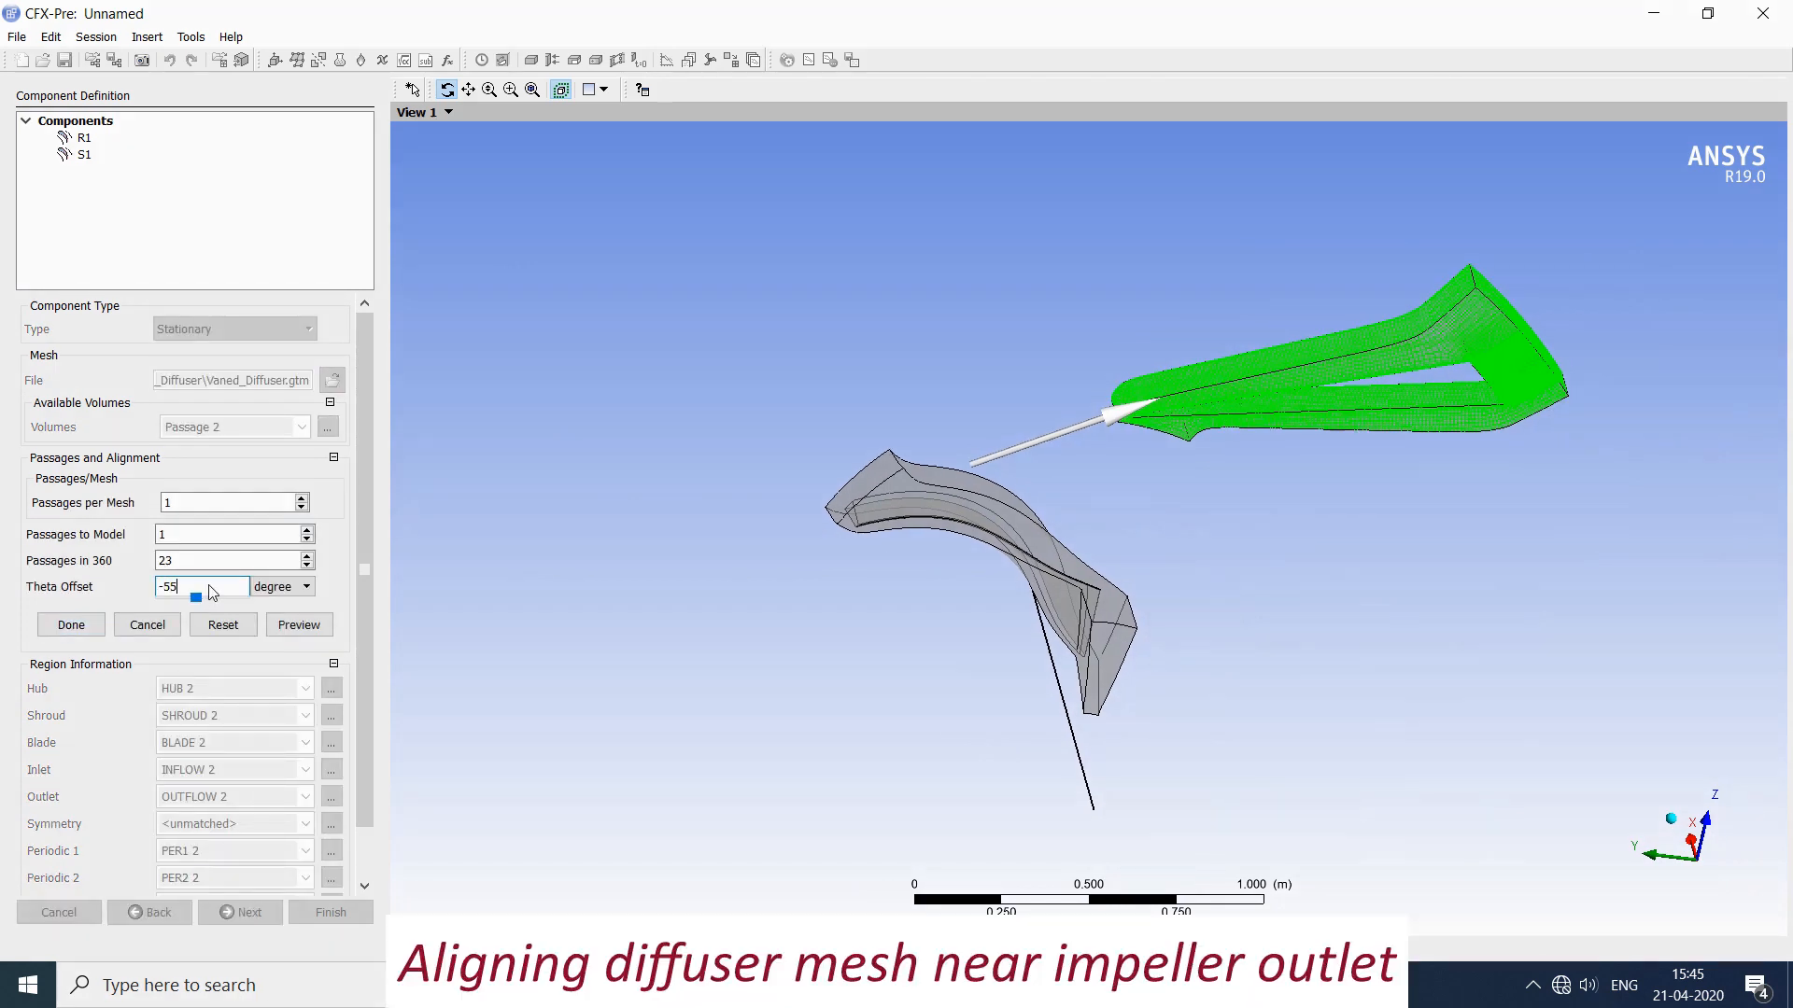
pyautogui.click(292, 629)
pyautogui.click(211, 589)
pyautogui.write('-67')
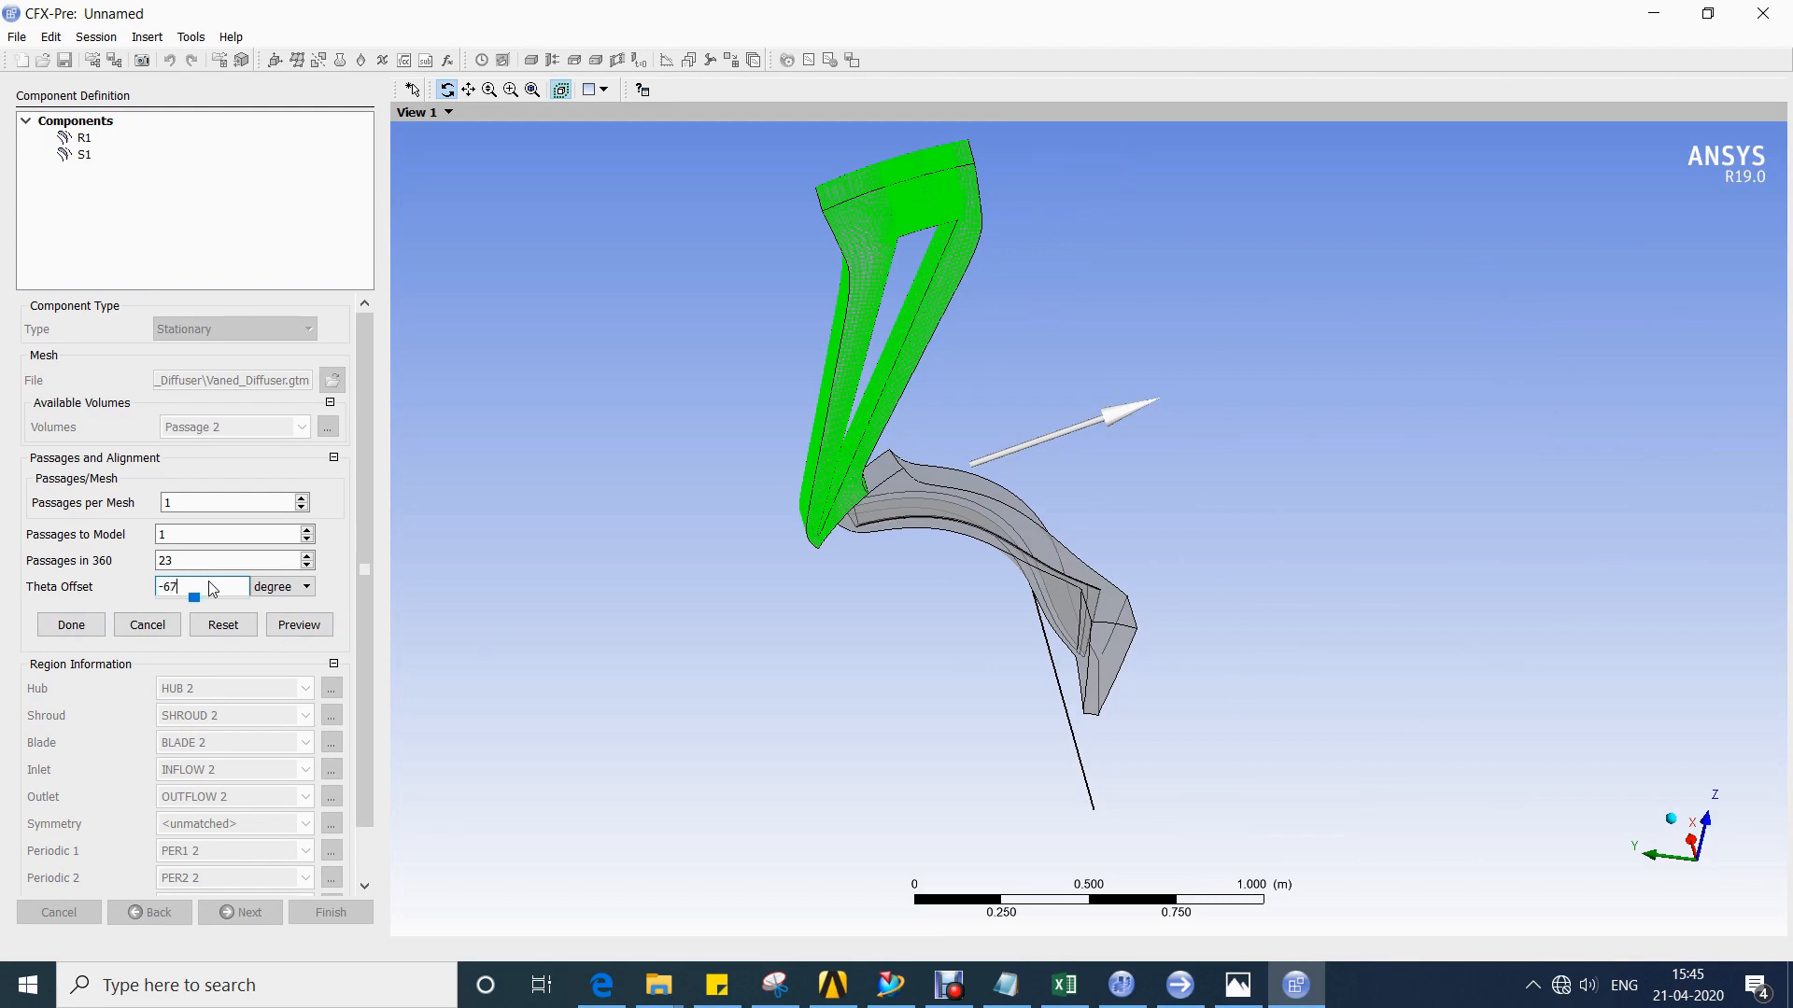
pyautogui.click(69, 626)
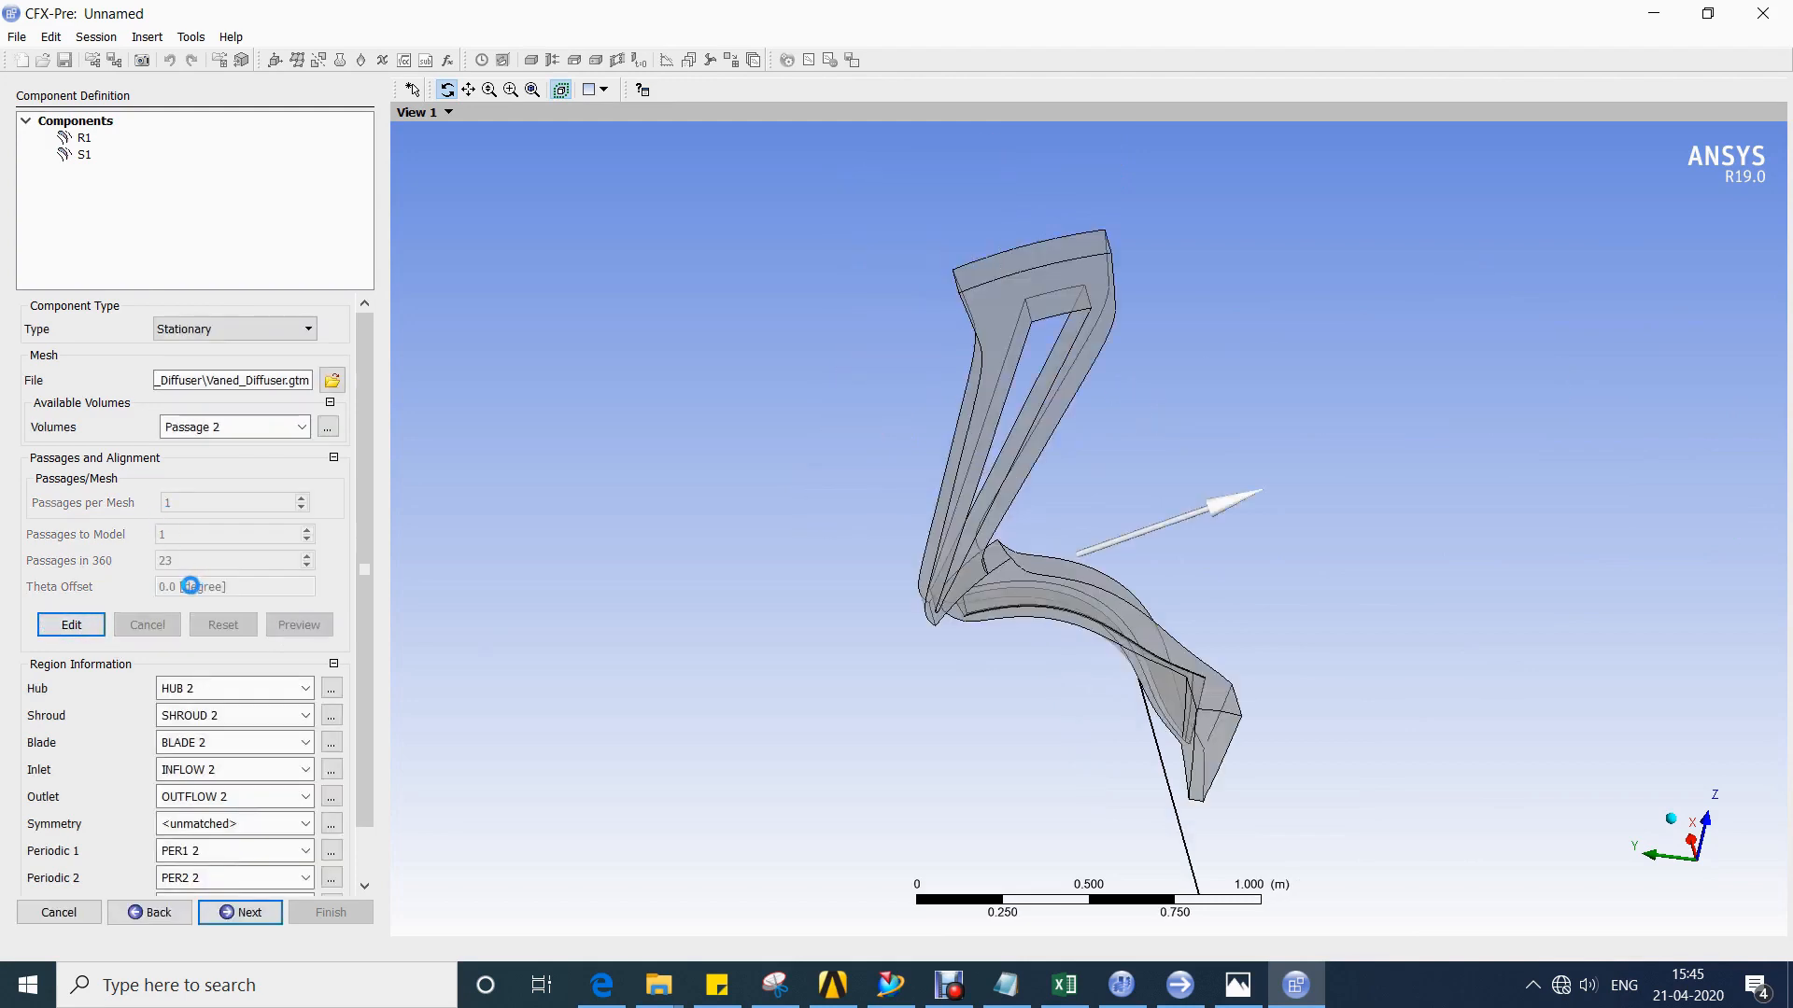
pyautogui.moveTo(864, 588); pyautogui.dragTo(958, 548)
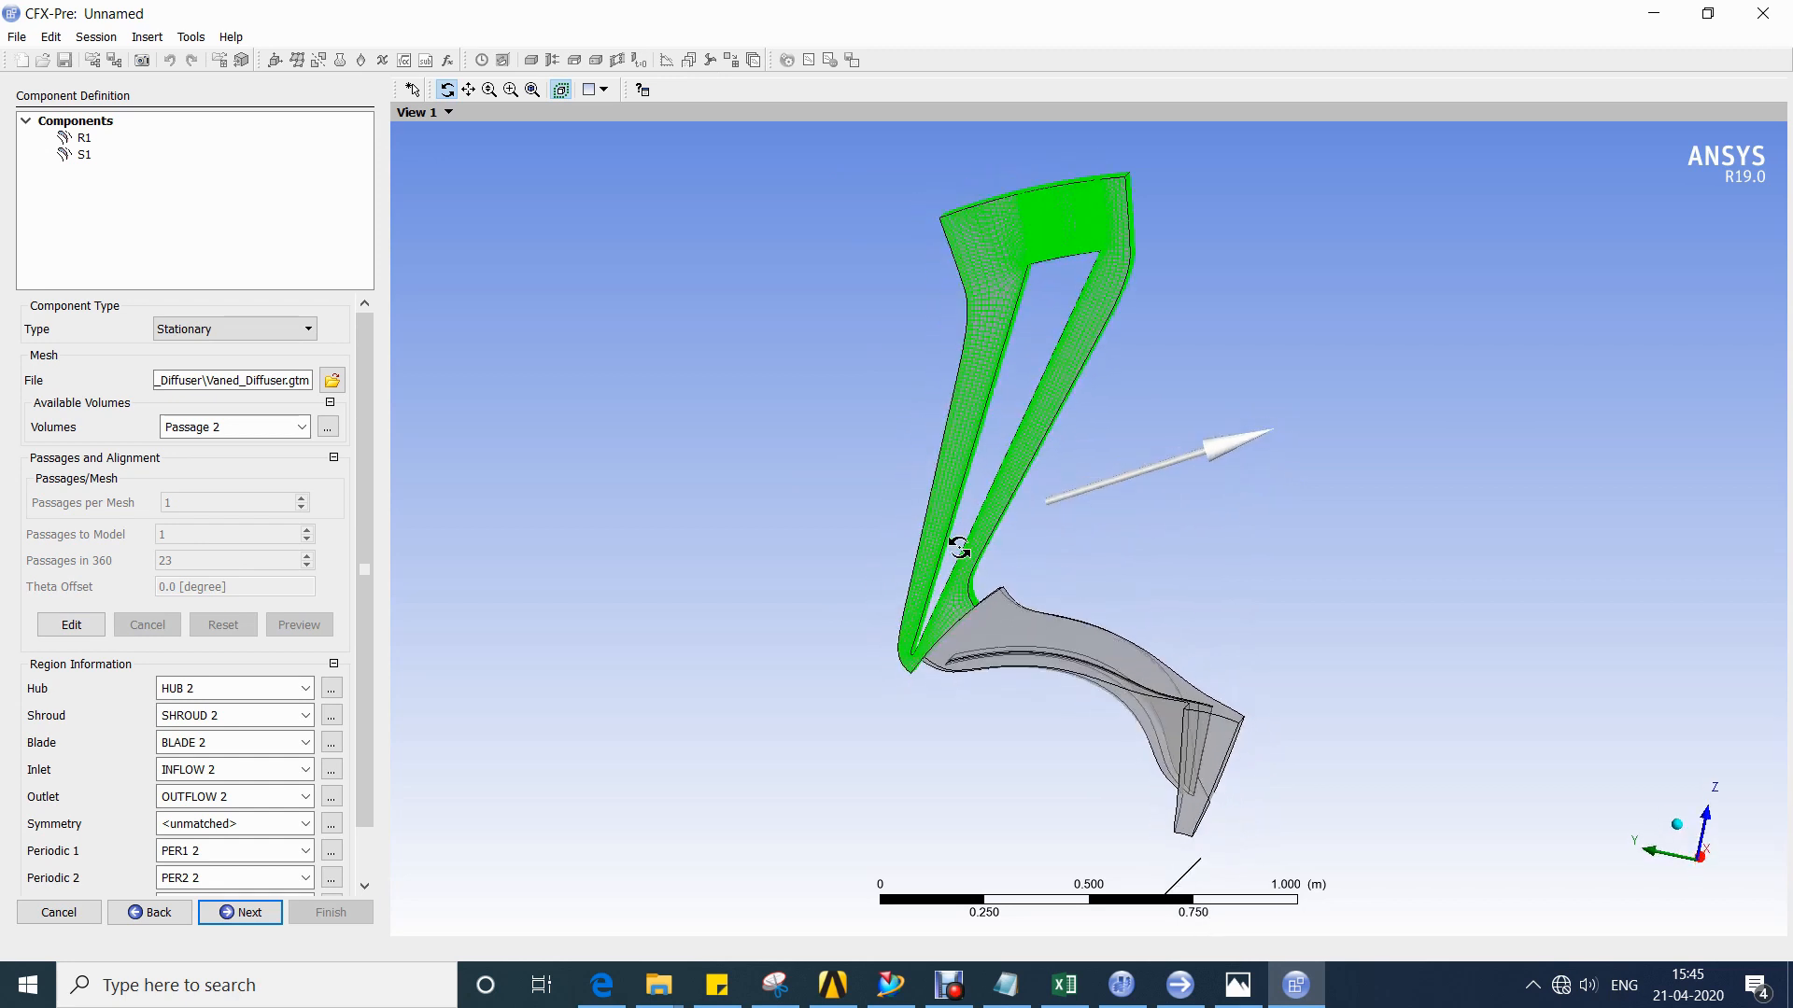
pyautogui.click(241, 912)
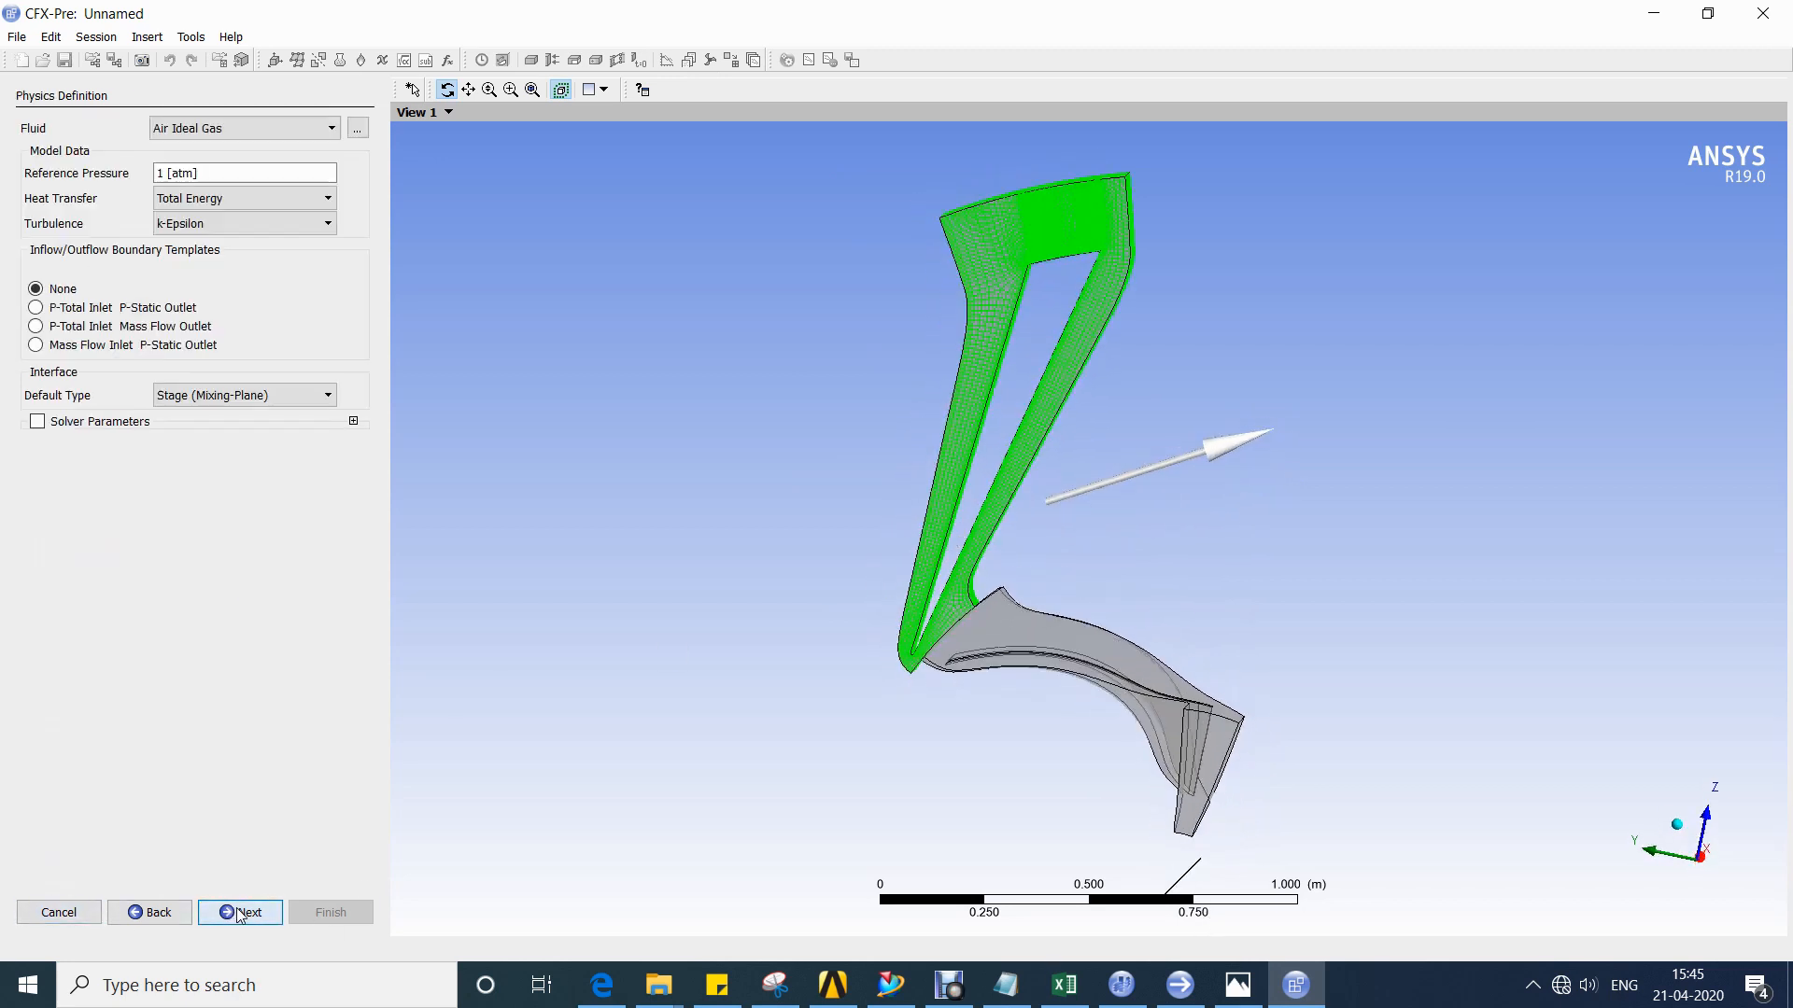
# Set the reference pressure to 0 atm and the turbulence model to Shear Stress Transport.
pyautogui.click(218, 178)
pyautogui.write('0')
pyautogui.click(222, 223)
pyautogui.click(220, 262)
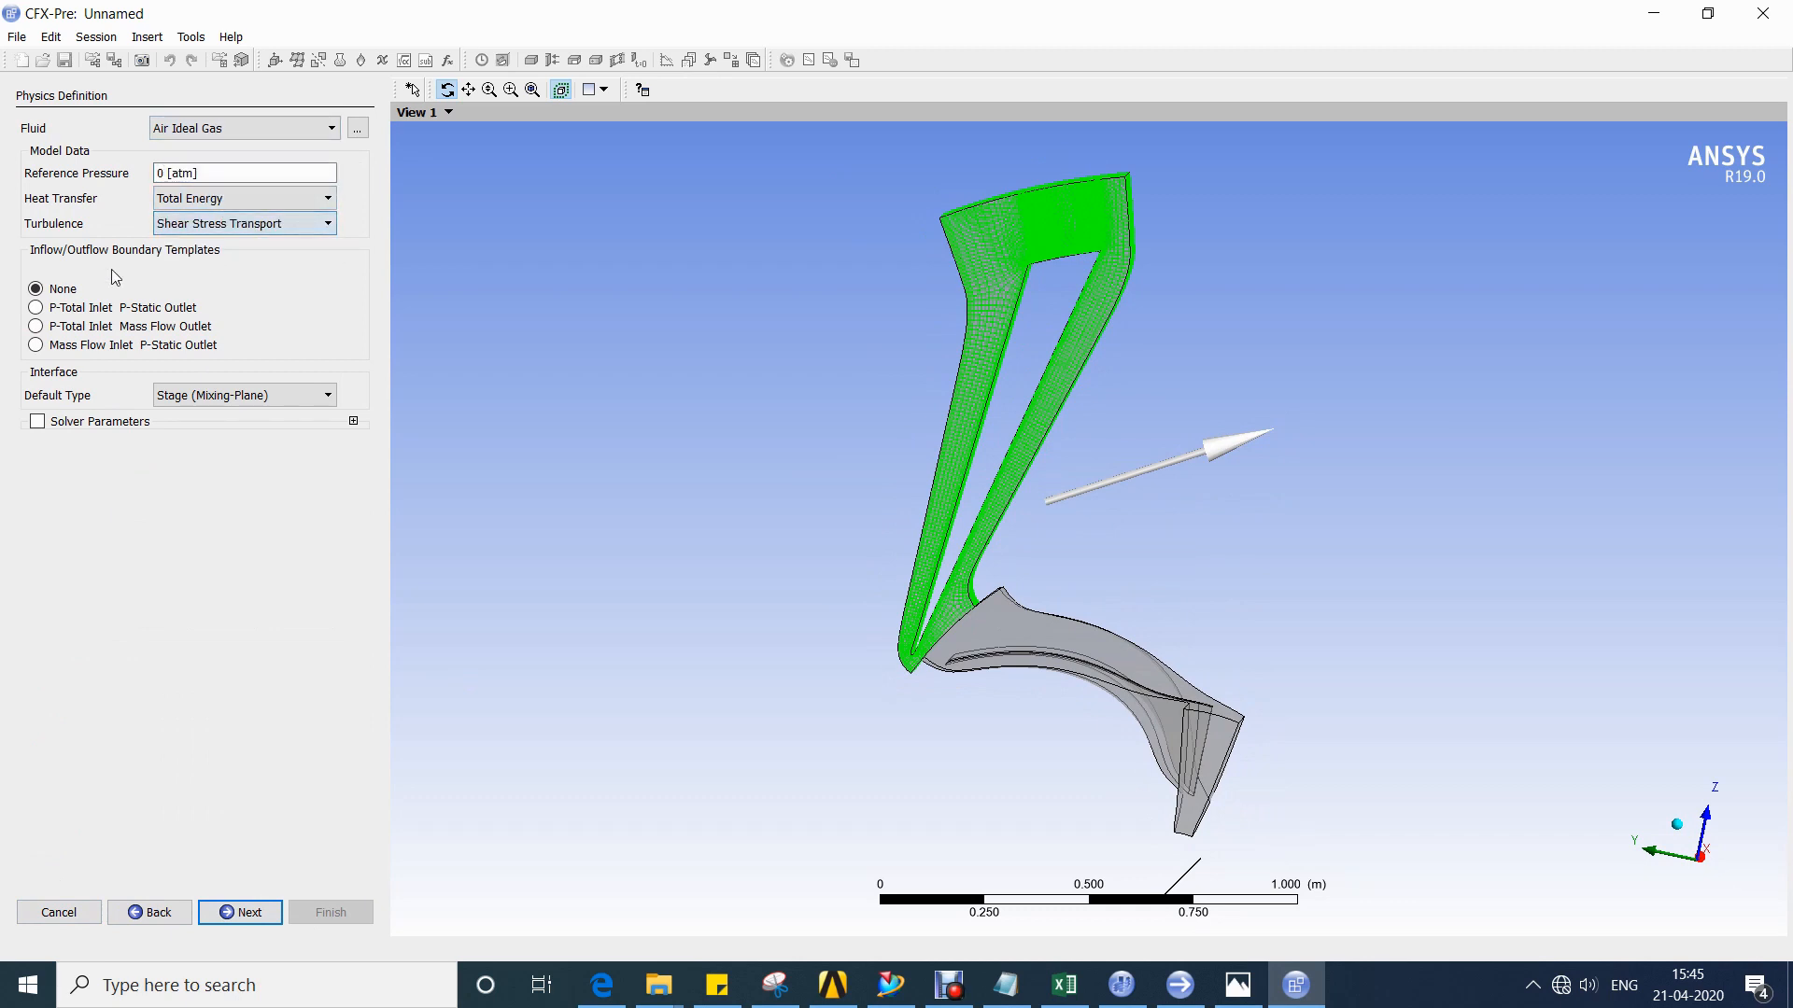
# Select the P-Total Inlet P-Static Outlet template and set the inflow to 1 atm total pressure and 288.15 K total temperature.
pyautogui.click(73, 308)
pyautogui.click(248, 390)
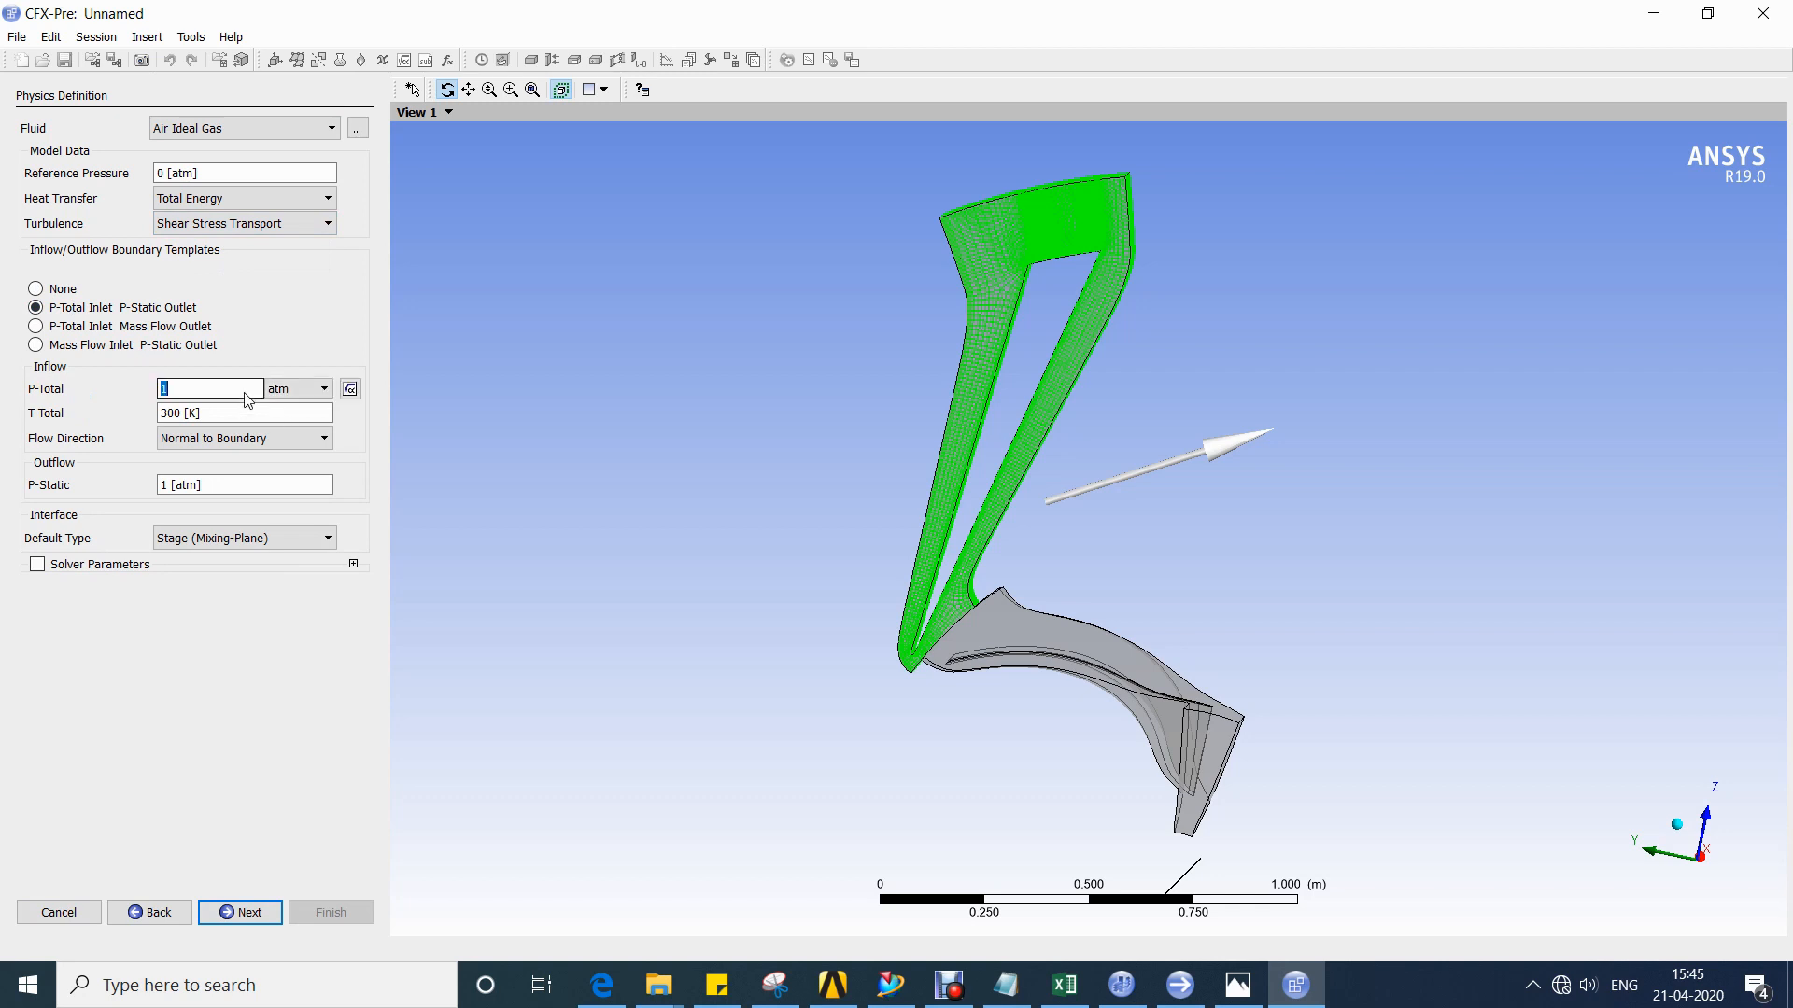
pyautogui.click(250, 414)
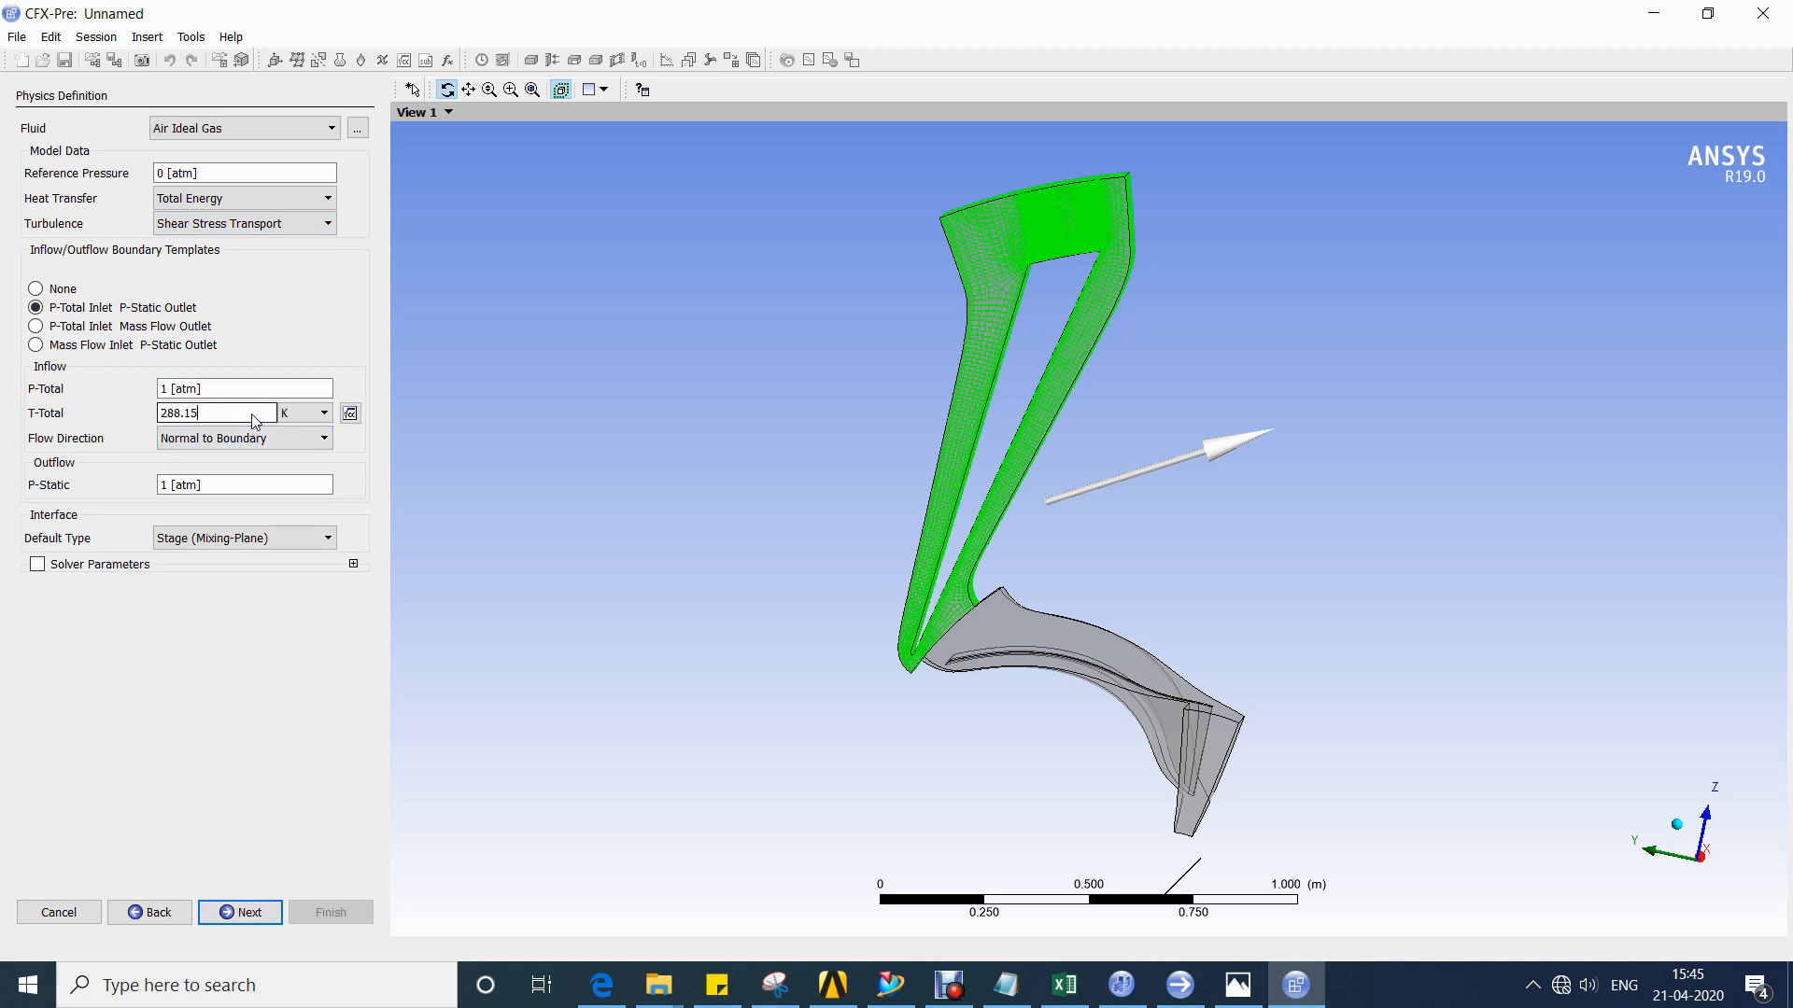
pyautogui.click(247, 487)
pyautogui.click(261, 441)
pyautogui.click(259, 442)
# Change the boundary template to P-Total Inlet Mass Flow Outlet and specify the outflow mass flow per passage.
pyautogui.click(118, 330)
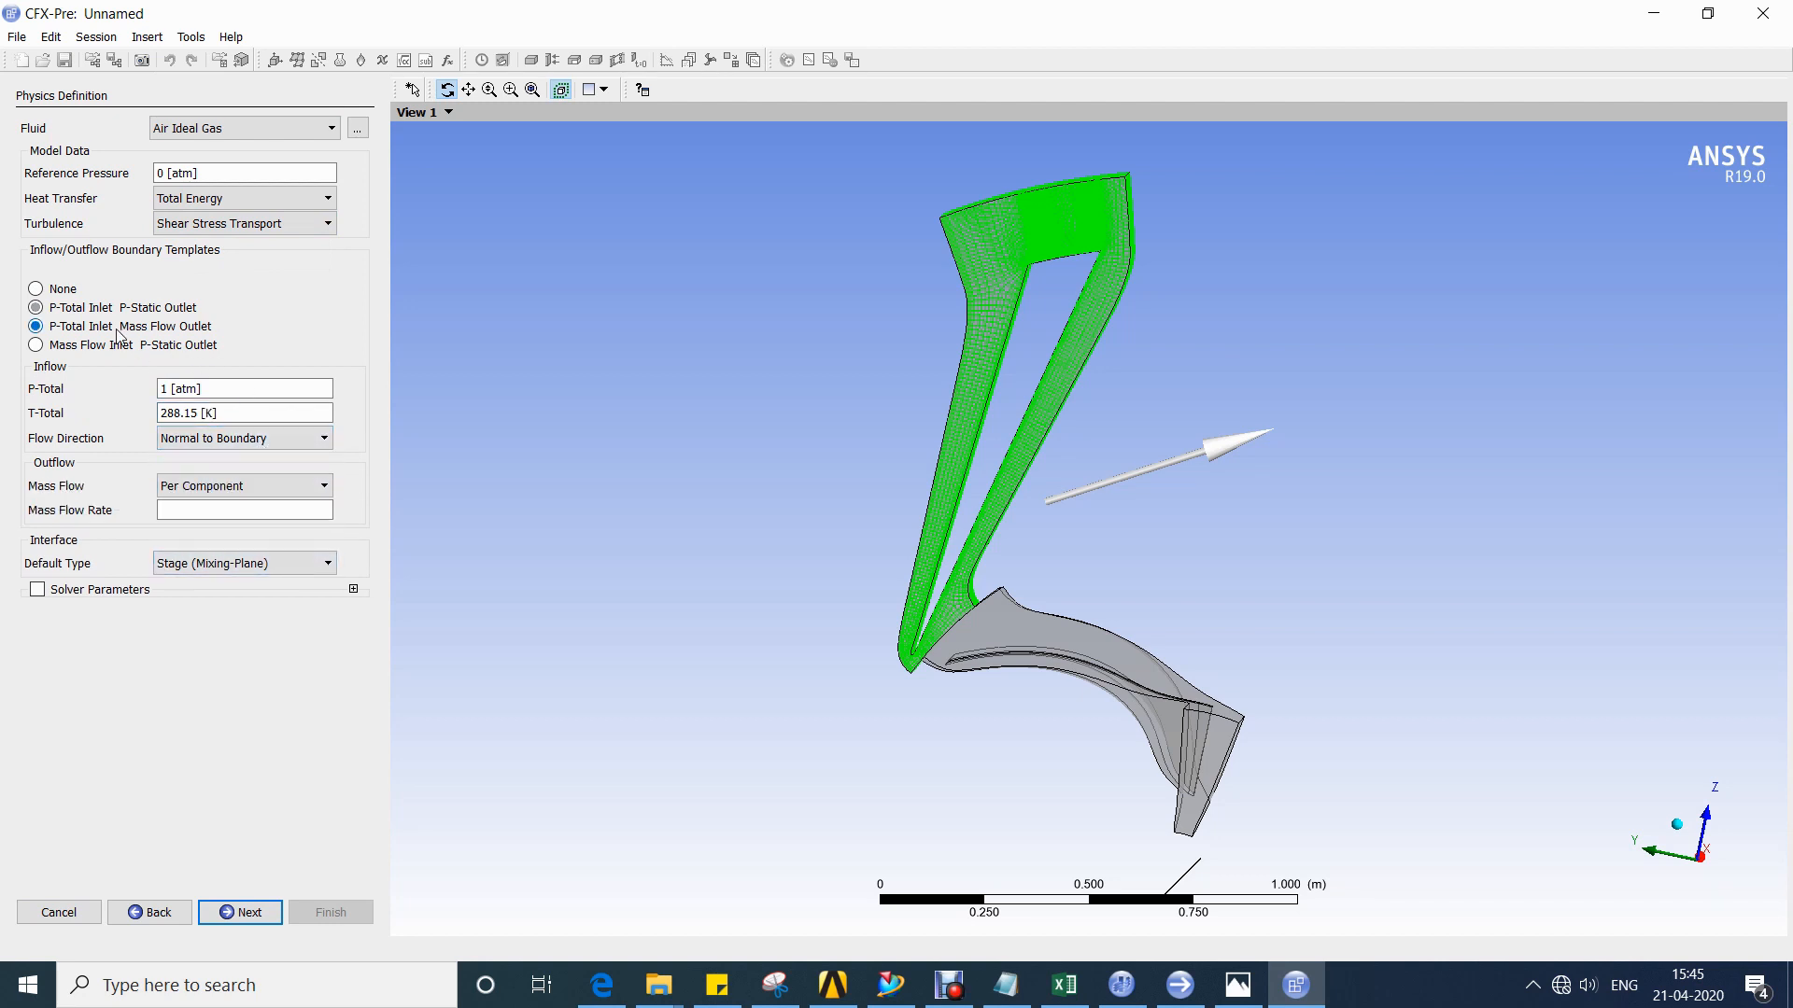
pyautogui.click(214, 495)
pyautogui.click(217, 520)
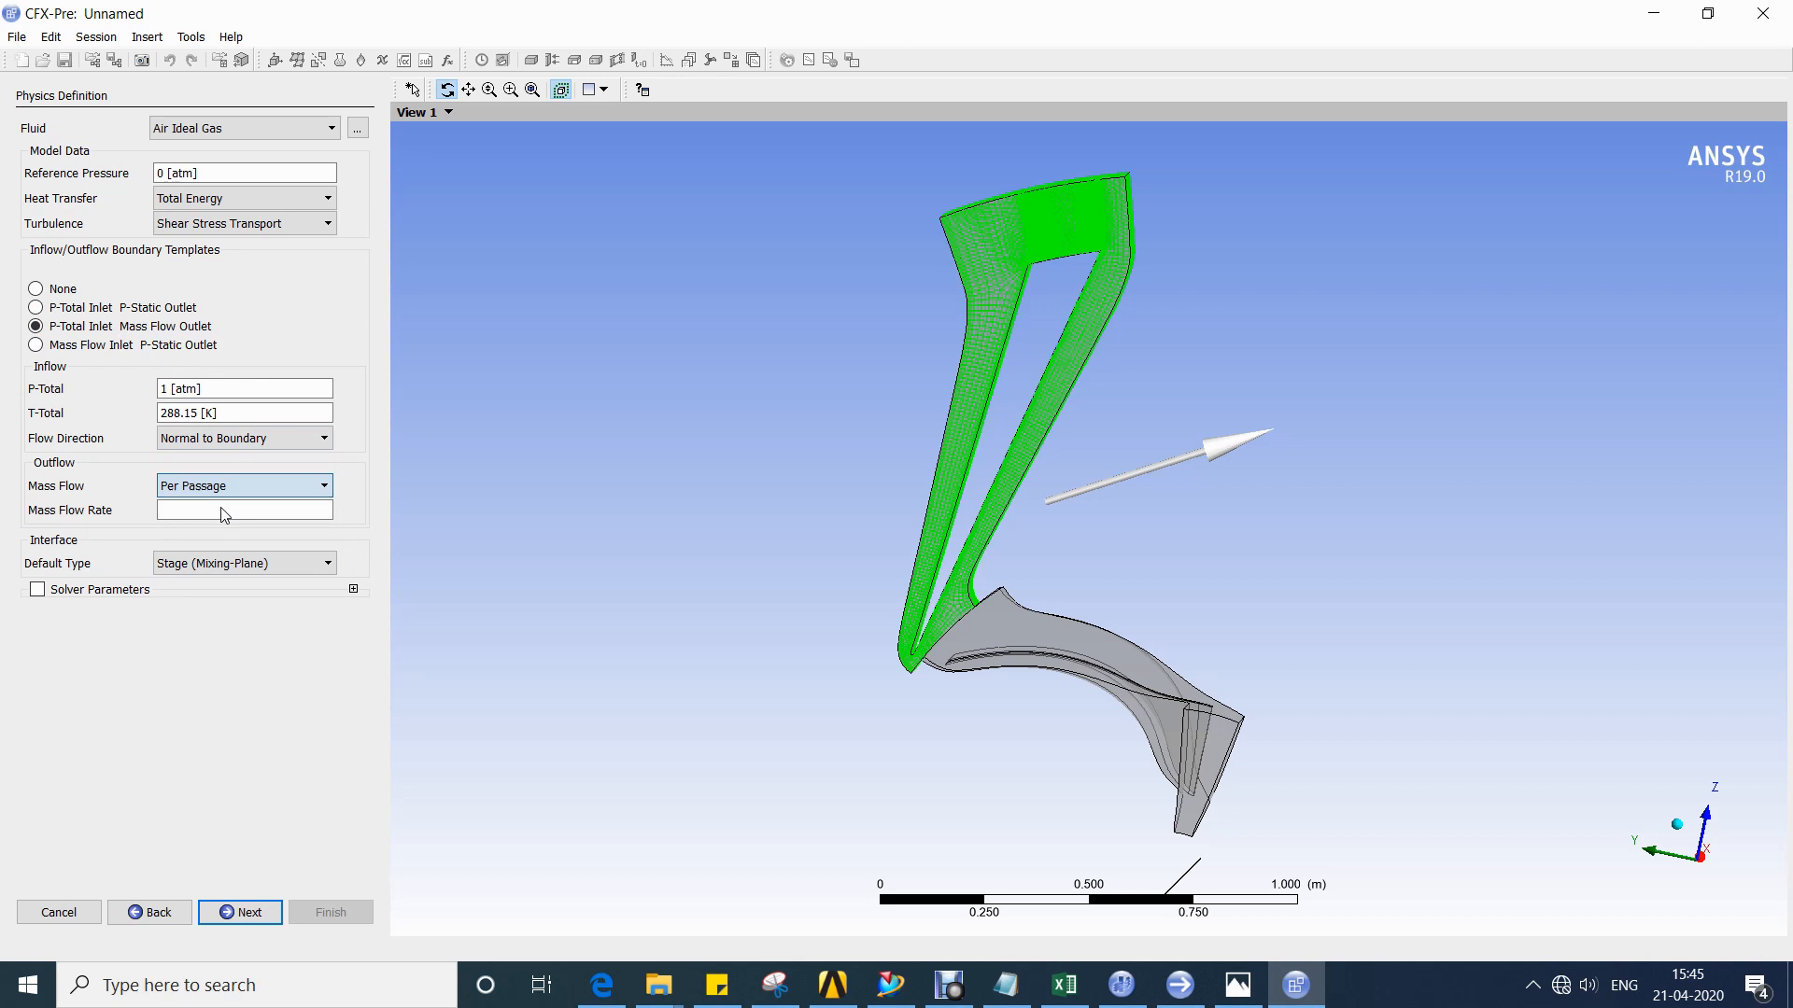
pyautogui.click(224, 513)
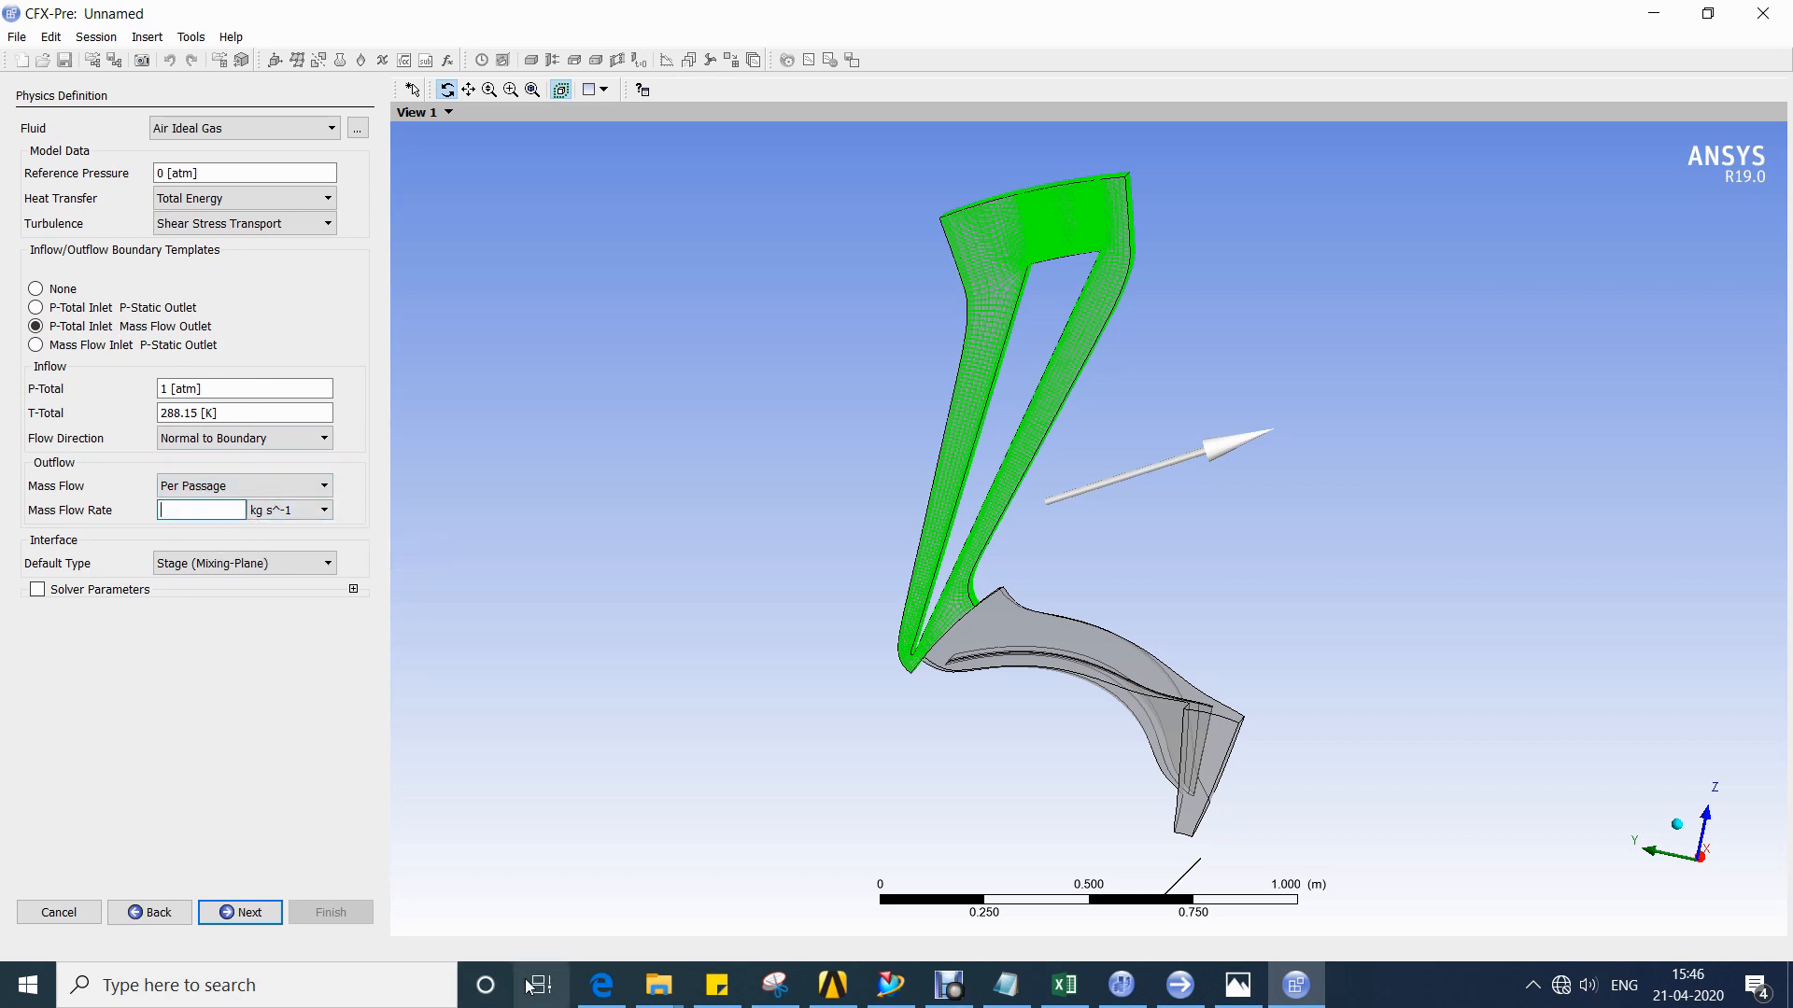
# Open Calculator, then look up the stage's design flow rate in the design parameters table of 19910010731.pdf.
pyautogui.click(373, 979)
pyautogui.write('cal')
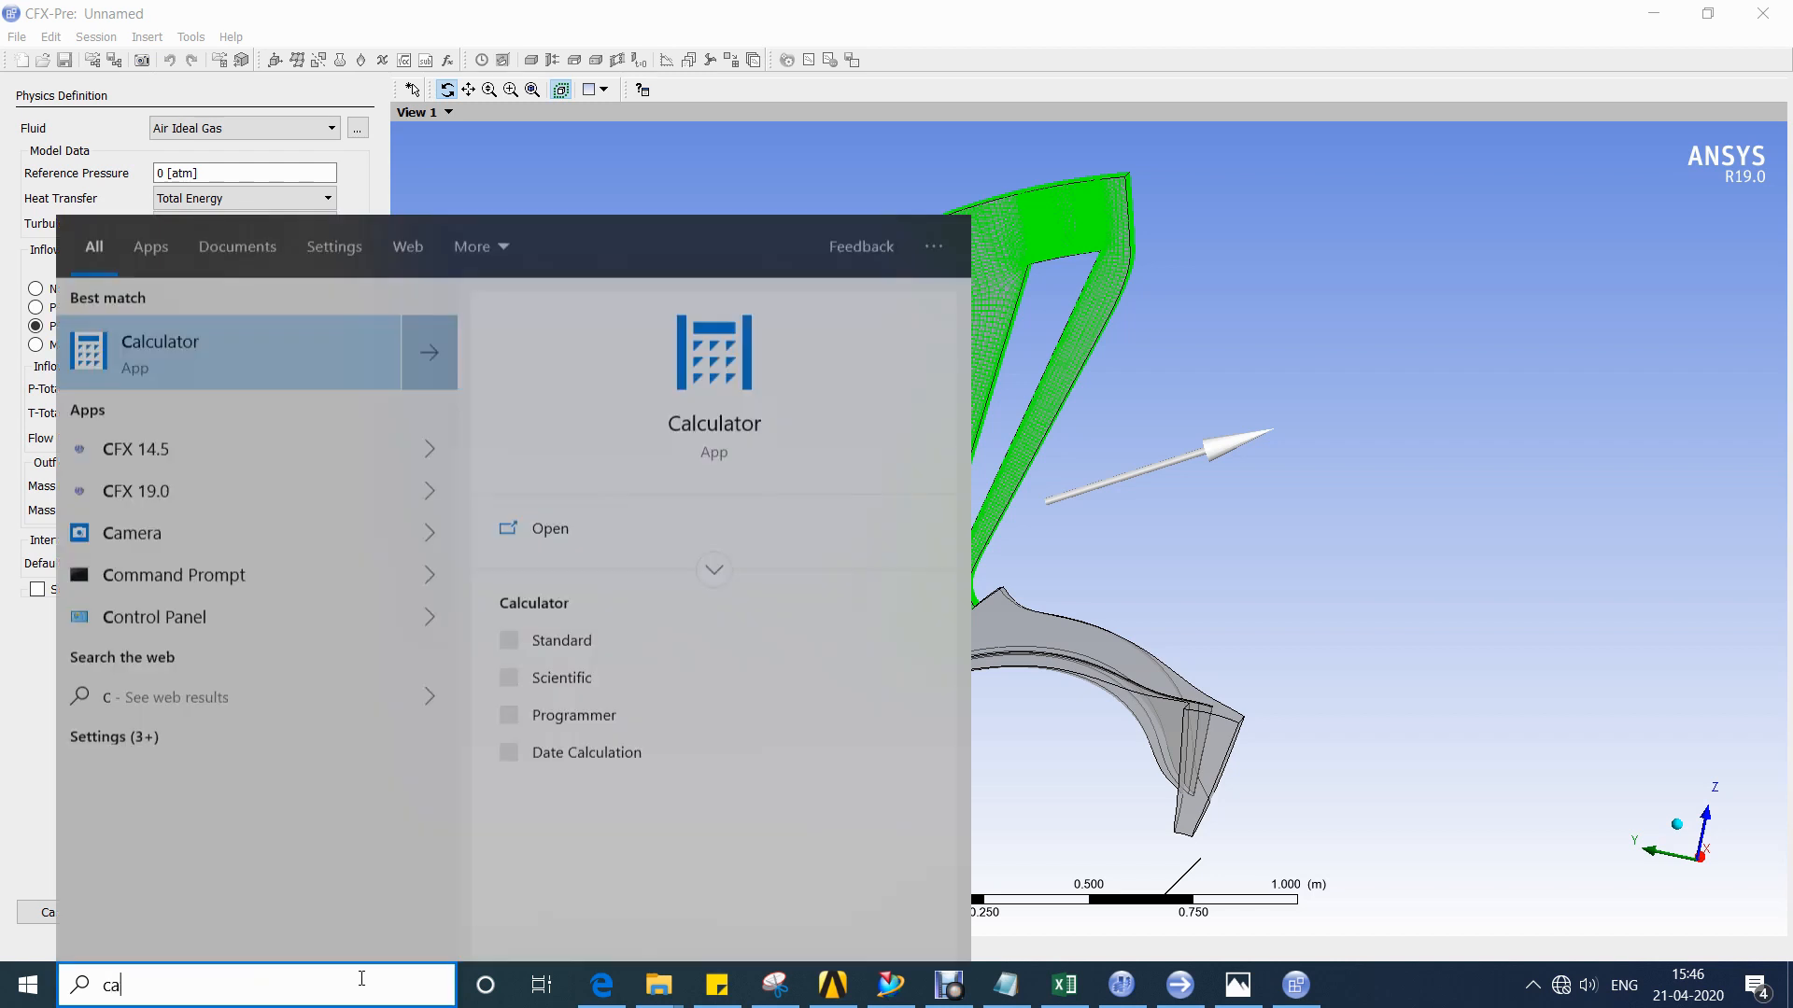
pyautogui.press('Return')
pyautogui.moveTo(1149, 240); pyautogui.dragTo(563, 241)
pyautogui.write('60')
pyautogui.press('BackSpace')
pyautogui.press('BackSpace')
pyautogui.click(603, 982)
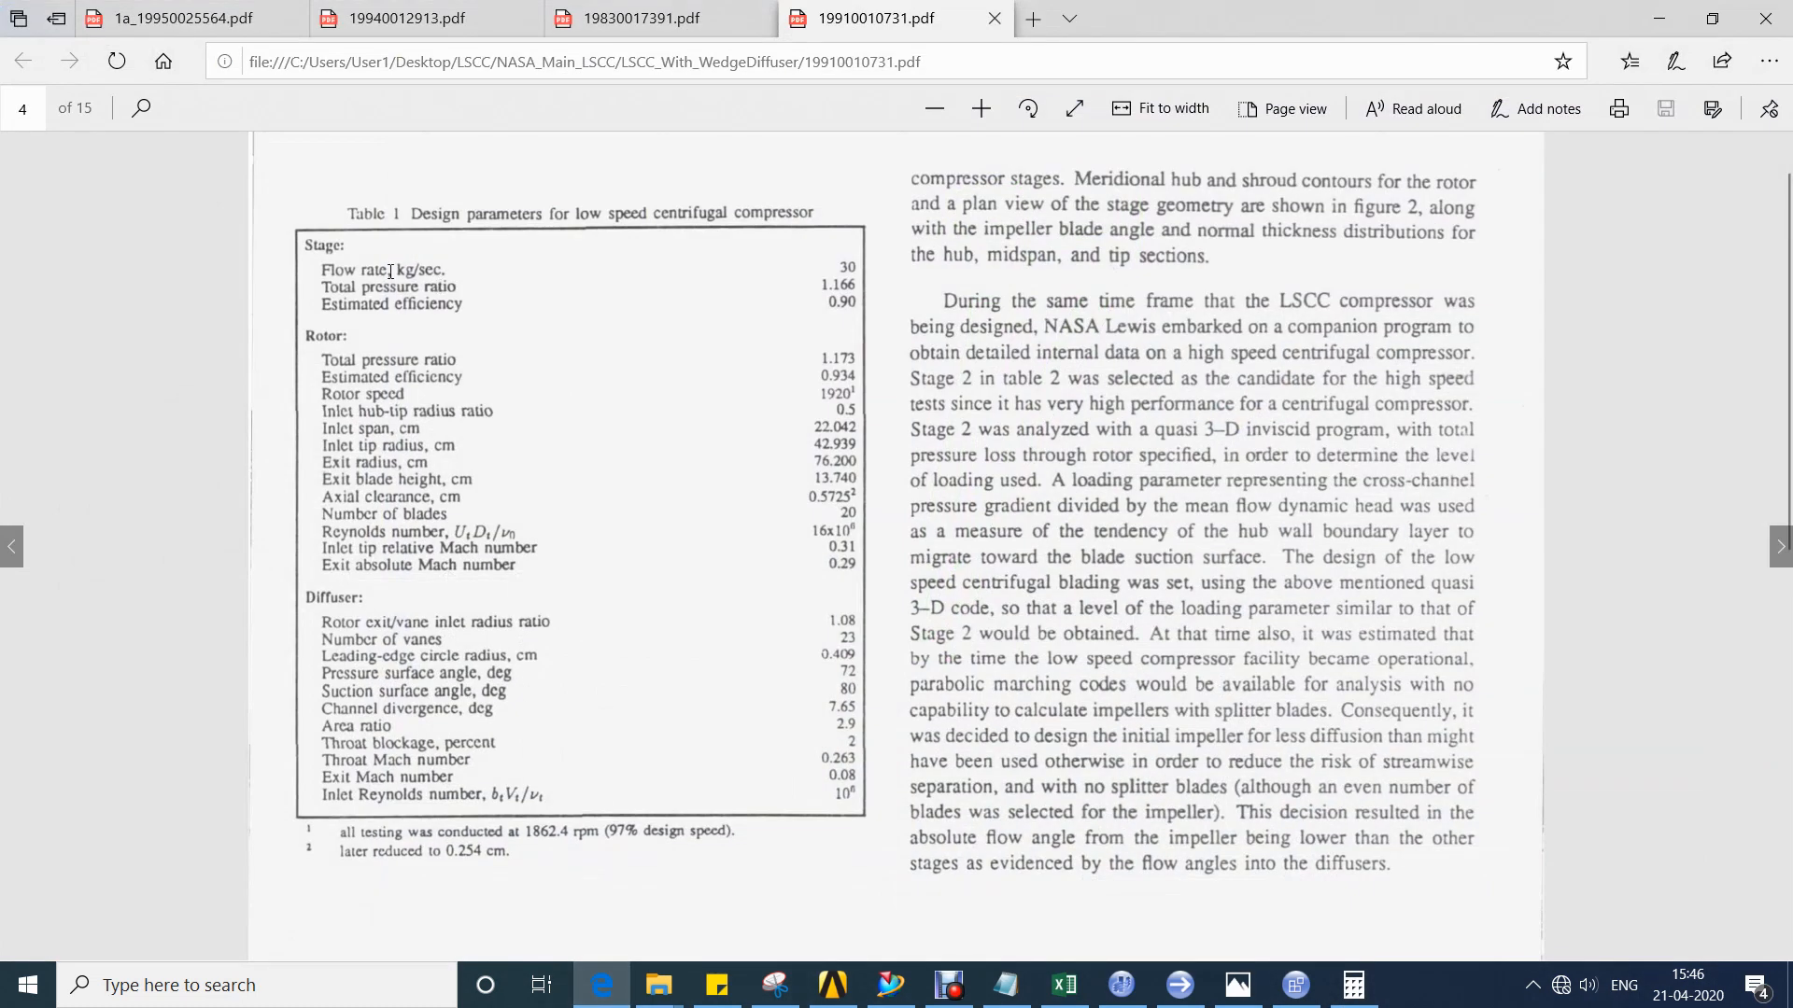
pyautogui.moveTo(383, 269); pyautogui.dragTo(837, 269)
pyautogui.click(830, 264)
pyautogui.click(1658, 19)
# Calculate 30/23 in Calculator and copy the result into the outflow mass flow rate in CFX-Pre.
pyautogui.write('30/23')
pyautogui.press('Return')
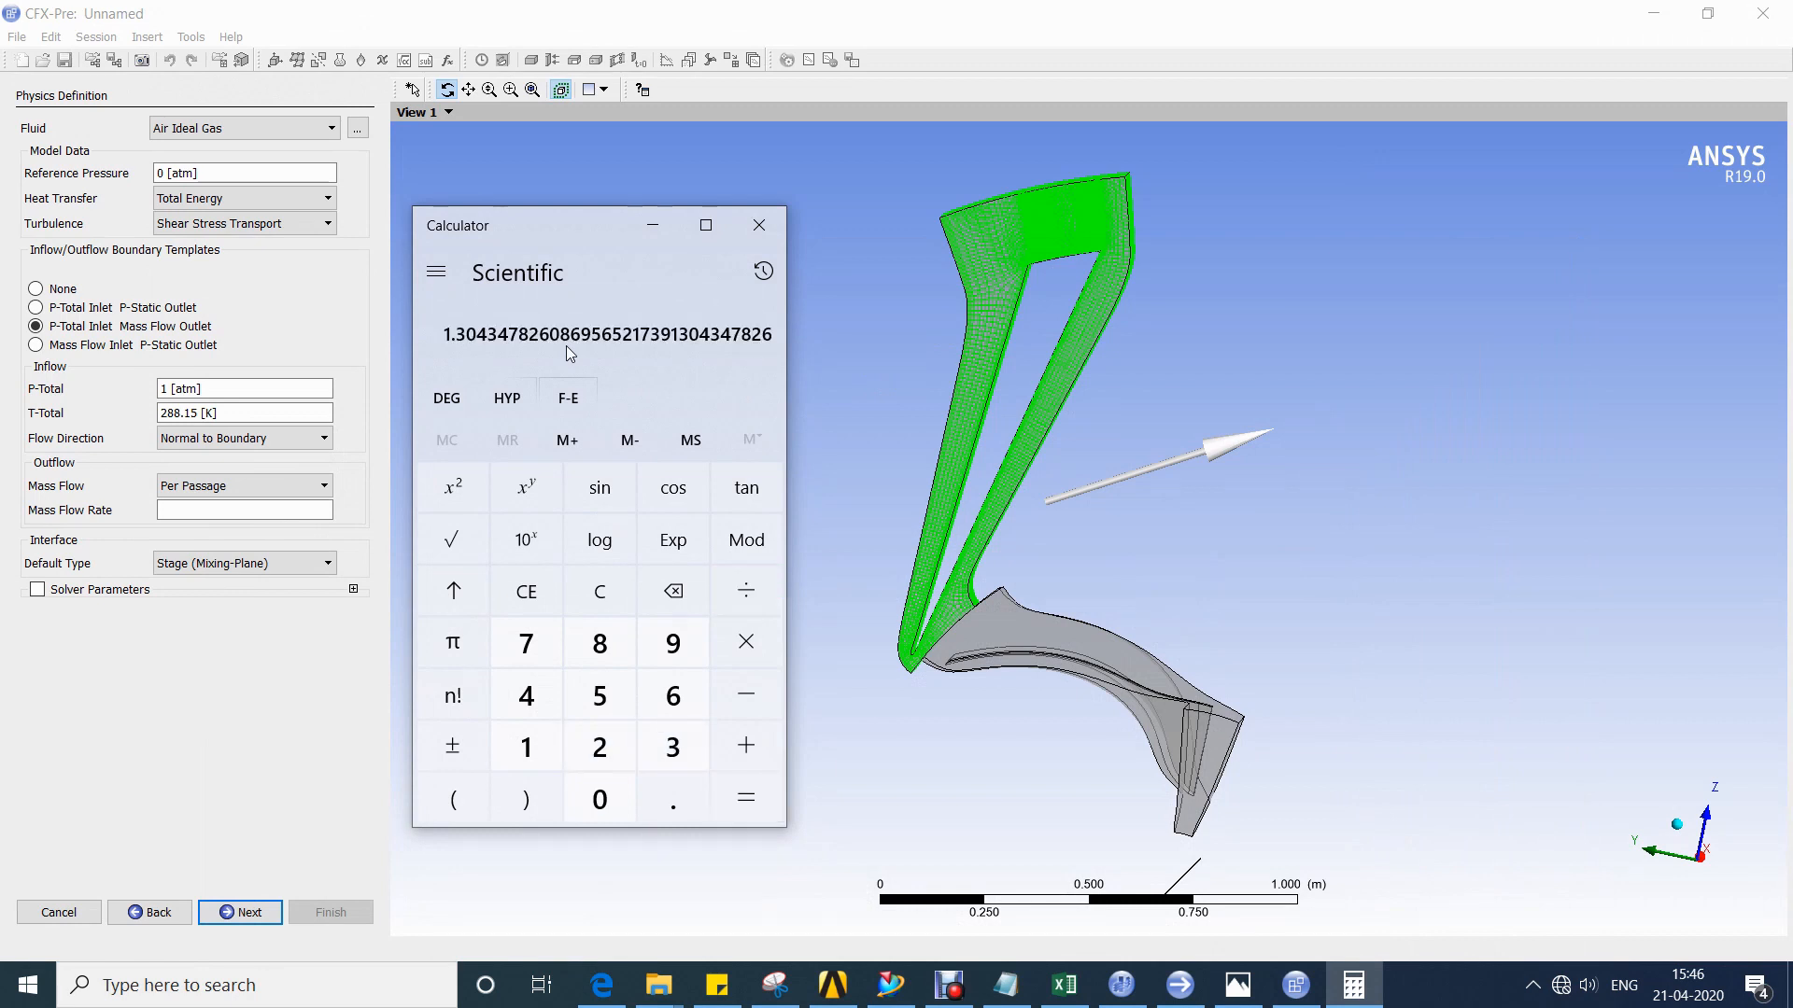
pyautogui.rightClick(481, 336)
pyautogui.click(504, 357)
pyautogui.click(208, 514)
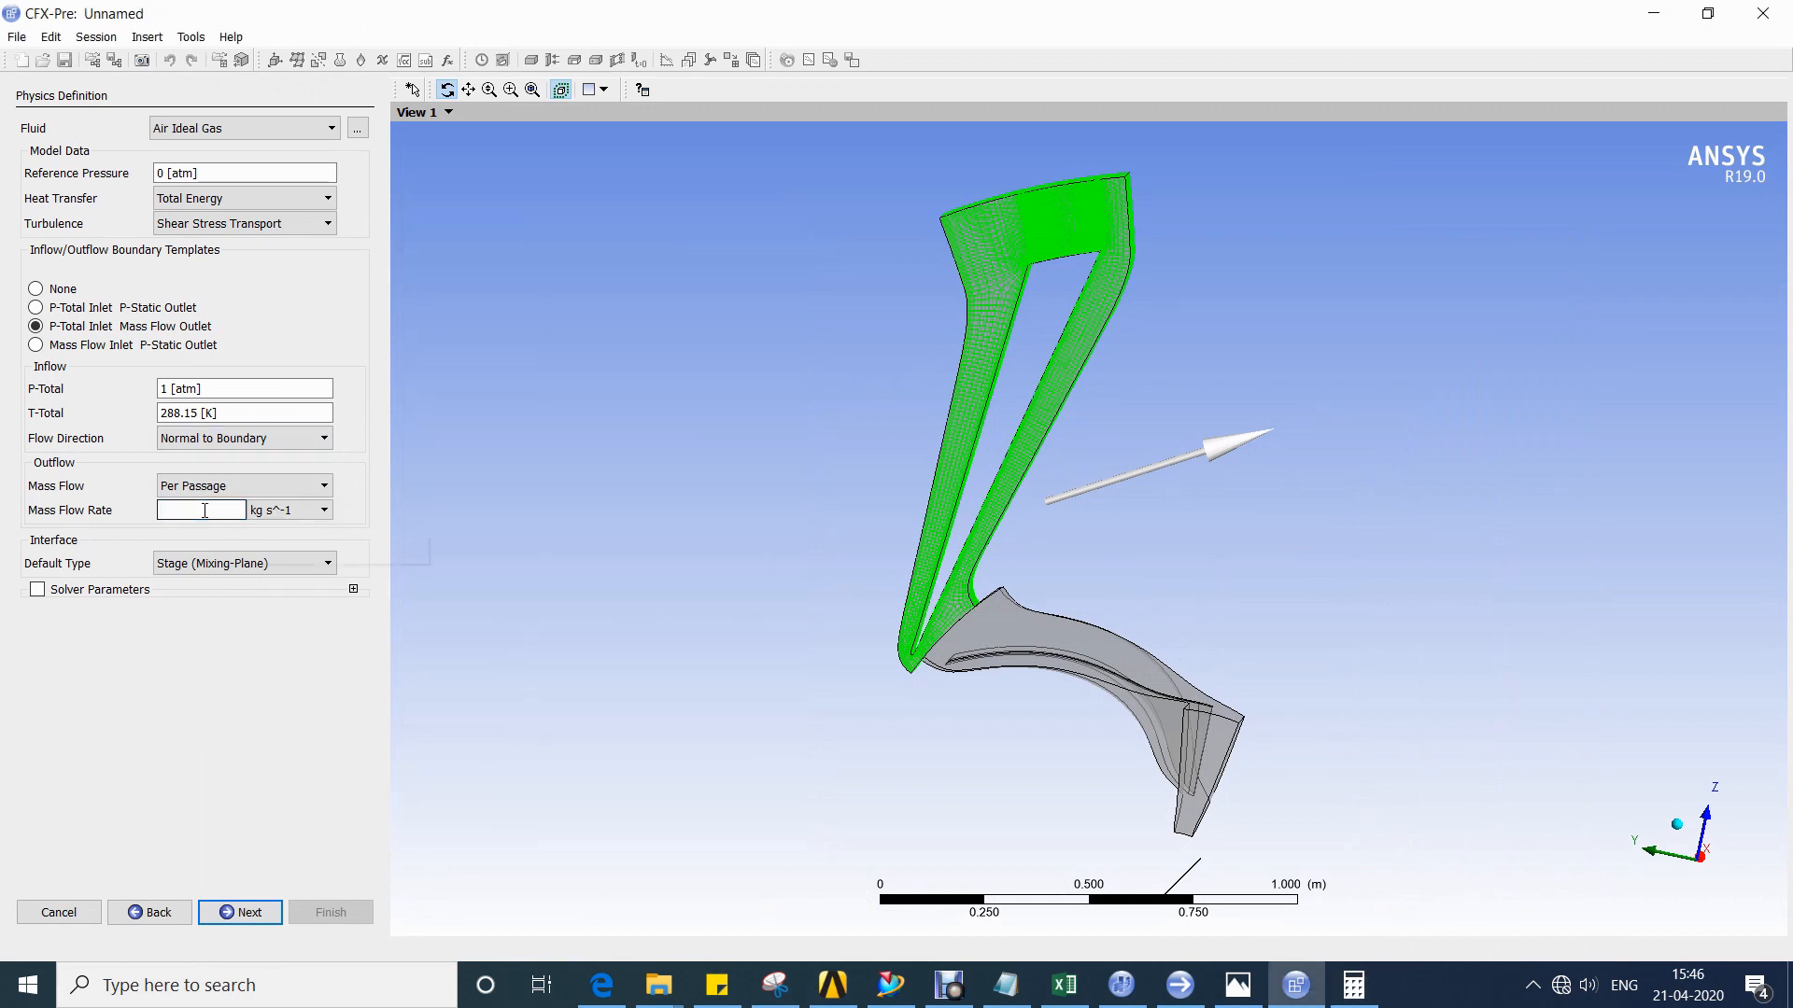
pyautogui.write('1.3043478260869565217391304')
pyautogui.click(161, 560)
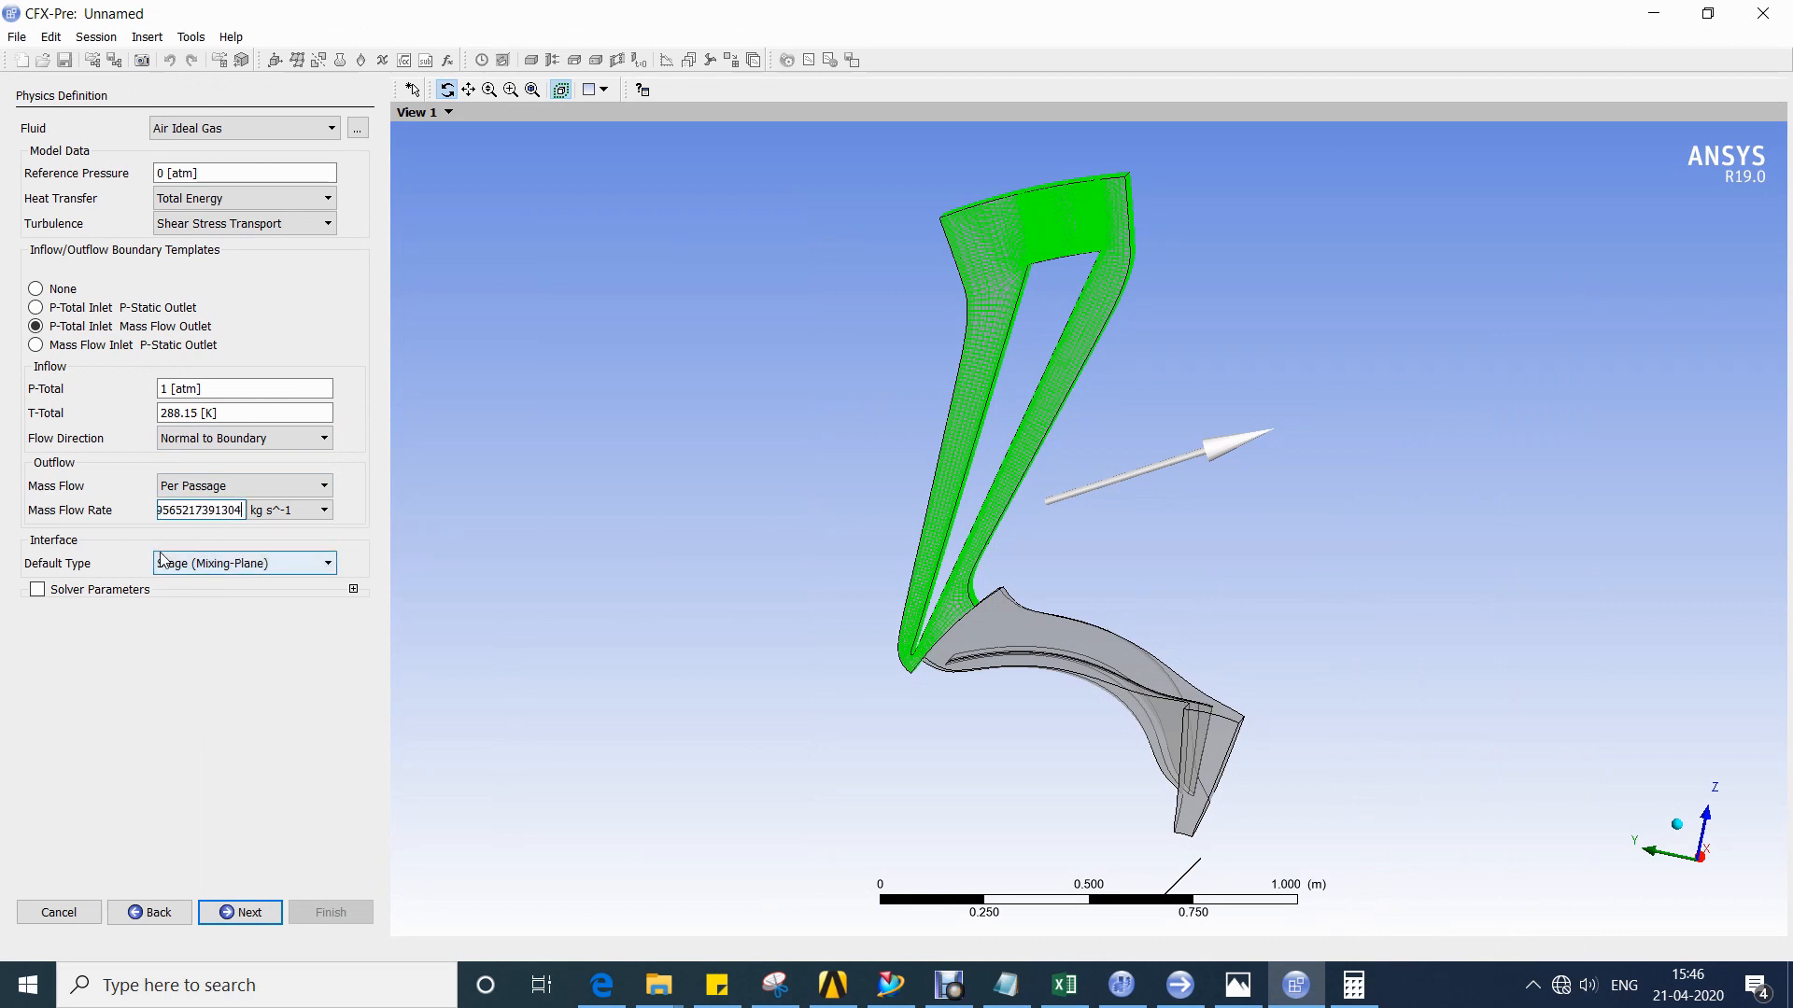
# Shorten the outflow mass flow rate to 1.3044 kg/s, checking it against Calculator, and continue to the interface definition.
pyautogui.hotkey('ctrl', 'a')
pyautogui.write('1.3')
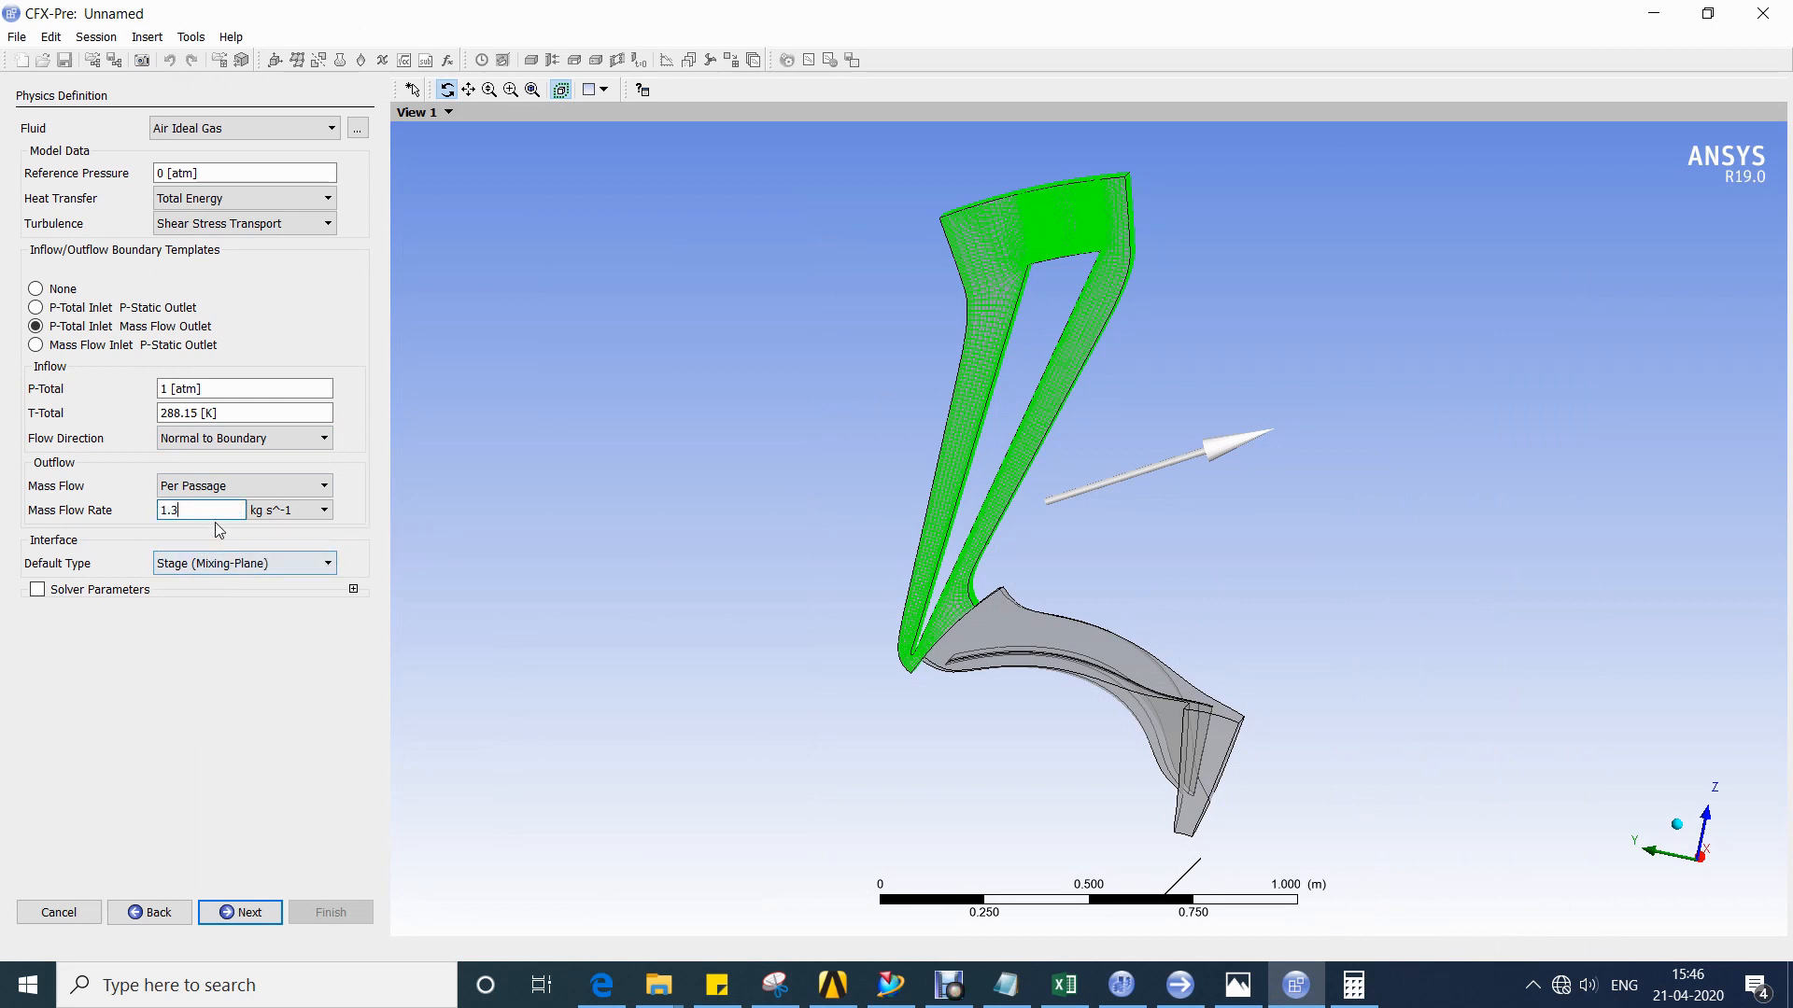
pyautogui.click(1354, 988)
pyautogui.click(1355, 996)
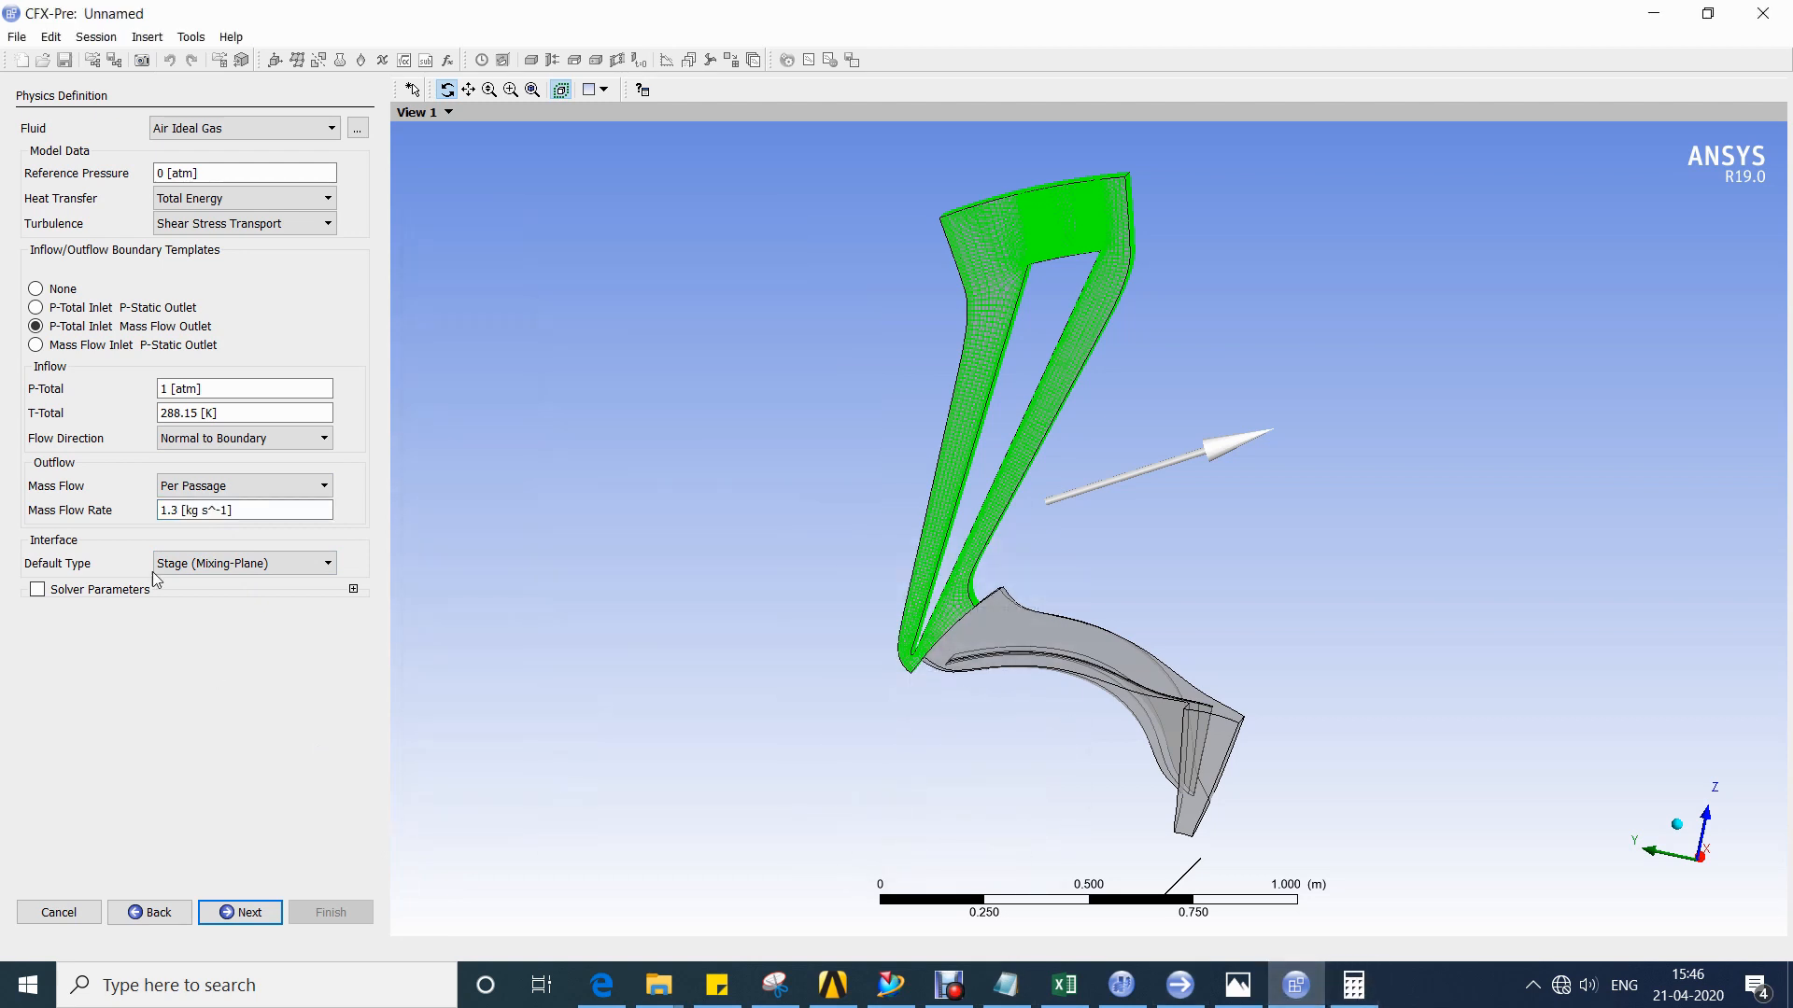
pyautogui.click(195, 509)
pyautogui.press('Return')
pyautogui.click(1354, 991)
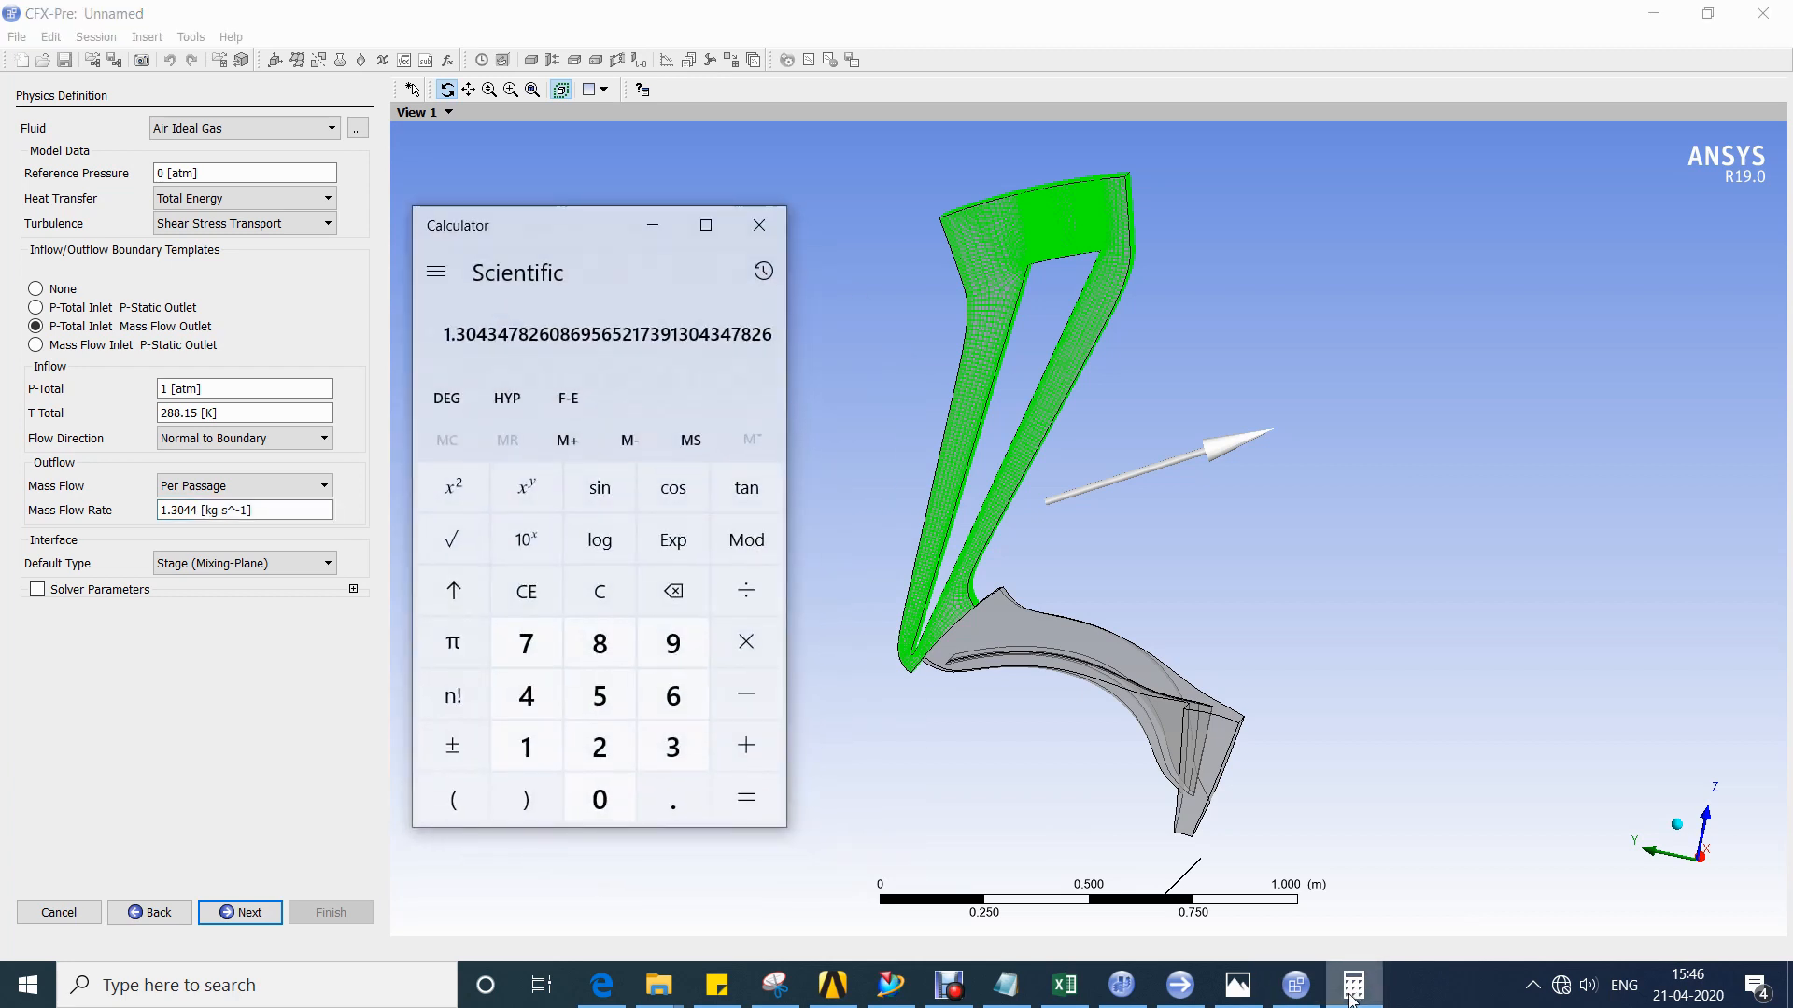
pyautogui.click(1353, 995)
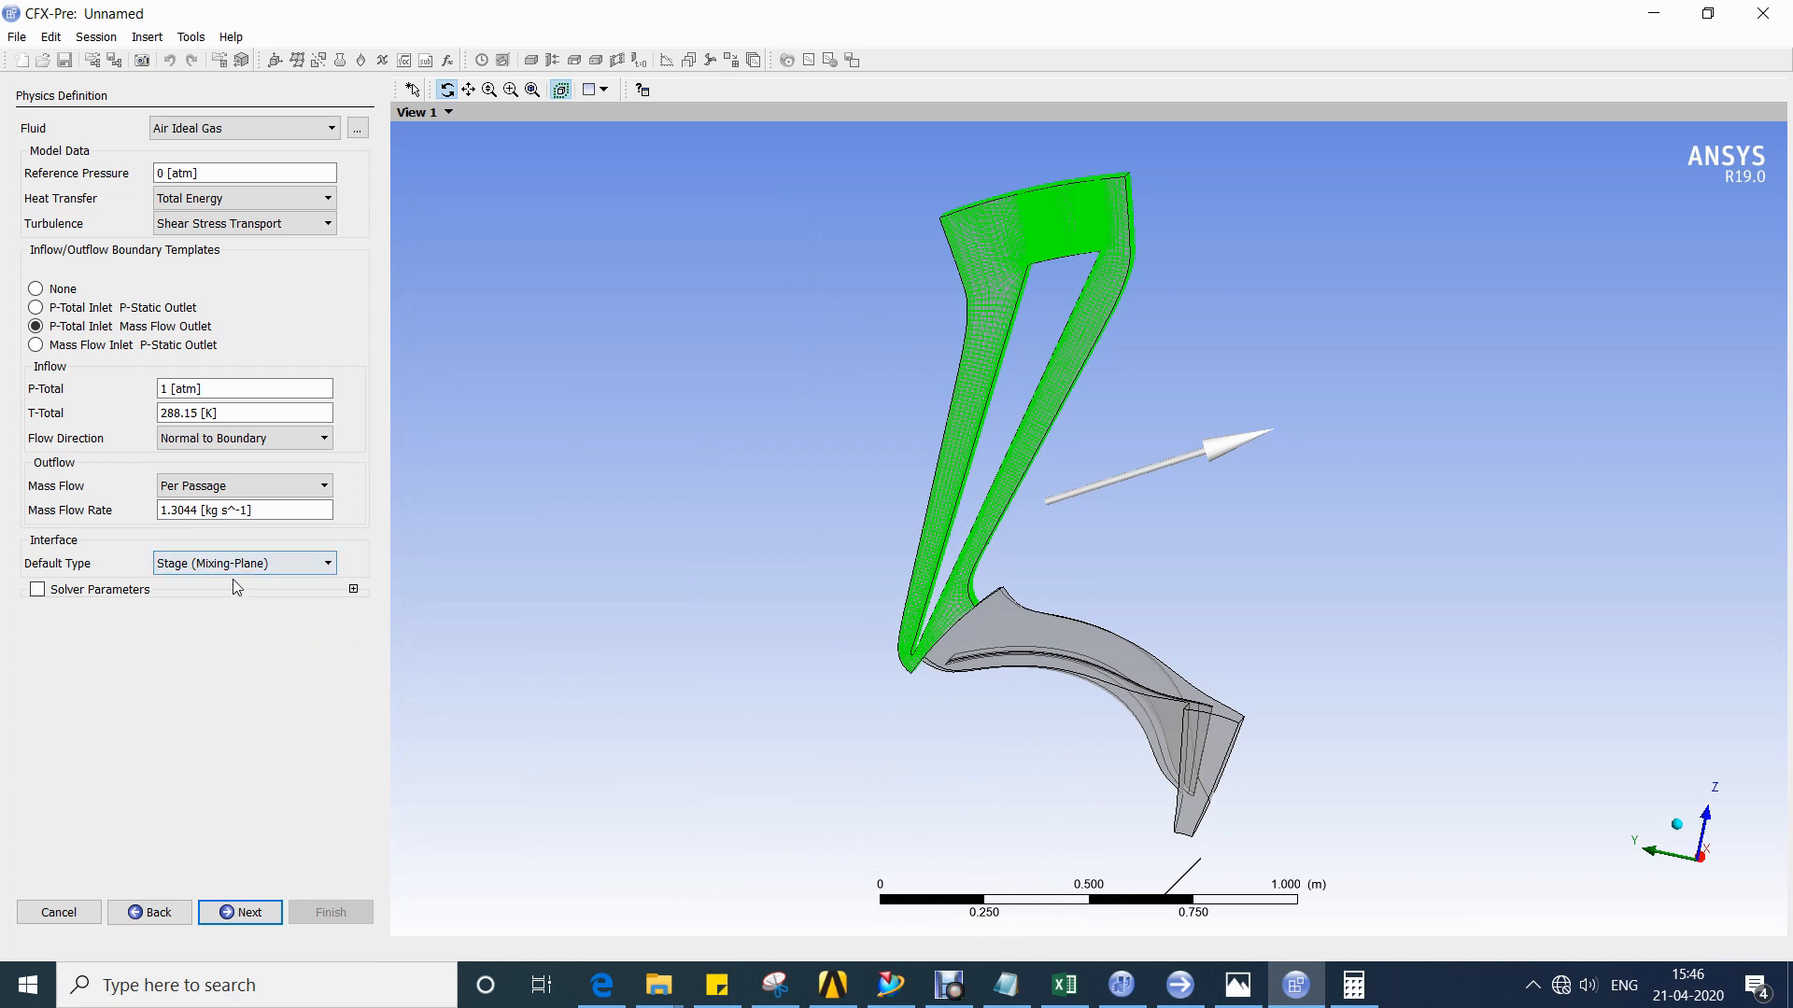
pyautogui.click(245, 913)
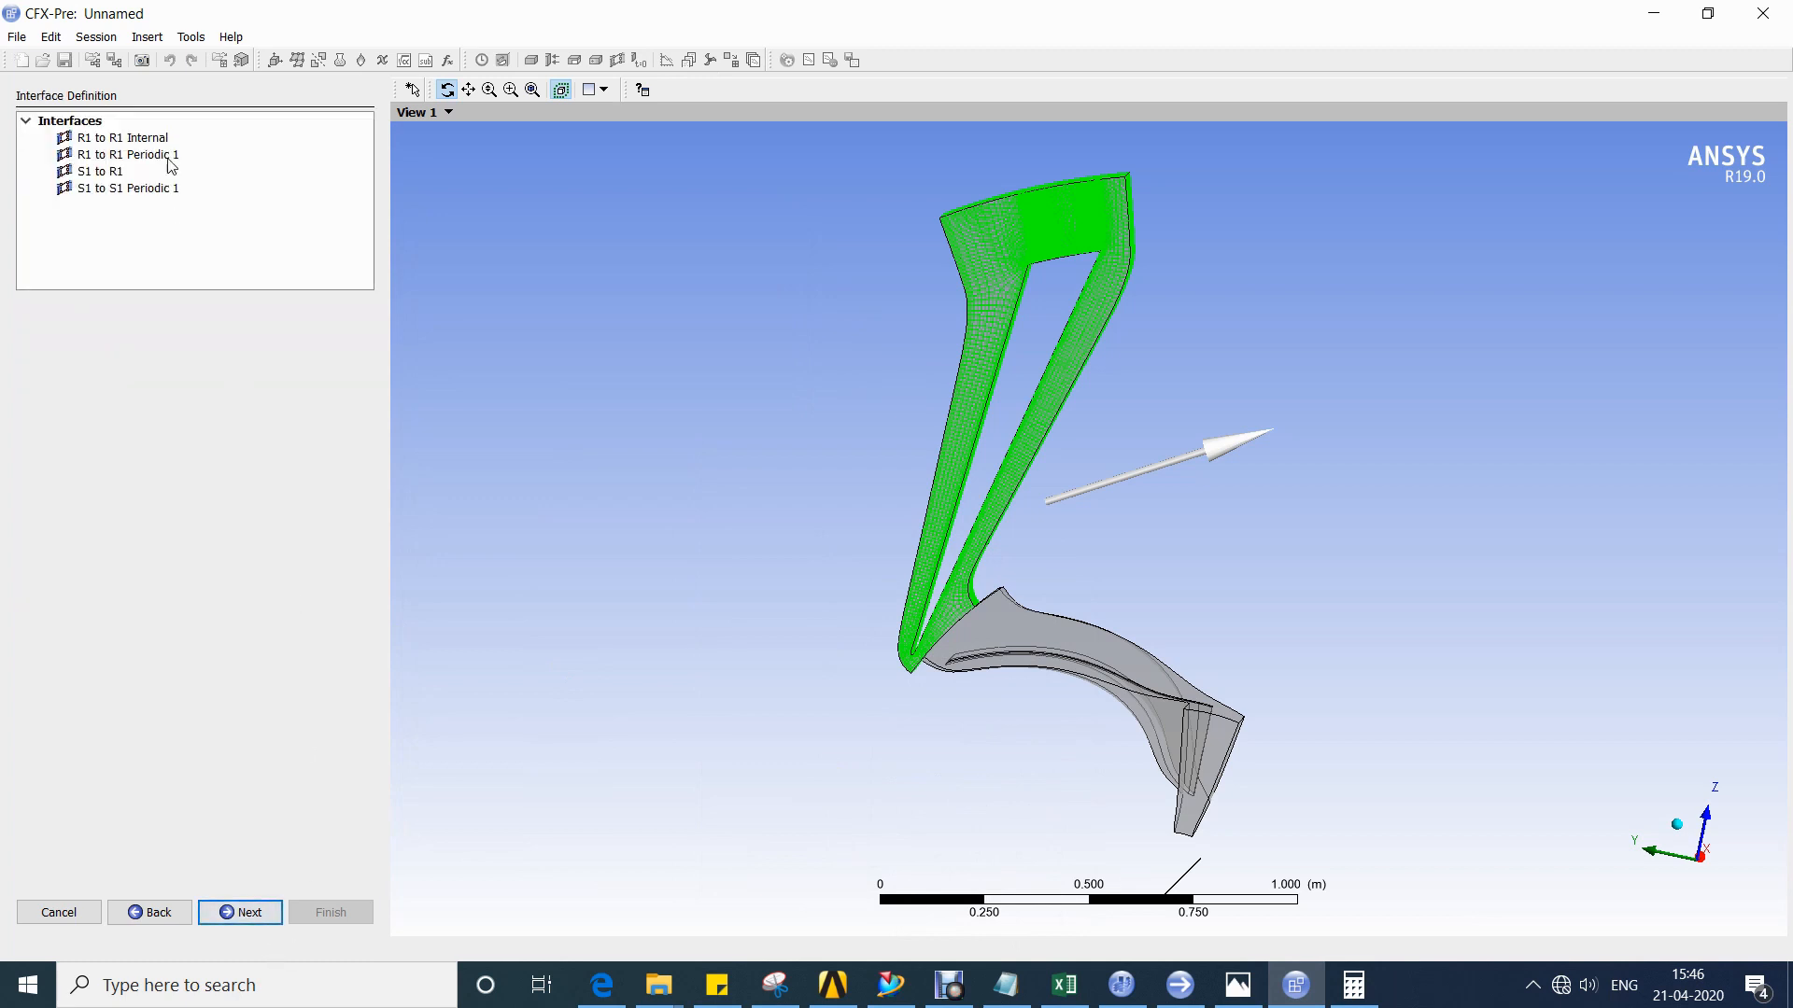
# Review the R1 and S1 interfaces, including the internal, periodic and S1 to R1 definitions, on the model.
pyautogui.click(142, 140)
pyautogui.click(137, 155)
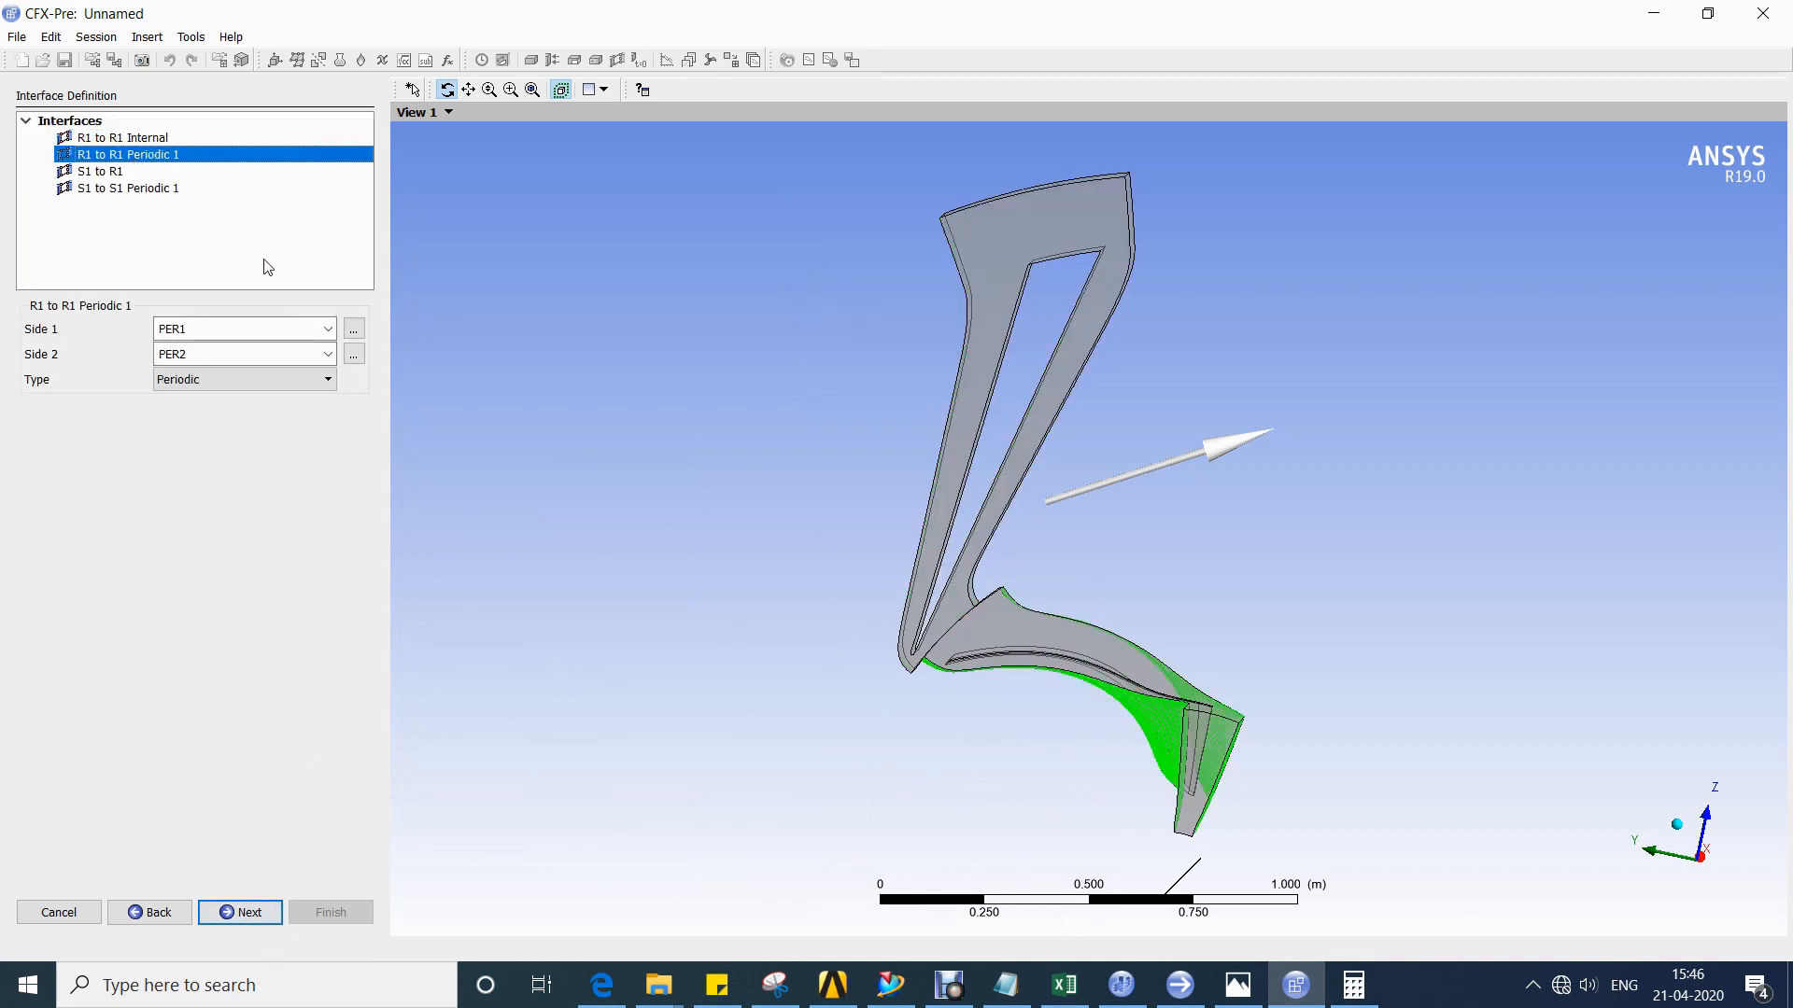
pyautogui.press('Down')
pyautogui.press('Down')
pyautogui.moveTo(936, 479); pyautogui.dragTo(884, 529)
# Accept the default interfaces and boundaries, finish the turbomachinery setup, and inspect the resulting impeller and diffuser domains.
pyautogui.click(254, 926)
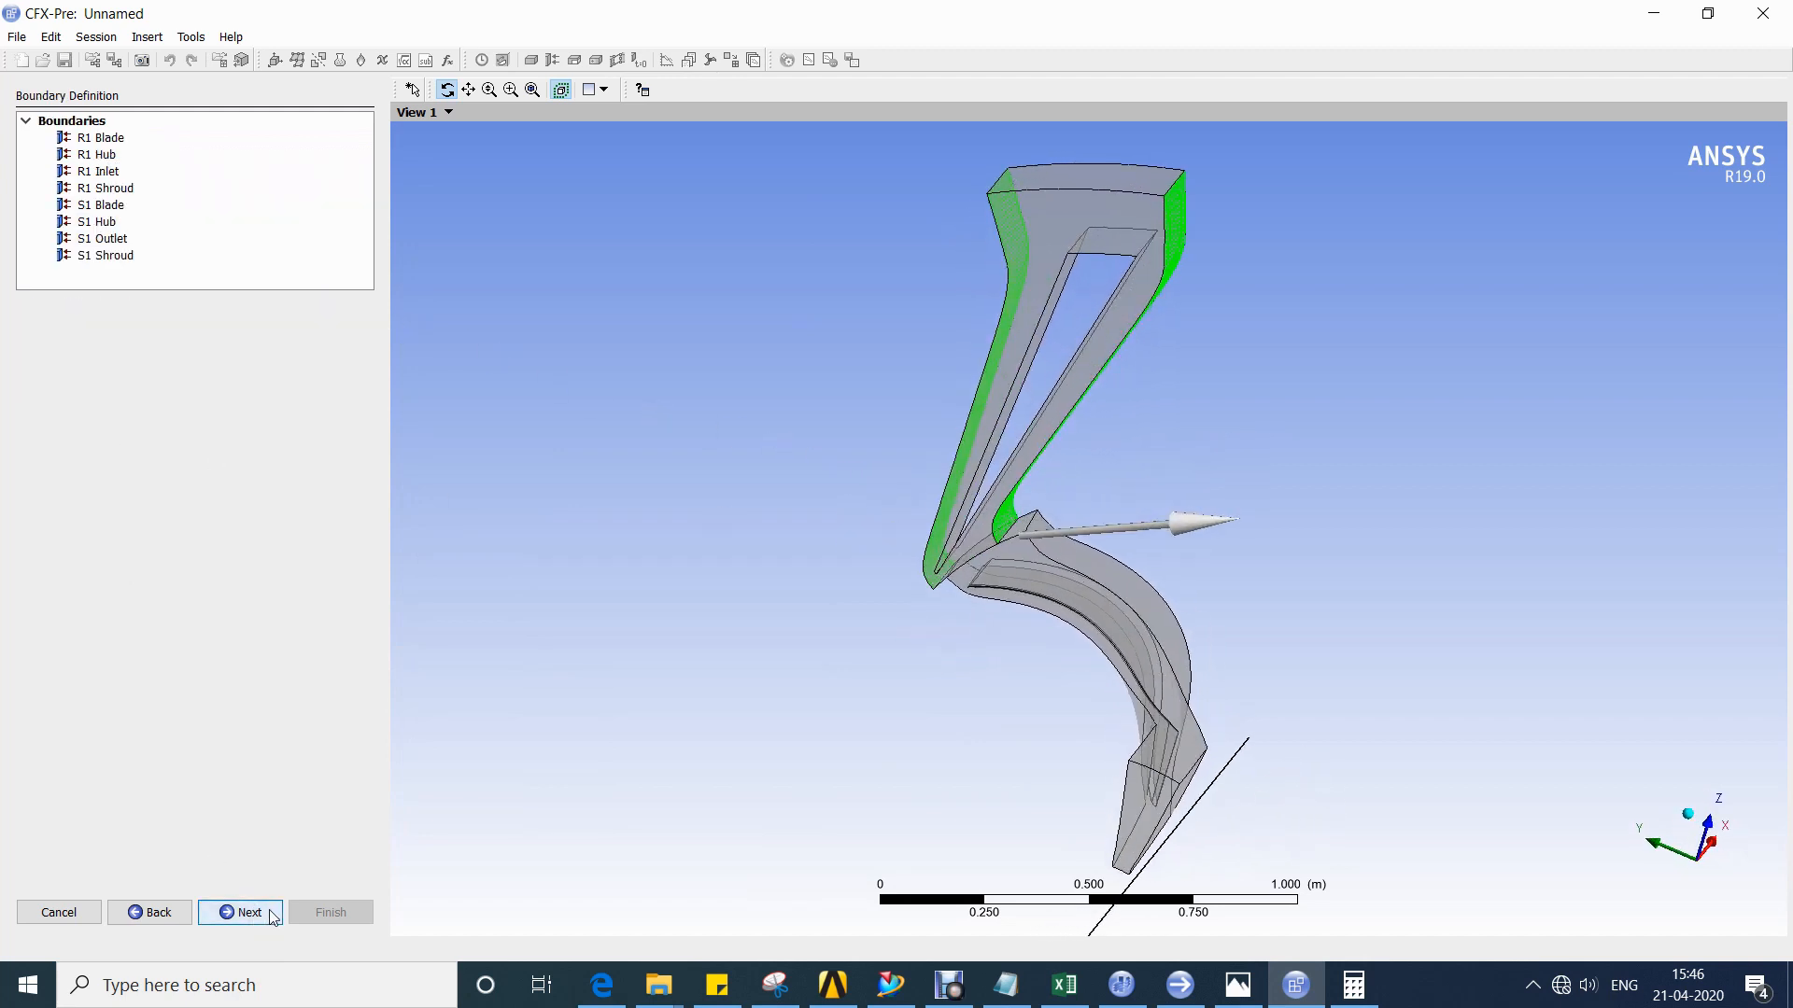
pyautogui.click(245, 917)
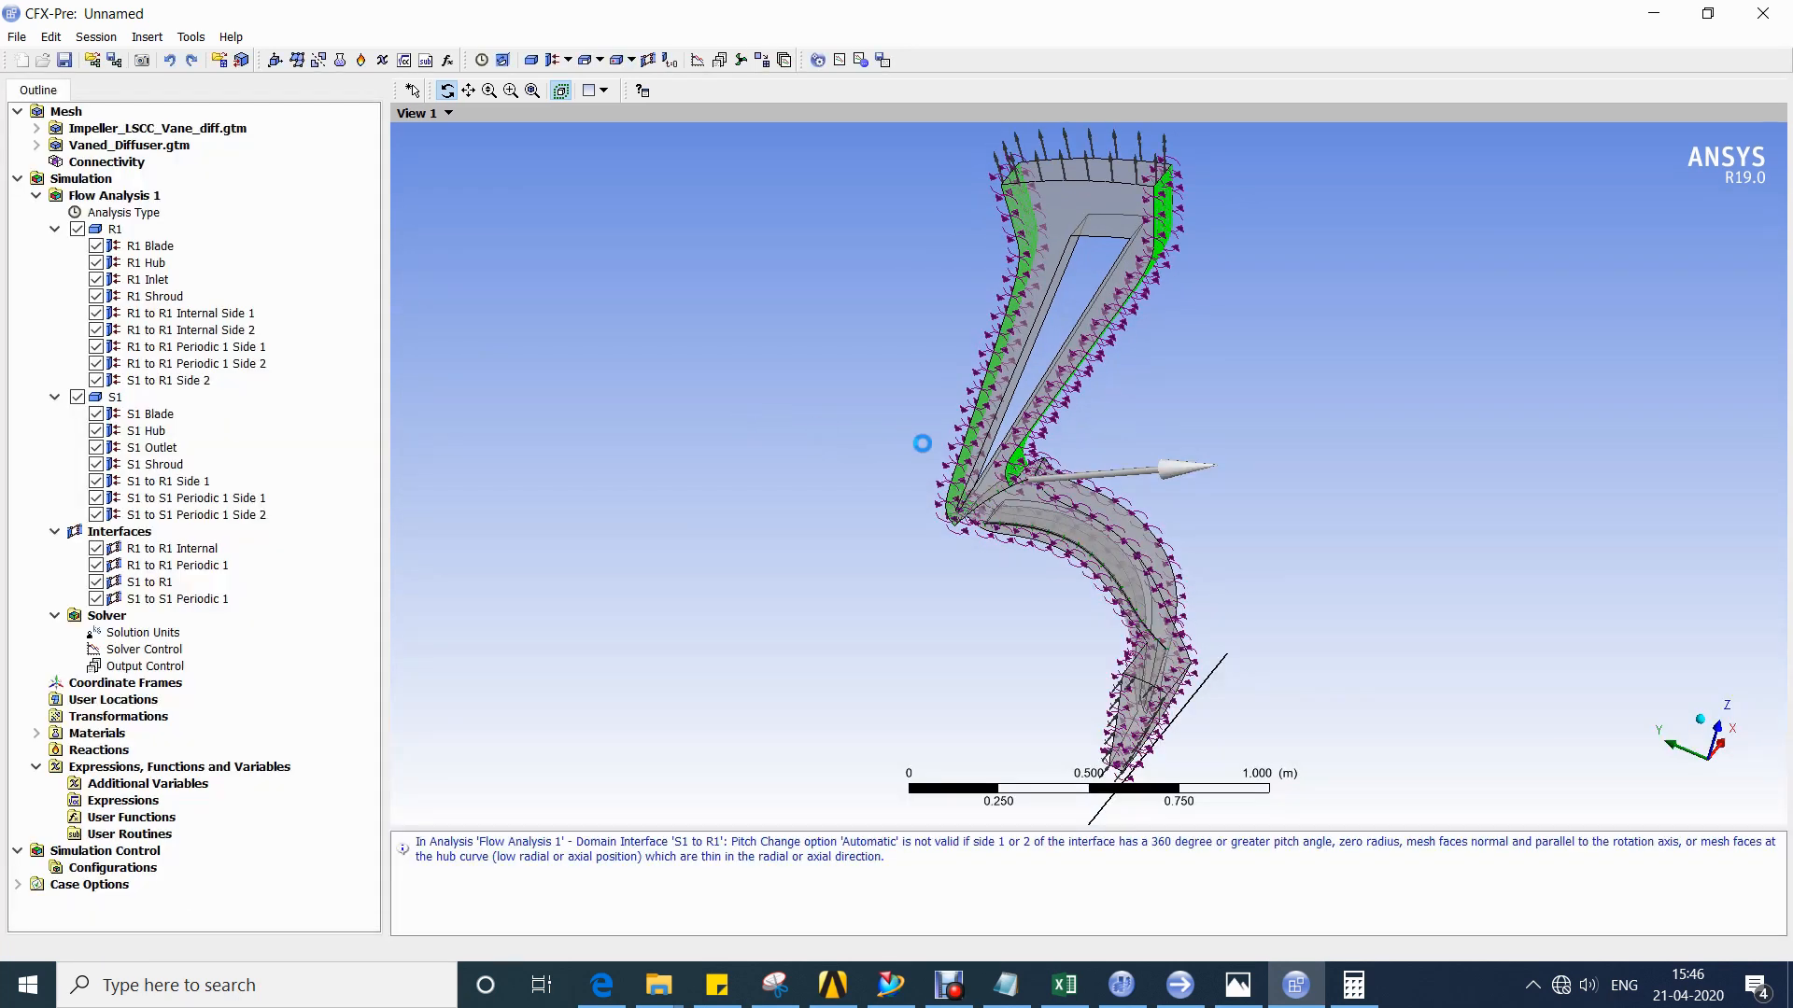
pyautogui.moveTo(1097, 506); pyautogui.dragTo(1039, 530)
pyautogui.moveTo(695, 453); pyautogui.dragTo(648, 444)
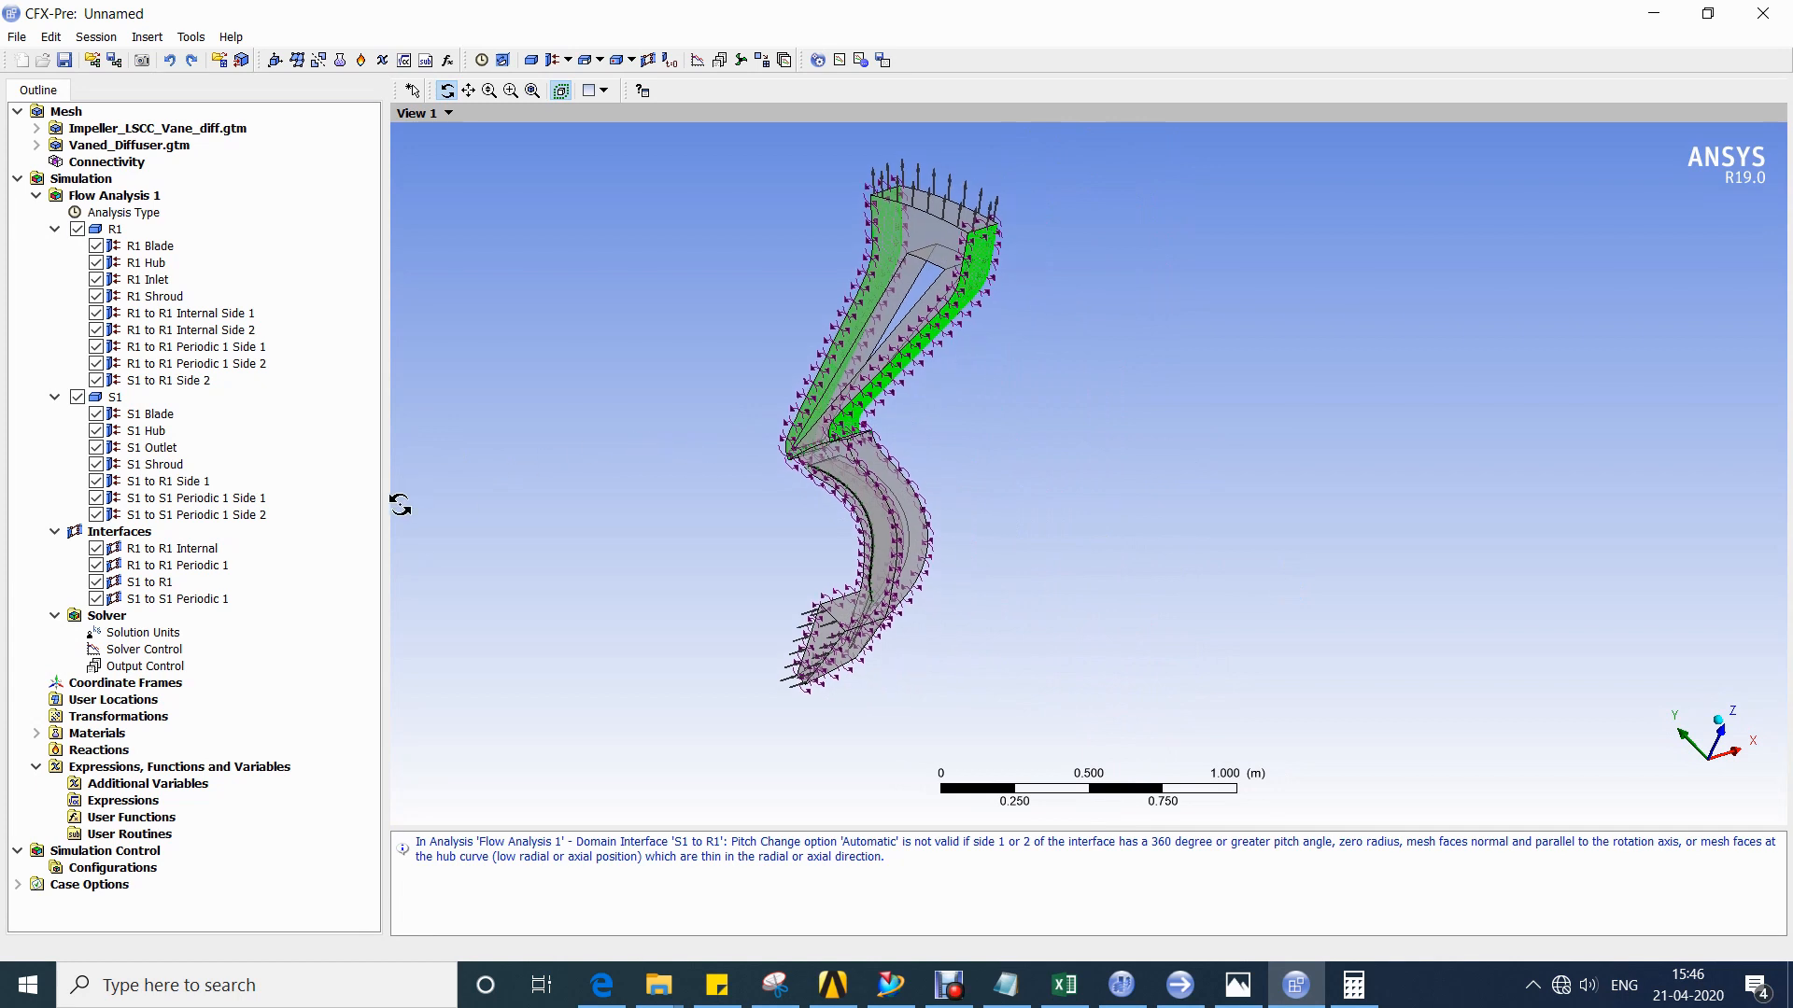
pyautogui.moveTo(525, 500); pyautogui.dragTo(489, 501)
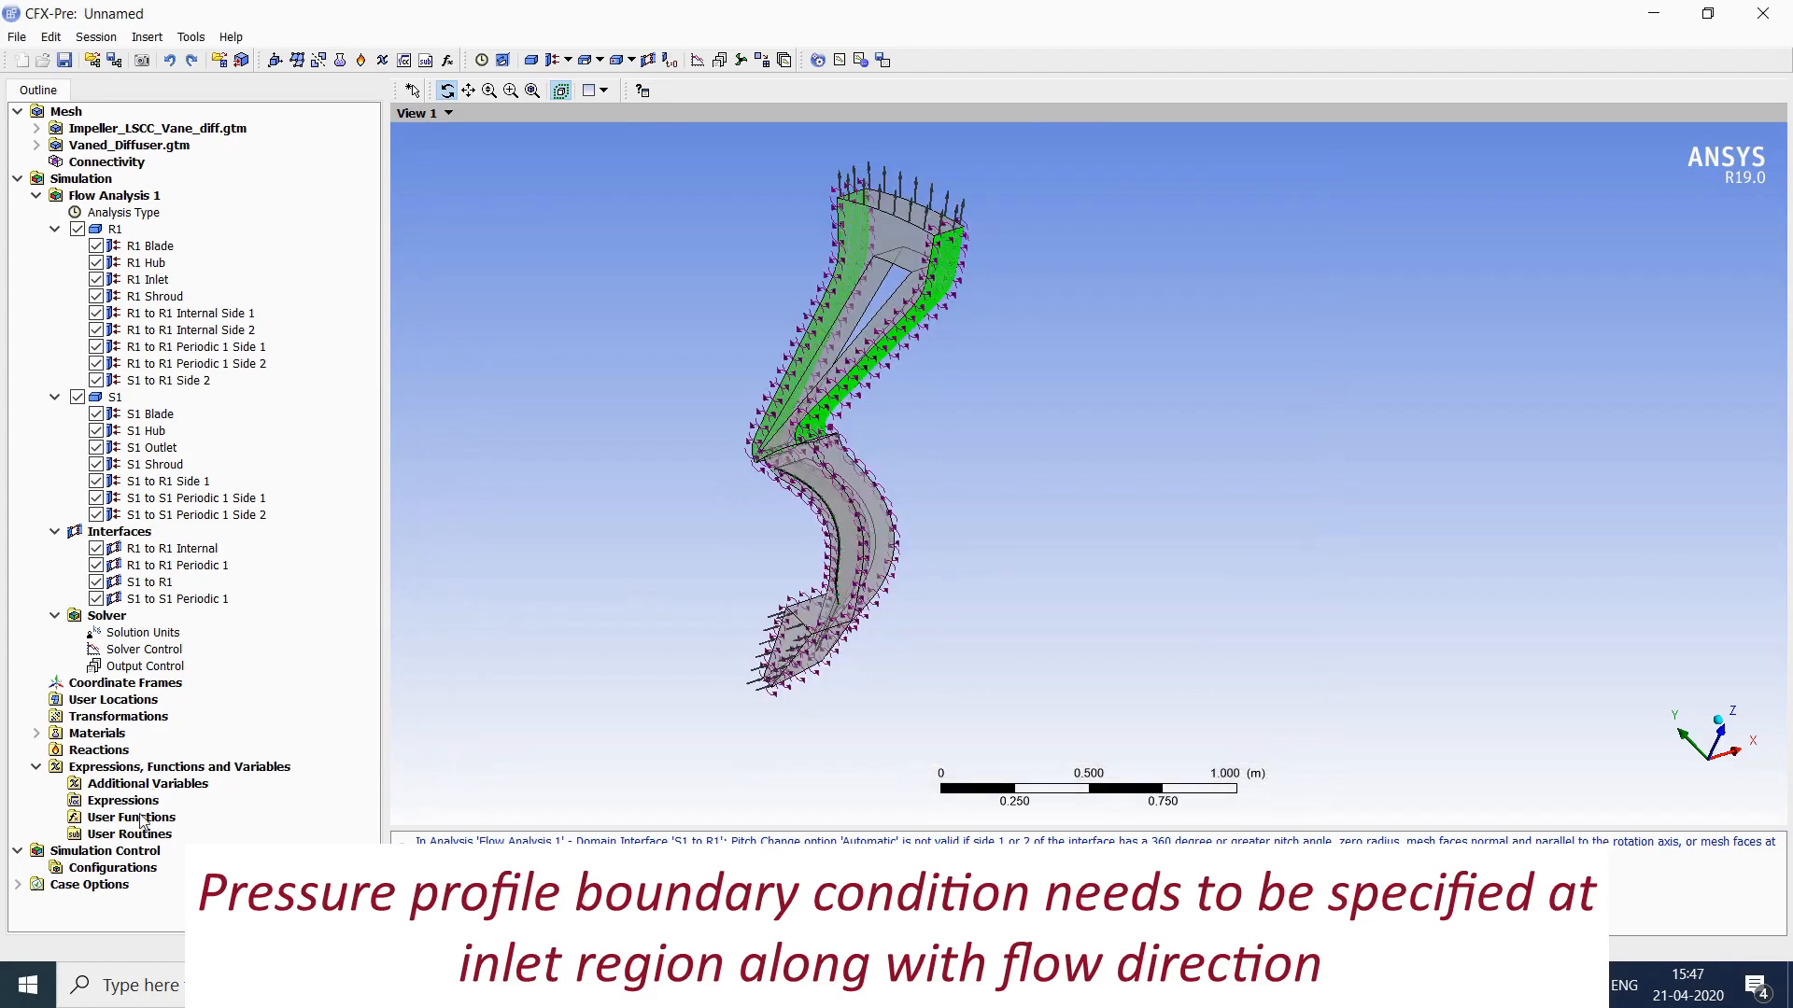
# Insert a user function named InletTotPr for the inlet total pressure profile.
pyautogui.rightClick(142, 821)
pyautogui.moveTo(191, 824)
pyautogui.click(411, 824)
pyautogui.write('In')
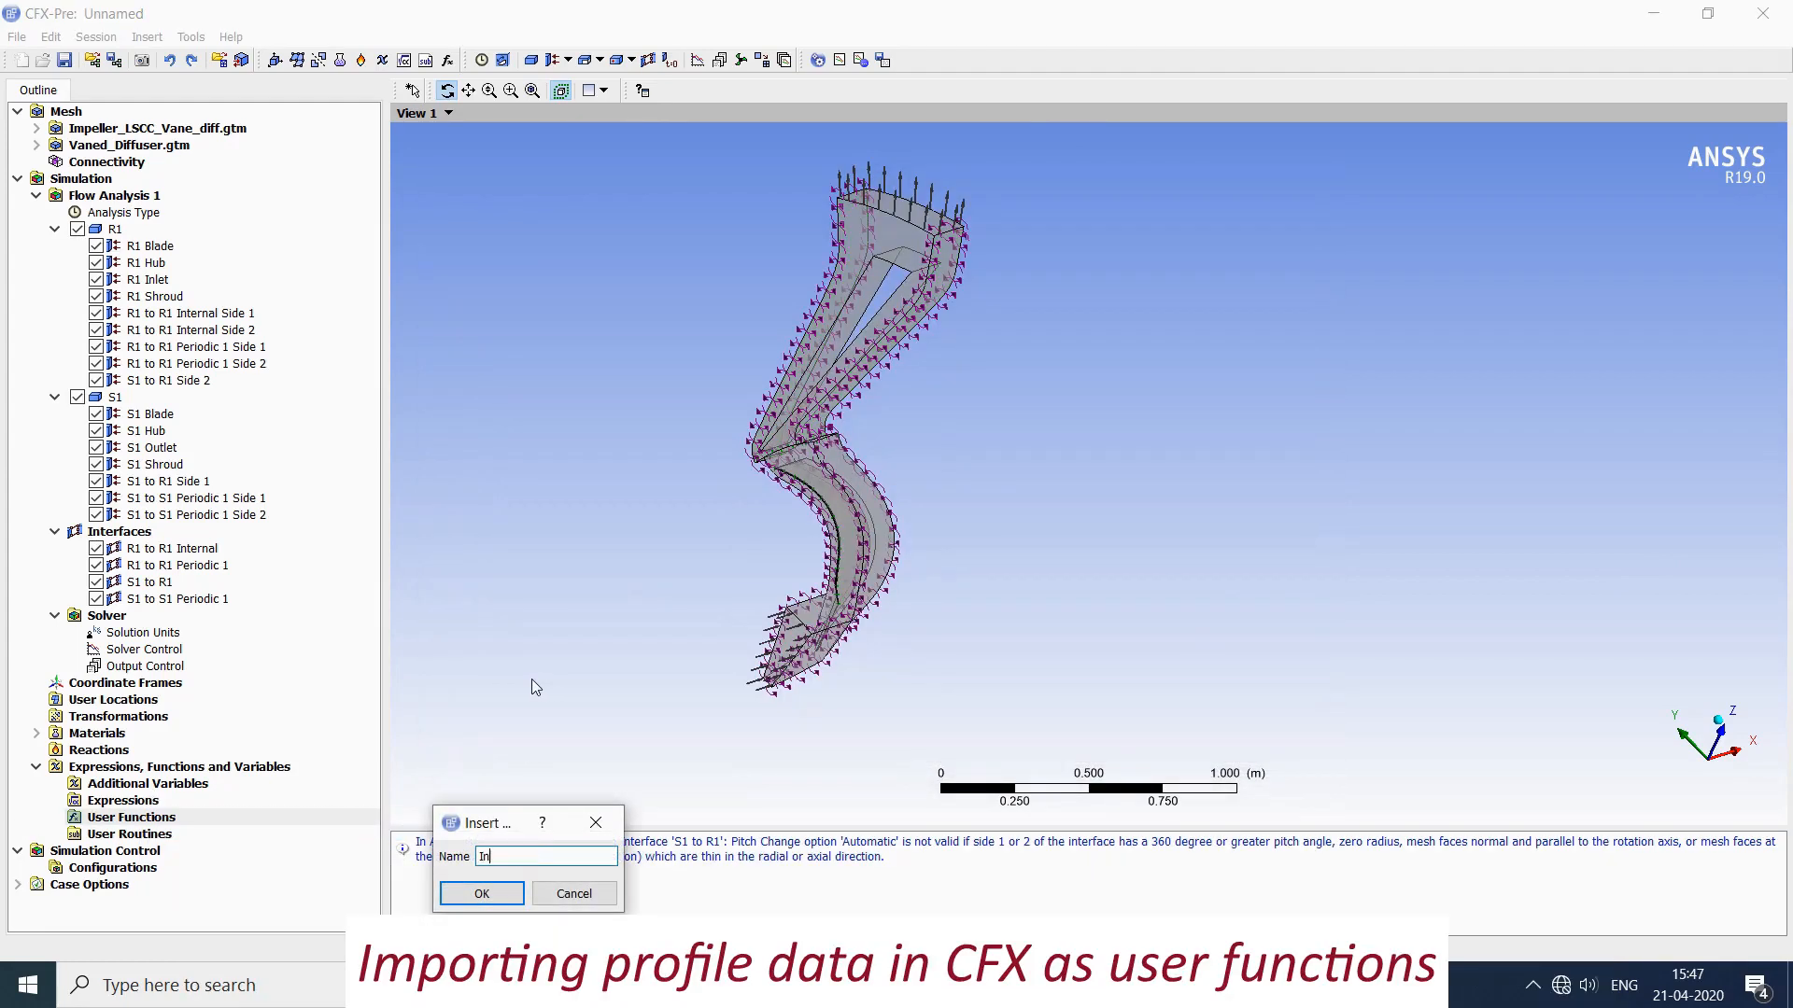
pyautogui.write('letTotPr')
pyautogui.press('Return')
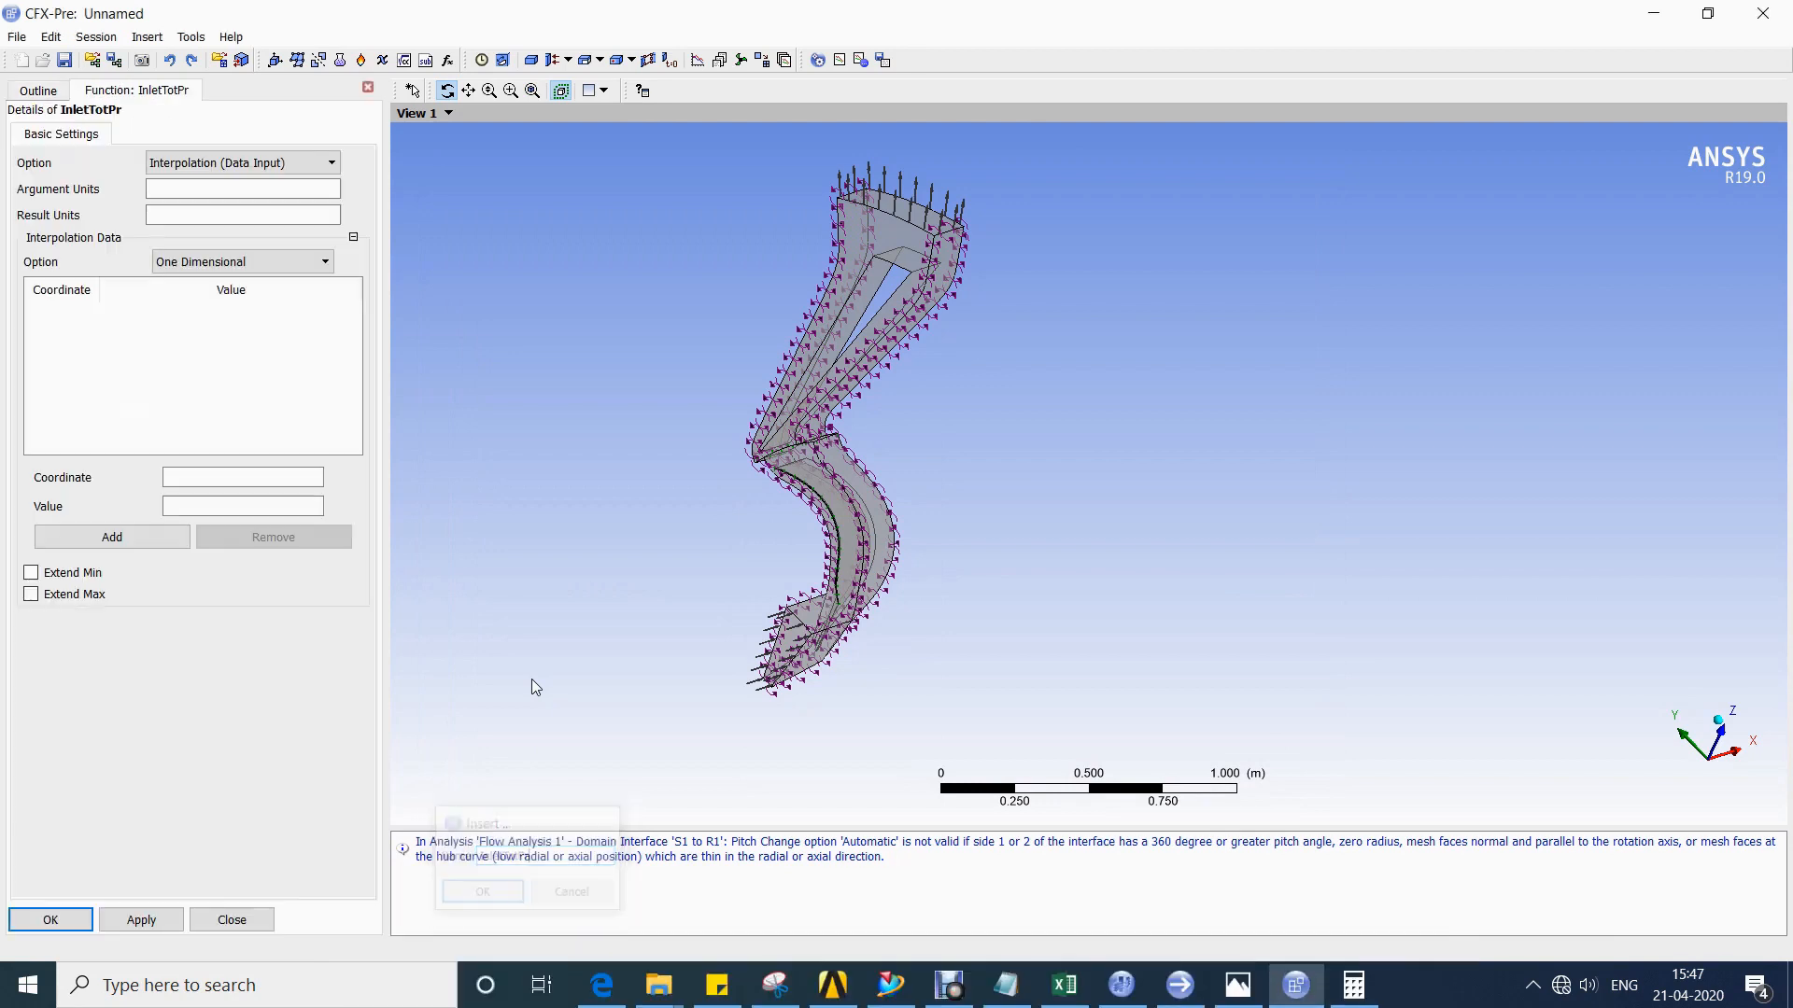
# Import BC_TotPrInlet.csv from the CASE folder as the one-dimensional interpolation data of InletTotPr.
pyautogui.rightClick(172, 418)
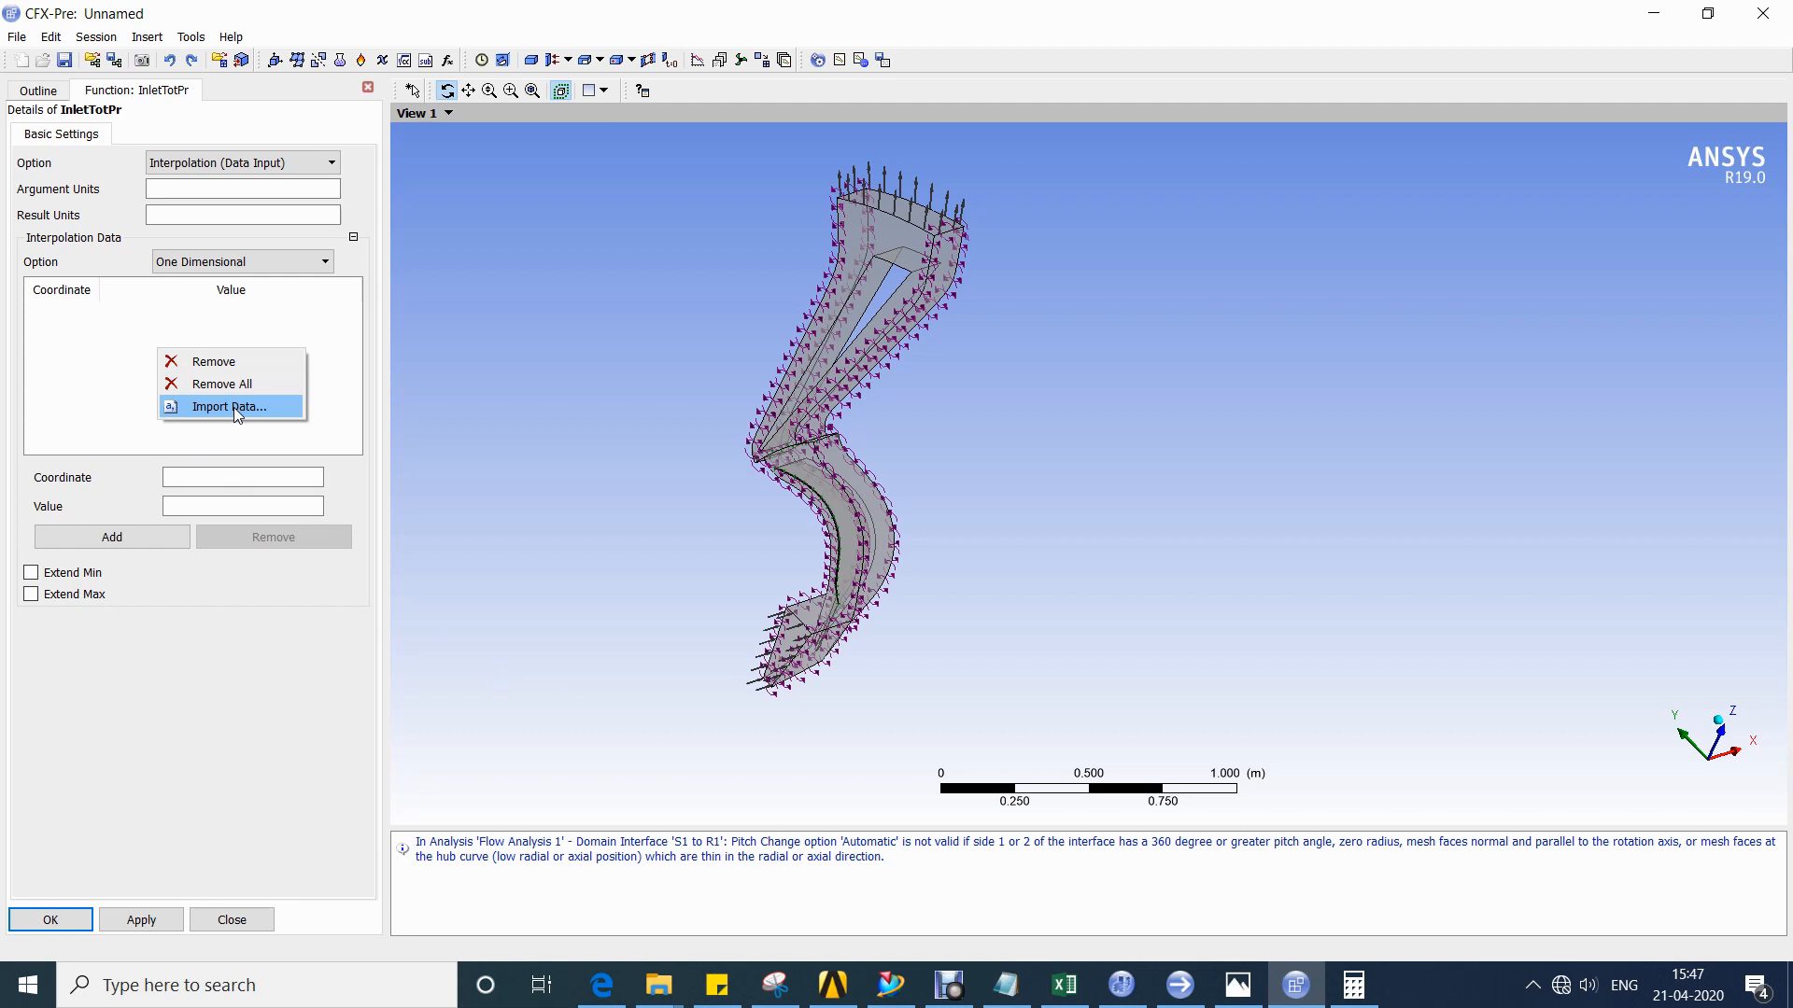
pyautogui.click(204, 404)
pyautogui.click(1062, 278)
pyautogui.click(1062, 278)
pyautogui.doubleClick(681, 340)
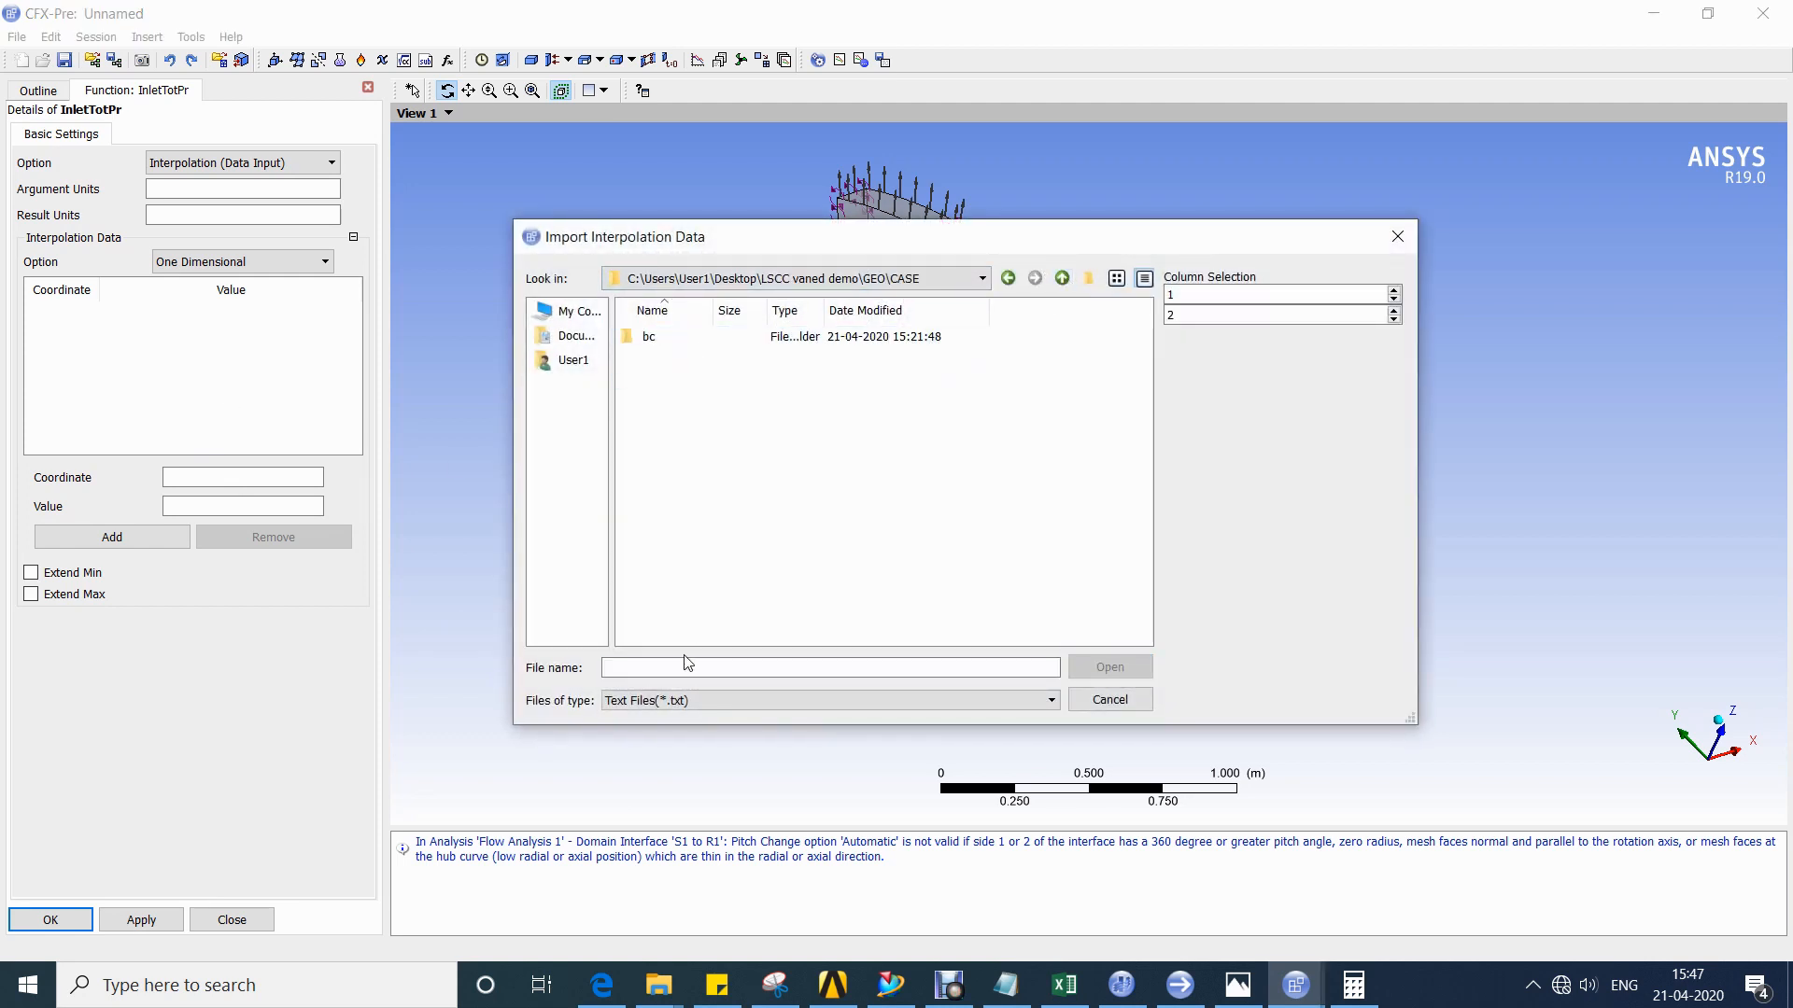
pyautogui.click(681, 702)
pyautogui.click(654, 748)
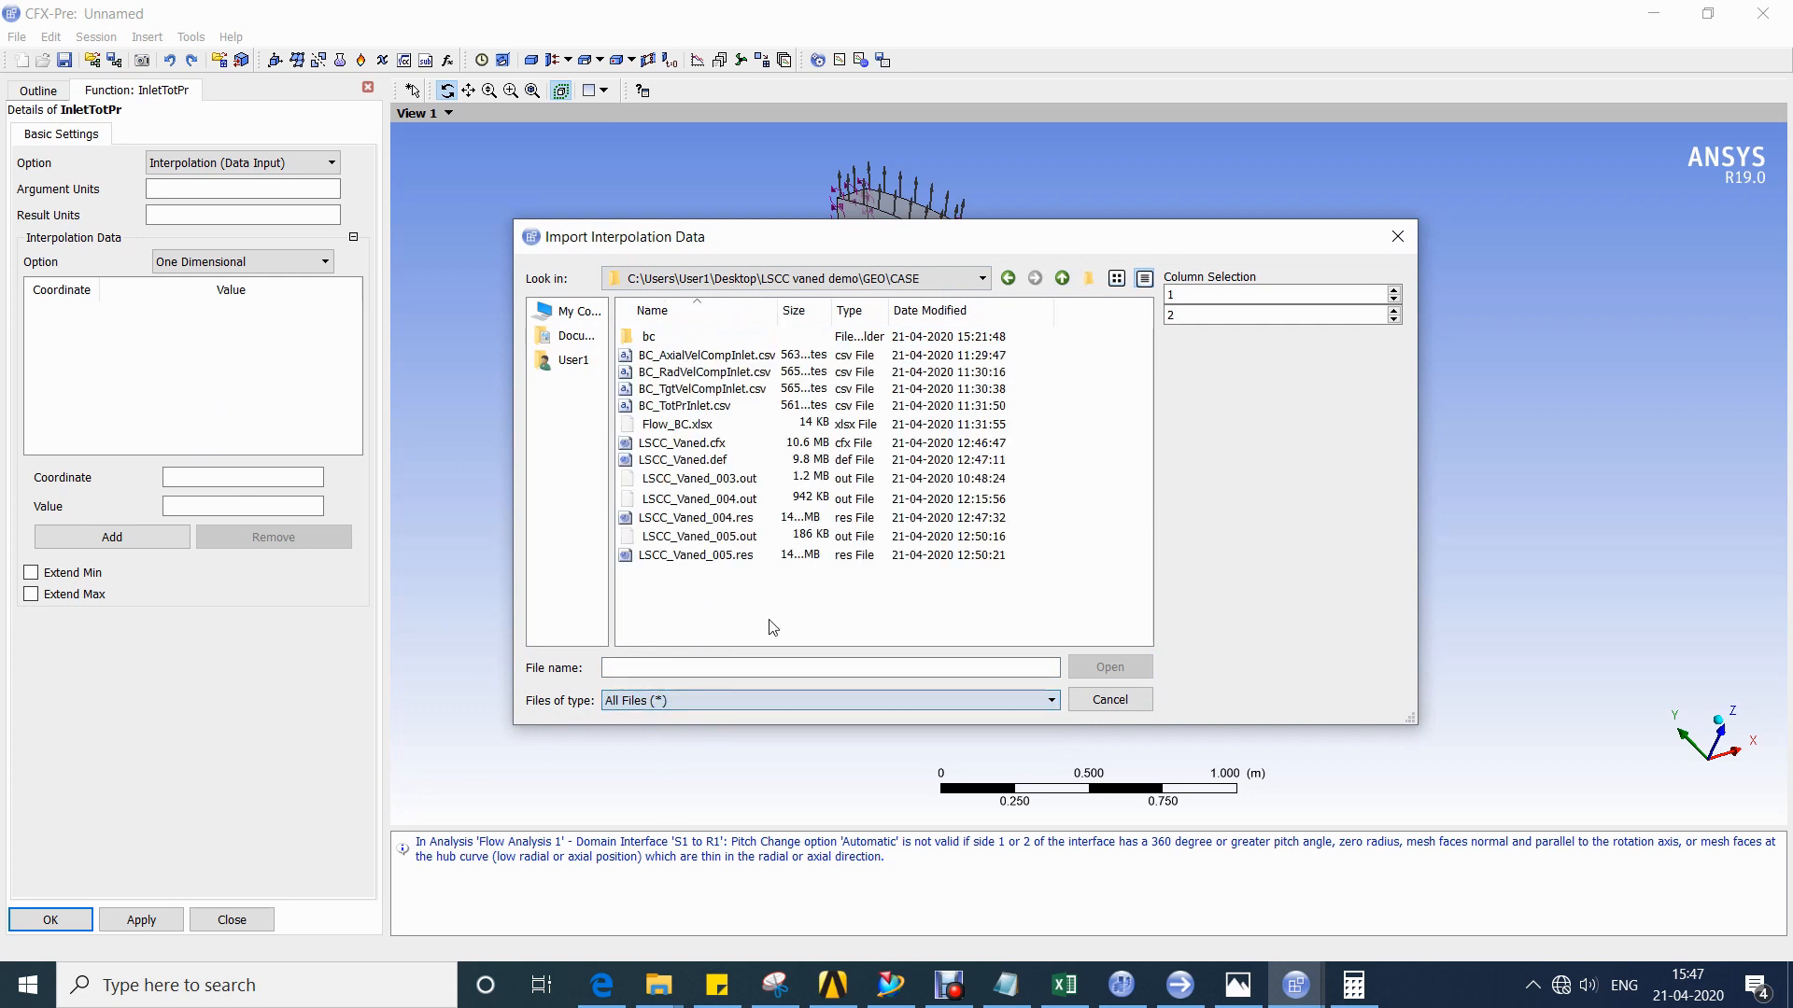
pyautogui.doubleClick(673, 407)
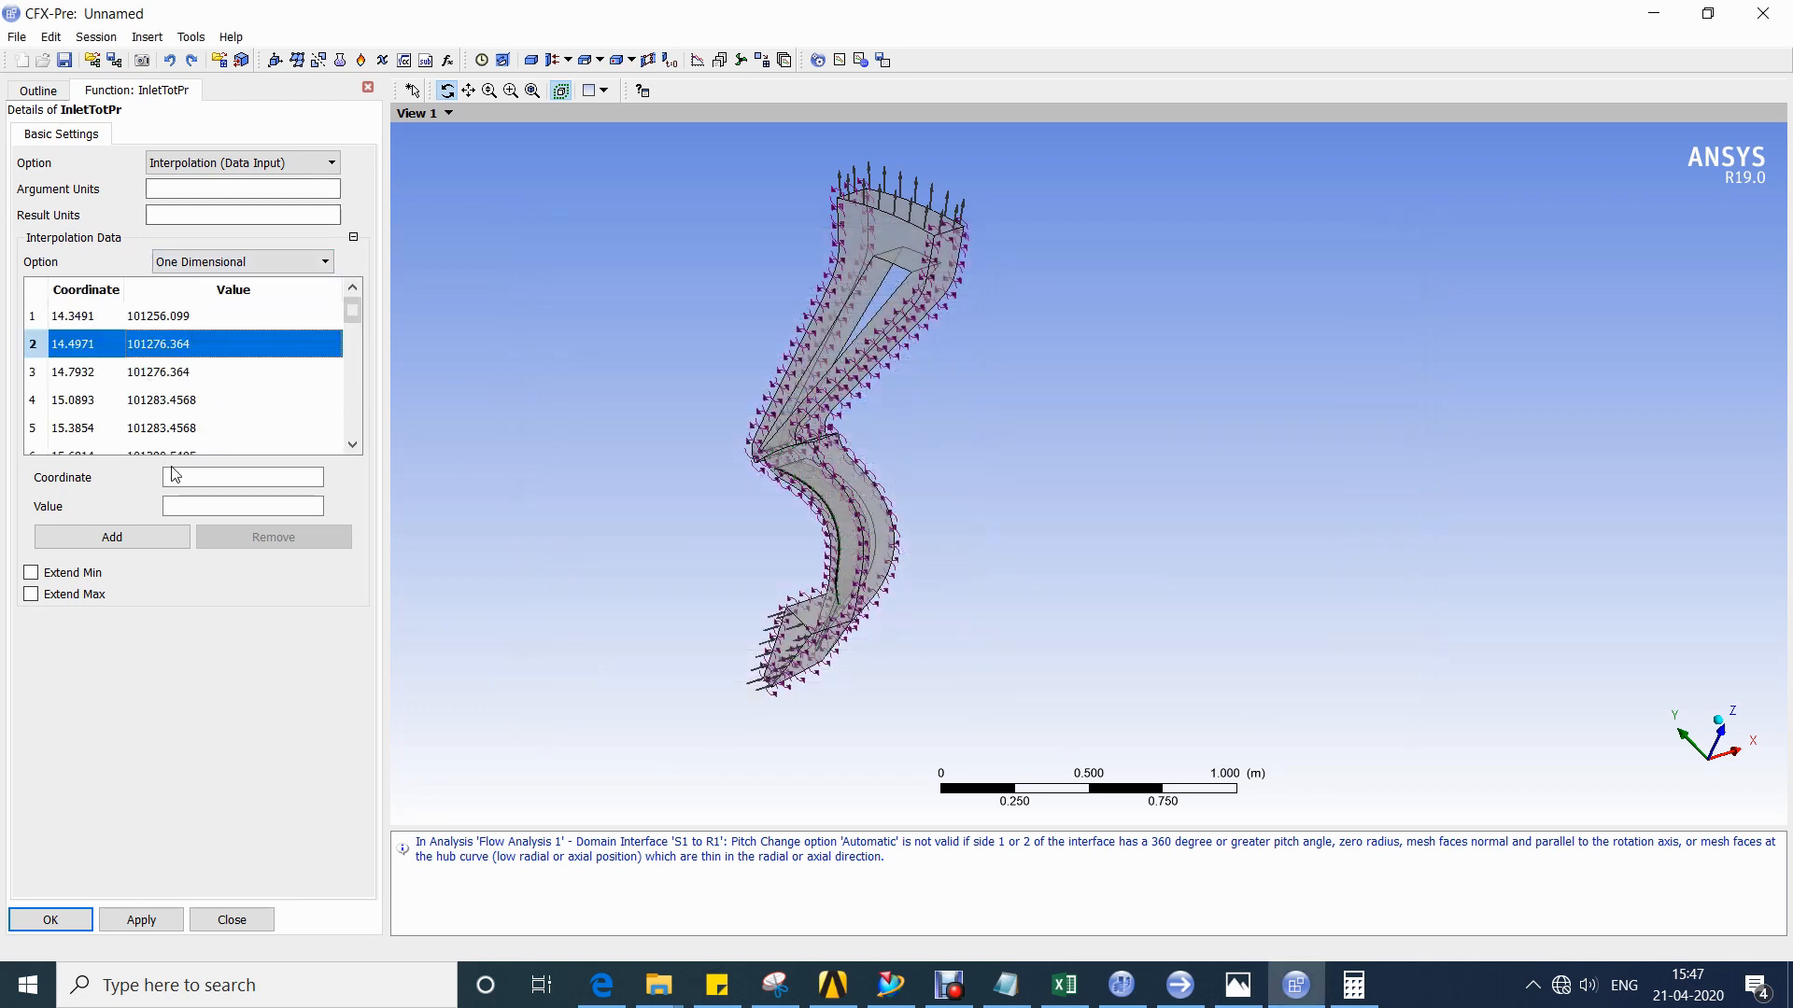
# Set InletTotPr's argument units to [cm] and result units to [Pa], enable Extend Min and Extend Max, and save the function.
pyautogui.click(187, 184)
pyautogui.write('[d')
pyautogui.press('Tab')
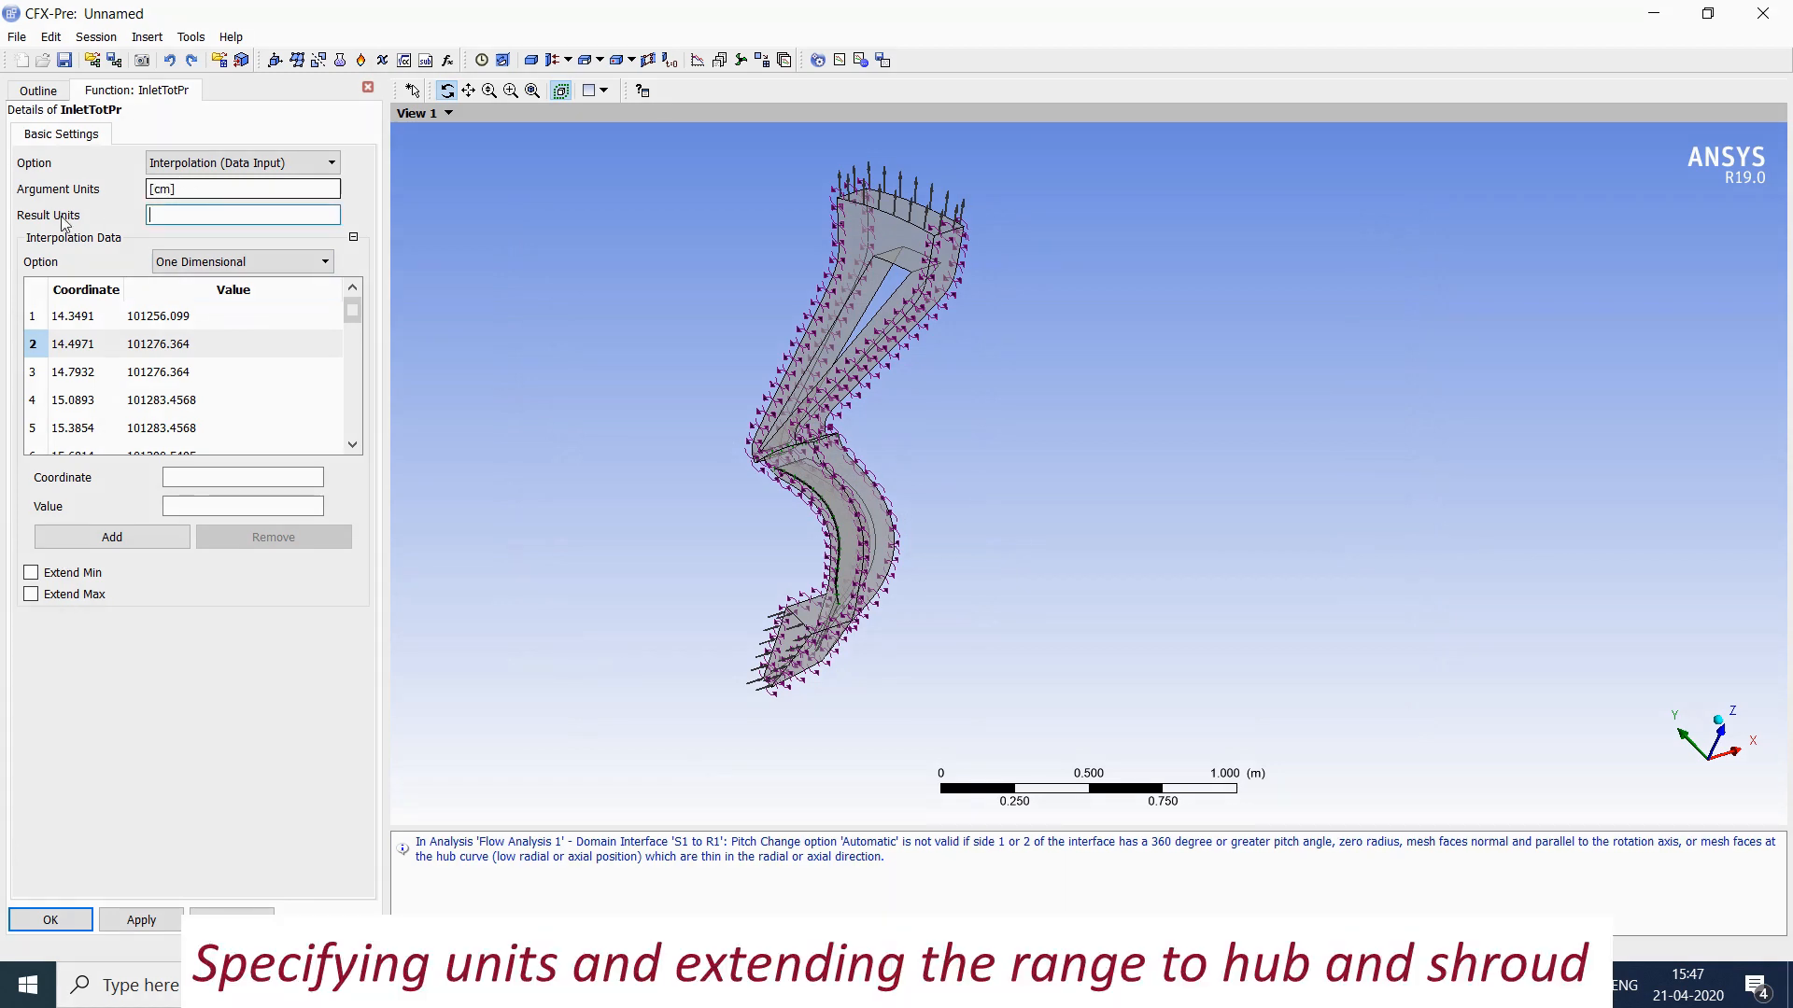
pyautogui.write('[Pa')
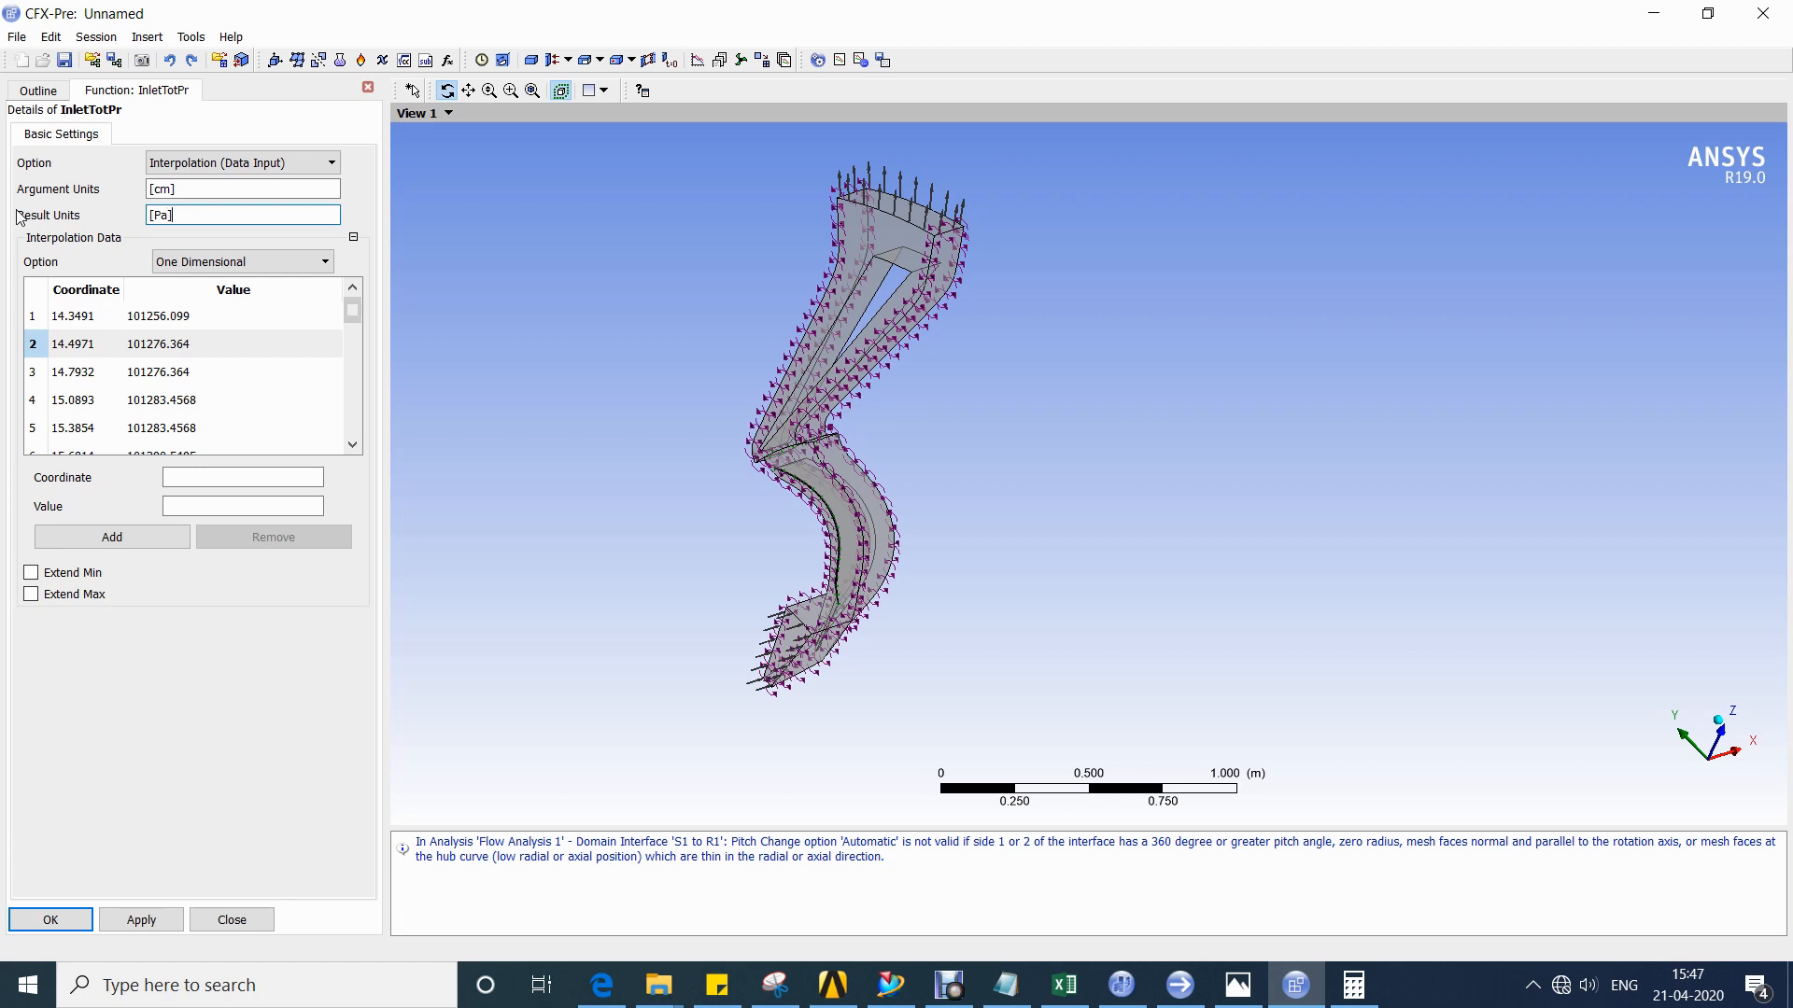
pyautogui.click(56, 573)
pyautogui.click(58, 595)
pyautogui.click(43, 922)
# Insert a user function named InletAxialVelComp for the inlet axial velocity component.
pyautogui.rightClick(173, 819)
pyautogui.moveTo(308, 830)
pyautogui.click(415, 834)
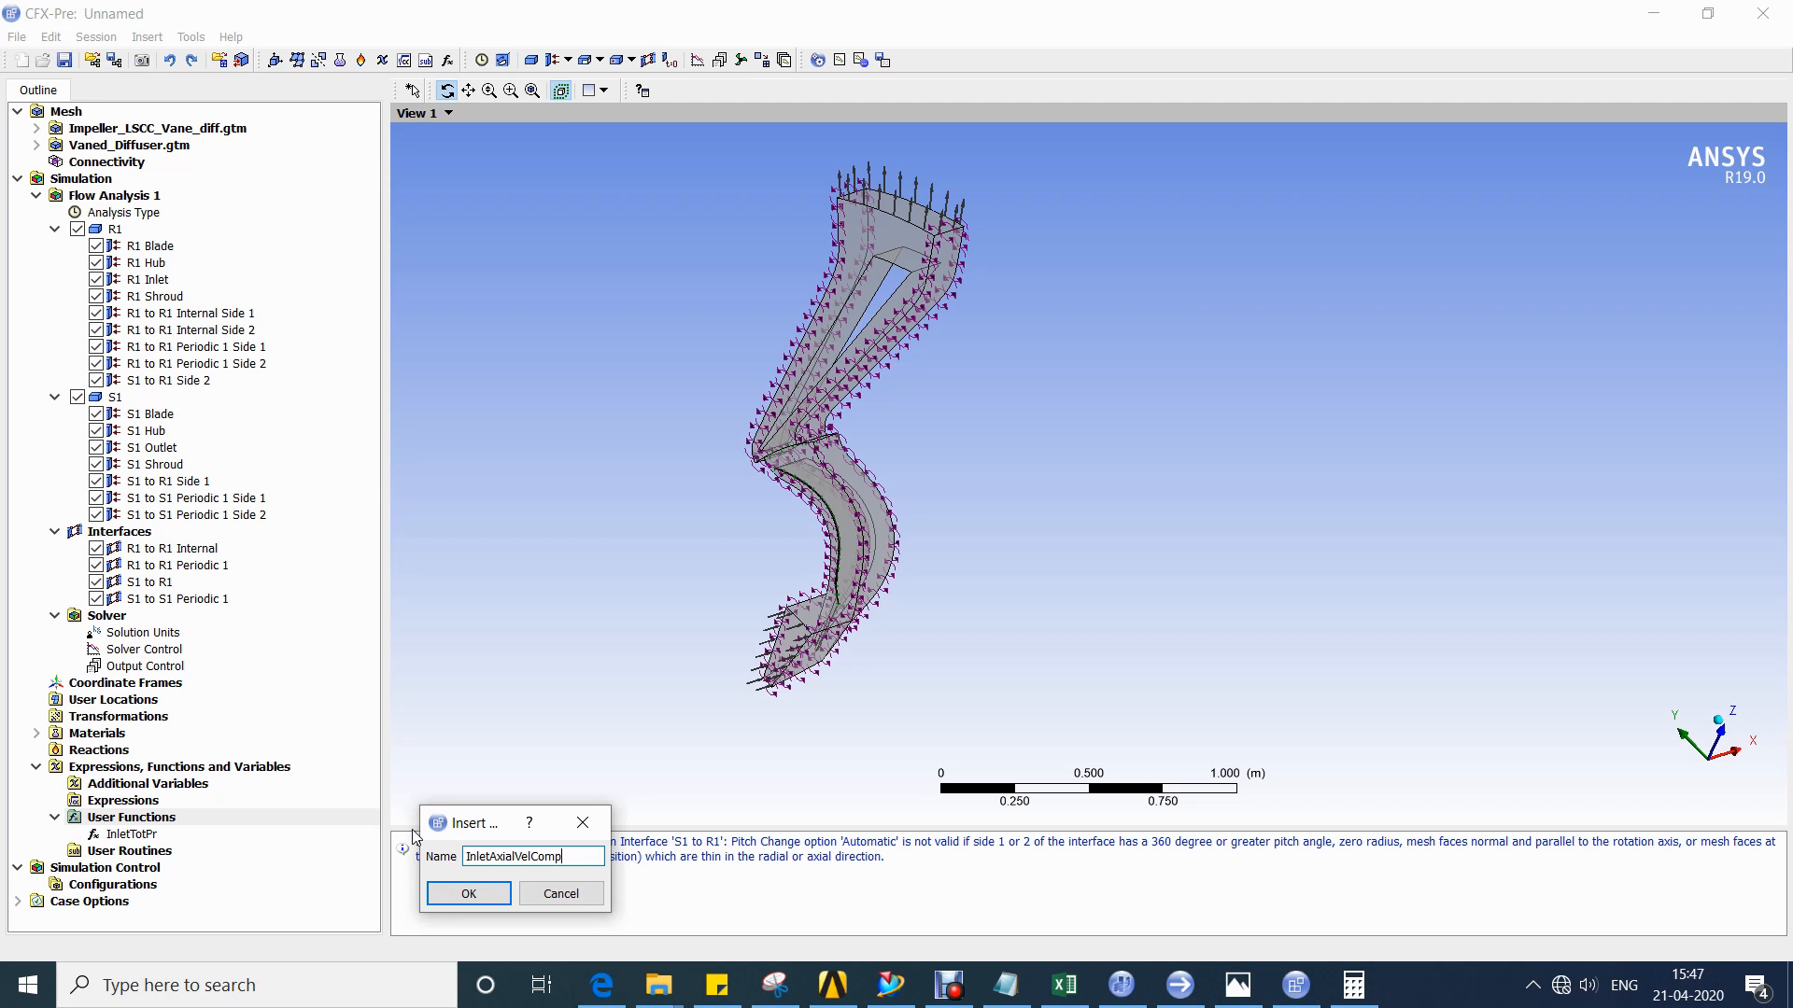
pyautogui.press('Return')
# Import BC_AxialVelCompInlet.csv from the CASE folder as the one-dimensional interpolation data of InletAxialVelComp.
pyautogui.rightClick(181, 408)
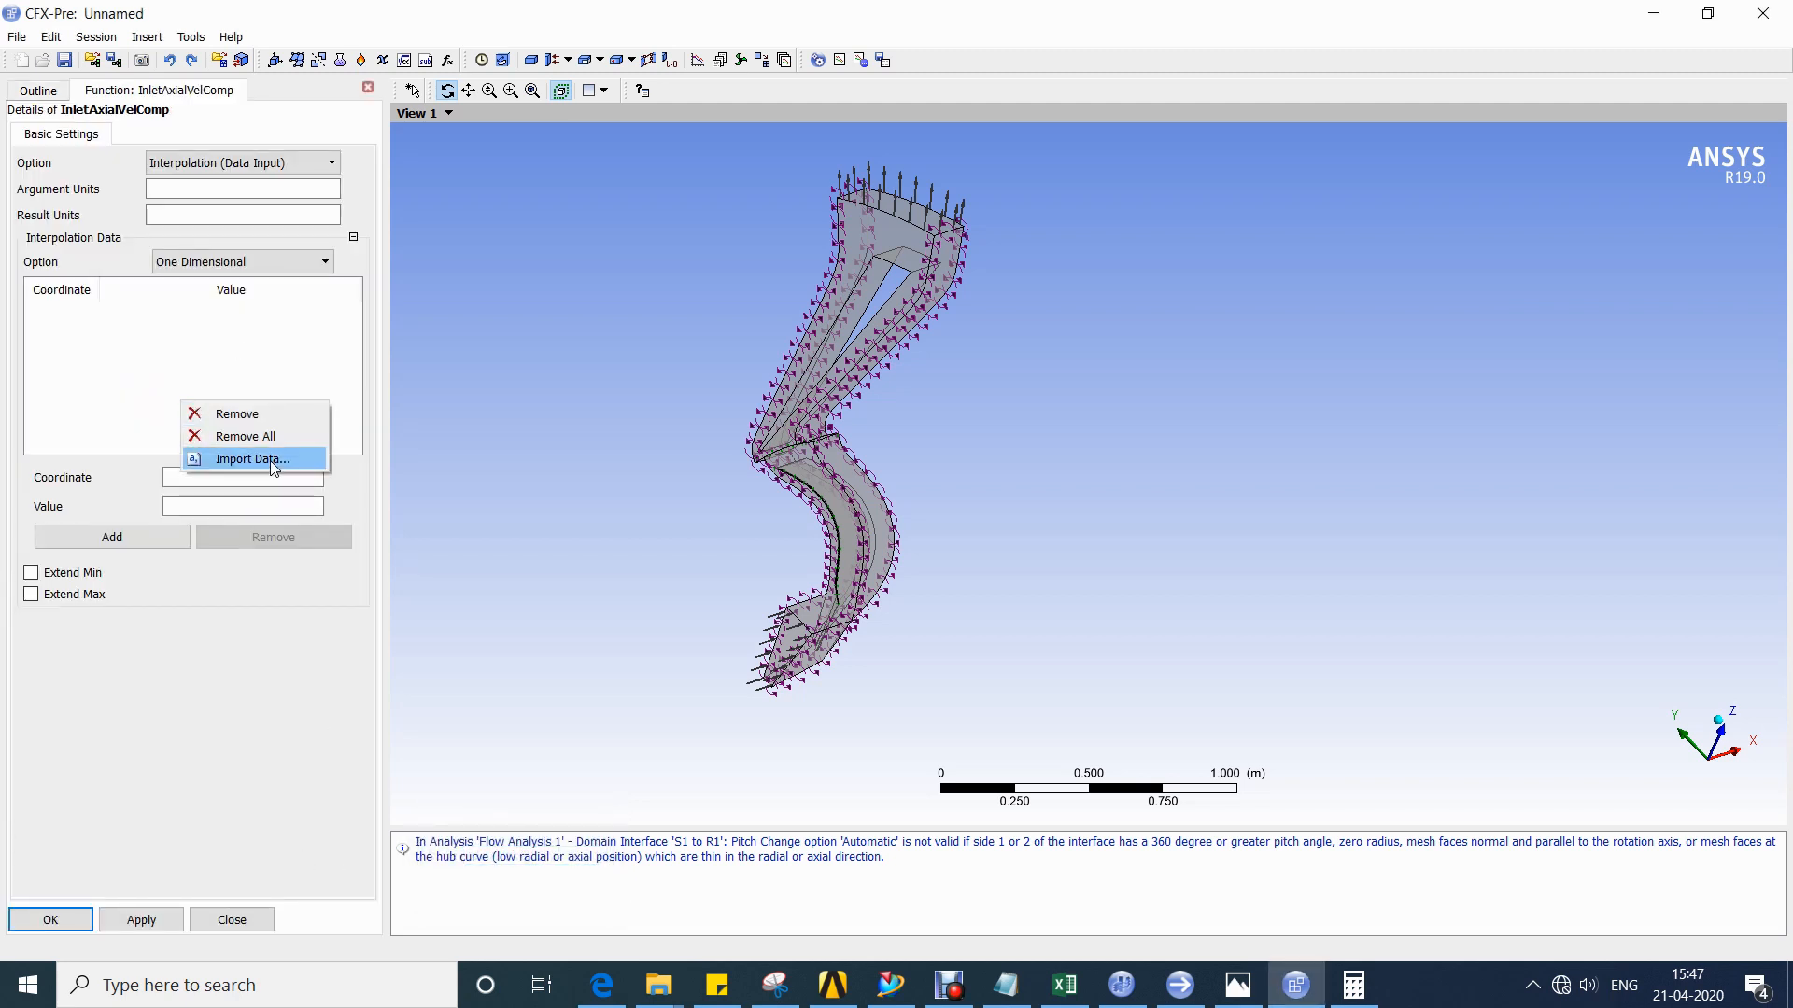
pyautogui.click(238, 457)
pyautogui.click(1008, 278)
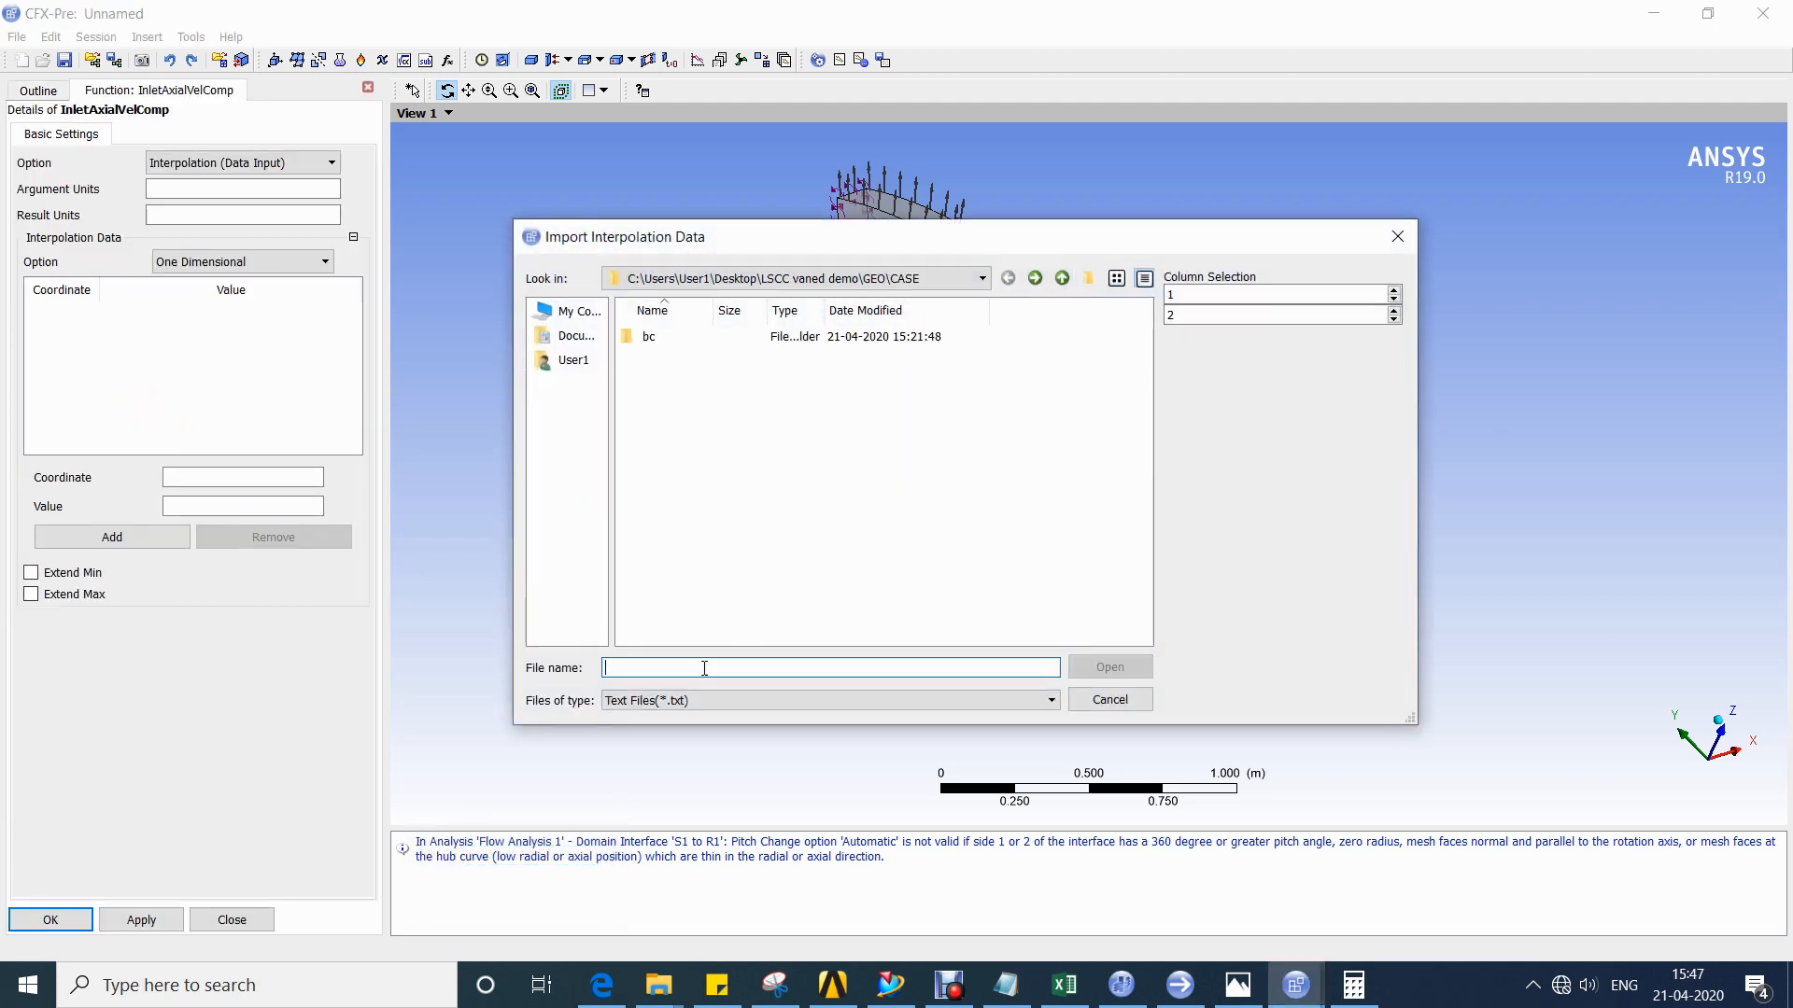
pyautogui.click(658, 702)
pyautogui.click(658, 748)
pyautogui.doubleClick(627, 364)
# Set InletAxialVelComp's argument units to [cm] and result units to [], enable Extend Min and Extend Max, and save the function.
pyautogui.click(178, 187)
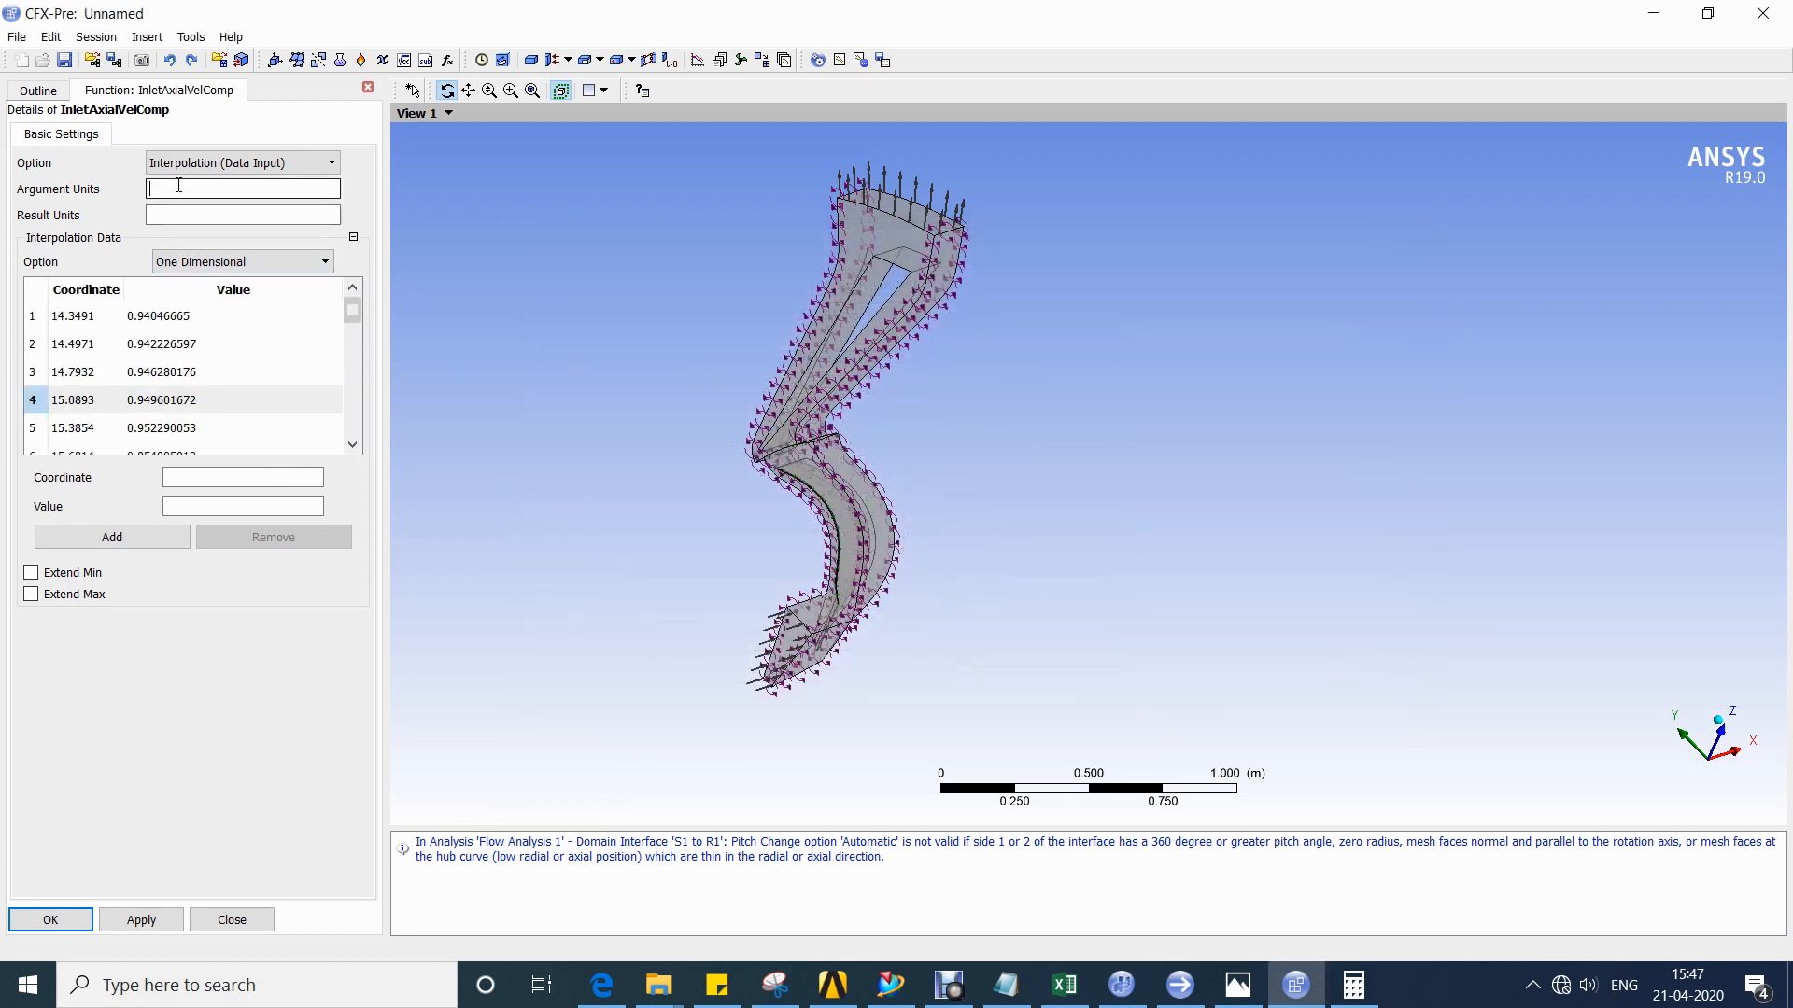
pyautogui.press('Tab')
pyautogui.click(82, 594)
pyautogui.click(86, 573)
pyautogui.click(68, 920)
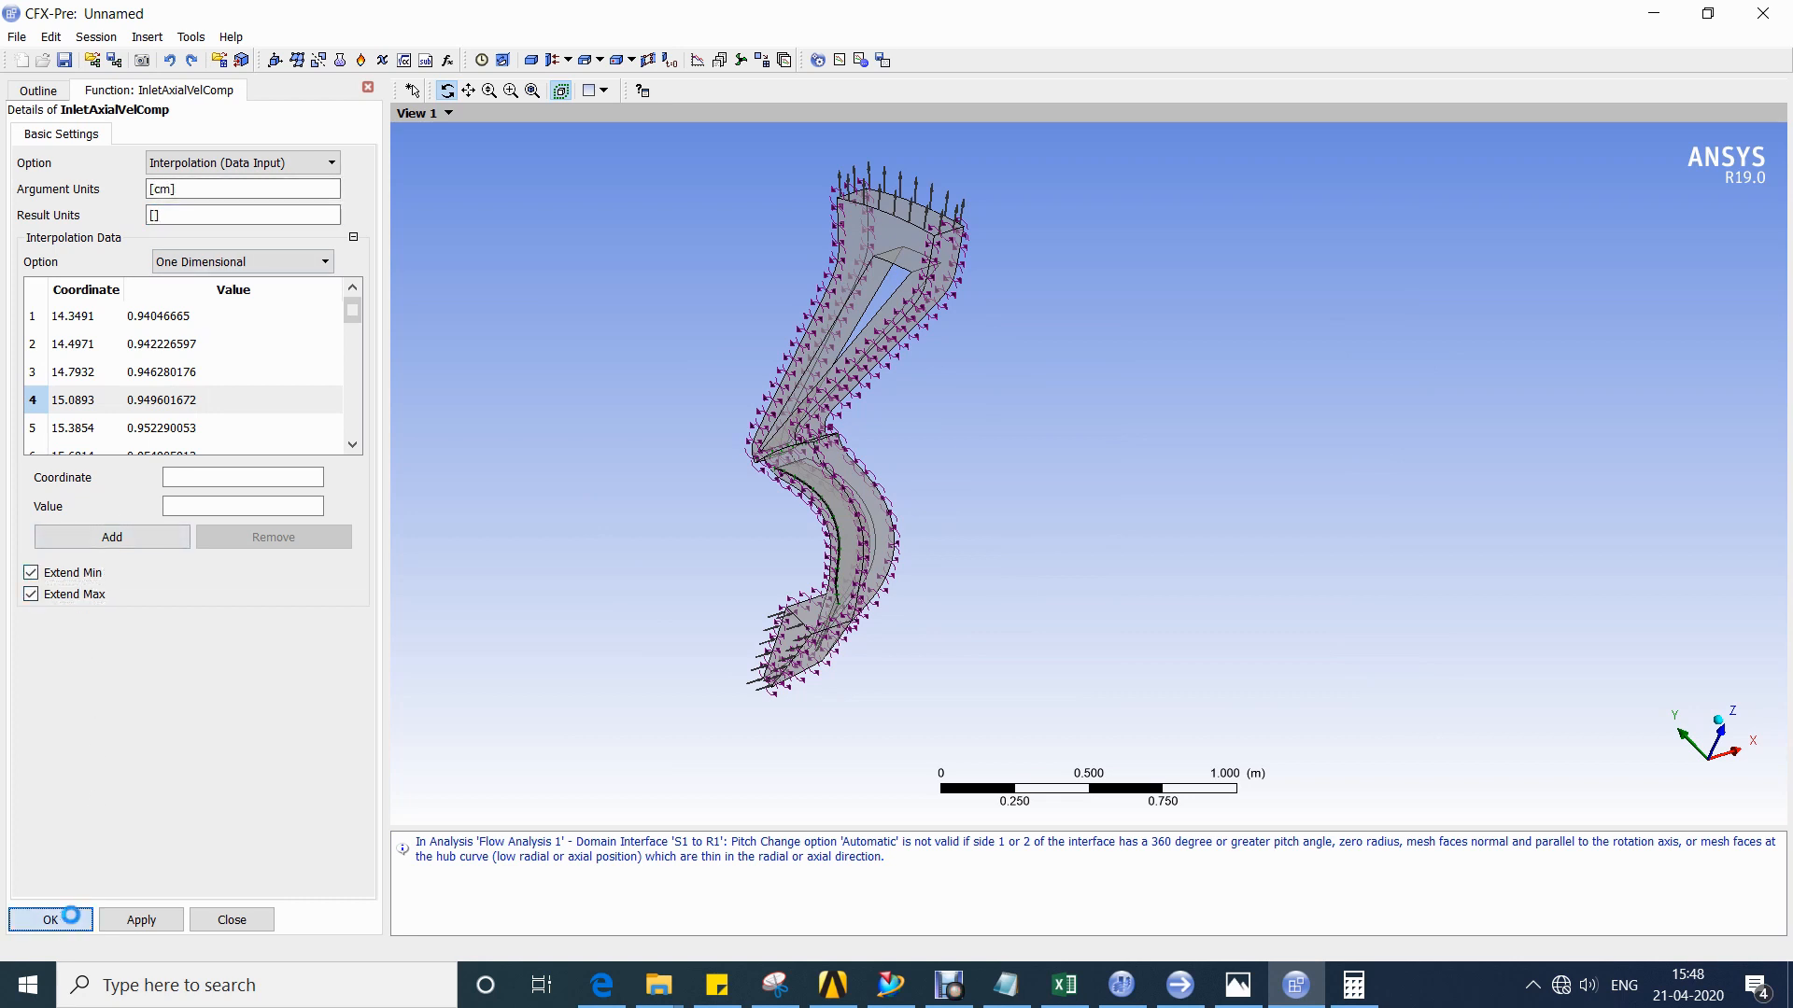
# Insert a user function named InletRadVelComp for the inlet radial velocity component.
pyautogui.rightClick(189, 820)
pyautogui.moveTo(252, 833)
pyautogui.click(438, 838)
pyautogui.write('InletRadVelComp')
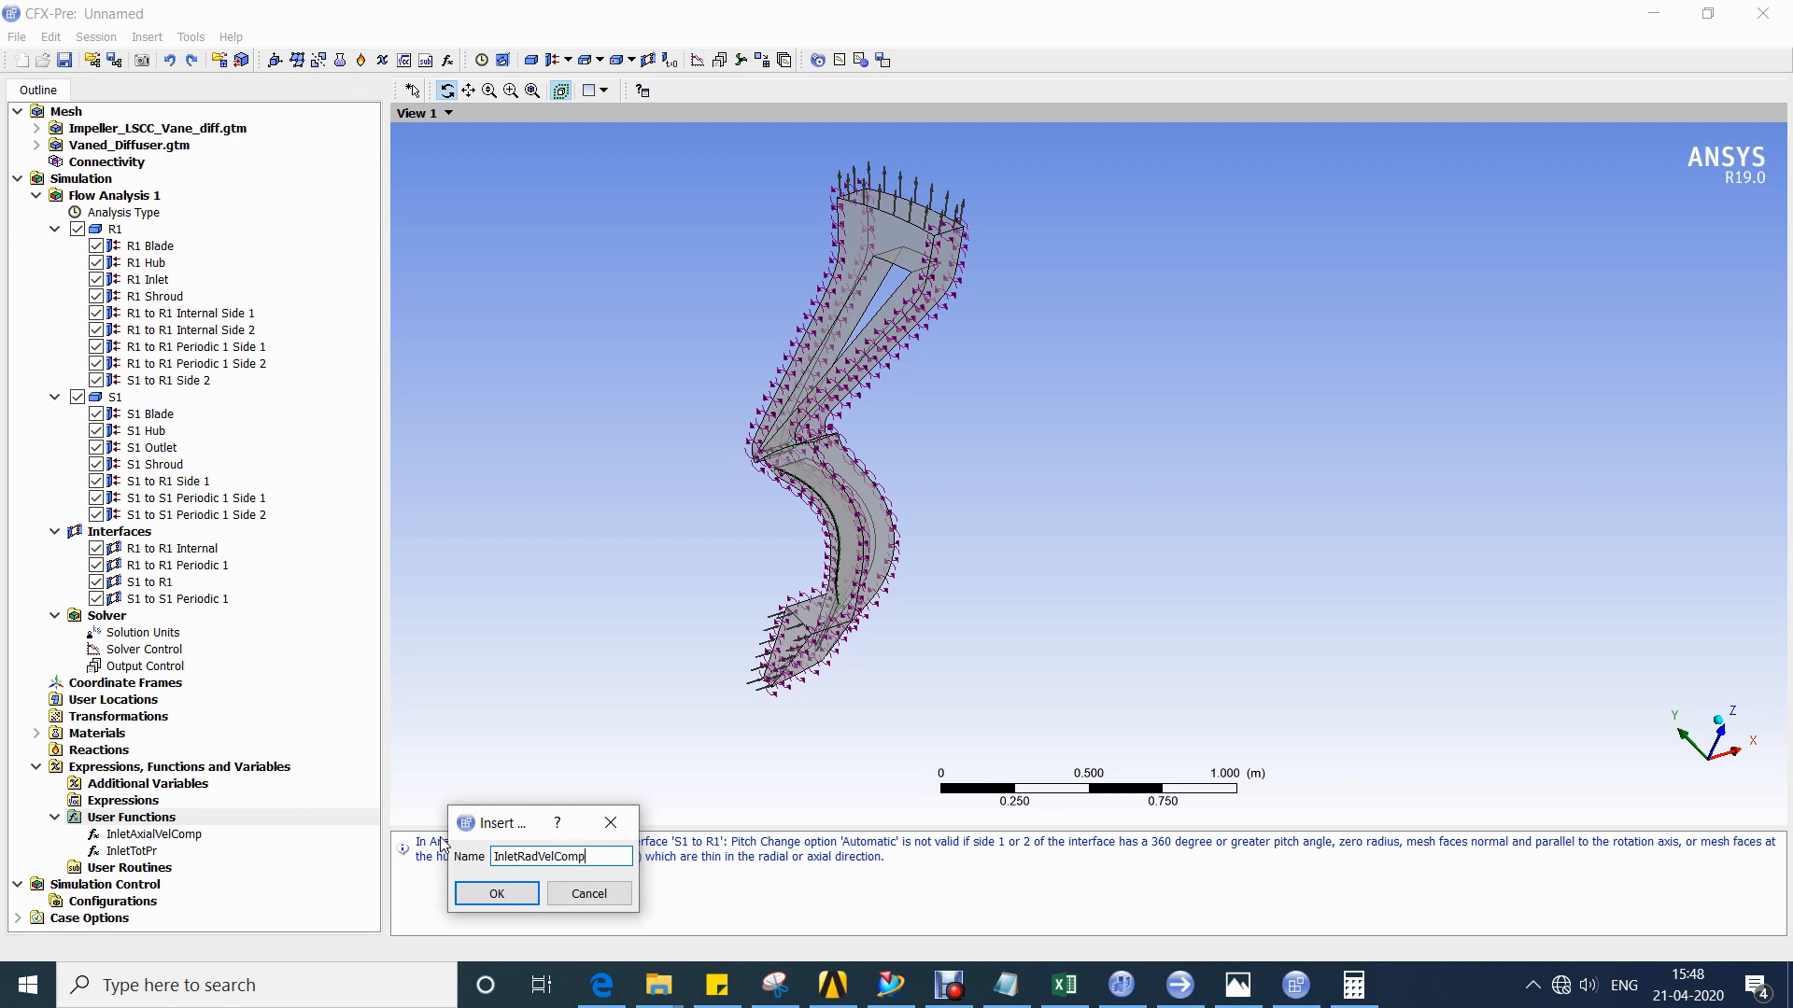
pyautogui.press('Return')
# Import BC_RadVelCompInlet.csv from the CASE folder as the one-dimensional interpolation data of InletRadVelComp.
pyautogui.rightClick(154, 379)
pyautogui.click(191, 429)
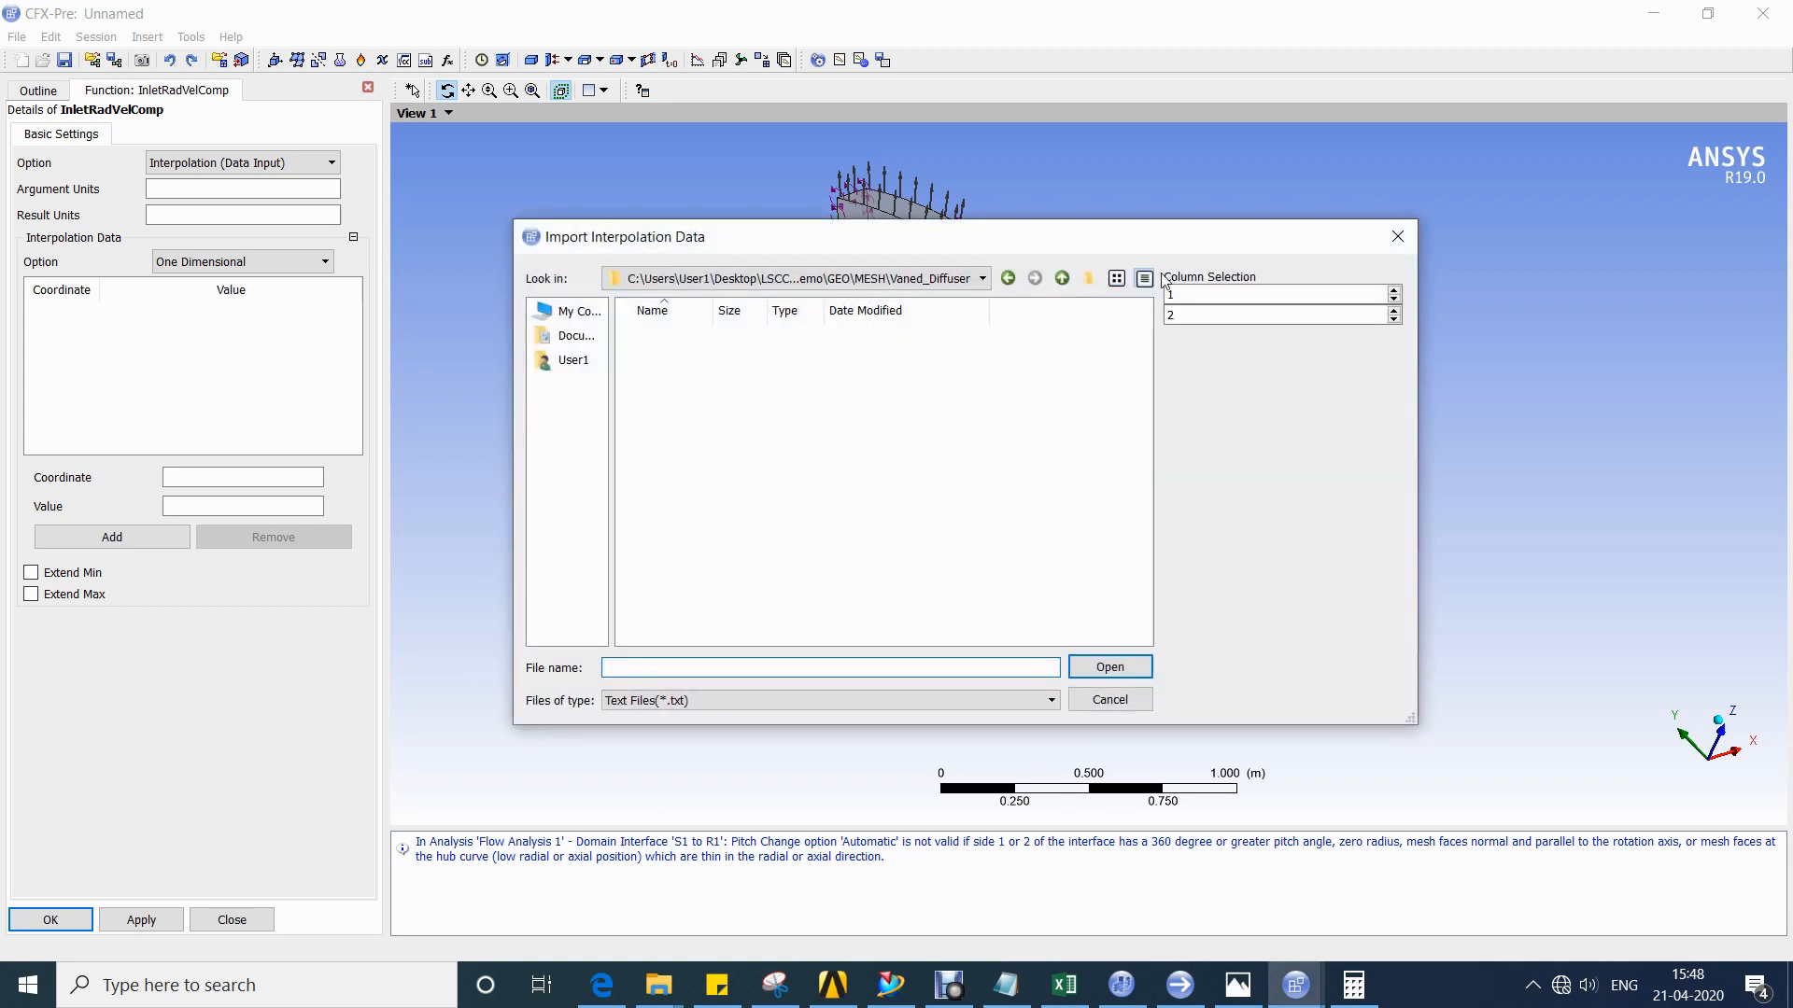
pyautogui.click(1008, 278)
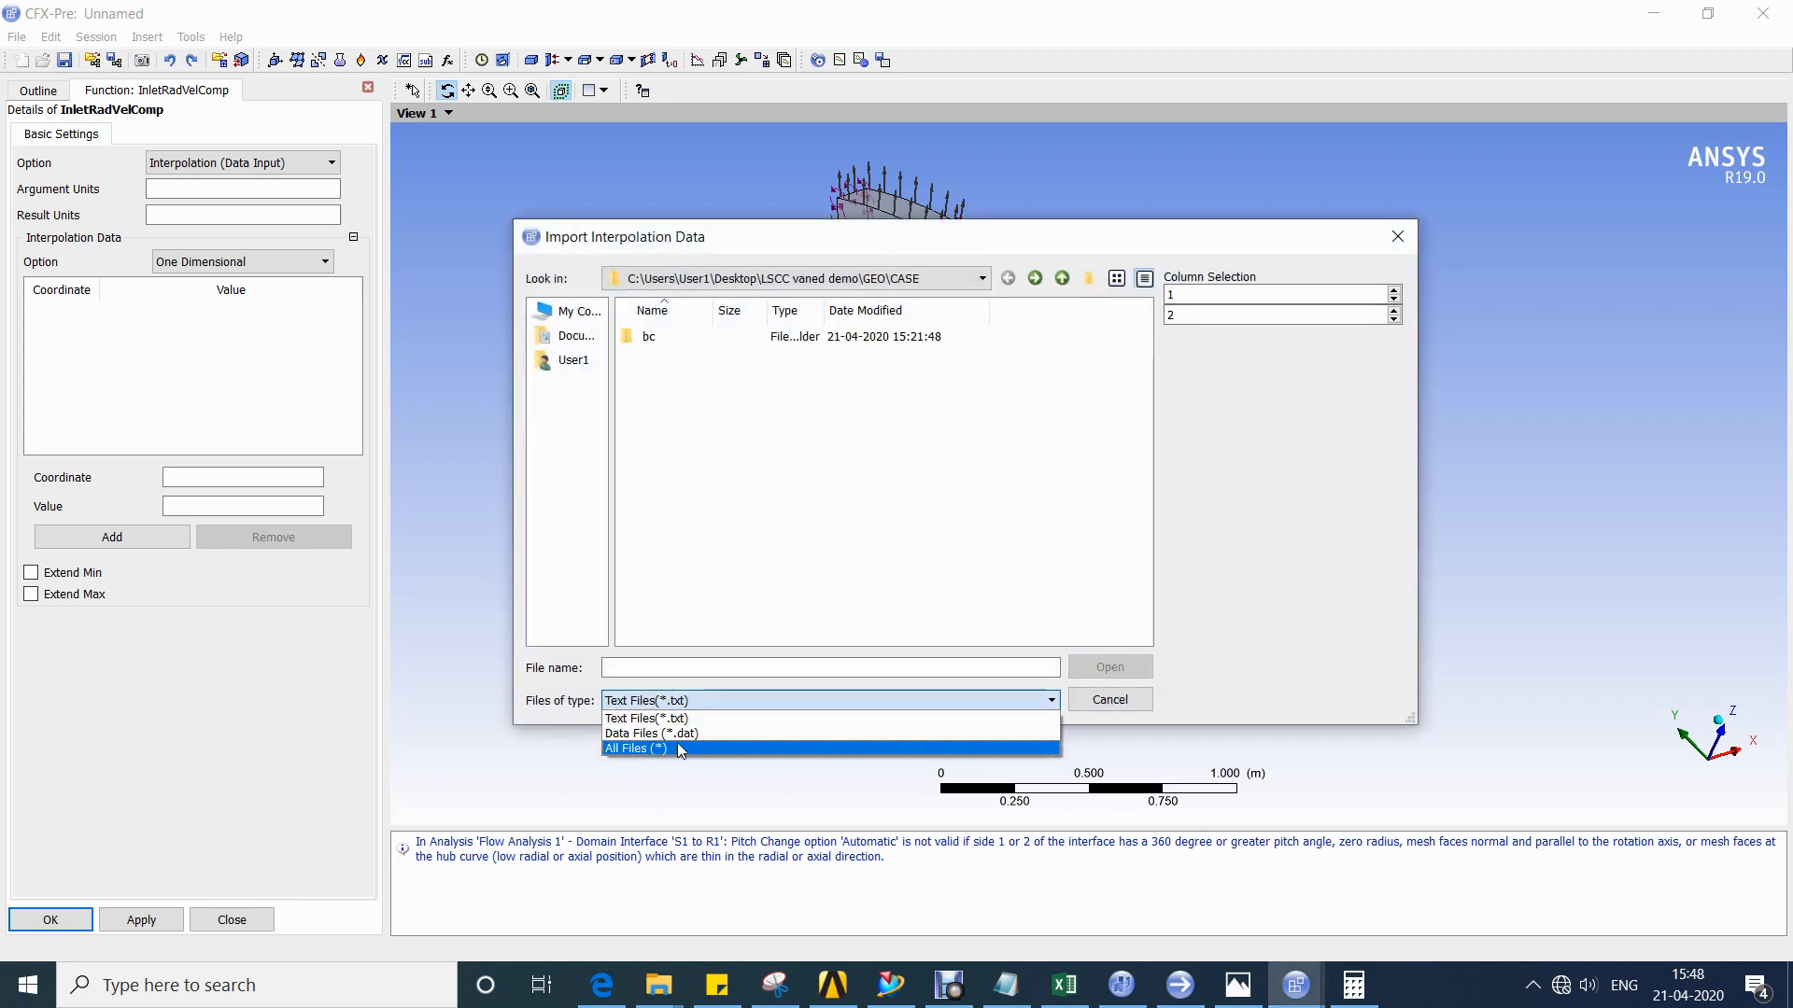
pyautogui.click(653, 748)
pyautogui.doubleClick(684, 372)
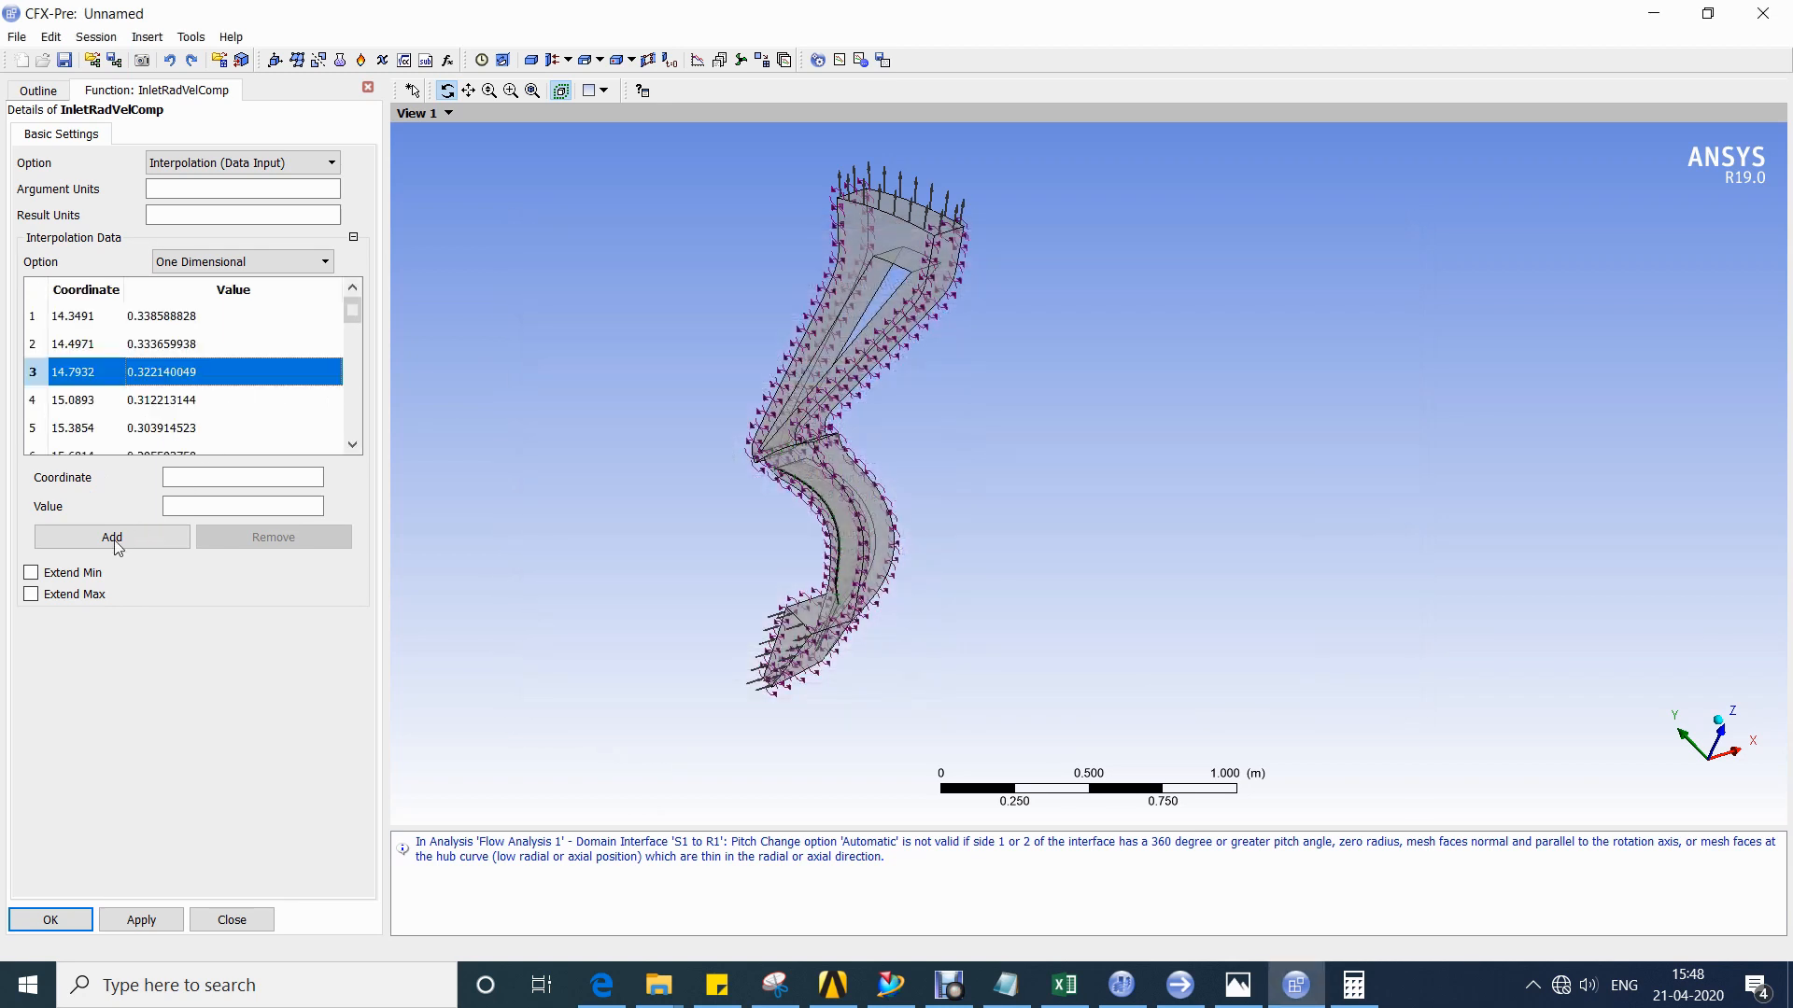
# Enable Extend Min and Extend Max for InletRadVelComp, set argument units to [cm] and result units to [], and save it.
pyautogui.click(77, 573)
pyautogui.click(69, 596)
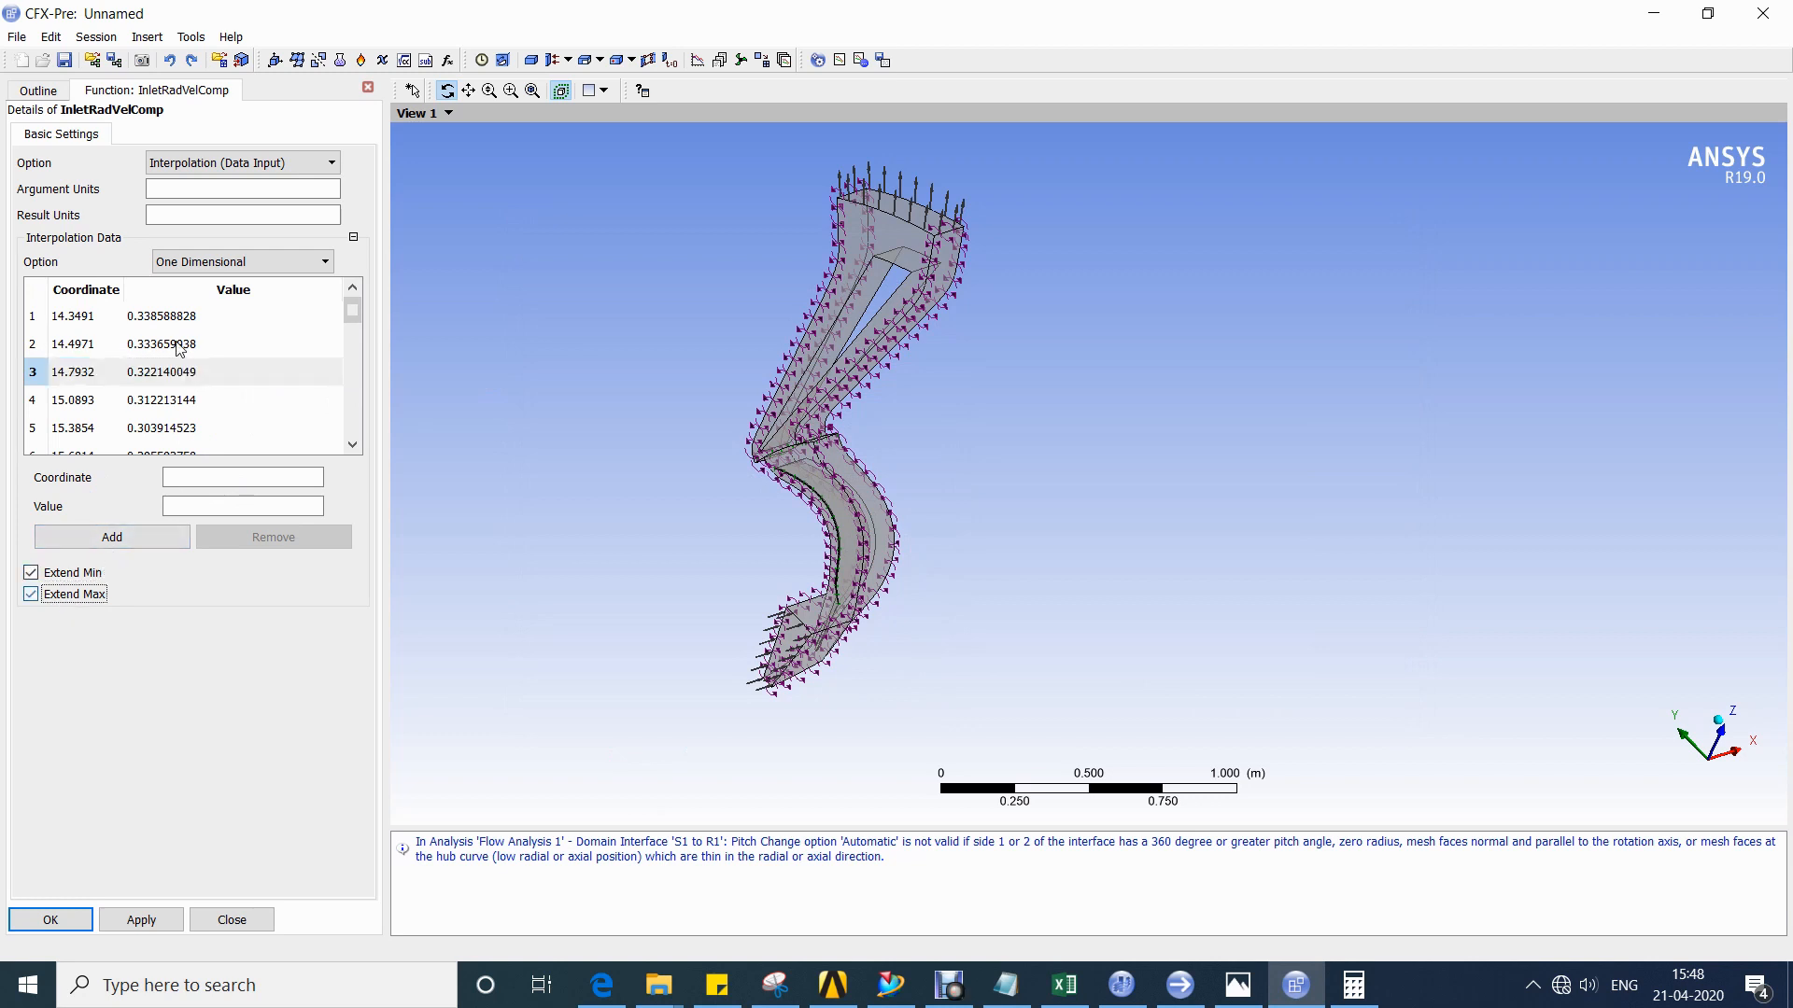
pyautogui.click(160, 190)
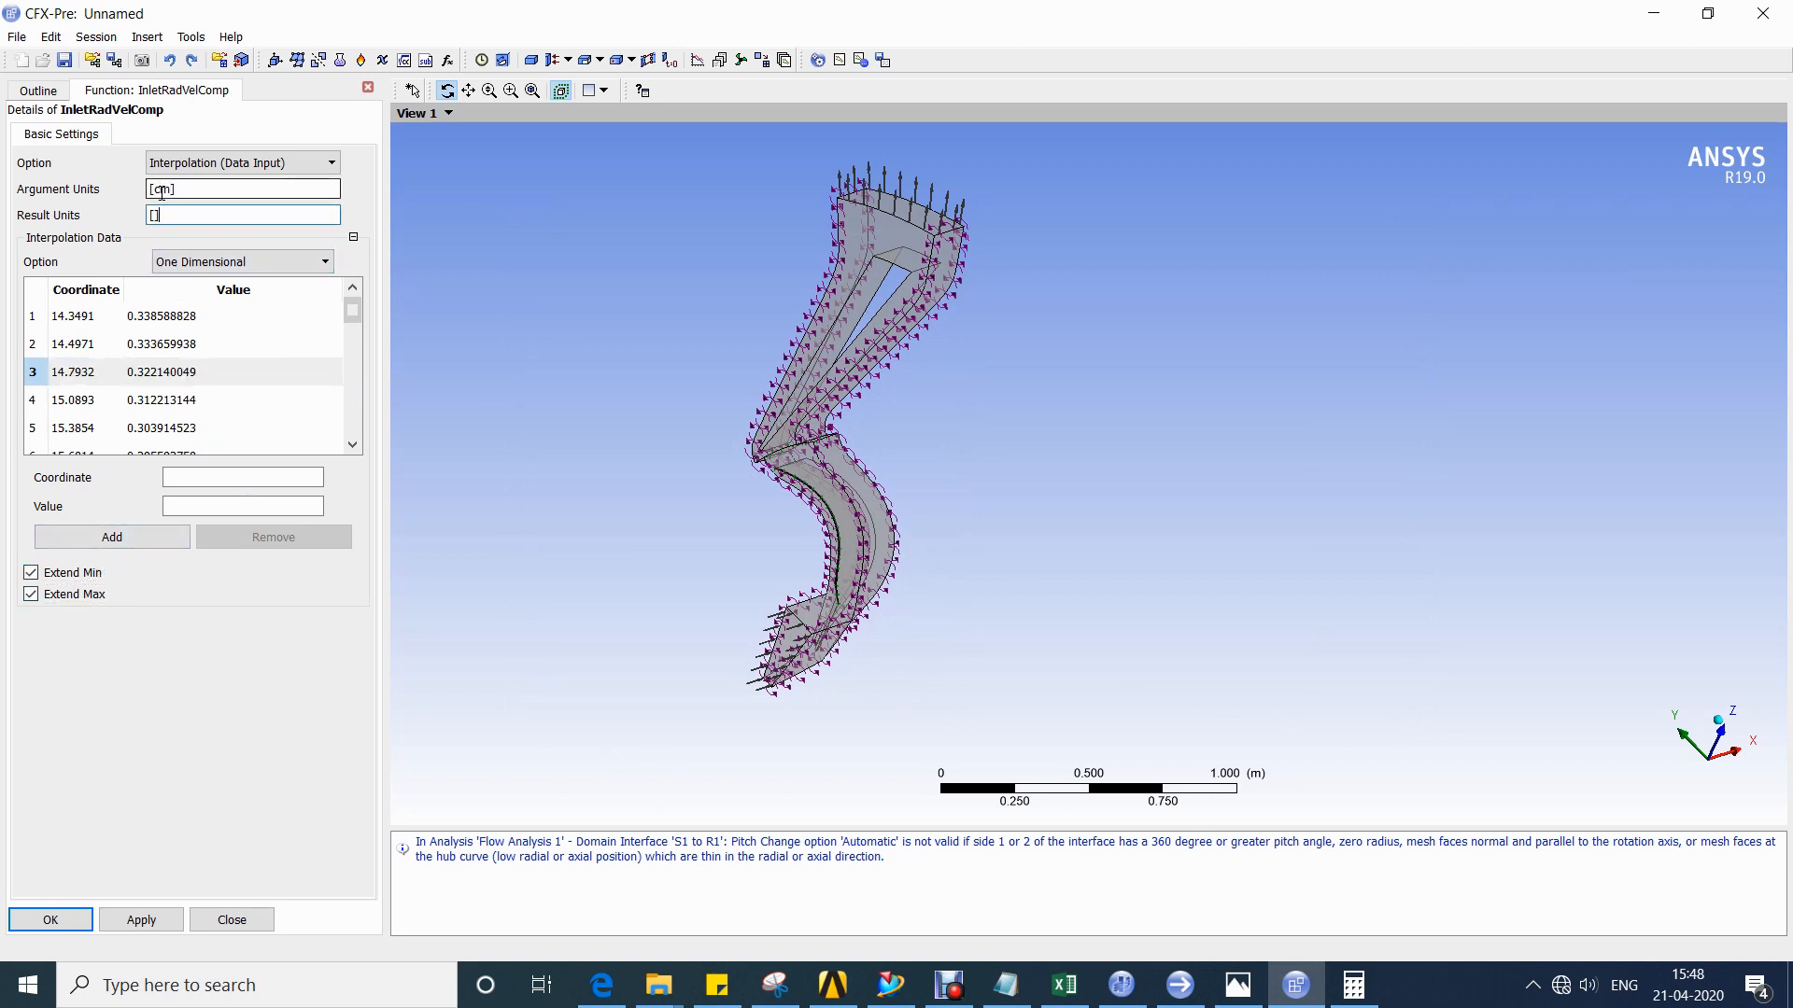
pyautogui.click(37, 923)
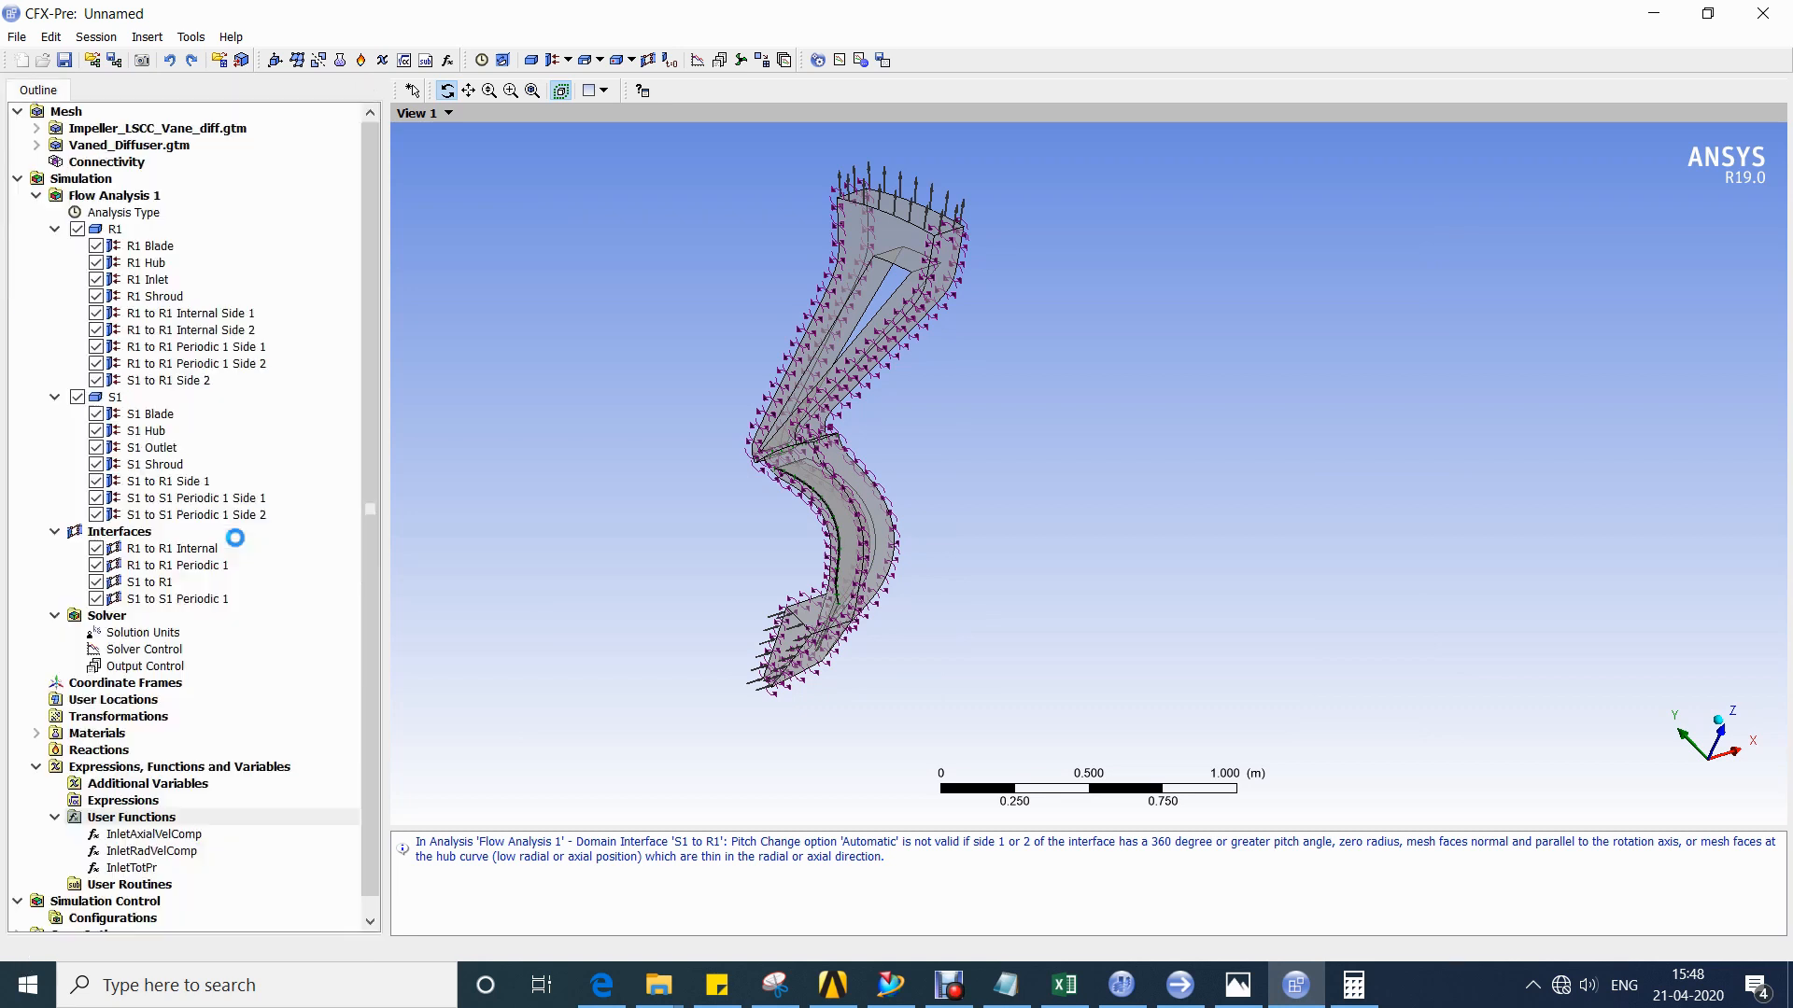
# Insert a user function named InletTgtVelComp for the inlet tangential velocity component.
pyautogui.rightClick(175, 819)
pyautogui.moveTo(355, 829)
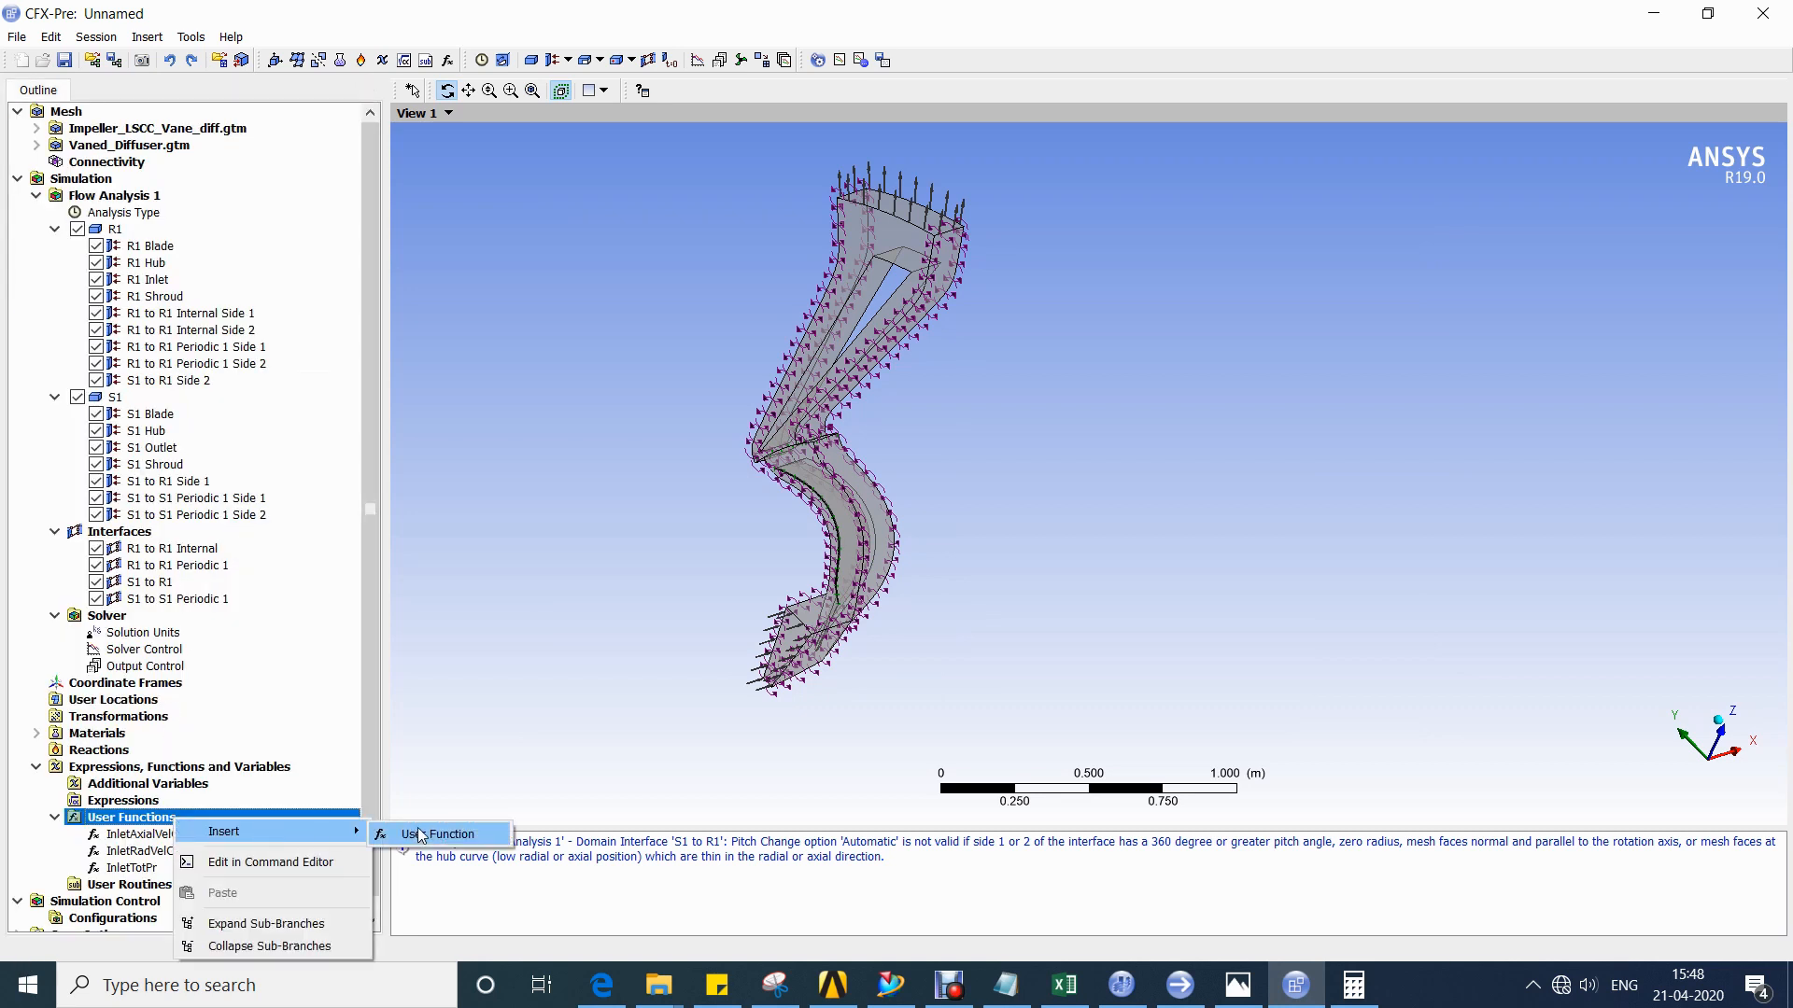
pyautogui.click(425, 829)
pyautogui.write('InletTgtVelComp')
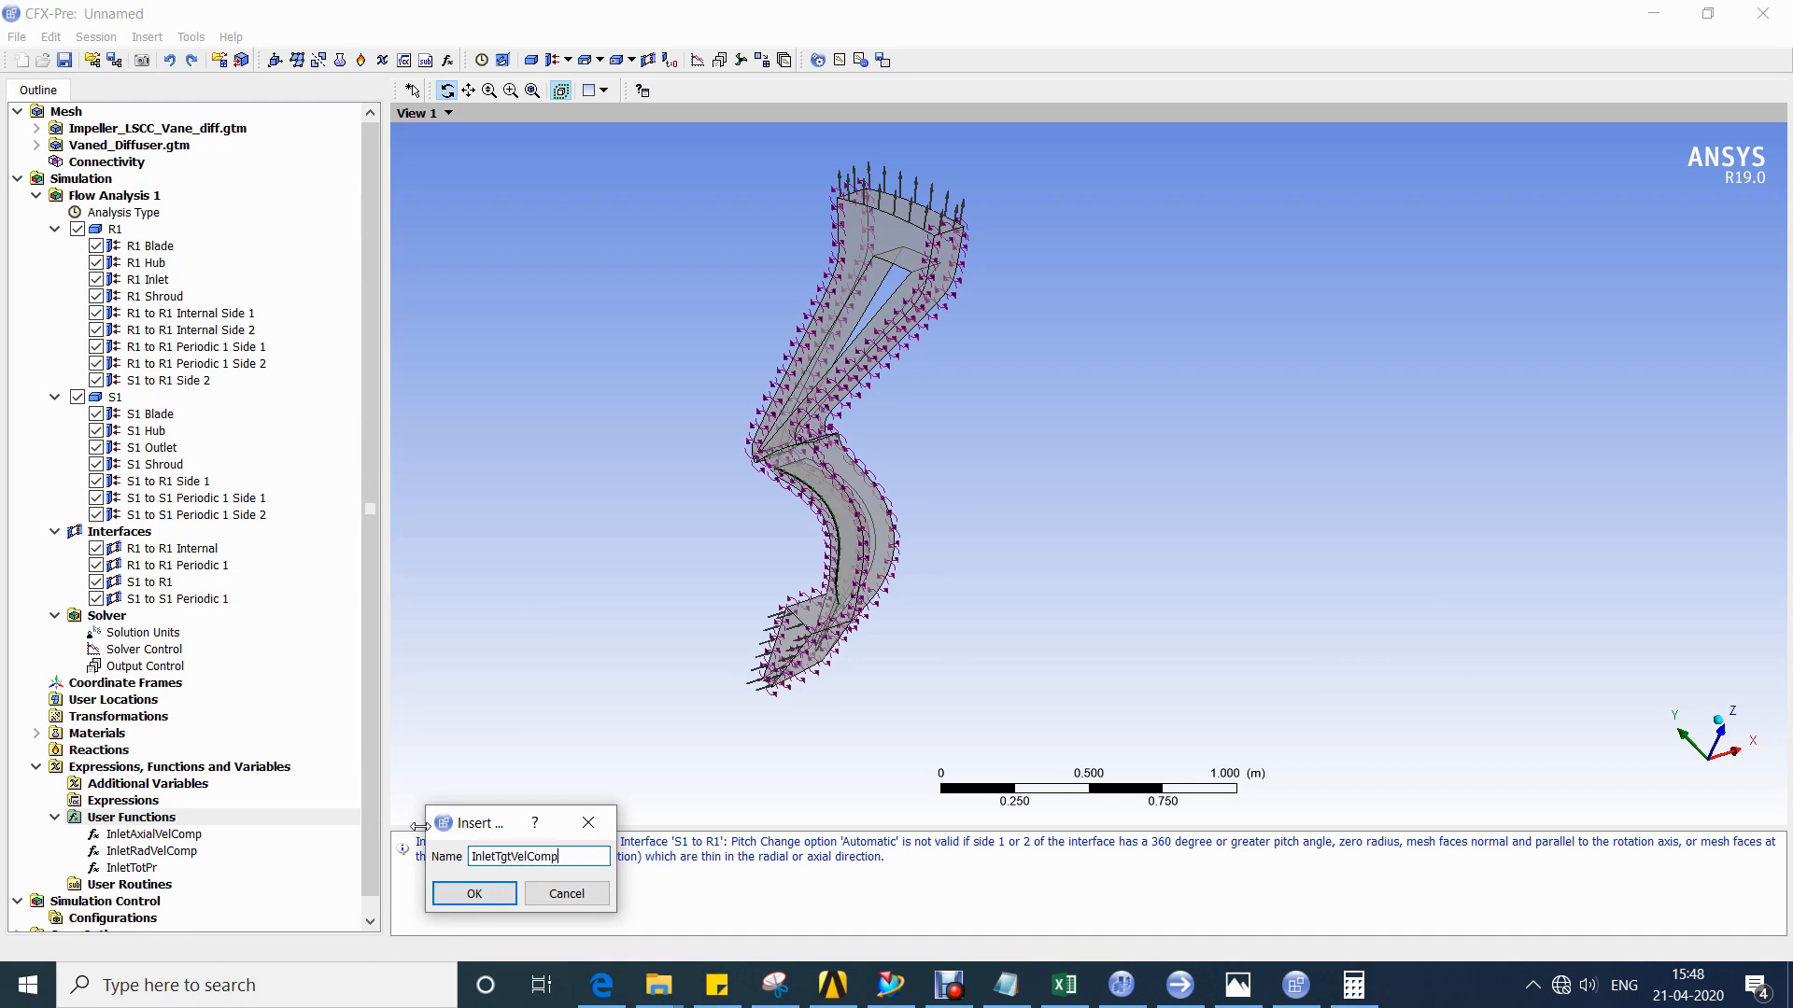
pyautogui.press('Return')
# Import BC_TgtVelCompInlet.csv from the CASE folder as the one-dimensional interpolation data of InletTgtVelComp.
pyautogui.rightClick(113, 368)
pyautogui.click(187, 425)
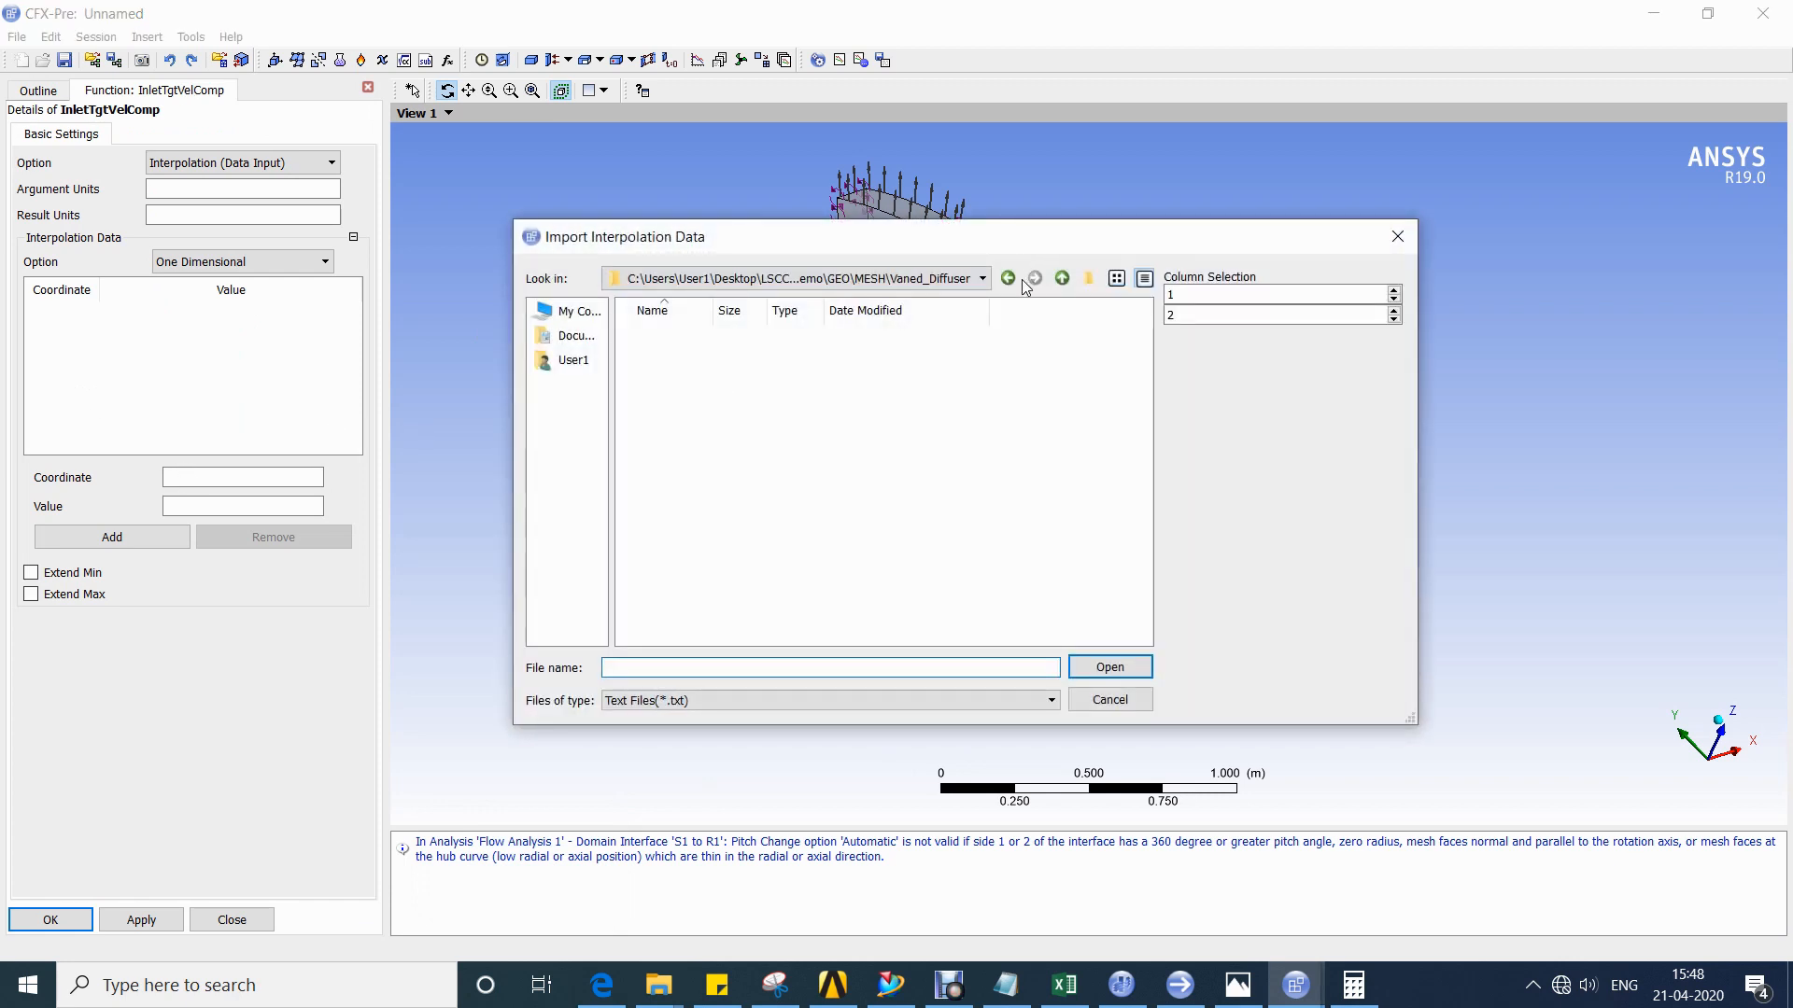
pyautogui.click(1006, 282)
pyautogui.click(740, 704)
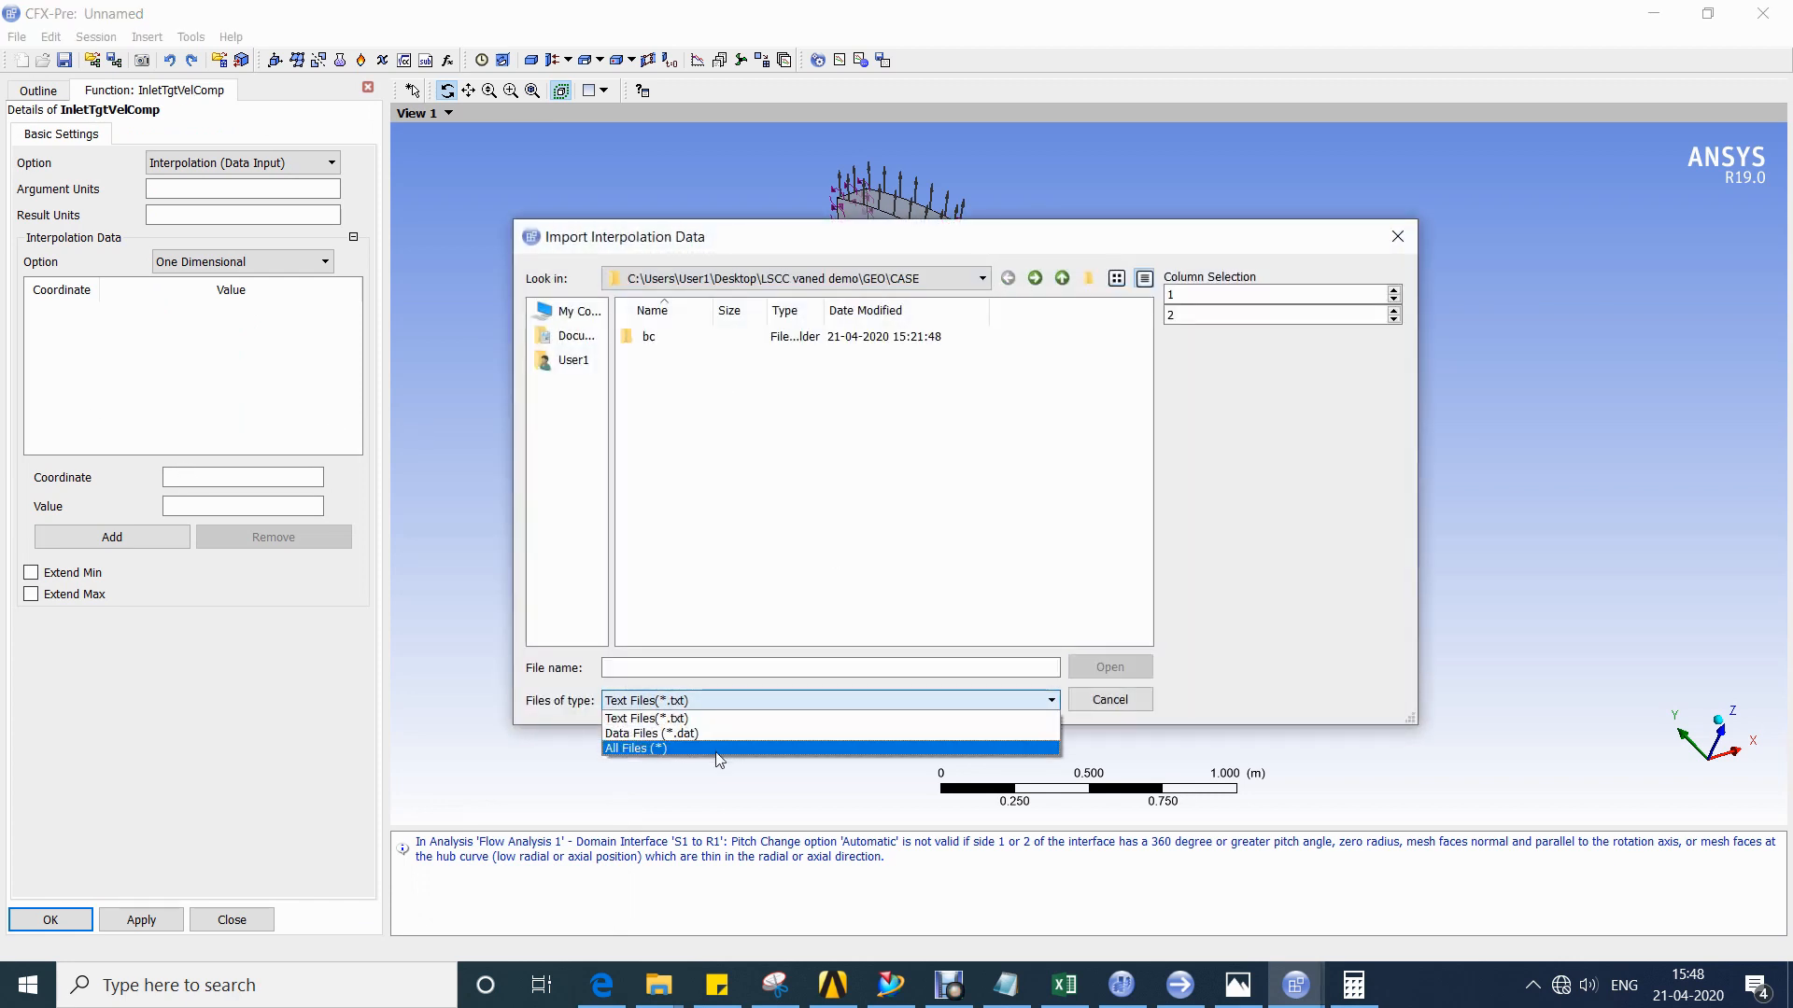
pyautogui.click(724, 750)
pyautogui.doubleClick(702, 388)
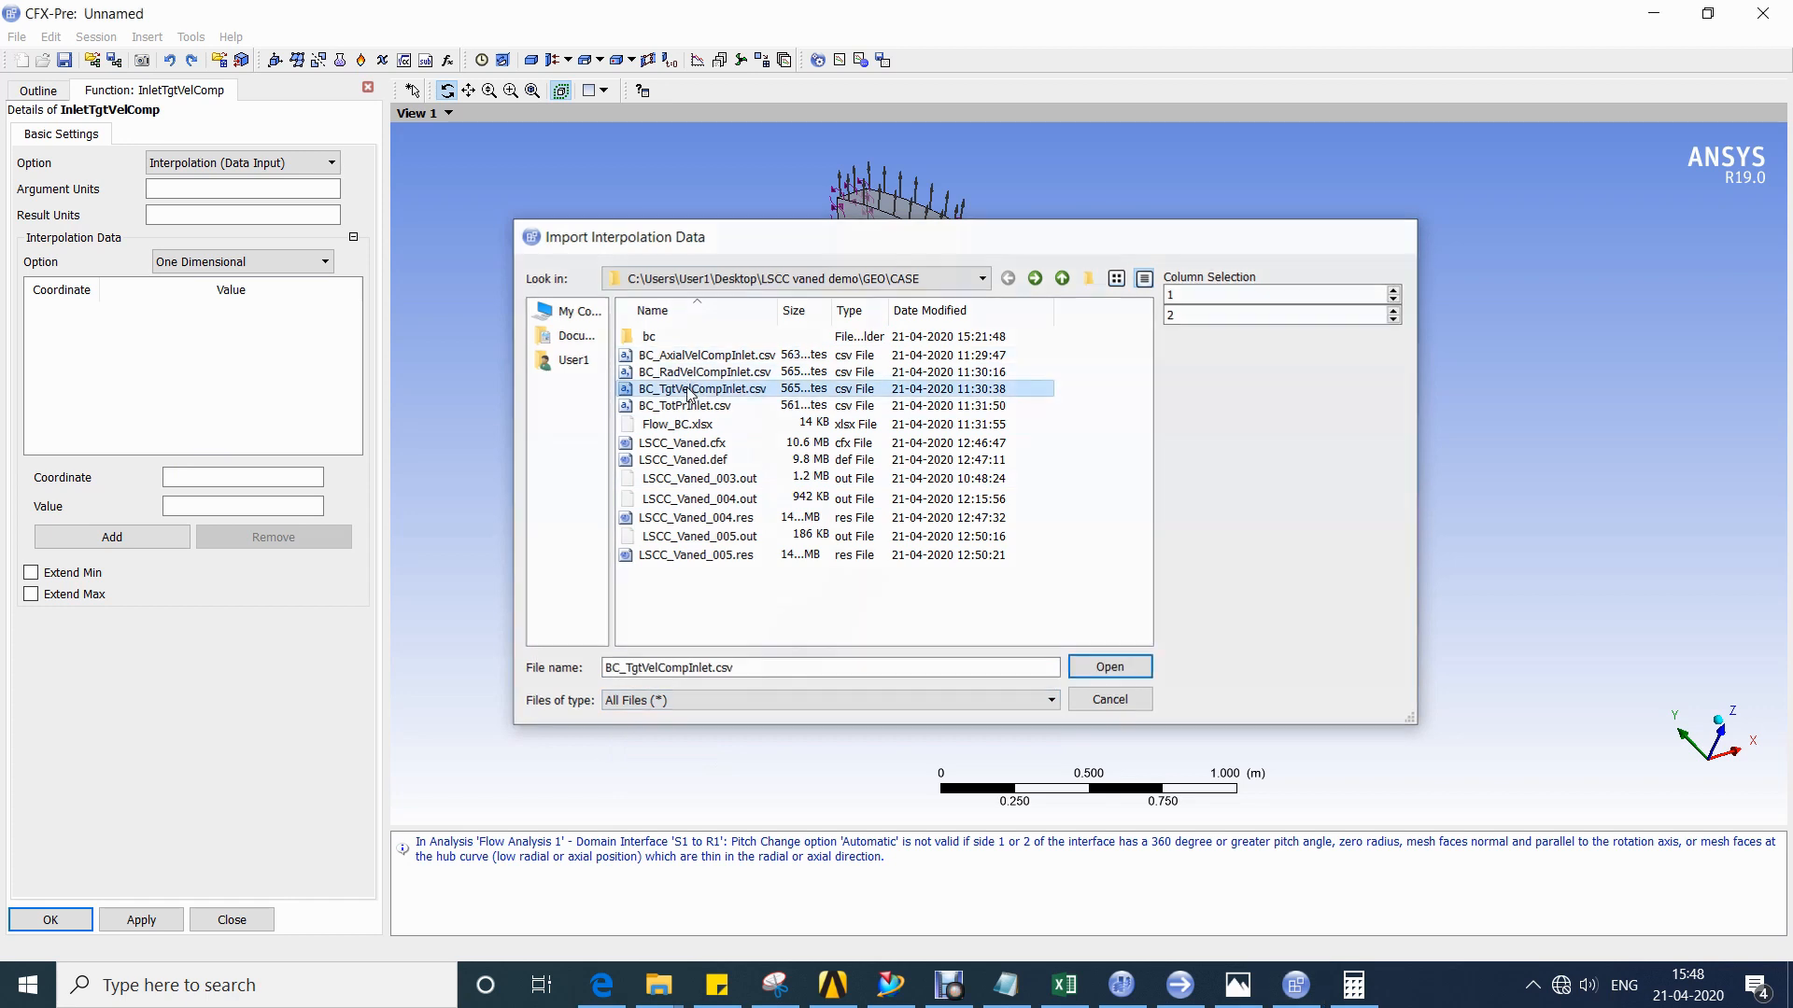
# Set InletTgtVelComp's argument units to [cm] and result units to [], enable Extend Min and Extend Max, and save the function.
pyautogui.click(179, 191)
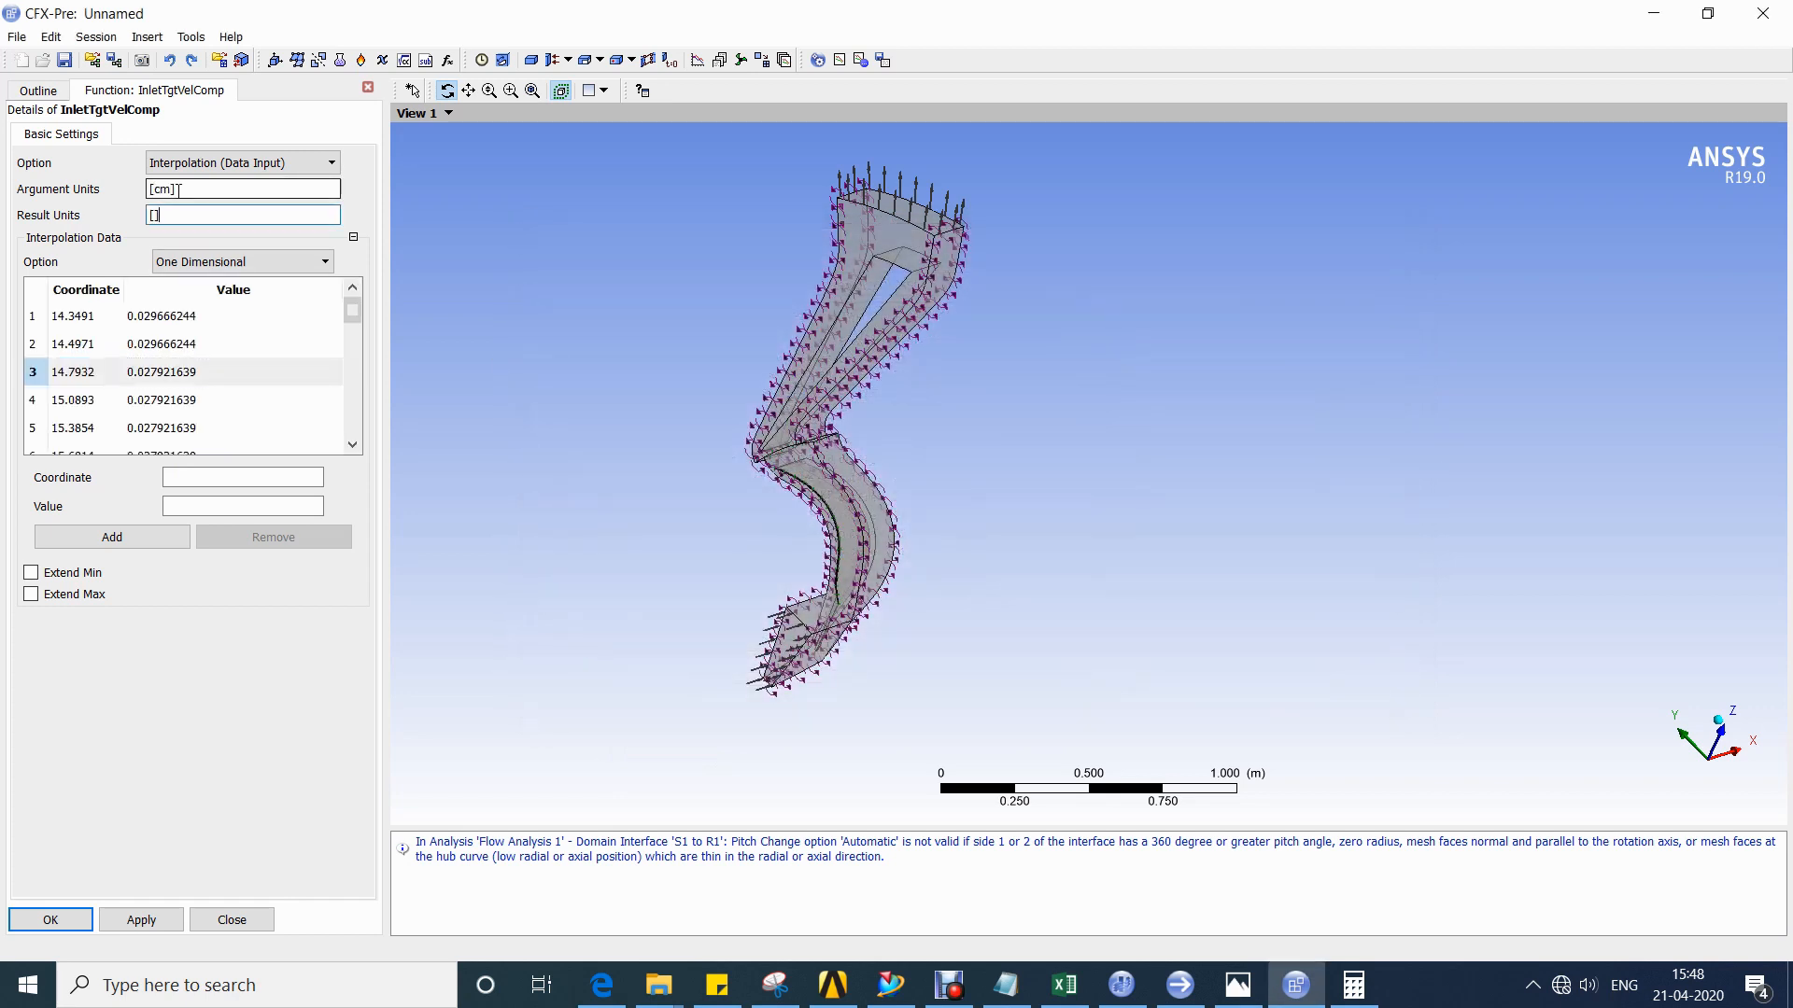
pyautogui.click(82, 576)
pyautogui.click(68, 595)
pyautogui.click(49, 918)
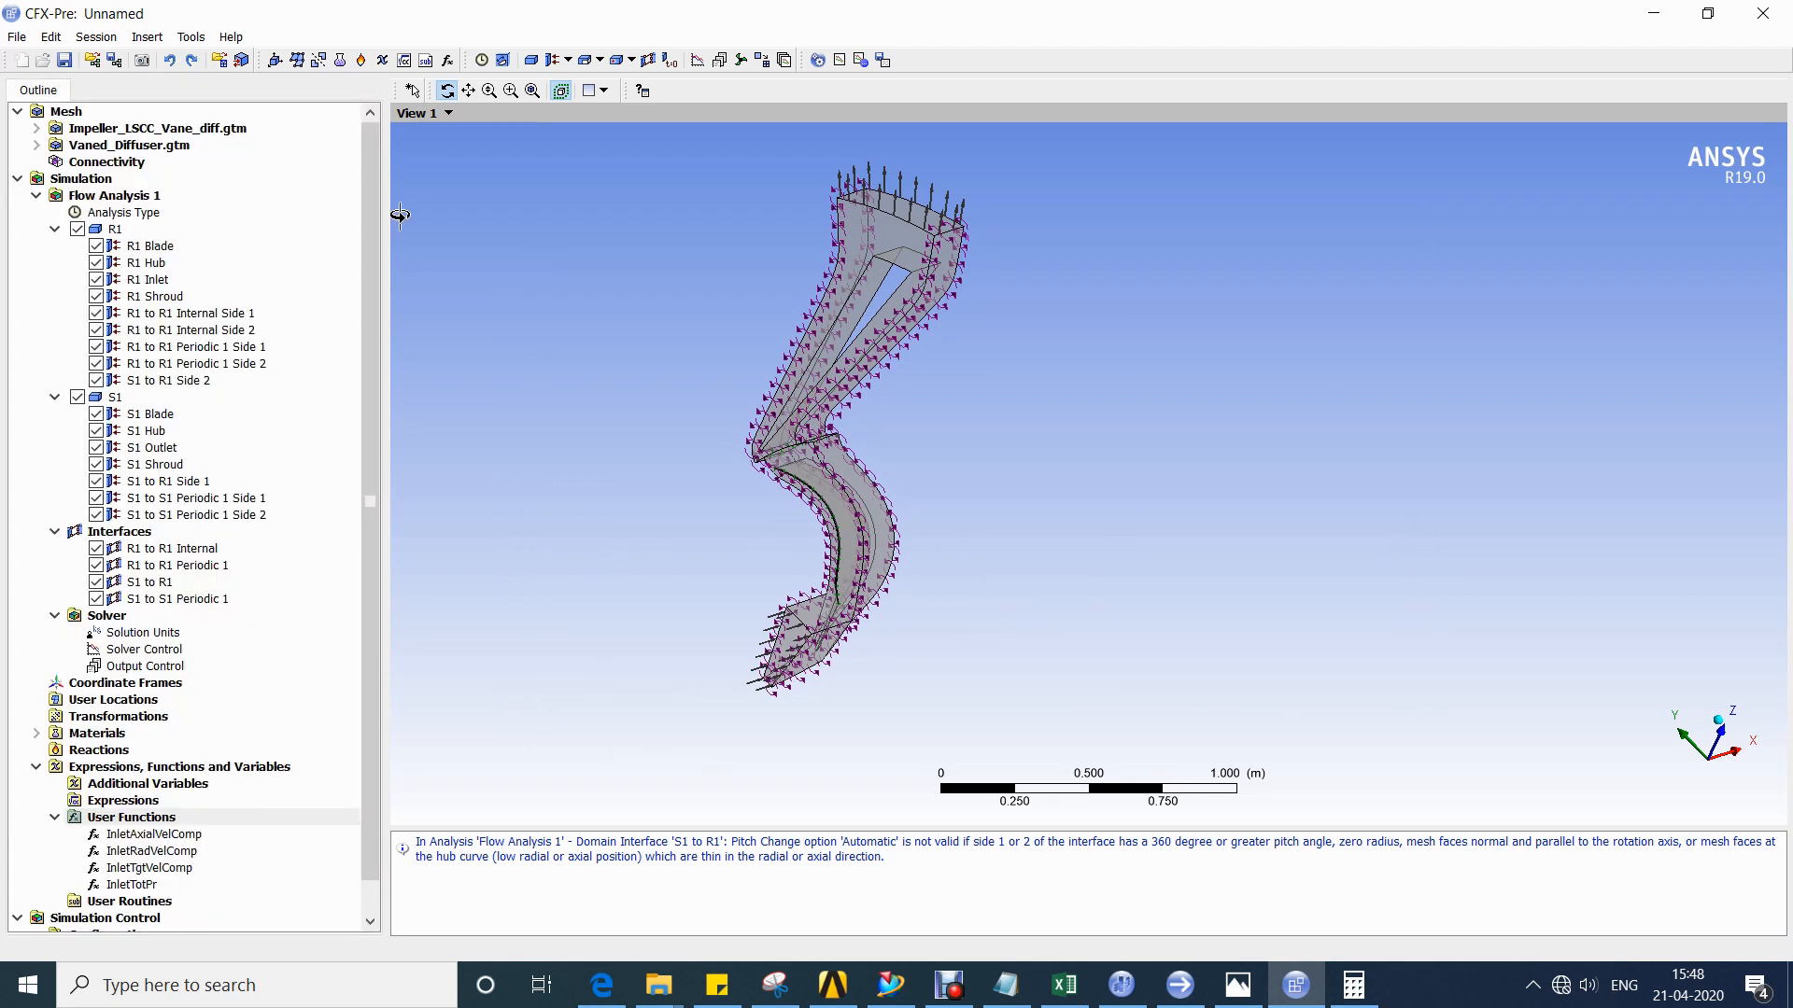
# Insert a new expression named radius.
pyautogui.rightClick(146, 801)
pyautogui.click(360, 806)
pyautogui.write('radiu')
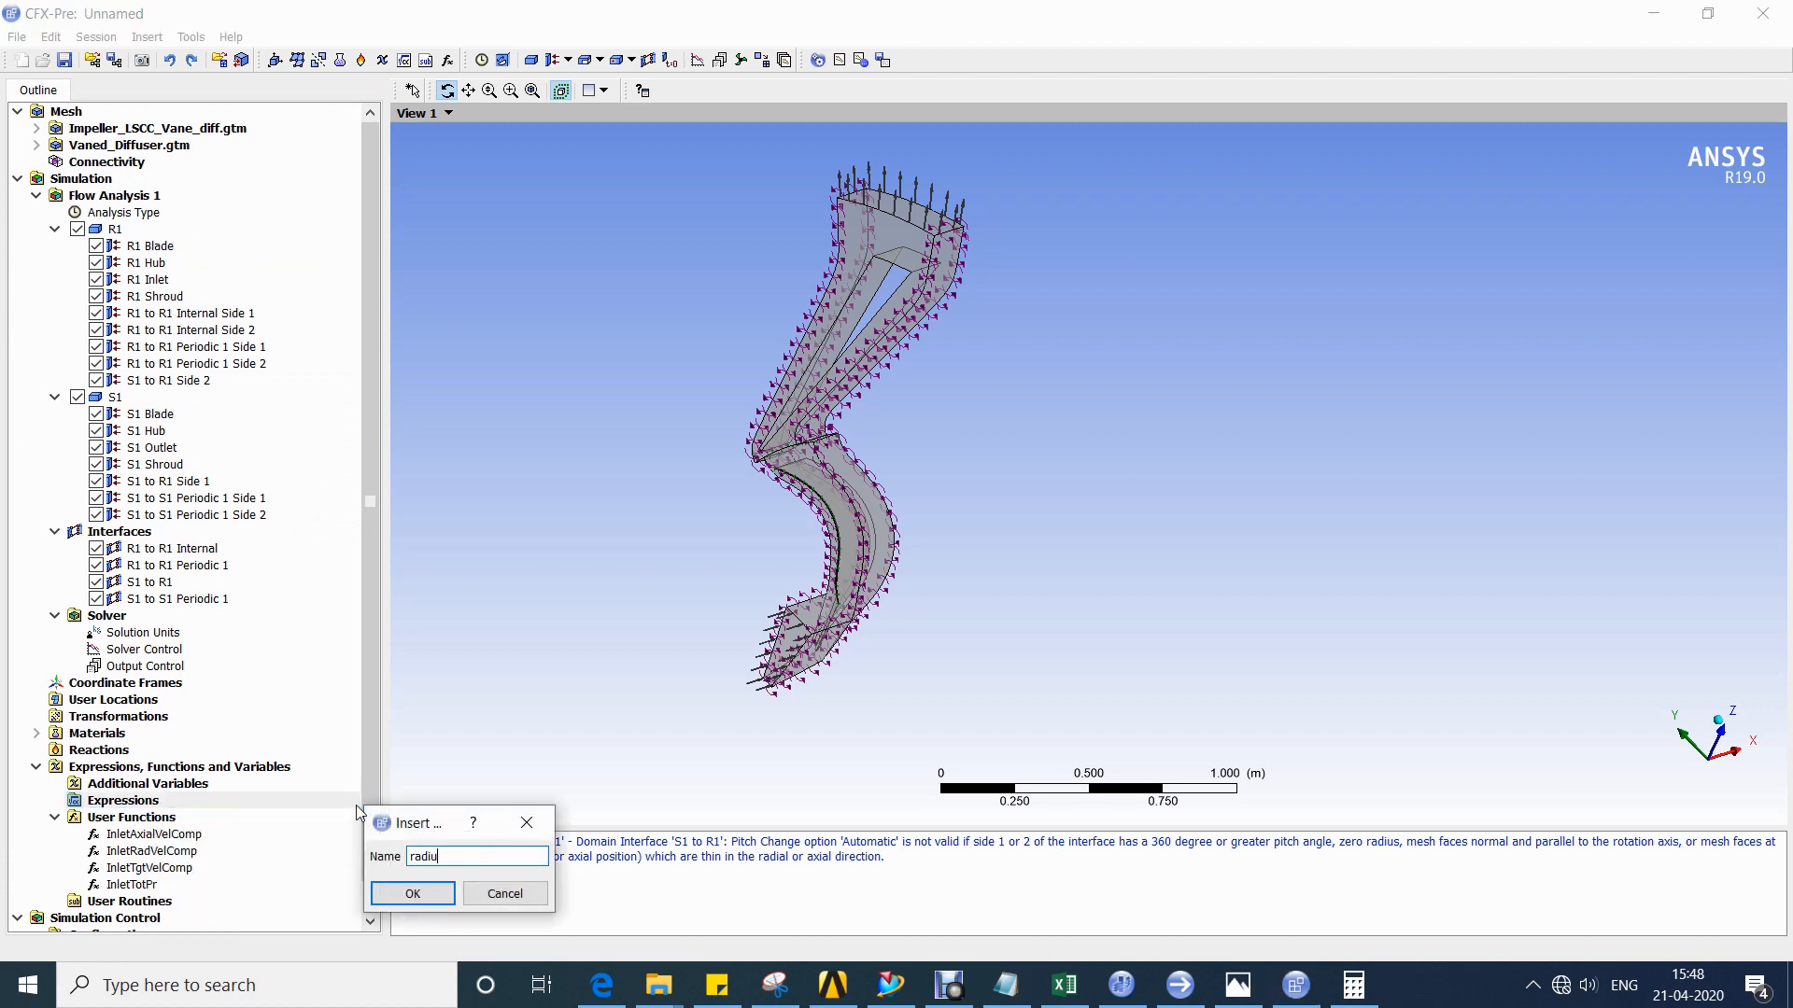
pyautogui.write('s')
pyautogui.press('Return')
# Define the radius expression as sqrt(y^2+z^2) and apply it.
pyautogui.scroll(4, 910, 681)
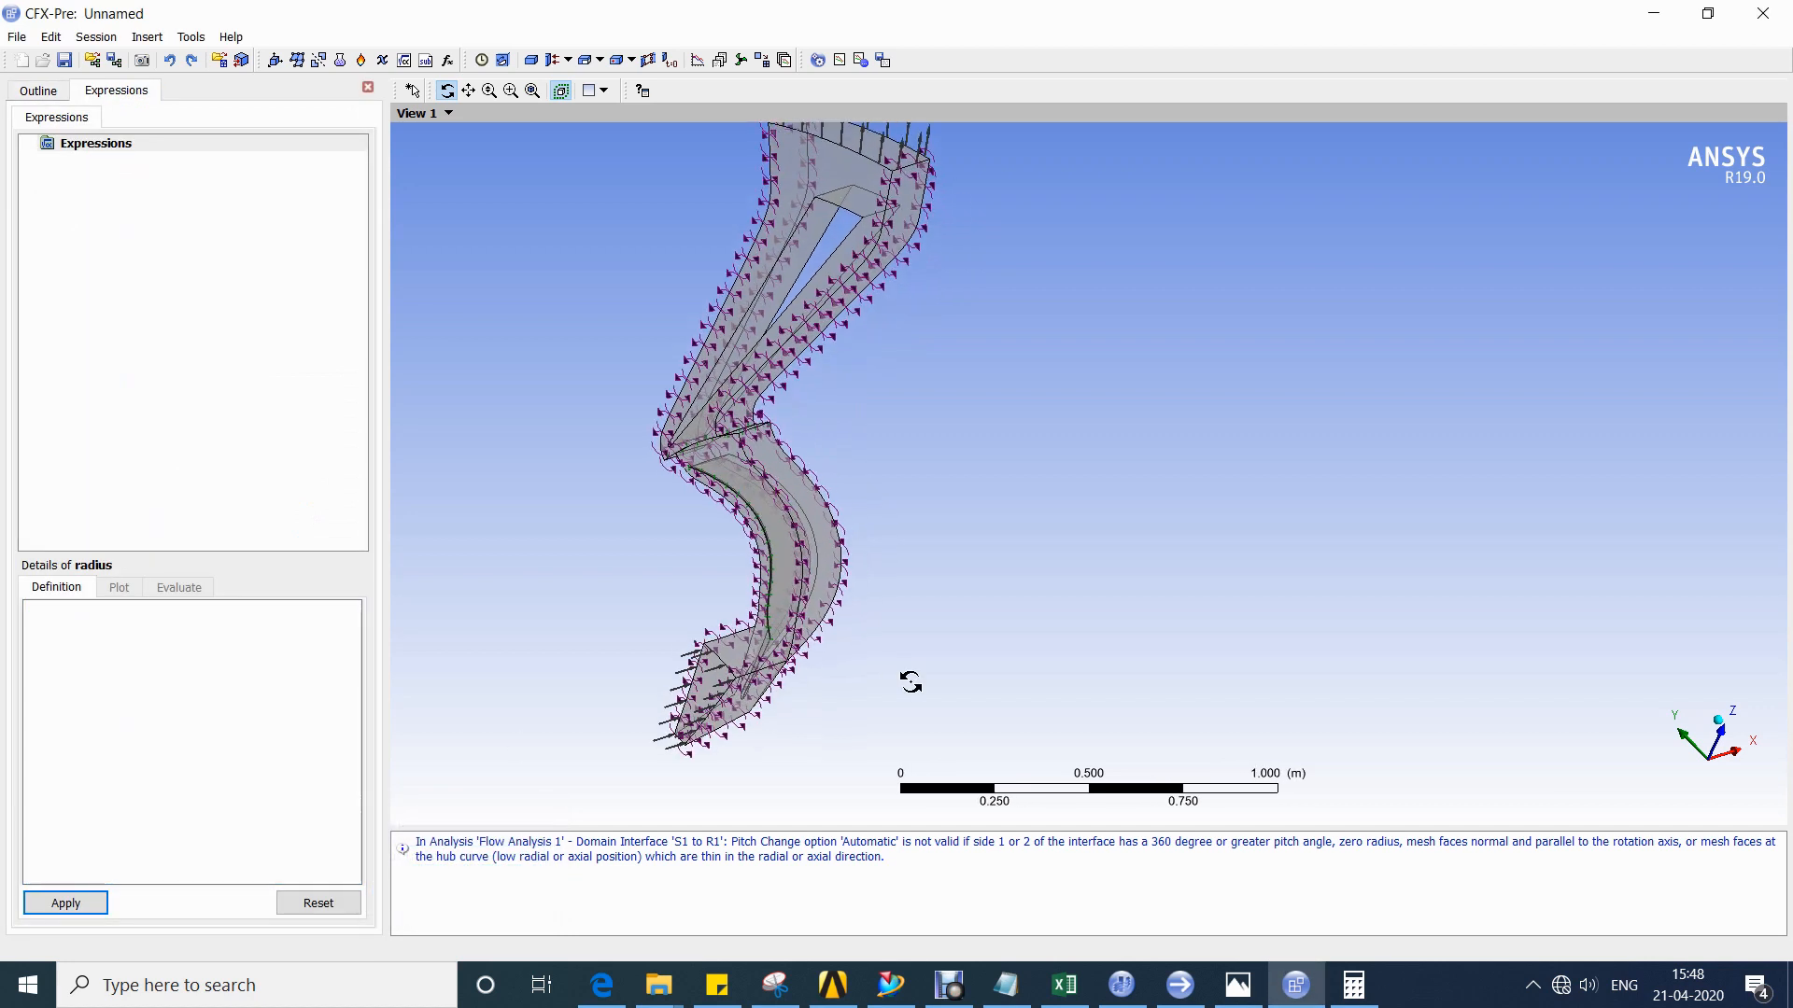
pyautogui.keyDown('ctrl'); pyautogui.moveTo(901, 681); pyautogui.dragTo(1482, 483, button='middle'); pyautogui.keyUp('ctrl')
pyautogui.moveTo(1412, 517); pyautogui.dragTo(1365, 523)
pyautogui.moveTo(1366, 523); pyautogui.dragTo(1208, 612, button='middle')
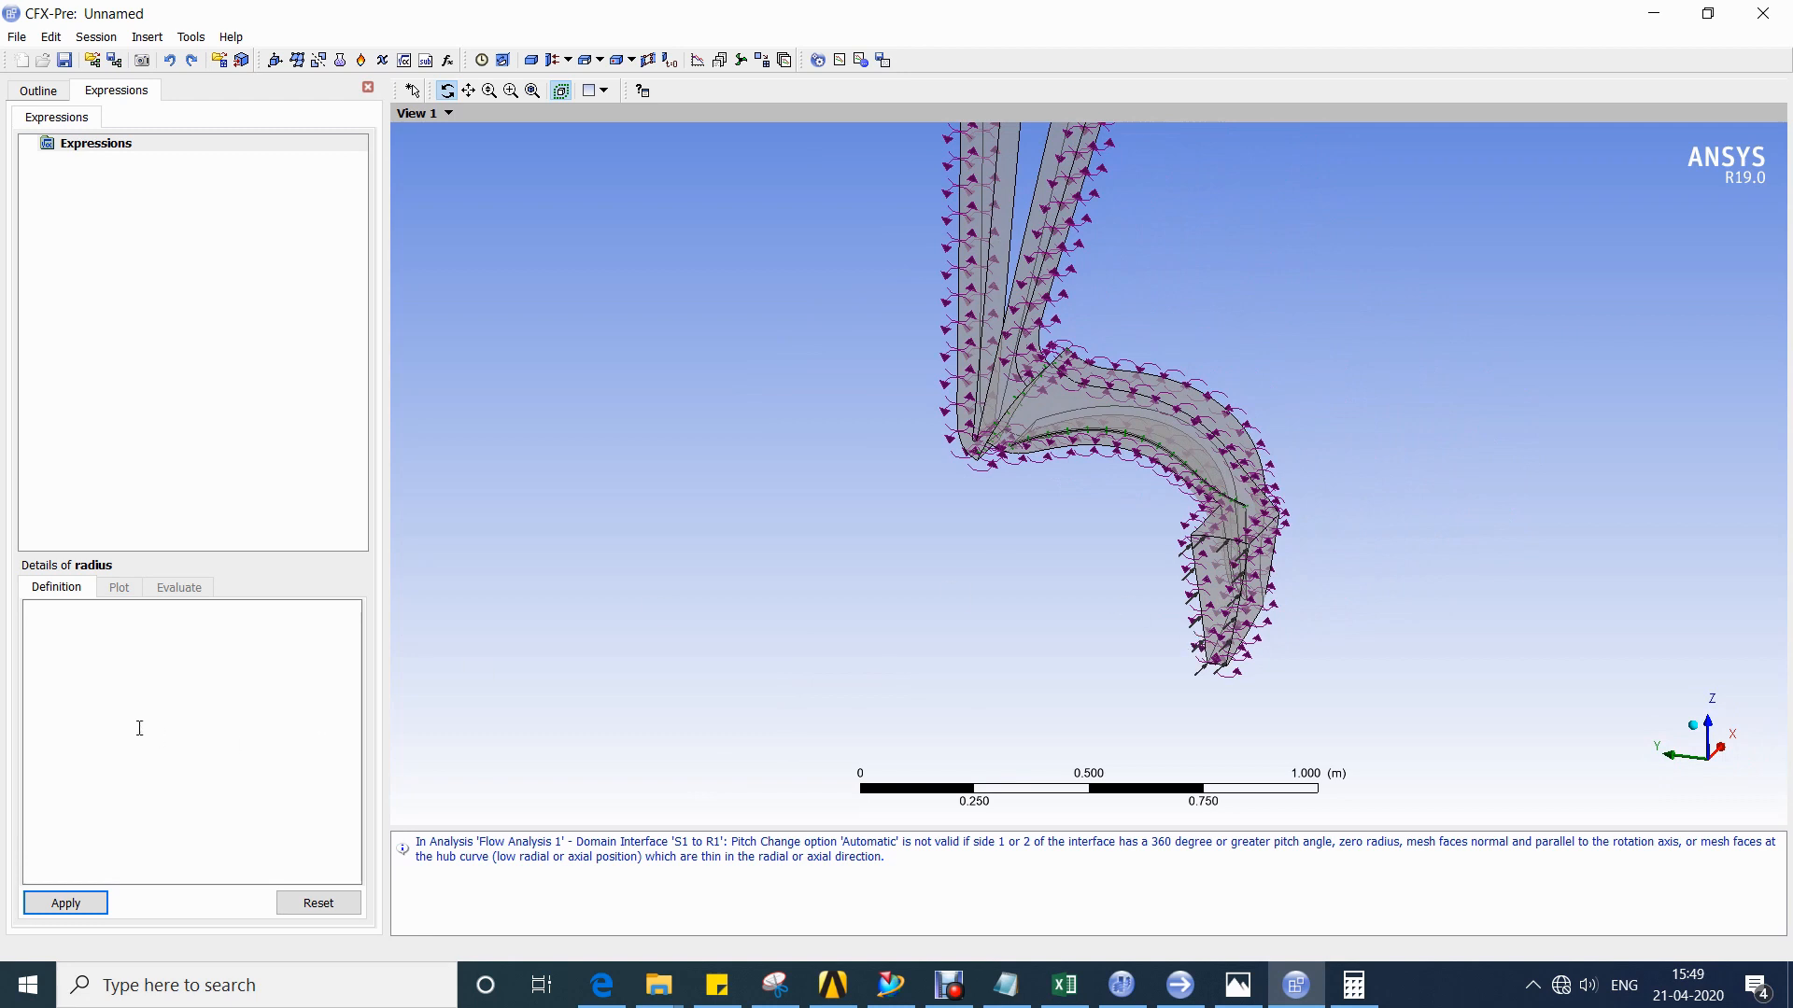
pyautogui.click(147, 624)
pyautogui.write('sq')
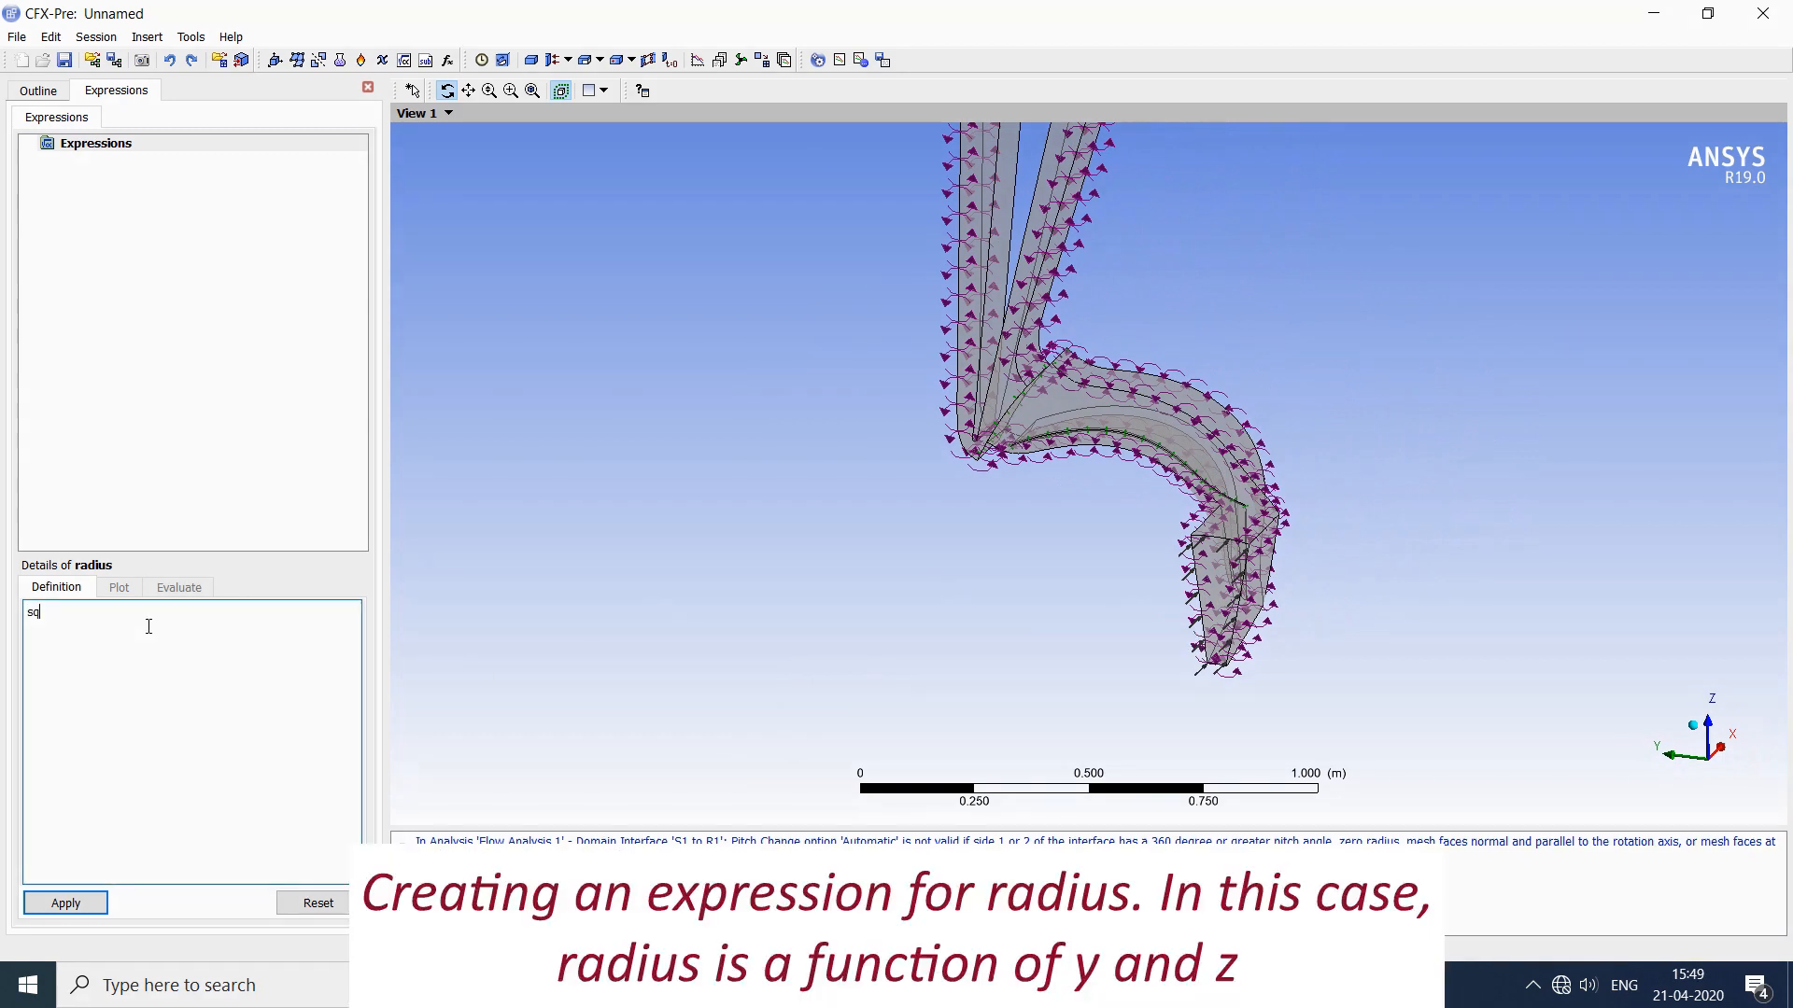
pyautogui.write('rt(y^2+z^2')
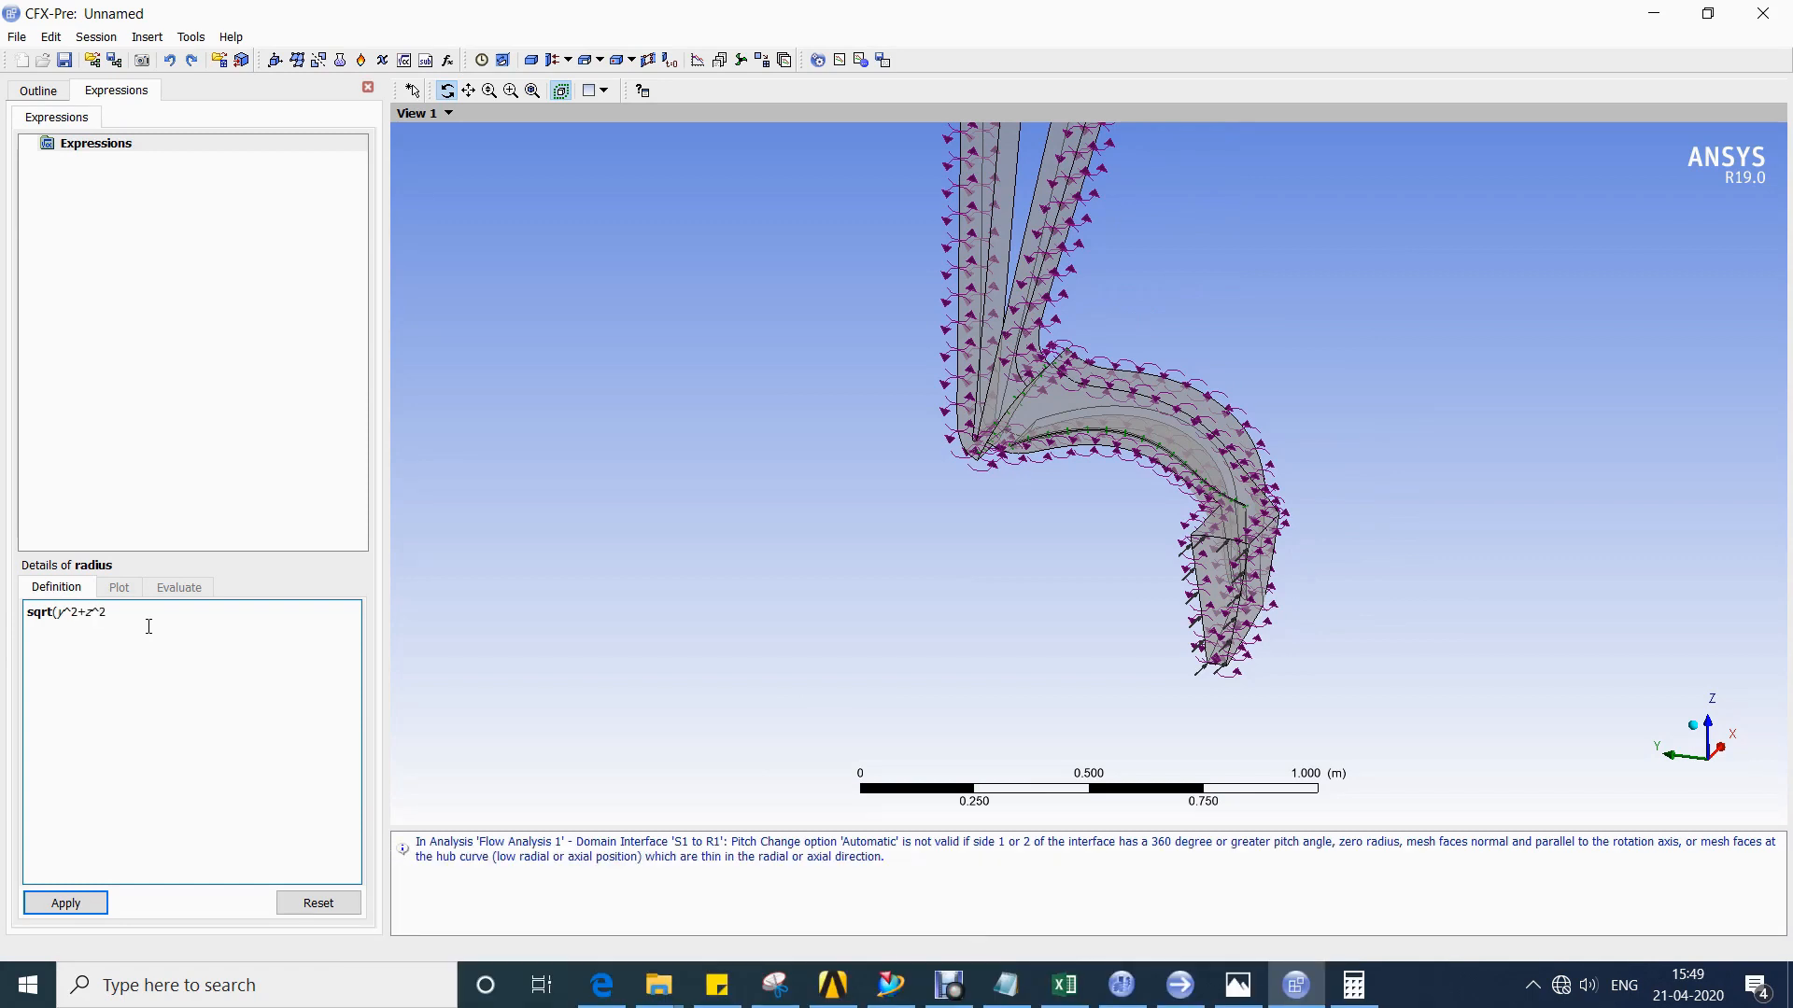
pyautogui.click(63, 903)
# Edit the R1 Inlet boundary and set its relative total pressure to the user function InletTotPr(radius).
pyautogui.click(29, 91)
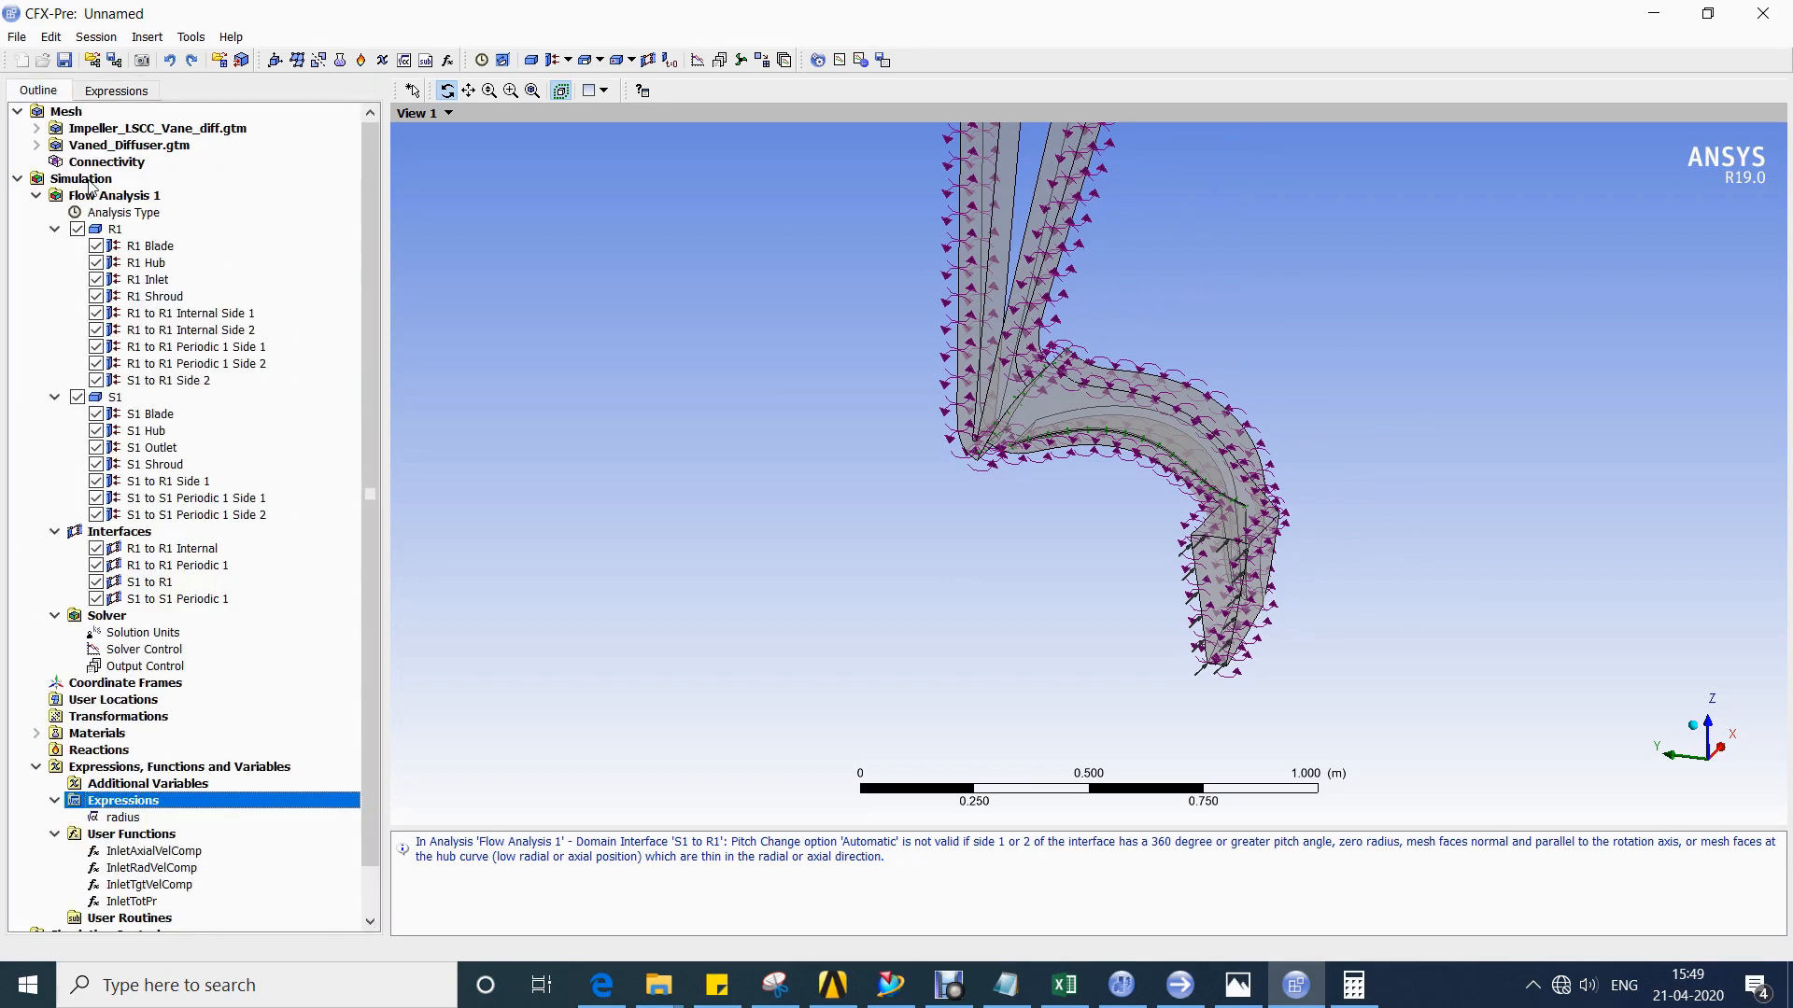
pyautogui.doubleClick(161, 279)
pyautogui.click(170, 135)
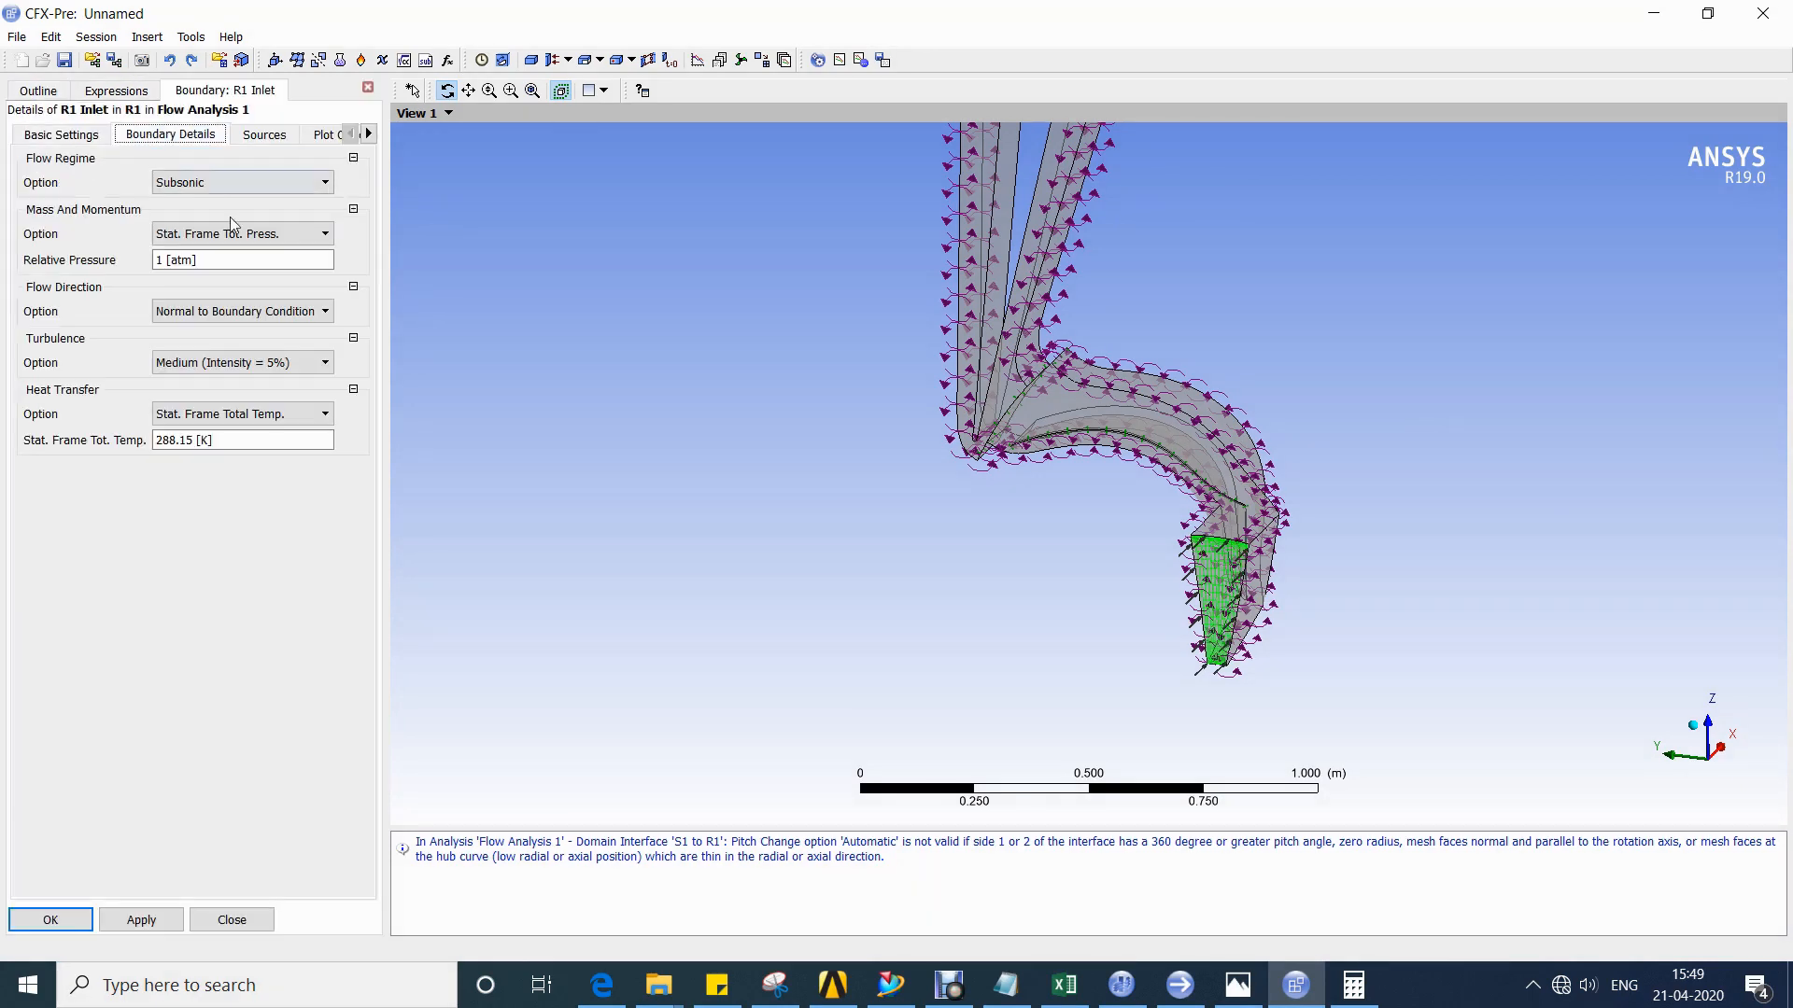
pyautogui.click(296, 265)
pyautogui.click(350, 262)
pyautogui.rightClick(277, 262)
pyautogui.moveTo(368, 283)
pyautogui.moveTo(512, 284)
pyautogui.click(635, 347)
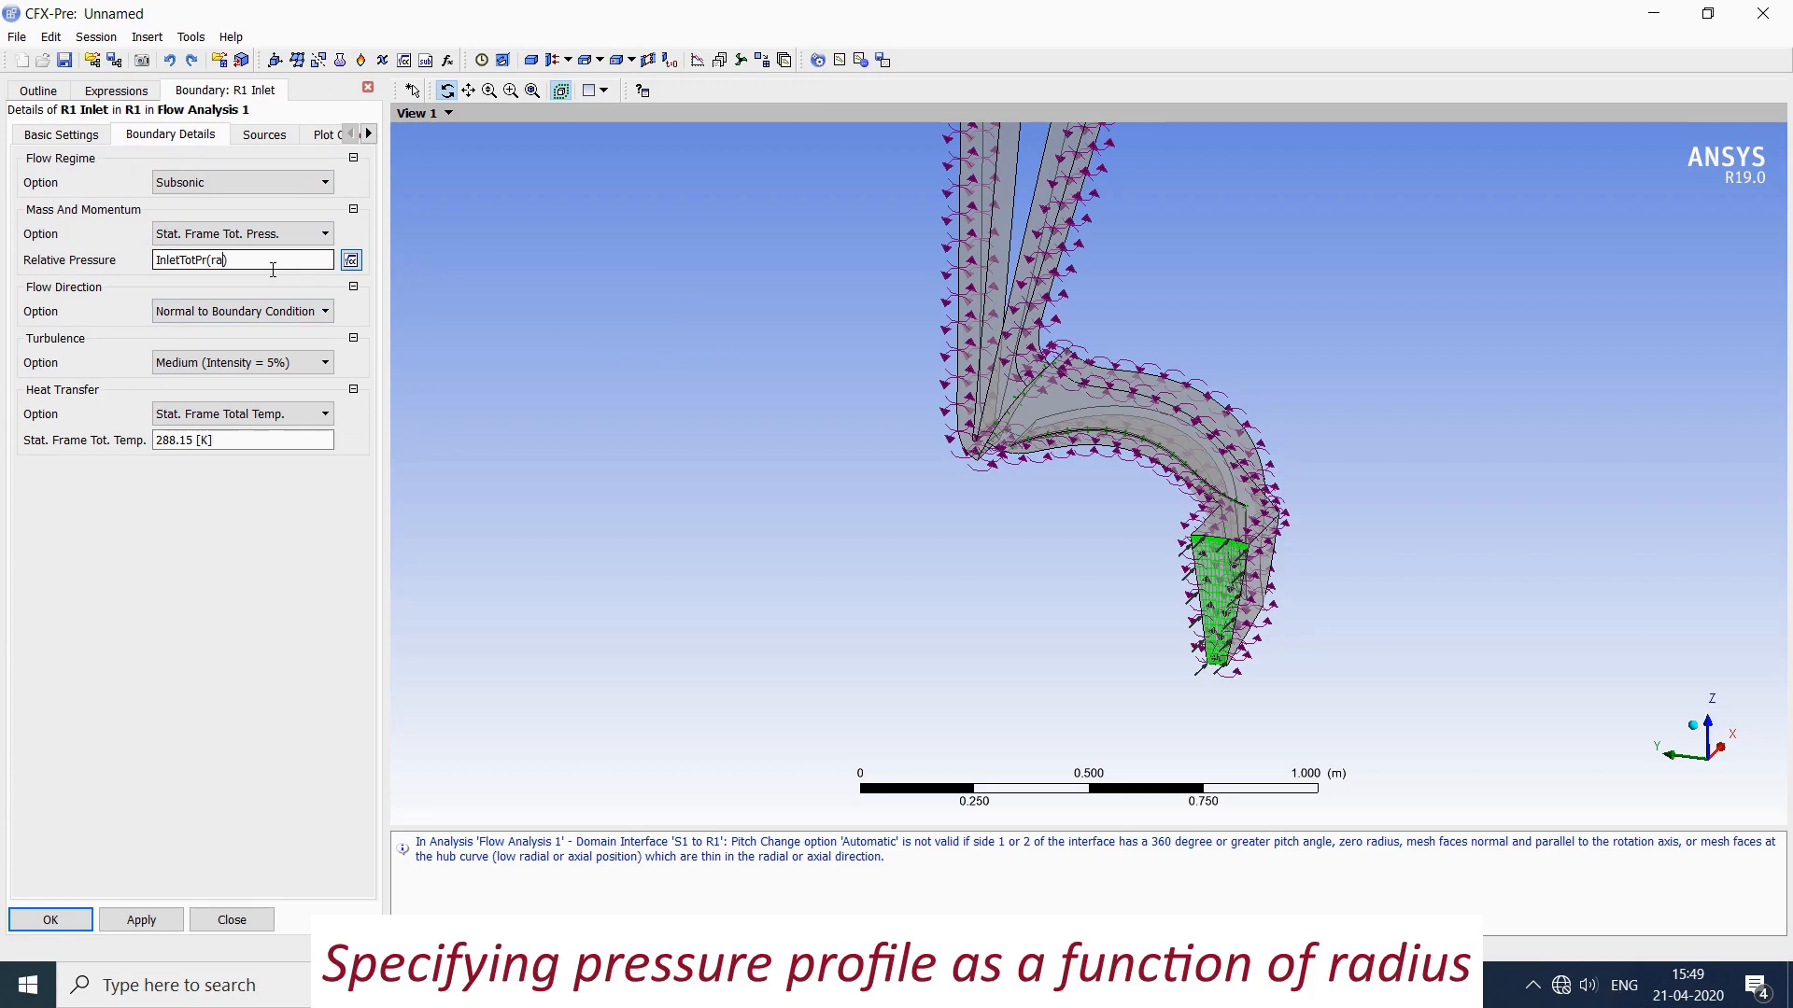
# Define R1 Inlet's flow direction by Cylindrical Components and set the Axial Component to InletAxialVelComp(radius).
pyautogui.click(299, 311)
pyautogui.click(252, 366)
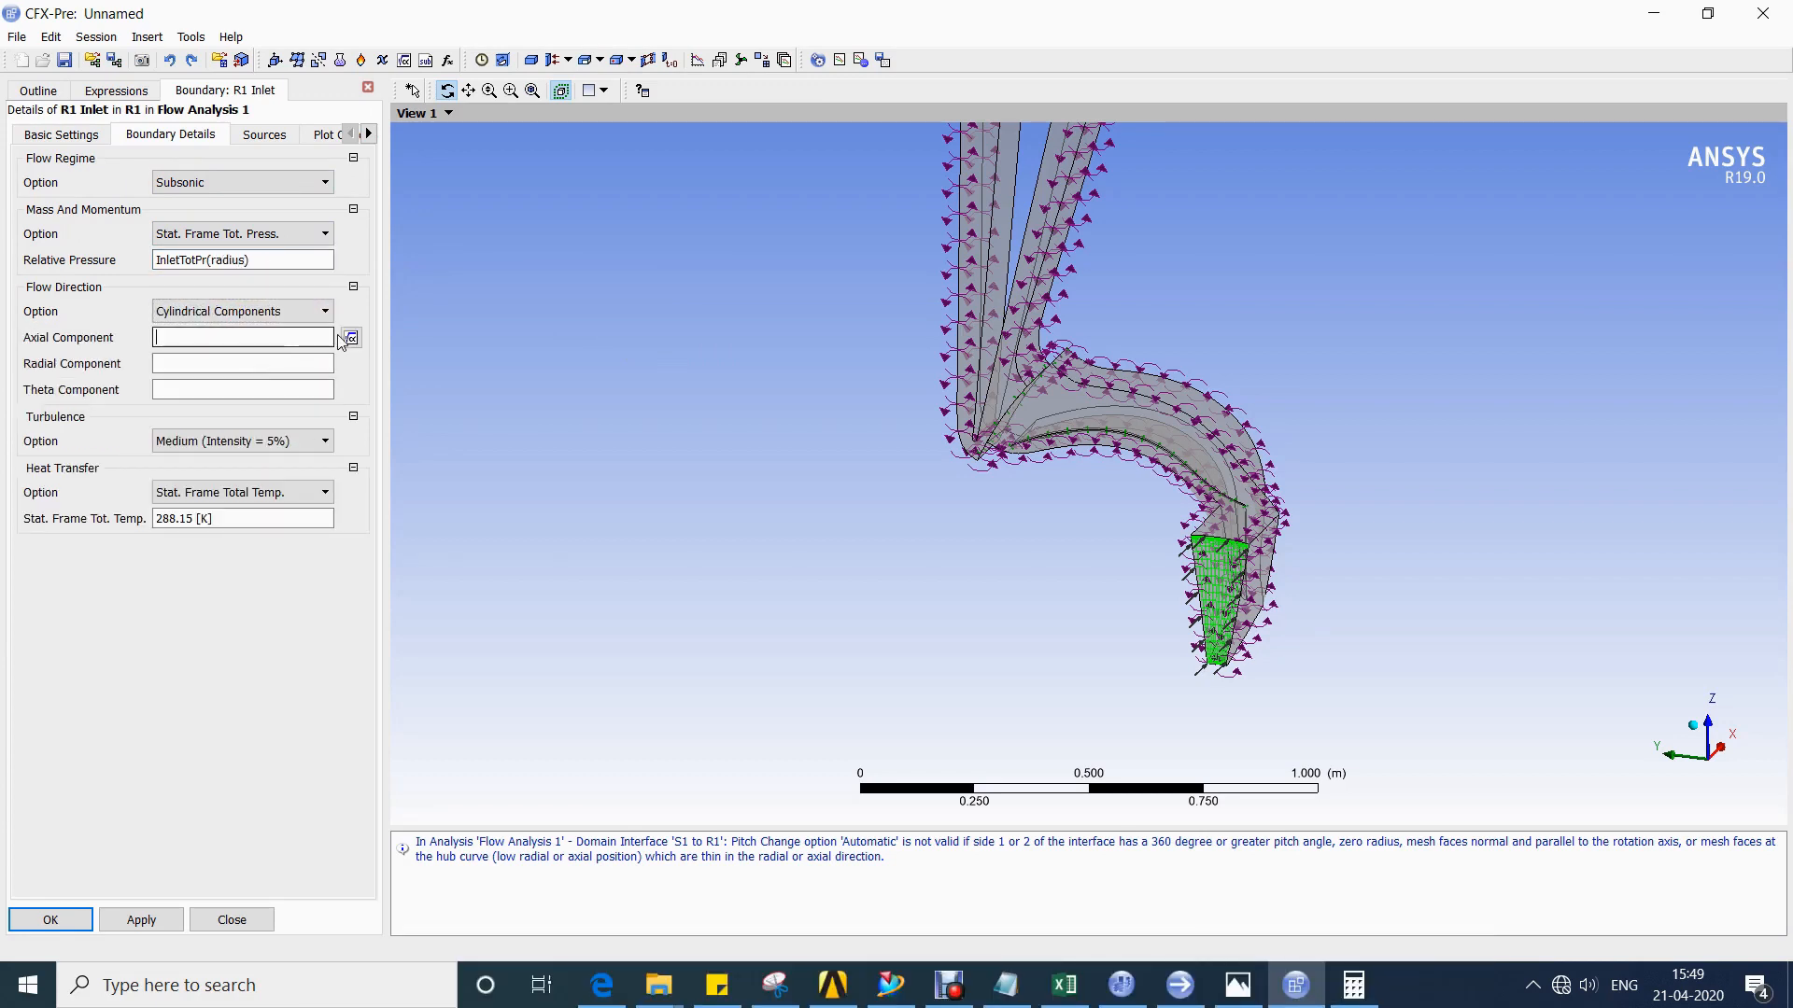
pyautogui.click(351, 338)
pyautogui.moveTo(340, 375)
pyautogui.moveTo(495, 355)
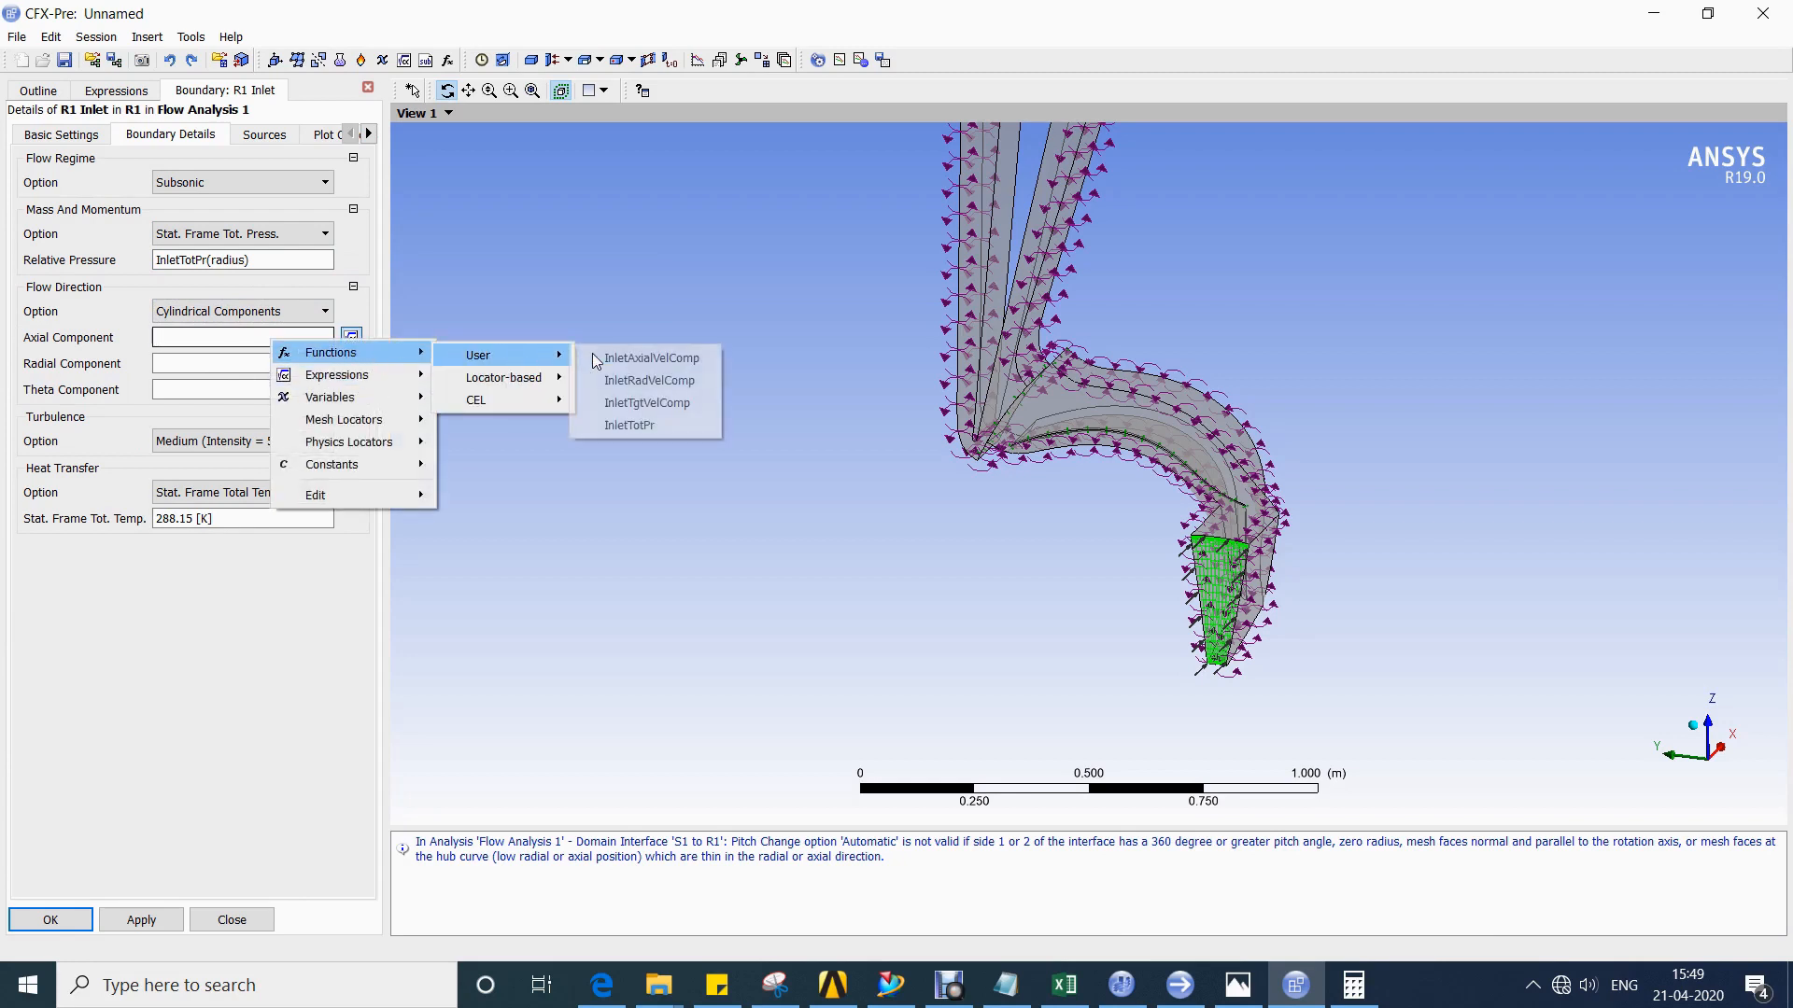
pyautogui.click(663, 357)
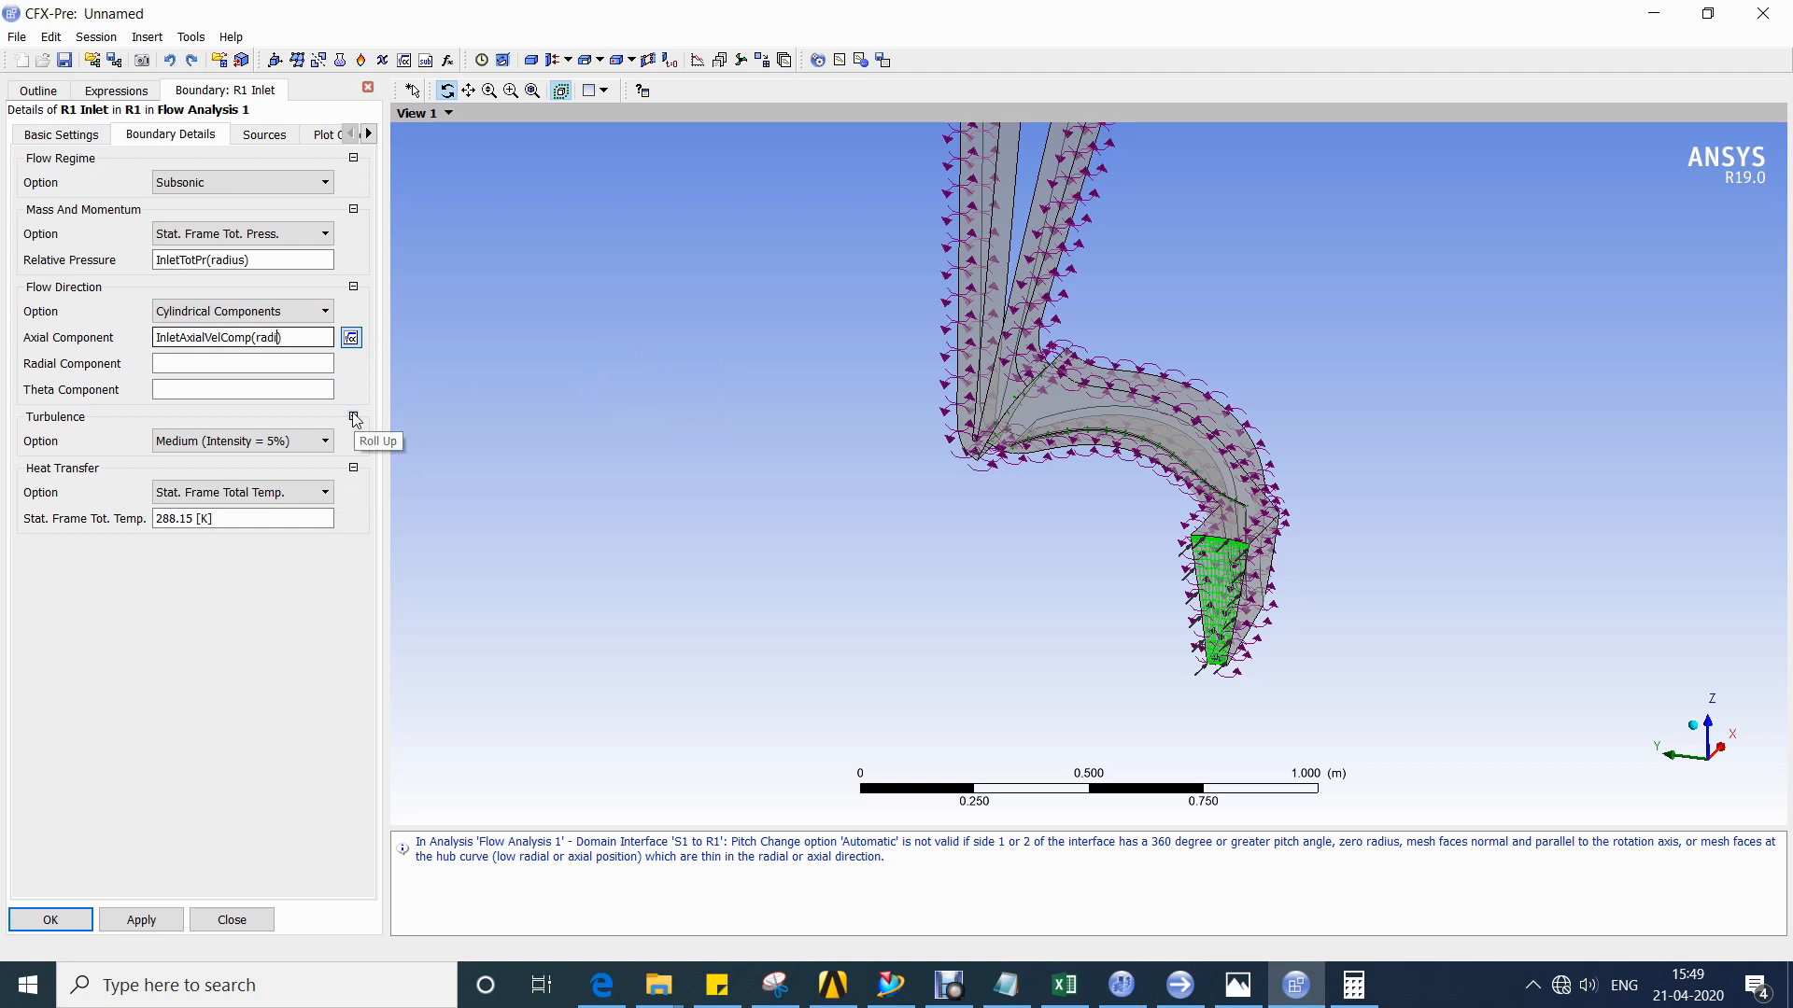
# Set the Radial Component of R1 Inlet's flow direction to InletRadVelComp(radius).
pyautogui.click(260, 367)
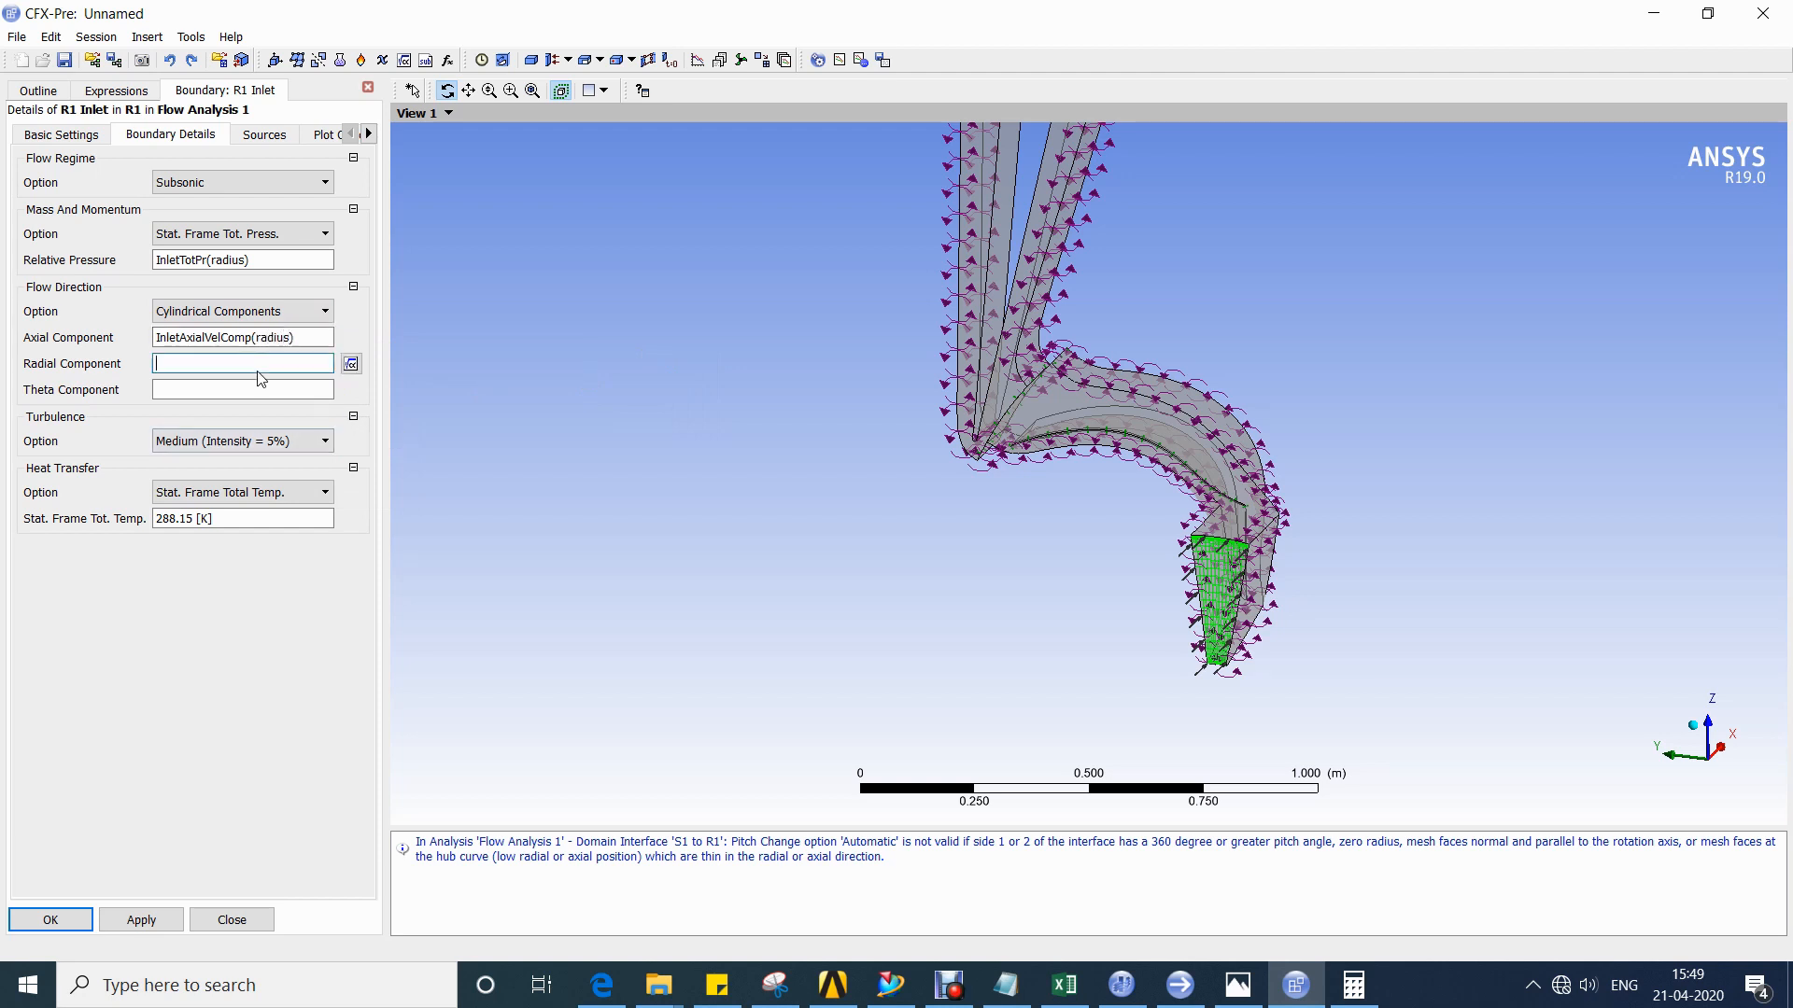
pyautogui.click(352, 363)
pyautogui.moveTo(373, 375)
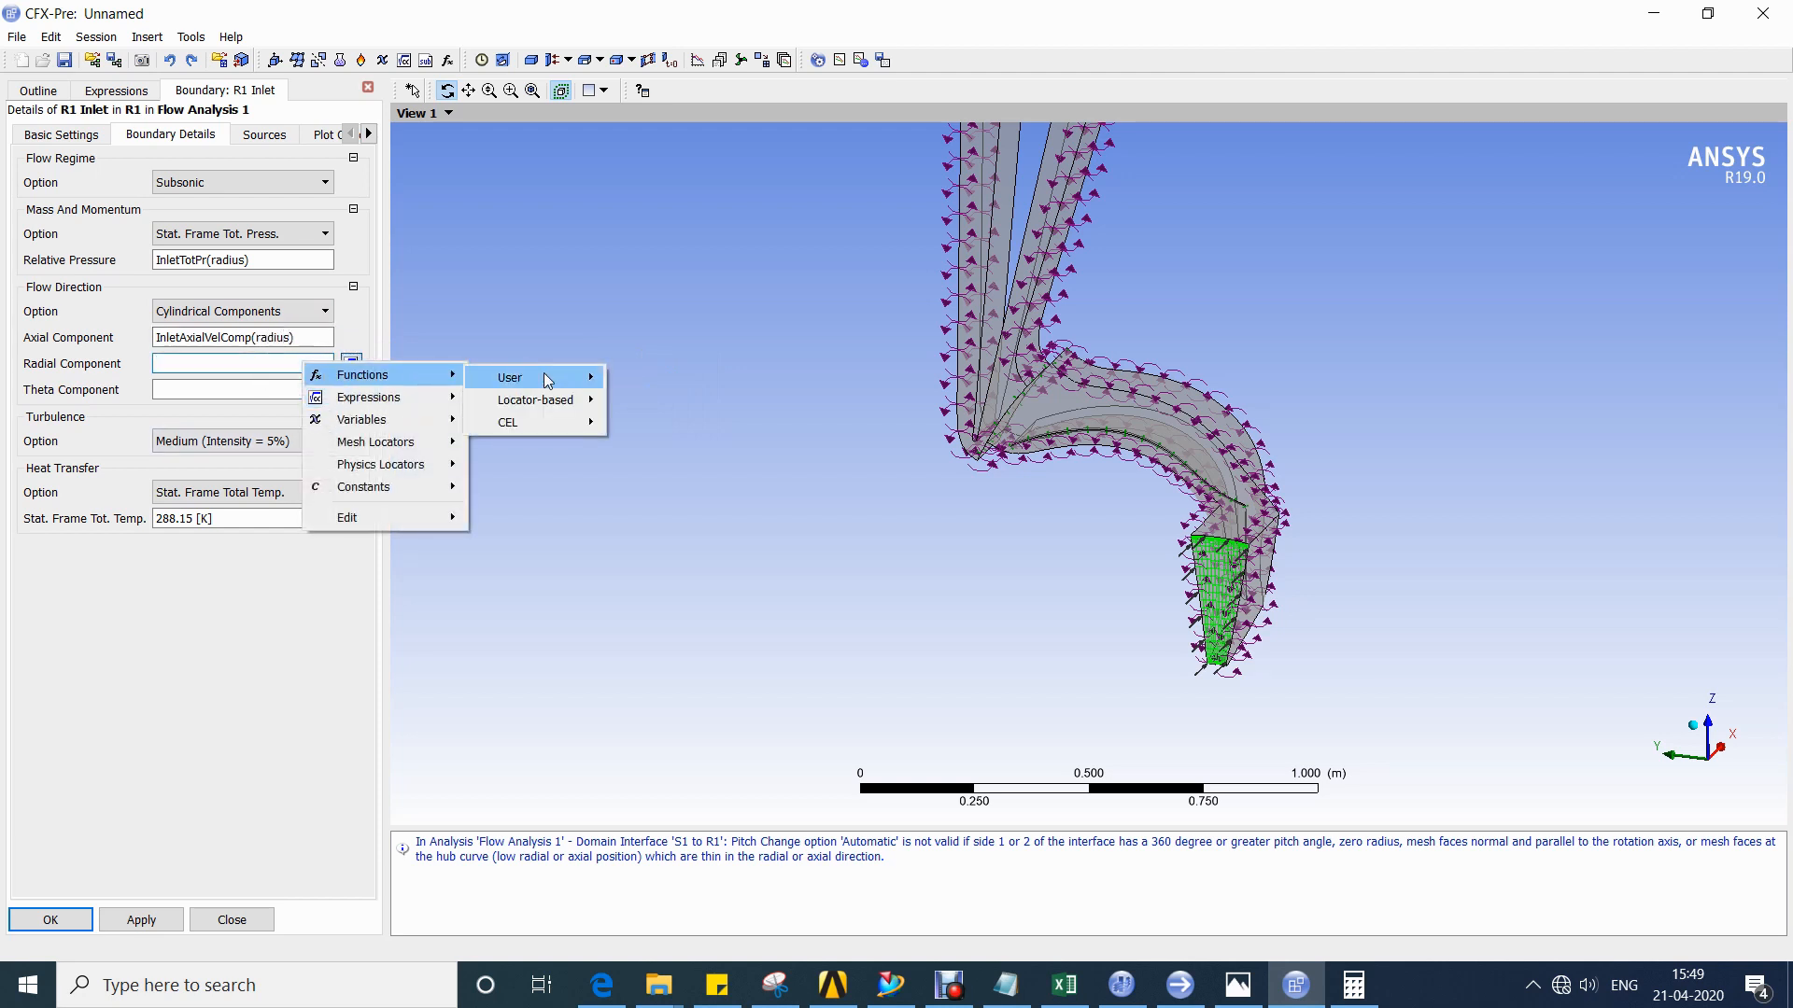
pyautogui.moveTo(523, 377)
pyautogui.click(674, 403)
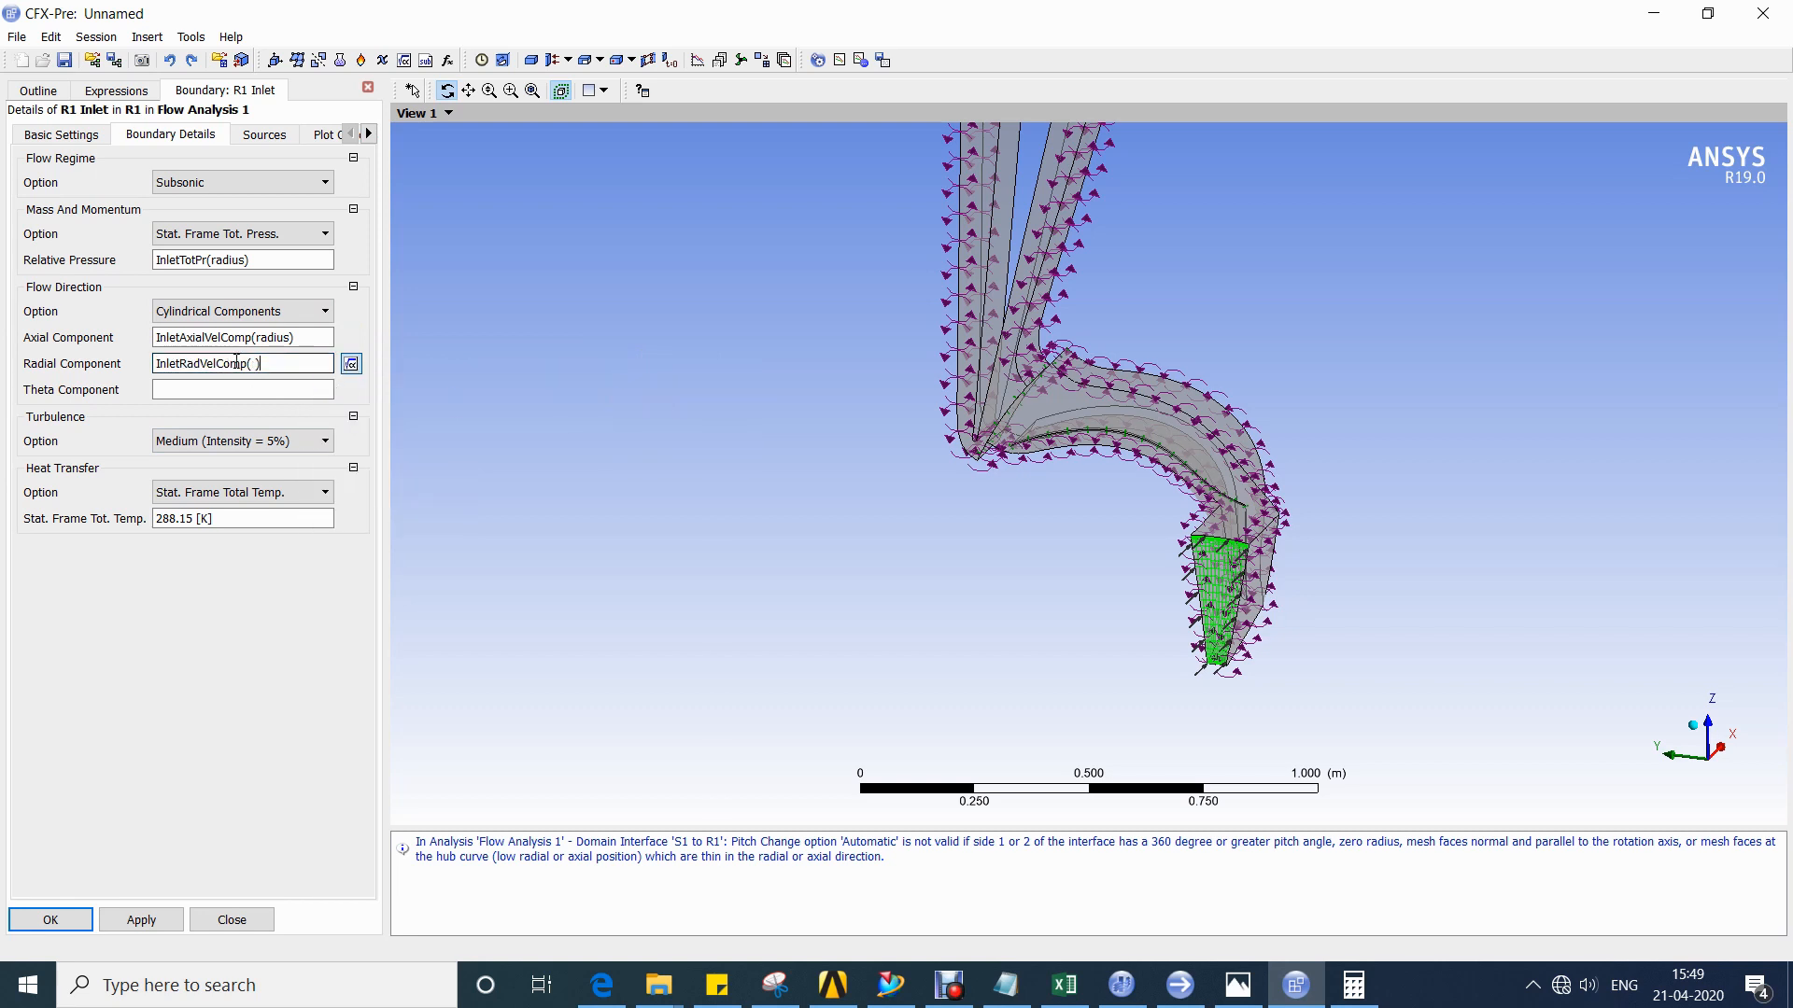
pyautogui.press('BackSpace')
pyautogui.press('BackSpace')
pyautogui.write('radi')
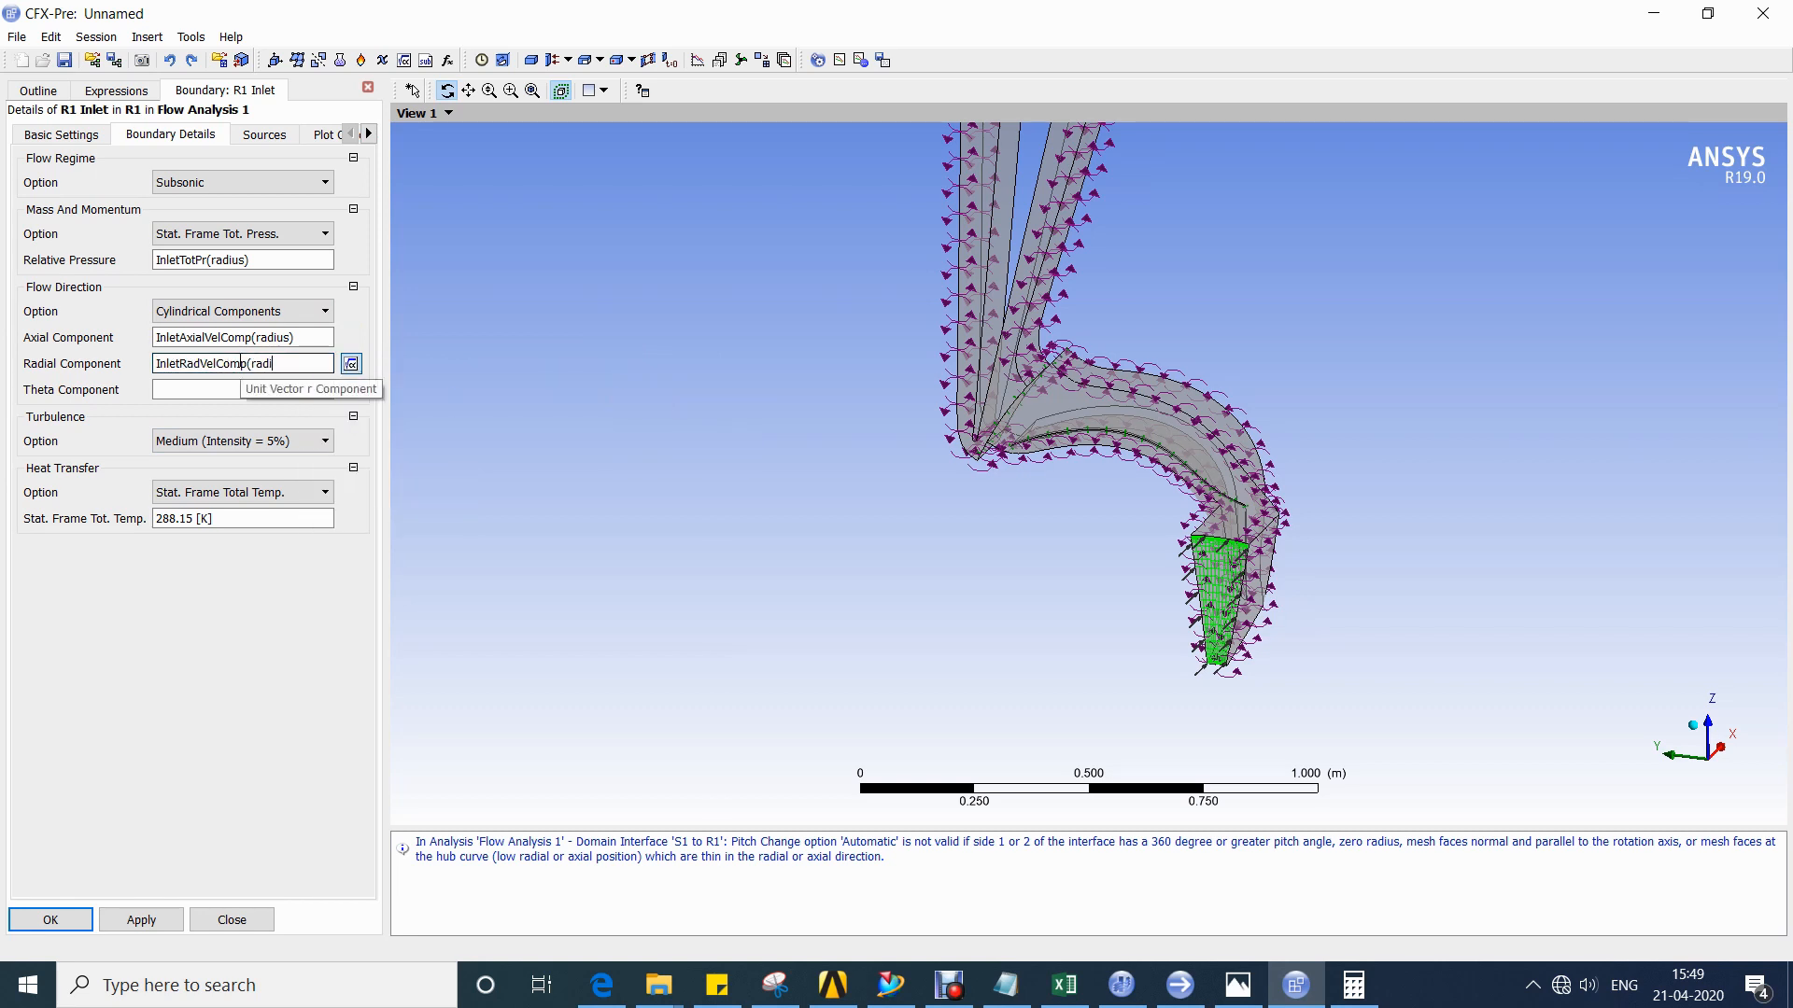
pyautogui.write('us)')
# Set the Theta Component of R1 Inlet's flow direction to InletTgtVelComp(radius) and confirm the boundary.
pyautogui.click(245, 400)
pyautogui.click(351, 387)
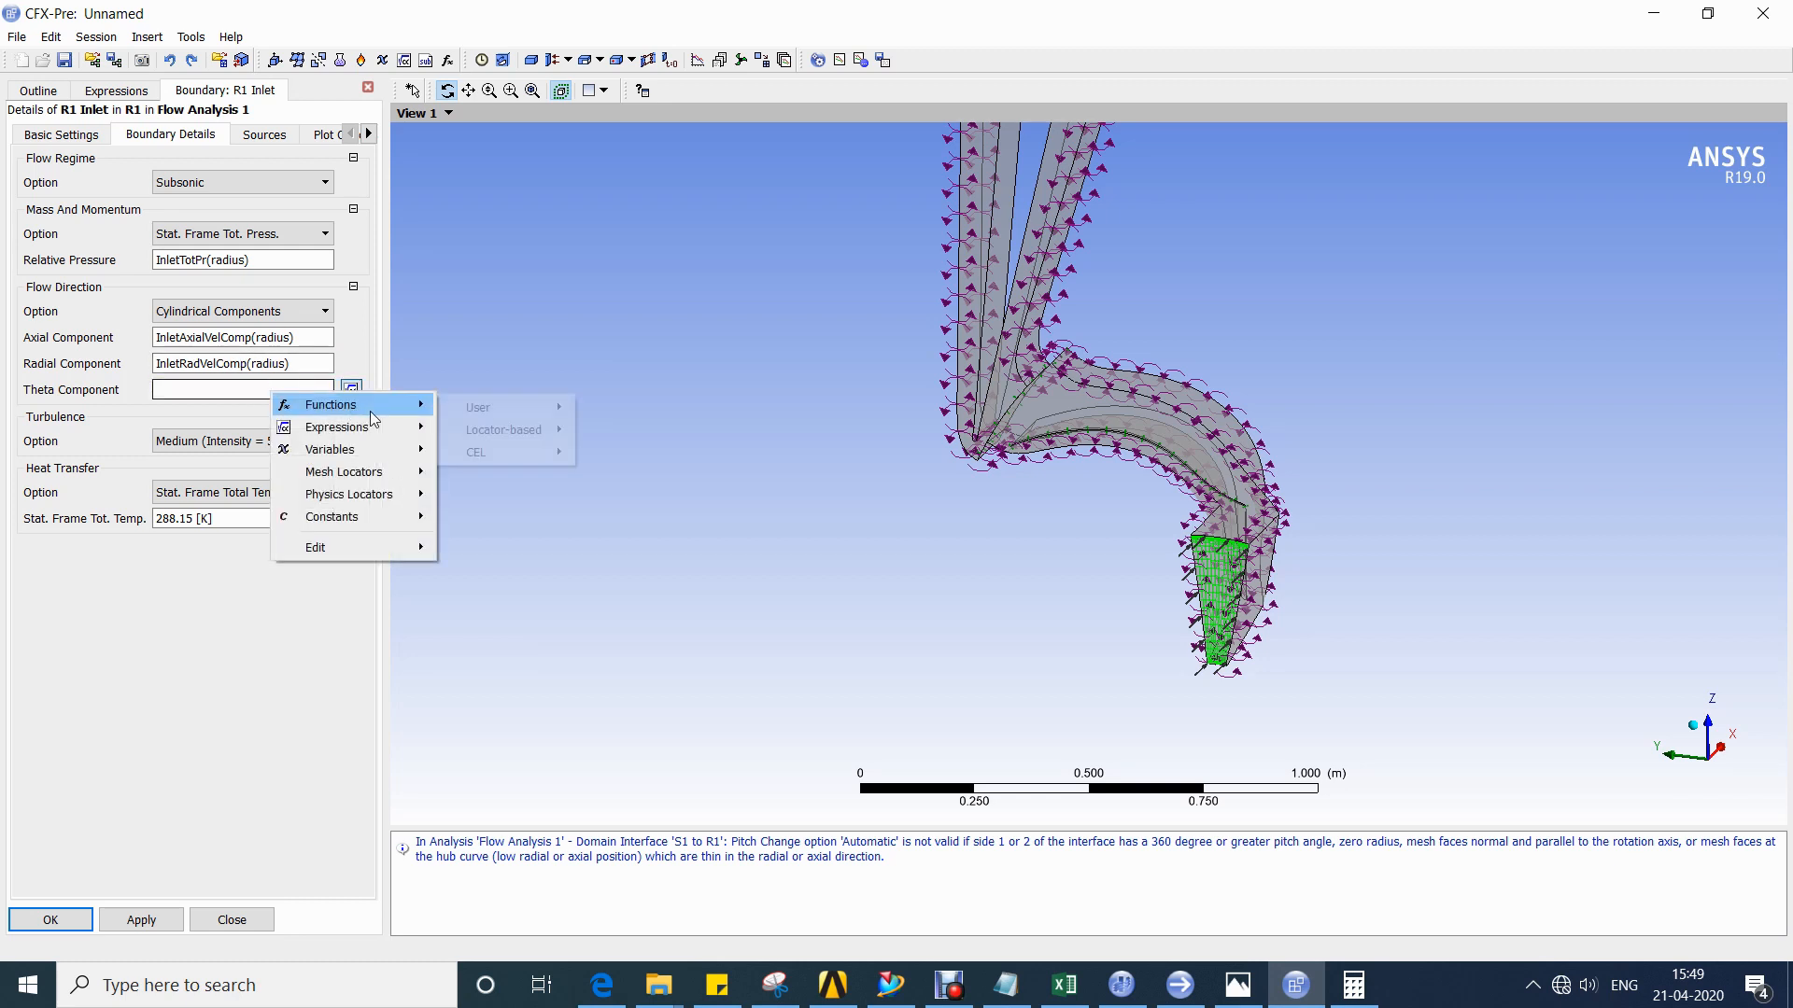
pyautogui.moveTo(492, 408)
pyautogui.click(663, 451)
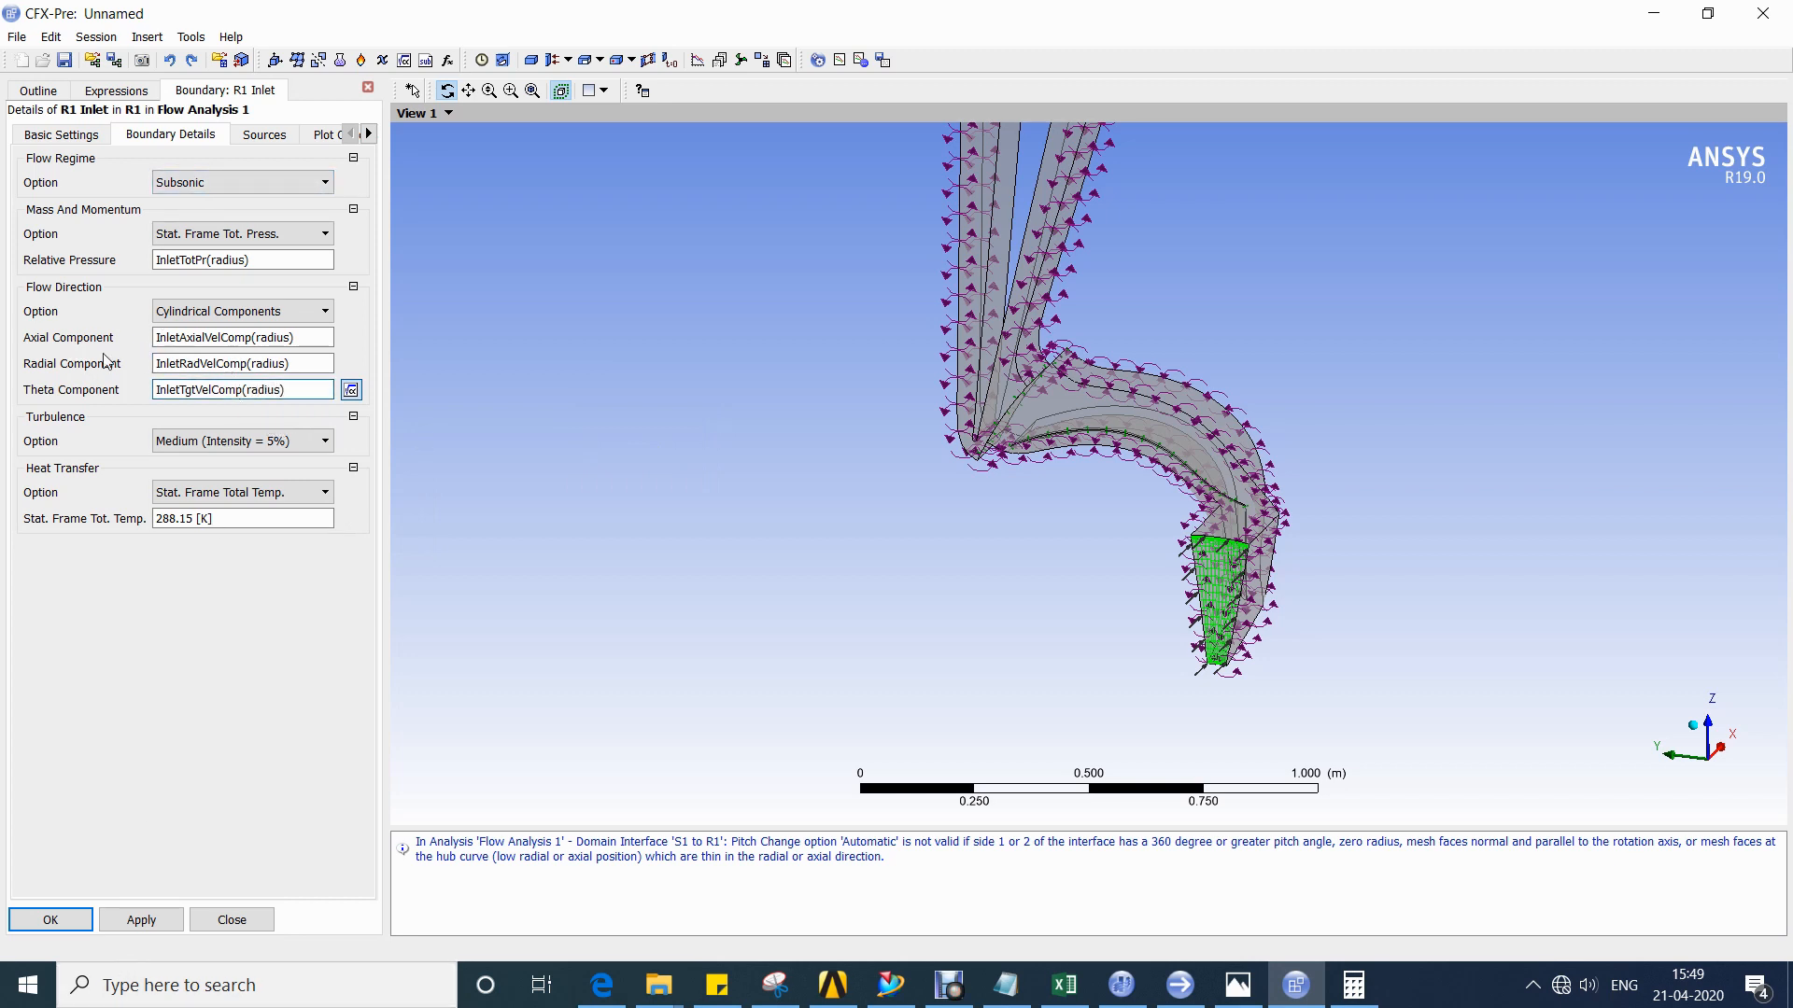
pyautogui.click(52, 921)
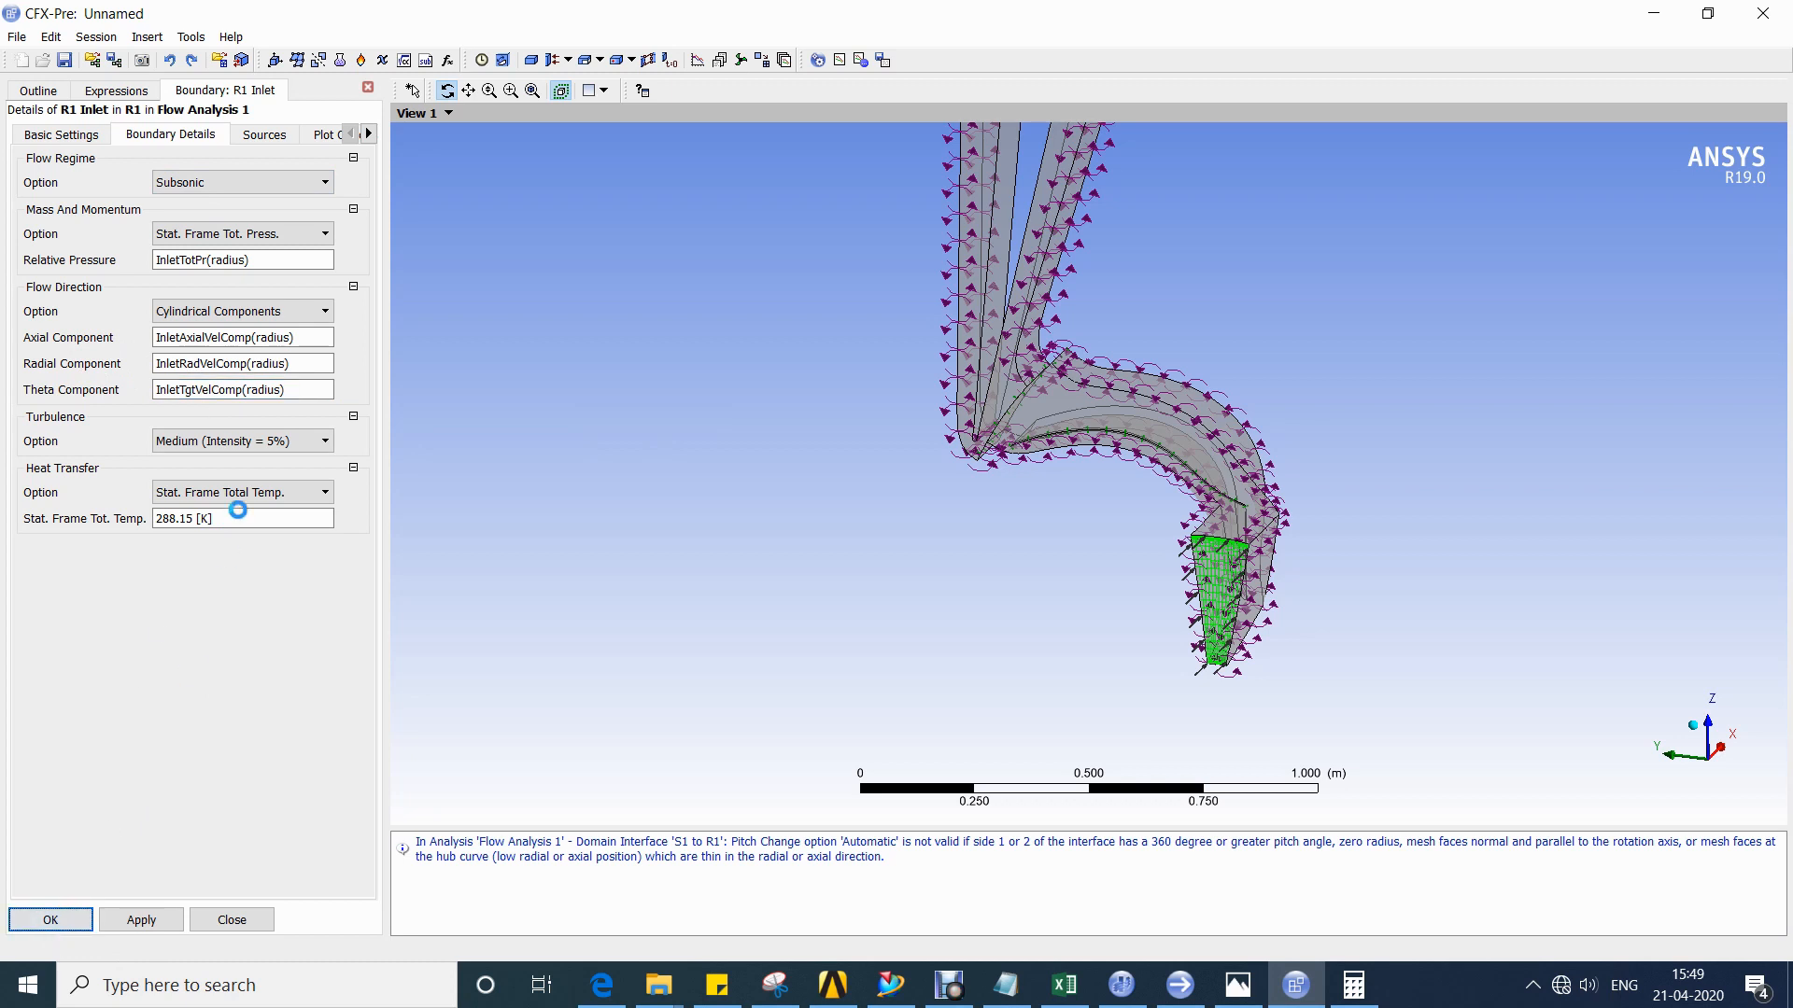
# Review the mass flow settings in the S1 Outlet boundary details and close them.
pyautogui.doubleClick(185, 450)
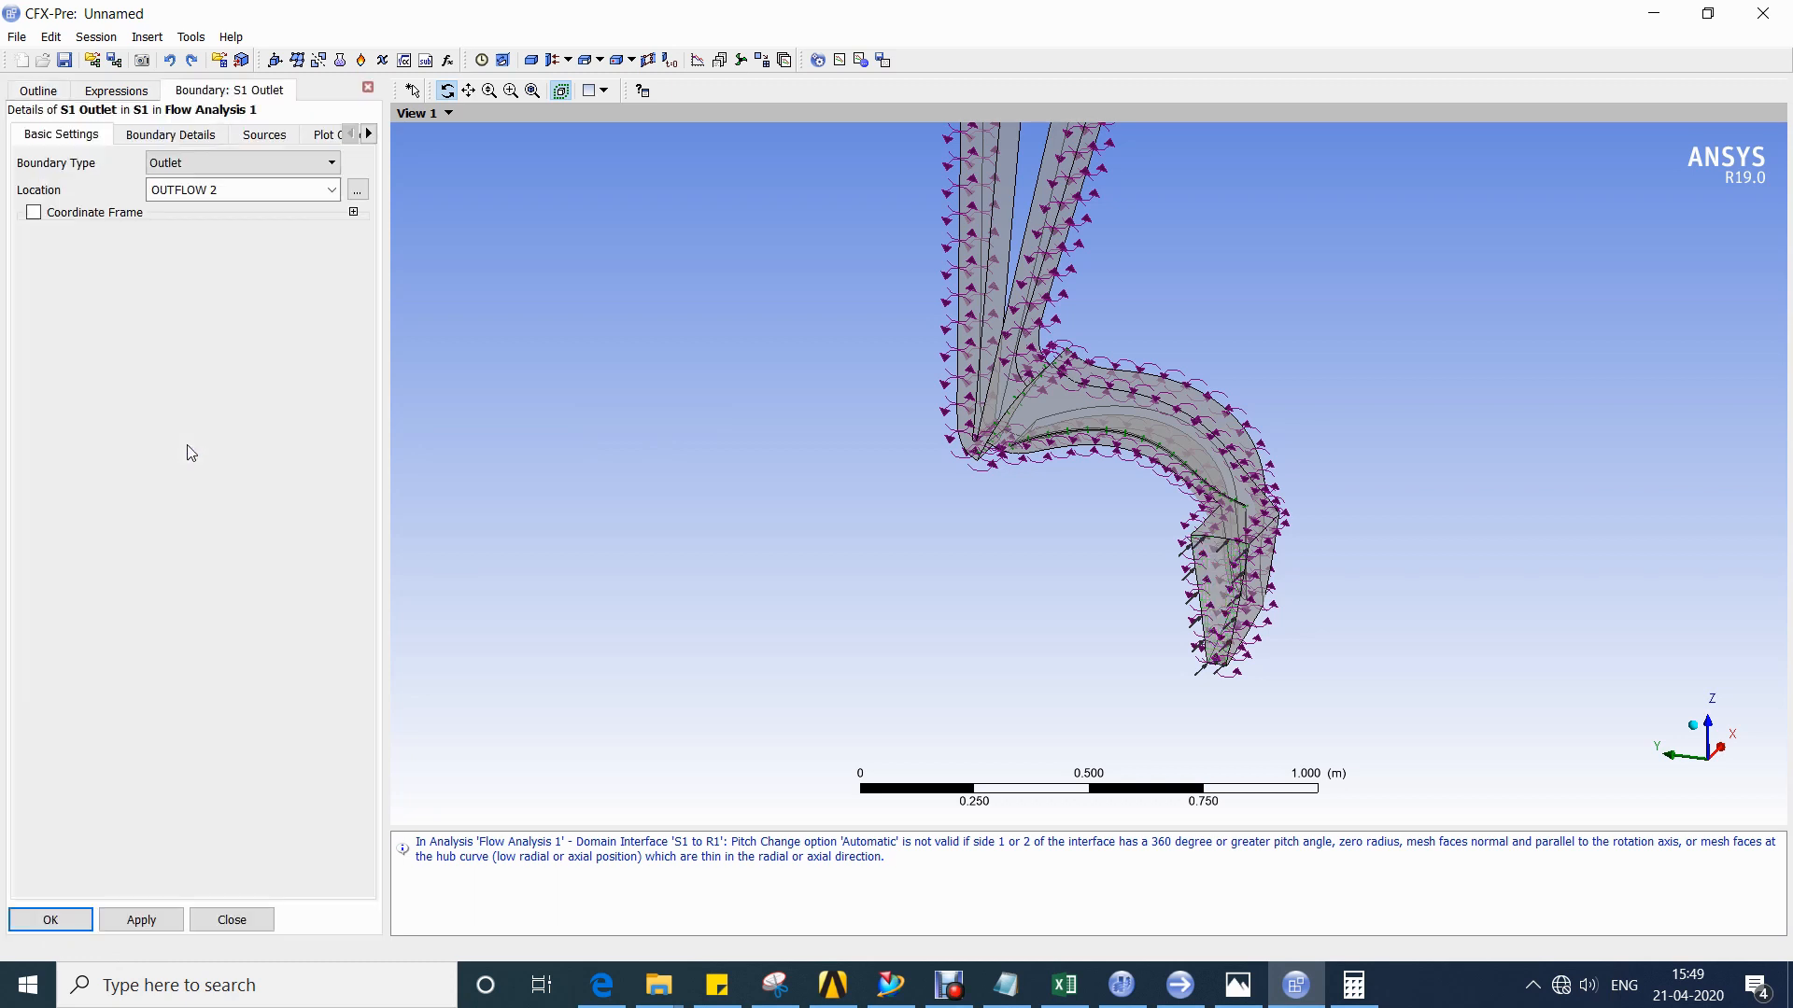
pyautogui.click(161, 137)
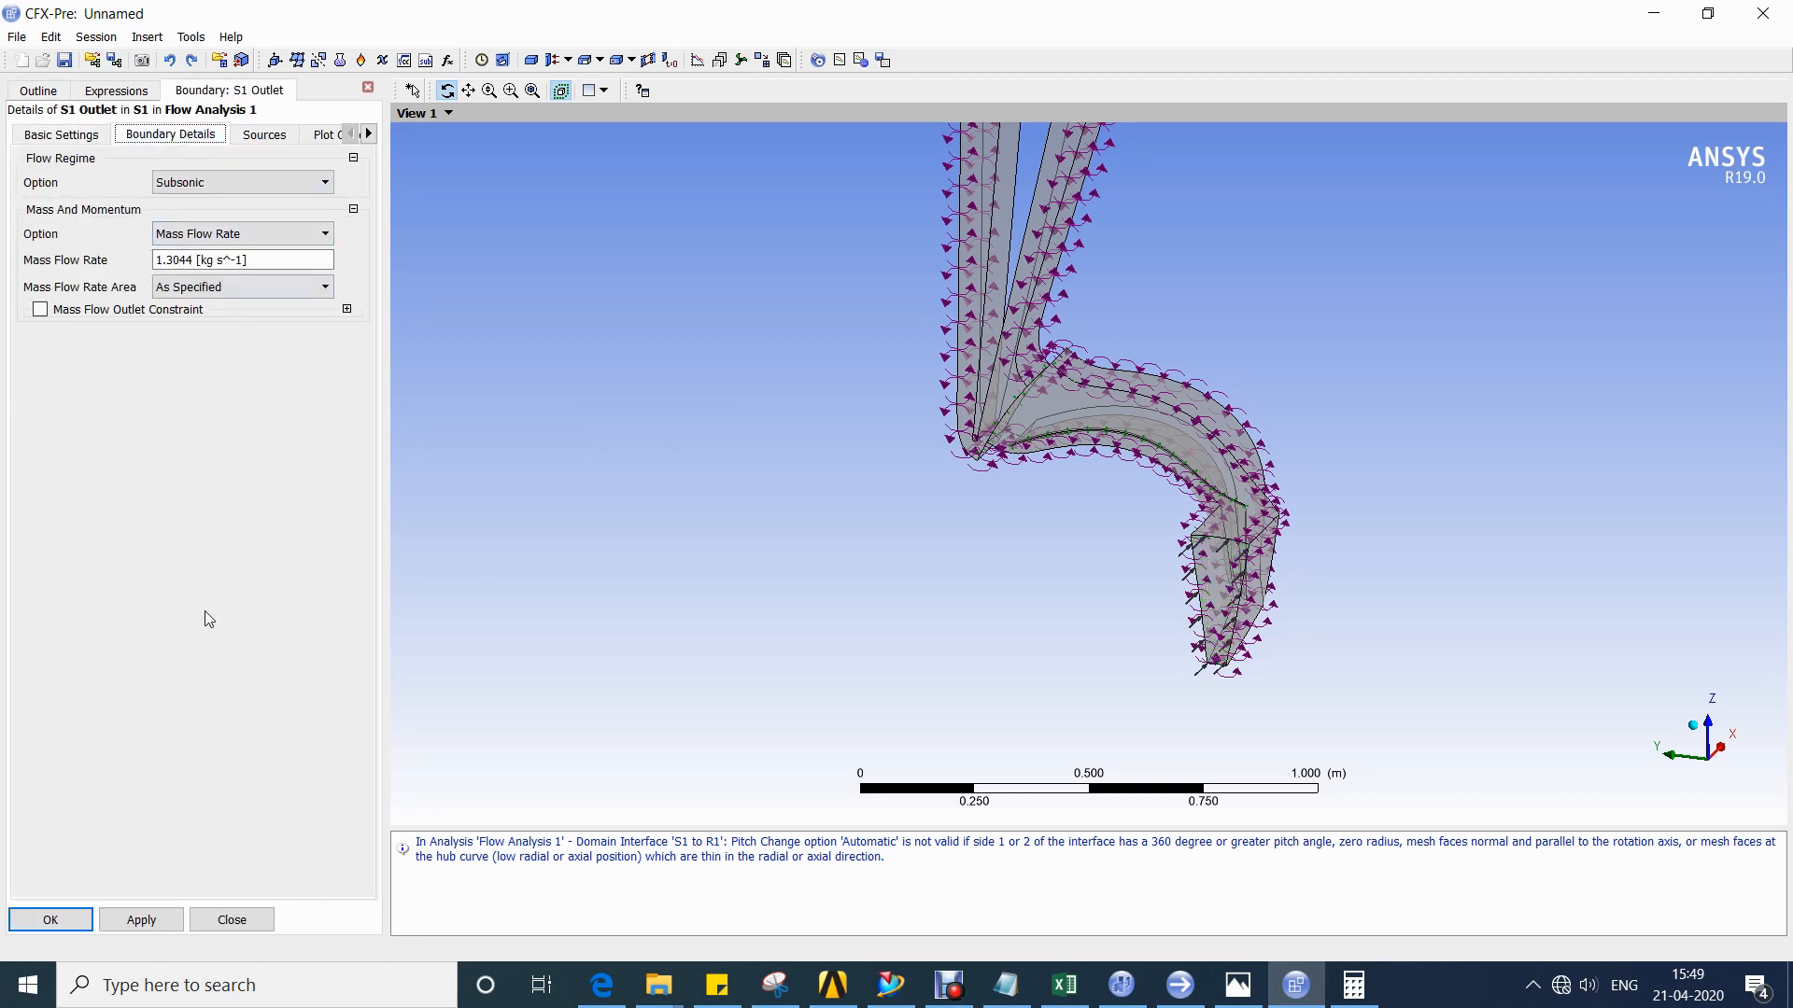
pyautogui.click(51, 921)
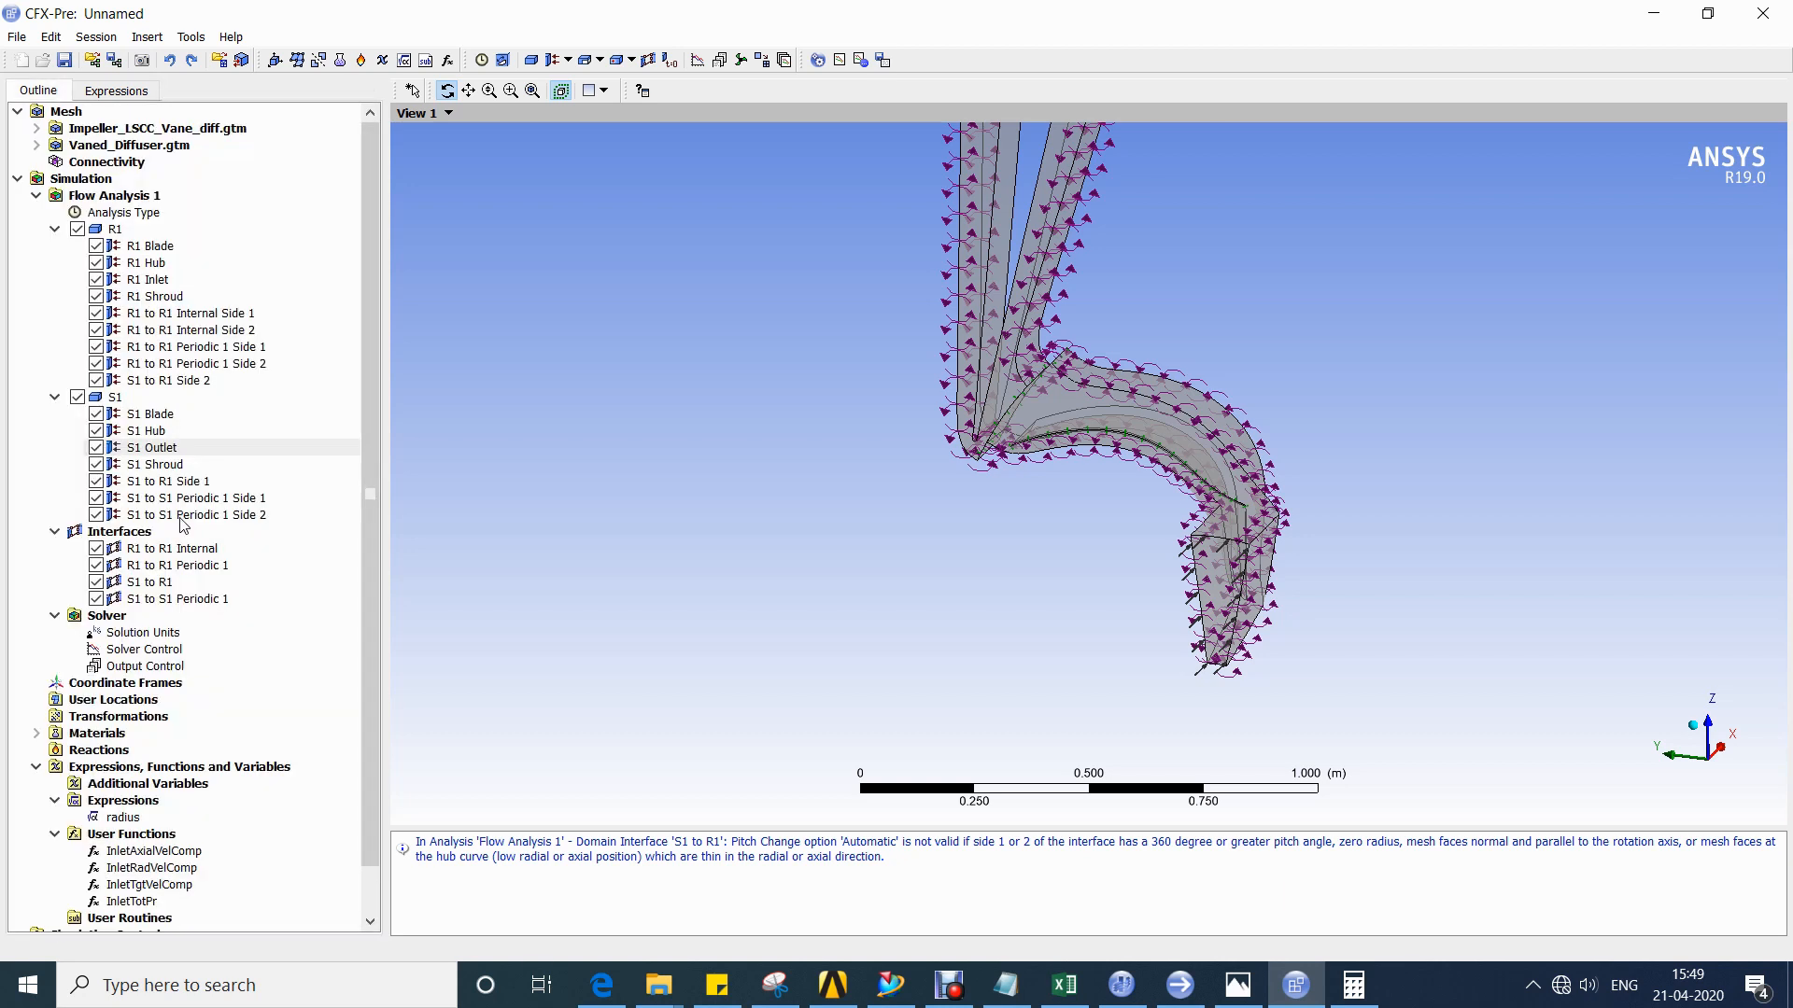
pyautogui.scroll(-1, 282, 552)
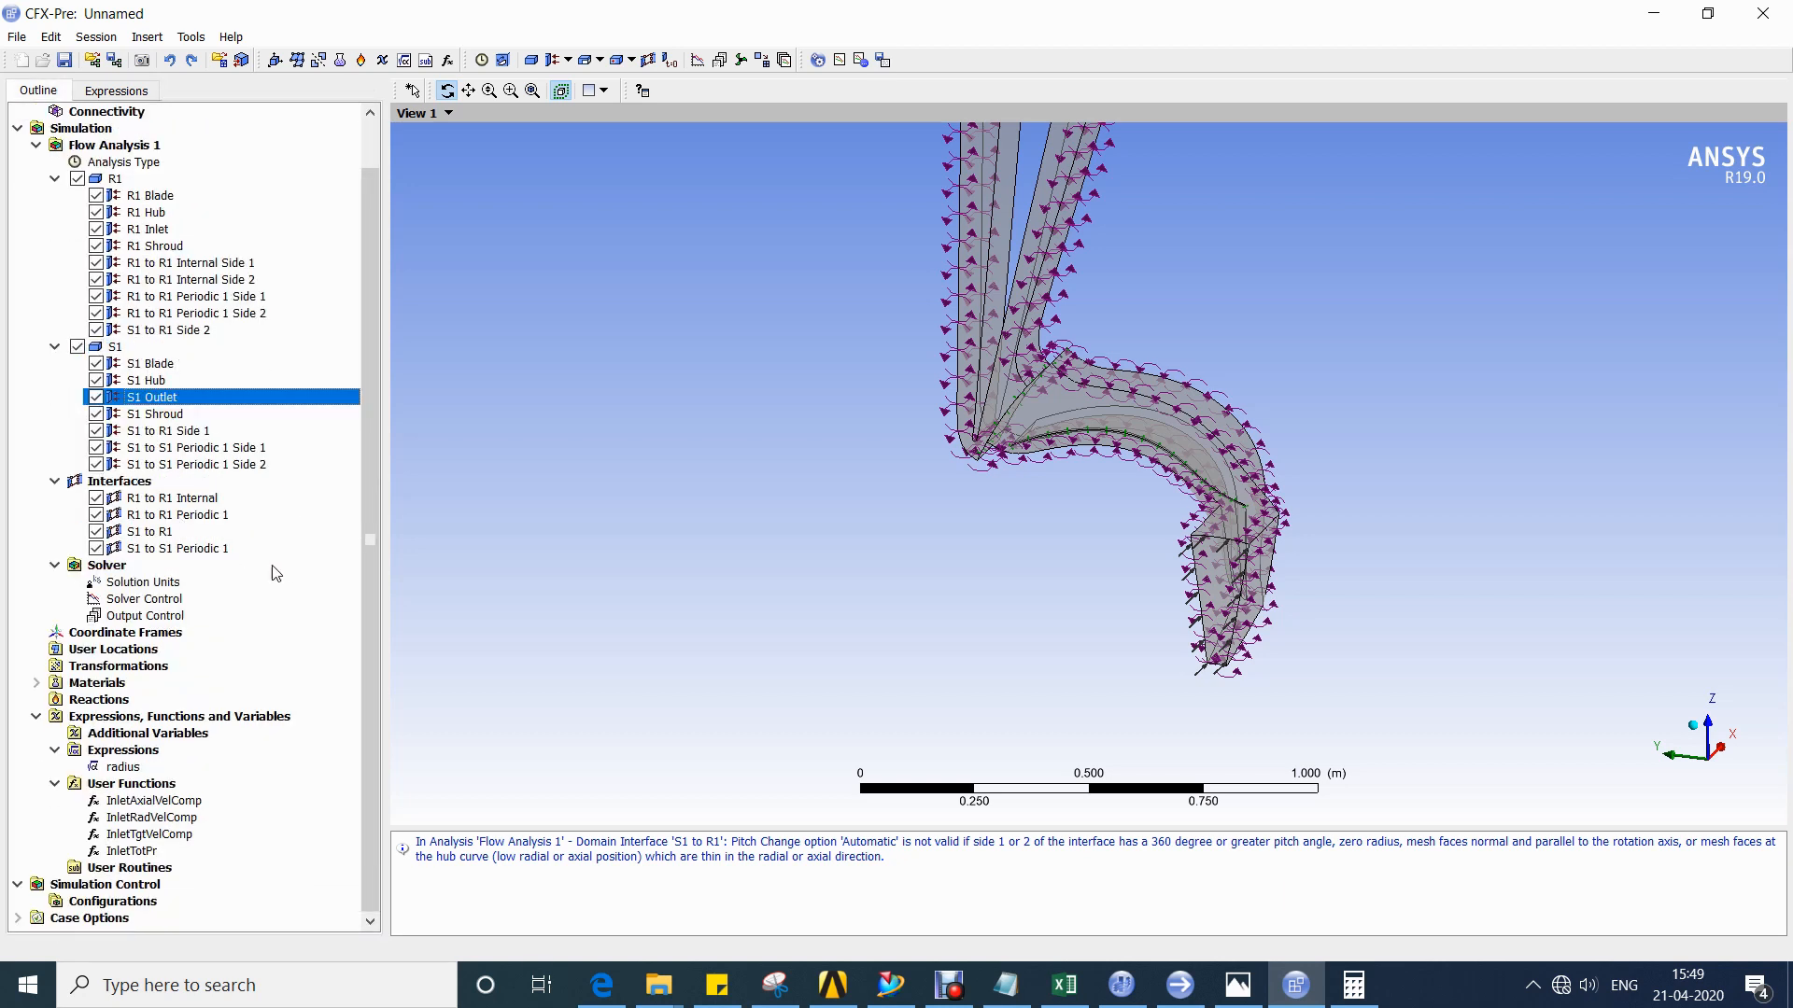
# Save the case as LSCC_Vaned.cfx in the CASE folder, overwriting the existing file.
pyautogui.click(62, 62)
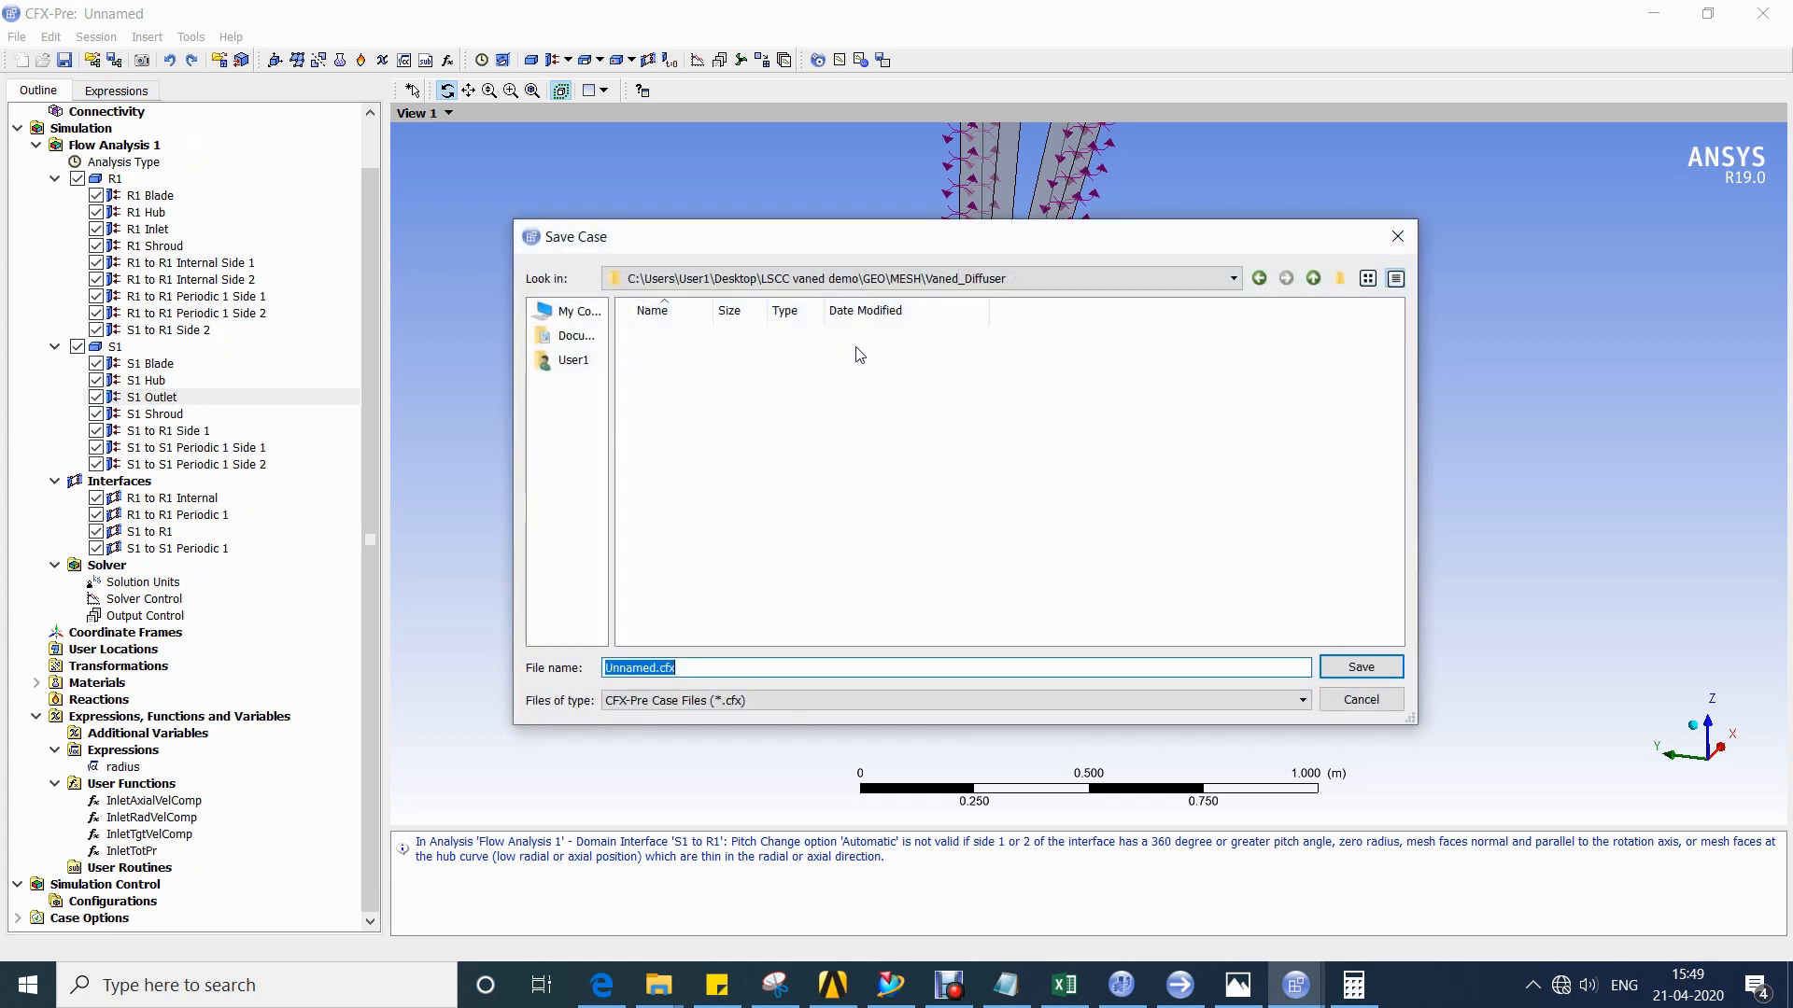
pyautogui.click(1258, 278)
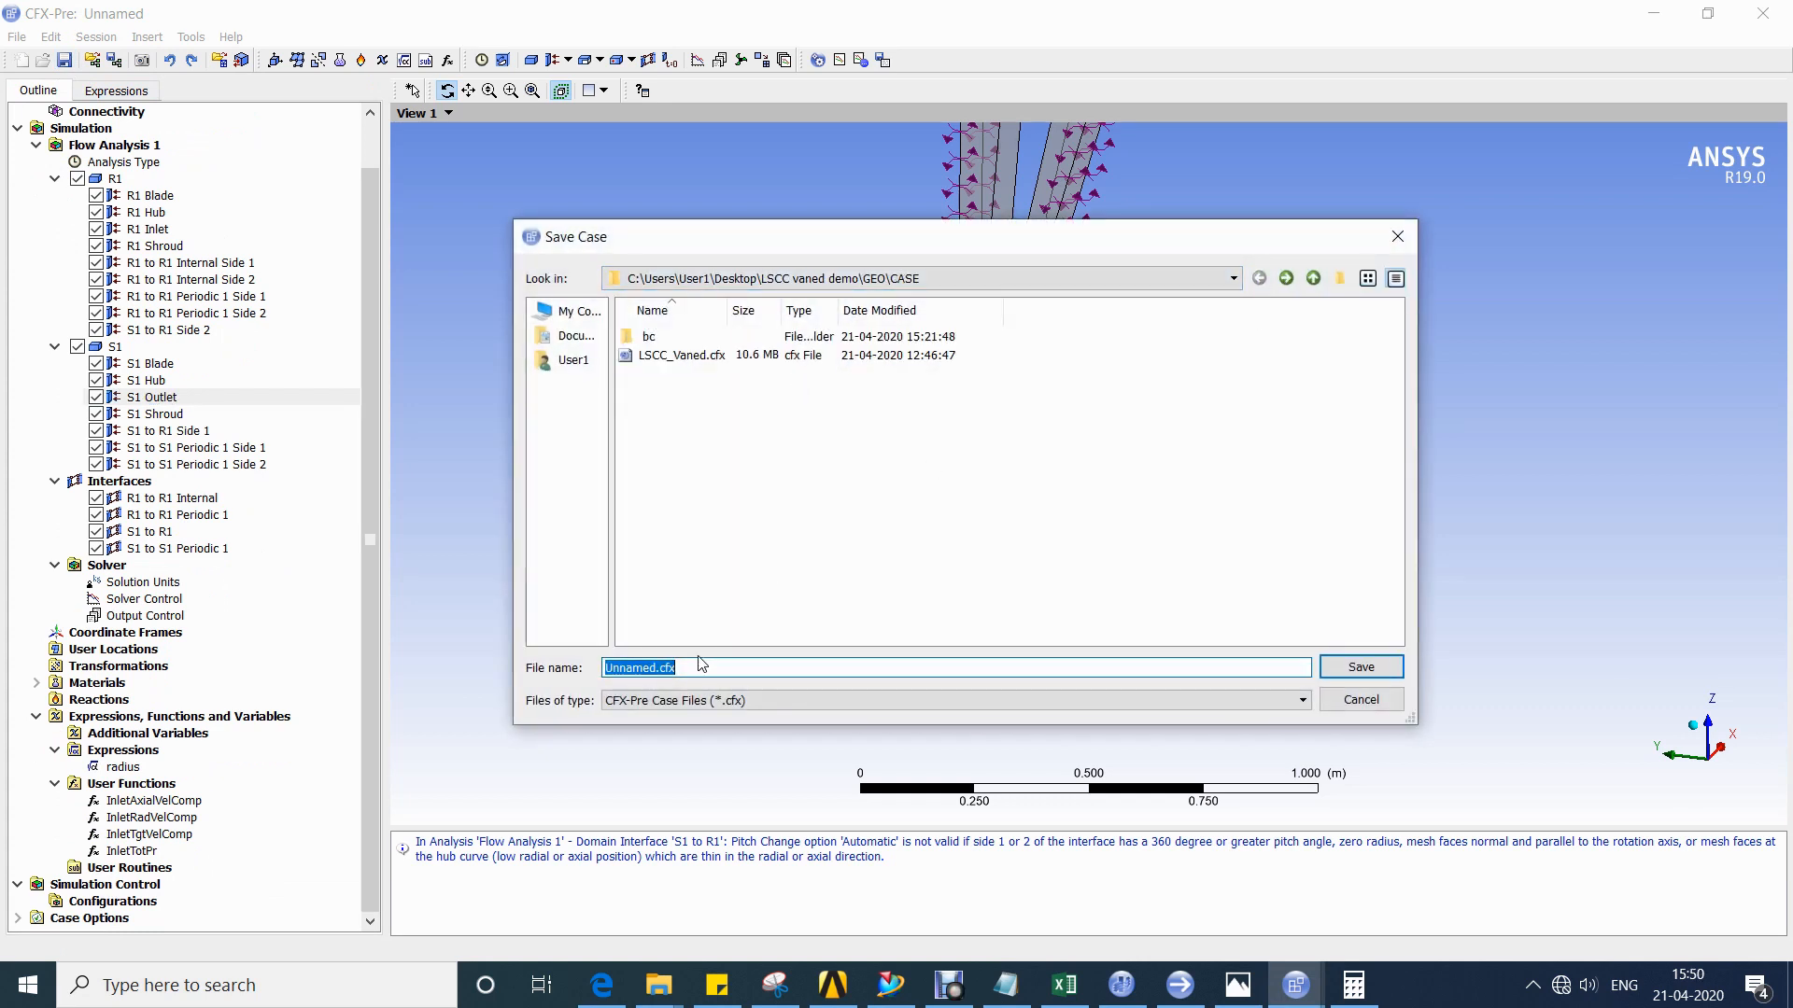
pyautogui.doubleClick(678, 355)
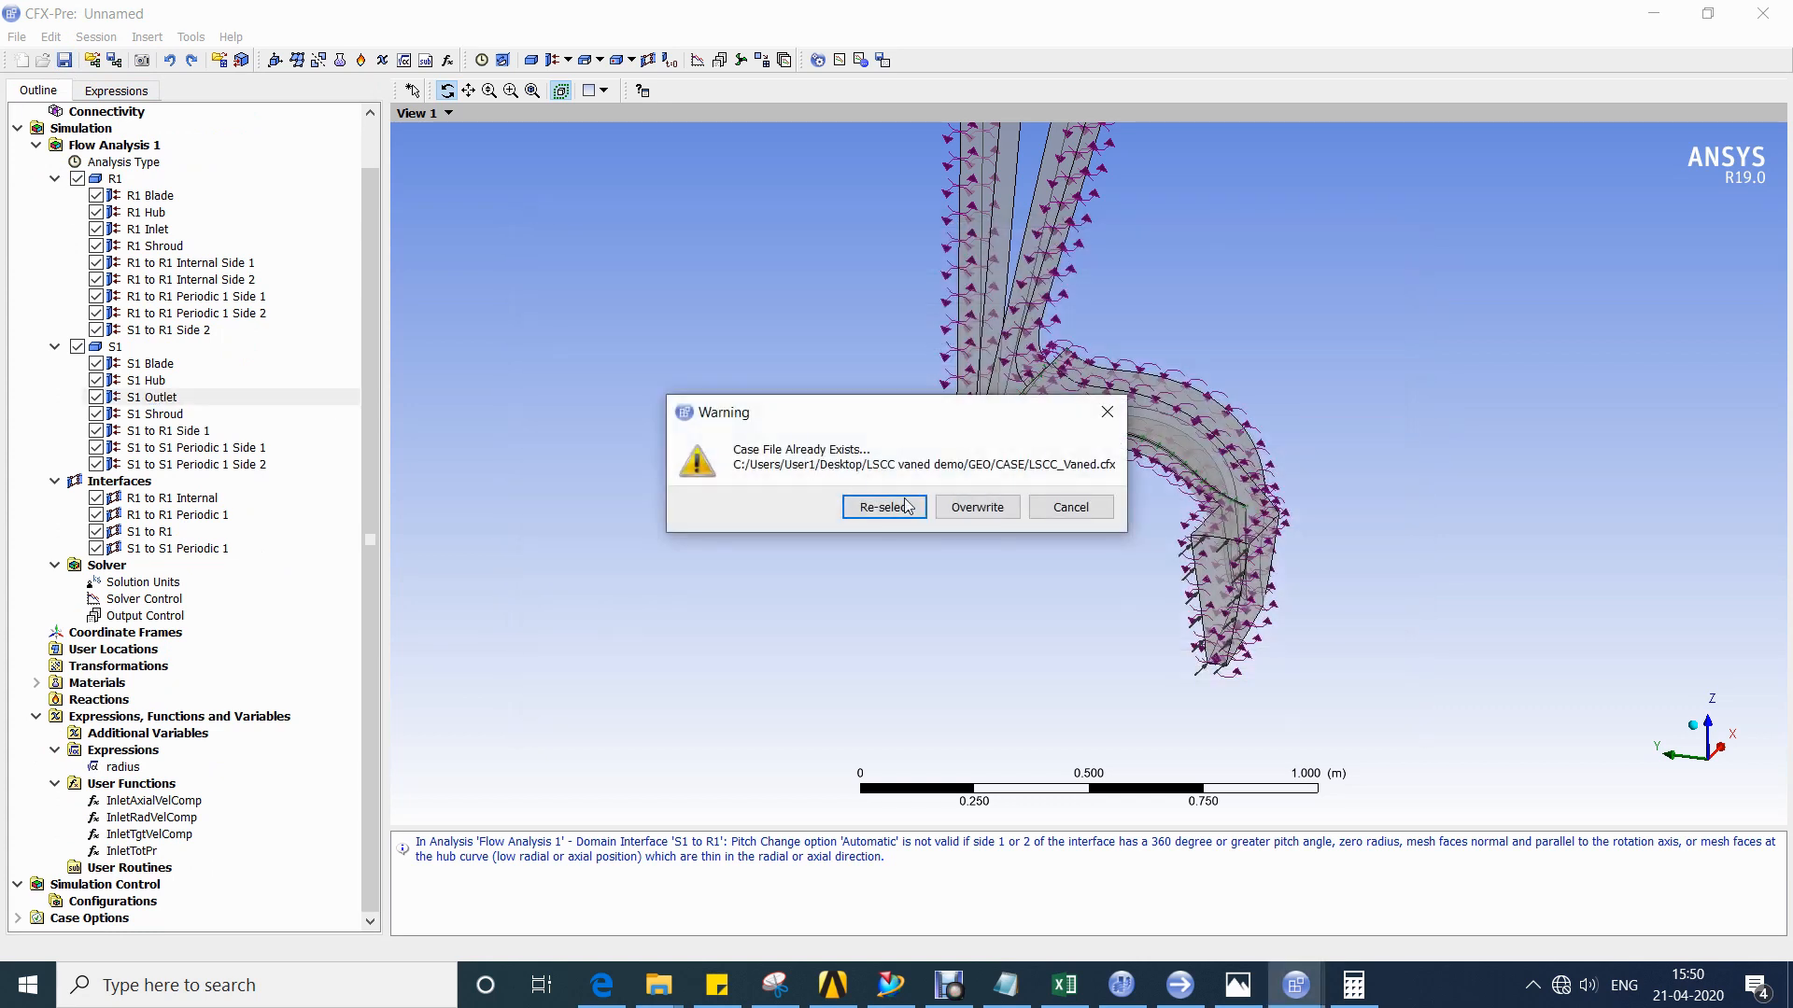
pyautogui.click(954, 512)
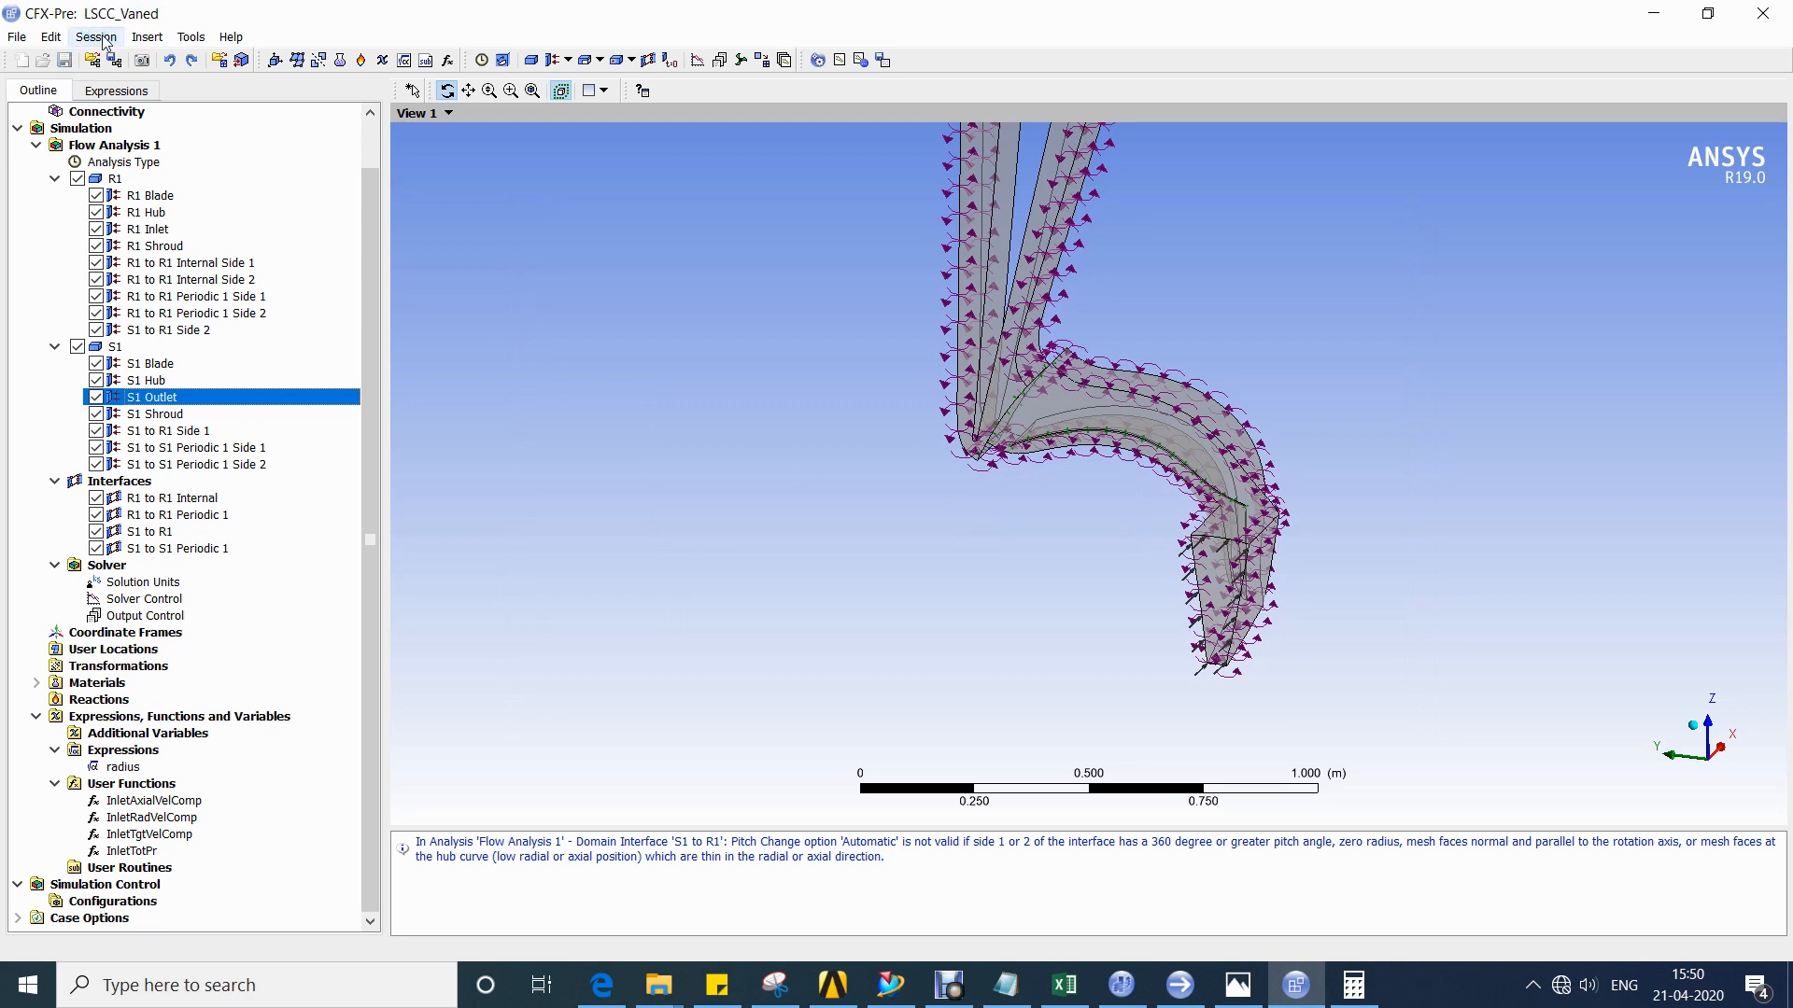
# Write the solver input file LSCC_Vaned.def to the CASE folder, overwriting the existing one.
pyautogui.click(883, 61)
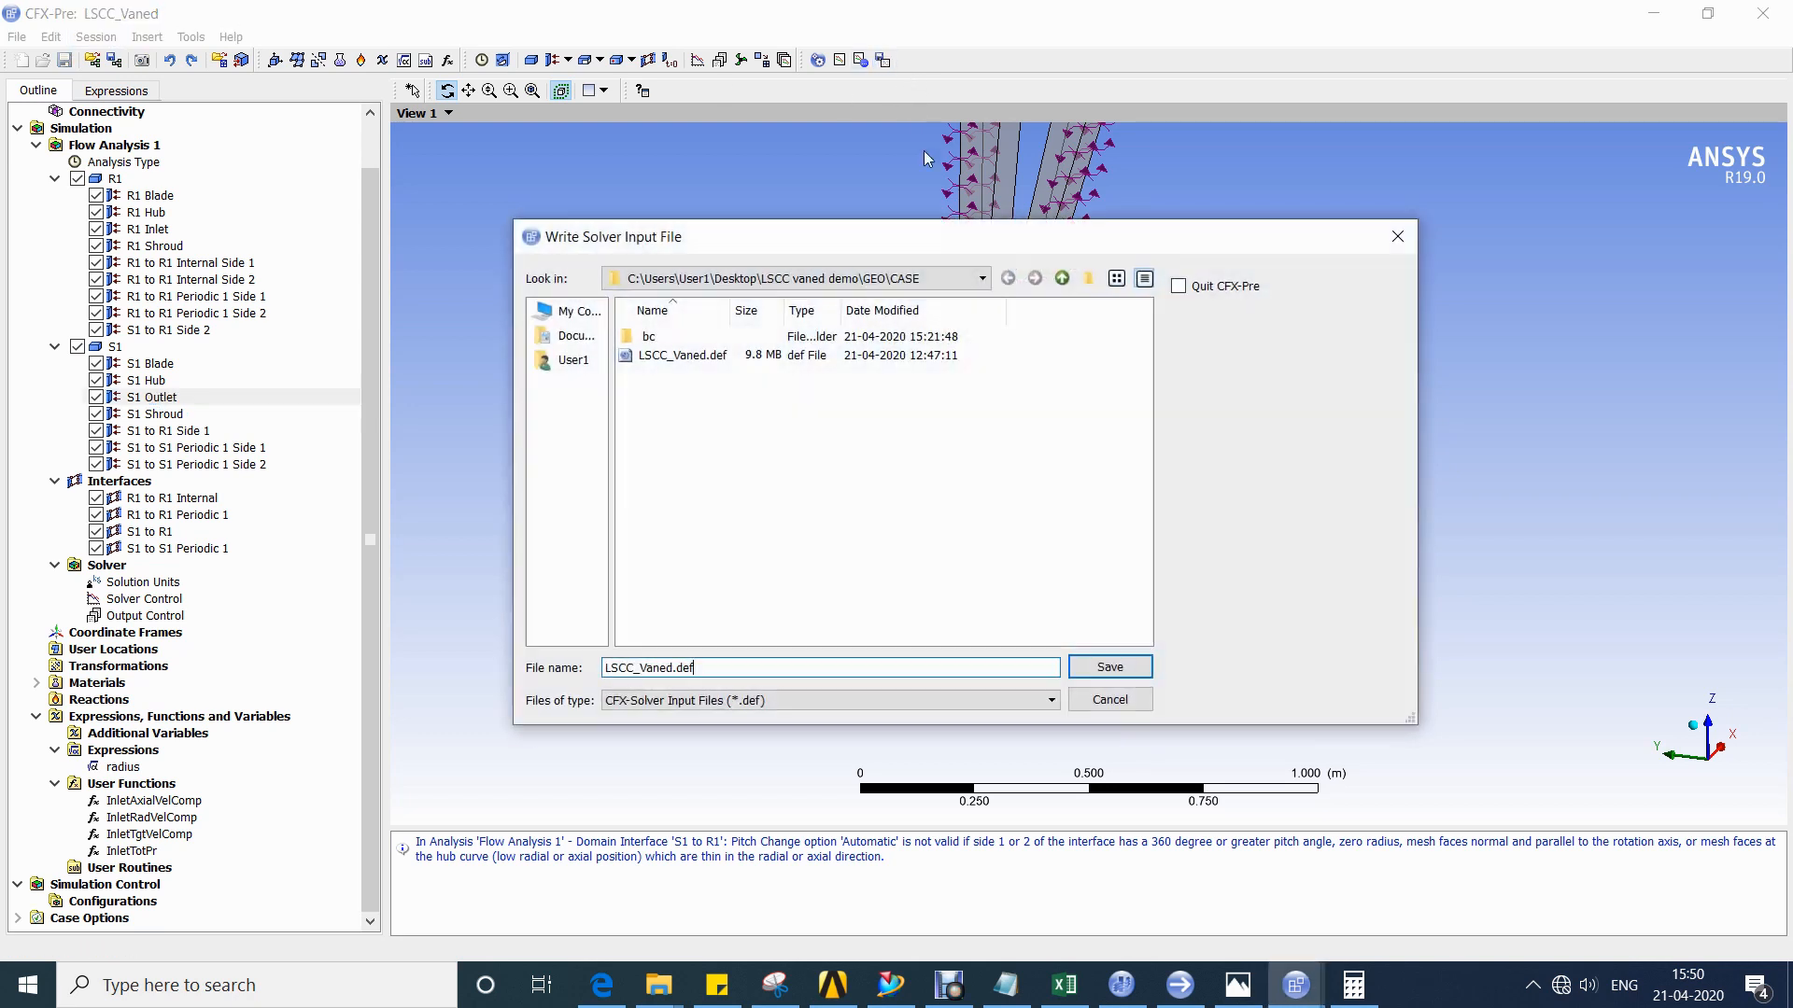
pyautogui.doubleClick(691, 357)
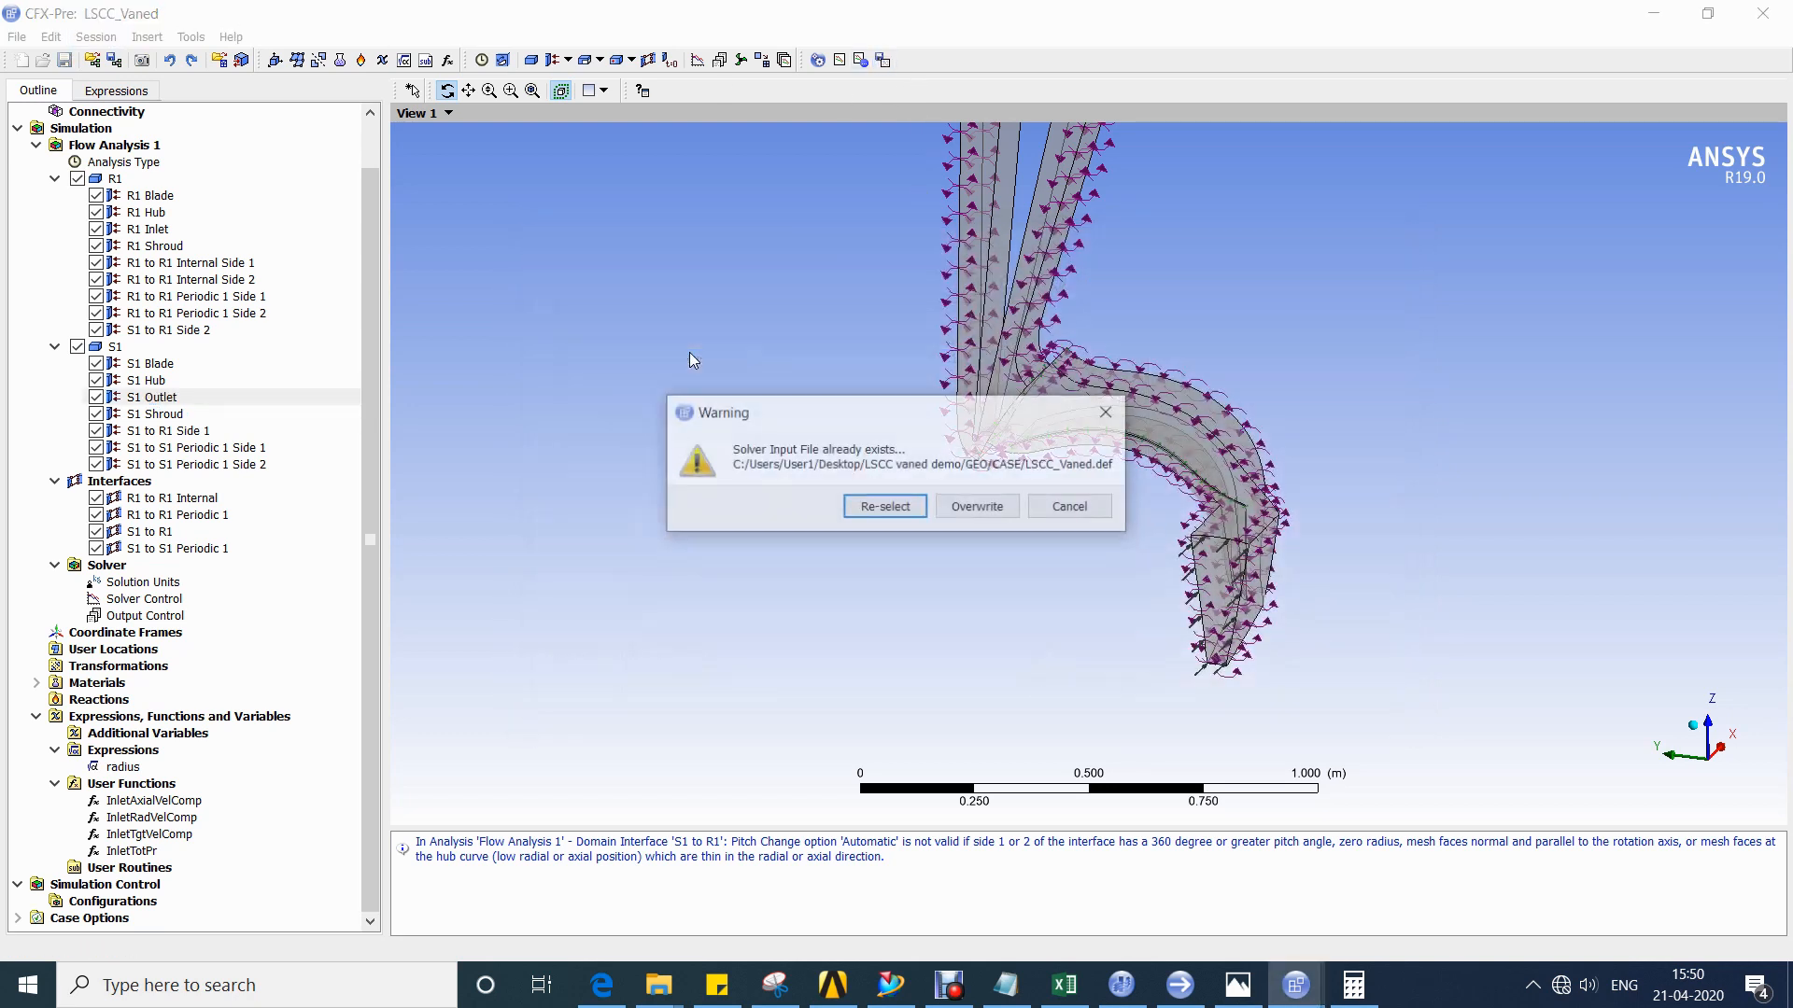
pyautogui.click(976, 507)
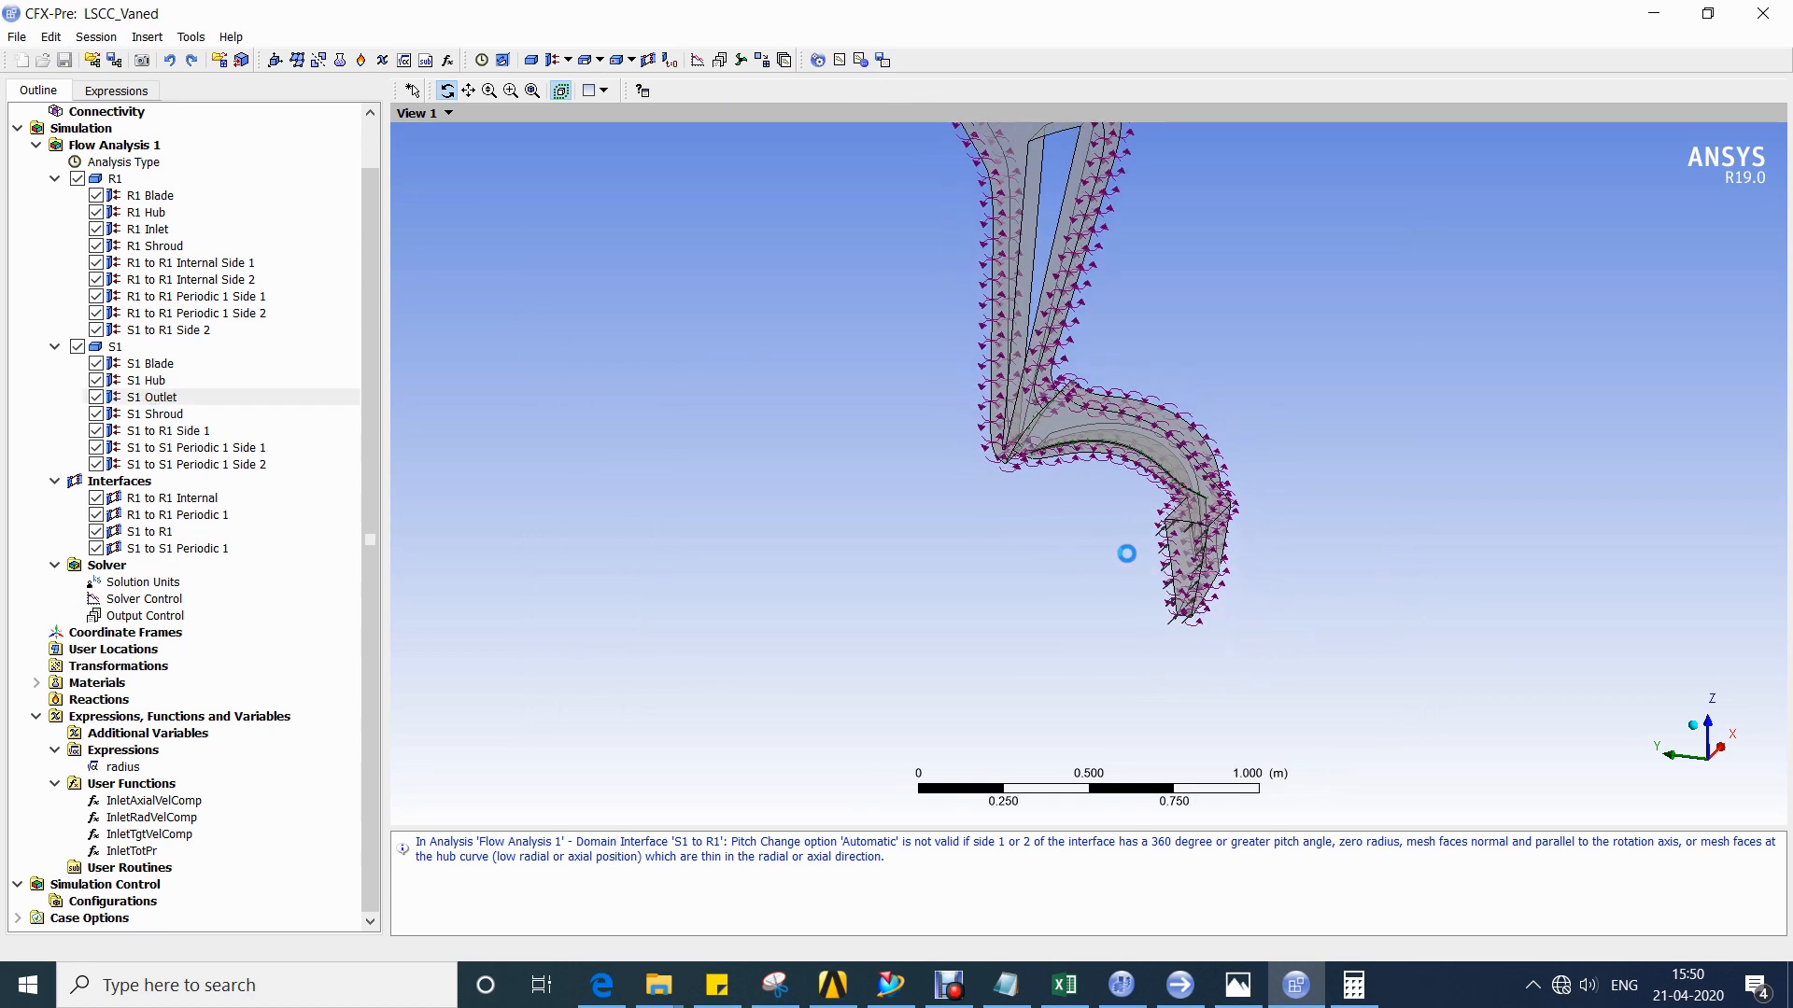
pyautogui.moveTo(1025, 551); pyautogui.dragTo(1013, 483)
# Switch to the ANSYS CFX Launcher, start CFX-Solver Manager and minimize the launcher.
pyautogui.click(1179, 984)
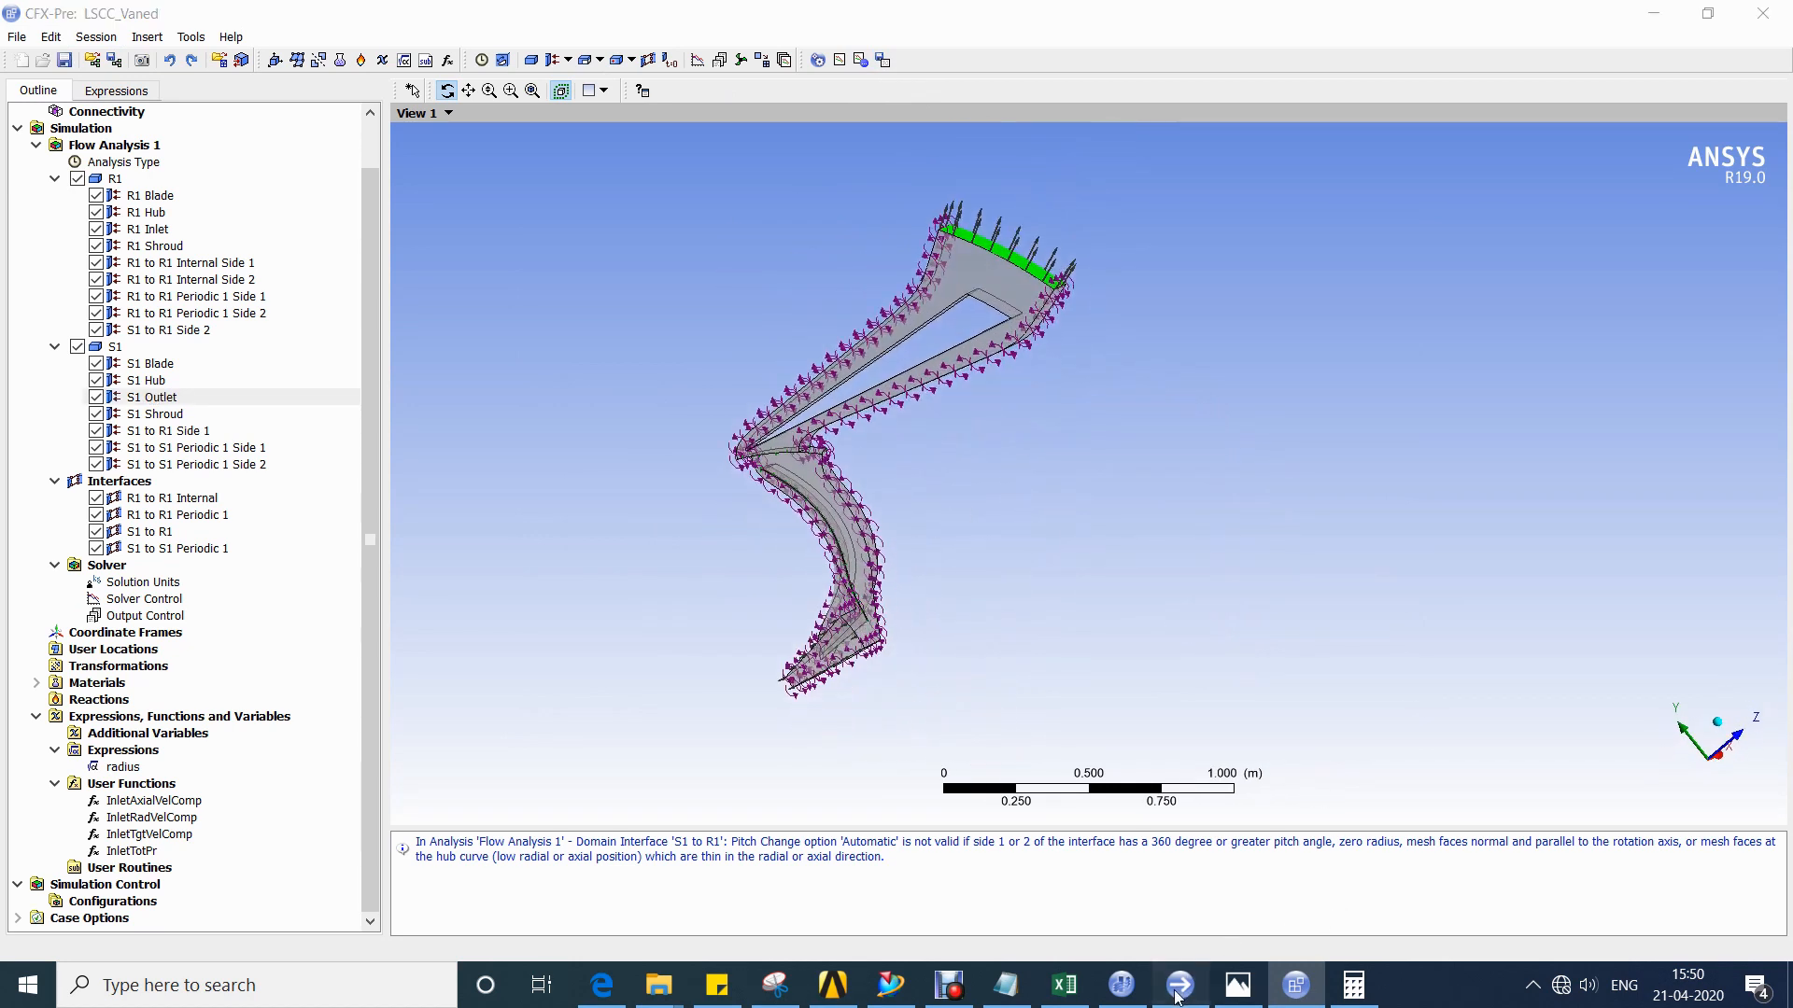
pyautogui.click(578, 327)
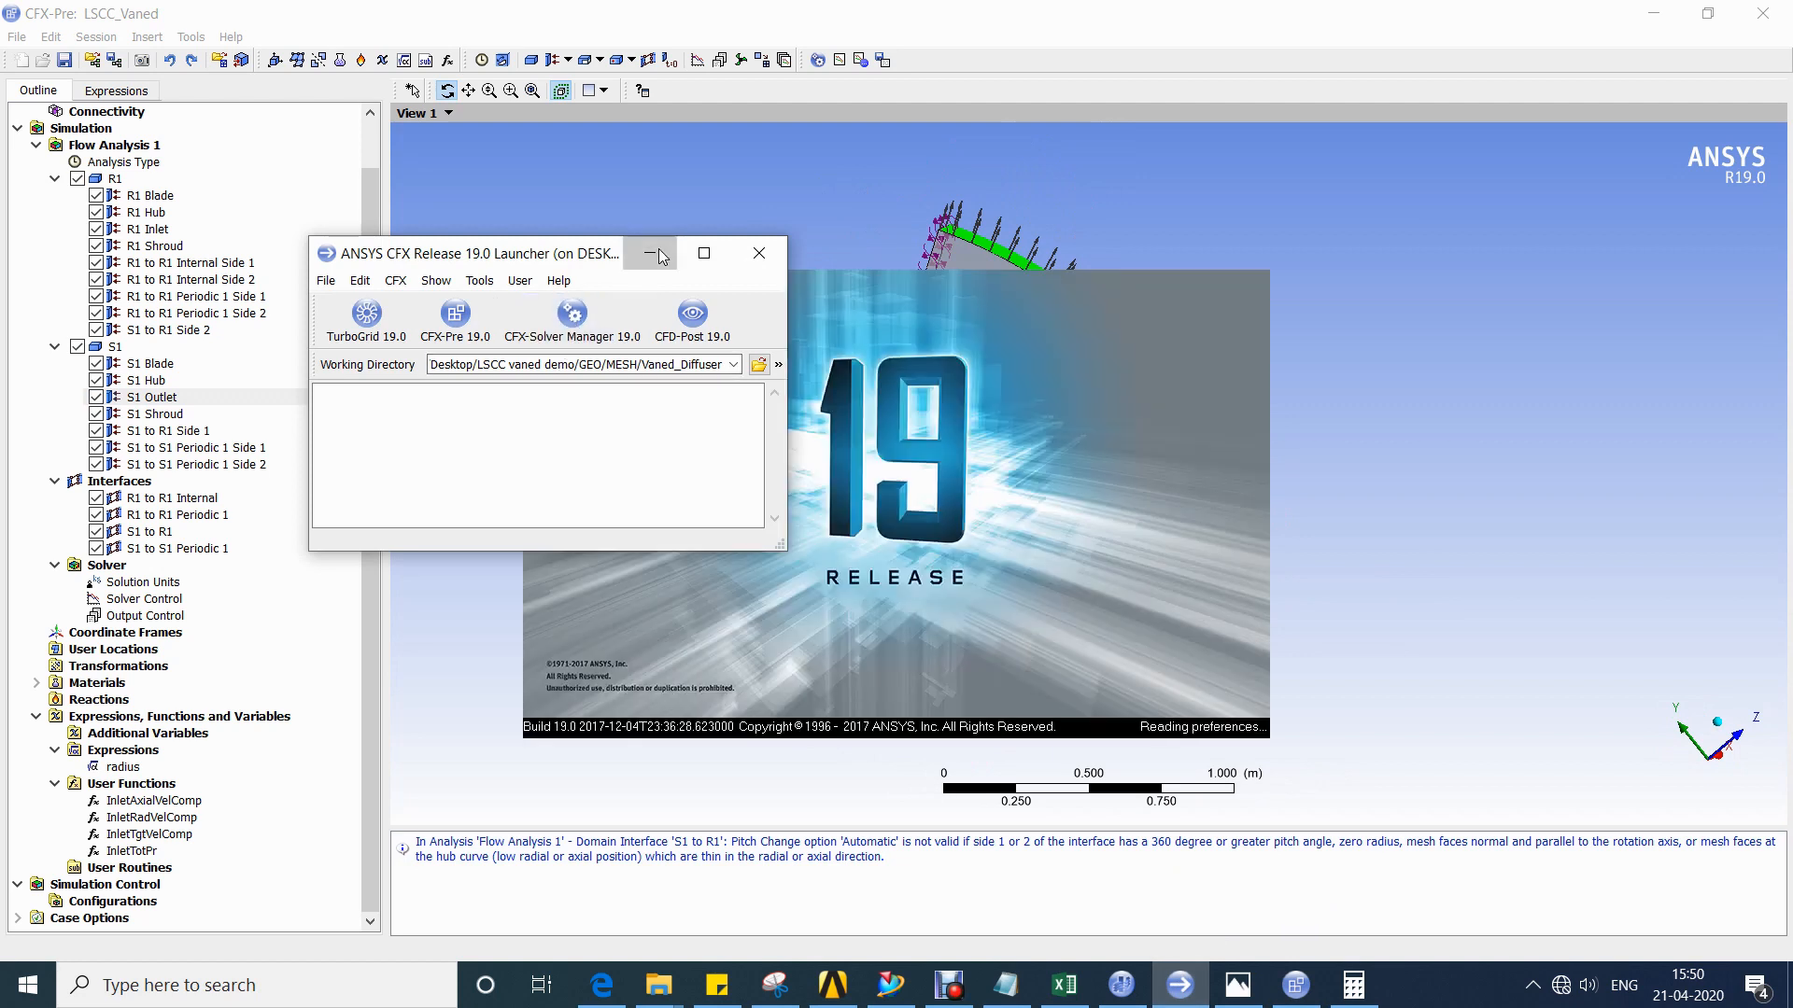
pyautogui.click(645, 254)
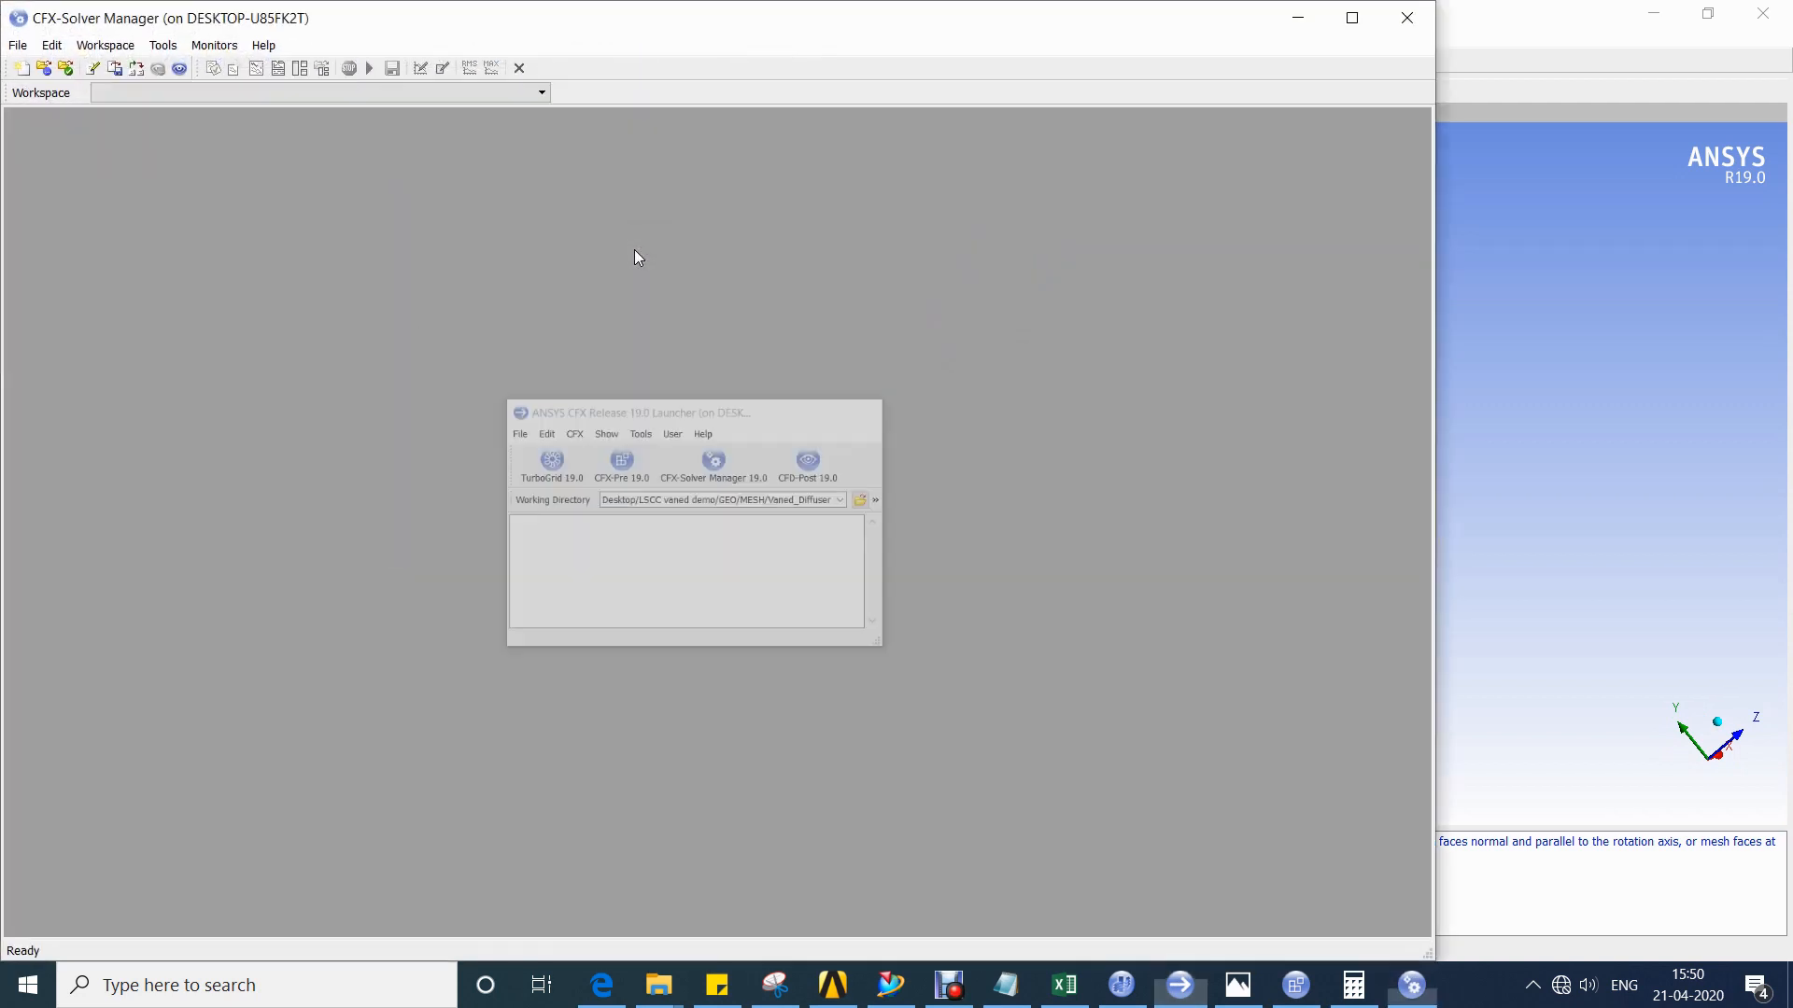
# Define a new solver run using LSCC_Vaned.def from the CASE folder as the solver input file.
pyautogui.click(22, 69)
pyautogui.click(895, 246)
pyautogui.click(866, 322)
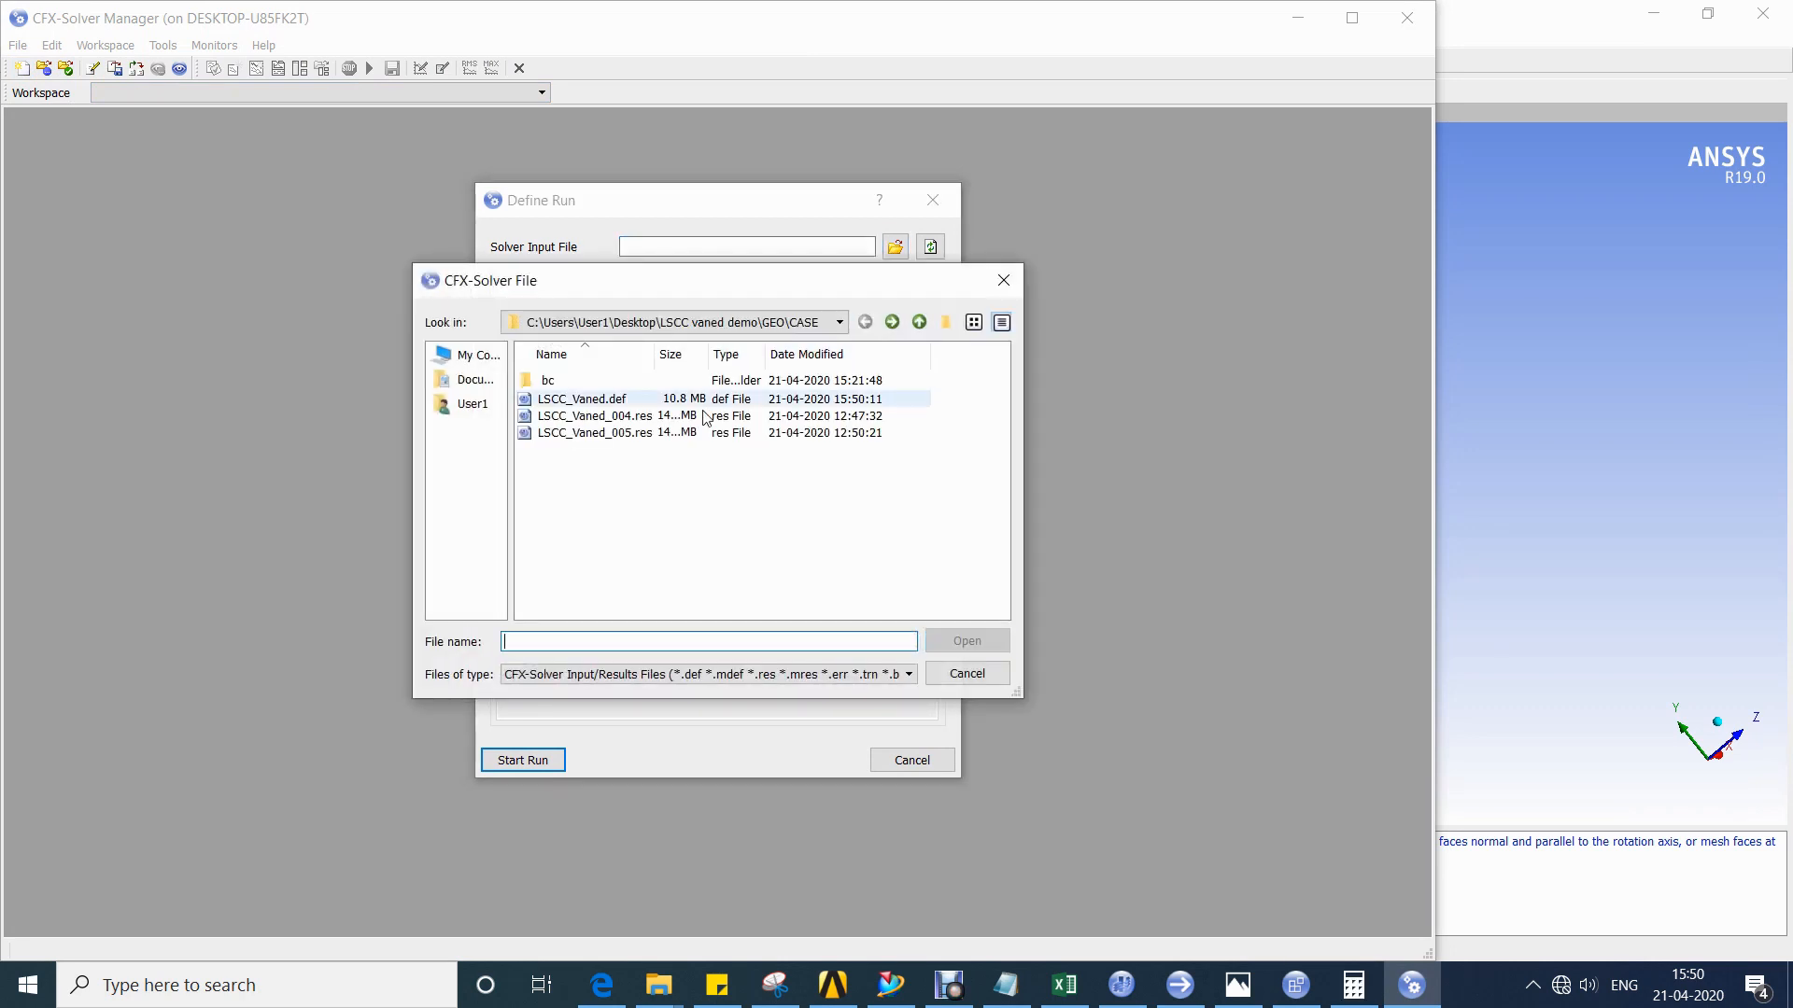
pyautogui.doubleClick(612, 398)
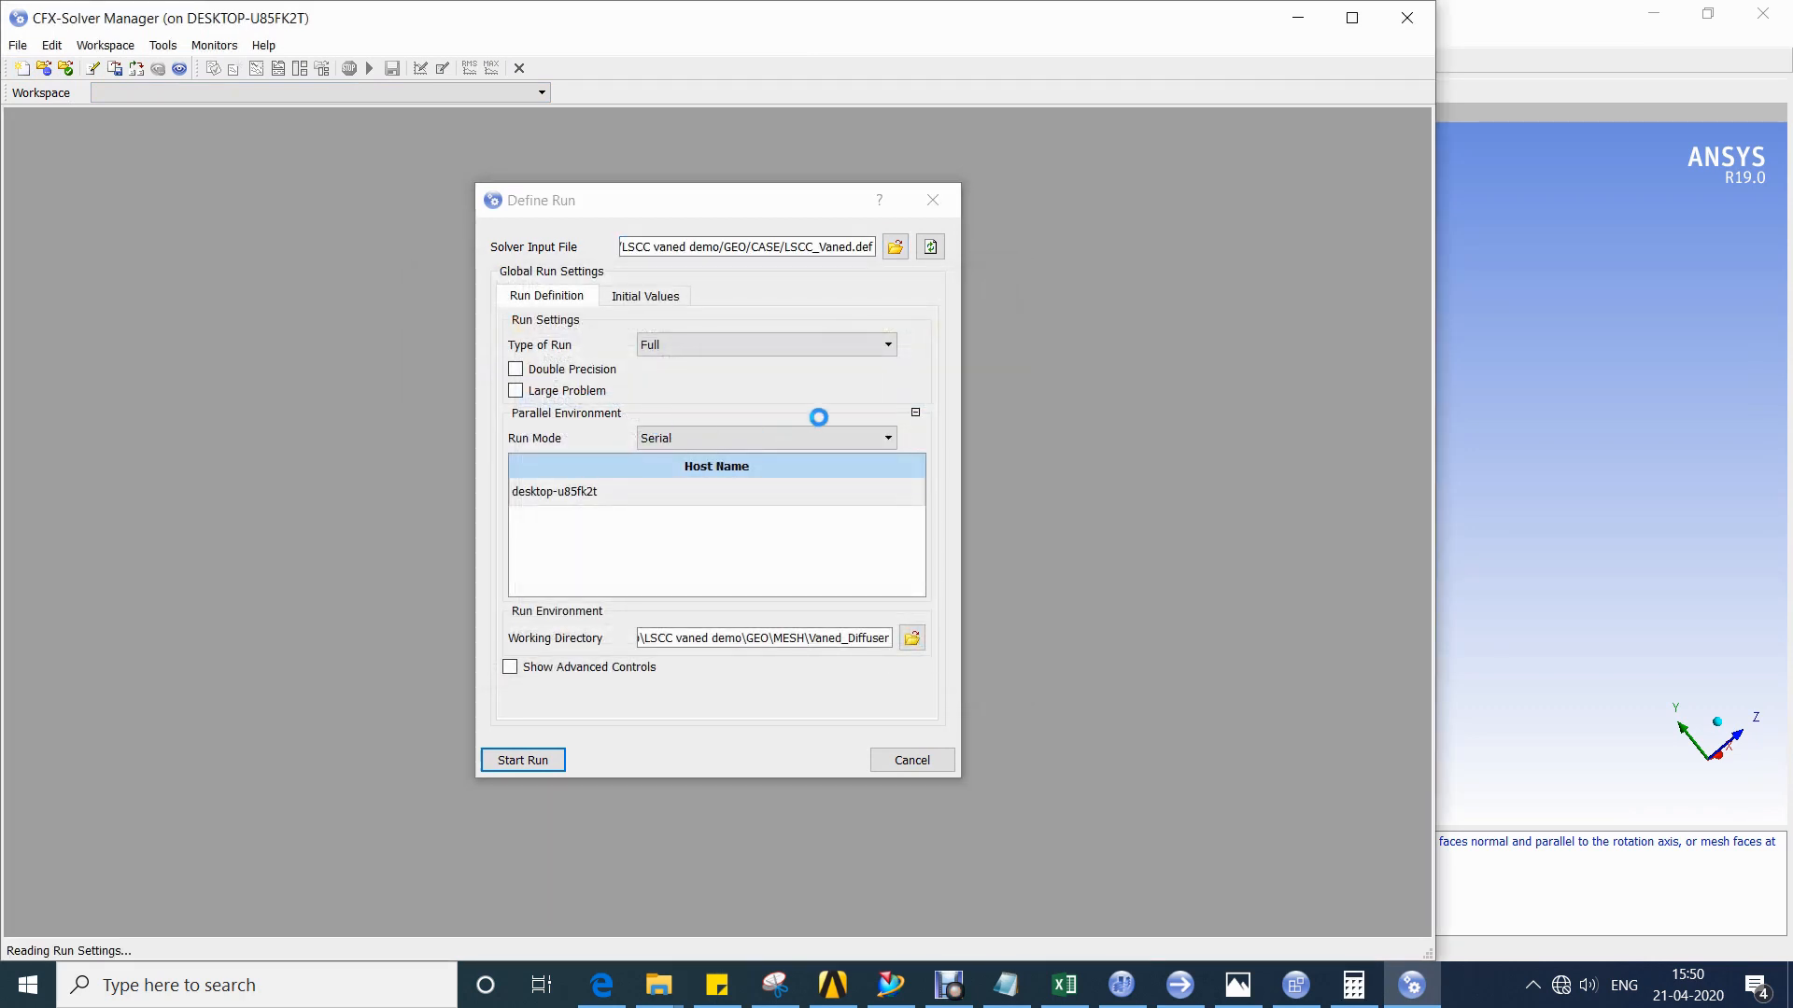
# Set the run mode to Intel MPI Local Parallel with 8 partitions.
pyautogui.click(734, 439)
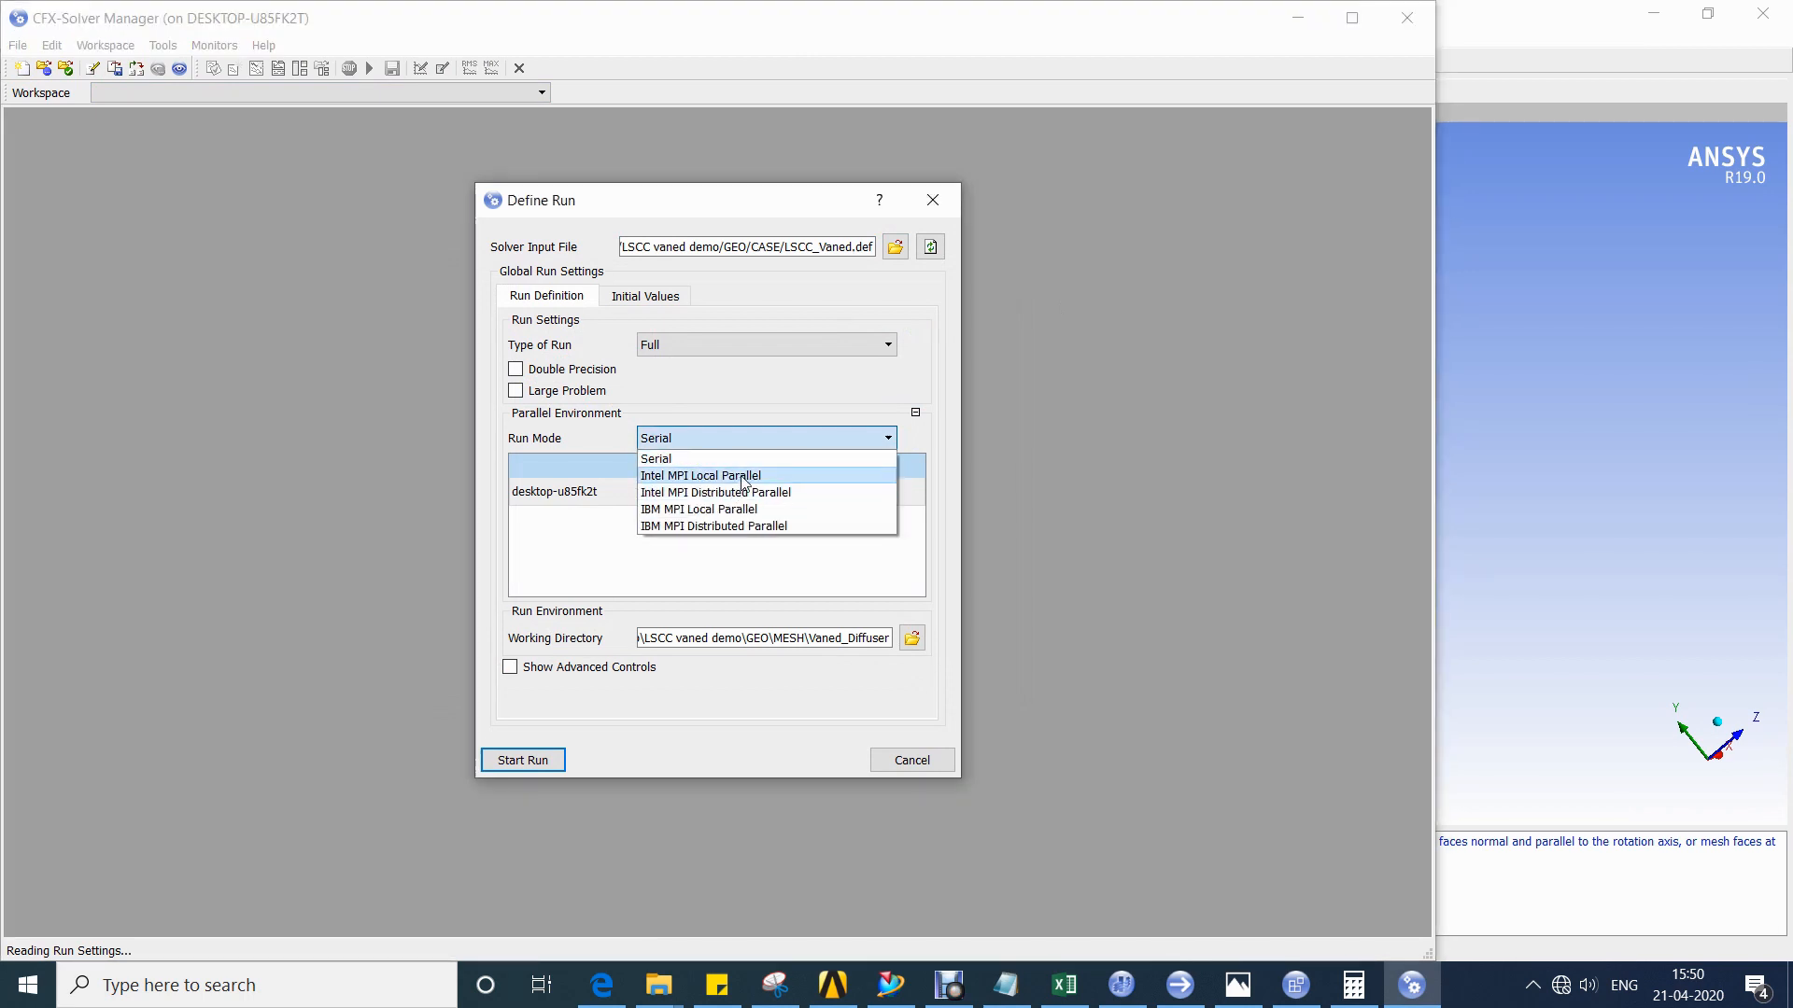
pyautogui.click(743, 477)
pyautogui.doubleClick(794, 502)
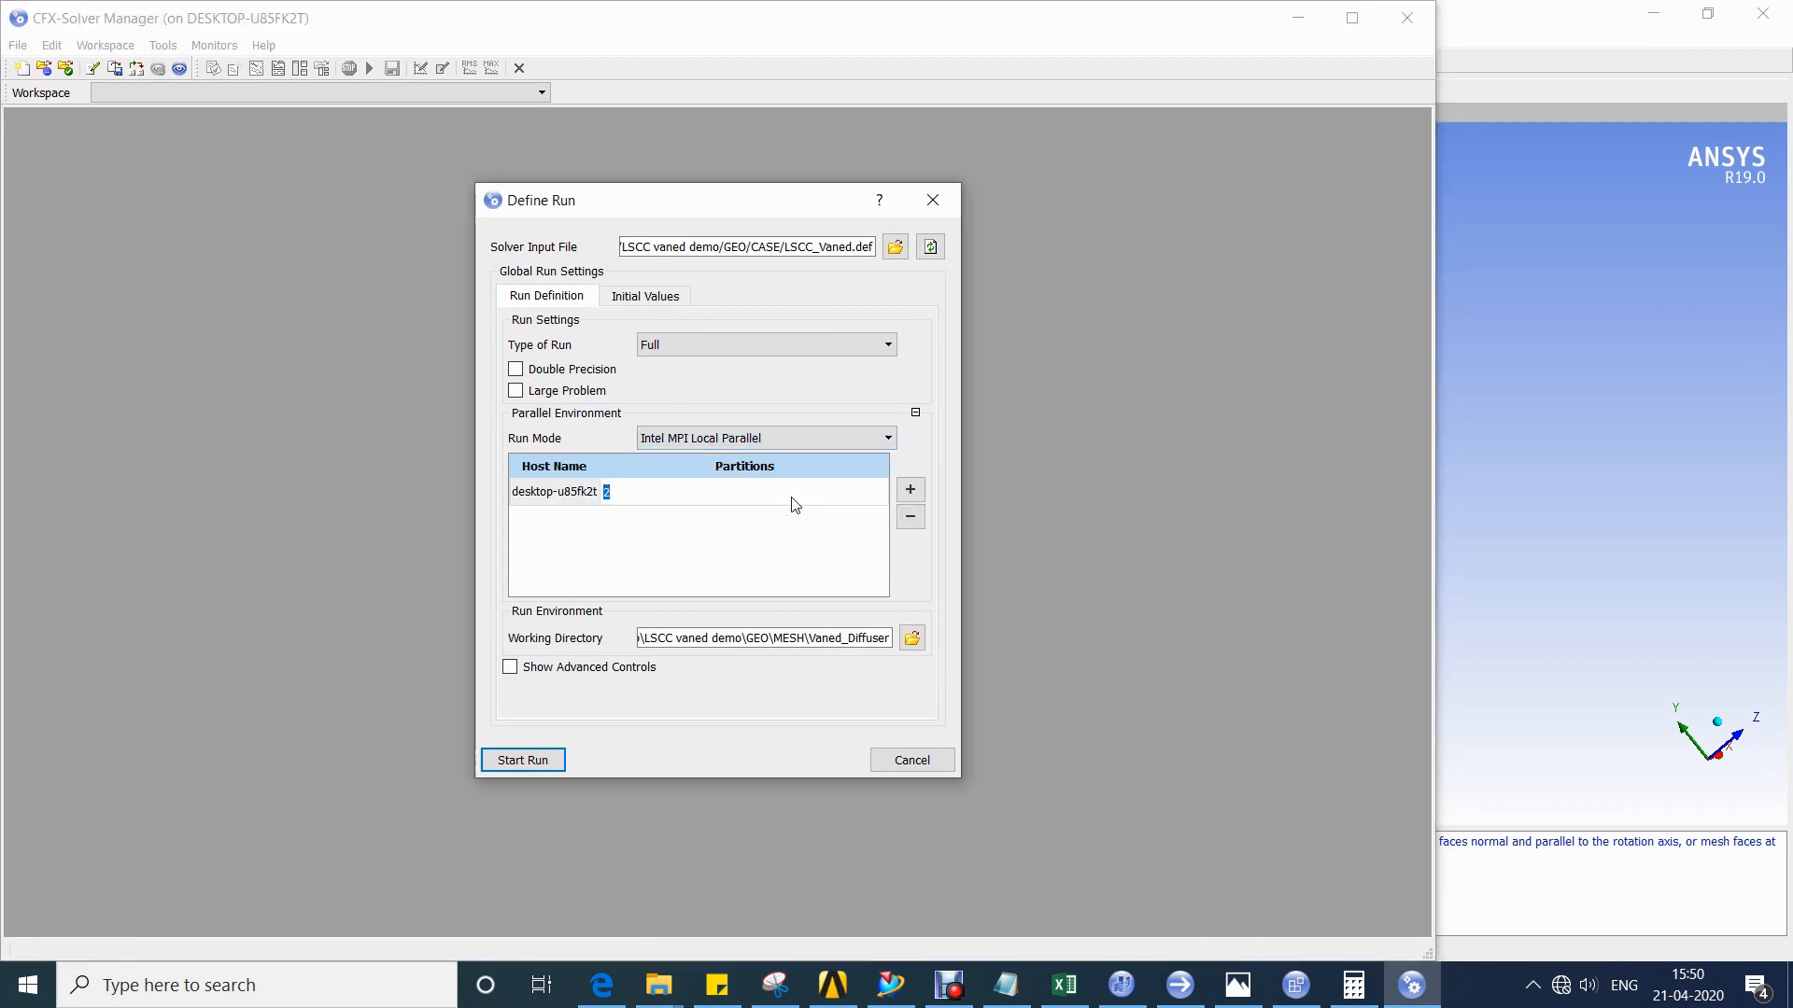
pyautogui.write('8')
pyautogui.press('Return')
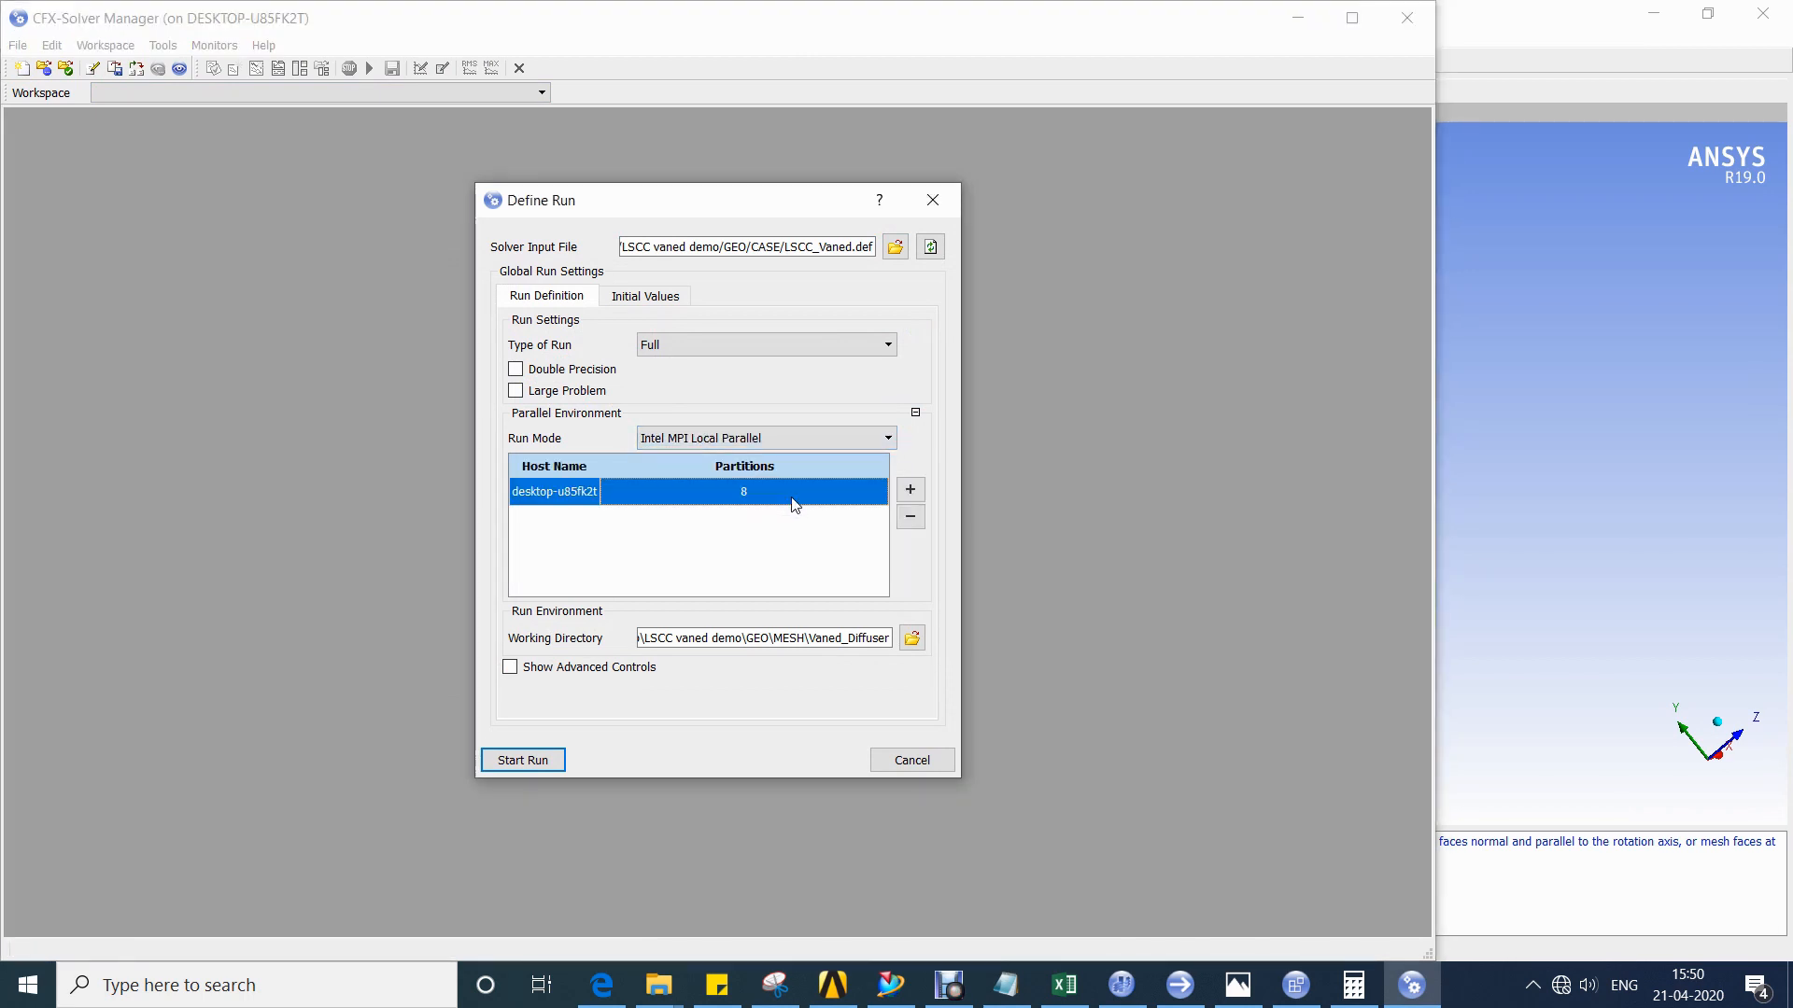
# Set the run's working directory to the CASE folder, start the run and widen the solver window.
pyautogui.click(912, 638)
pyautogui.click(865, 322)
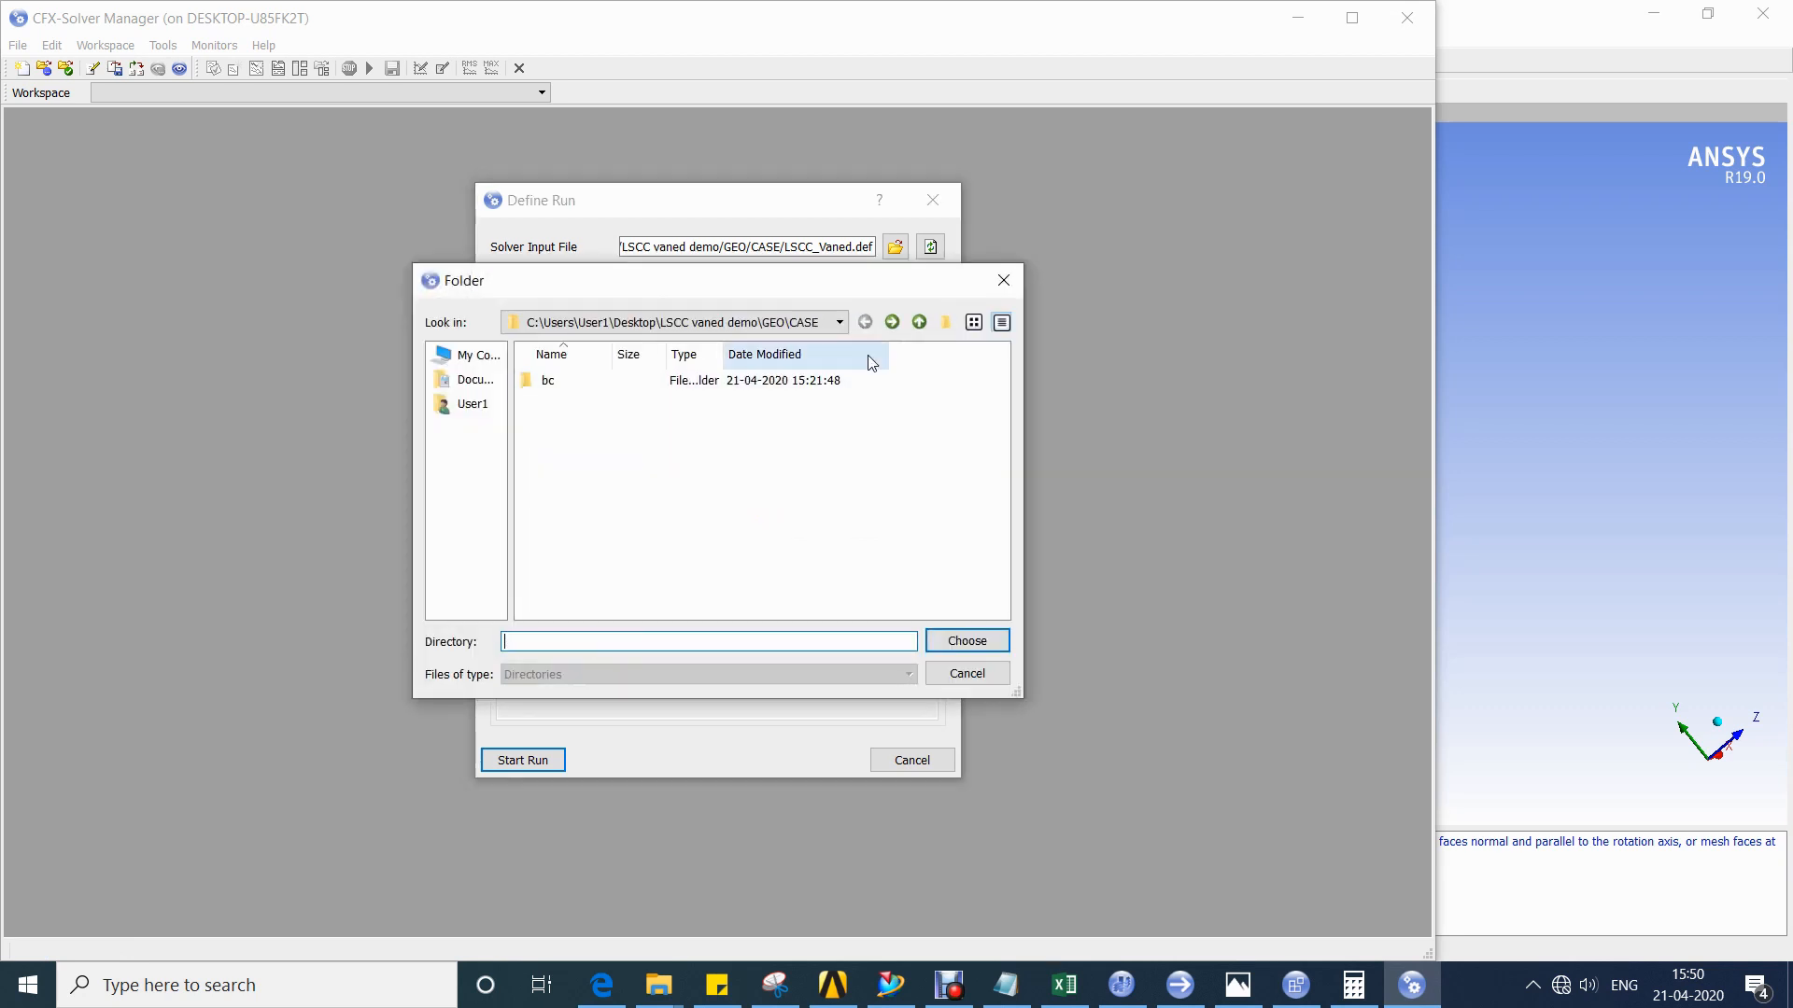
pyautogui.click(956, 639)
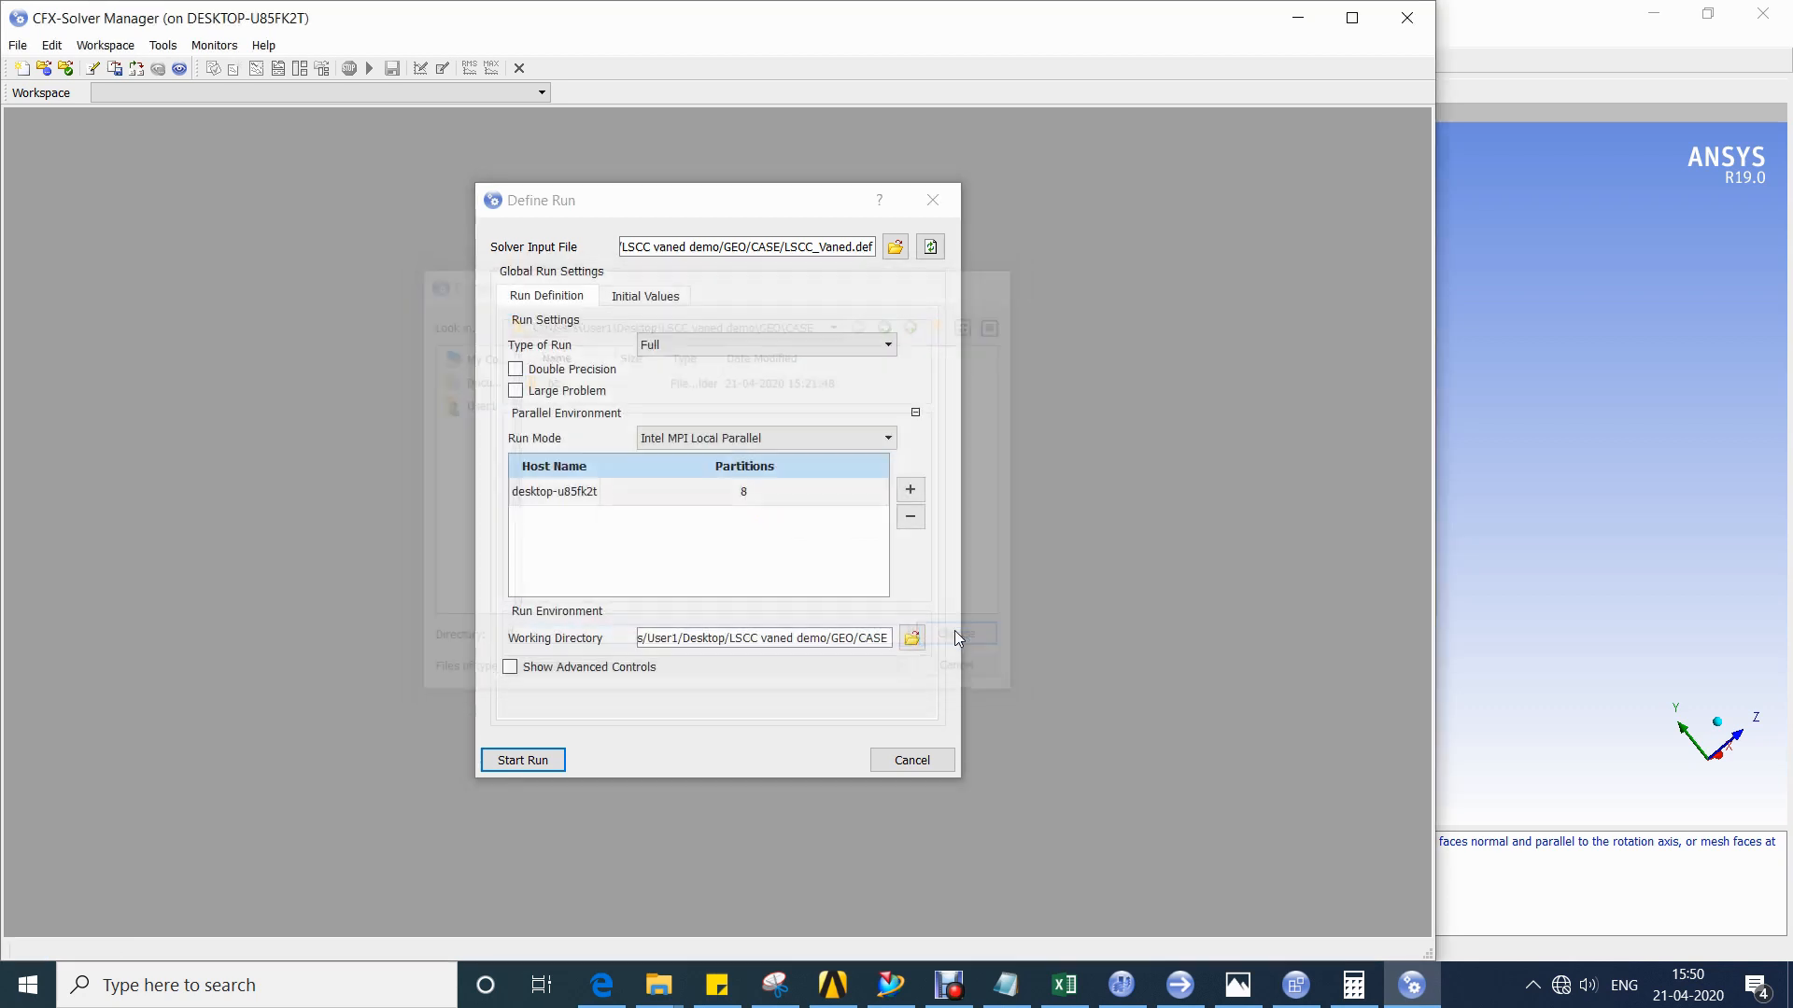
pyautogui.click(522, 760)
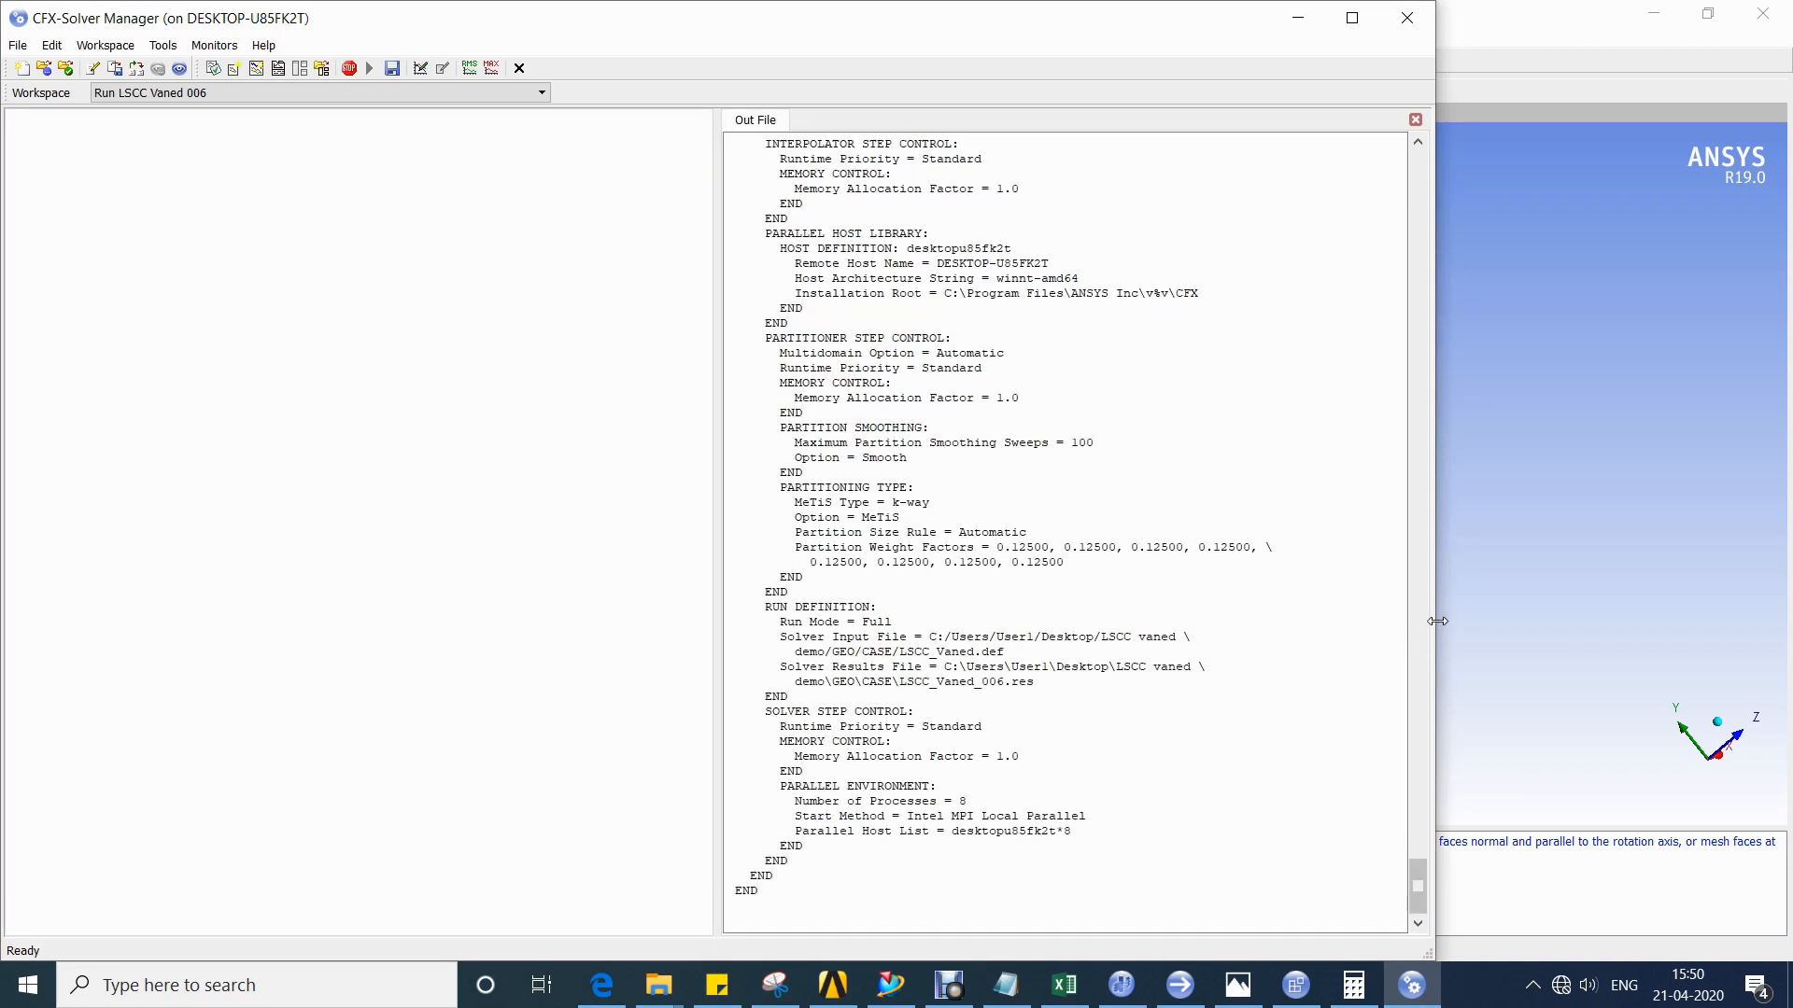
pyautogui.moveTo(1437, 620); pyautogui.dragTo(1661, 621)
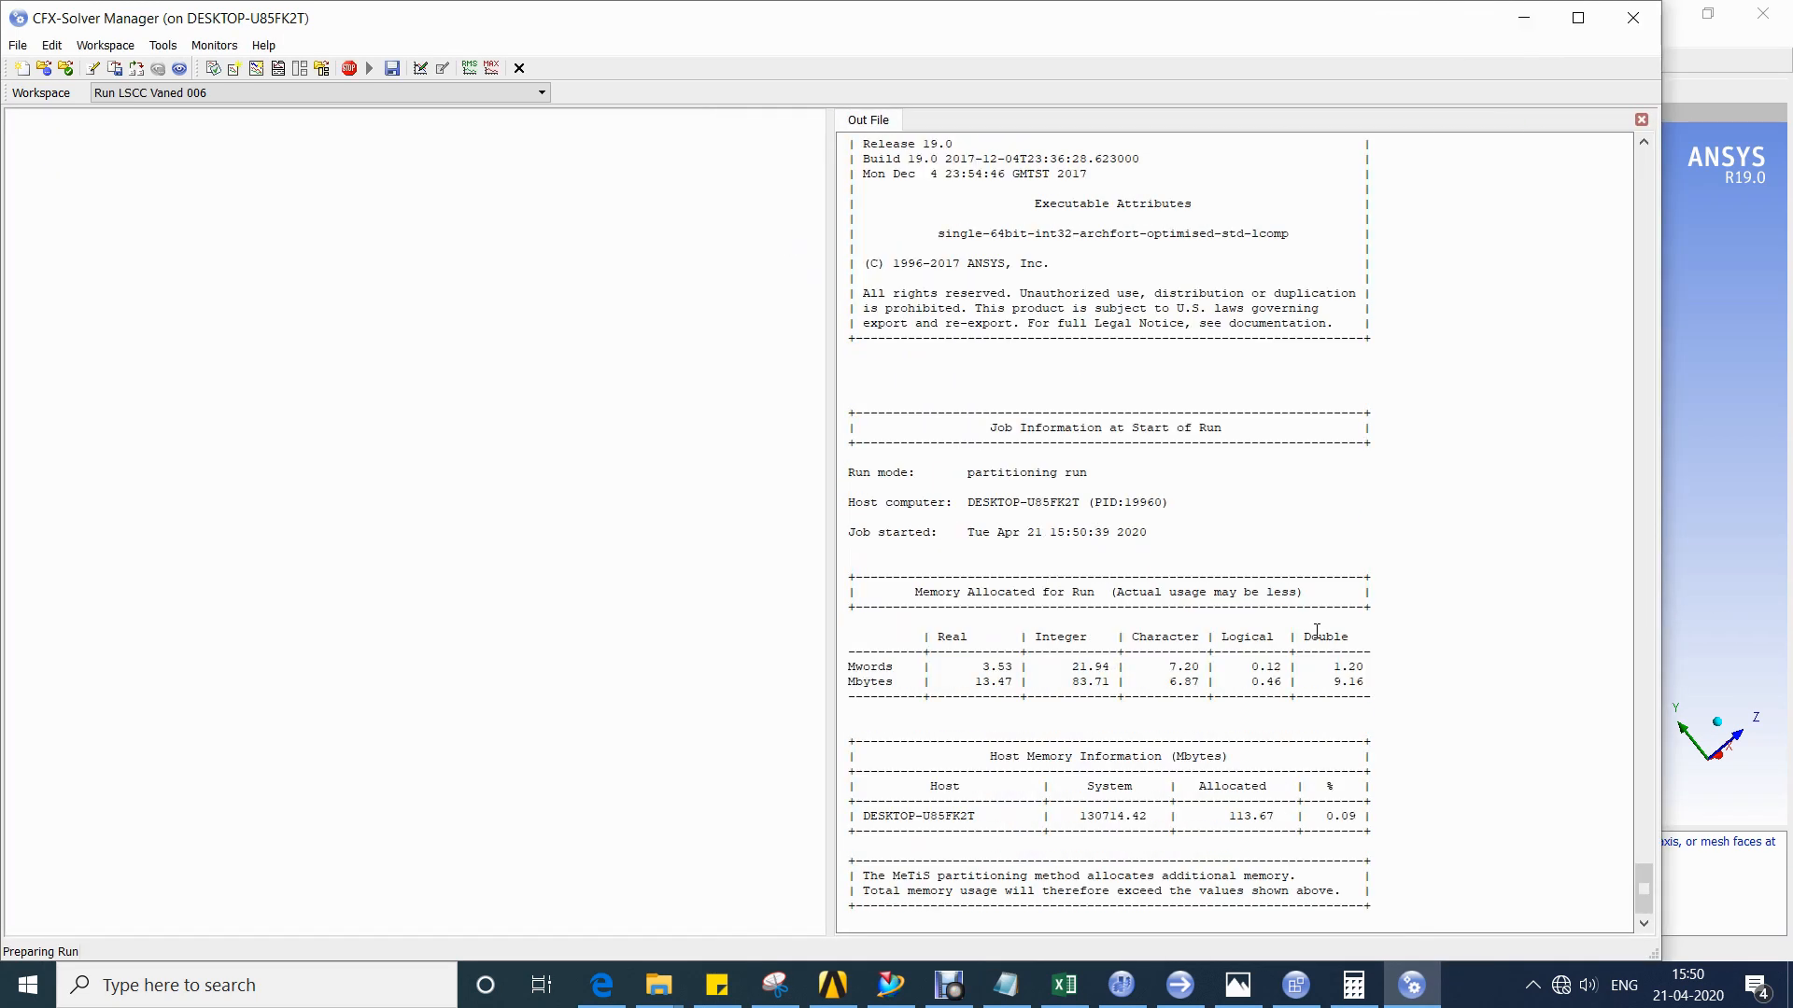
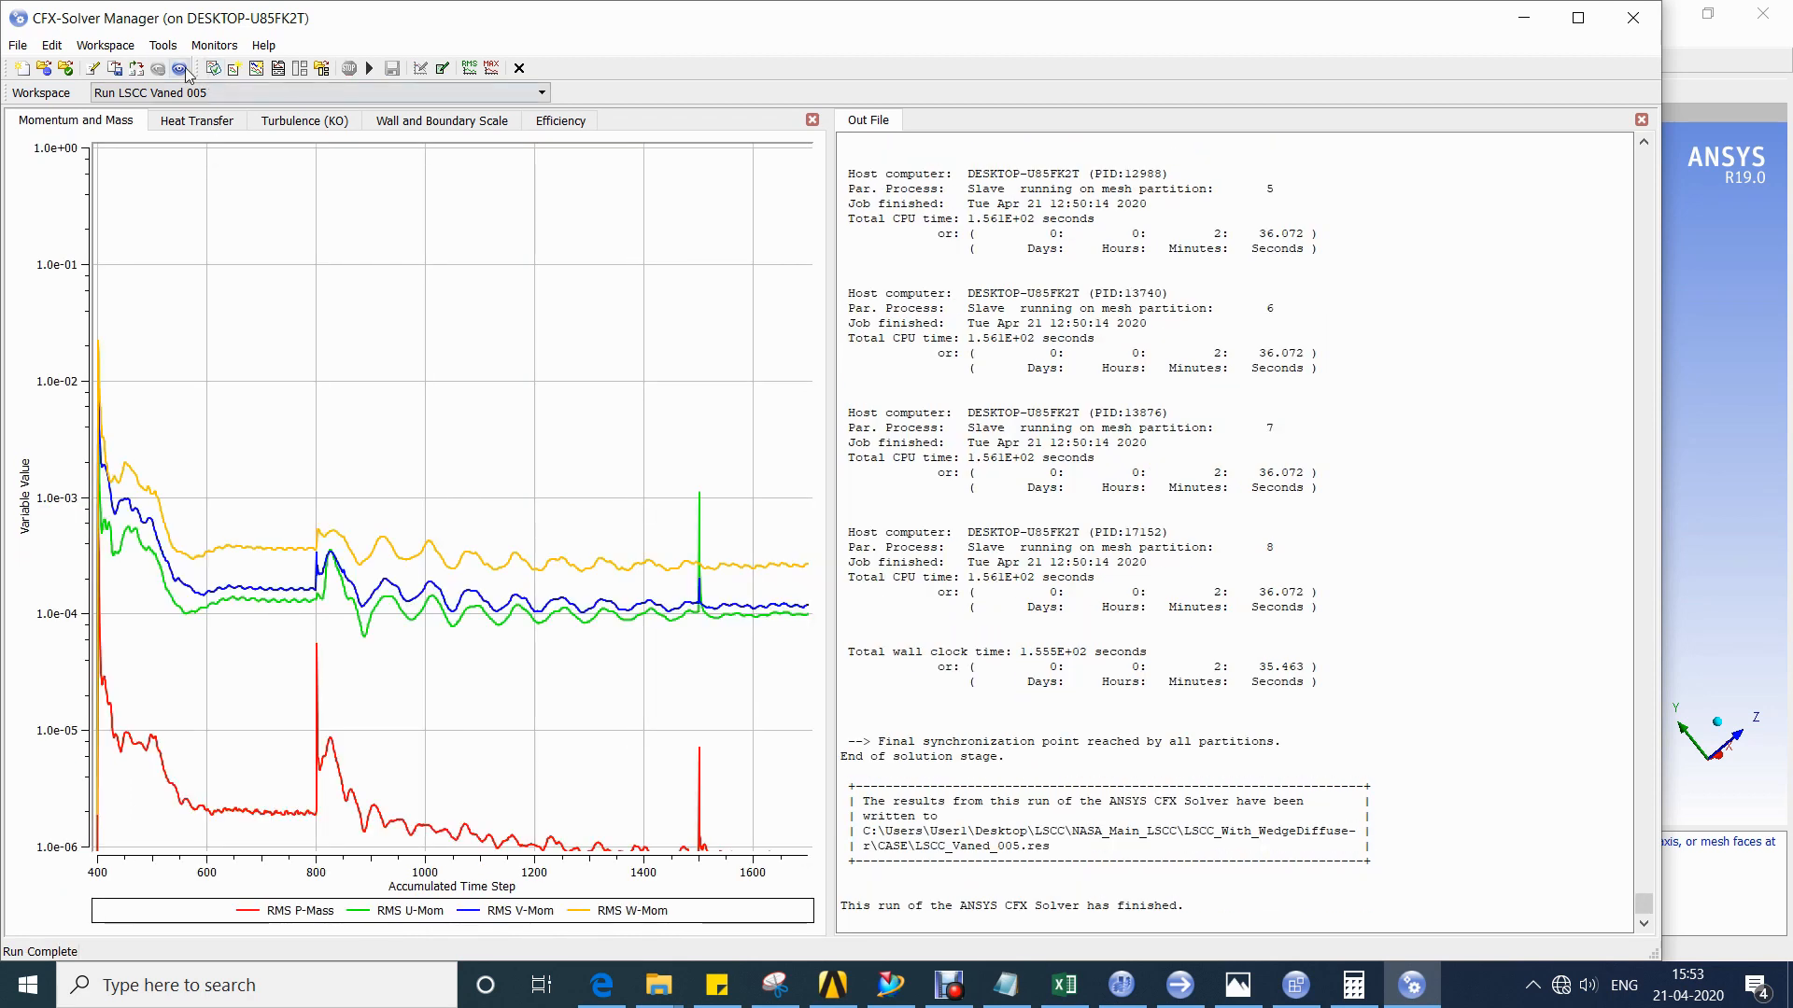
# Open the results file LSCC_Vaned_005.res in CFD-Post.
pyautogui.click(180, 69)
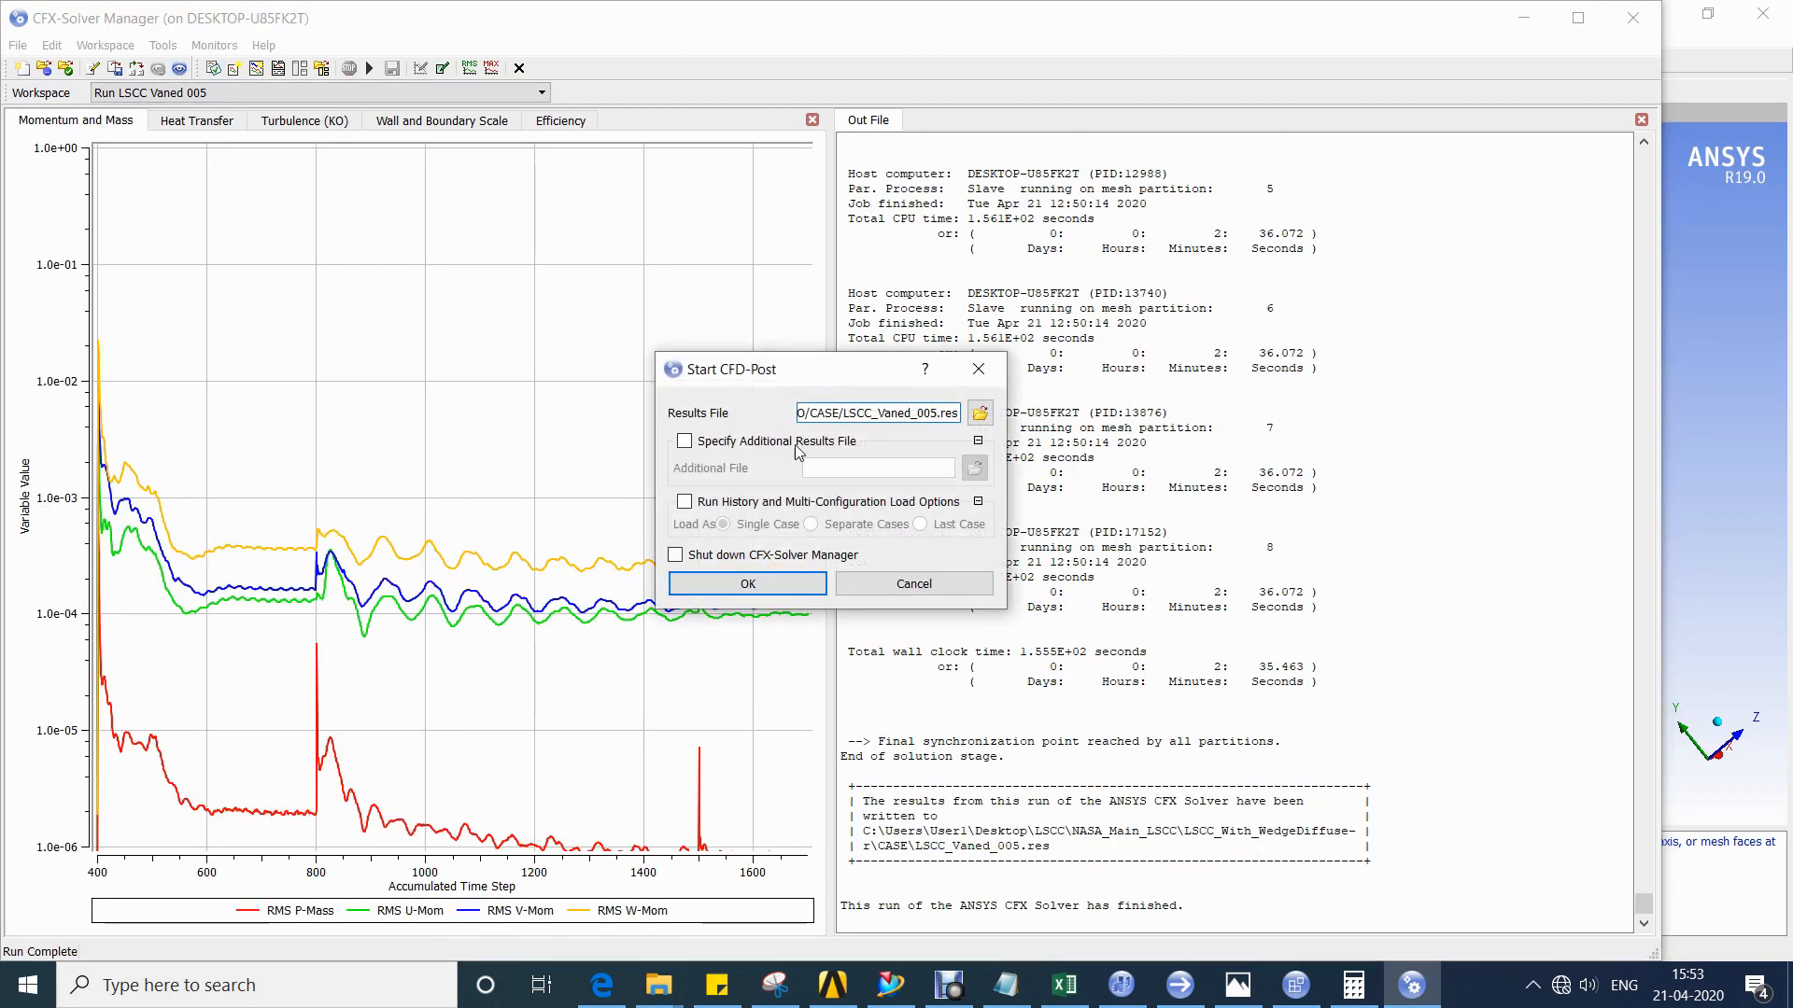
pyautogui.click(728, 579)
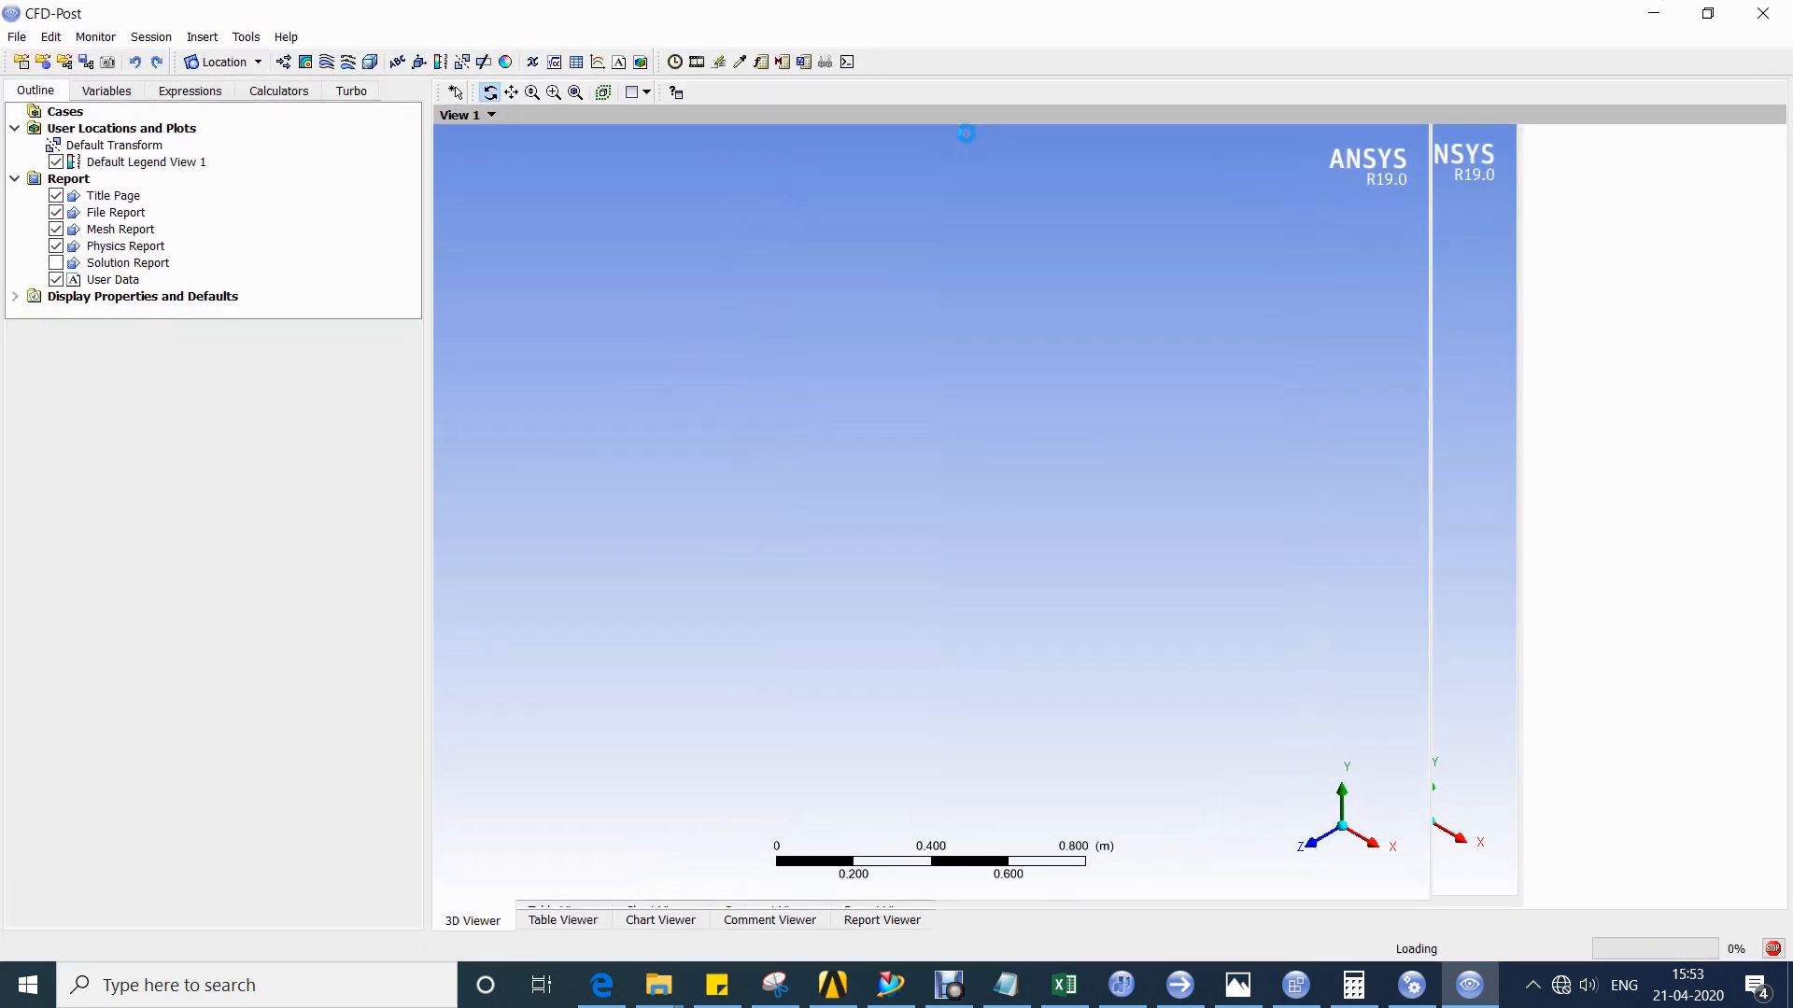
pyautogui.moveTo(1166, 313); pyautogui.dragTo(1020, 301)
# Initialize the R1 and S1 turbo components and calculate their velocity components.
pyautogui.click(351, 90)
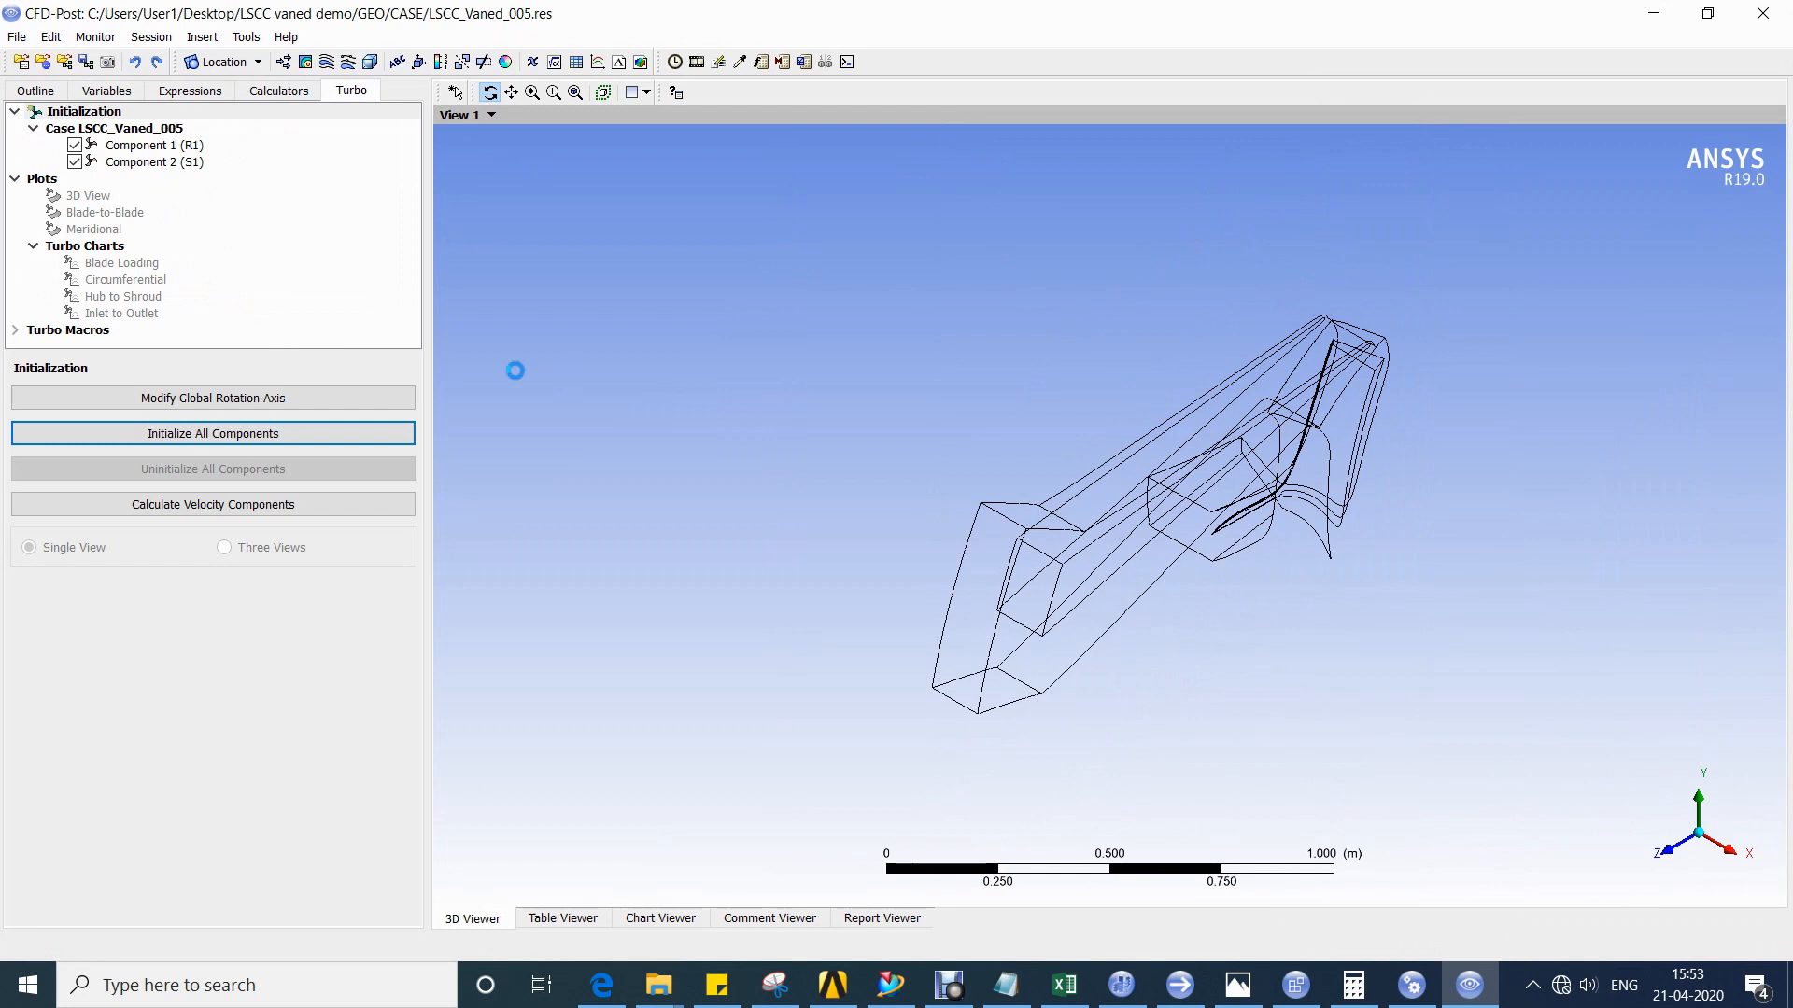
pyautogui.click(780, 502)
pyautogui.moveTo(869, 474); pyautogui.dragTo(1094, 390)
pyautogui.click(189, 511)
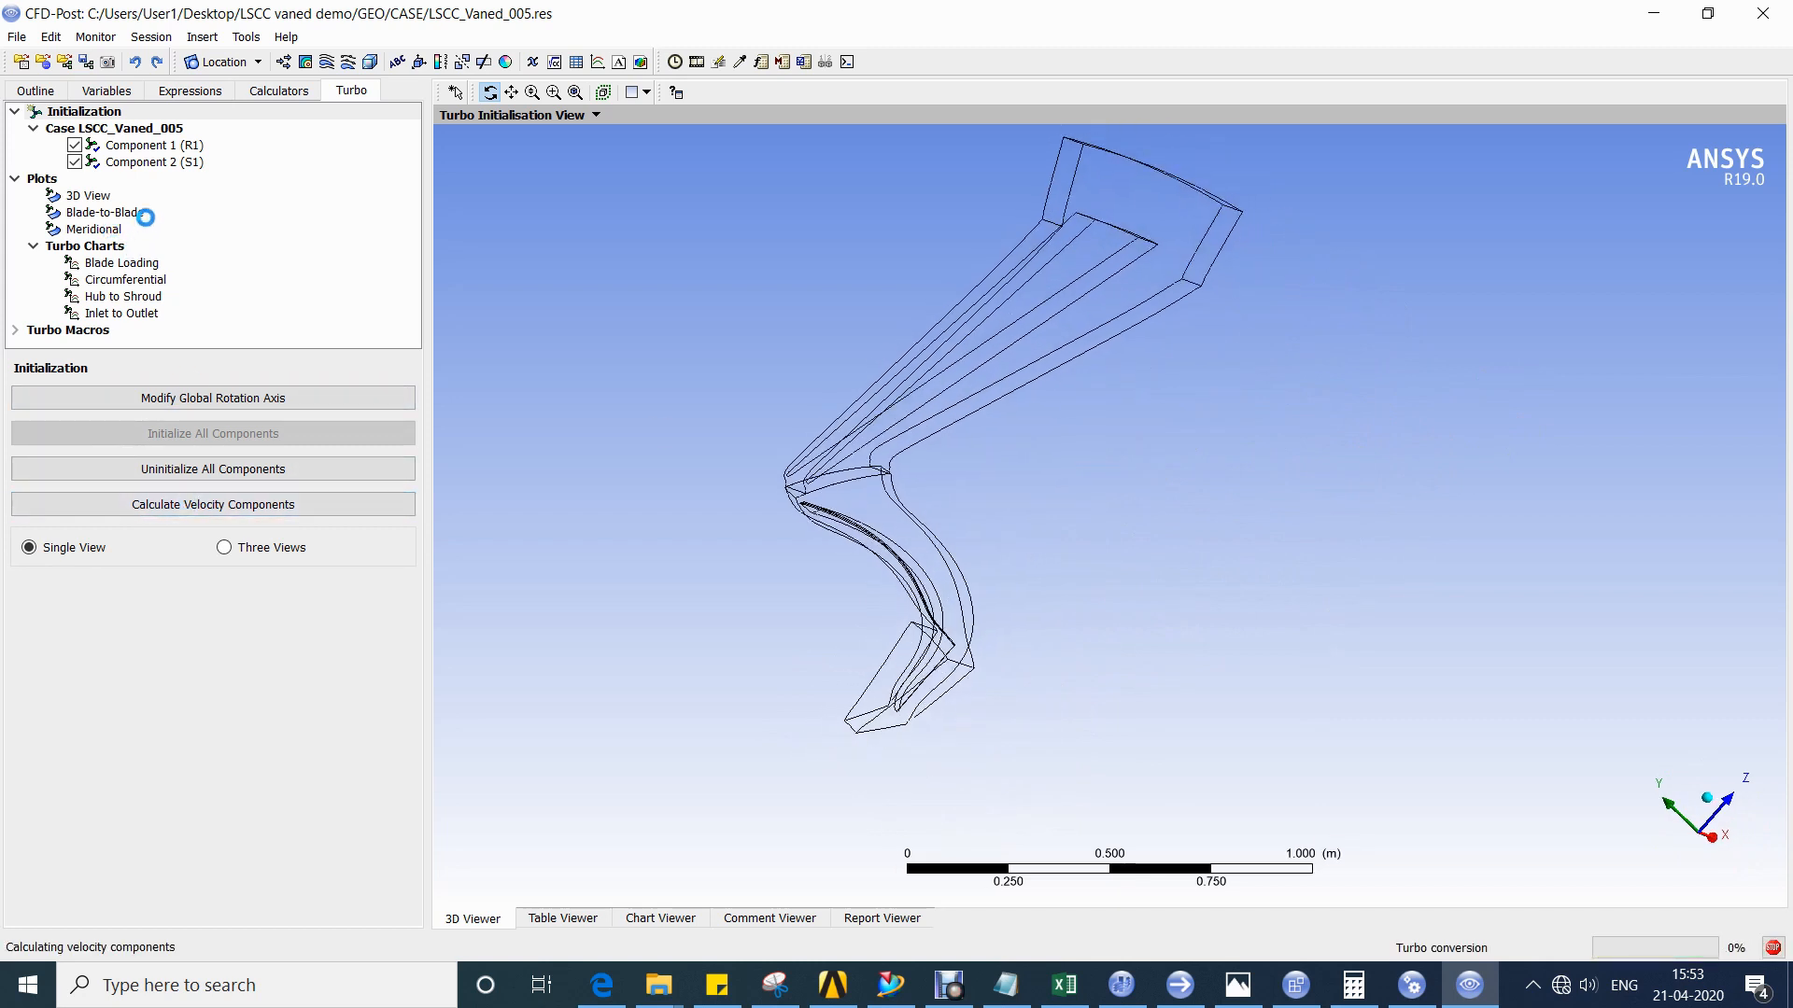
# Create a blade-to-blade color plot of Mach Number with the Local range at span 0.5.
pyautogui.click(145, 212)
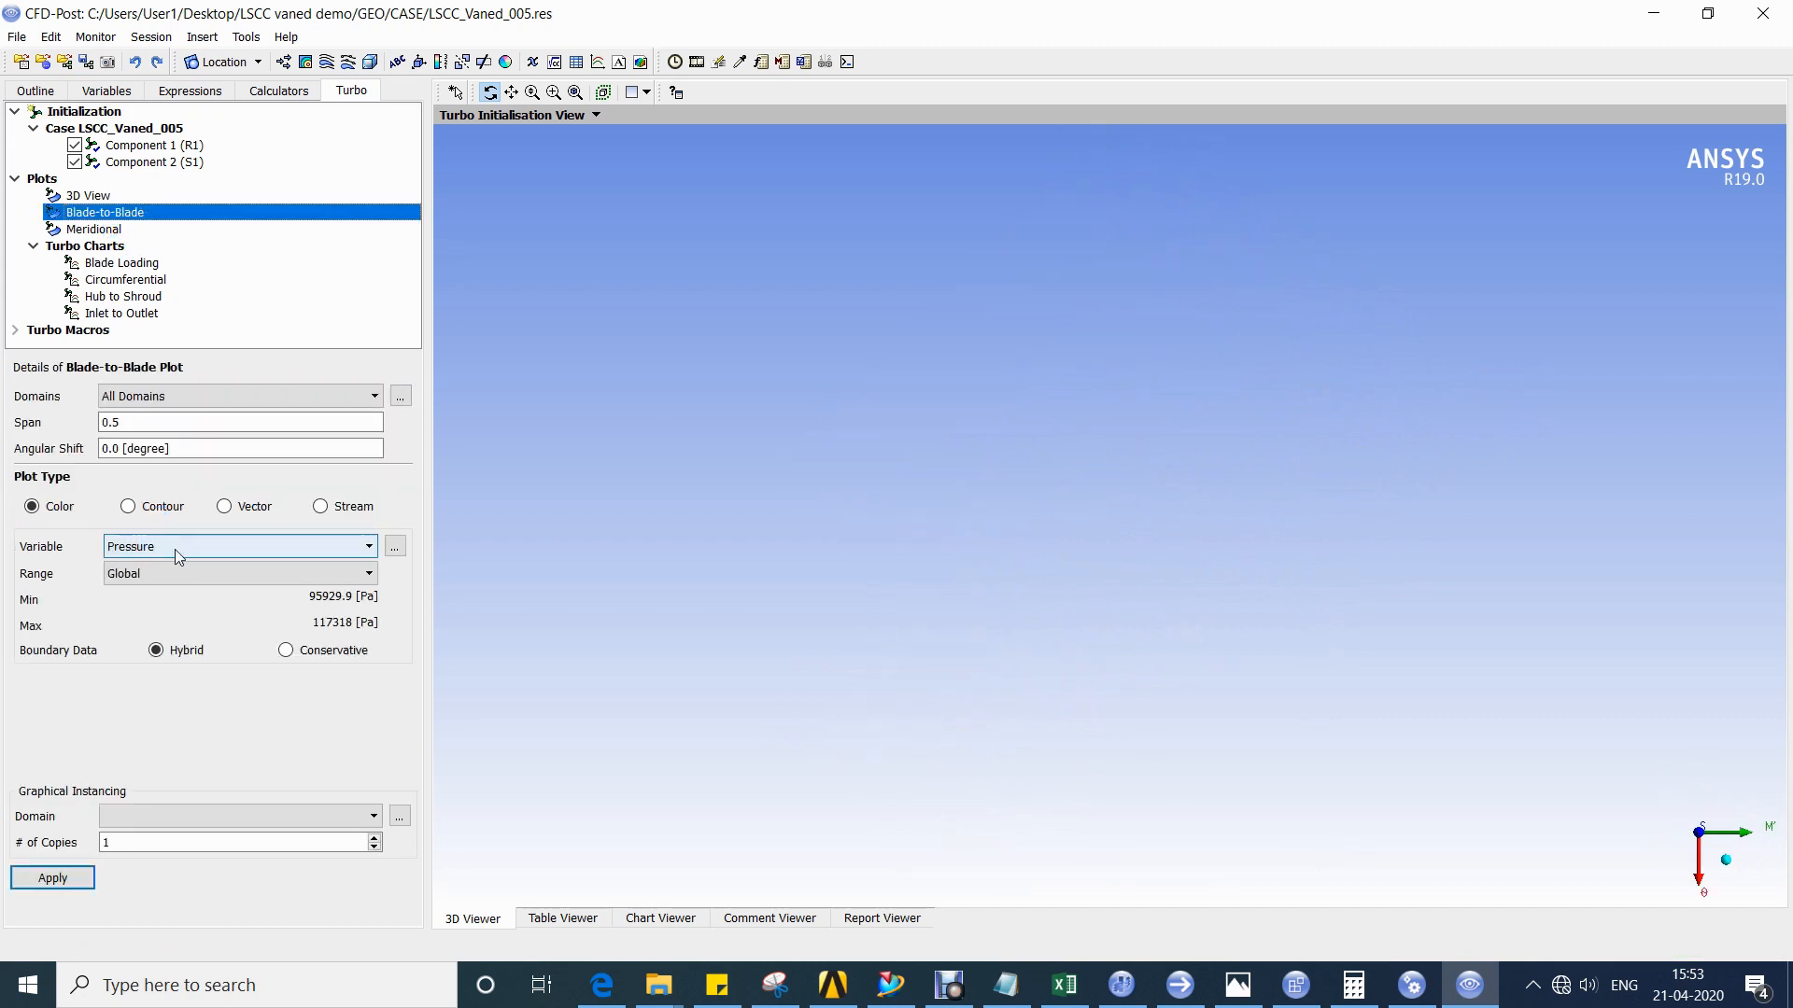
pyautogui.click(222, 547)
pyautogui.click(179, 593)
pyautogui.click(183, 573)
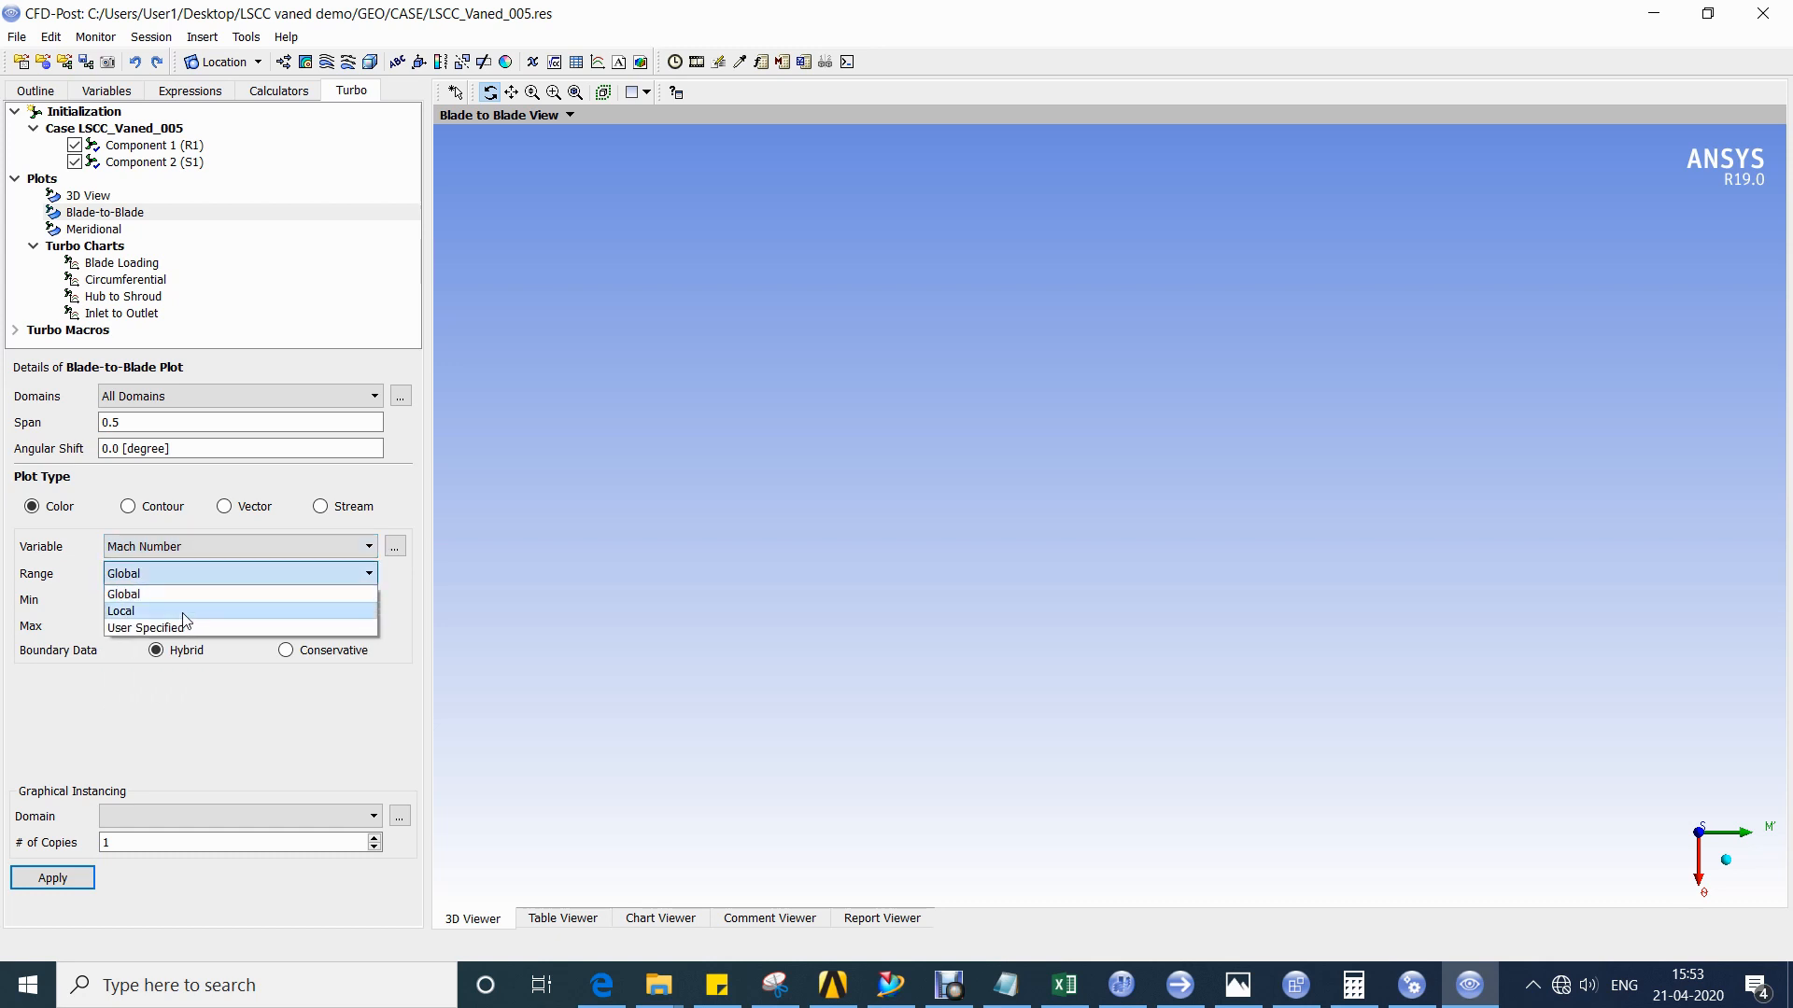
pyautogui.click(130, 608)
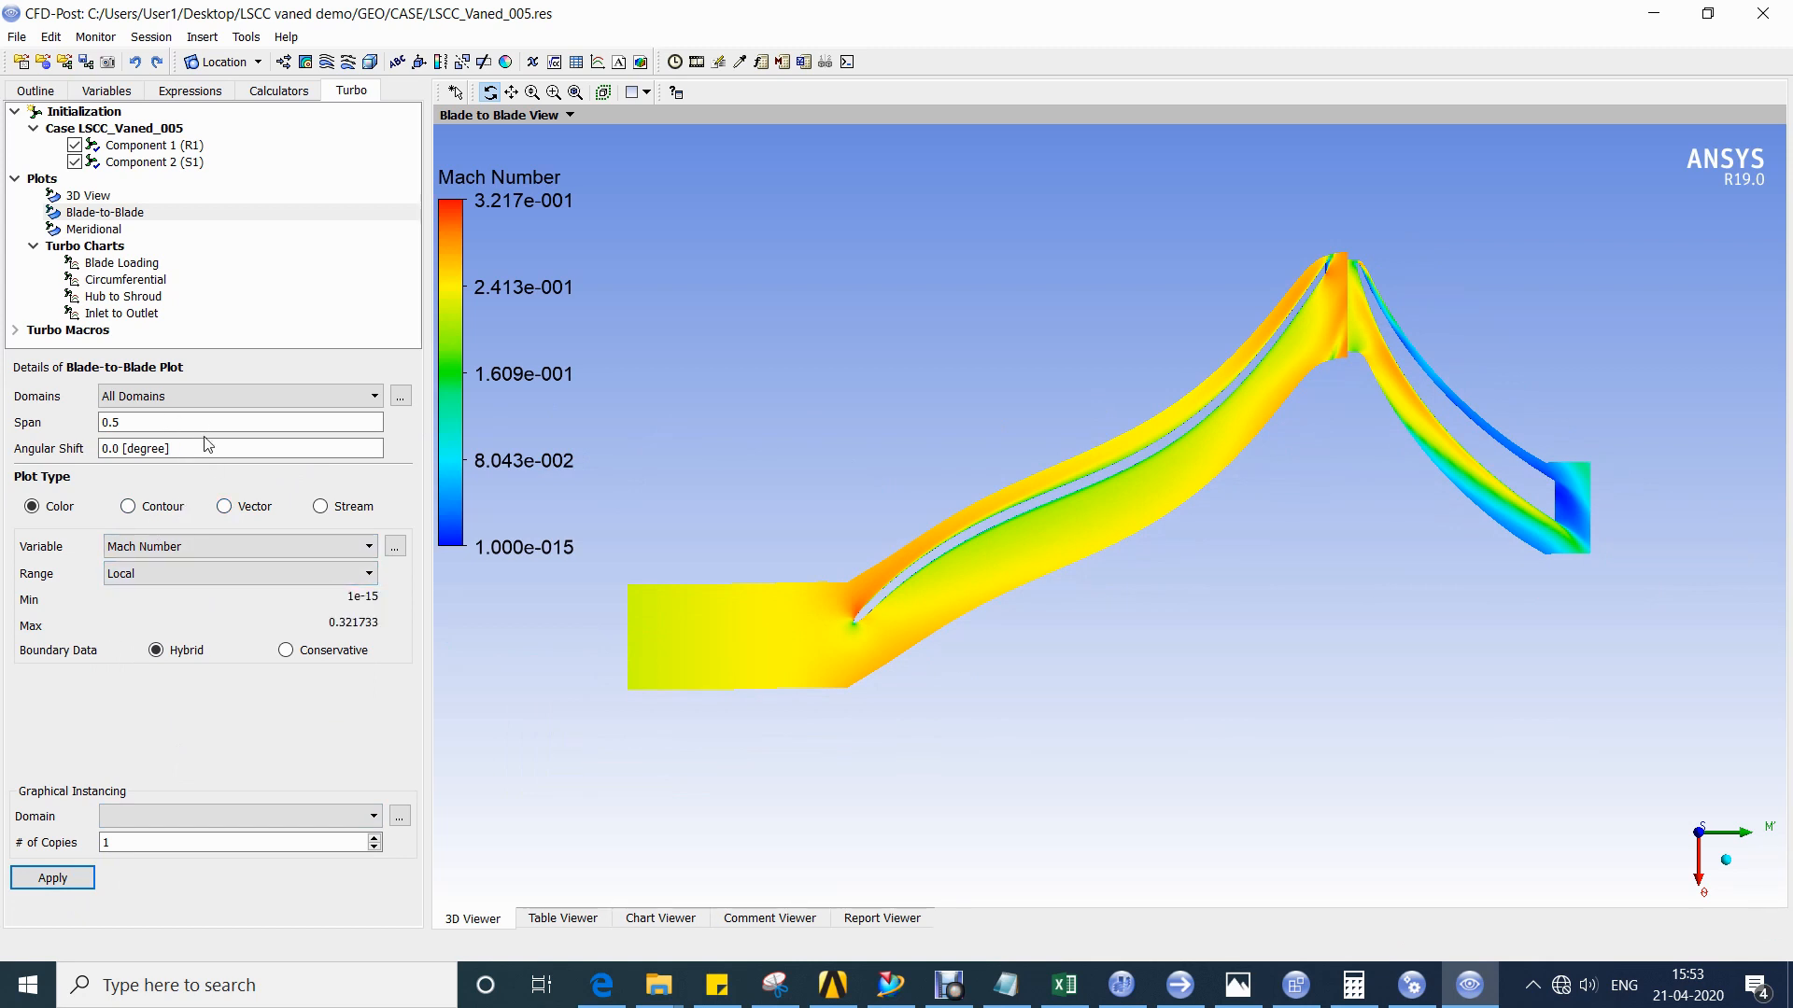
# Set graphical instancing of domain R1 to 5 copies in the blade-to-blade plot and apply it.
pyautogui.click(185, 825)
pyautogui.click(188, 837)
pyautogui.moveTo(189, 843); pyautogui.dragTo(3, 832)
pyautogui.write('5')
pyautogui.click(52, 878)
# Set graphical instancing of domain S1 to 6 copies in the blade-to-blade plot and apply it.
pyautogui.click(164, 816)
pyautogui.click(171, 851)
pyautogui.click(172, 813)
pyautogui.click(159, 853)
pyautogui.moveTo(160, 844); pyautogui.dragTo(2, 805)
pyautogui.write('6')
pyautogui.click(52, 878)
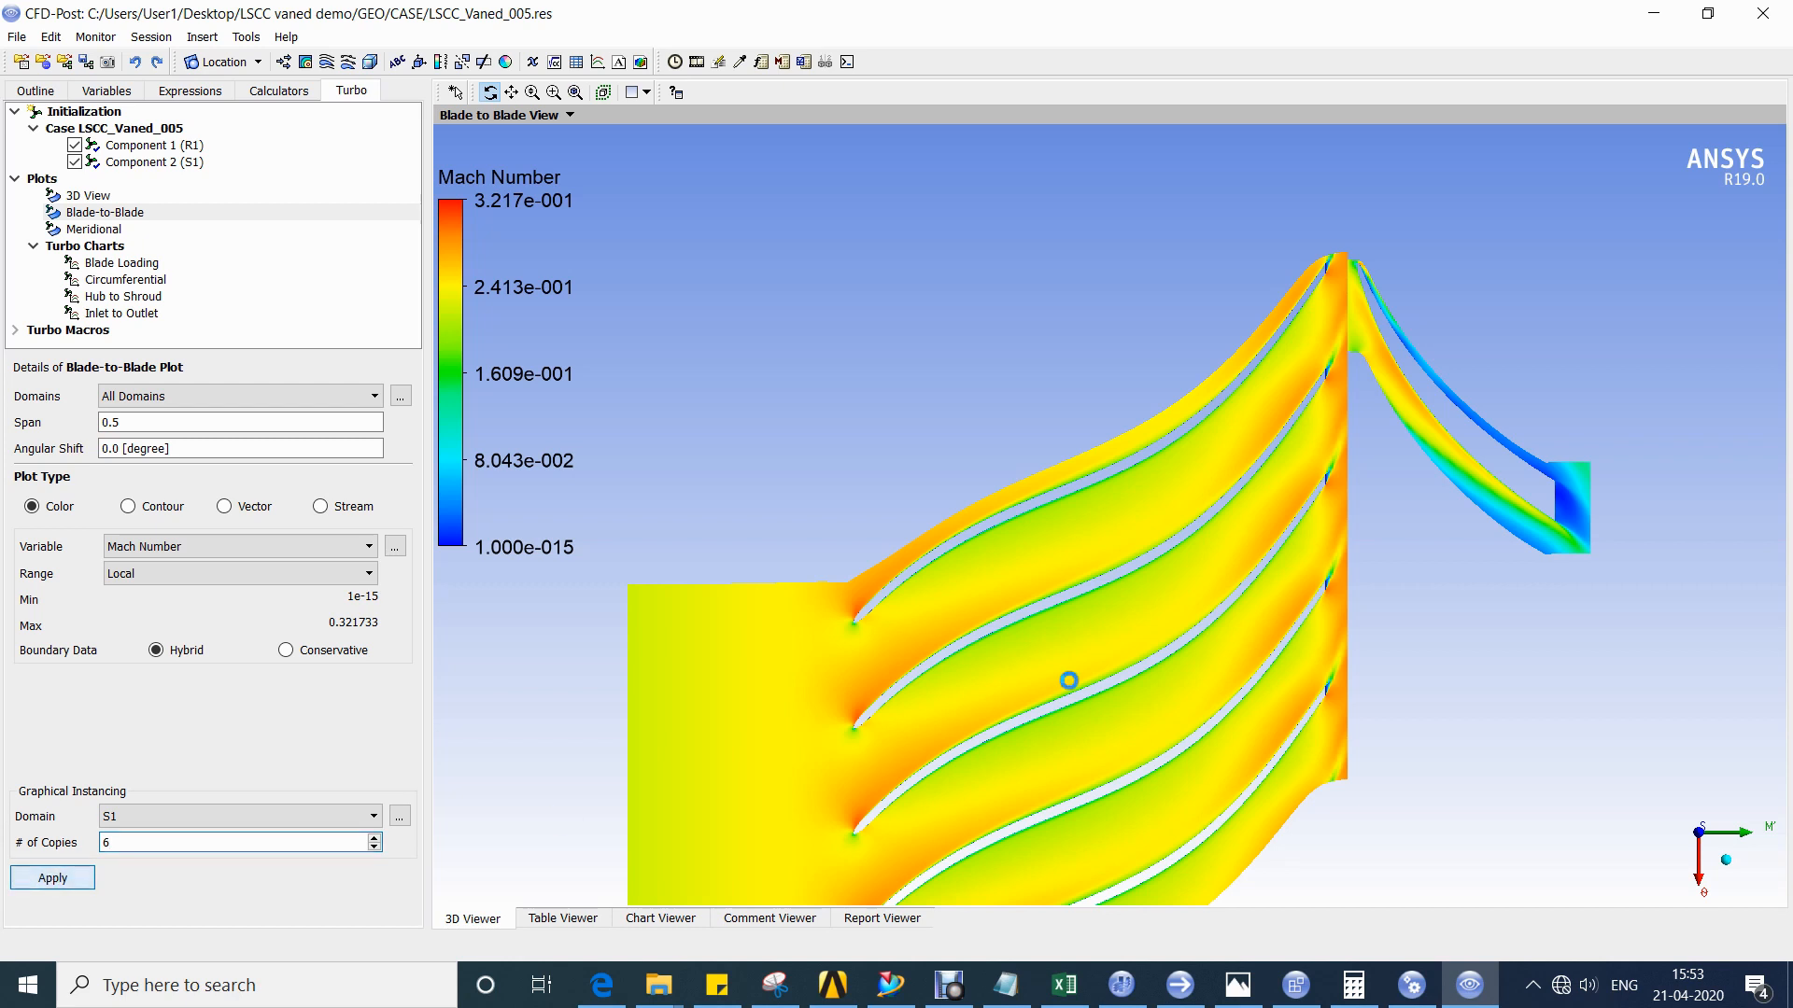
# Examine the blade-to-blade Mach Number plot across the instanced rotor and stator passages.
pyautogui.moveTo(1169, 568); pyautogui.dragTo(1179, 455, button='middle')
pyautogui.hotkey('ctrl', 'Down')
pyautogui.hotkey('ctrl', 'Down')
pyautogui.hotkey('ctrl', 'Down')
pyautogui.hotkey('ctrl', 'Down')
pyautogui.hotkey('ctrl', 'Down')
pyautogui.hotkey('ctrl', 'Down')
pyautogui.hotkey('ctrl', 'Down')
pyautogui.hotkey('ctrl', 'Down')
pyautogui.hotkey('ctrl', 'Down')
pyautogui.hotkey('ctrl', 'Down')
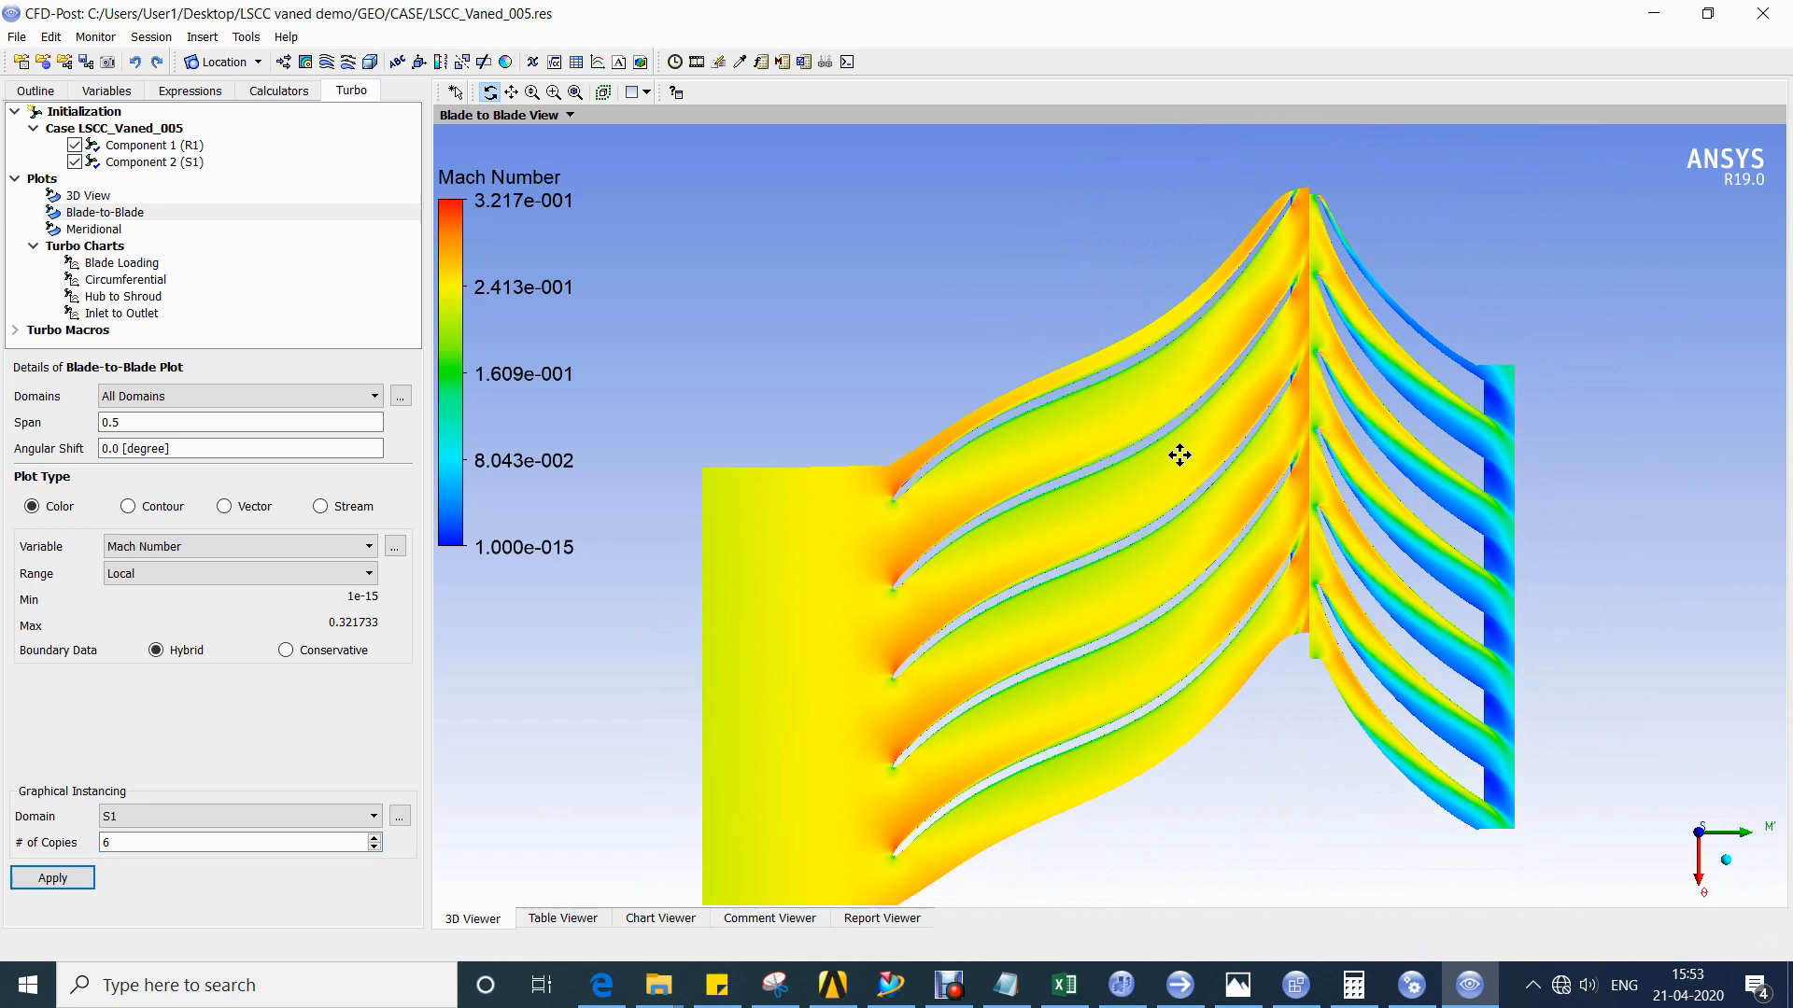
# Create a turbo surface over all domains using the Constant Span method at 0.5.
pyautogui.click(35, 91)
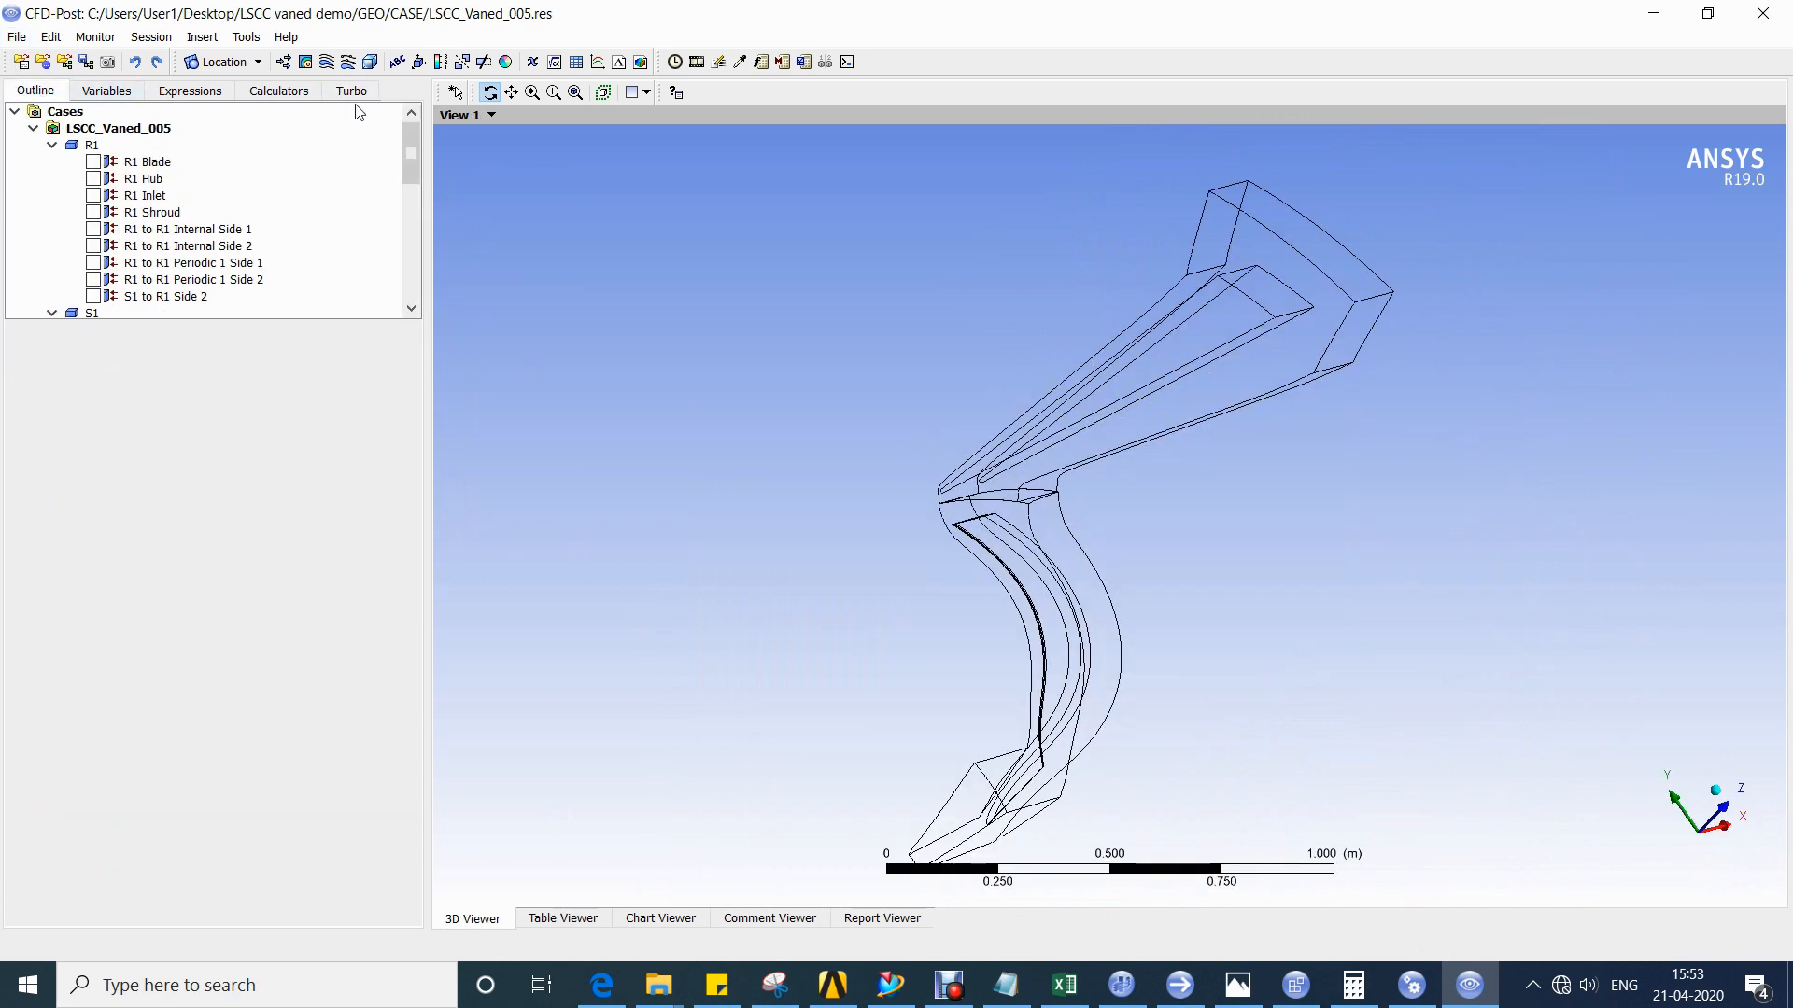
pyautogui.click(245, 61)
pyautogui.click(275, 368)
pyautogui.press('Return')
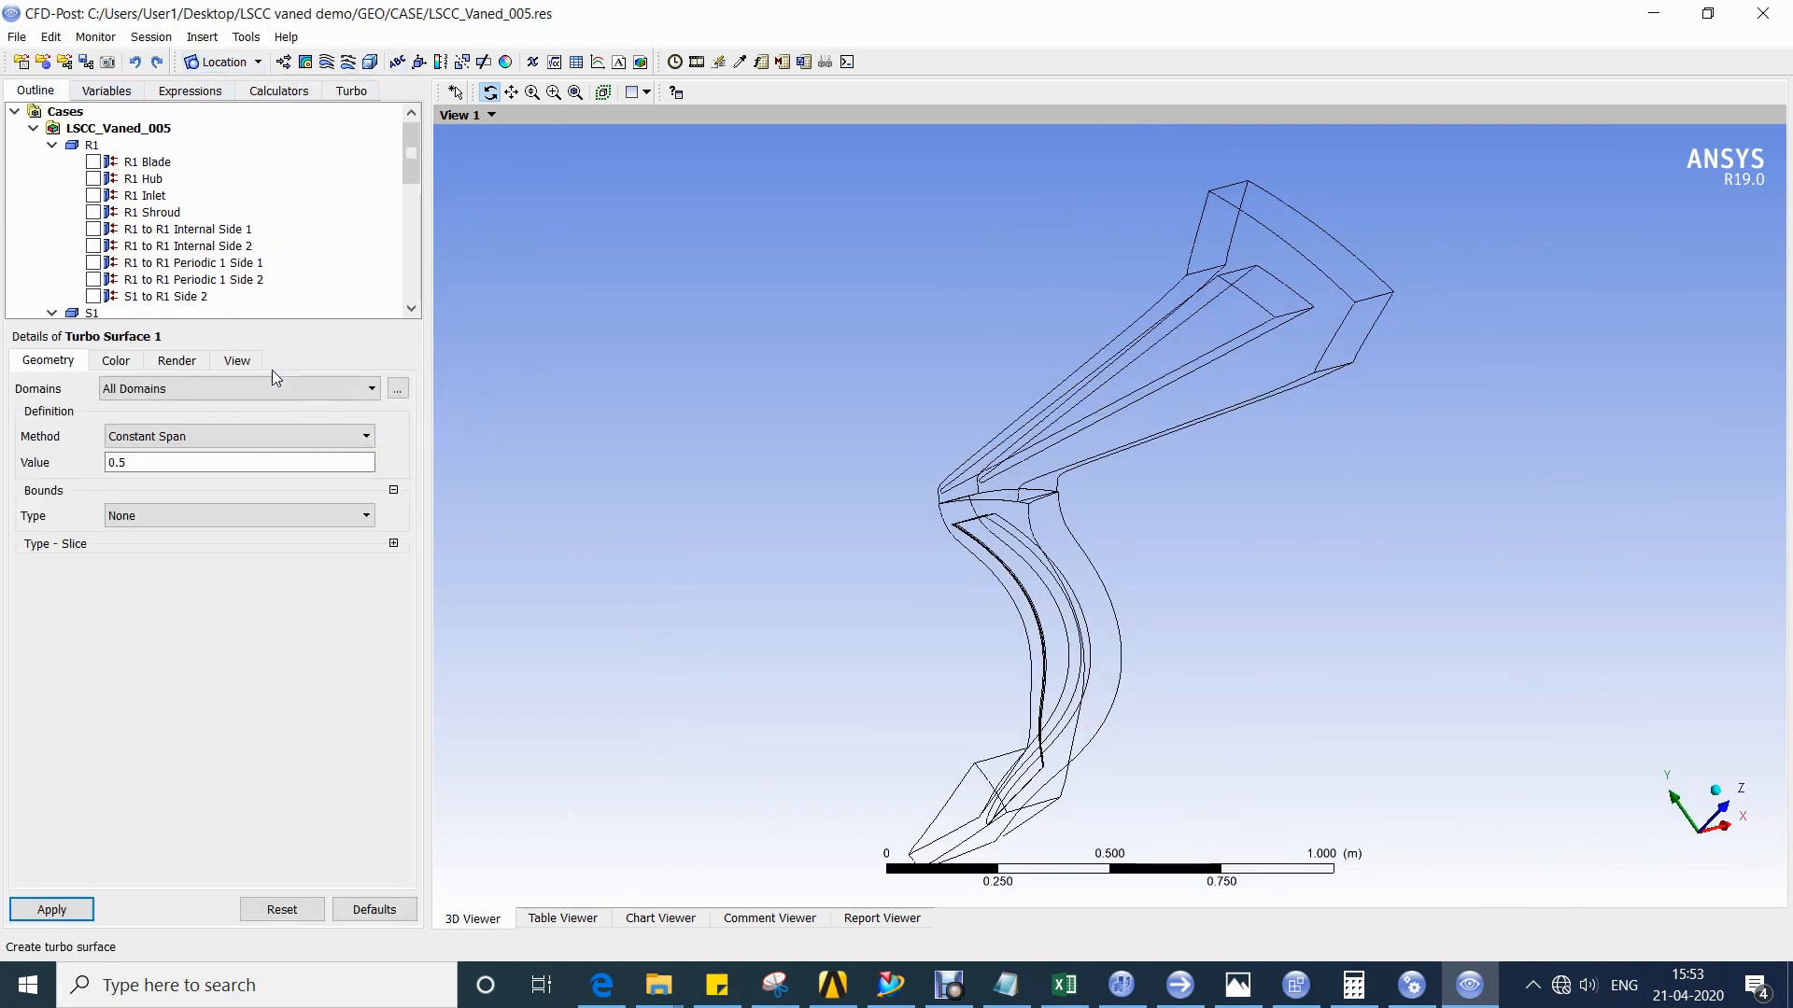
# Color the turbo surface by the variable Mach Number and apply it.
pyautogui.click(116, 360)
pyautogui.click(238, 389)
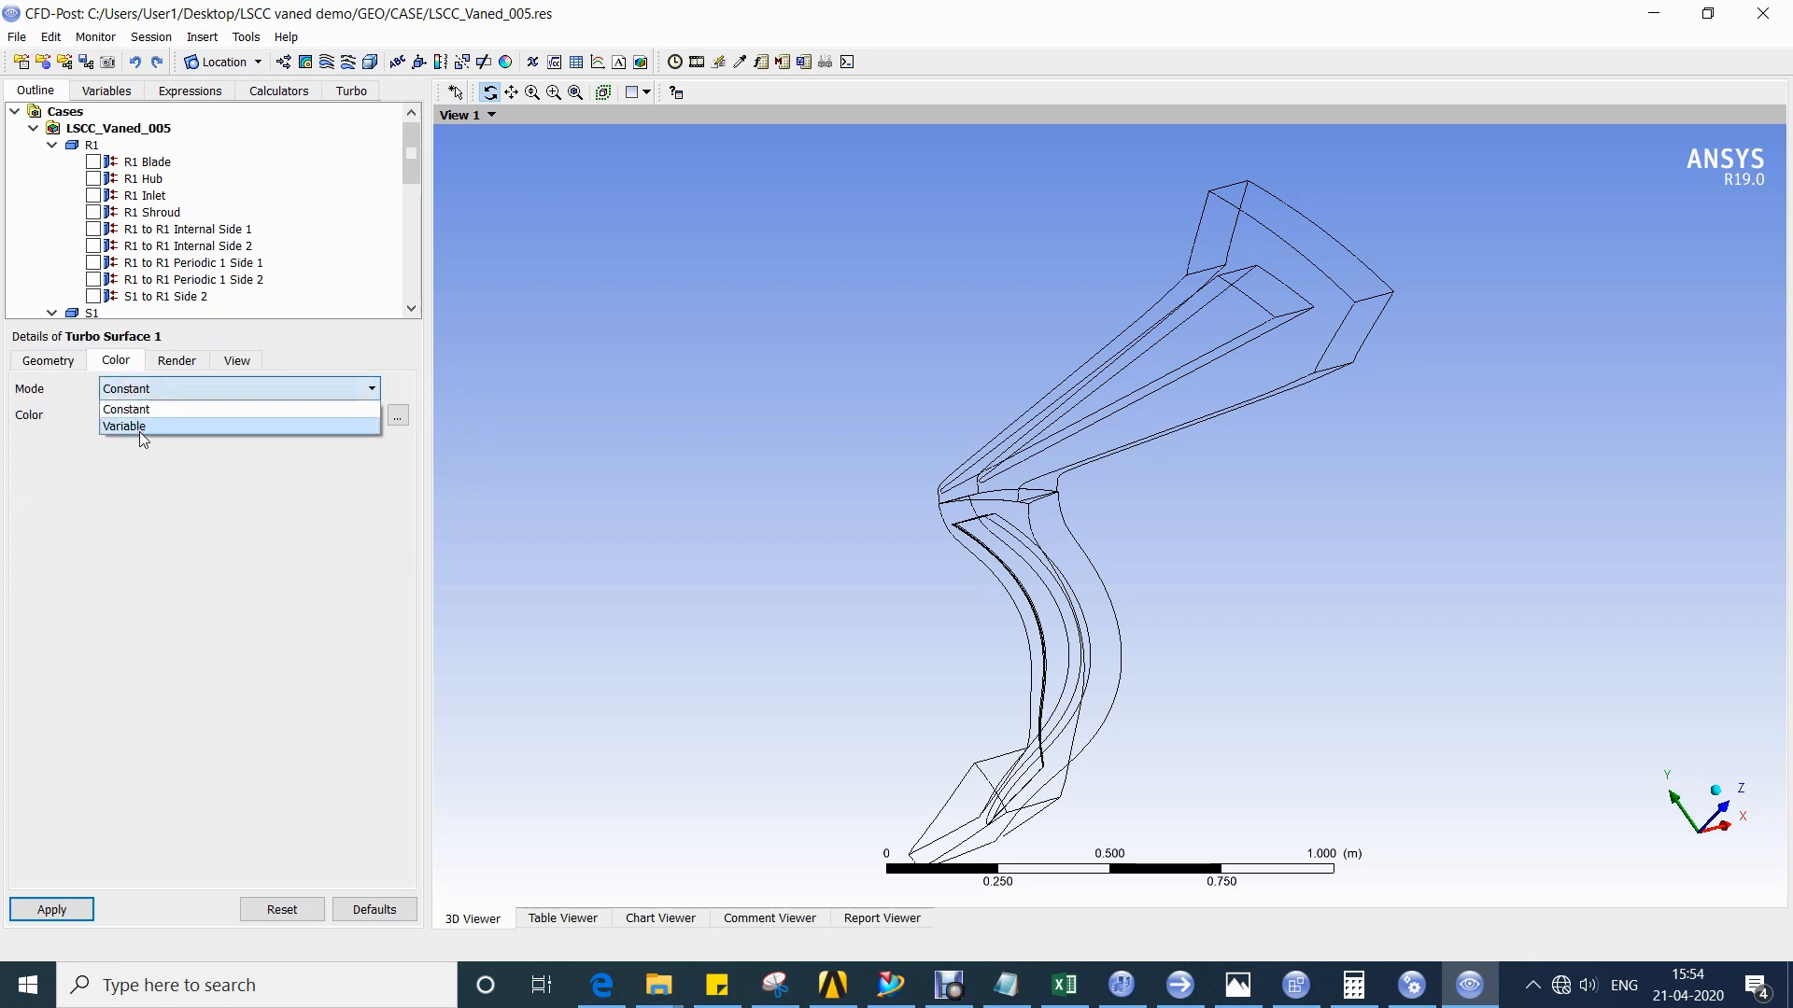
pyautogui.click(135, 418)
pyautogui.click(238, 421)
pyautogui.click(149, 474)
pyautogui.click(52, 910)
# Hide the wireframe around the Mach Number turbo surface.
pyautogui.moveTo(1055, 438); pyautogui.dragTo(1256, 574)
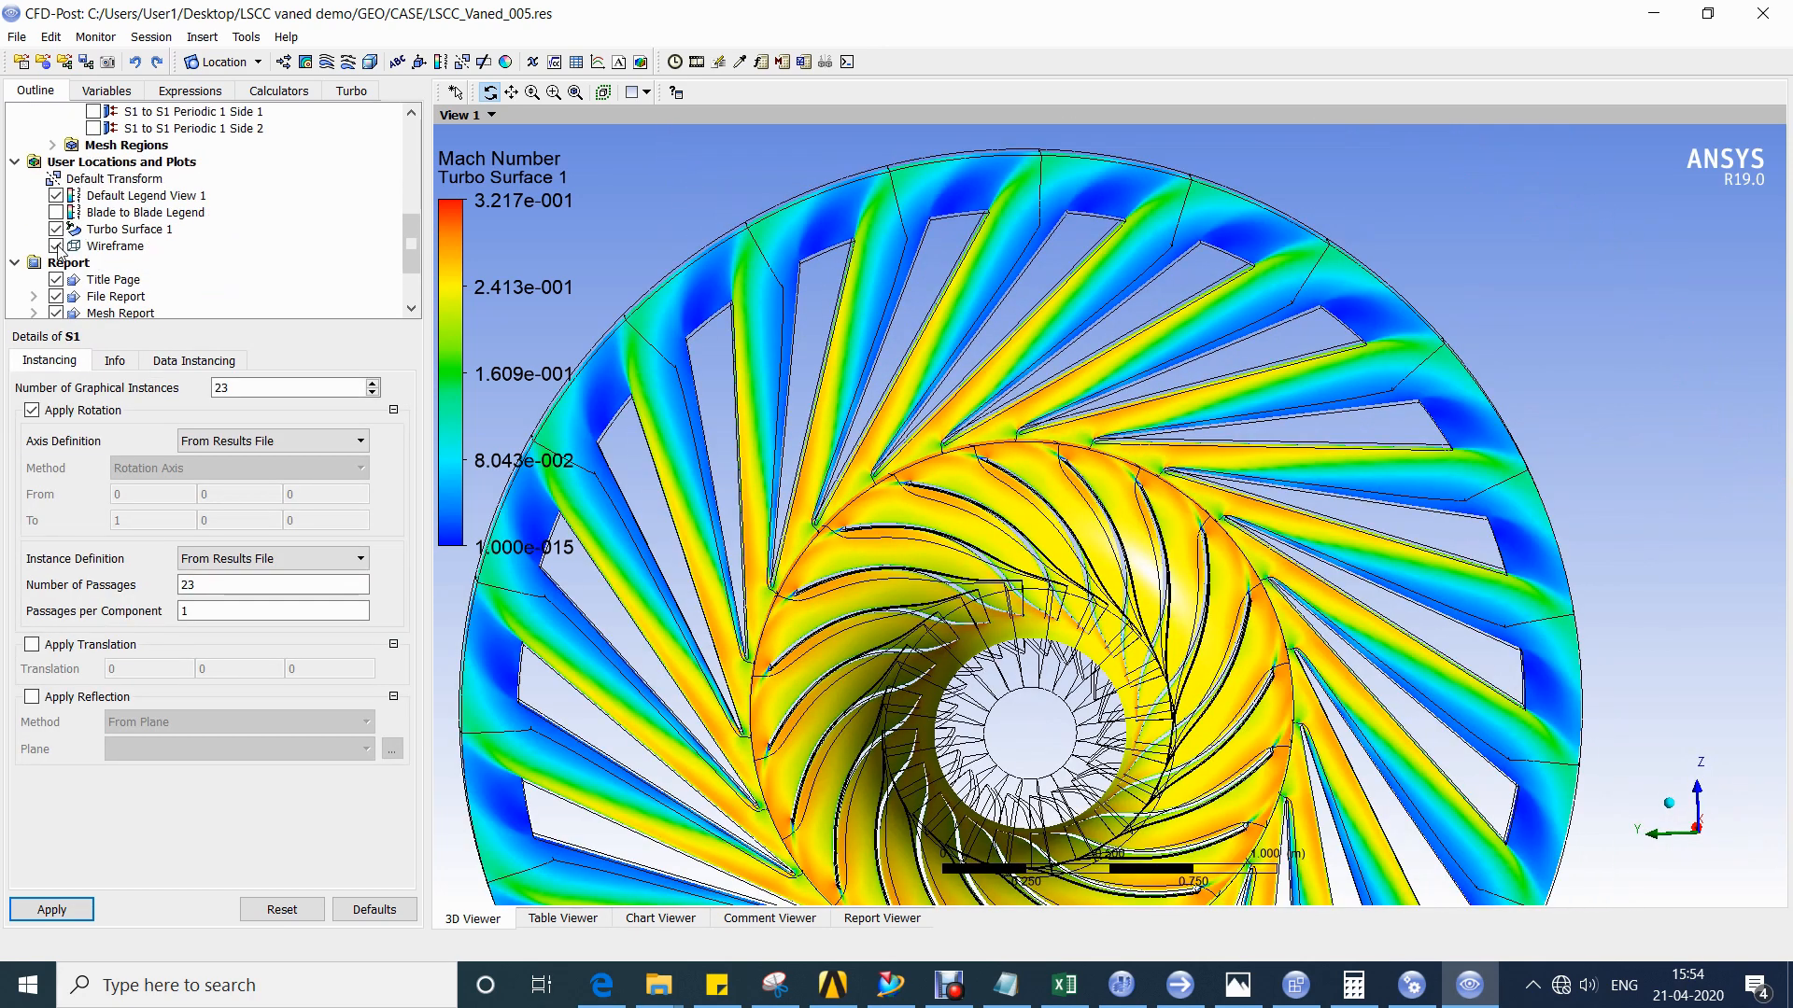
pyautogui.click(56, 247)
pyautogui.moveTo(792, 417); pyautogui.dragTo(1123, 474)
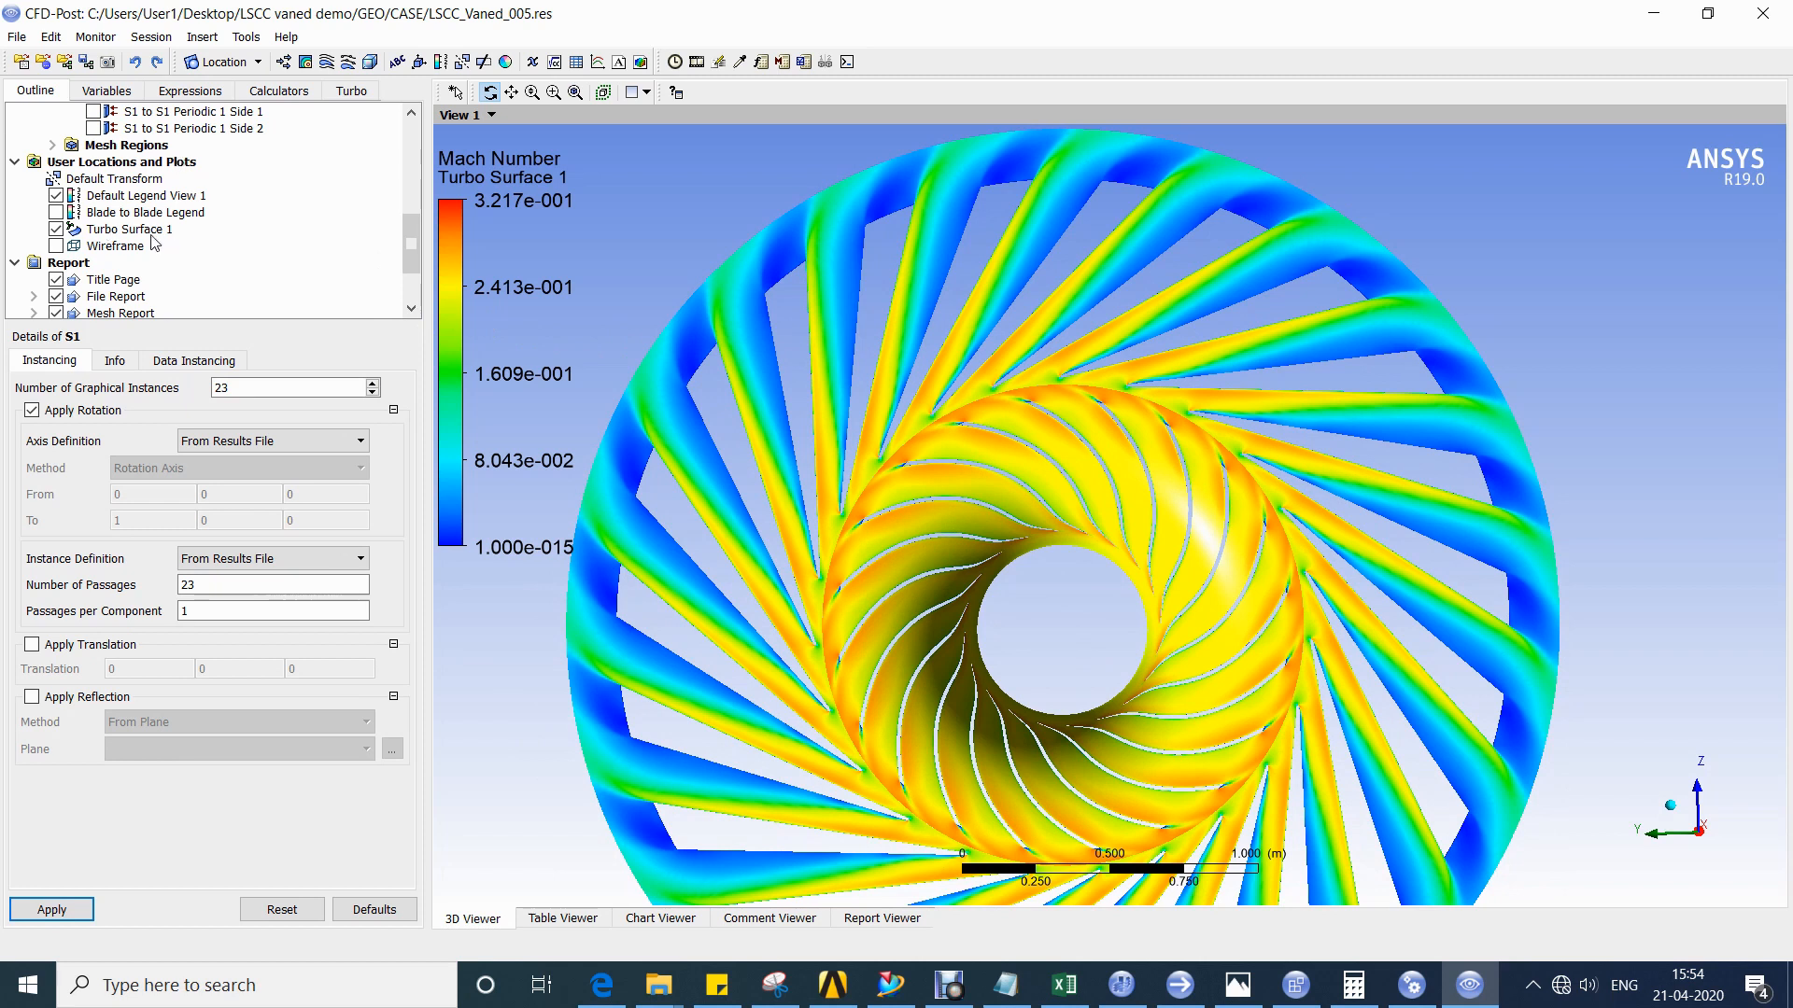
# Display the R1 Blade and R1 Hub surfaces together with the turbo surface.
pyautogui.scroll(3, 156, 243)
pyautogui.moveTo(995, 572); pyautogui.dragTo(1076, 609)
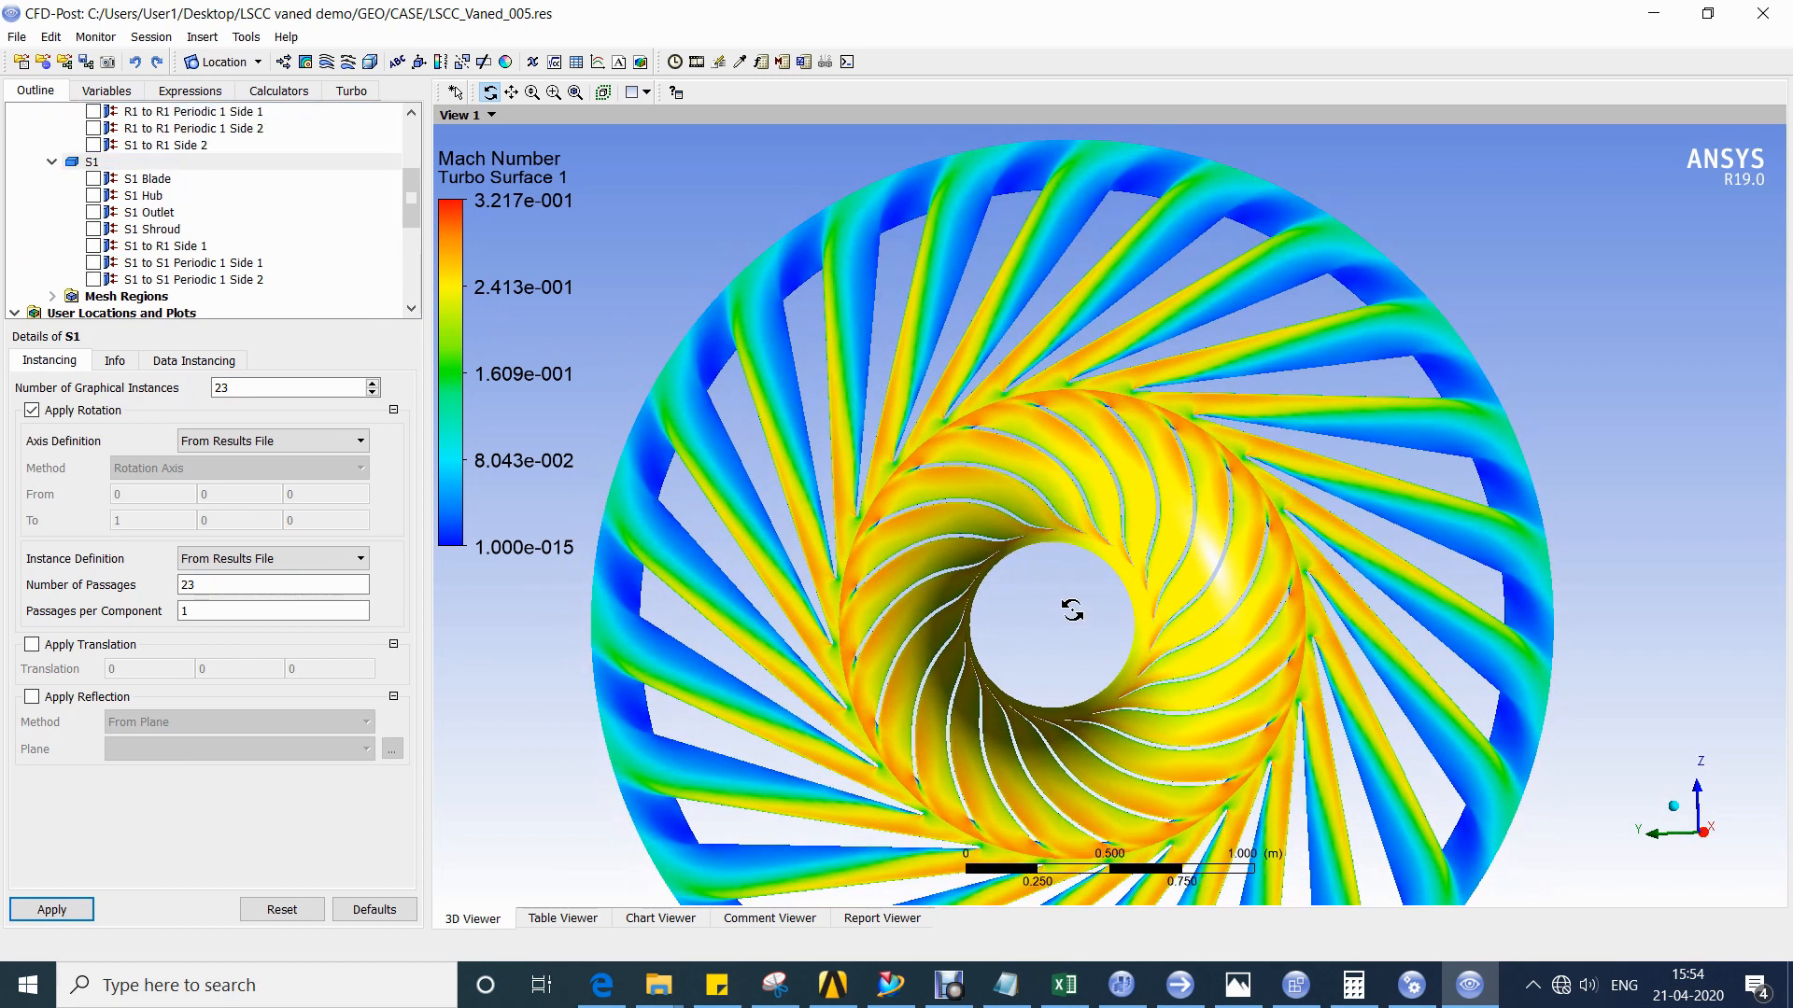
pyautogui.scroll(3, 146, 196)
pyautogui.click(93, 162)
pyautogui.moveTo(920, 467); pyautogui.dragTo(961, 488)
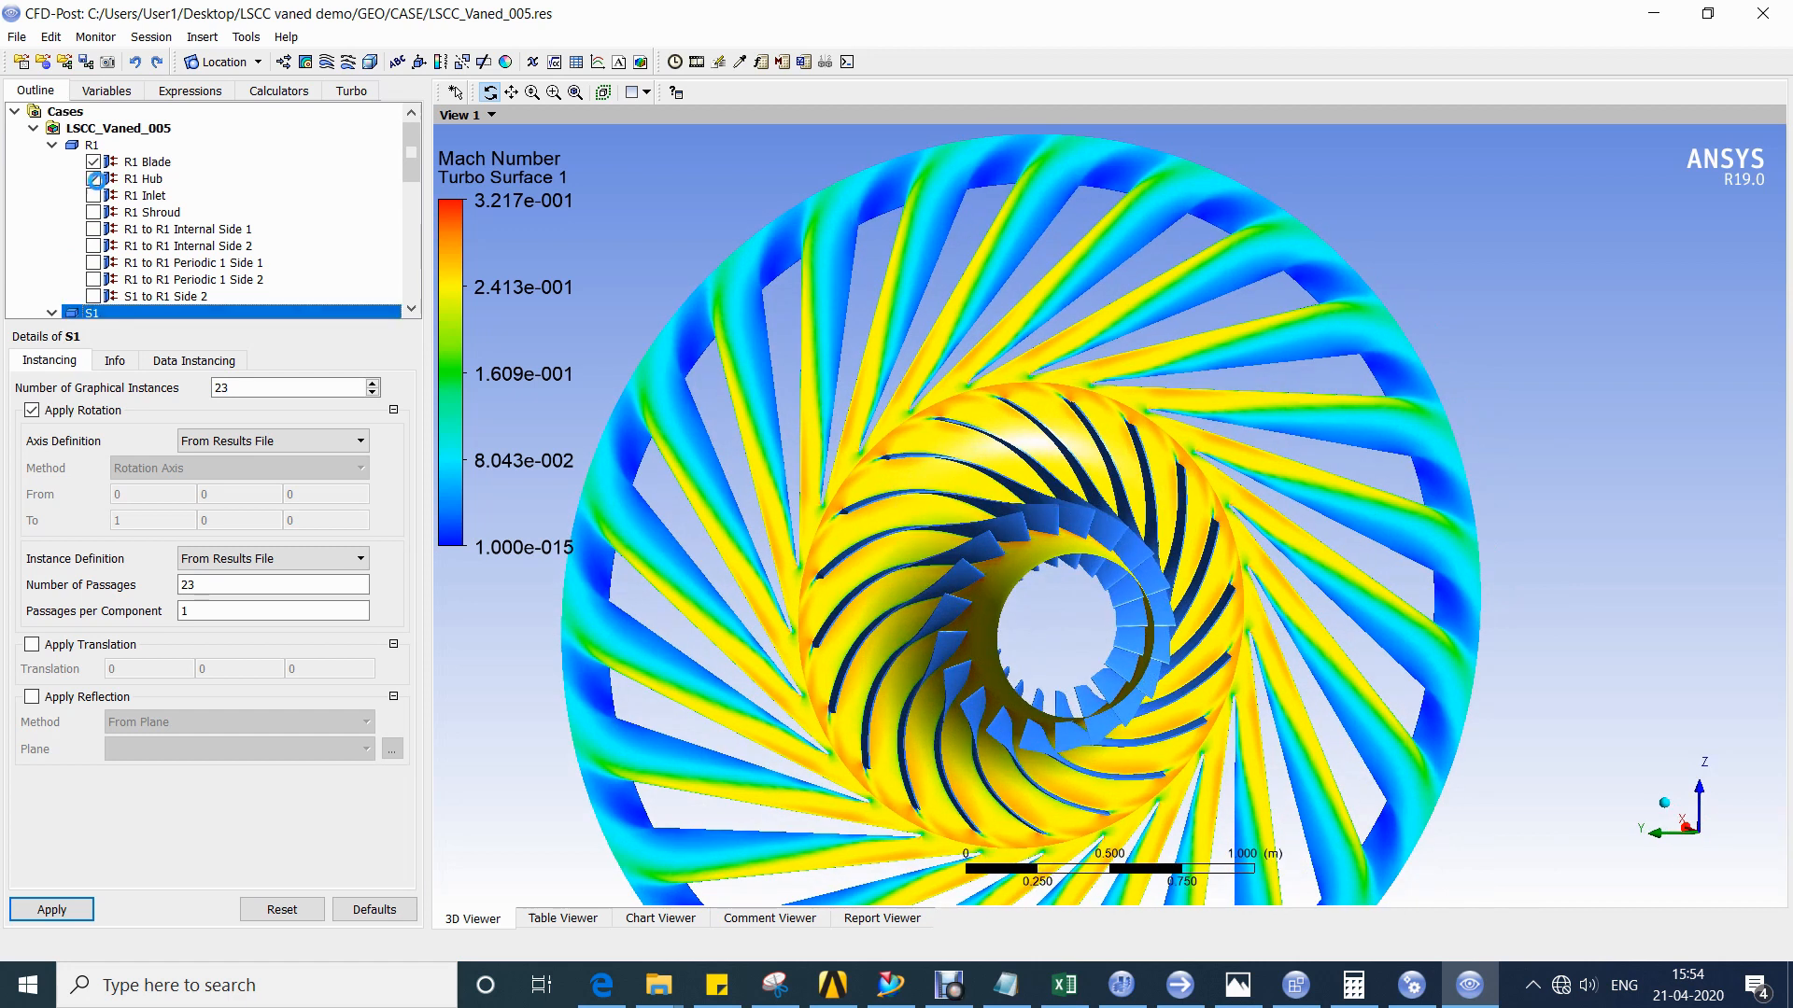
pyautogui.press('x')
# Open the Function Calculator and choose massFlowAve as the function.
pyautogui.click(285, 90)
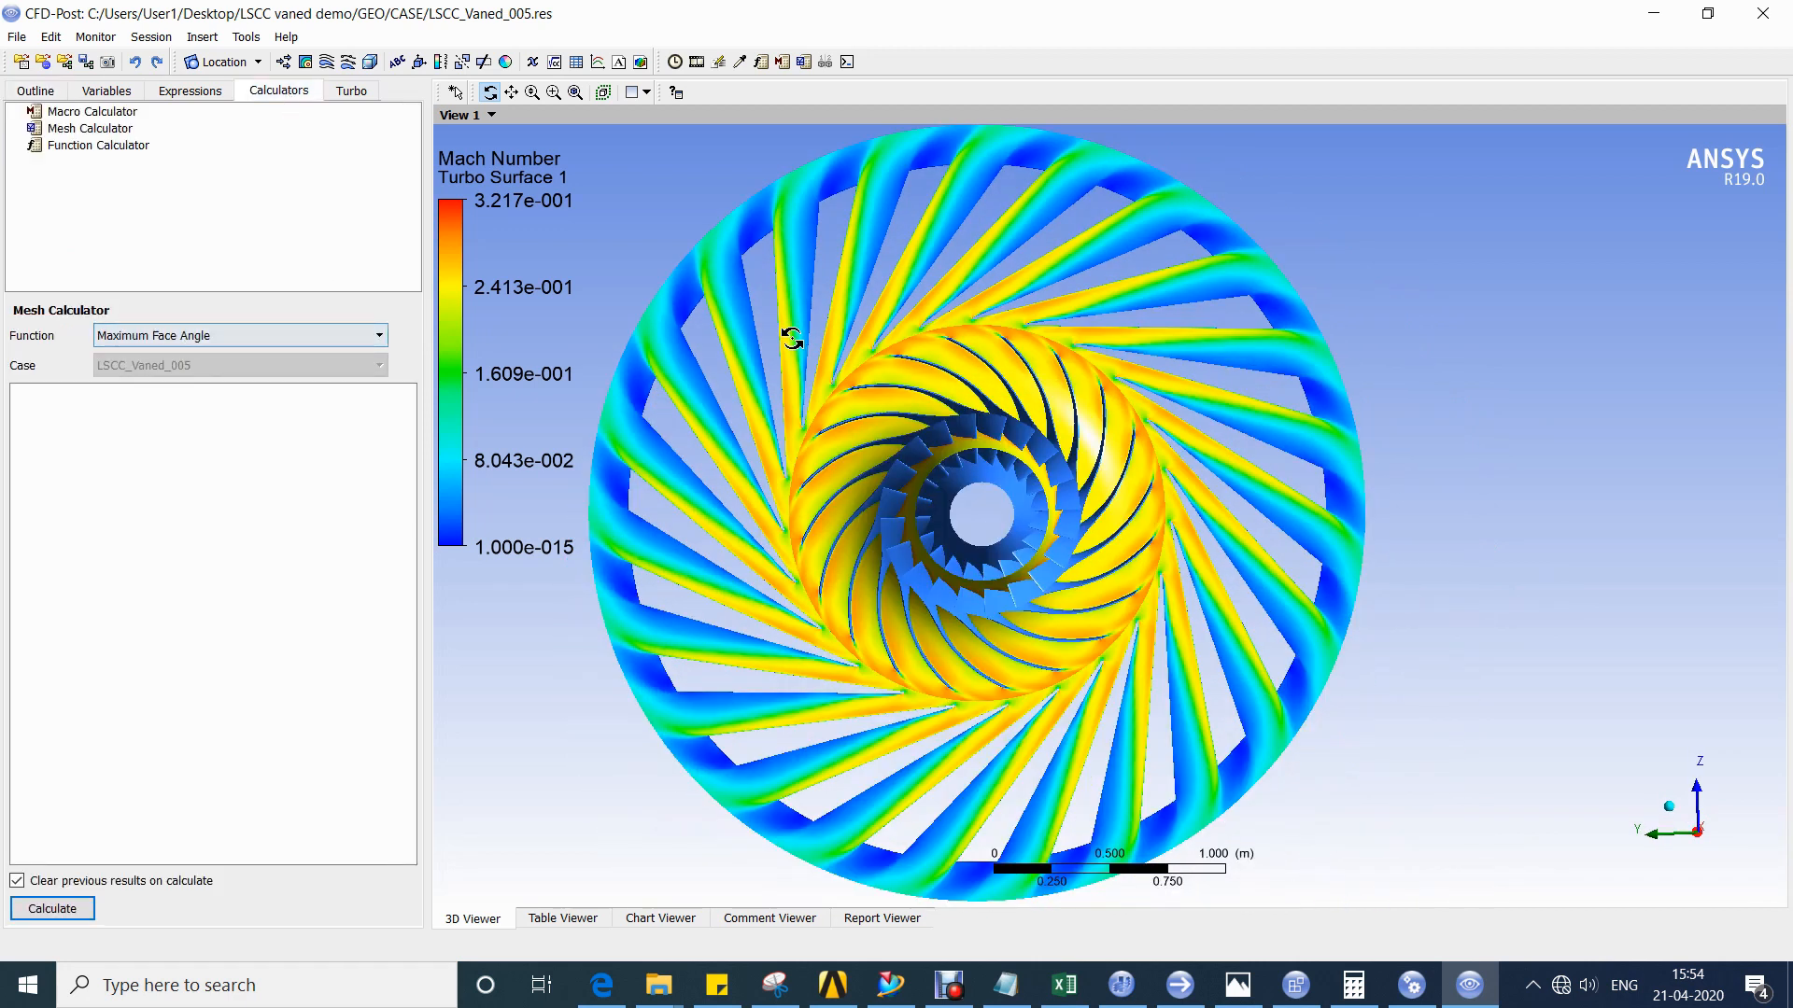
pyautogui.moveTo(791, 337); pyautogui.dragTo(897, 367)
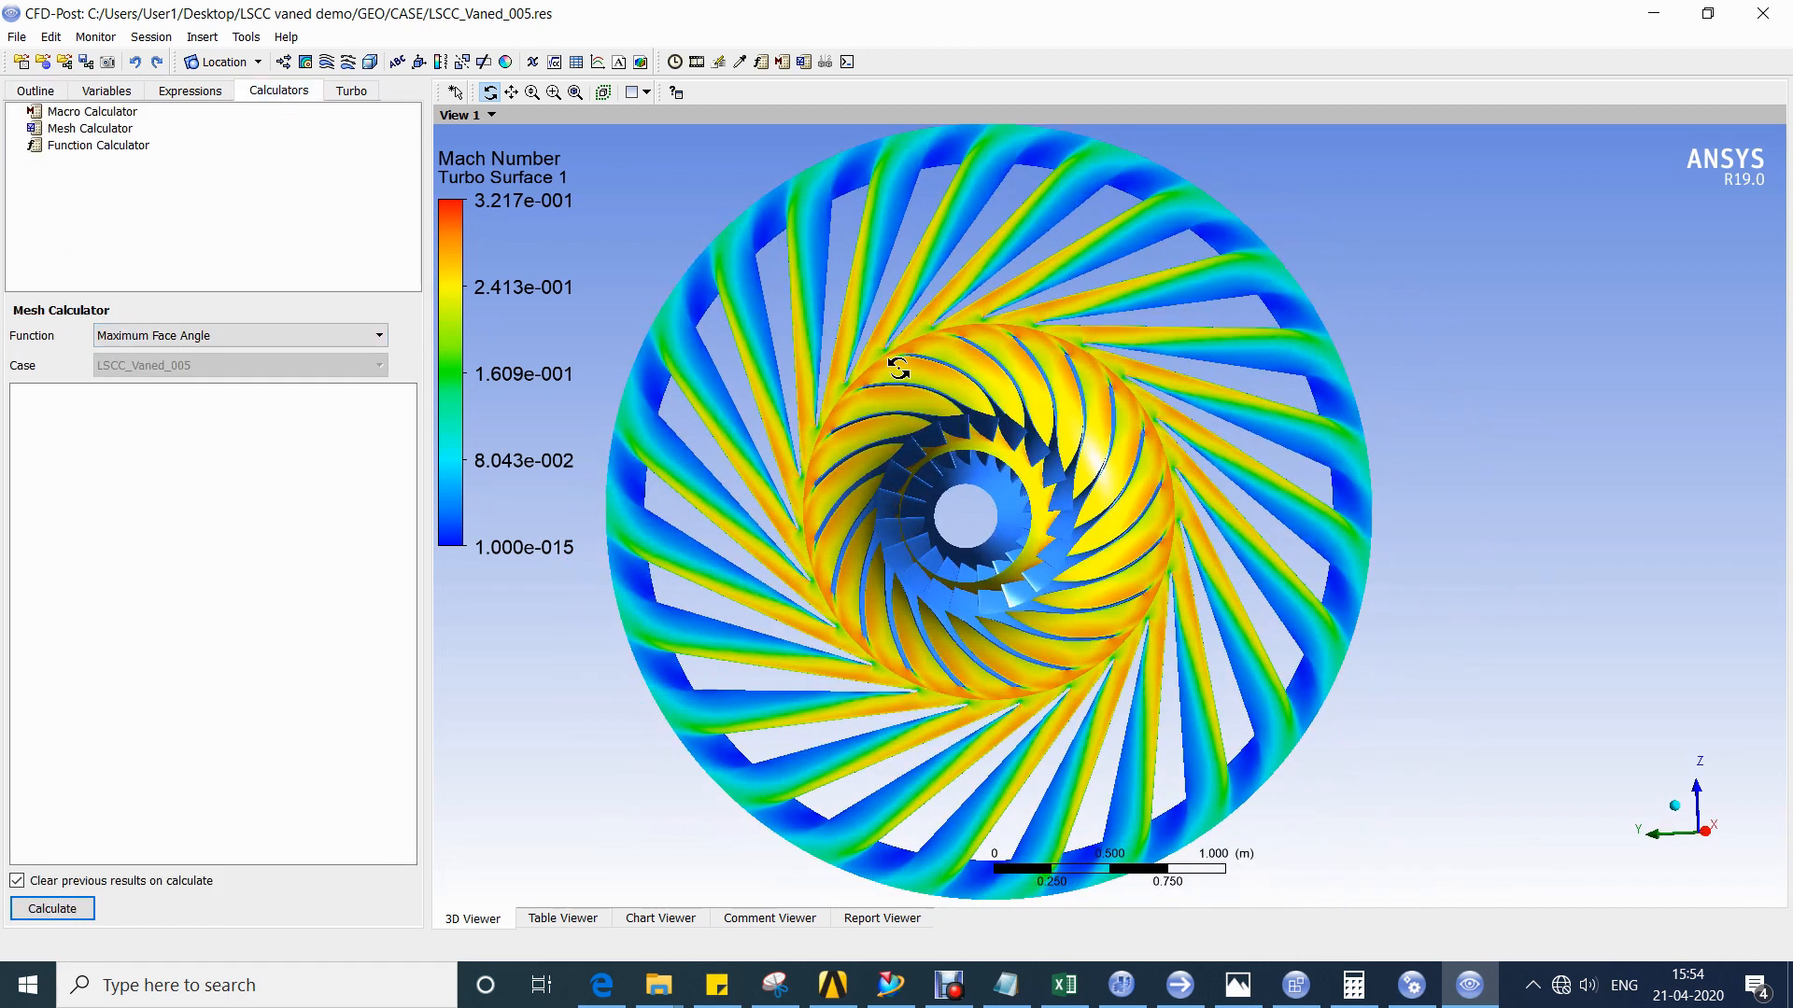
pyautogui.click(101, 130)
pyautogui.click(89, 147)
pyautogui.click(169, 345)
pyautogui.scroll(-3, 193, 411)
pyautogui.click(190, 467)
# Calculate the mass flow average of Total Pressure in Stn Frame on S1 to R1 Side 2, with clearing of previous results disabled.
pyautogui.click(166, 374)
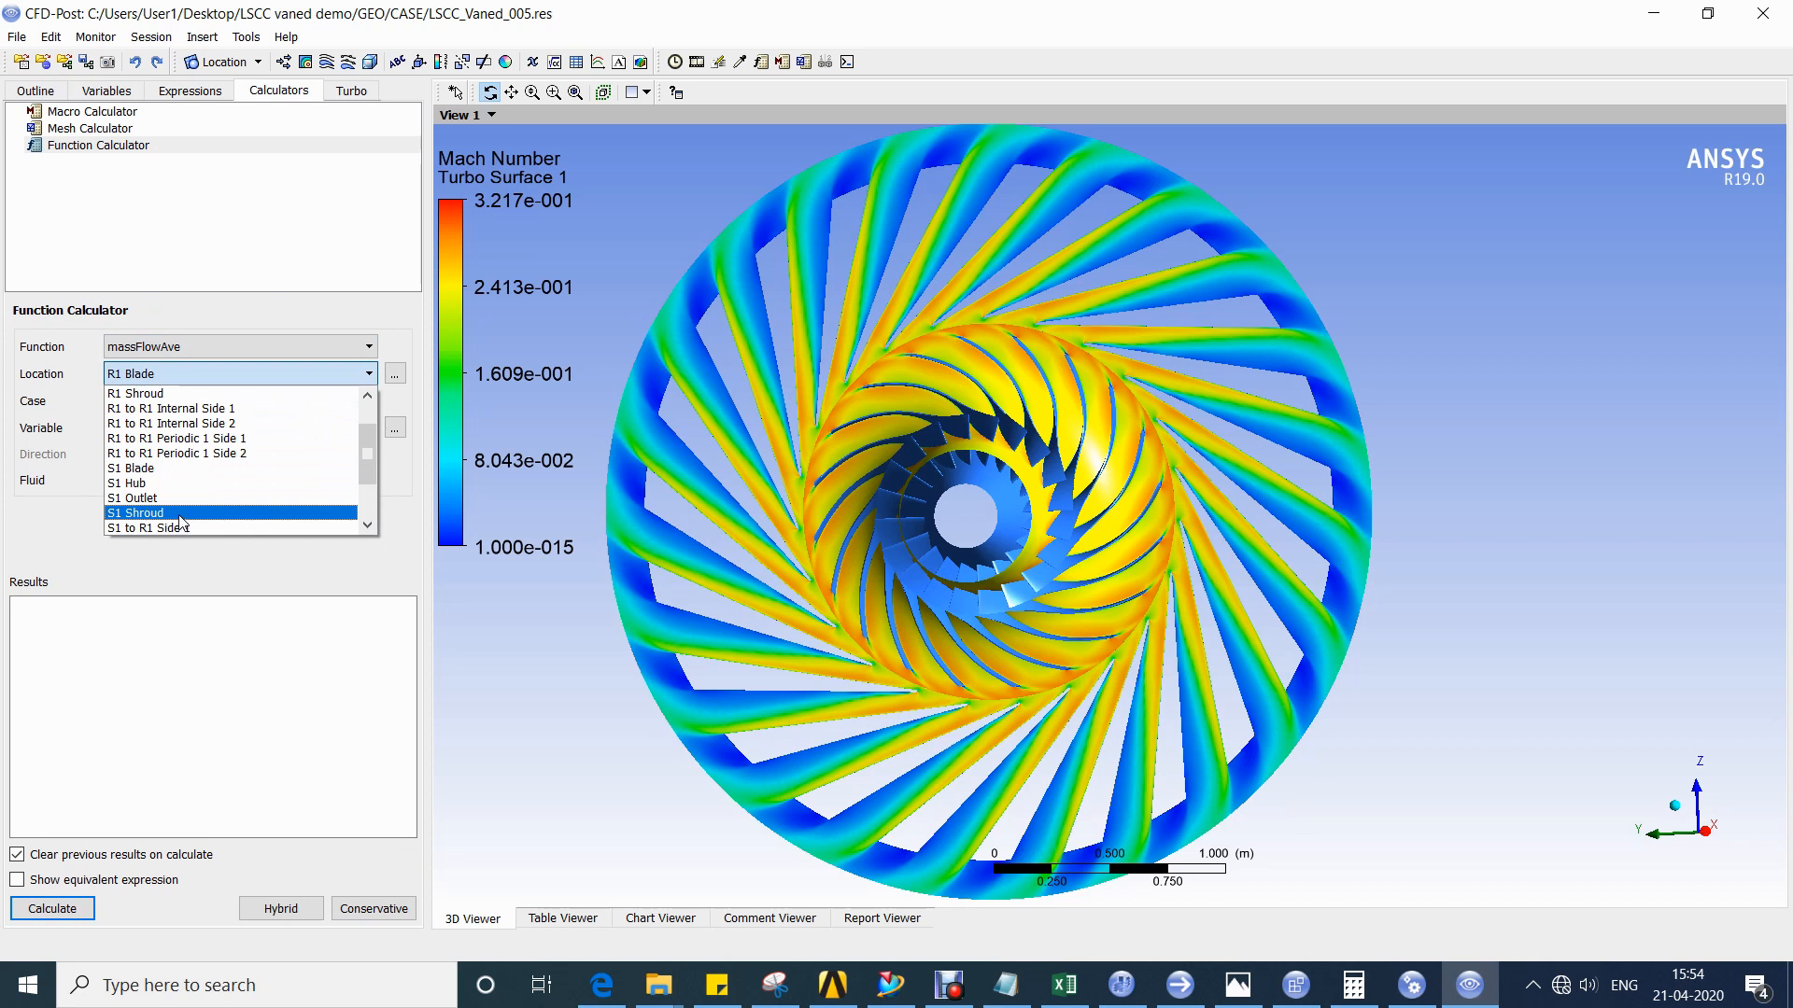
pyautogui.scroll(-1, 187, 523)
pyautogui.scroll(-2, 187, 523)
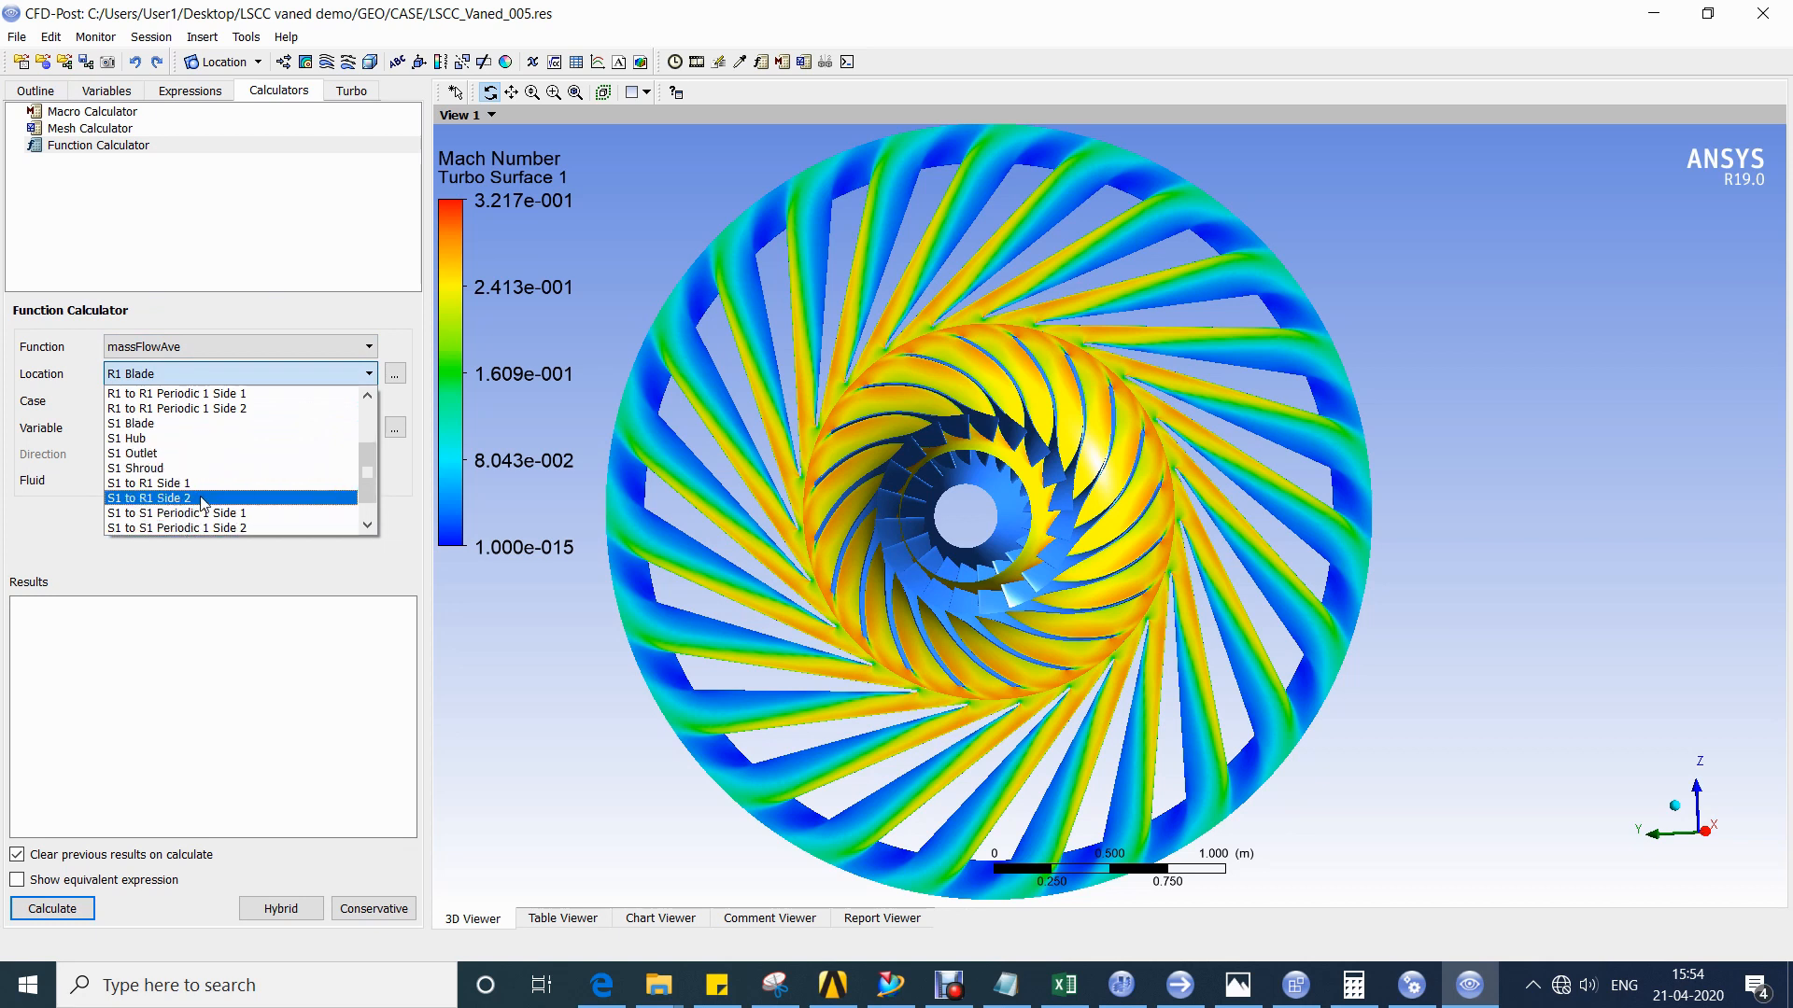
pyautogui.click(187, 500)
pyautogui.click(369, 427)
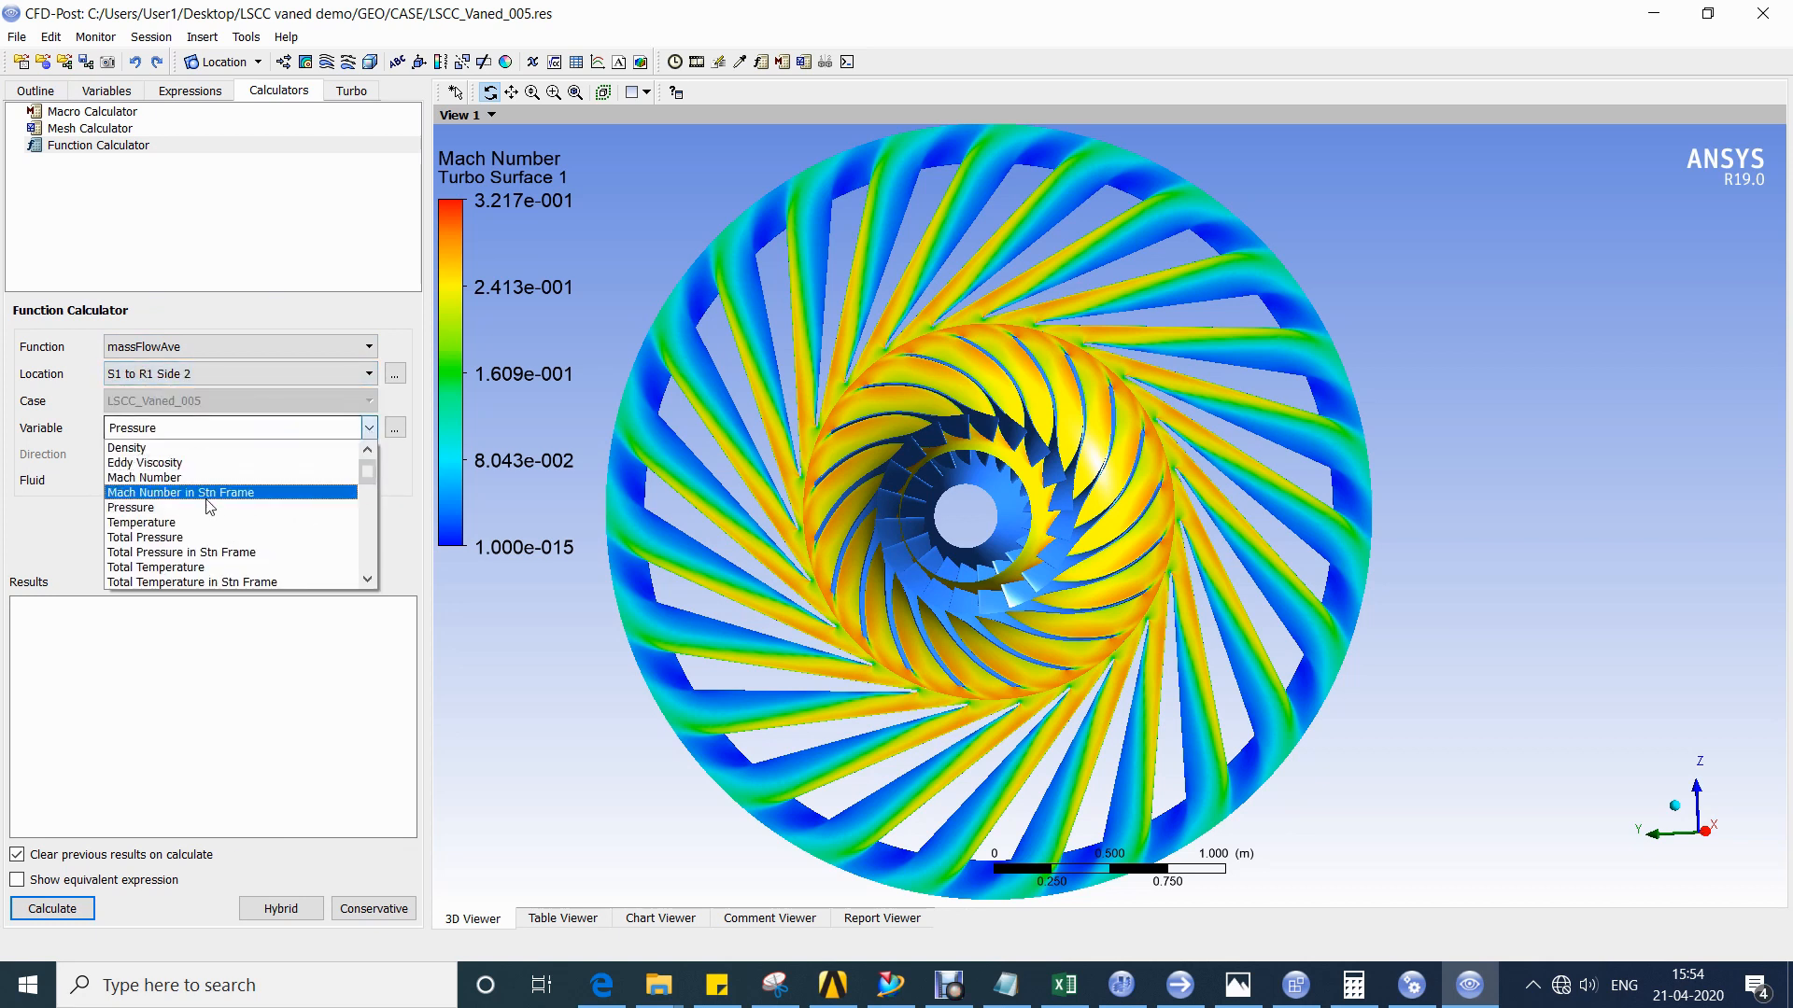
pyautogui.click(228, 553)
pyautogui.click(108, 857)
pyautogui.click(52, 909)
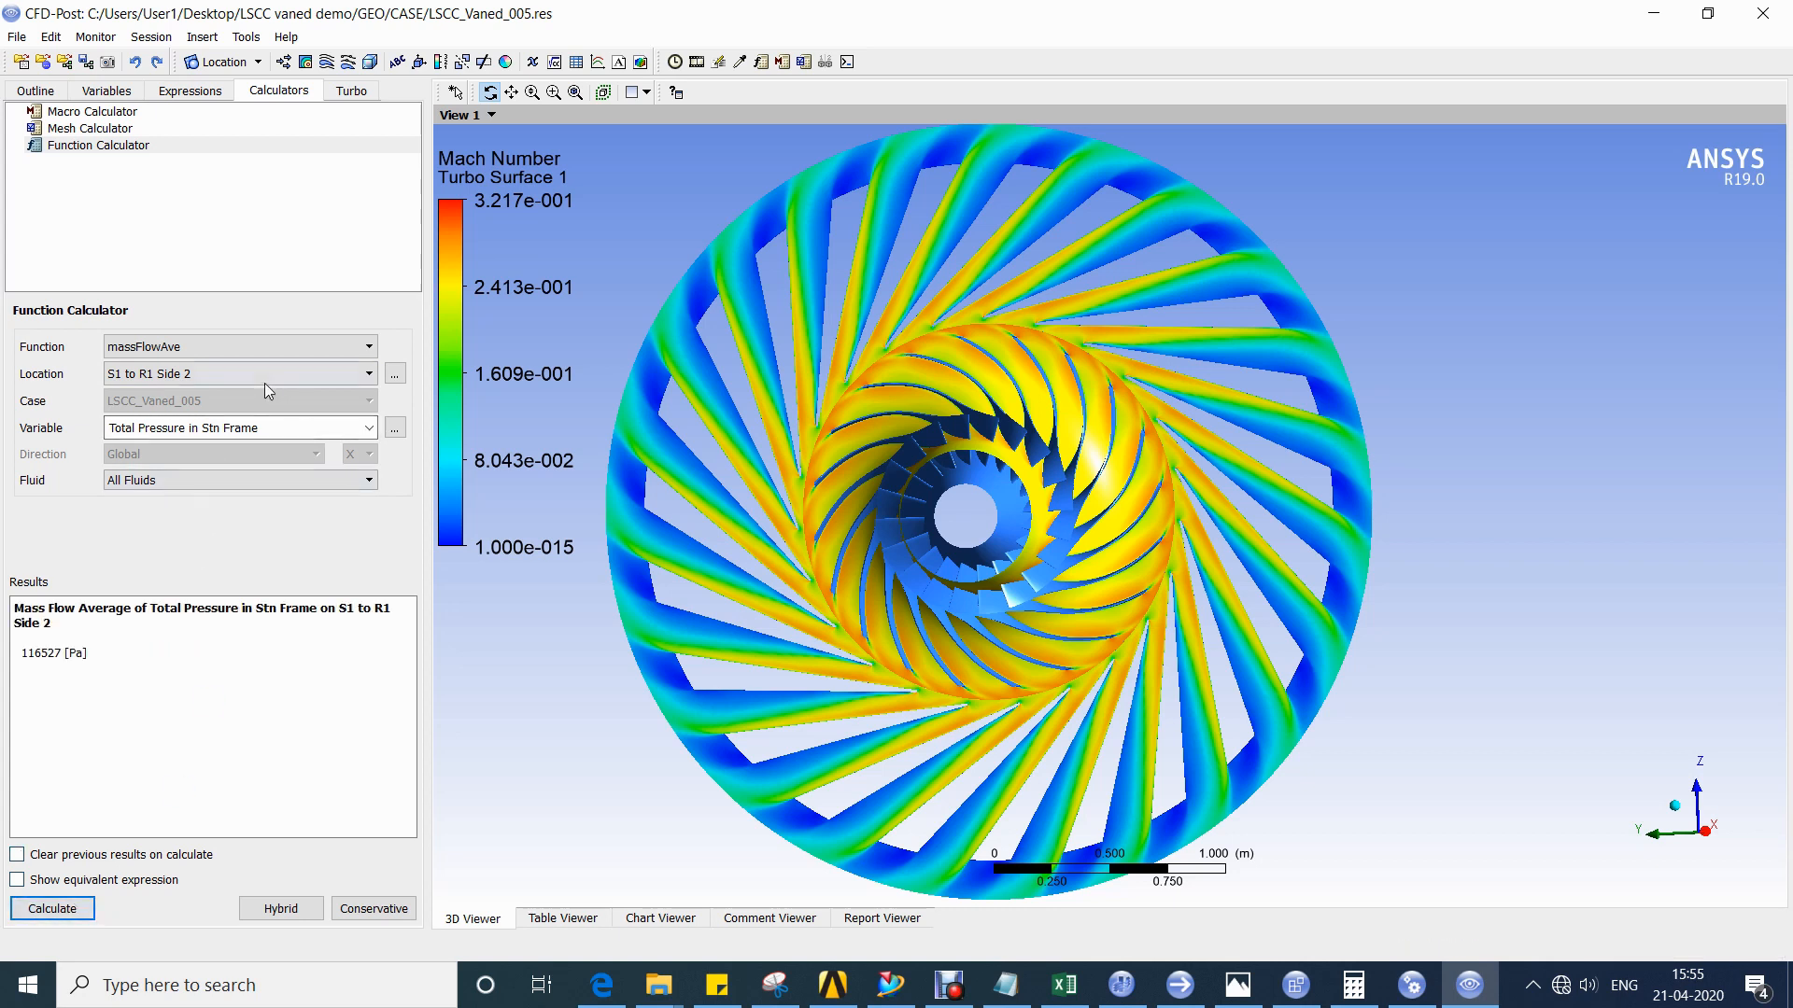
# Calculate the mass flow average of Total Temperature in Stn Frame on S1 to R1 Side 2.
pyautogui.click(340, 425)
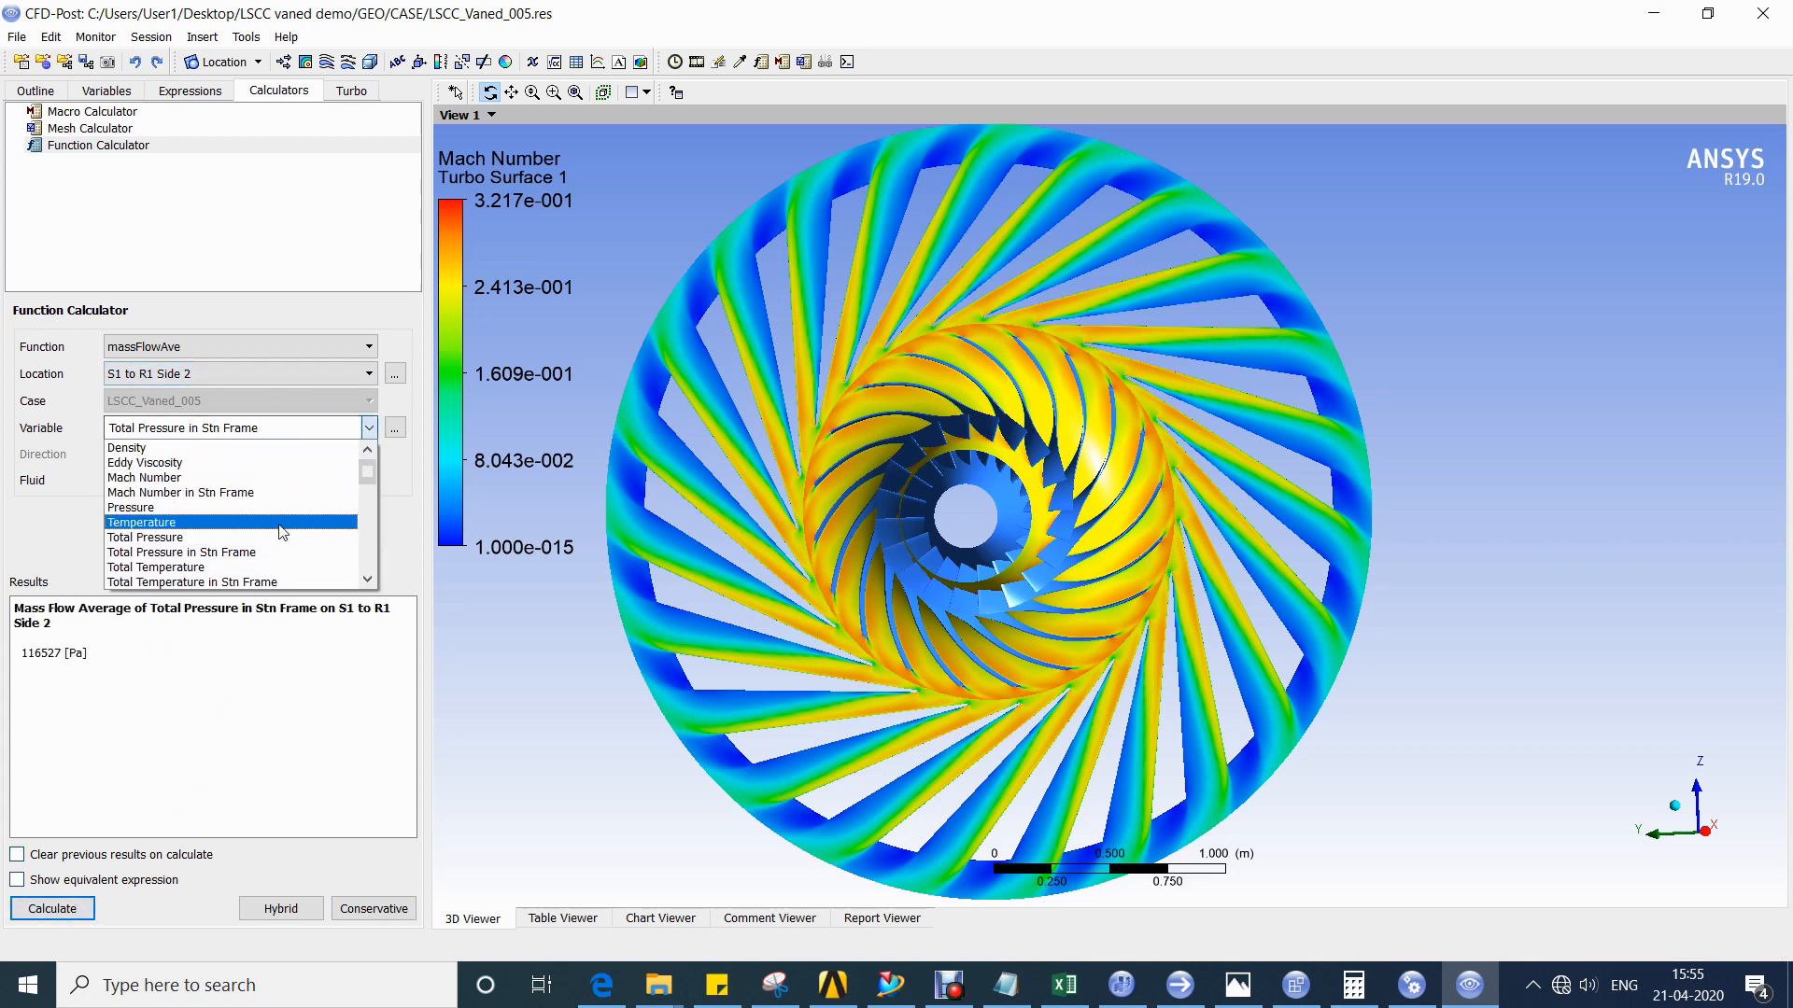
pyautogui.click(269, 582)
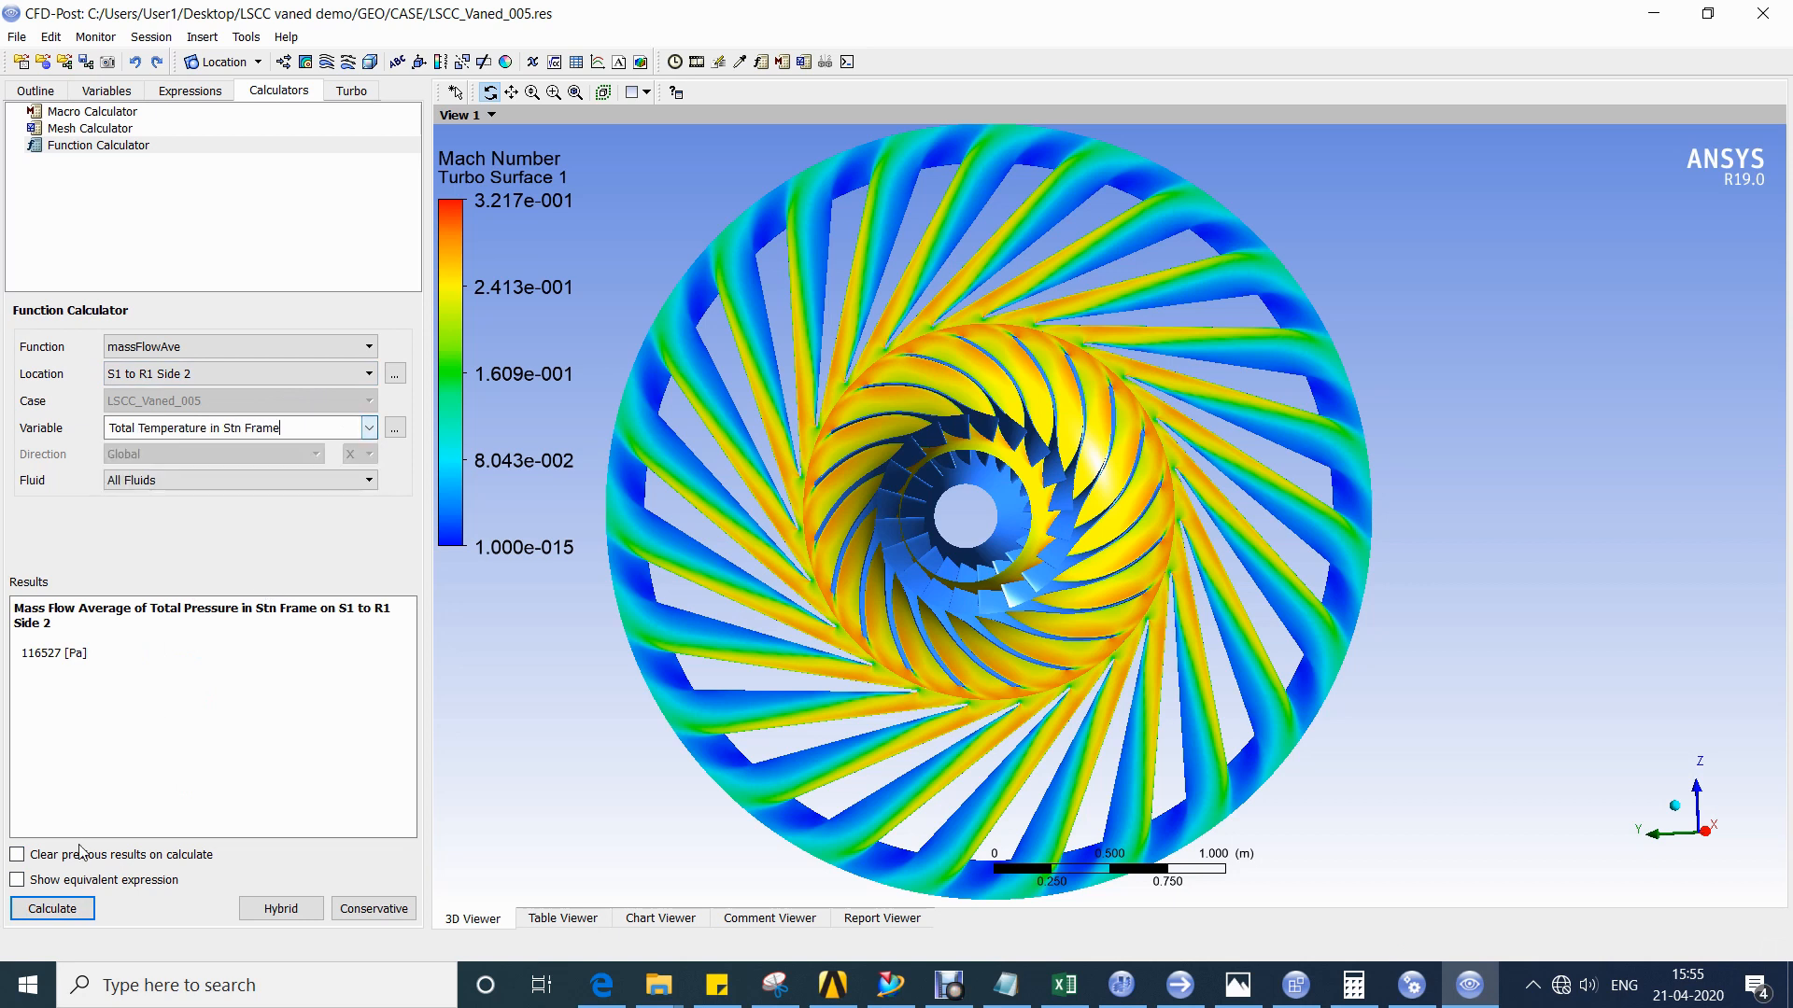
pyautogui.click(52, 908)
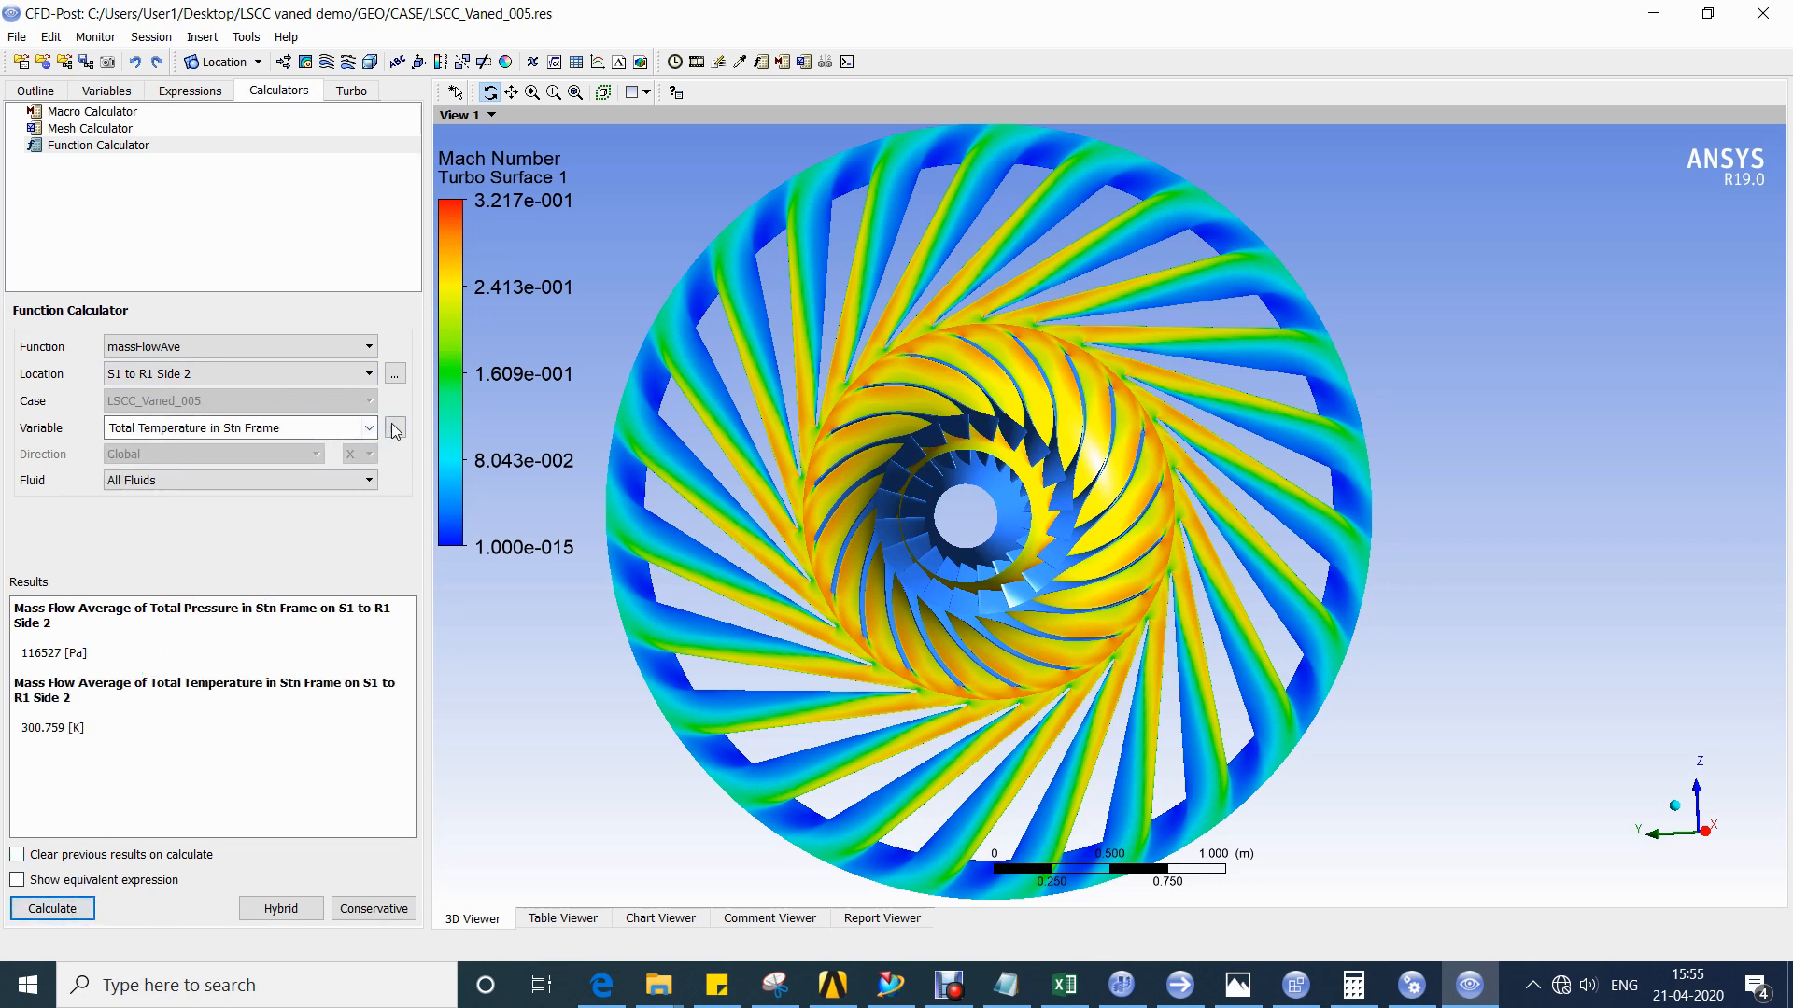
# Calculate the mass flow average of Total Pressure in Stn Frame on R1 Inlet.
pyautogui.click(324, 376)
pyautogui.click(168, 423)
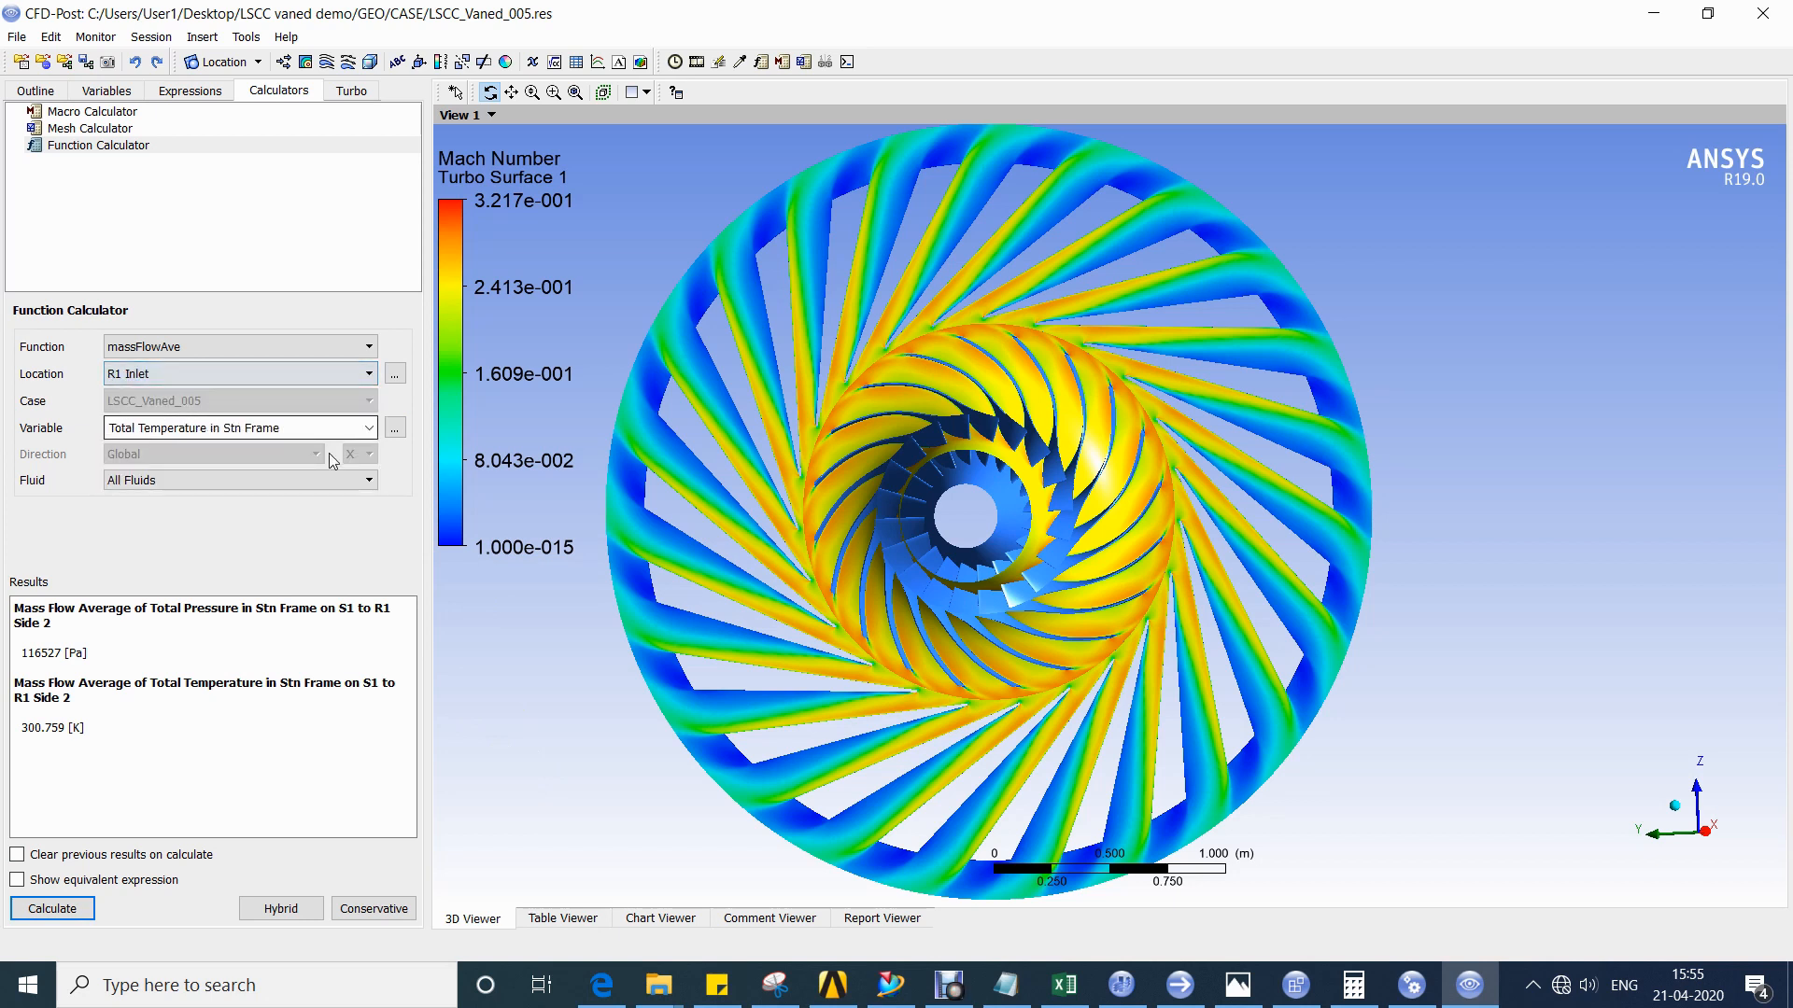
pyautogui.click(367, 429)
pyautogui.click(187, 549)
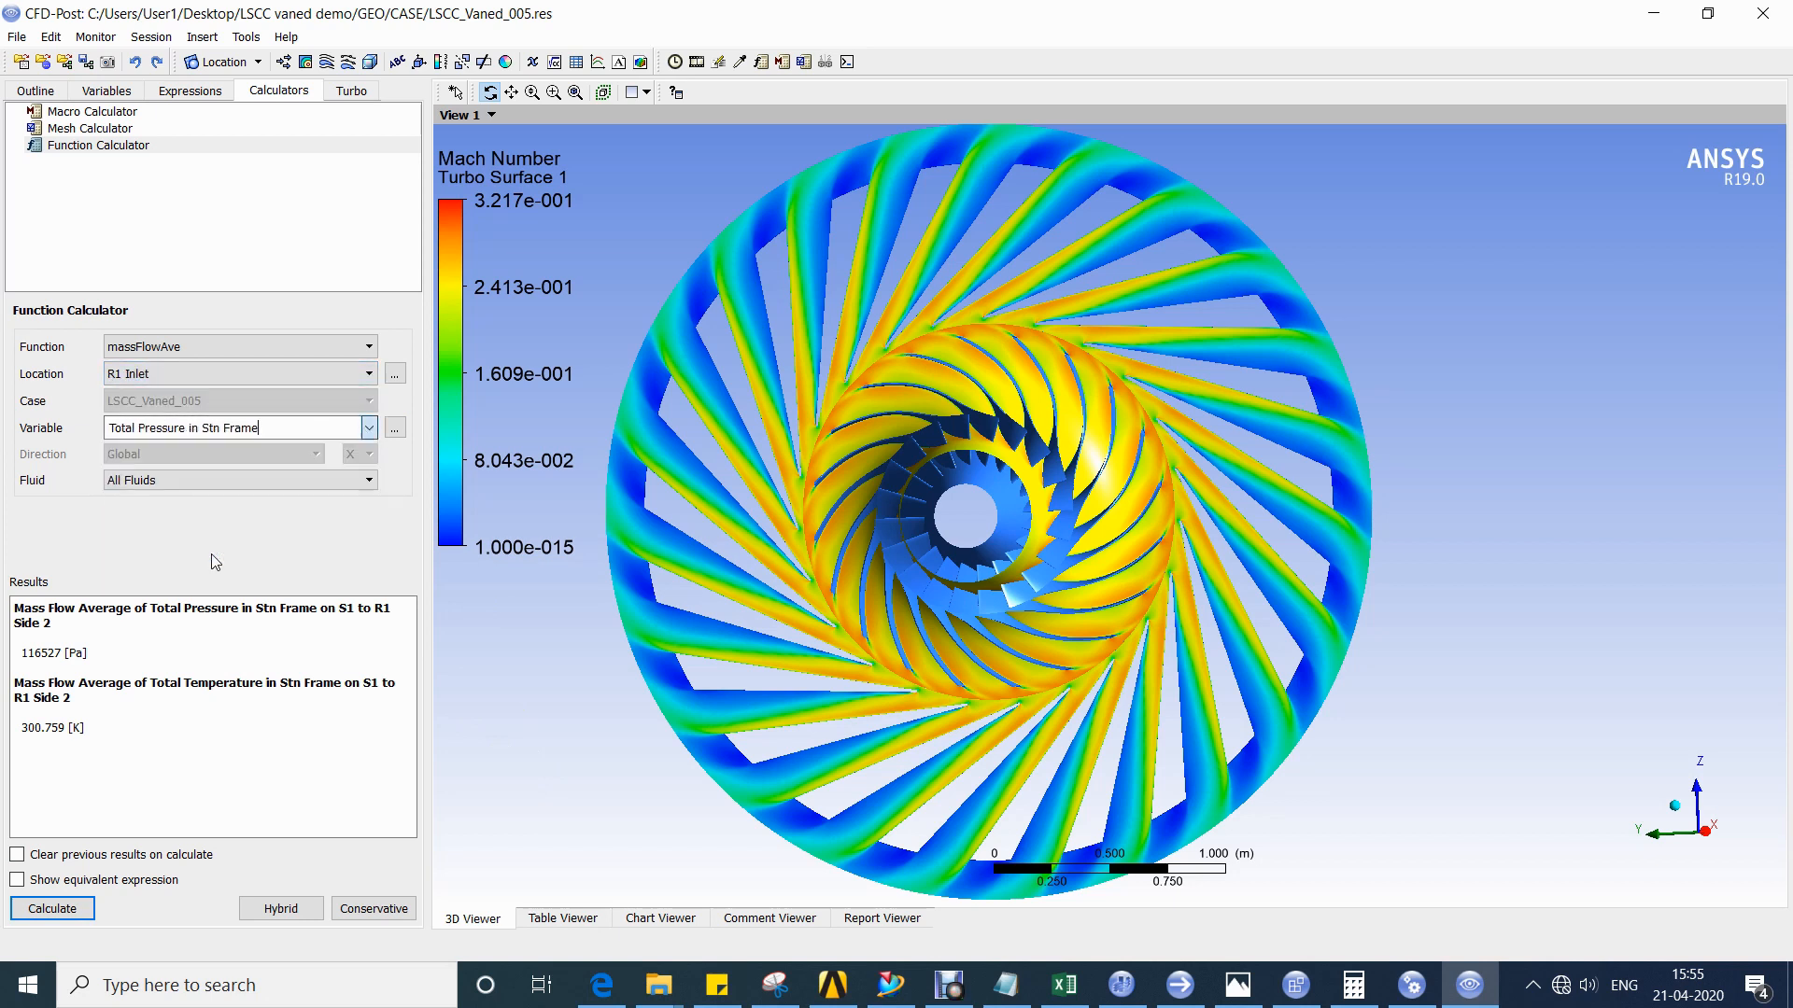
pyautogui.click(55, 914)
# Calculate the mass flow average of Total Temperature in Stn Frame on R1 Inlet and enlarge the calculator's results area.
pyautogui.click(369, 428)
pyautogui.click(369, 429)
pyautogui.click(369, 428)
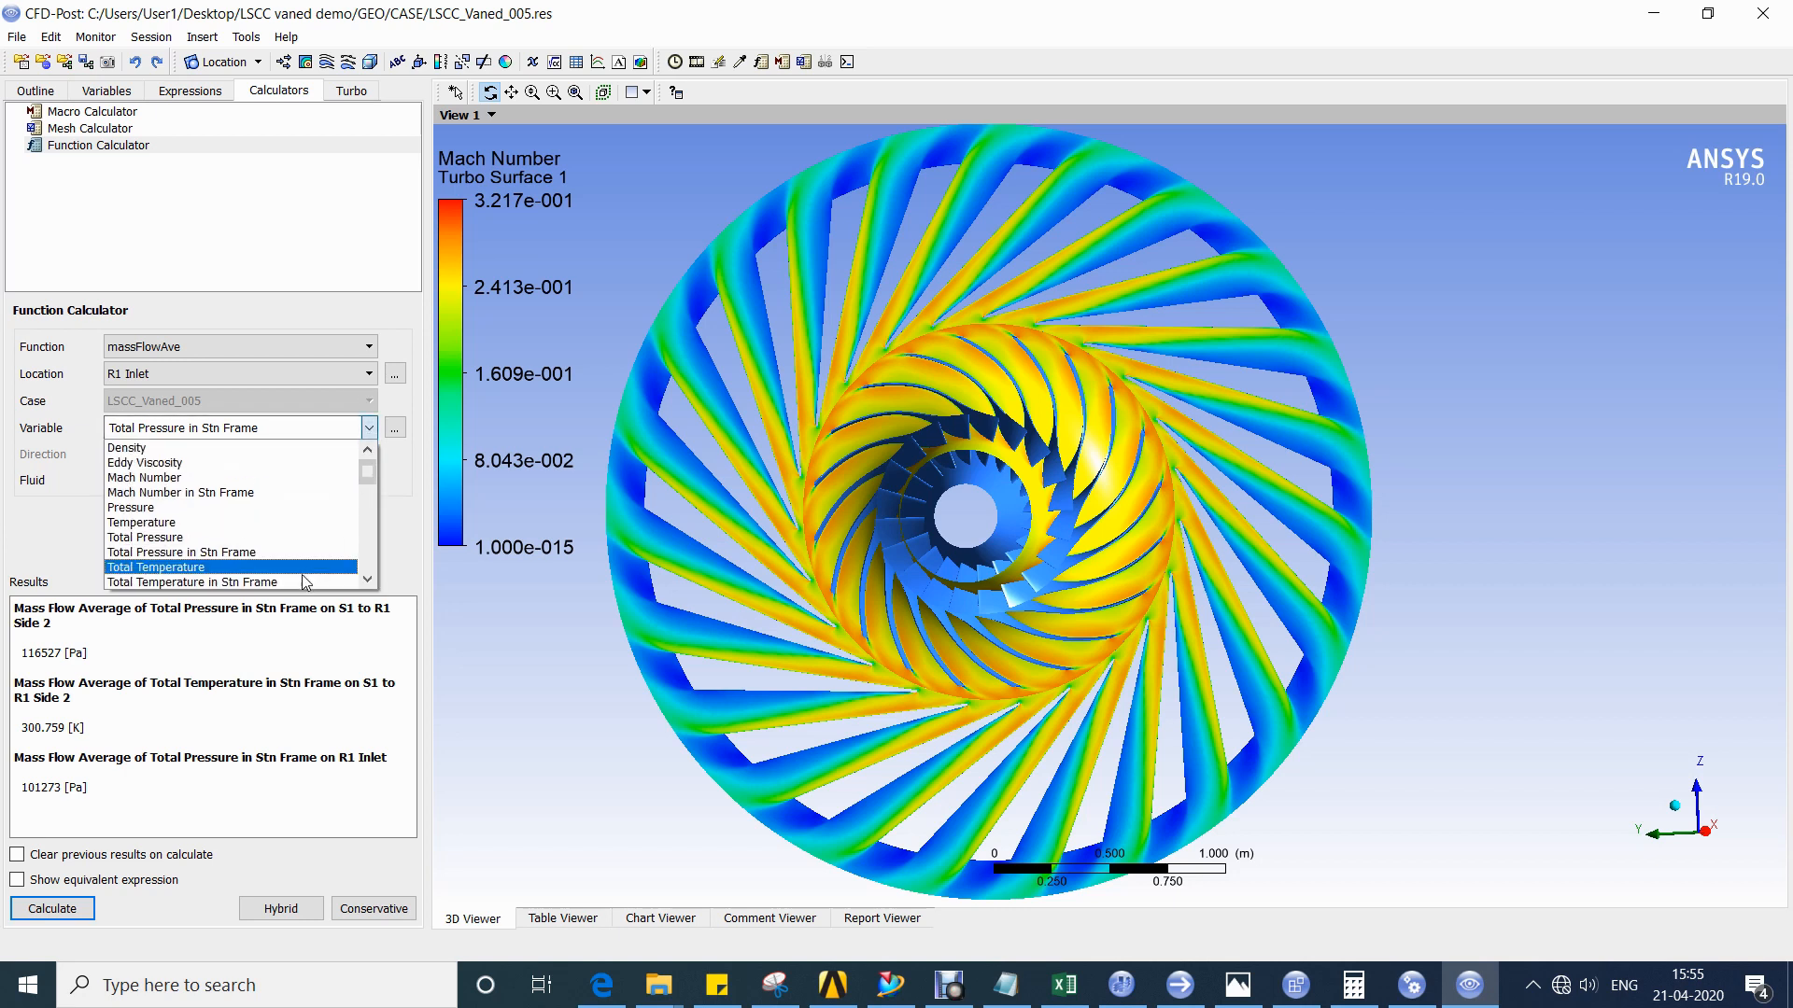
pyautogui.click(187, 564)
pyautogui.click(92, 907)
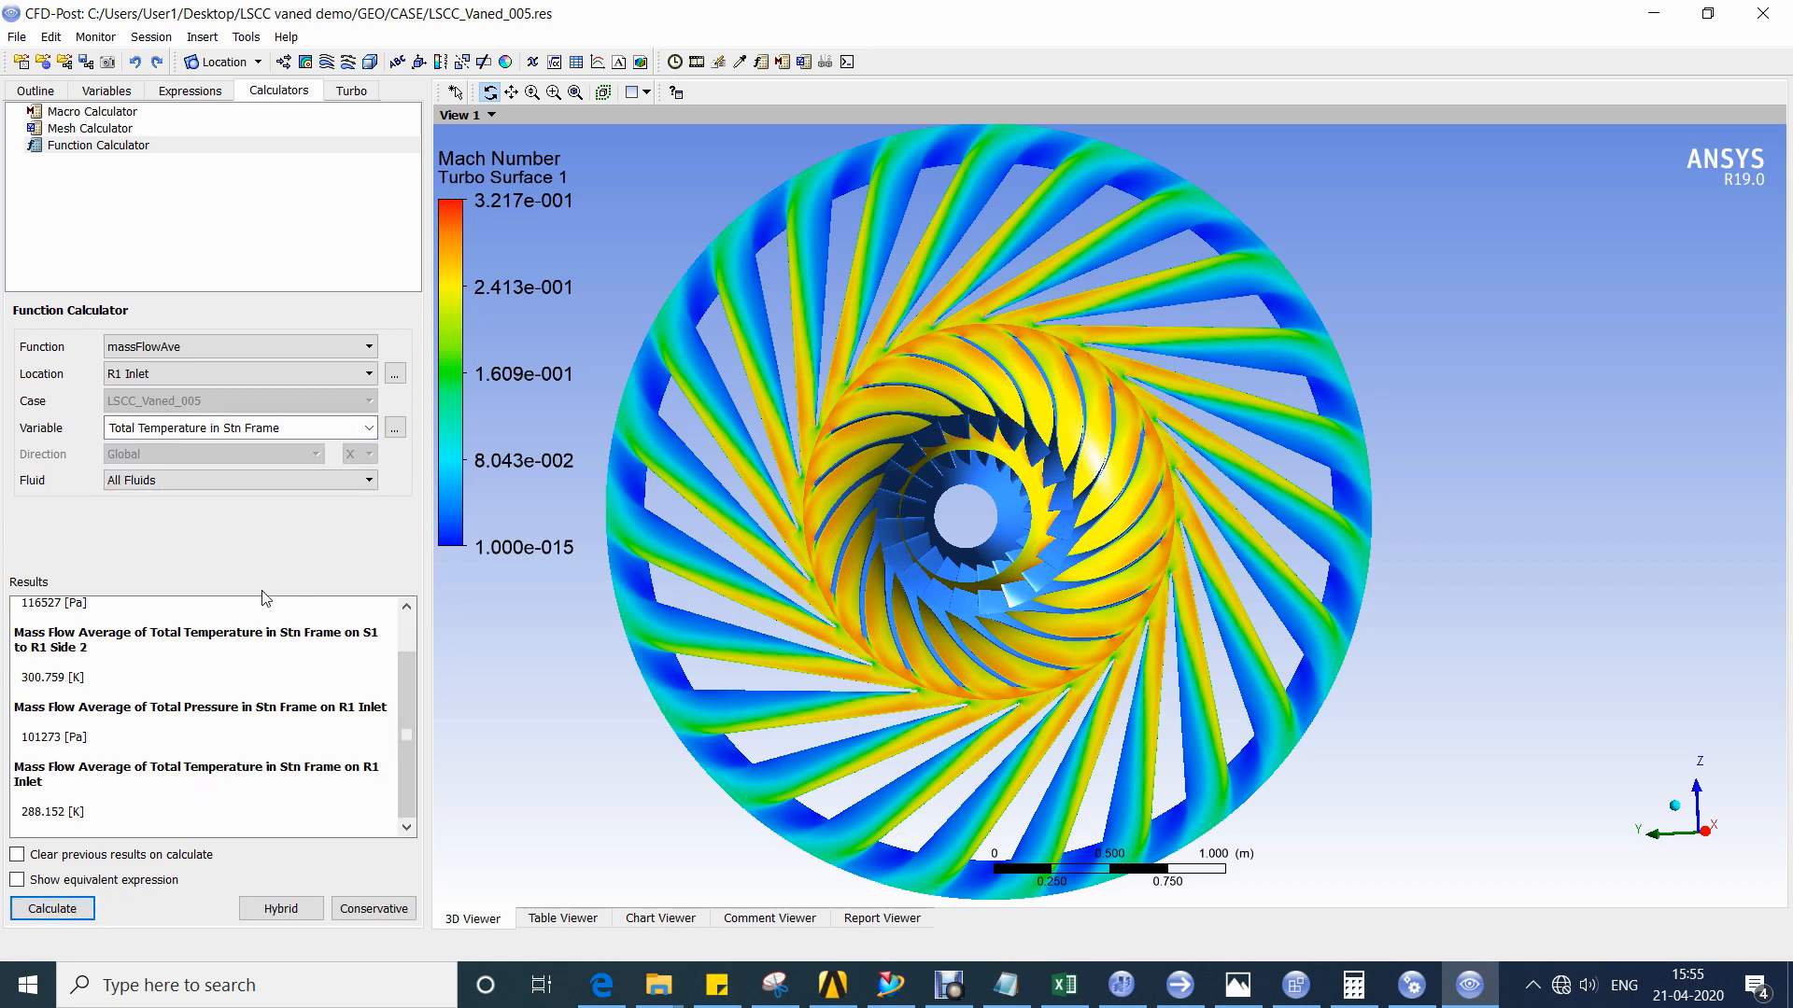
pyautogui.moveTo(283, 295); pyautogui.dragTo(289, 207)
# Switch to the blank Excel workbook and label cells A1 and A2 as PR and TR.
pyautogui.click(1064, 985)
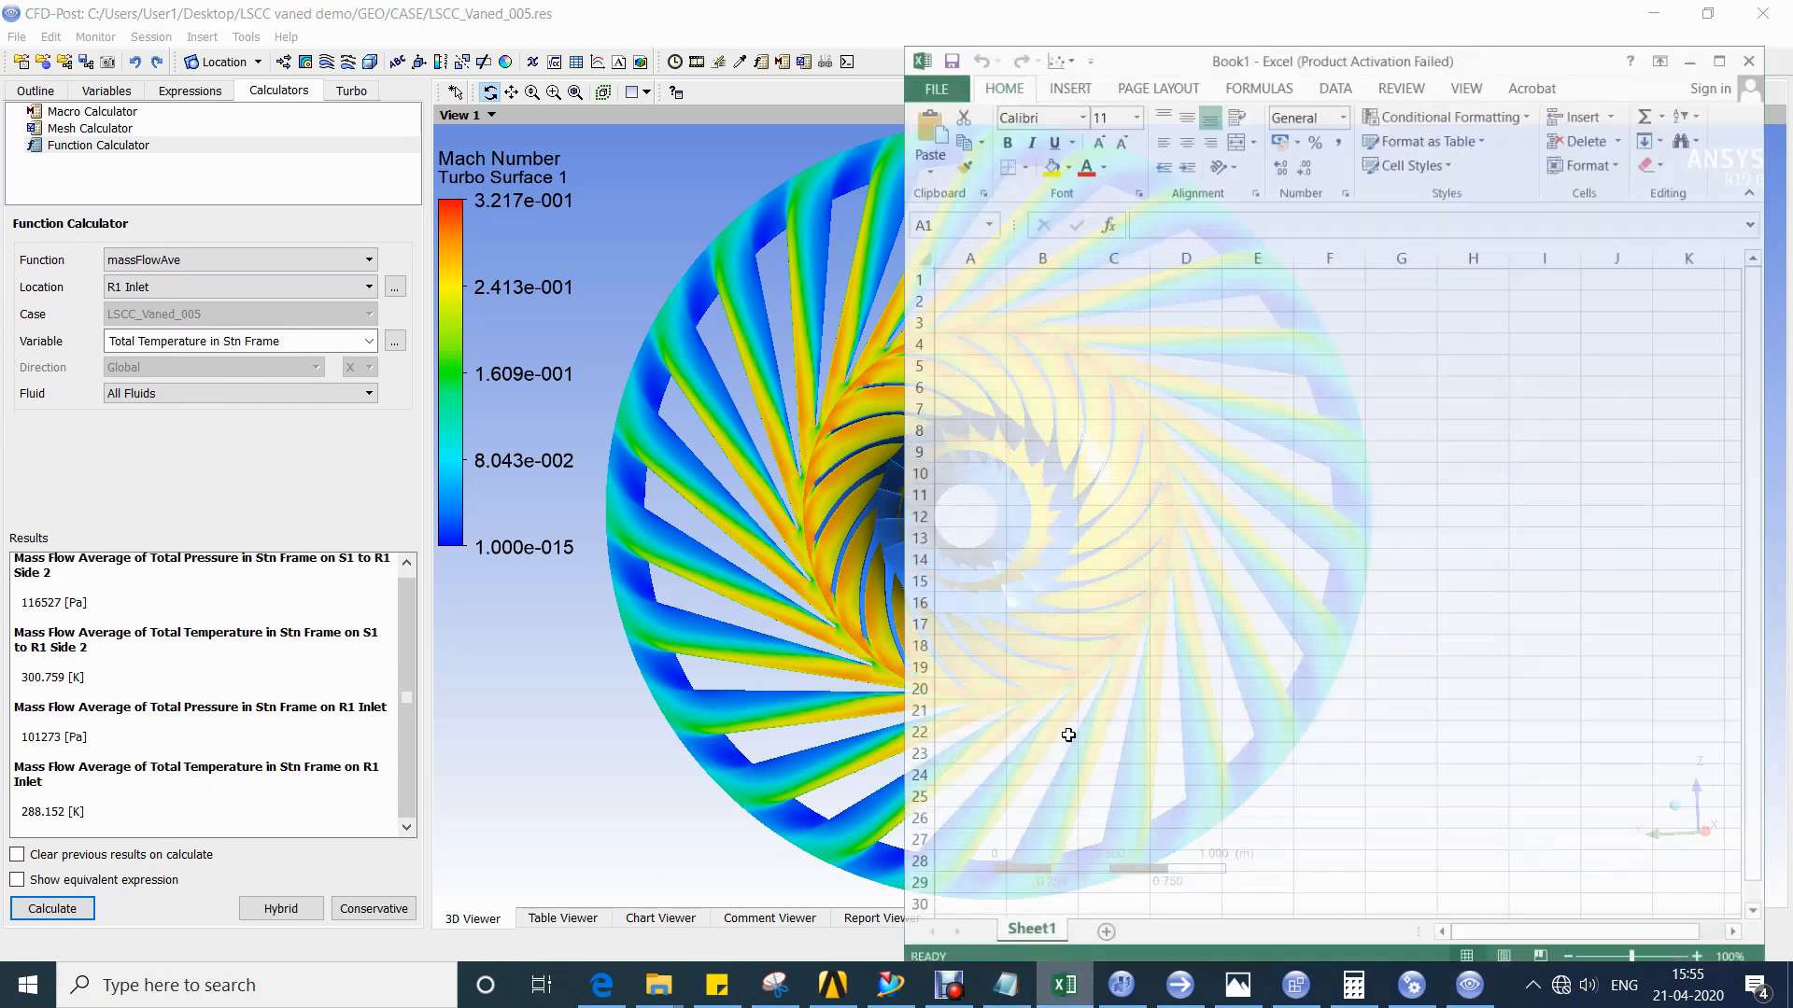
pyautogui.write('PR')
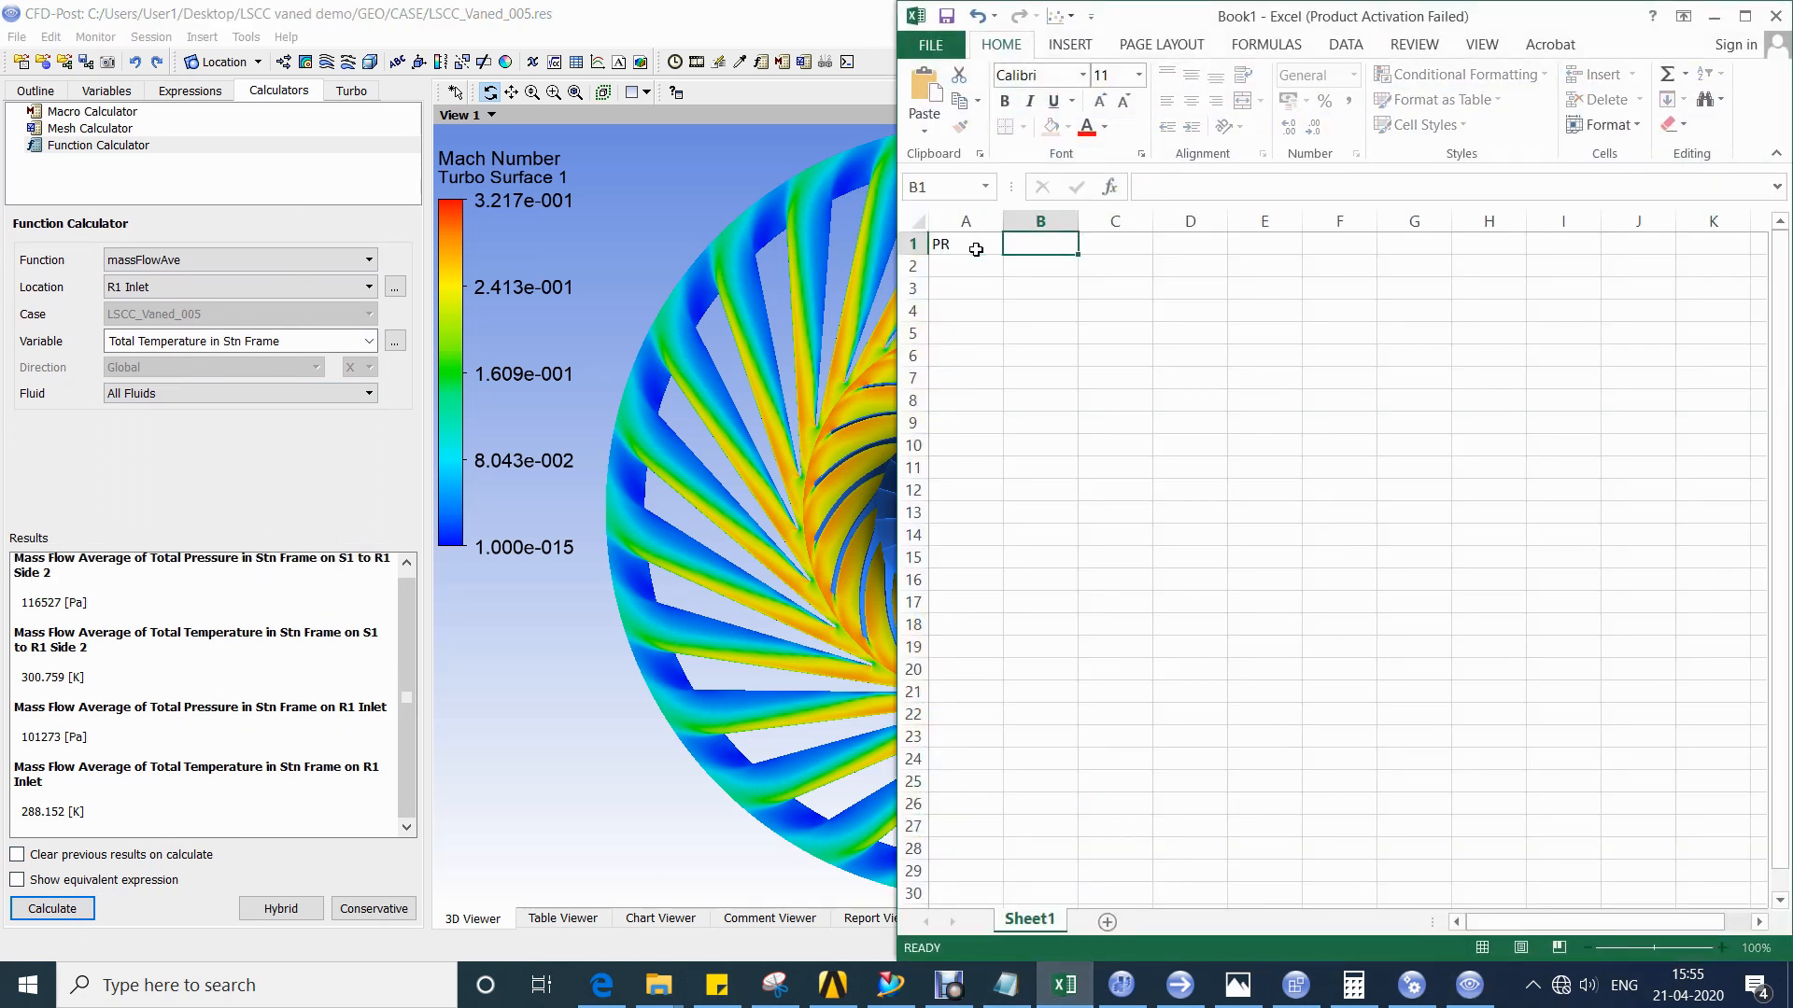
pyautogui.click(993, 270)
pyautogui.write('TR')
# Compute the impeller pressure ratio in cell B1 with the formula =116.527/101.273.
pyautogui.click(1045, 241)
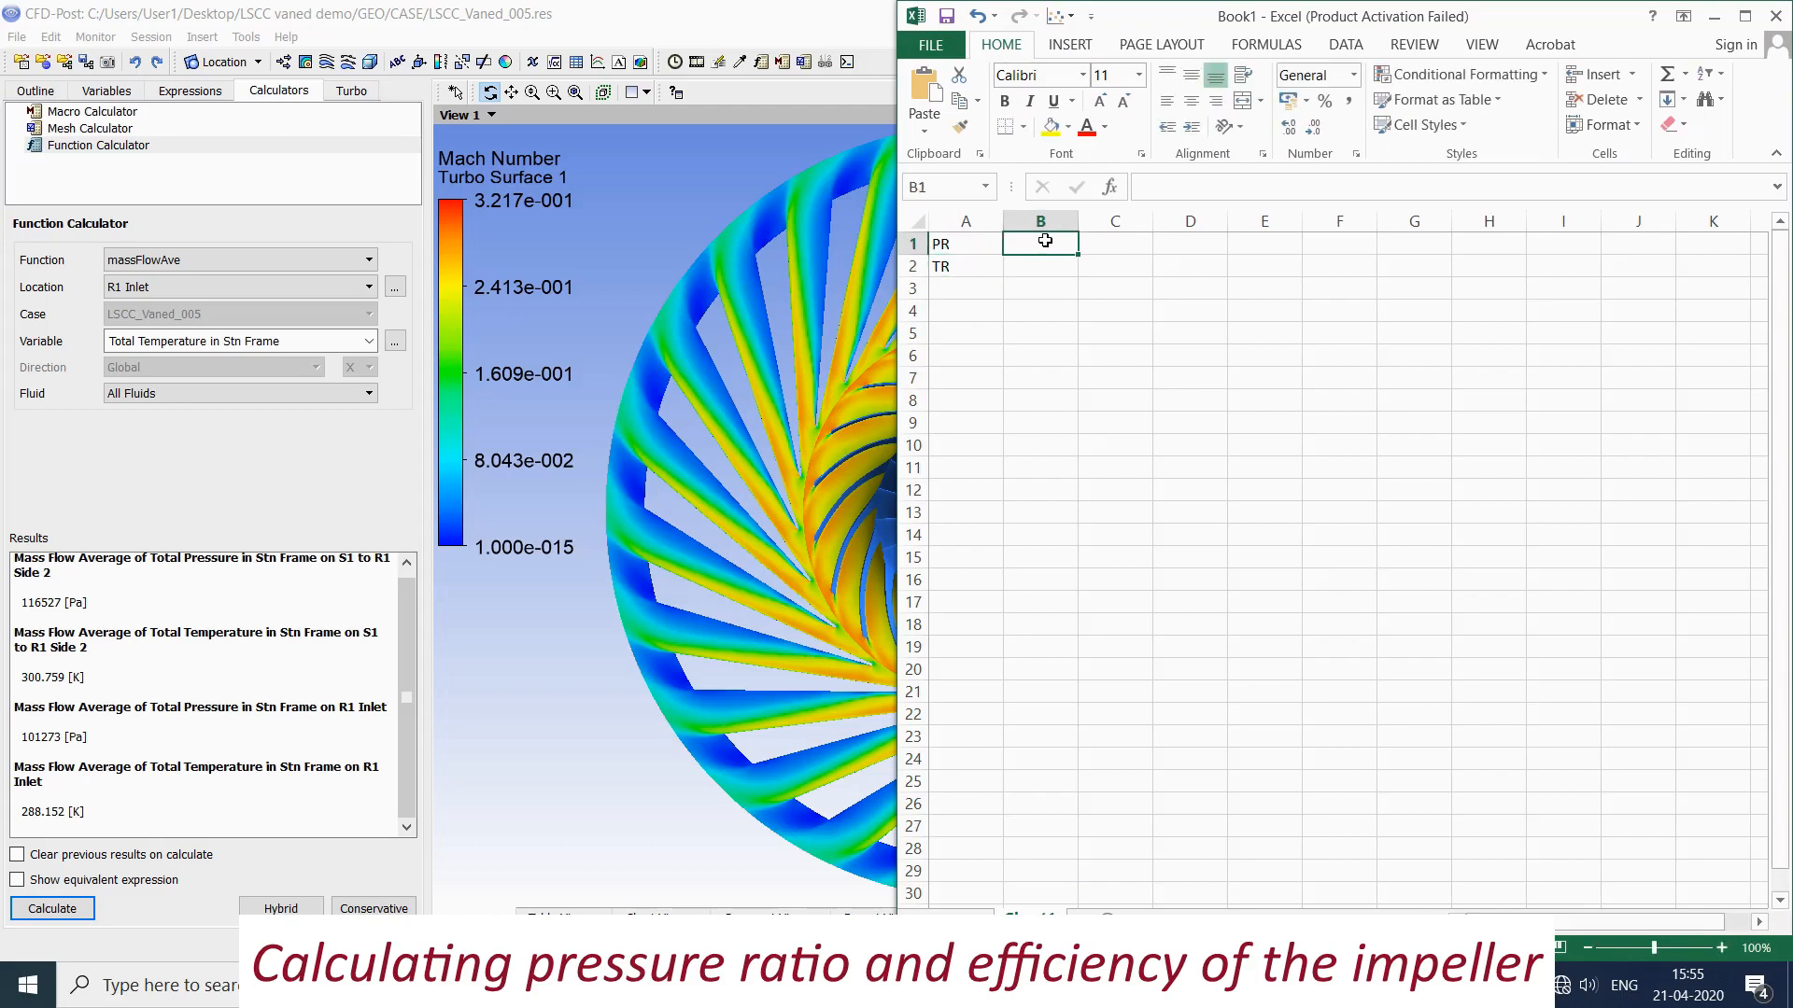
pyautogui.write('=116.527/101.273')
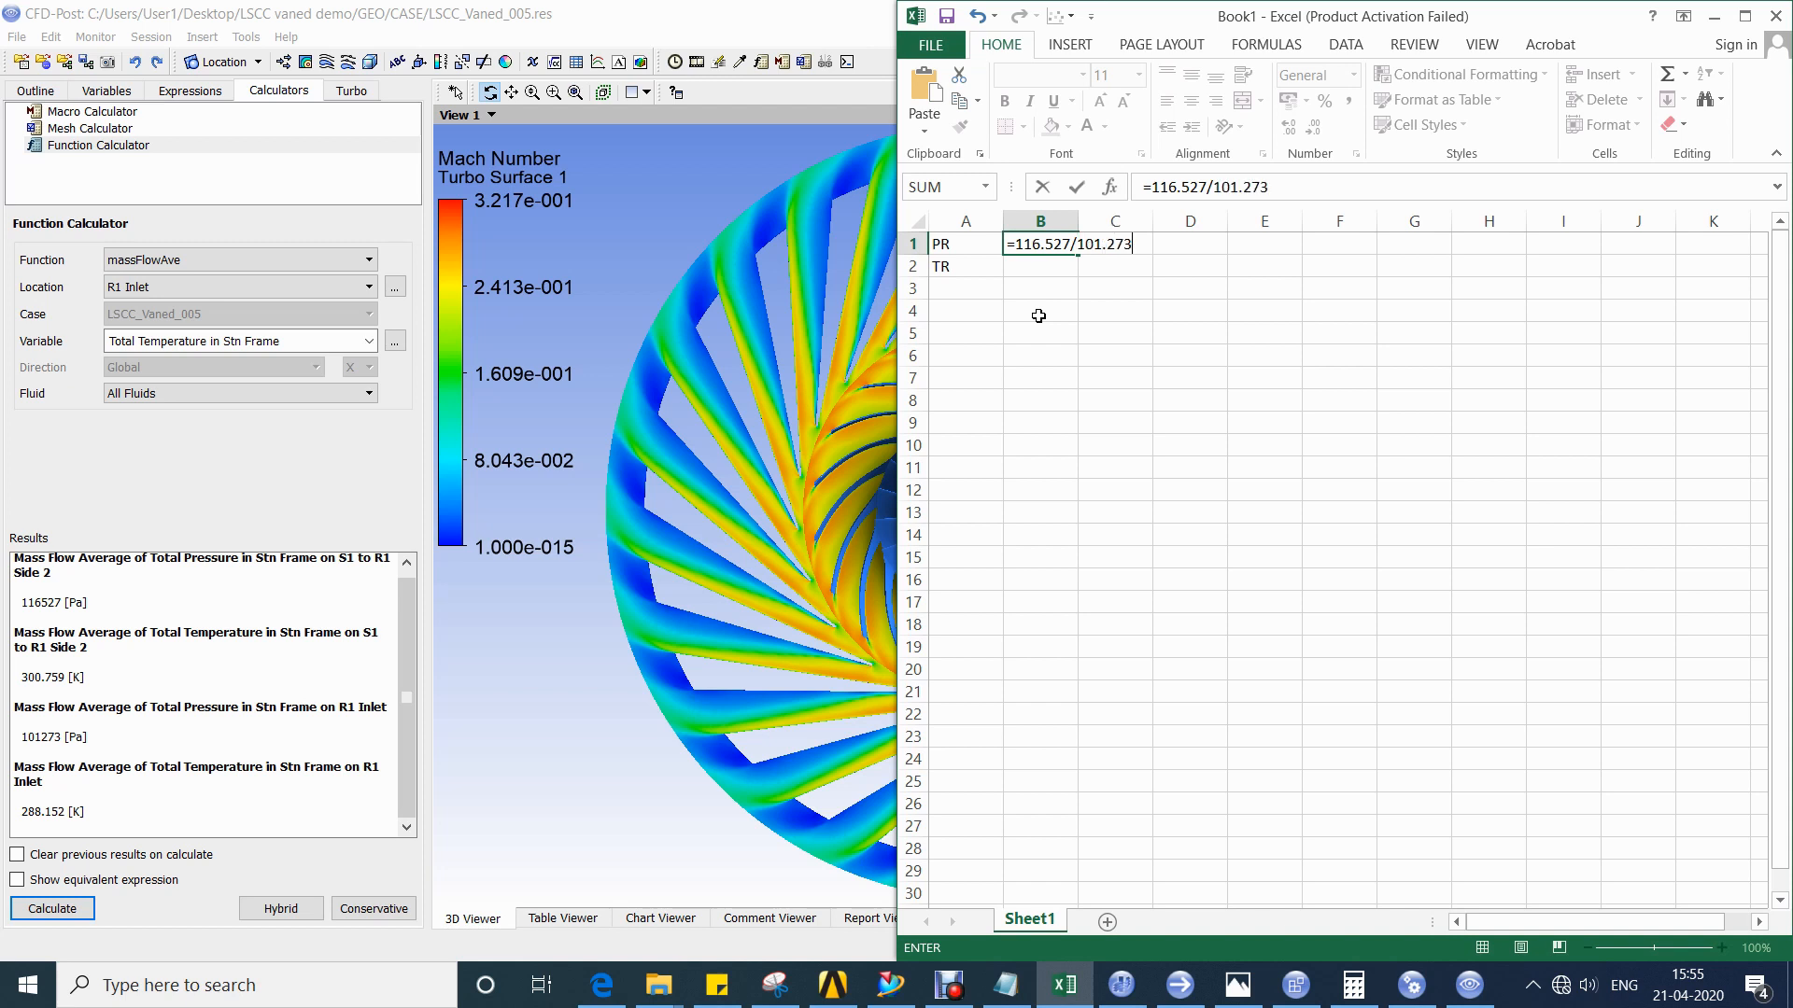
pyautogui.press('Return')
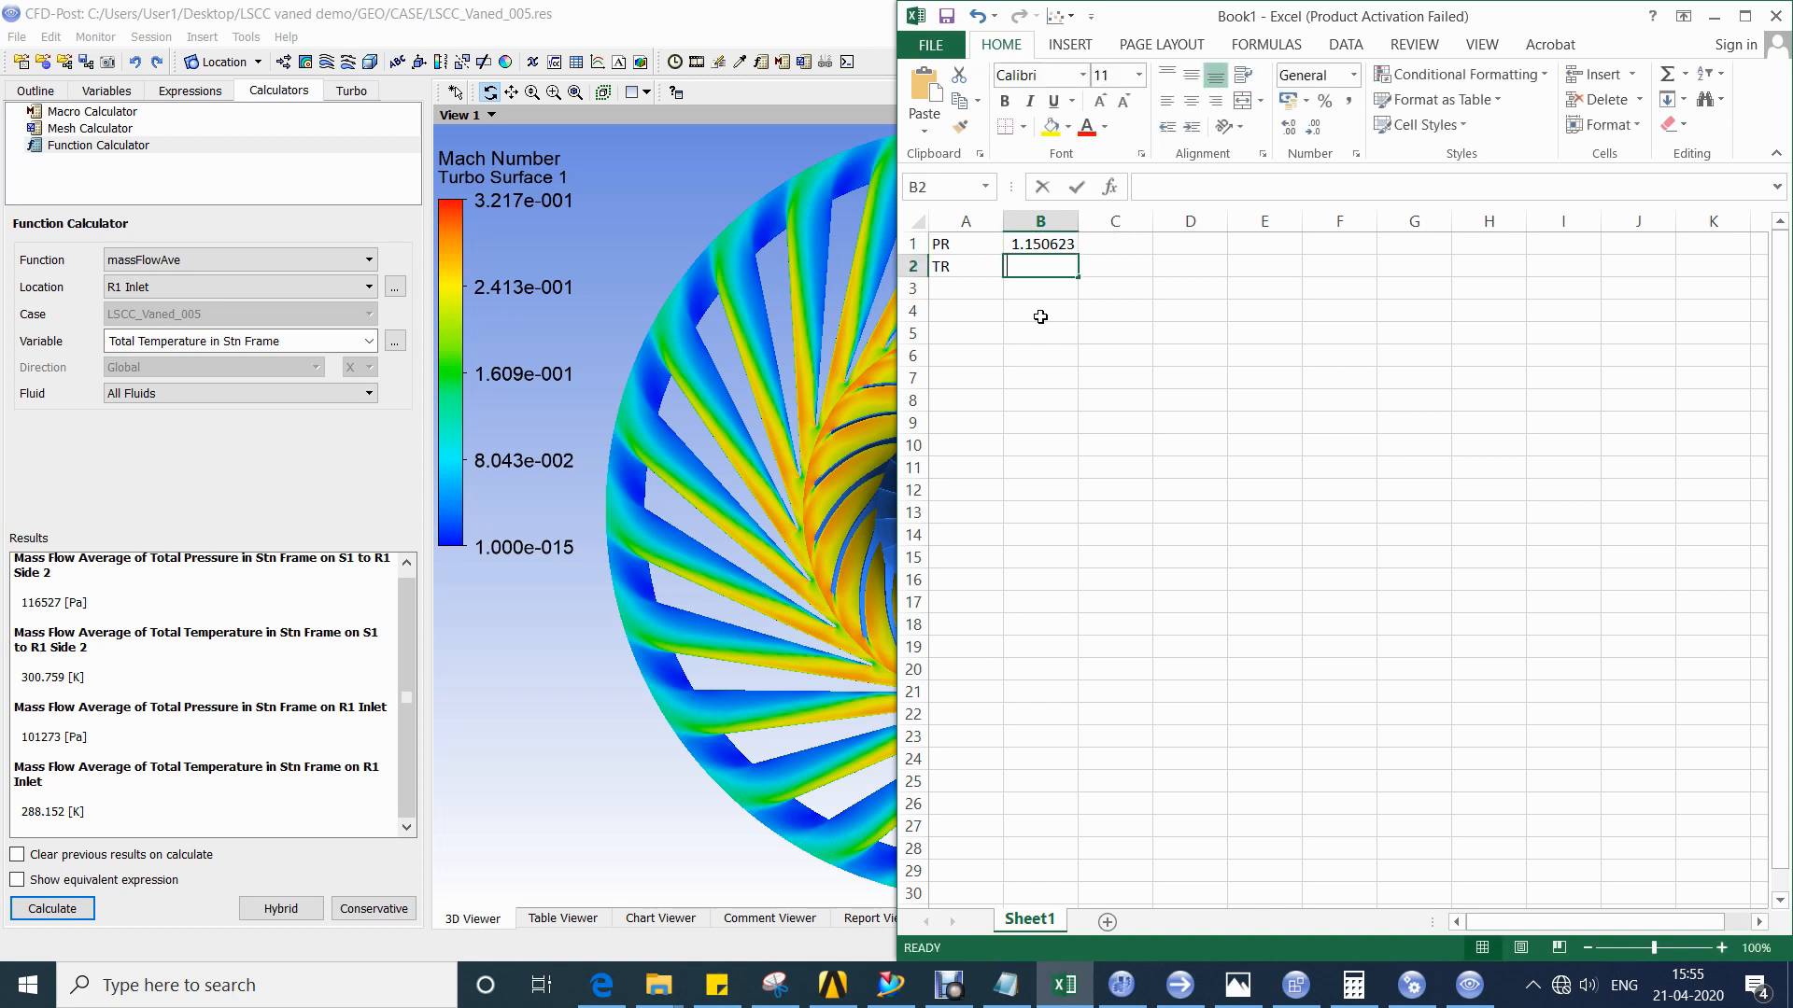
# Compute the impeller temperature ratio in cell B2 with the formula =300.759/288.152.
pyautogui.write('=')
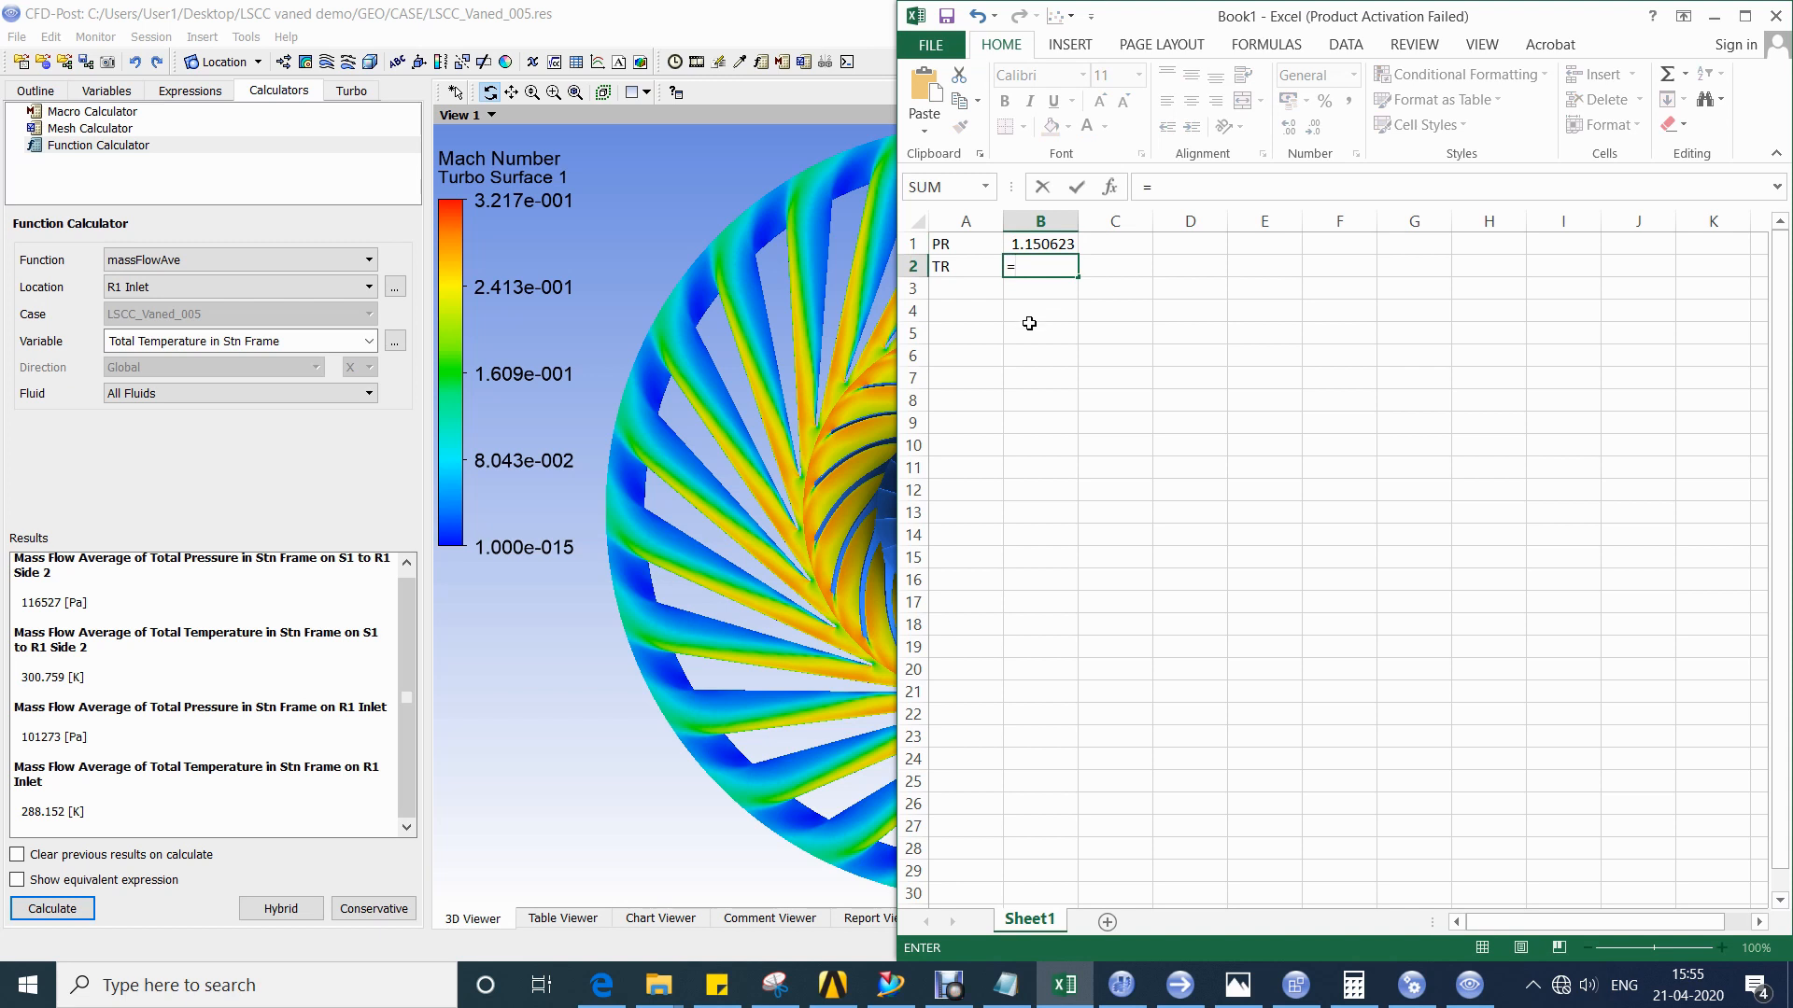
pyautogui.write('300.759/288.152')
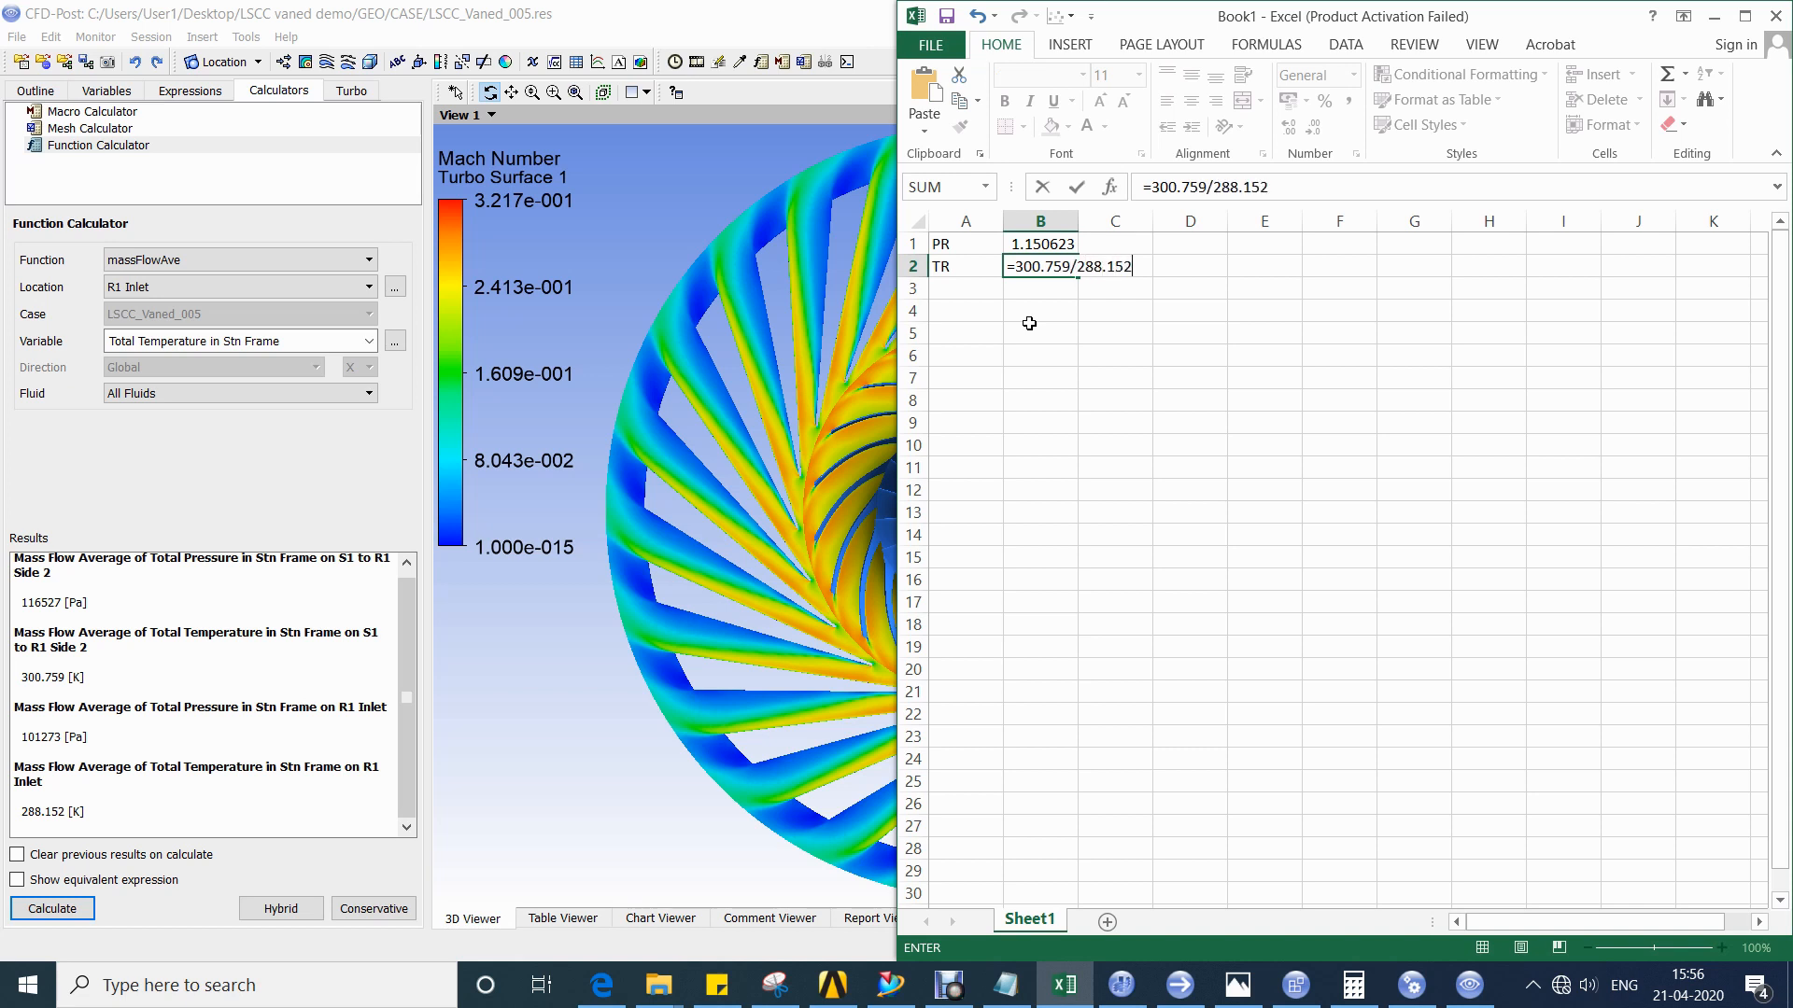
pyautogui.press('Return')
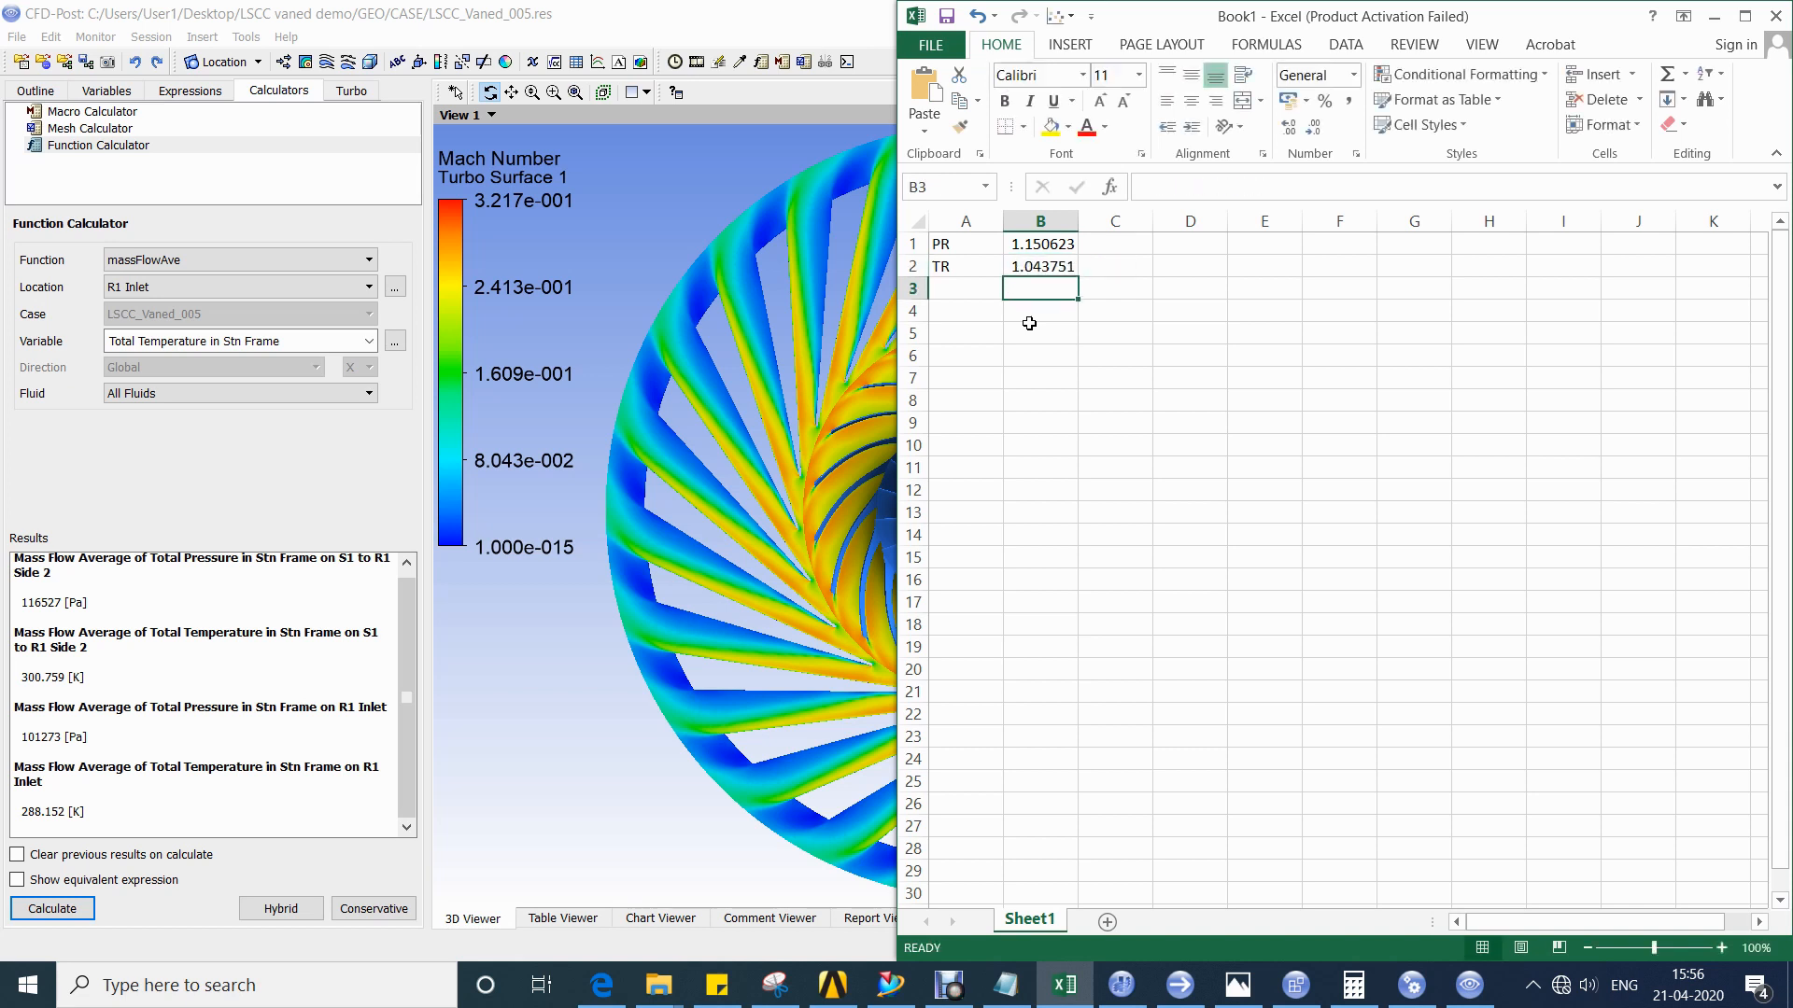
# Label cell A3 as Eff and compute the efficiency in B3 with the formula =(B1^0.2857-1)/(B2-1).
pyautogui.click(991, 298)
pyautogui.write('Eff')
pyautogui.press('Tab')
pyautogui.write('=(')
pyautogui.click(1050, 249)
pyautogui.write('^0.2857-1)')
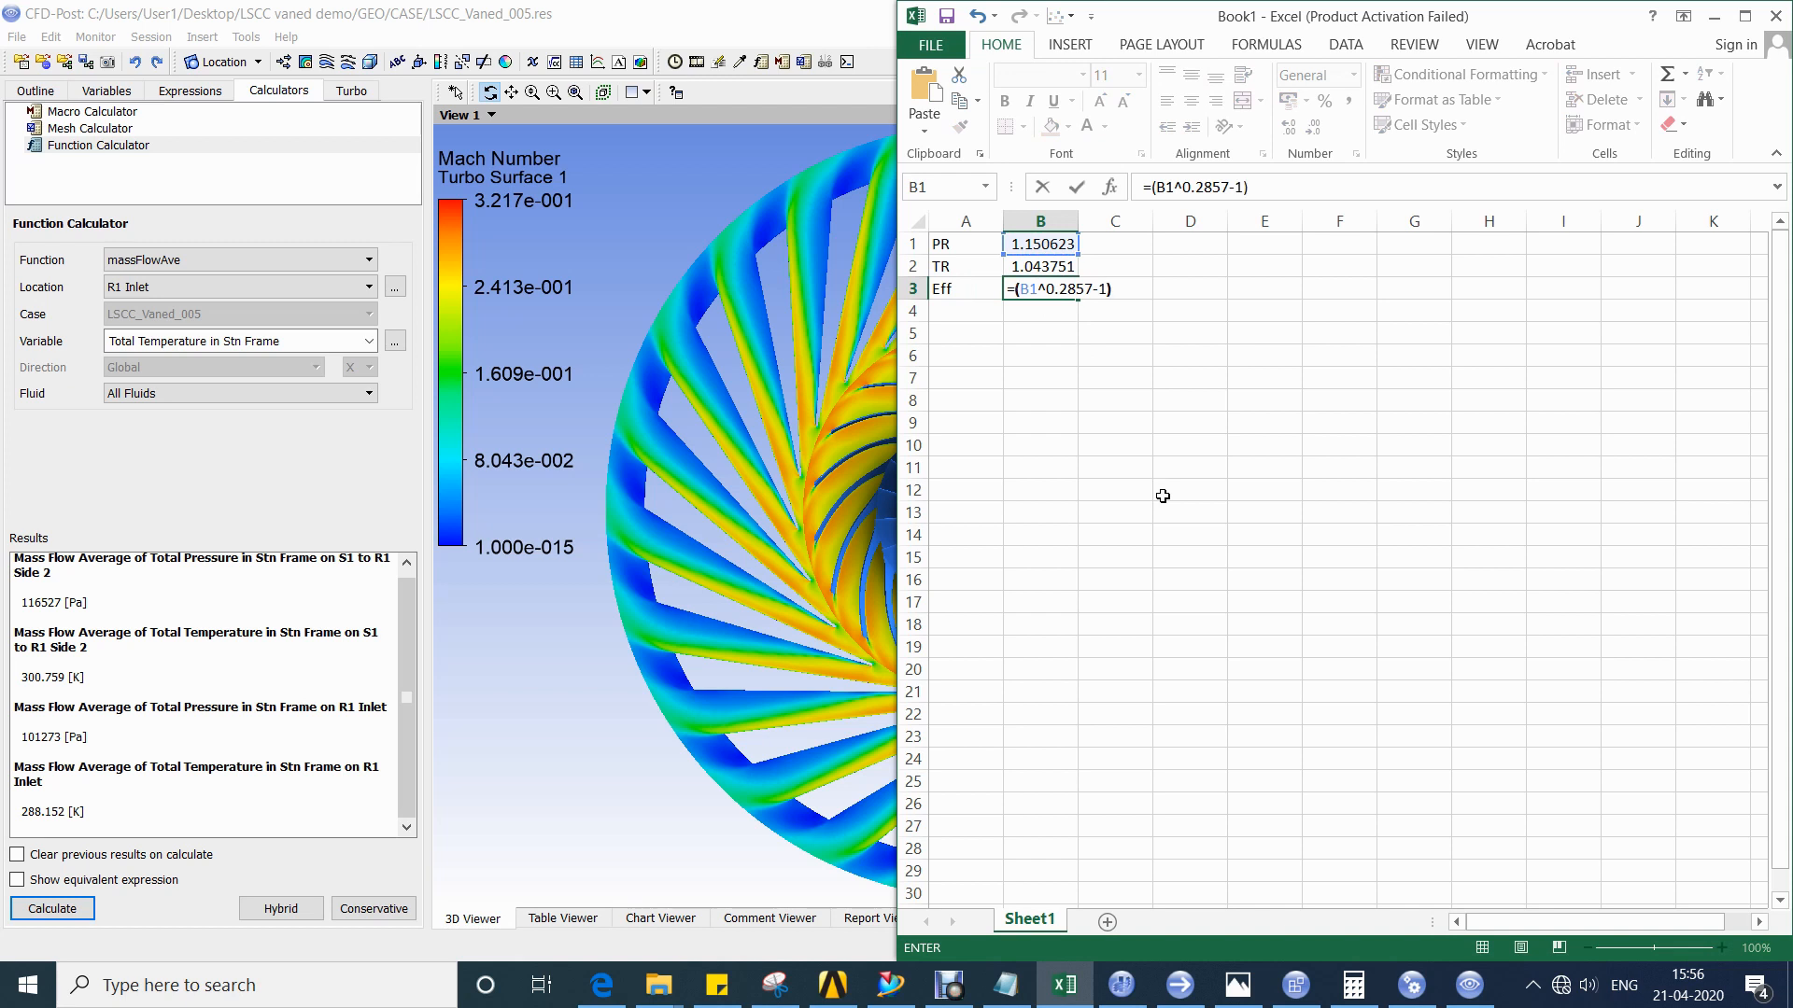
pyautogui.write('/(')
pyautogui.click(1052, 271)
pyautogui.write('-')
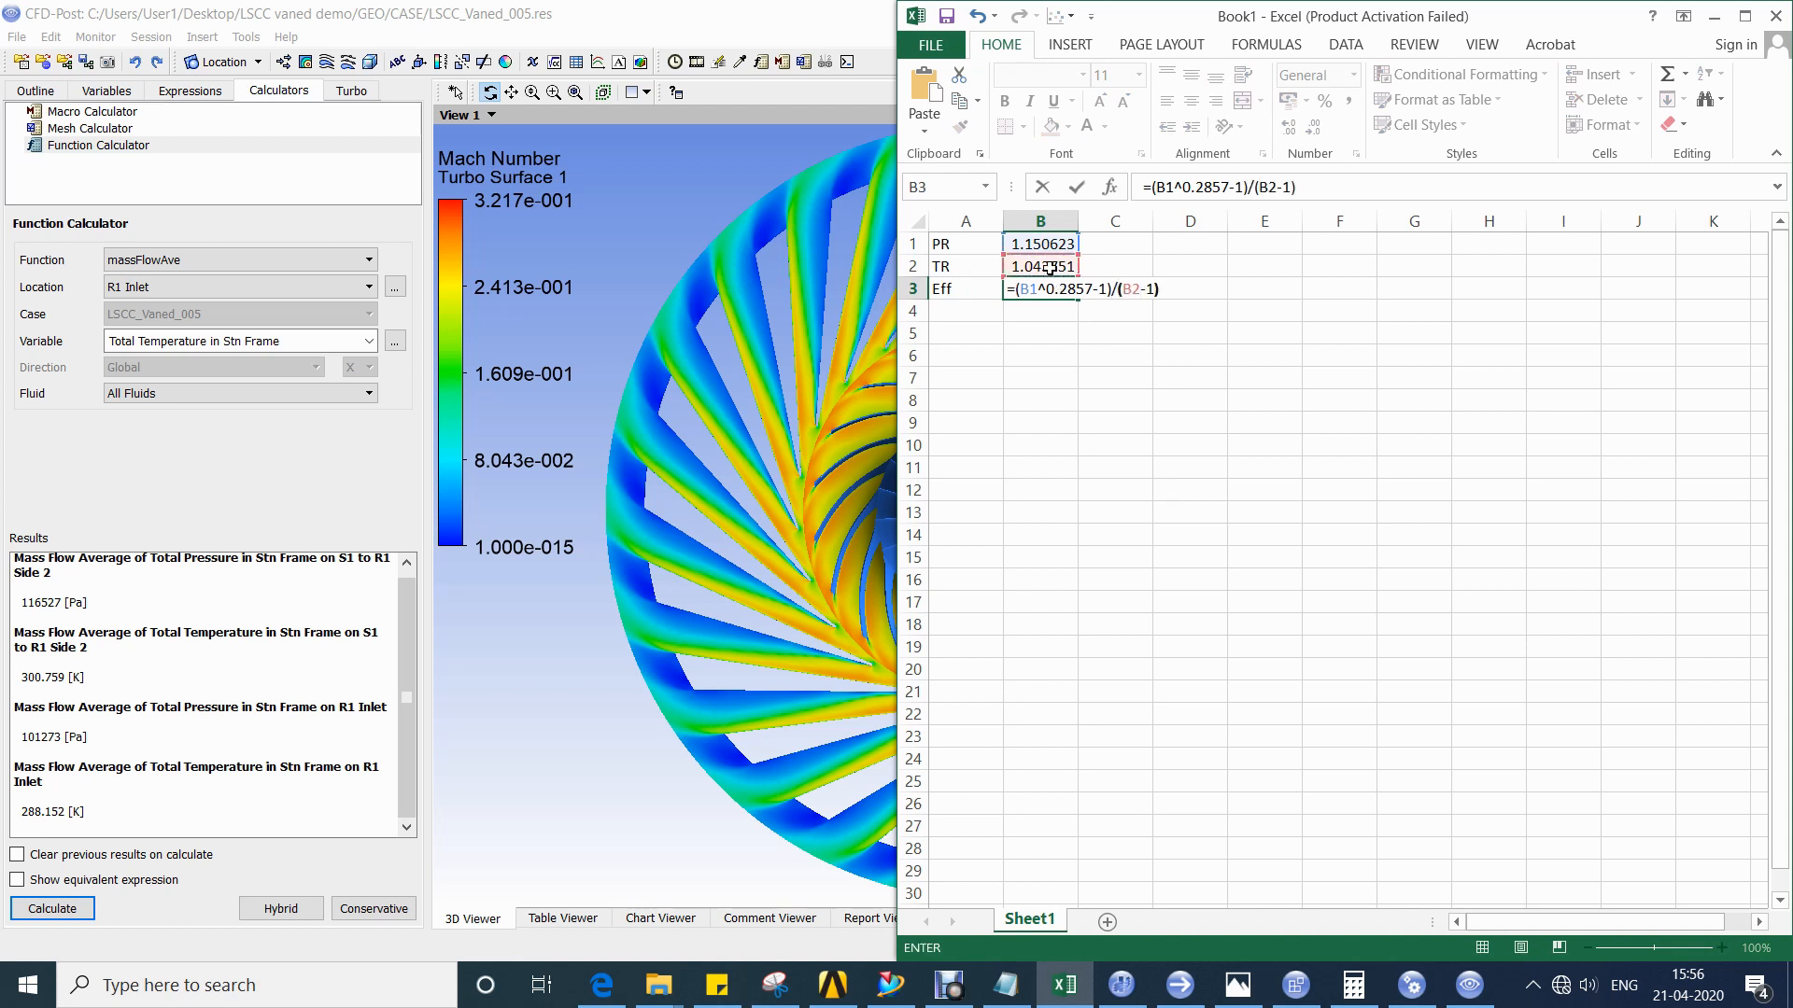
pyautogui.write('1)')
pyautogui.press('Return')
pyautogui.click(1063, 292)
pyautogui.click(991, 375)
pyautogui.click(969, 315)
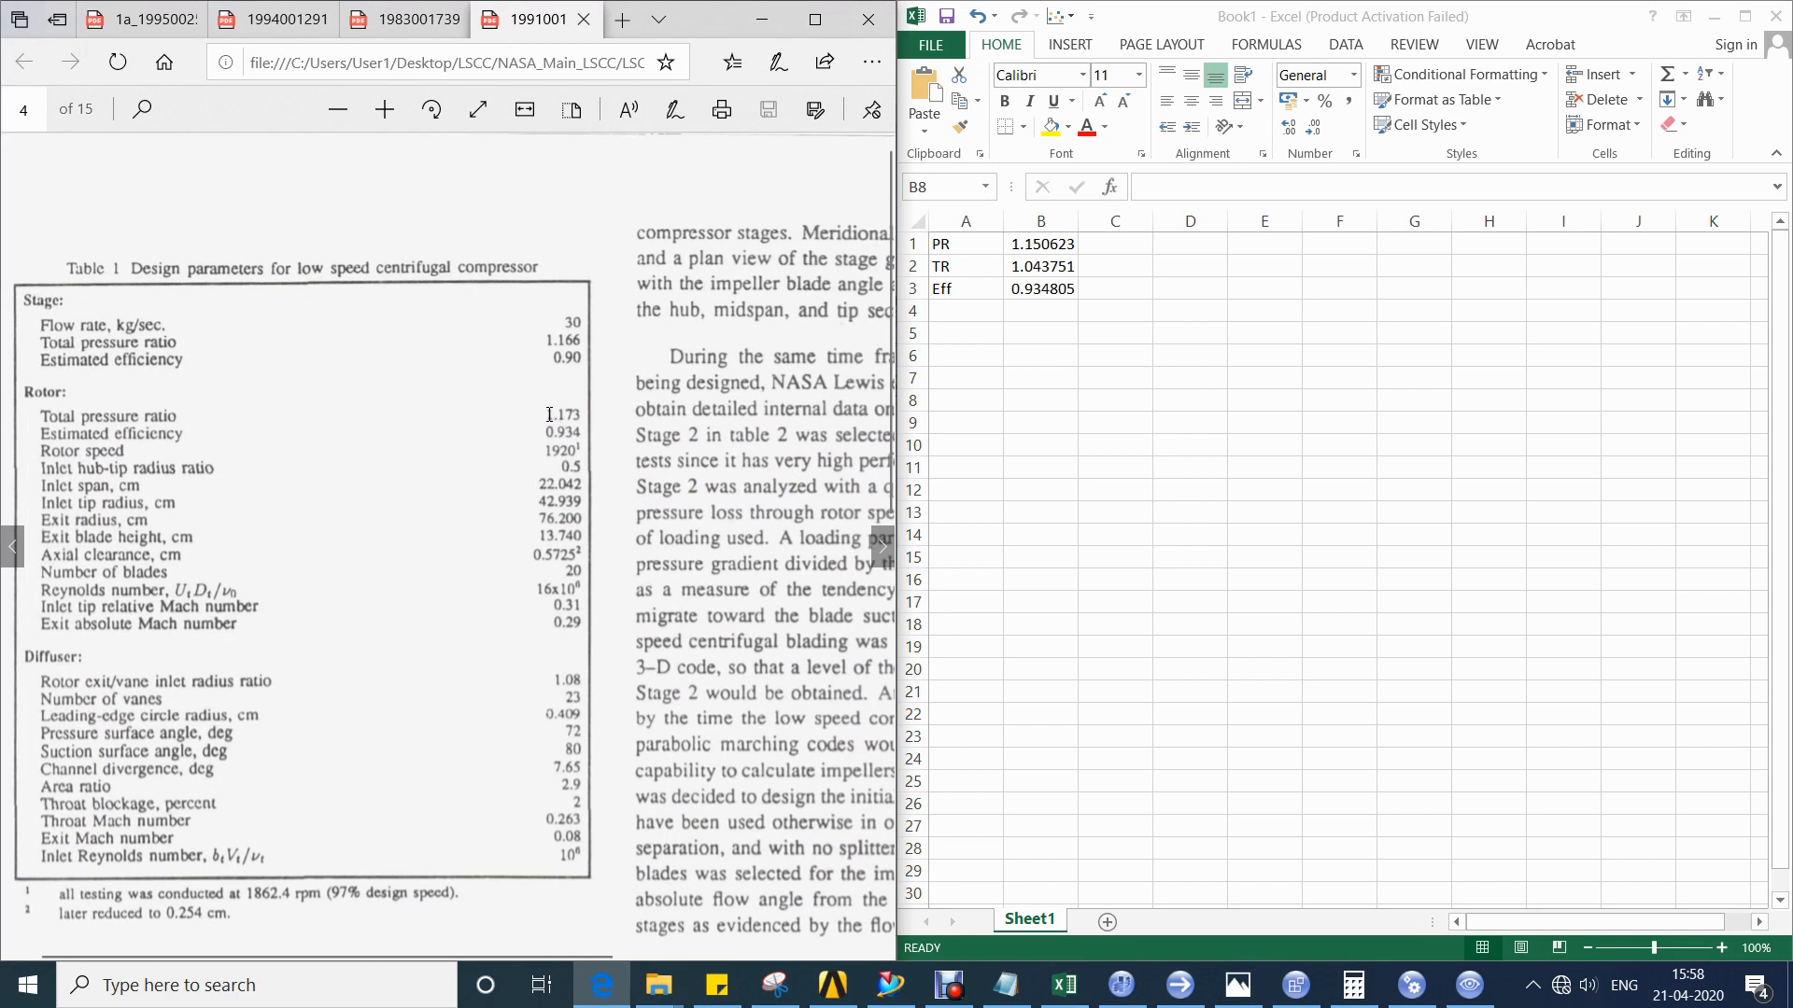
# Compare the computed pressure ratio and efficiency with the rotor values in Table 1 of the NASA report.
pyautogui.moveTo(549, 415); pyautogui.dragTo(579, 417)
pyautogui.click(608, 416)
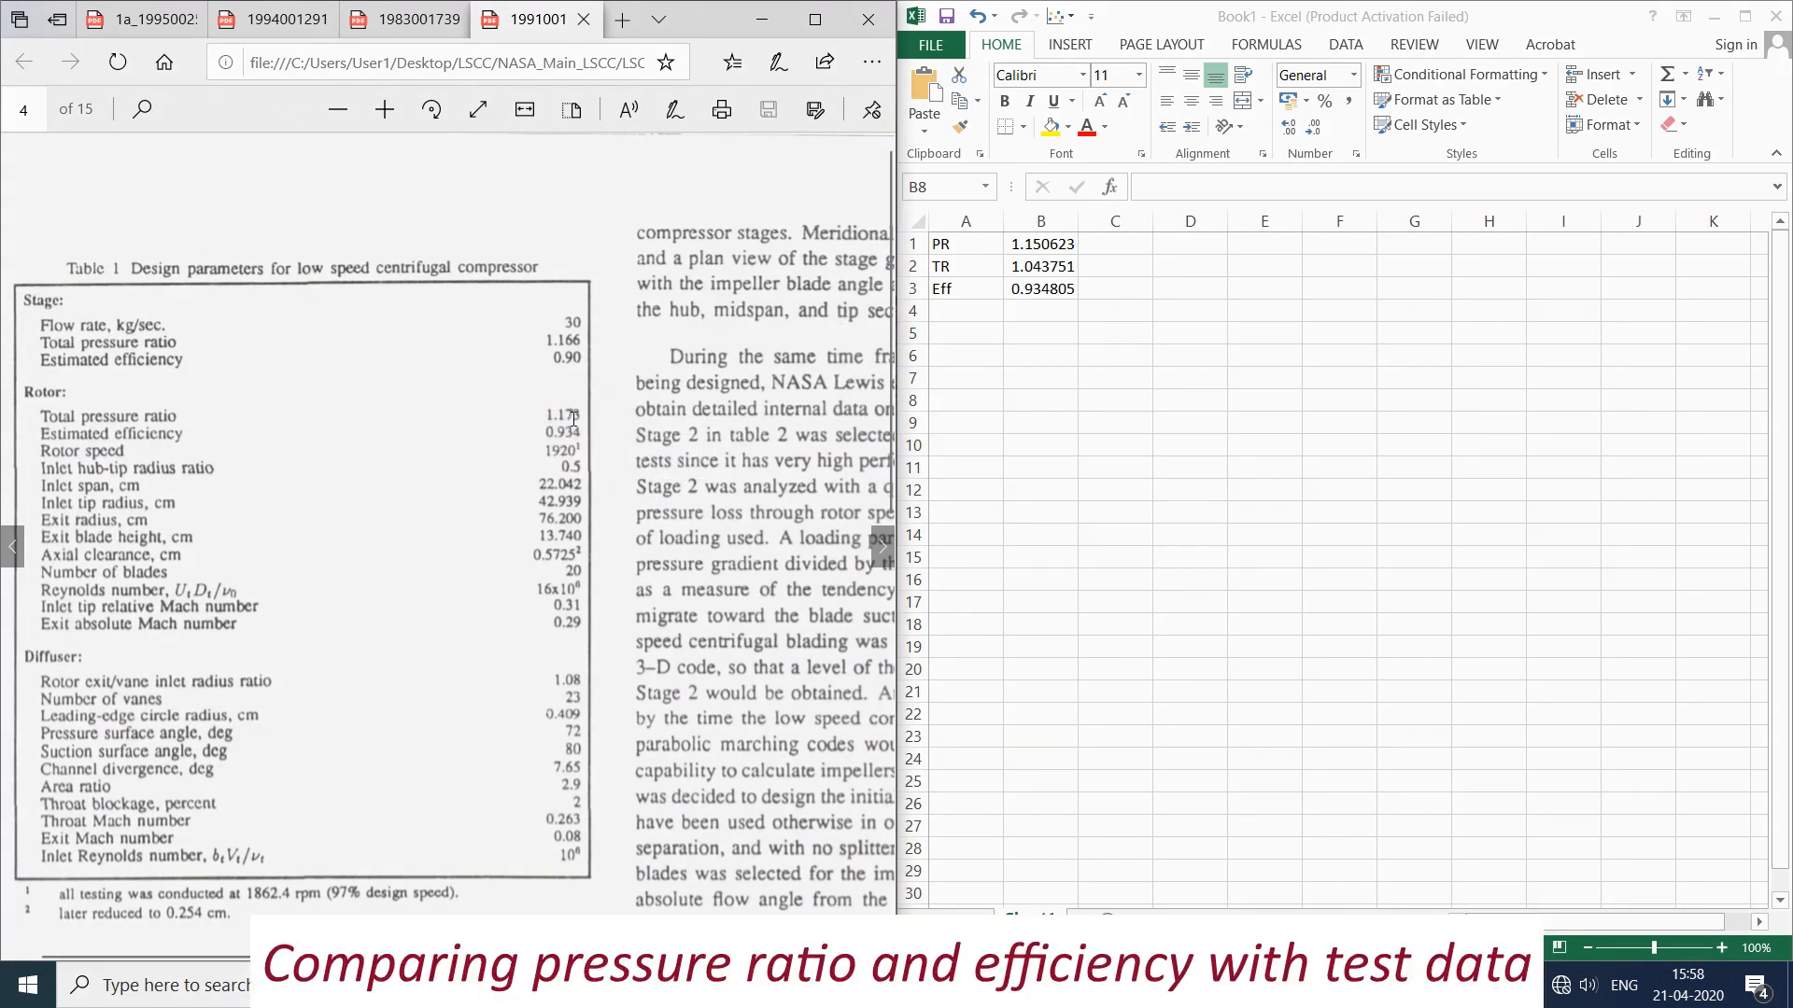
pyautogui.click(1056, 246)
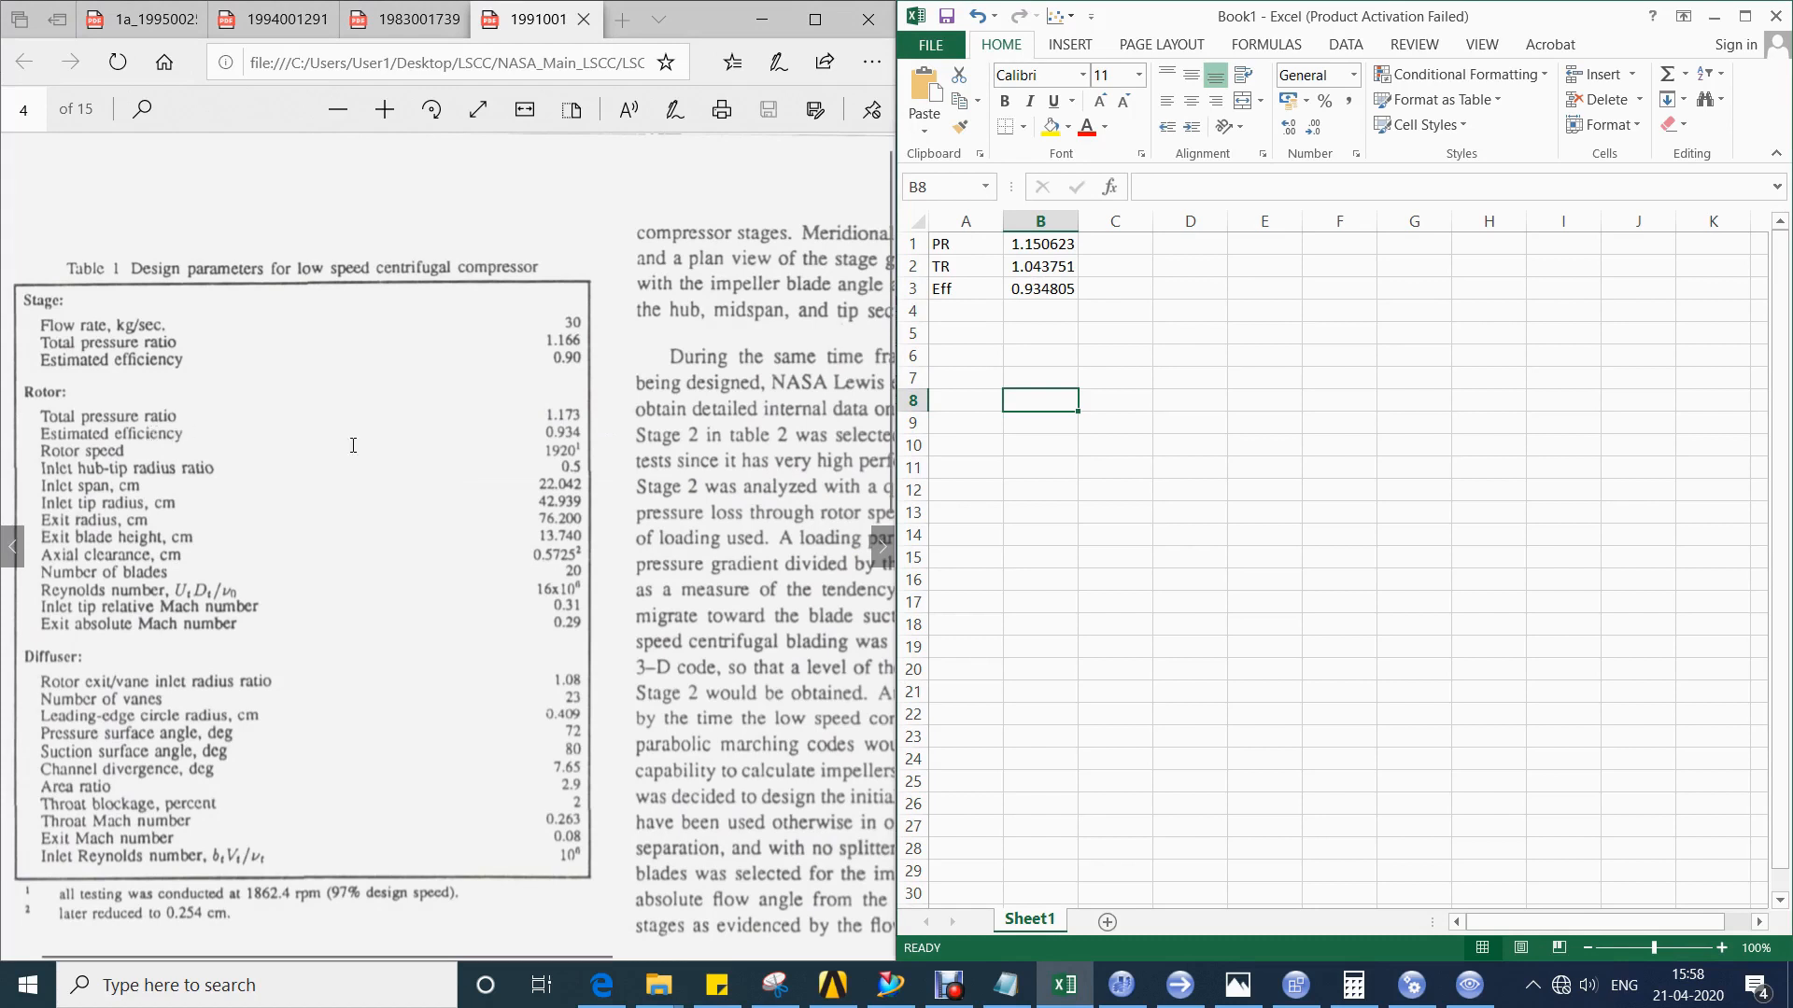
pyautogui.click(1036, 290)
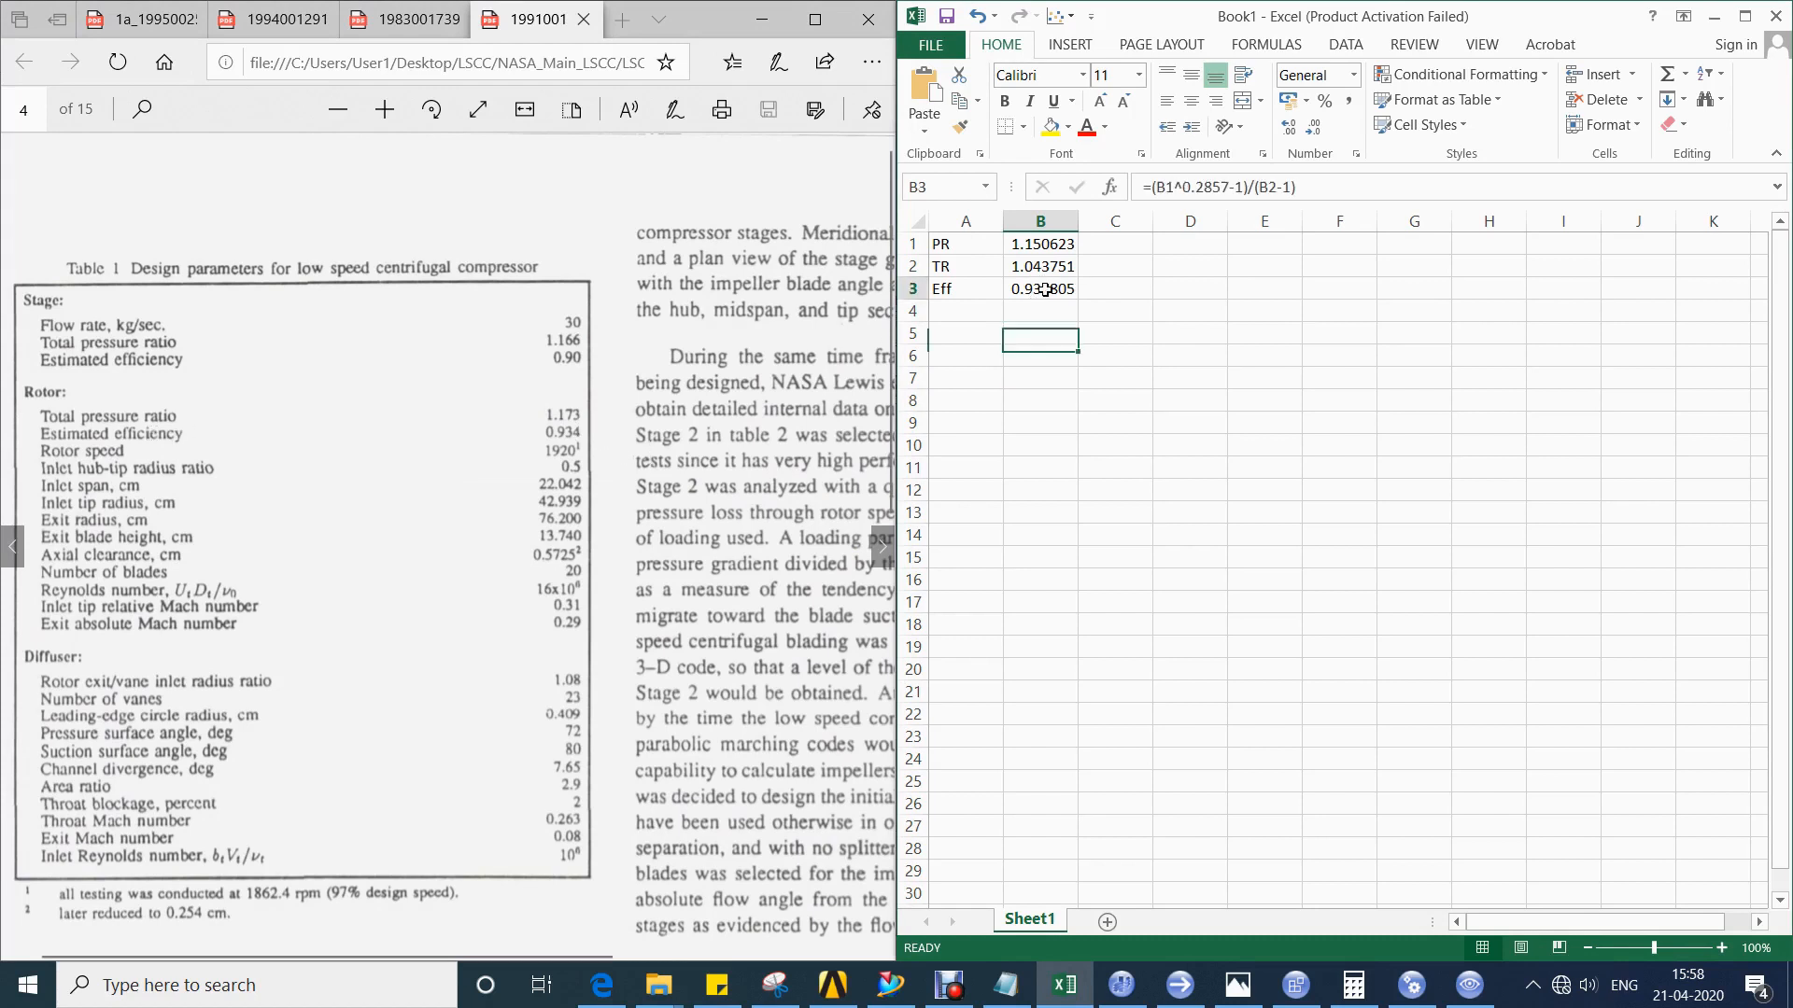